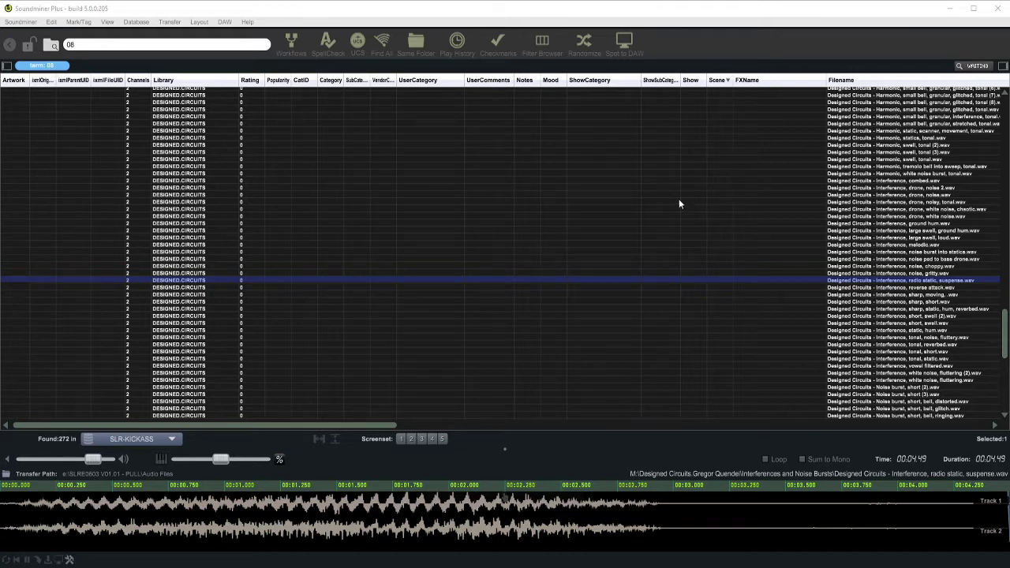
Widen the Designer and Artist columns in the search results so their full entries fit
scroll(678, 201, "down", 12)
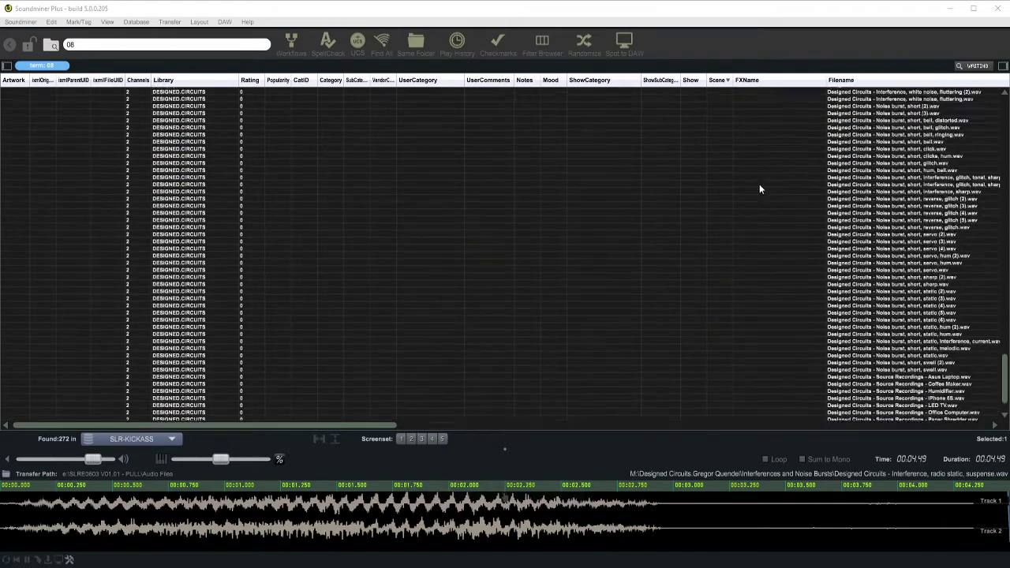
left_click_drag(309, 426, 661, 436)
left_click_drag(581, 440, 520, 438)
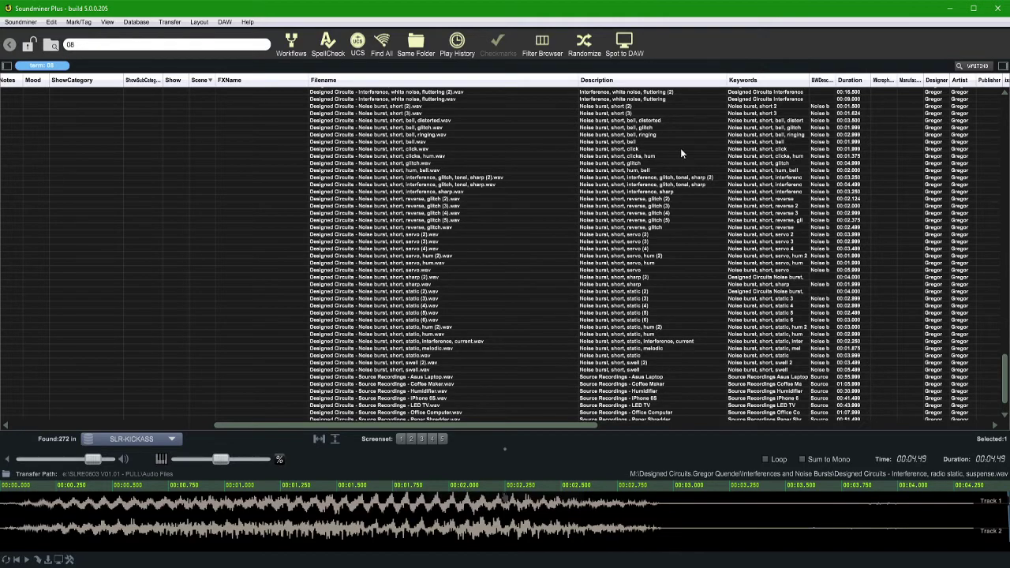
scroll(510, 194, "left", 10)
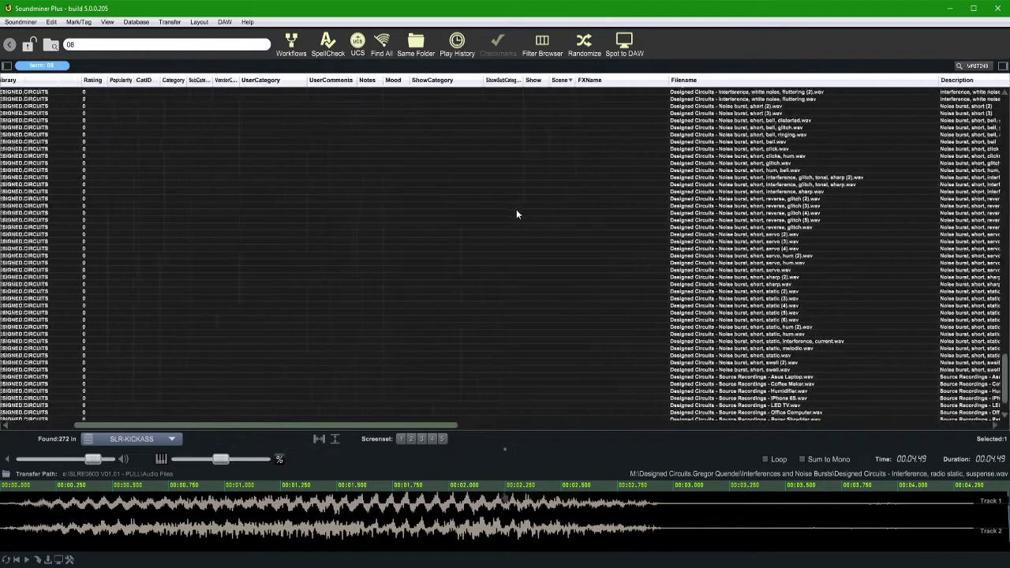
scroll(516, 213, "left", 5)
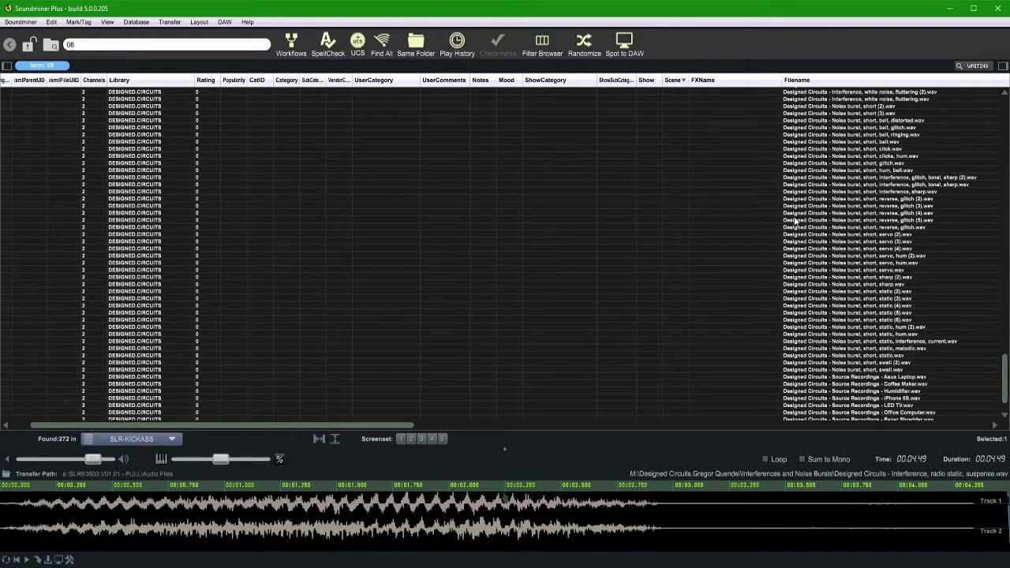
left_click_drag(404, 424, 736, 429)
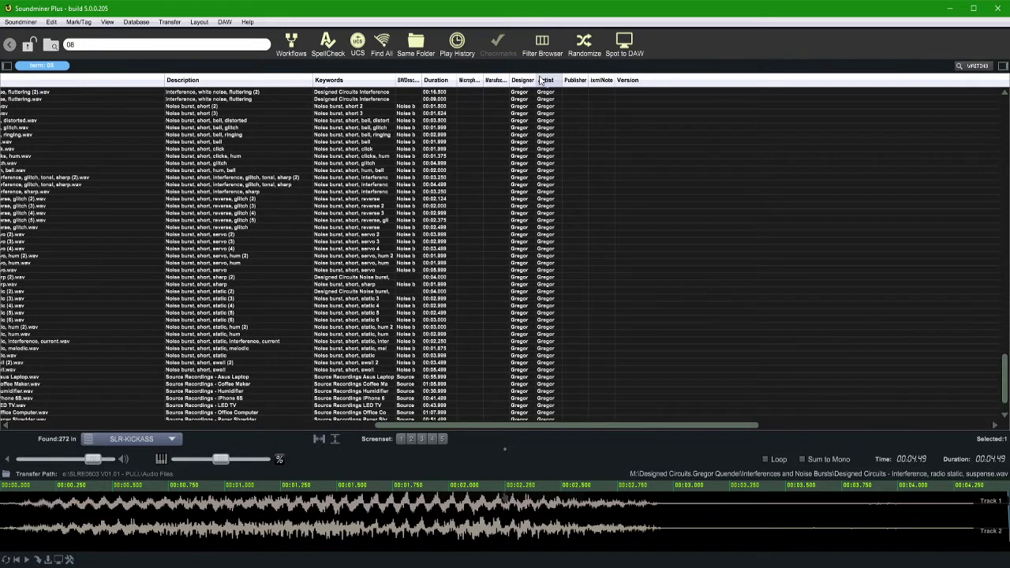
left_click_drag(537, 80, 624, 79)
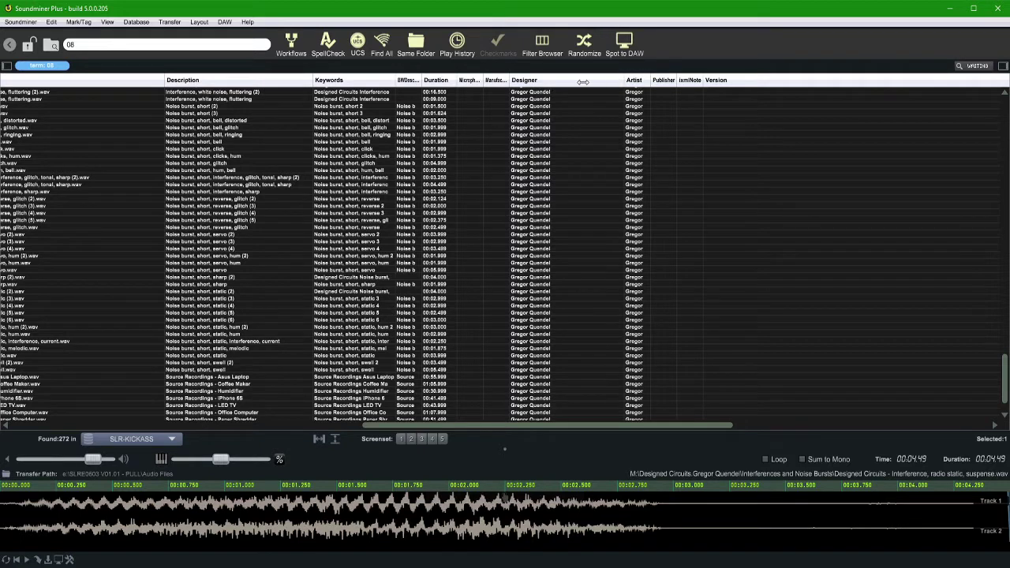
left_click_drag(566, 83, 561, 82)
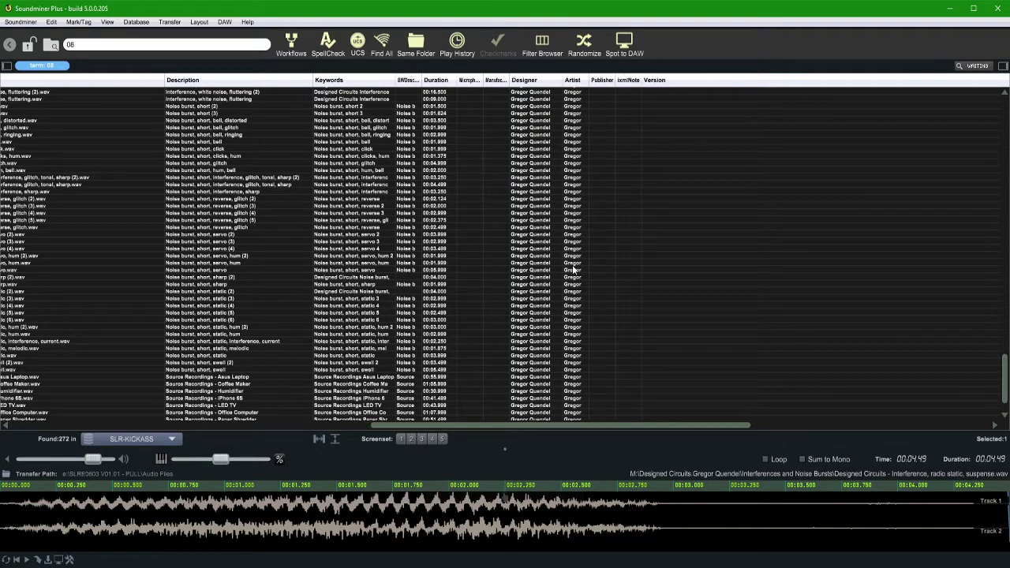
left_click_drag(589, 82, 620, 82)
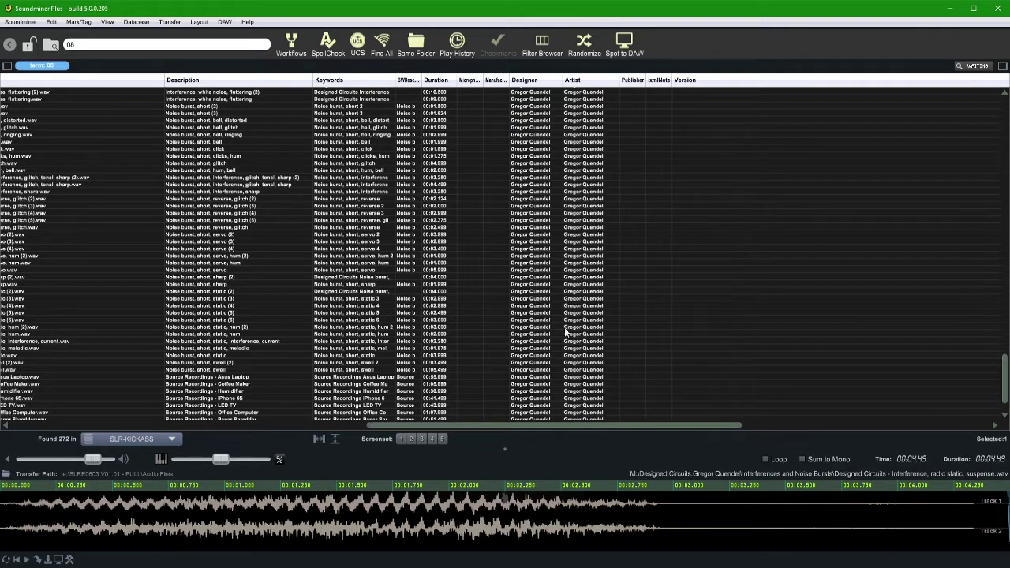
Audition several short Noise burst files from Designed Circuits, covering the interference glitch, reverse glitch, servo, static hum and static melodic variants
left_click(84, 424)
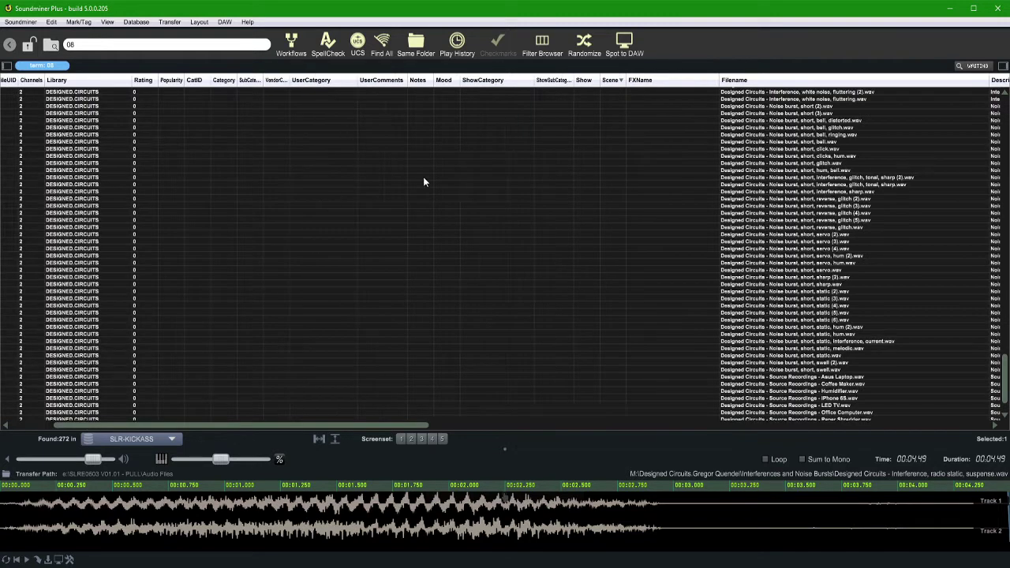
left_click(760, 179)
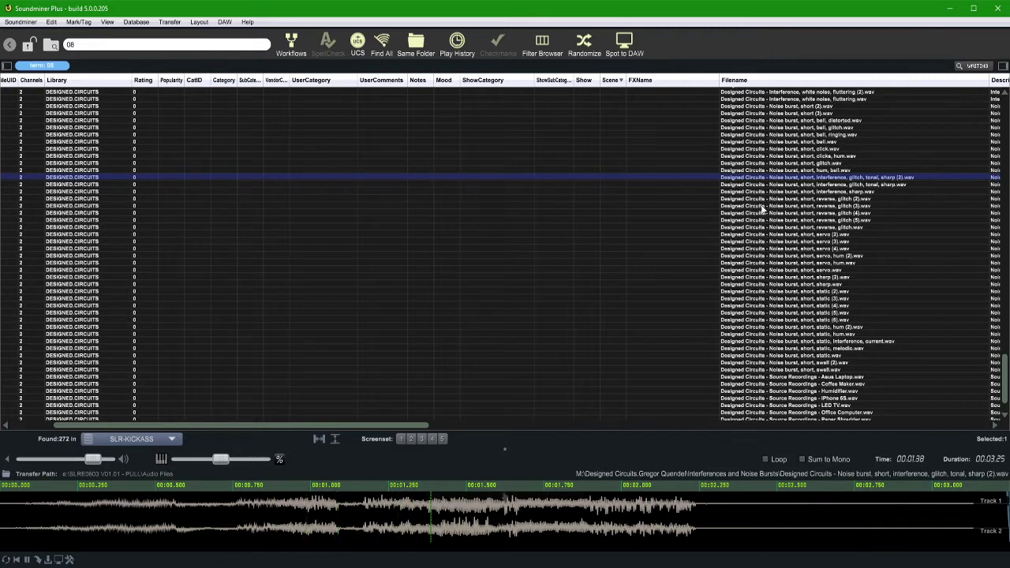
left_click(773, 228)
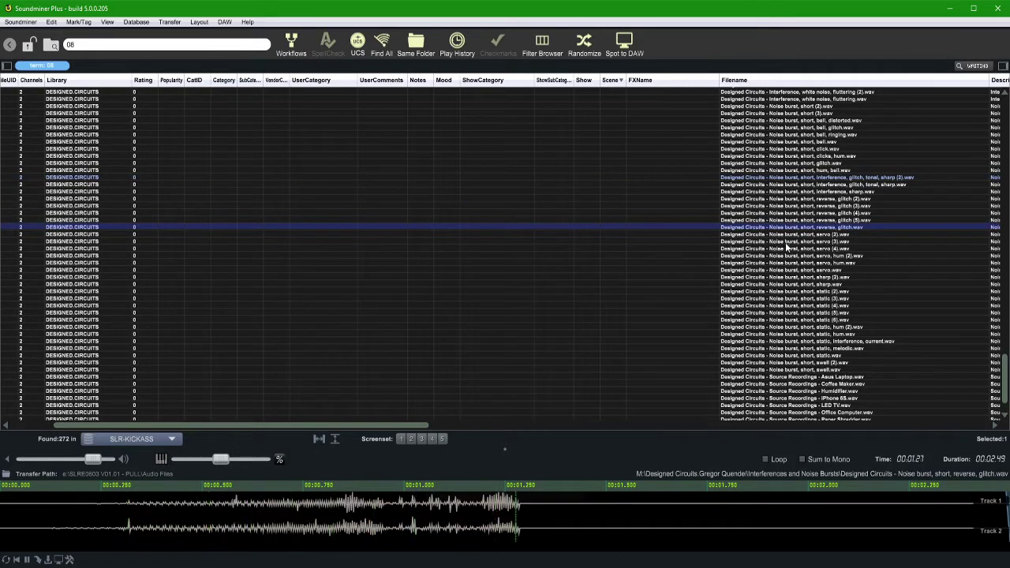
left_click(782, 242)
left_click(781, 262)
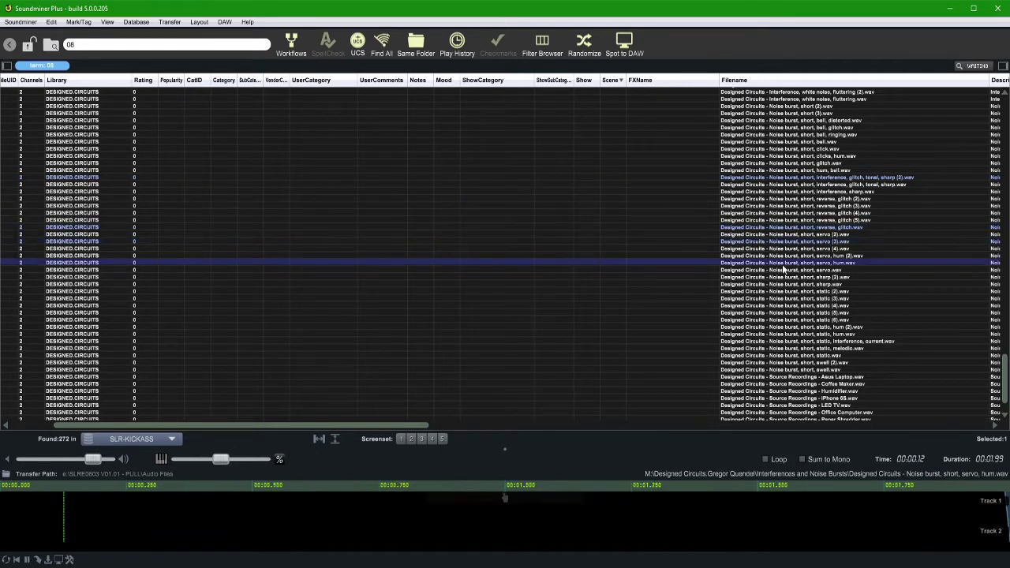
left_click(776, 313)
left_click(791, 326)
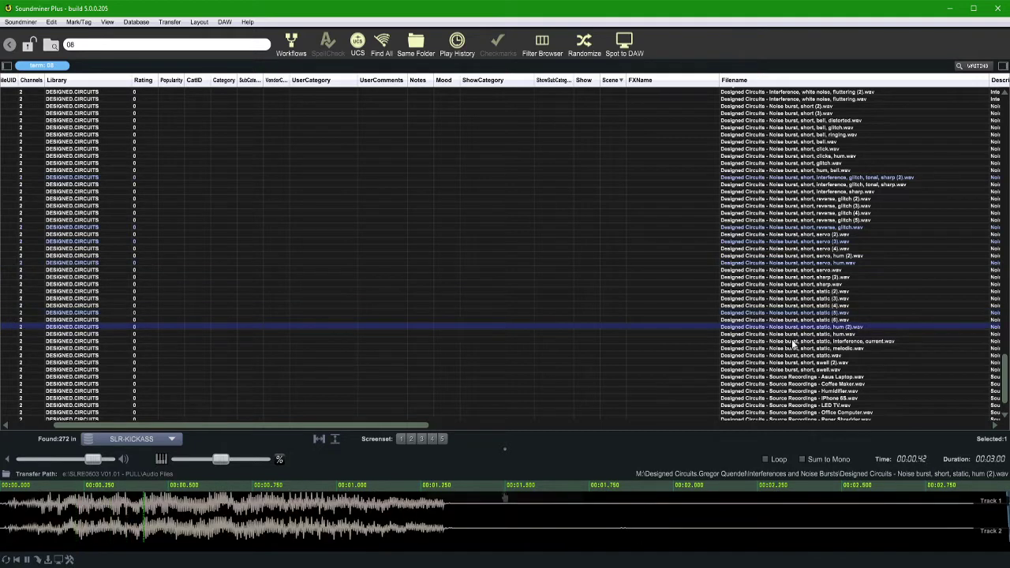
left_click(784, 348)
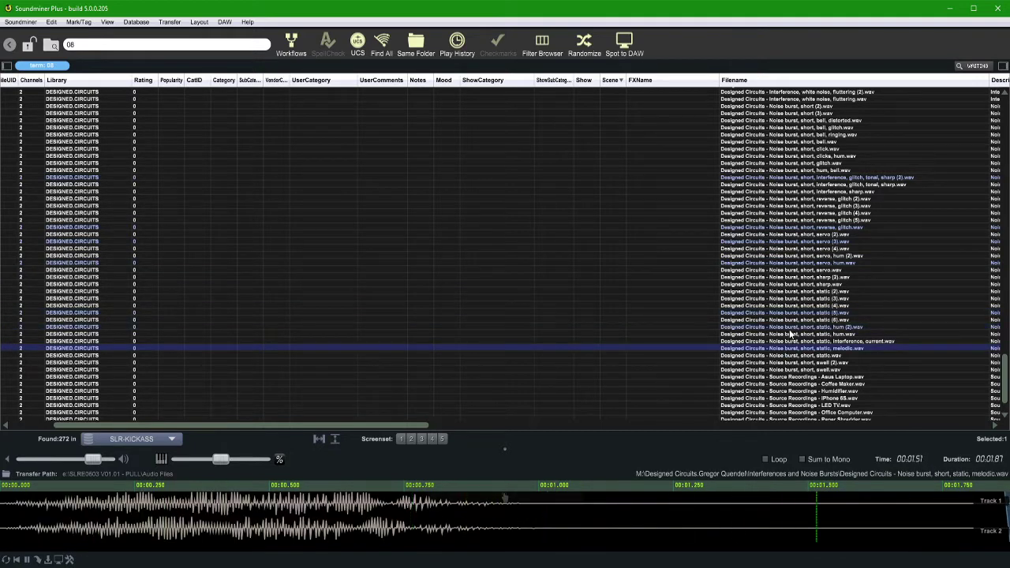
left_click(805, 291)
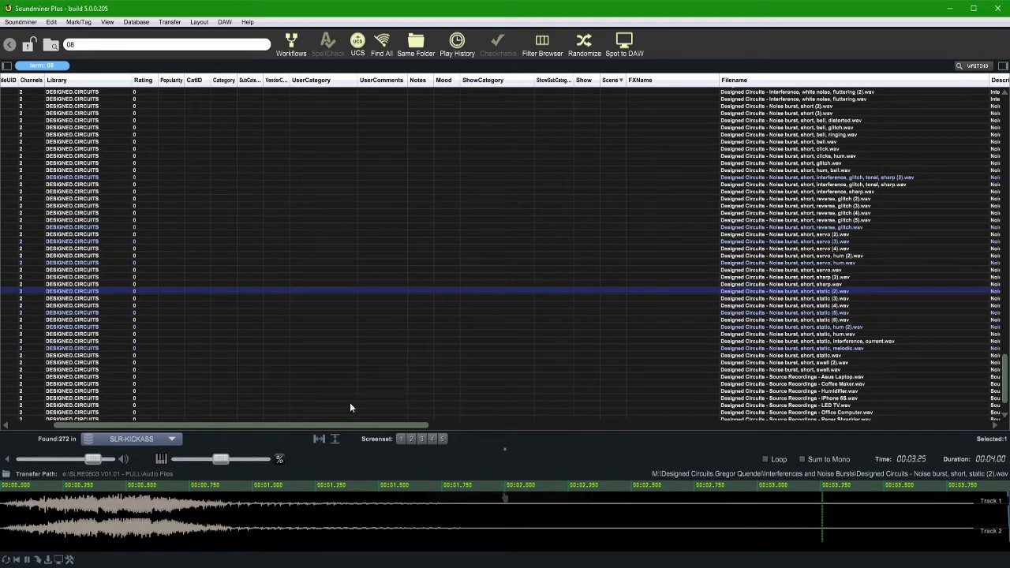
Select and play "Designed Circuits - Ambience, bell, reverse.wav" near the beginning of the results
left_click_drag(333, 427, 261, 425)
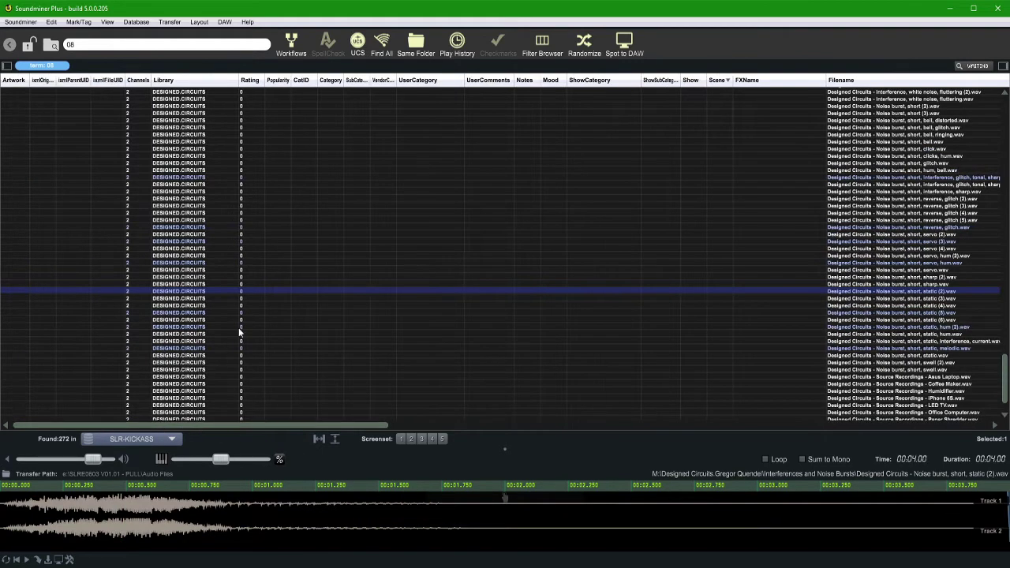
scroll(584, 206, "right", 5)
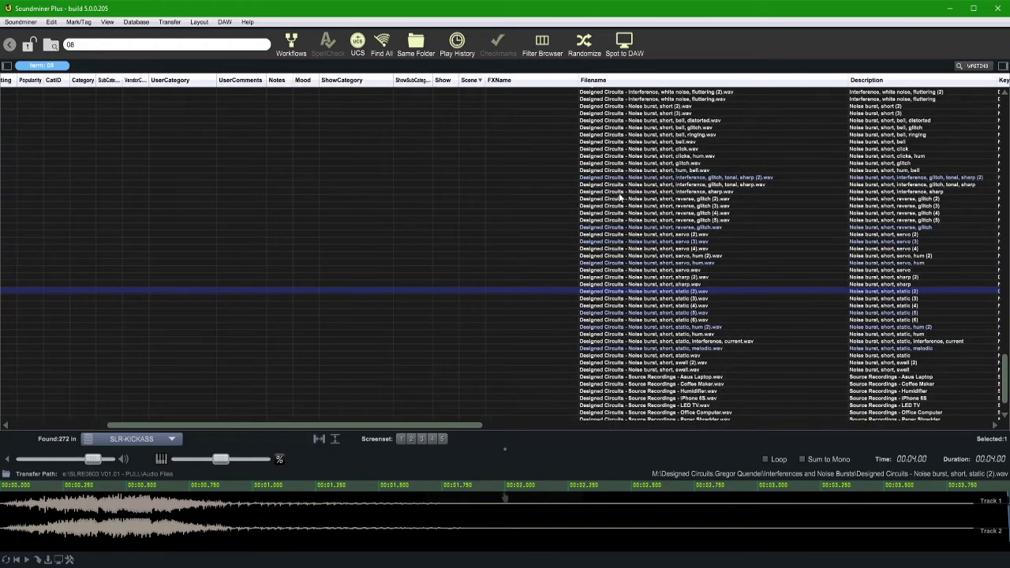
scroll(621, 197, "up", 10)
scroll(621, 199, "up", 10)
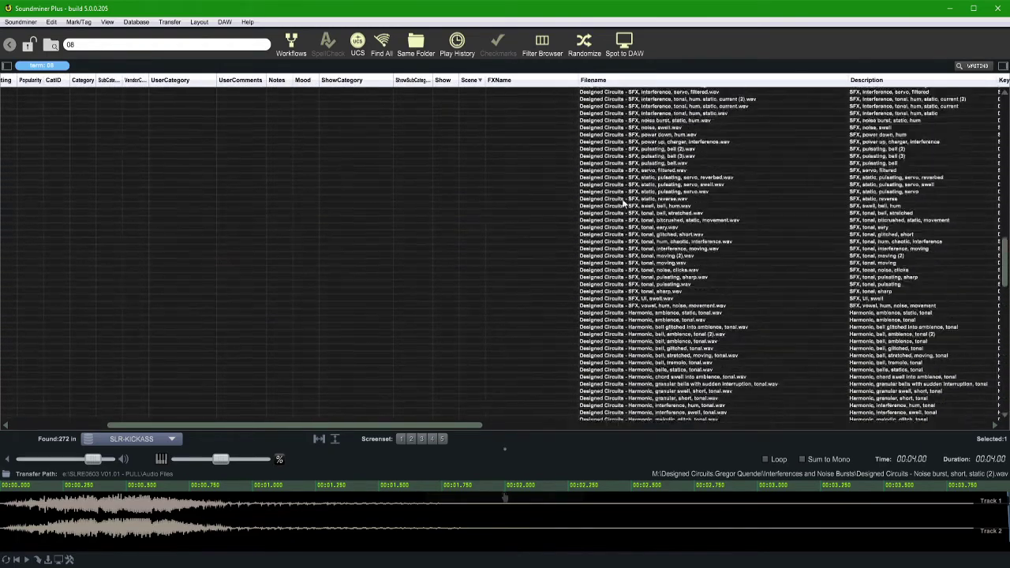
scroll(623, 202, "up", 10)
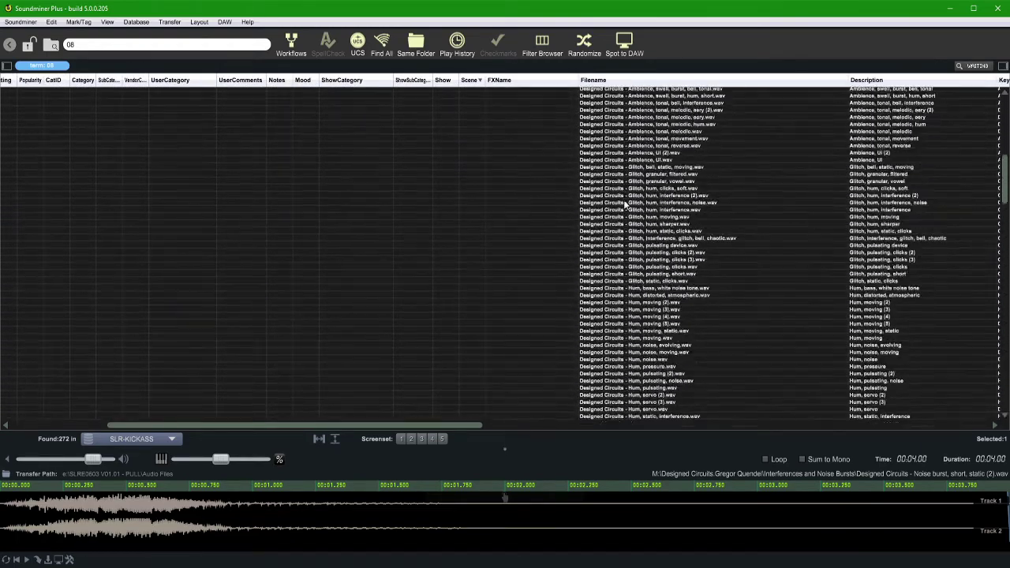
scroll(635, 216, "up", 8)
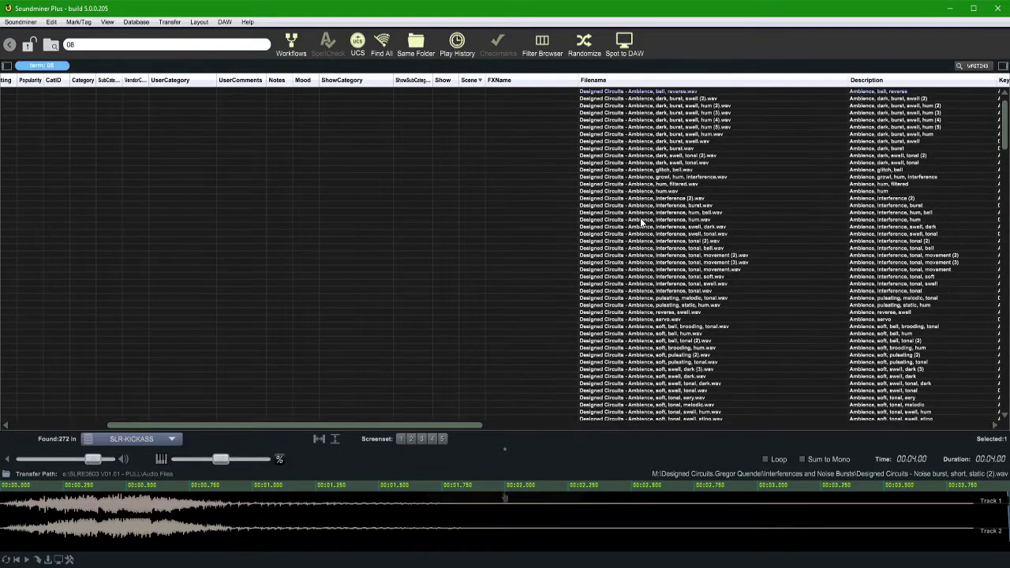
left_click(683, 93)
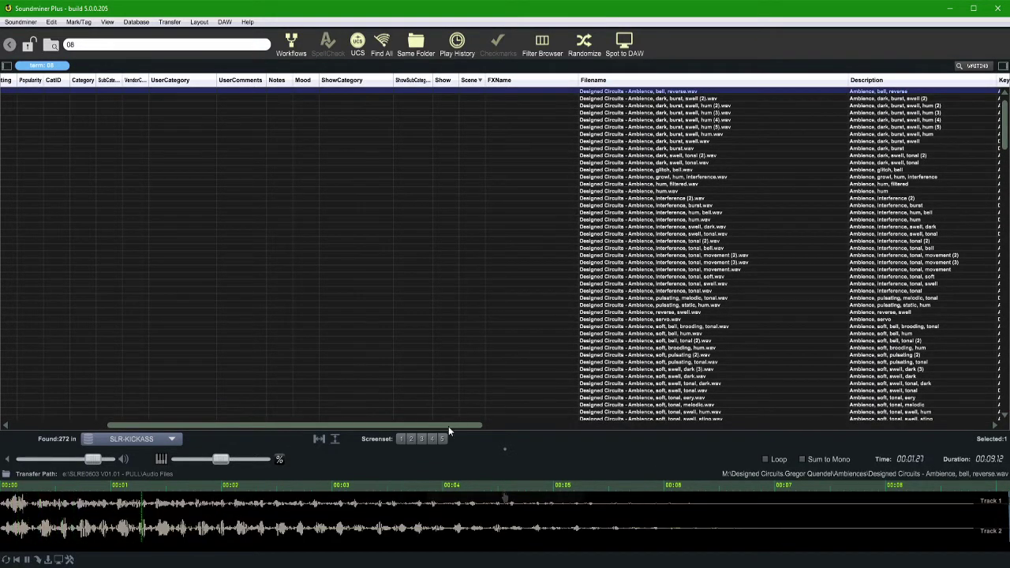
Bring the Description to Version columns into view and show the metadata panel for the selected ambience file
left_click_drag(448, 426, 590, 399)
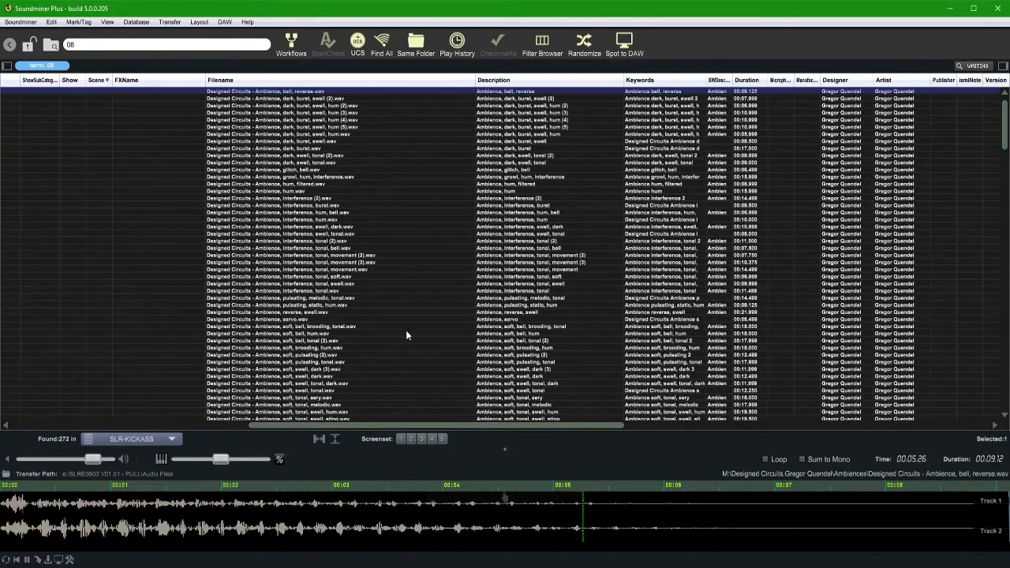
left_click_drag(519, 422, 685, 389)
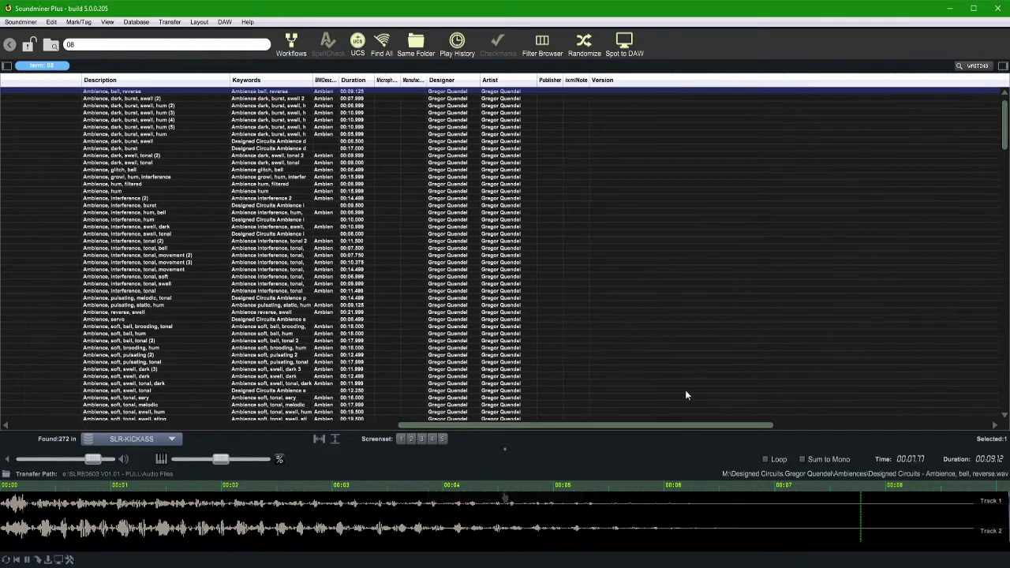
left_click(1002, 66)
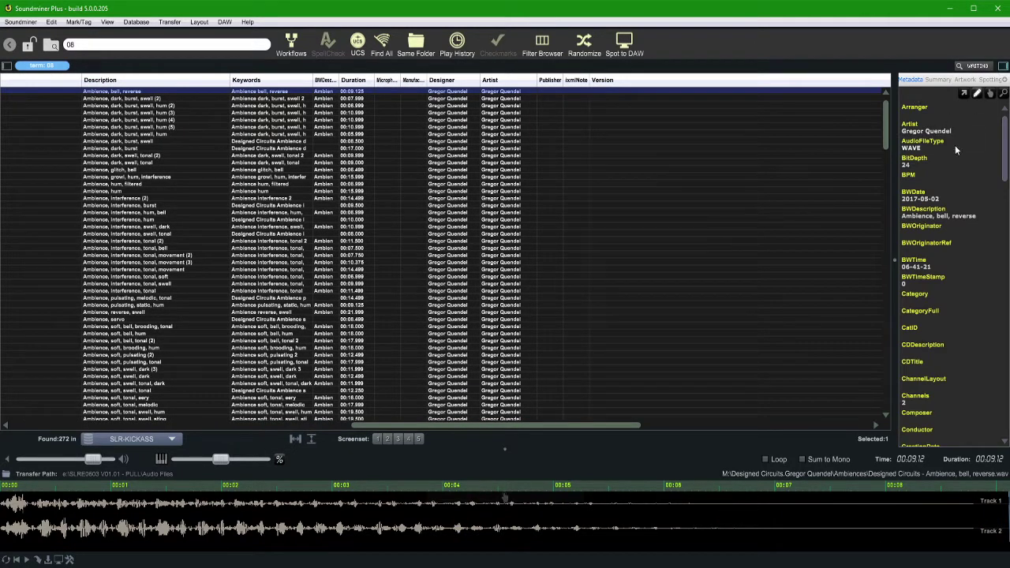
scroll(977, 98, "down", 1)
scroll(975, 98, "up", 1)
Detach the metadata panel into its own window, move it over the results list and widen it to about three times its width
left_click(965, 93)
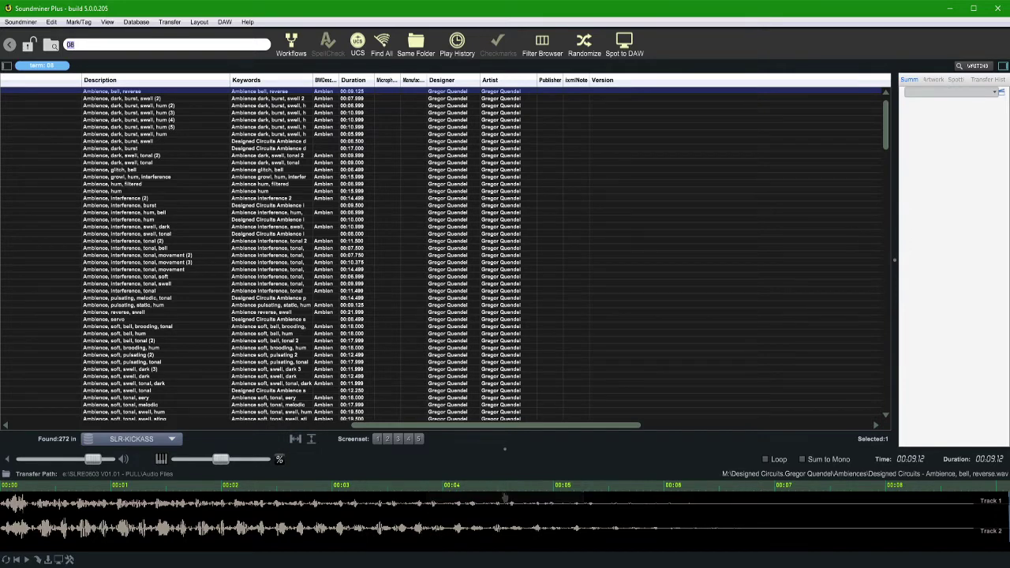
mouse_move(505, 561)
left_click(571, 541)
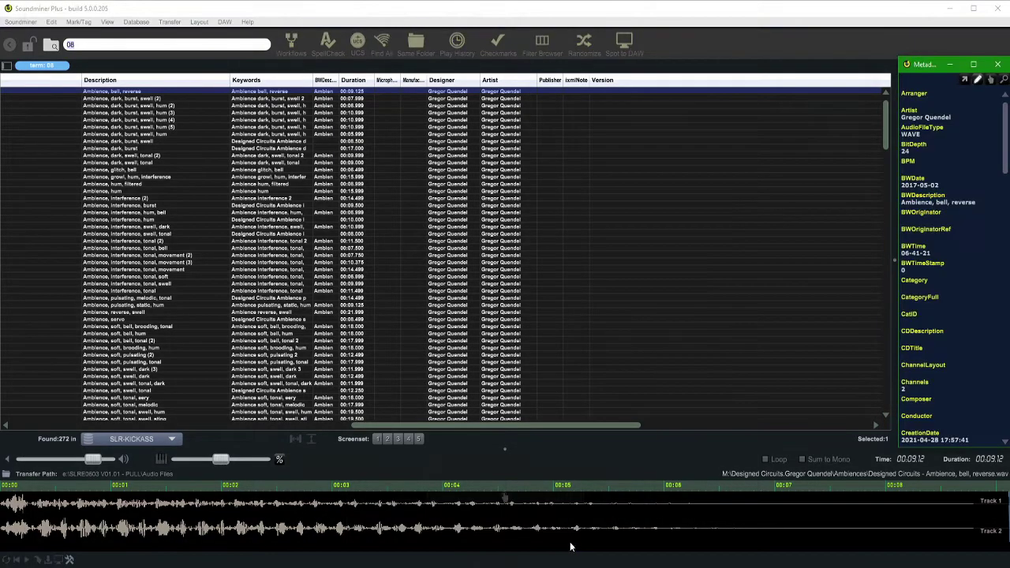
left_click_drag(927, 64, 609, 8)
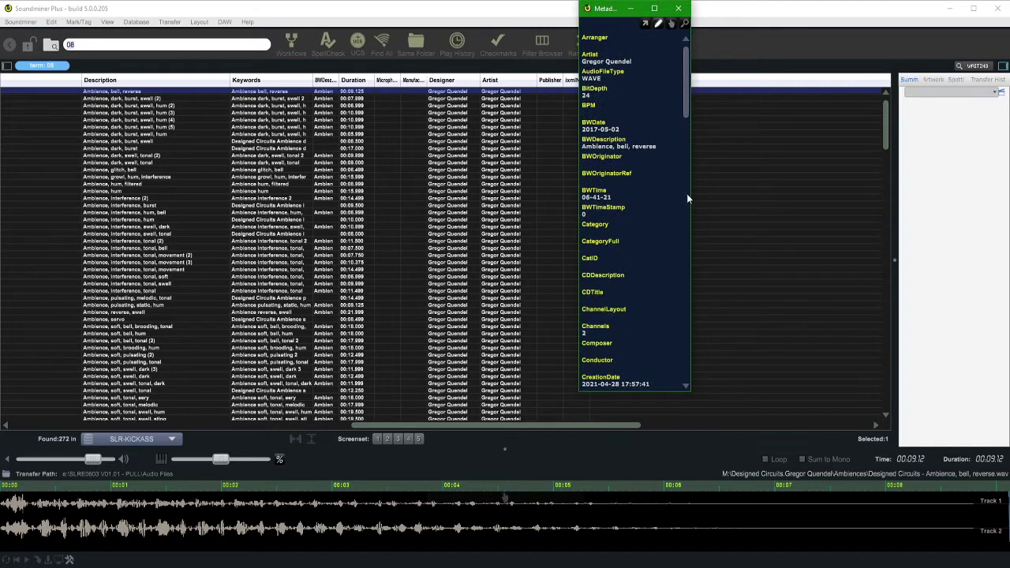
left_click_drag(690, 195, 918, 210)
Examine the selected file's metadata fields, from Arranger and Artist through Keywords, Library and Pathname to Volume
scroll(682, 286, "down", 5)
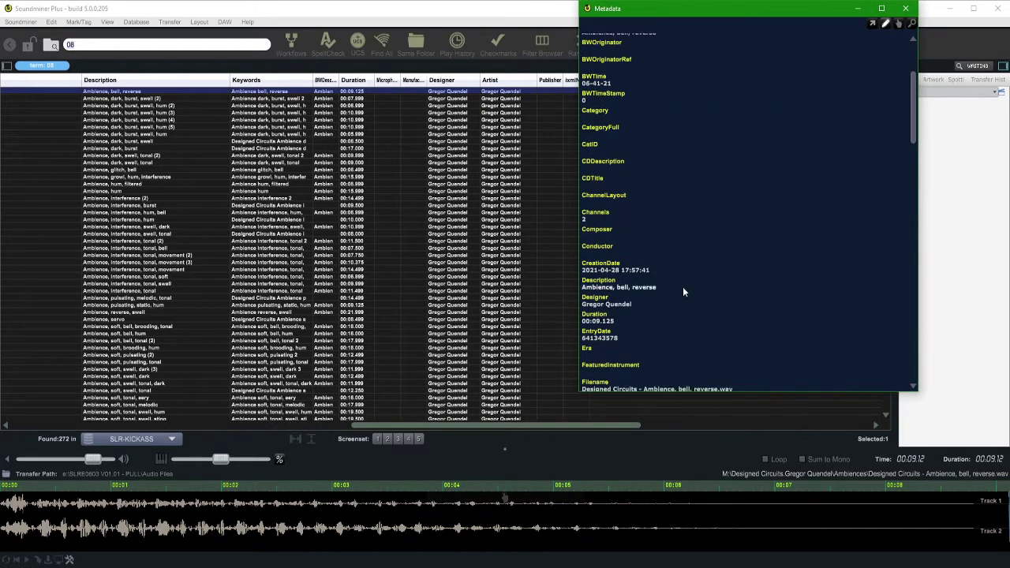
scroll(715, 226, "down", 15)
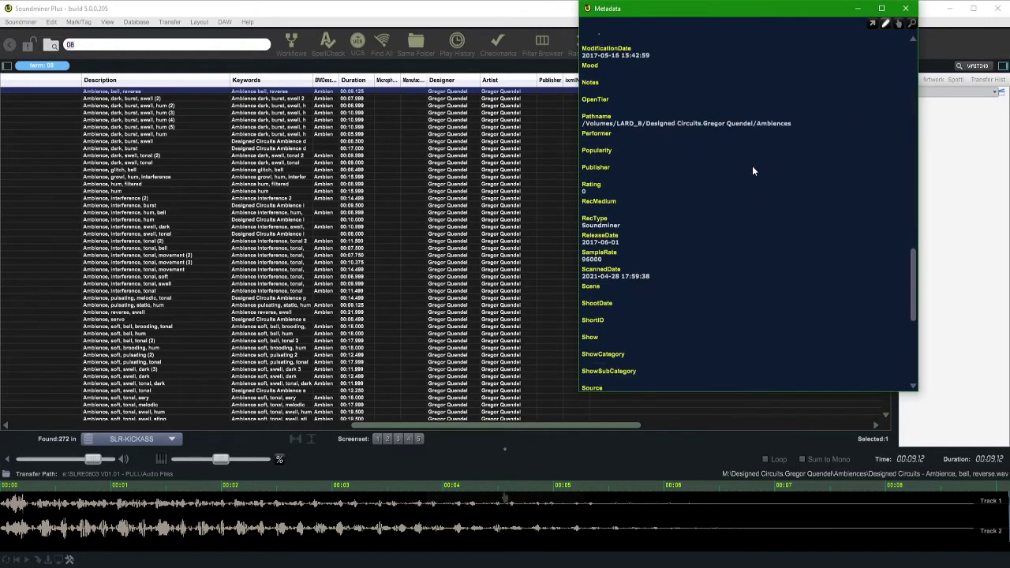
scroll(753, 168, "down", 3)
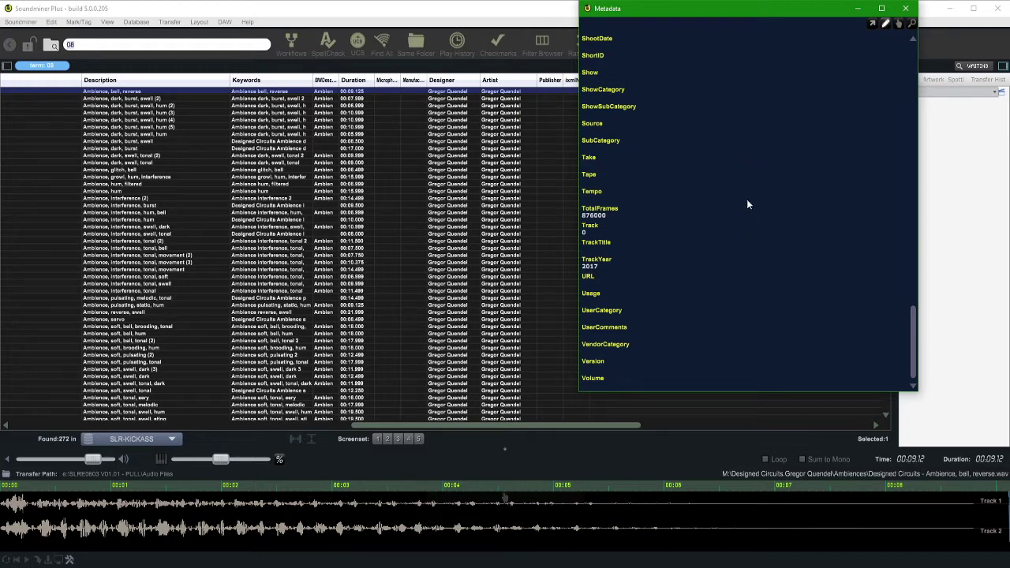
left_click_drag(911, 319, 923, 142)
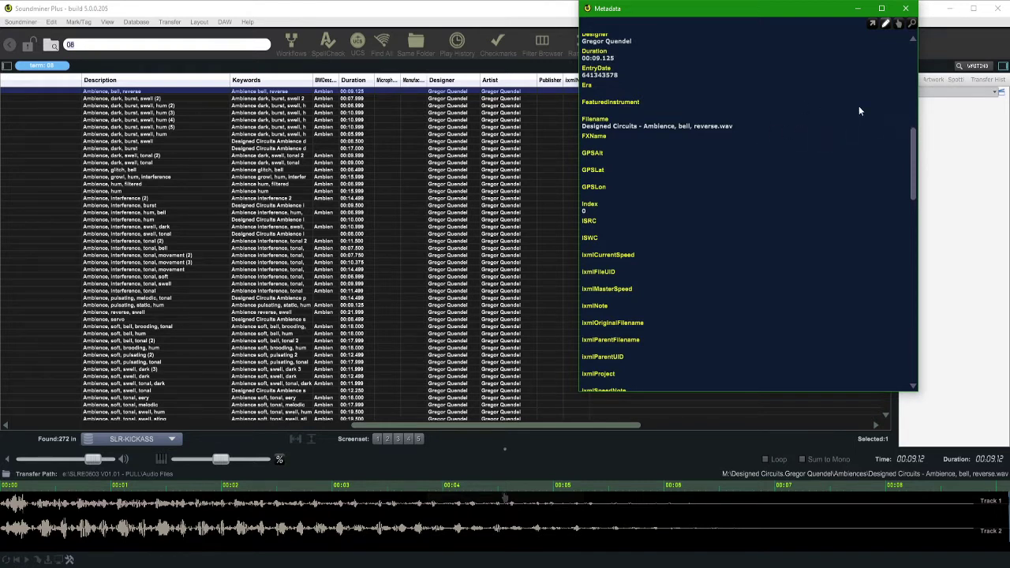
left_click_drag(917, 167, 922, 74)
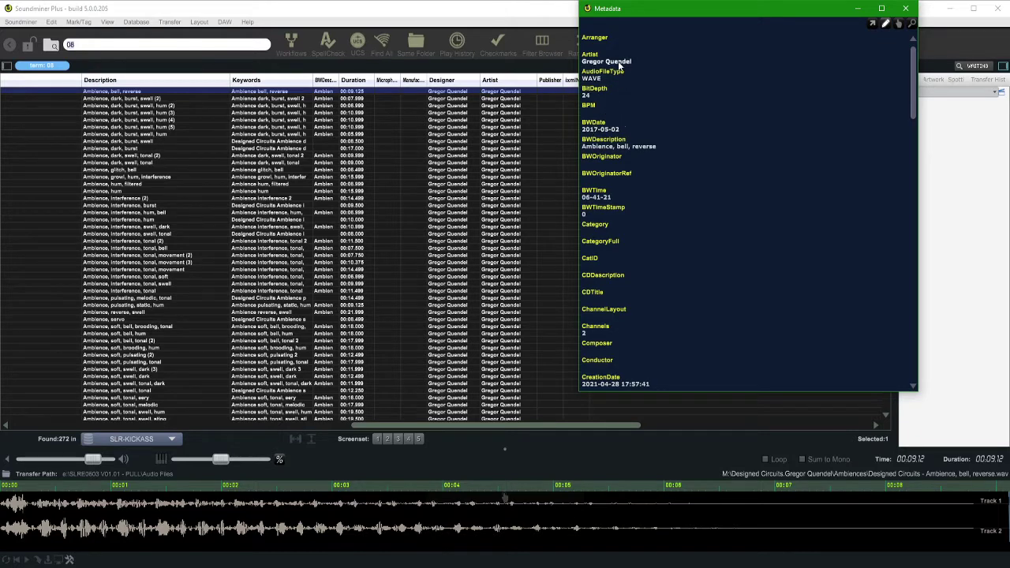
scroll(647, 78, "down", 10)
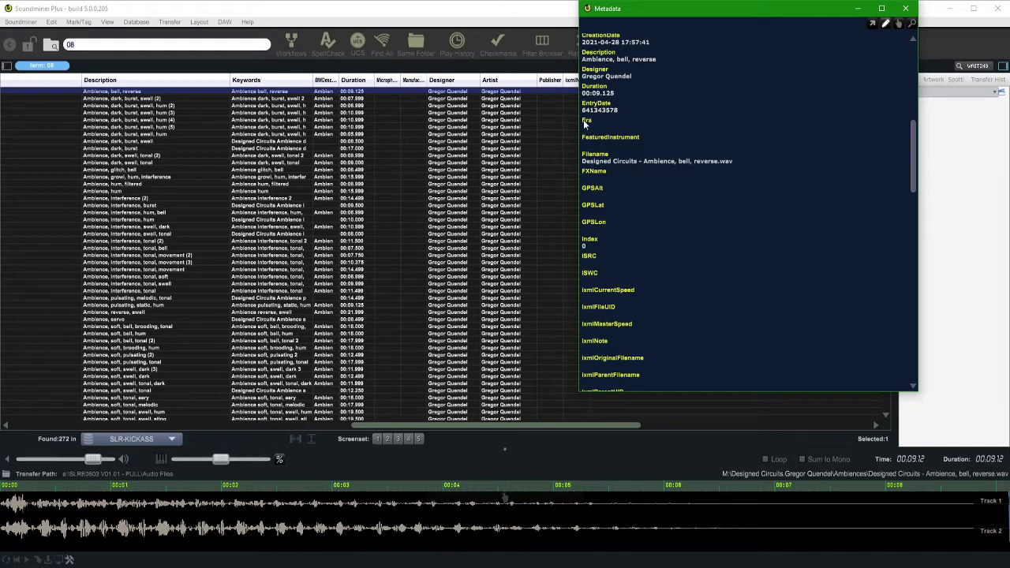
scroll(641, 91, "down", 10)
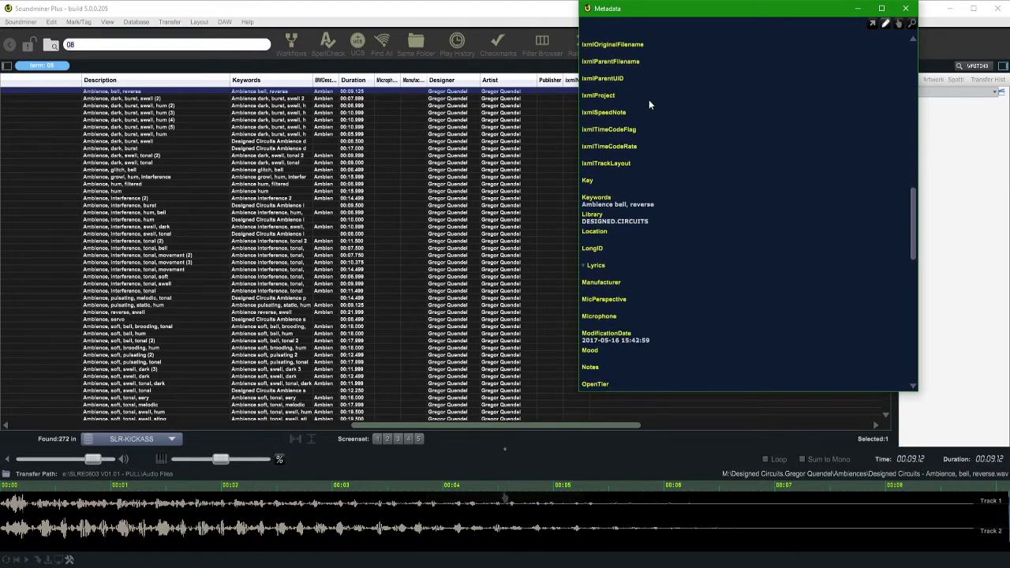
scroll(647, 110, "down", 5)
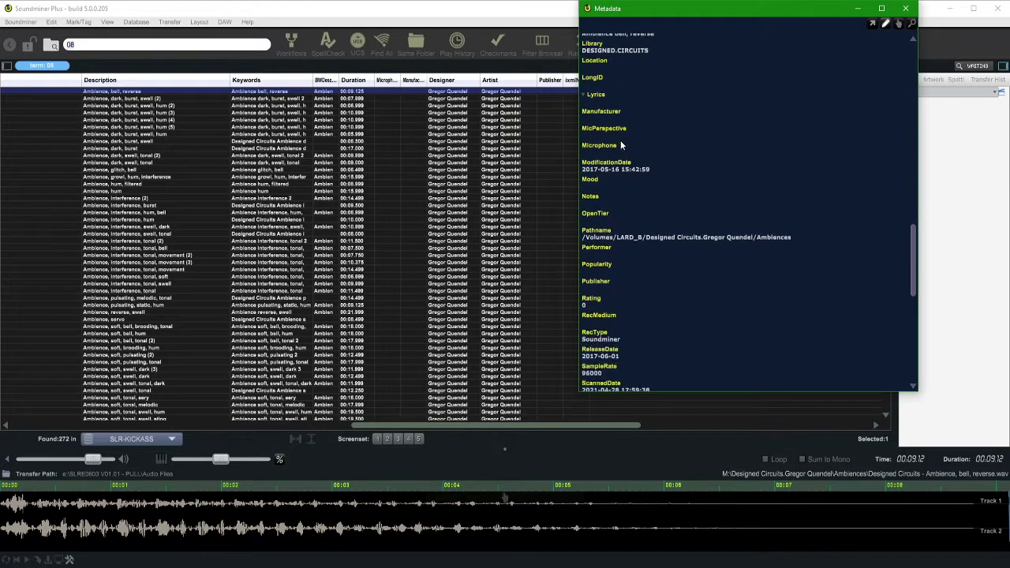
Review the selected file's remaining metadata fields, from Pathname, ReleaseDate and ScannedDate to TrackYear, UserCategory and Volume, and recheck the list from Arranger
scroll(625, 139, "down", 8)
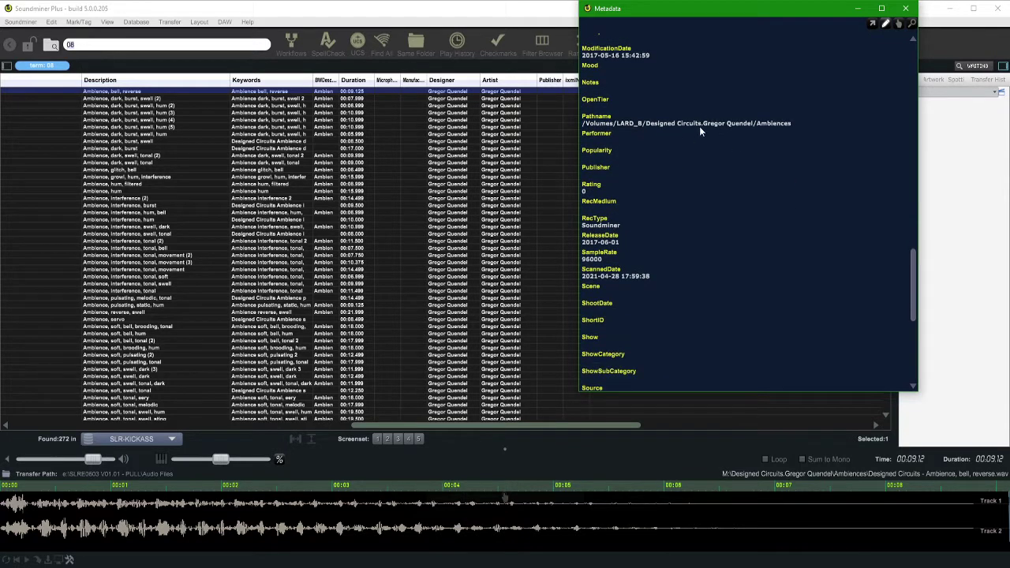
scroll(635, 155, "up", 5)
scroll(615, 118, "down", 5)
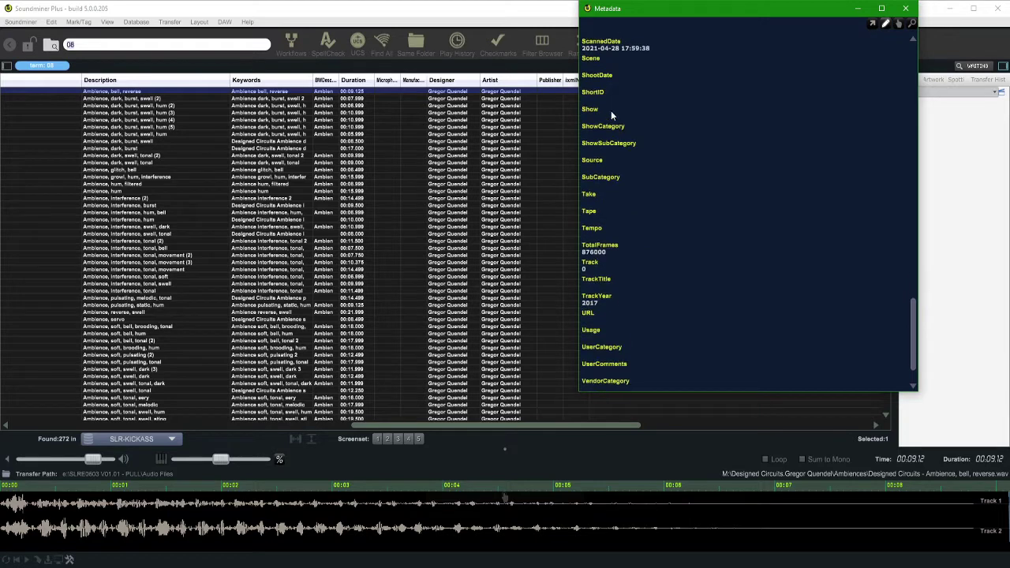
scroll(607, 134, "down", 2)
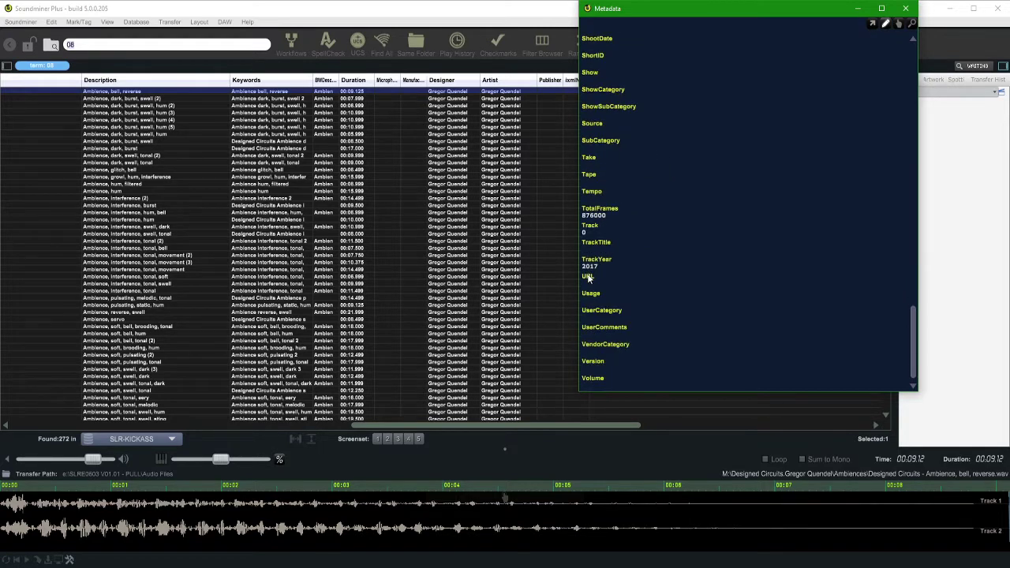
scroll(647, 159, "up", 5)
scroll(647, 161, "up", 15)
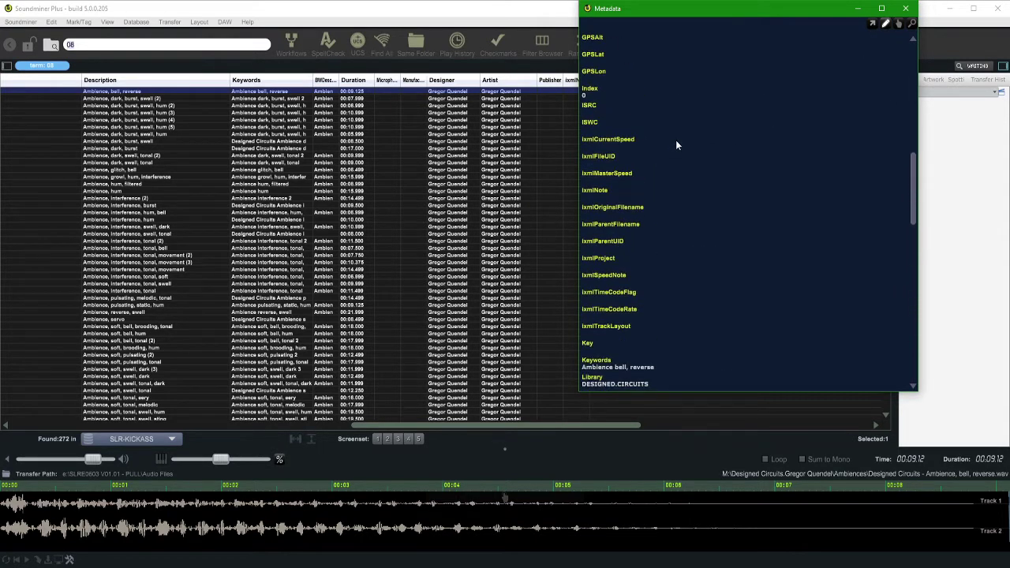
scroll(704, 132, "up", 3)
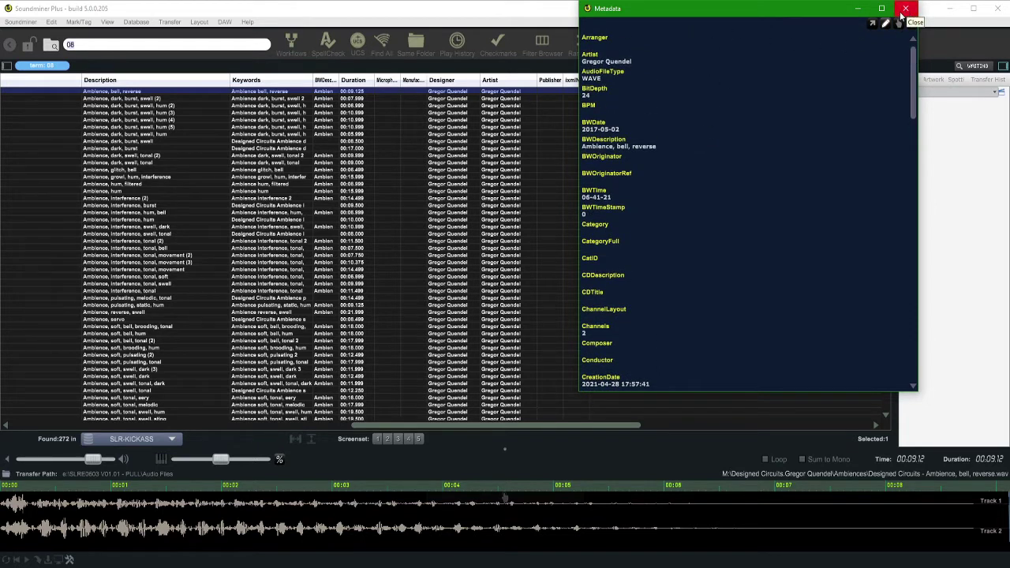
left_click_drag(913, 80, 898, 347)
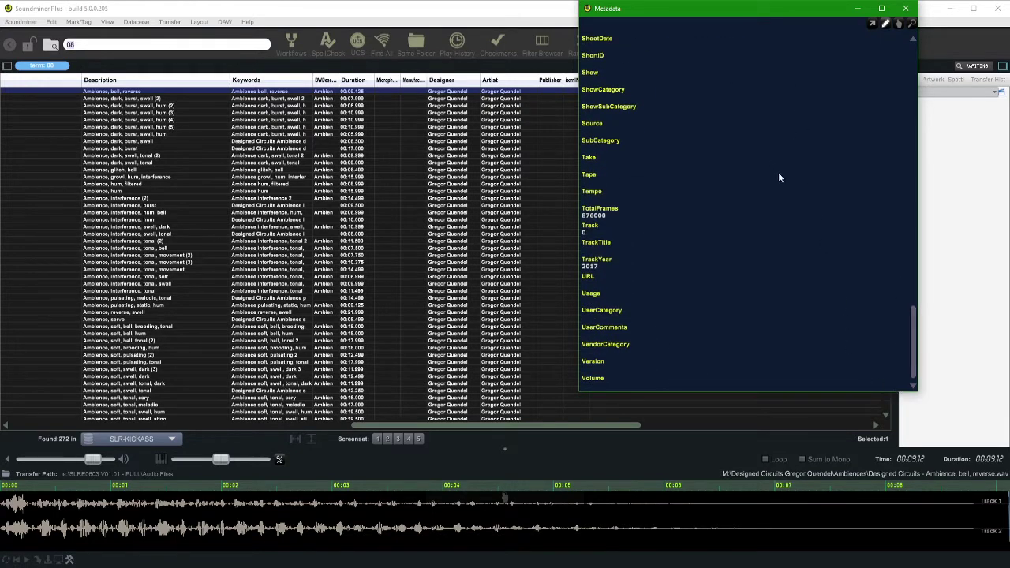
Close the detached metadata window, hide the metadata side panel and bring the UserCategory to Keywords columns into view
scroll(492, 185, "left", 5)
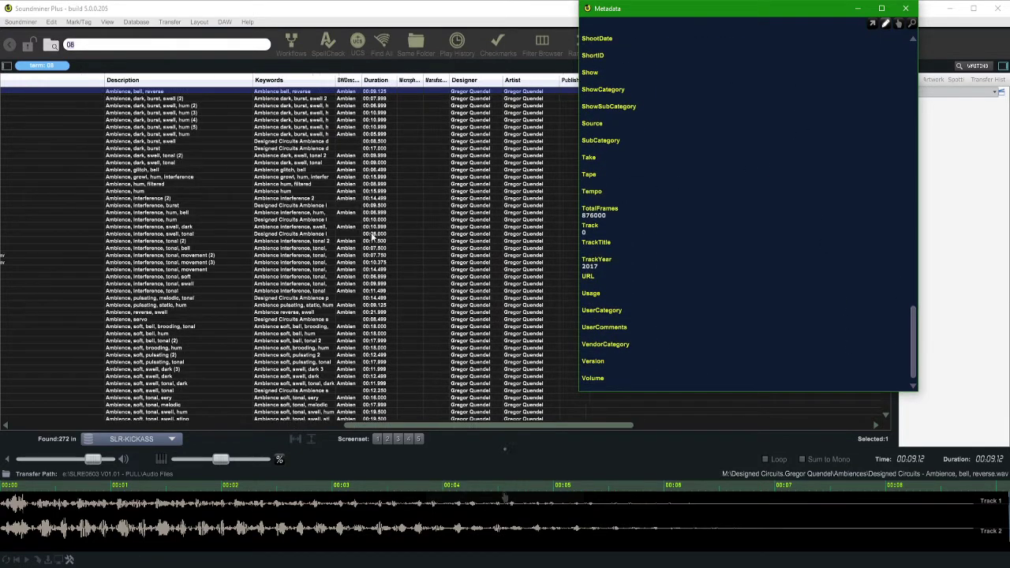
left_click(905, 8)
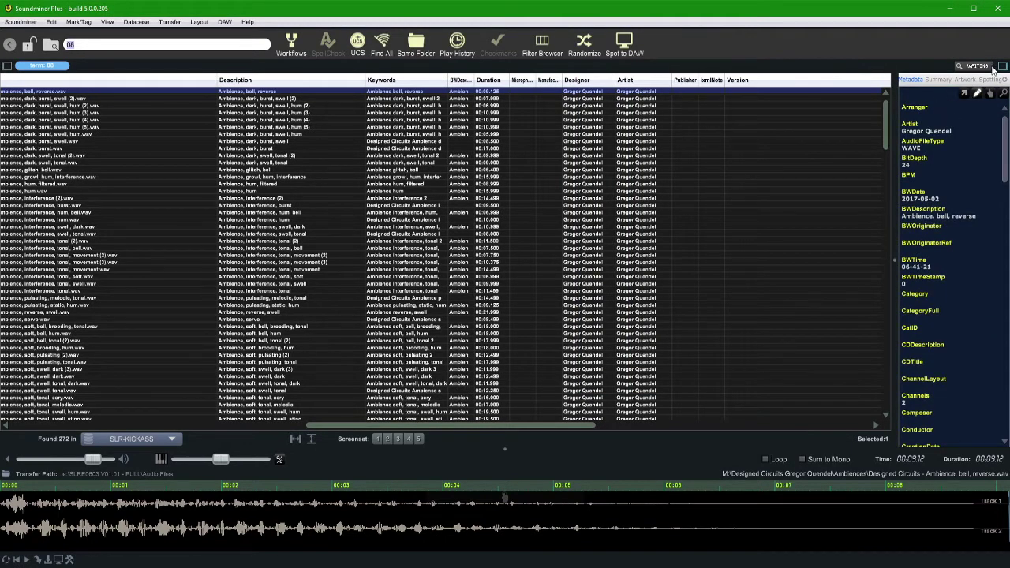
left_click_drag(622, 422, 403, 405)
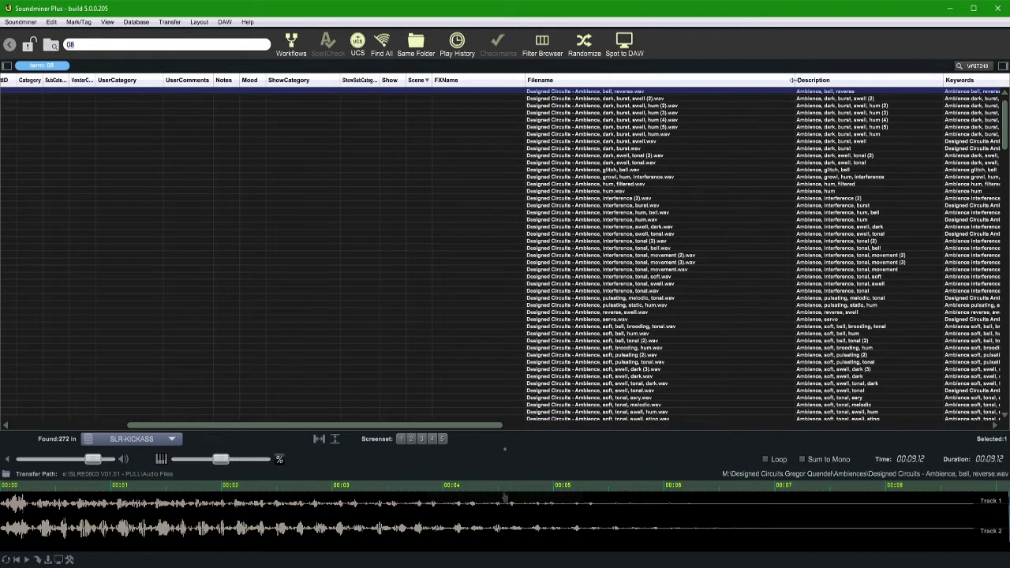
Narrow the Filename and Description columns to fit their text and widen the Keywords column to show longer entries
left_click_drag(701, 78, 734, 80)
scroll(726, 79, "right", 3)
scroll(749, 139, "right", 3)
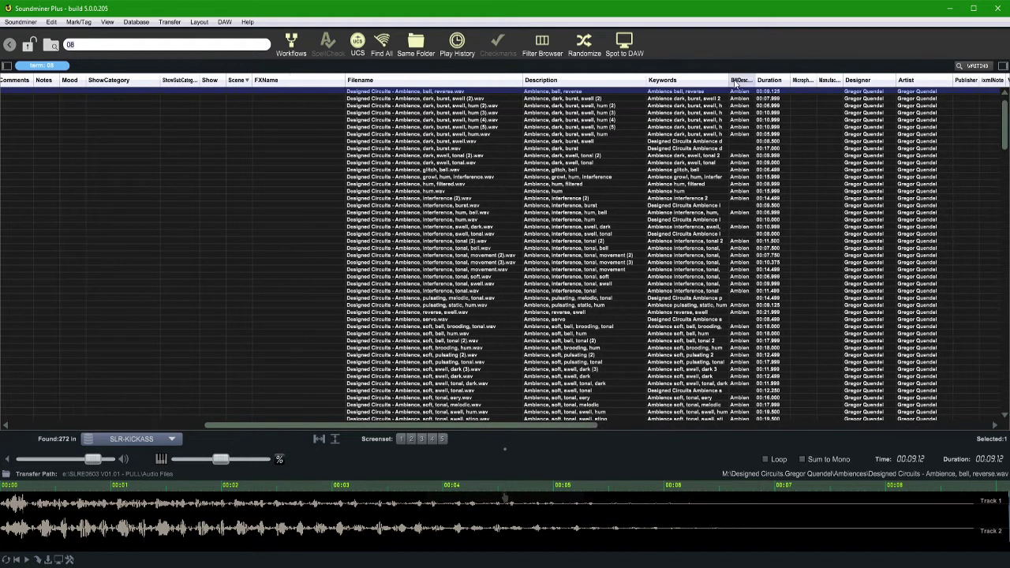
left_click_drag(729, 80, 758, 81)
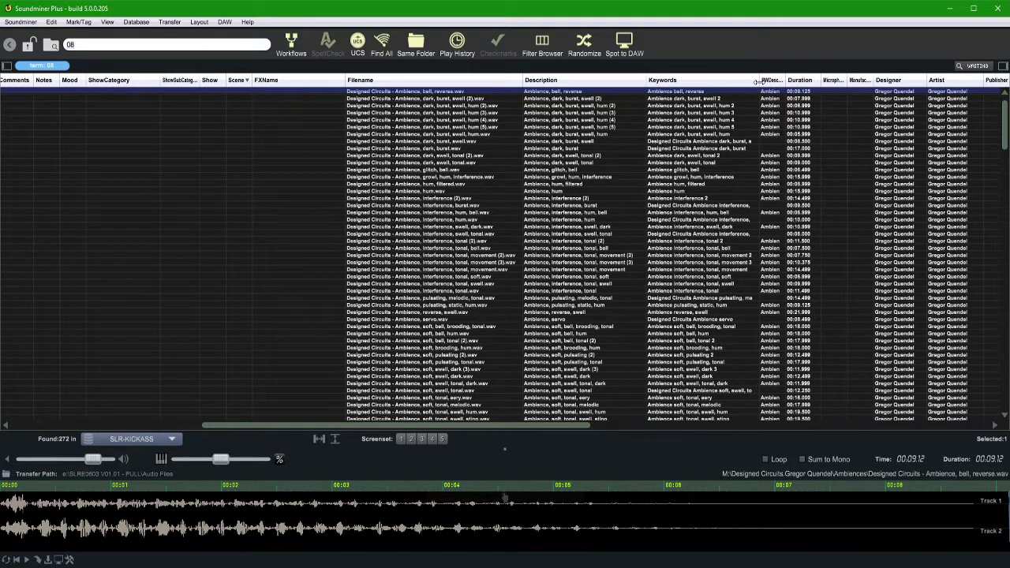
left_click_drag(760, 80, 765, 80)
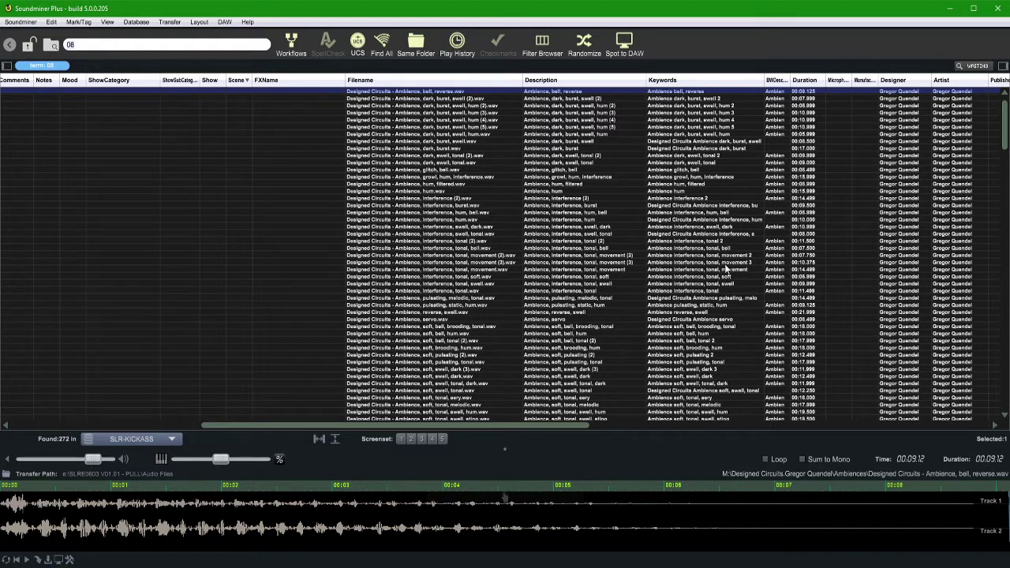
Examine the Filename, Description and Keywords entries across the library, from the Ambience files through to the Source Recordings
scroll(726, 269, "down", 2)
scroll(685, 276, "down", 3)
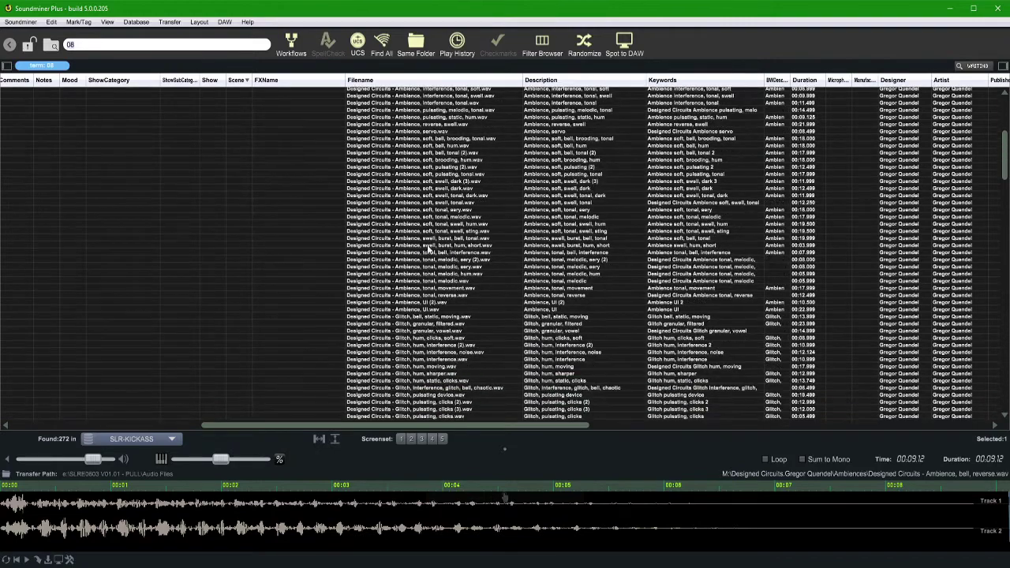
scroll(426, 251, "down", 12)
scroll(427, 247, "down", 15)
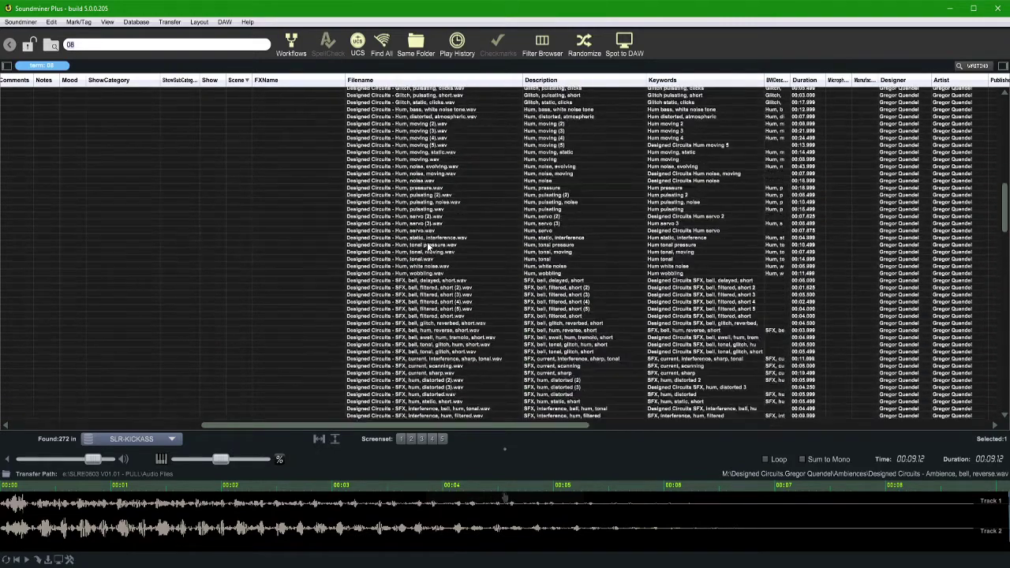
scroll(422, 251, "down", 4)
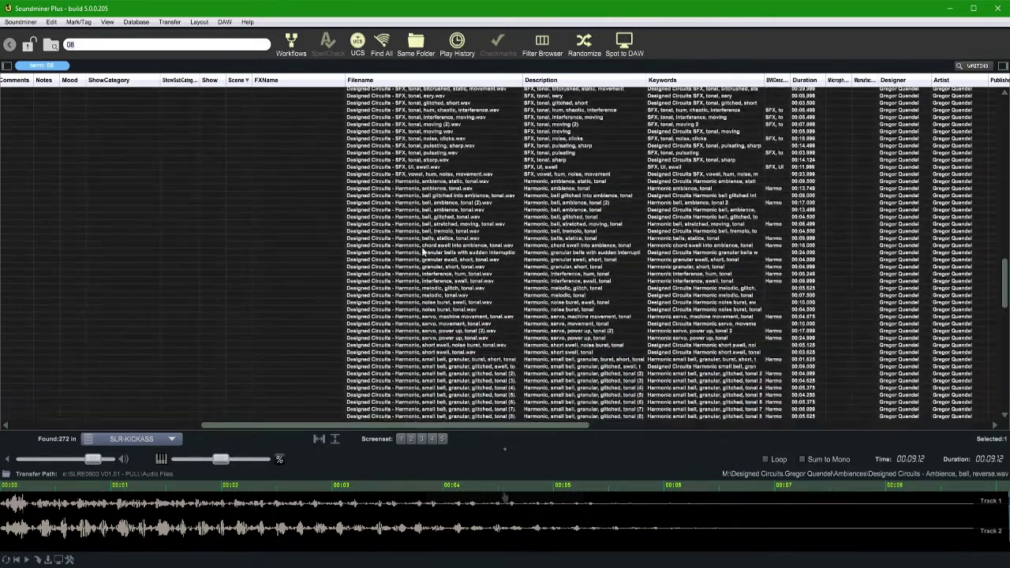
scroll(433, 236, "down", 8)
scroll(433, 237, "down", 12)
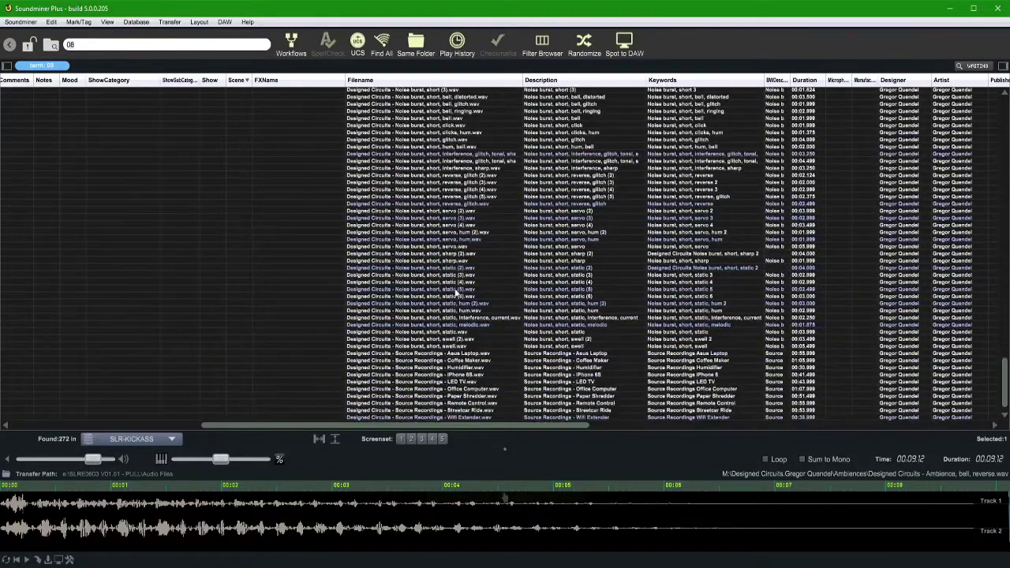
scroll(486, 230, "up", 8)
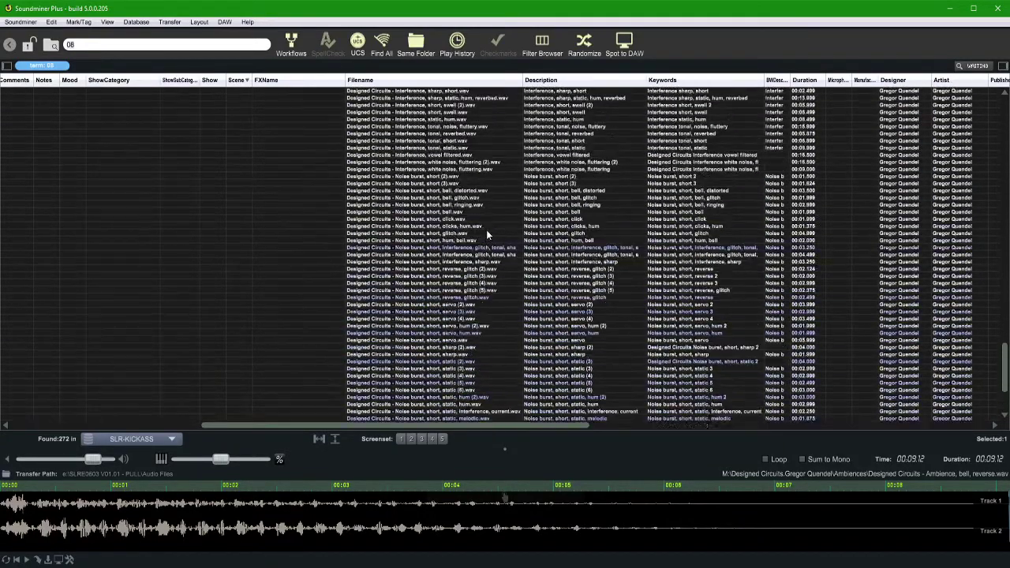
scroll(527, 156, "up", 5)
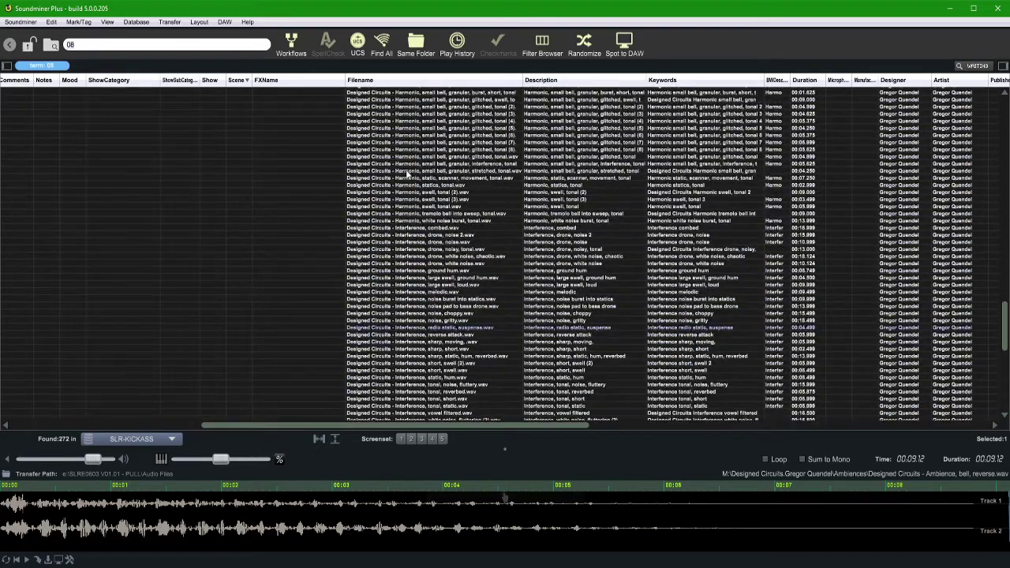
scroll(530, 166, "up", 10)
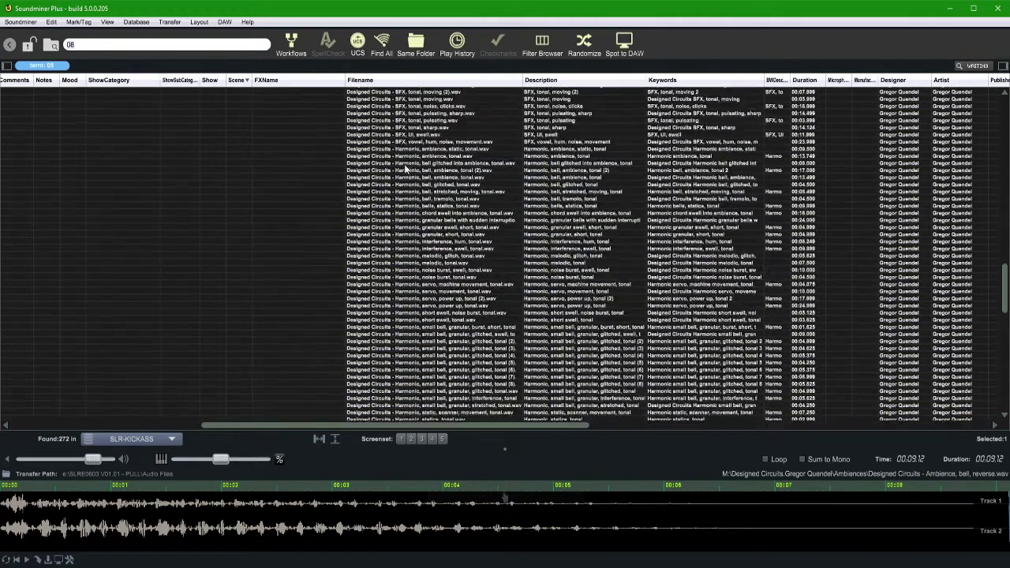
scroll(396, 166, "up", 7)
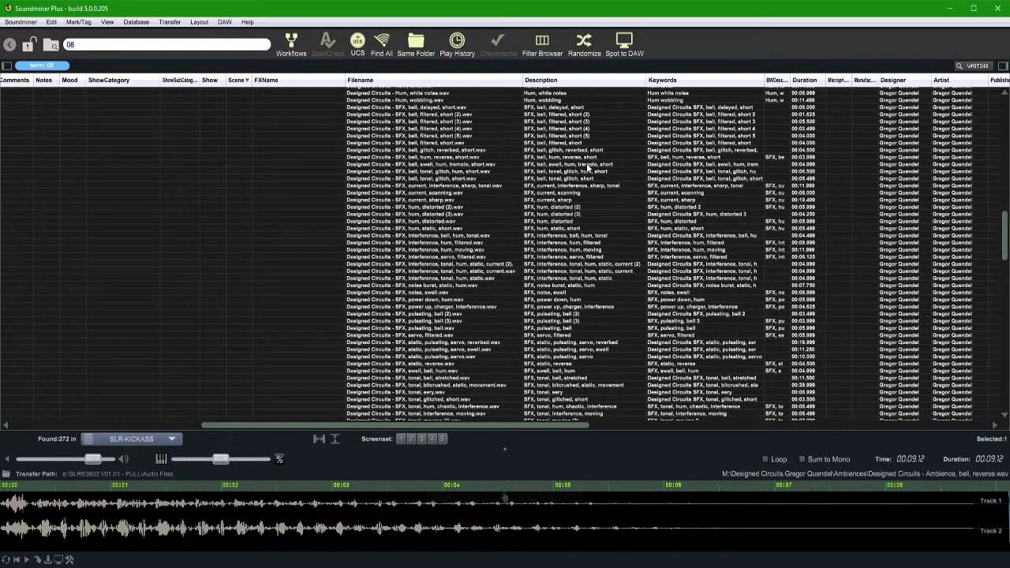
Widen the Description column slightly and return to the first Ambience files in the results
left_click_drag(647, 79, 677, 80)
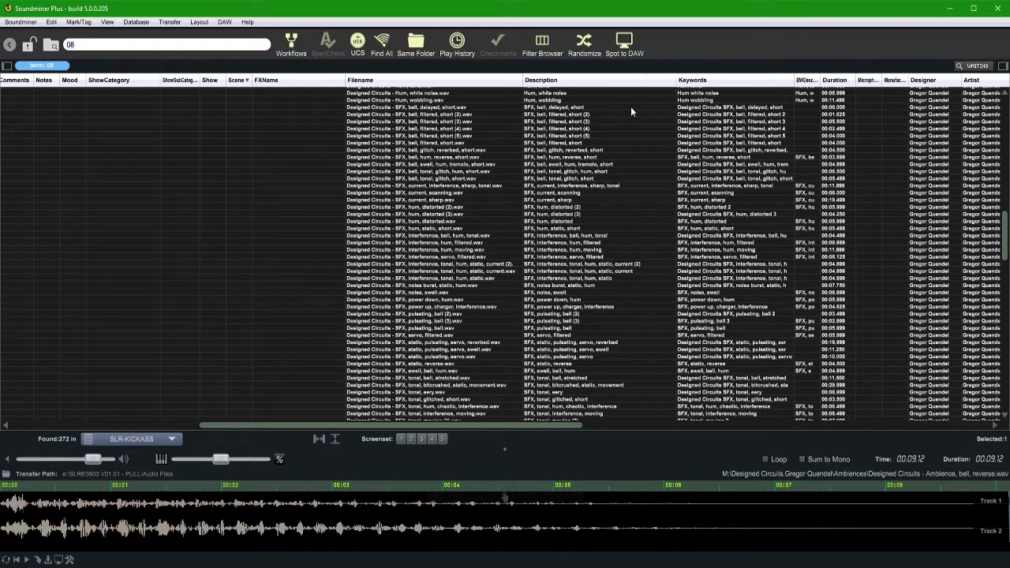
scroll(560, 153, "up", 1)
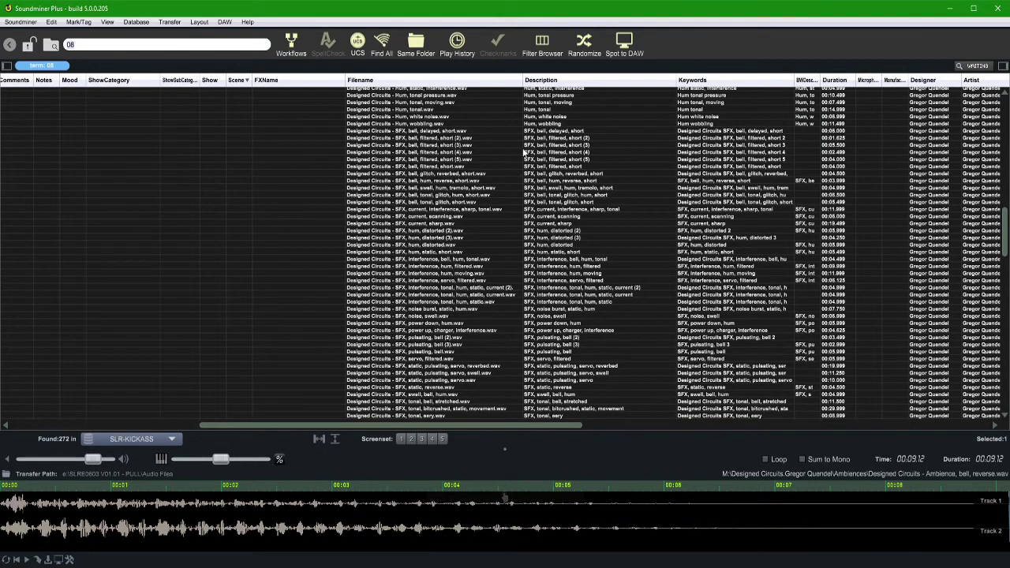
scroll(523, 152, "up", 20)
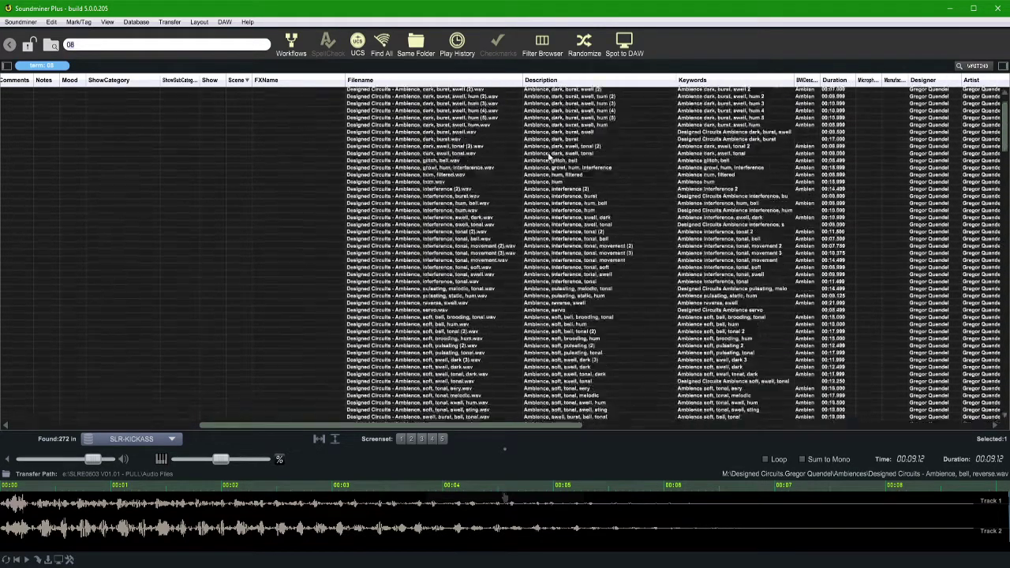
scroll(550, 156, "up", 1)
Examine the CatID, Category, UserCategory, ShowCategory and FXName columns alongside the filenames, from Ambience to Source Recordings
scroll(558, 134, "right", 3)
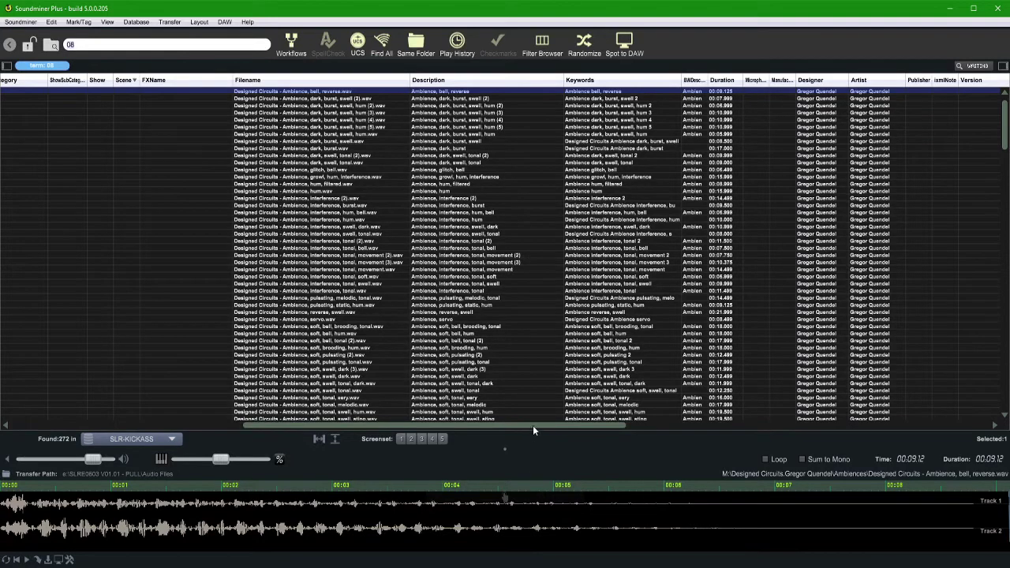
left_click_drag(533, 425, 281, 429)
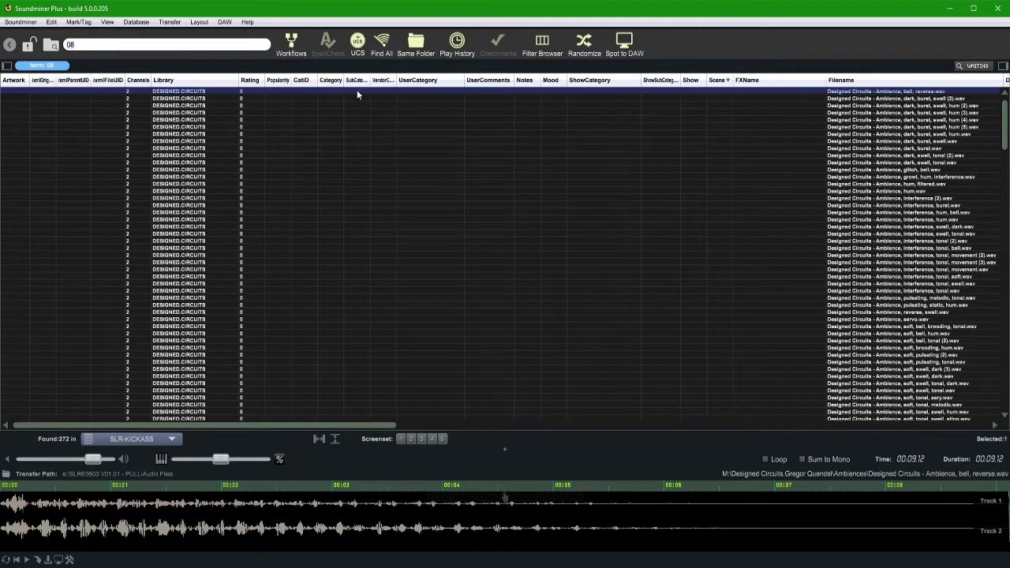
scroll(692, 137, "right", 5)
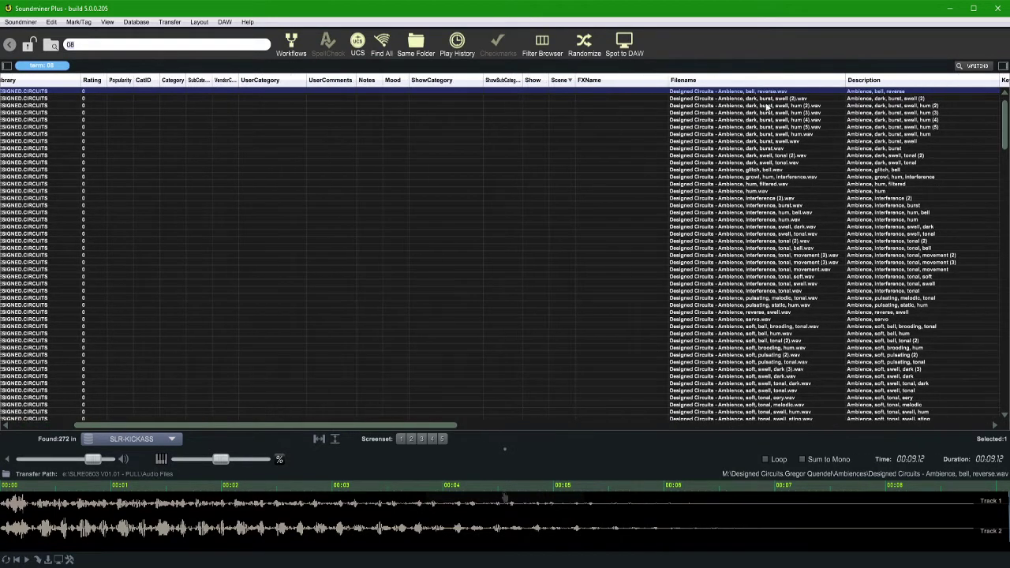
scroll(730, 197, "down", 12)
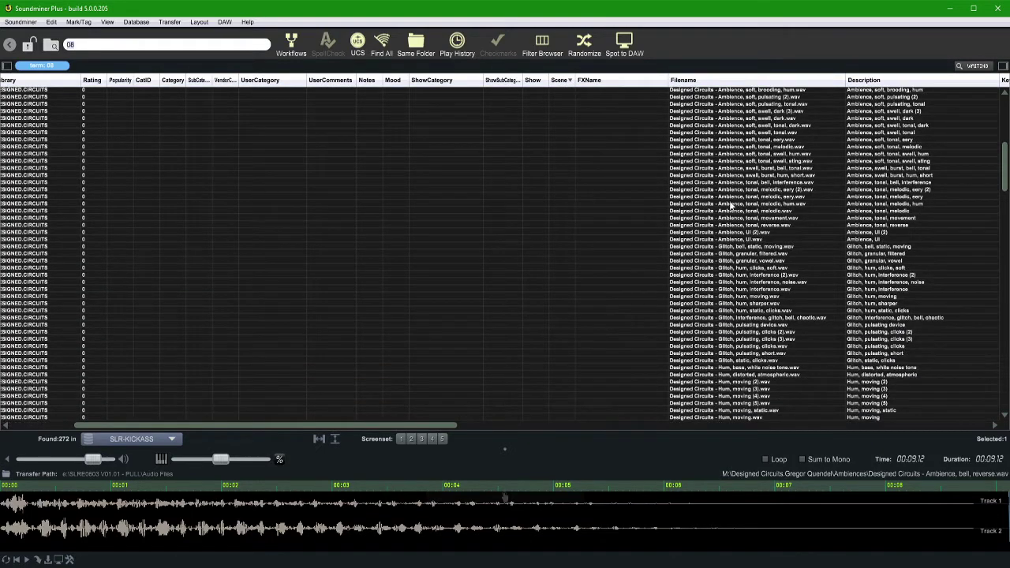
scroll(725, 213, "down", 2)
scroll(724, 209, "down", 20)
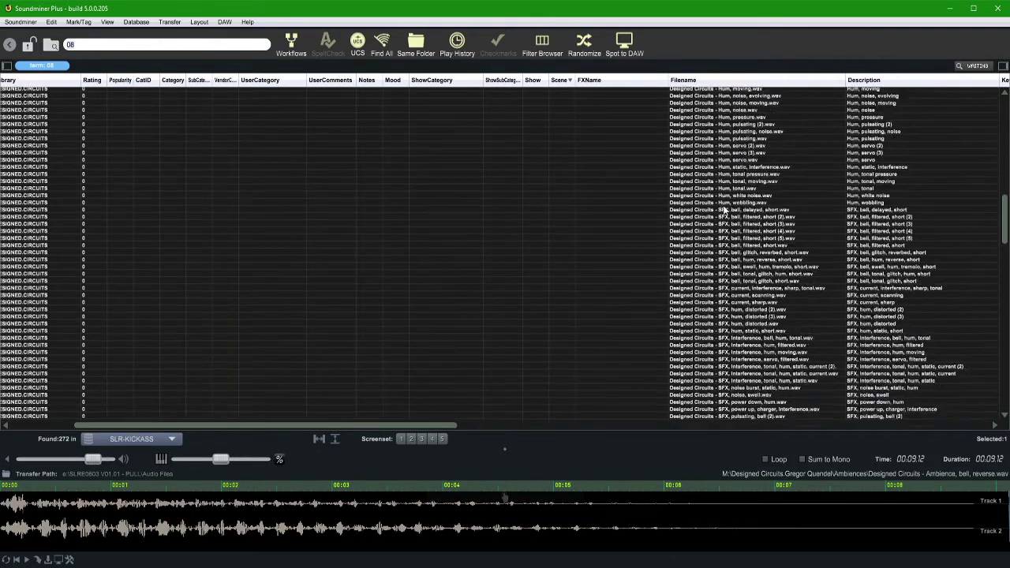
scroll(724, 211, "down", 3)
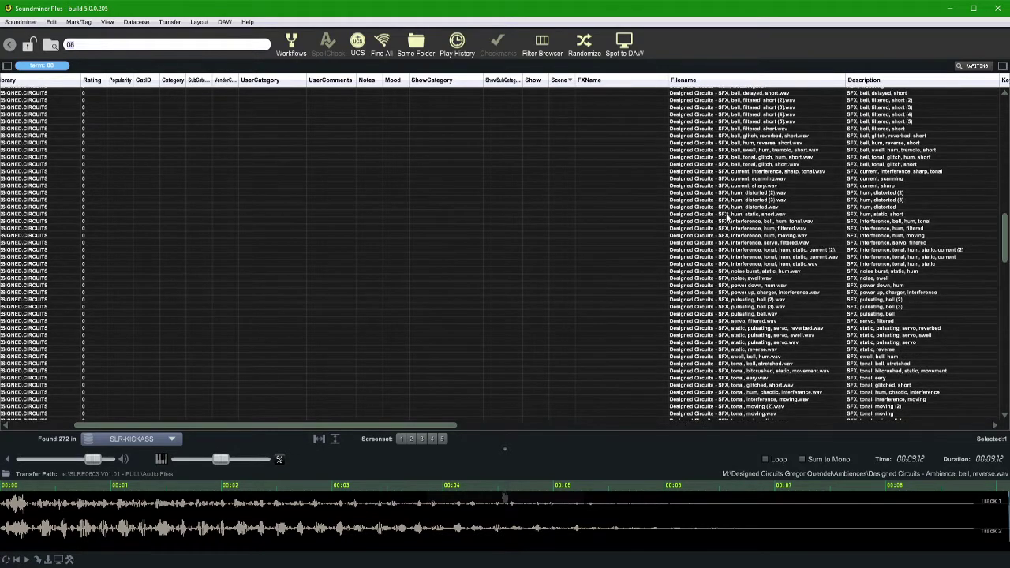
scroll(731, 219, "down", 15)
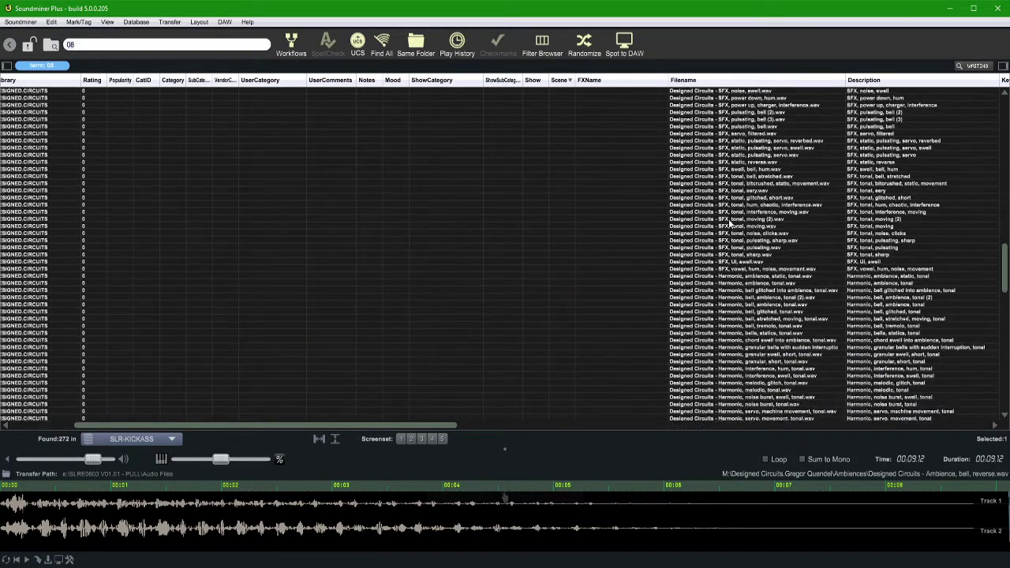
scroll(730, 225, "down", 11)
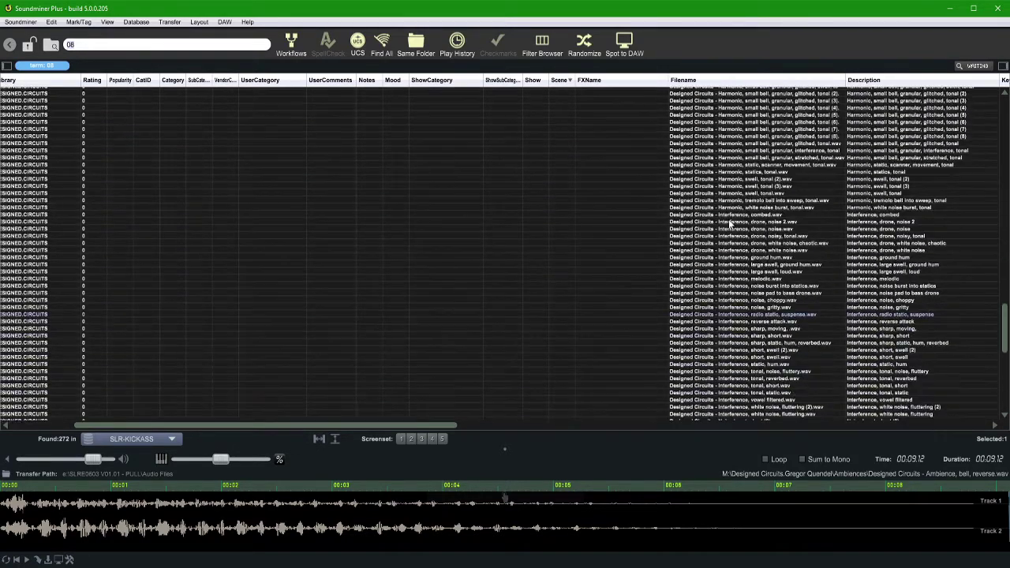
scroll(730, 225, "down", 11)
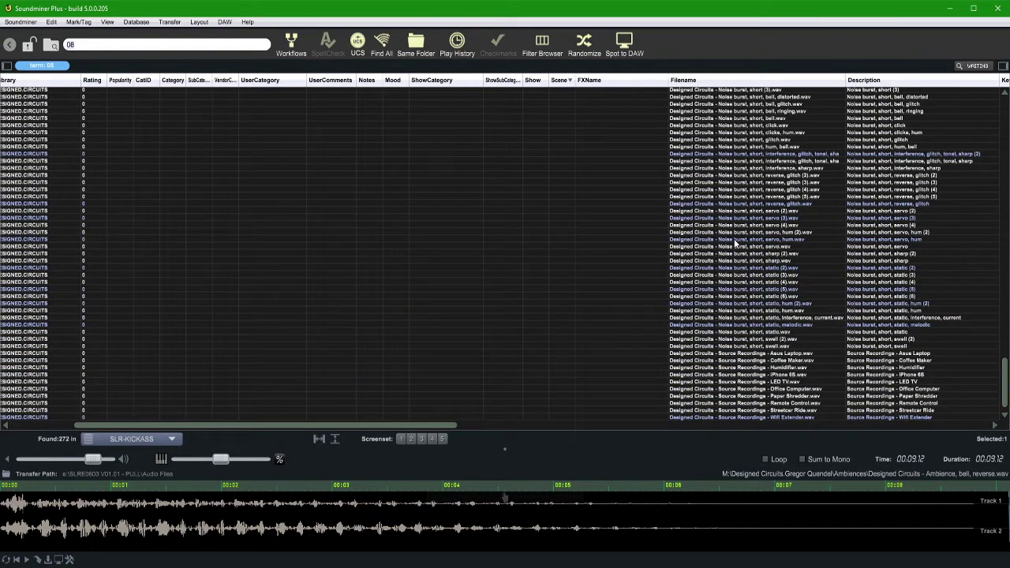
scroll(734, 245, "up", 7)
scroll(735, 245, "down", 4)
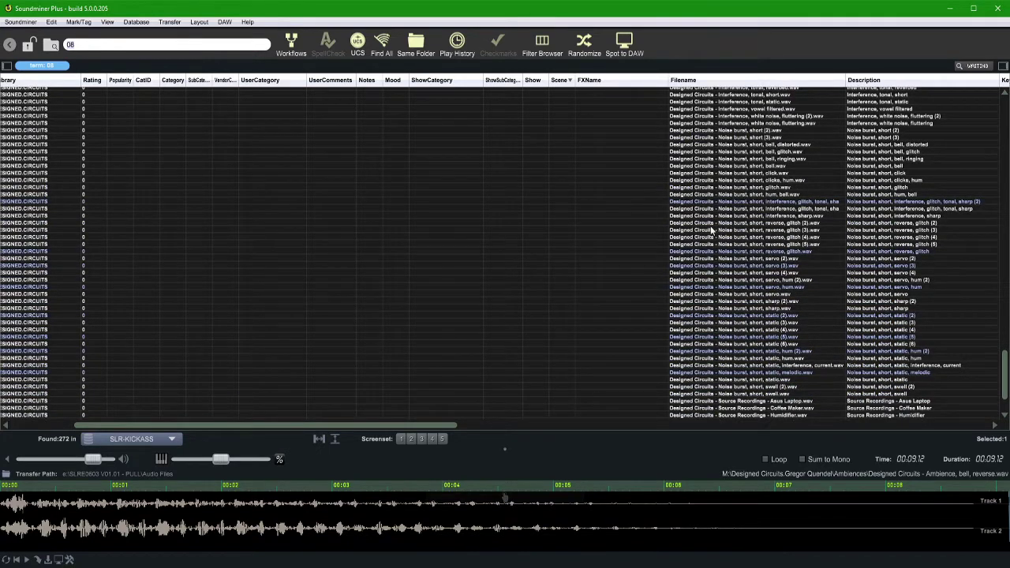
Open the workflow editor, enlarge it to show more actions, and clear the existing Prepend/Append action
left_click(291, 44)
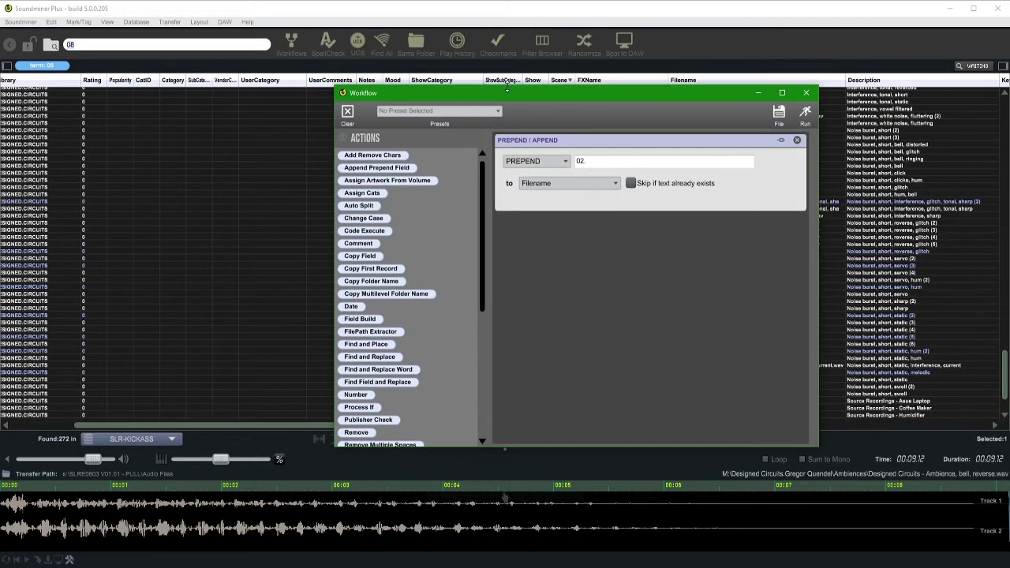
left_click_drag(511, 97, 519, 20)
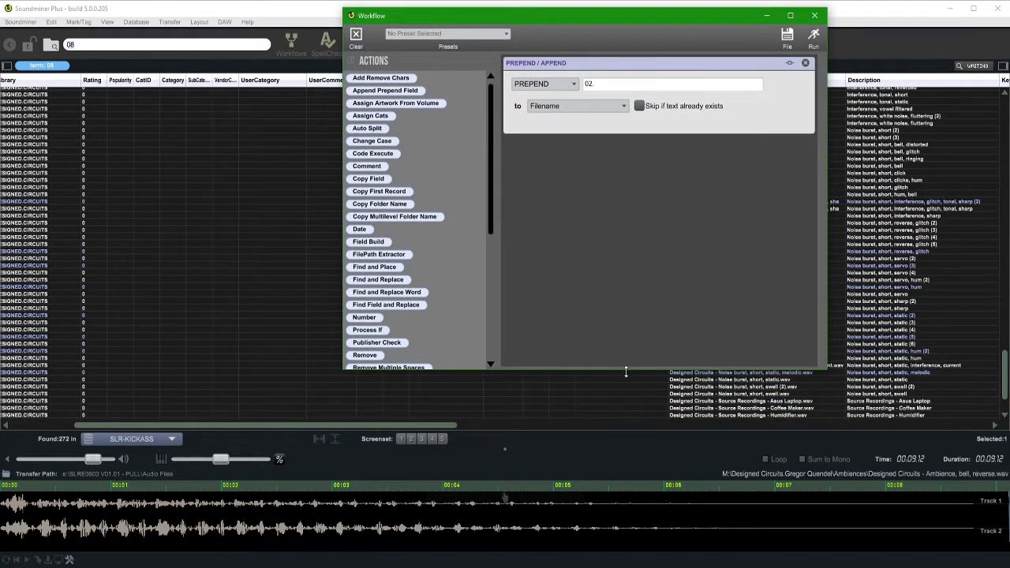
left_click_drag(625, 371, 626, 493)
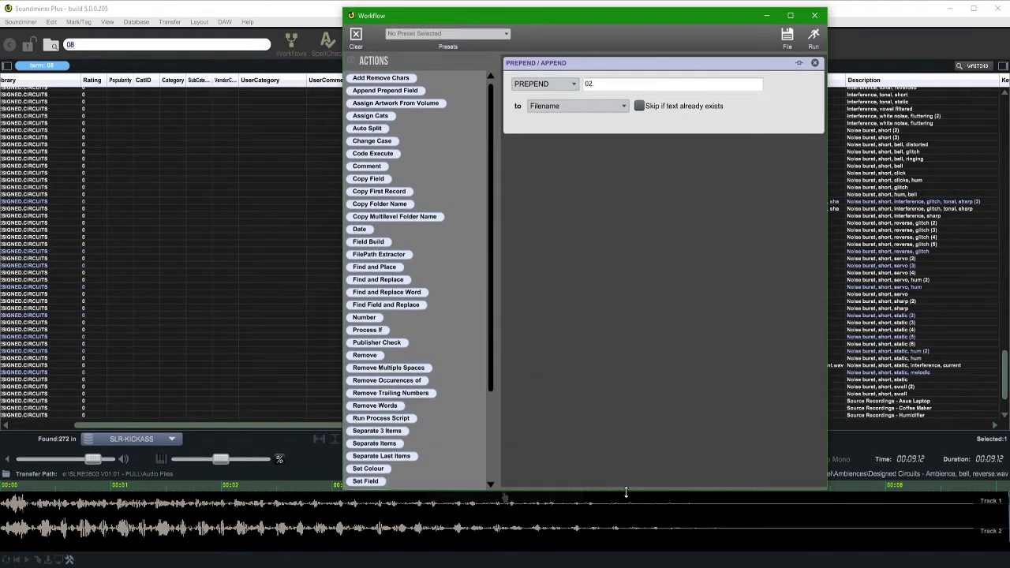
left_click(356, 36)
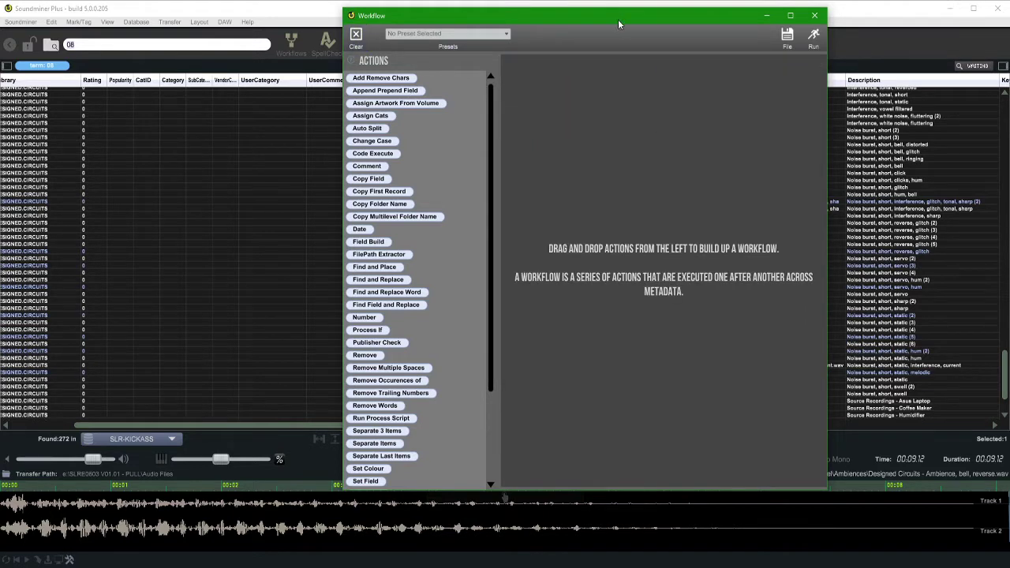
scroll(374, 292, "down", 3)
scroll(299, 365, "down", 2)
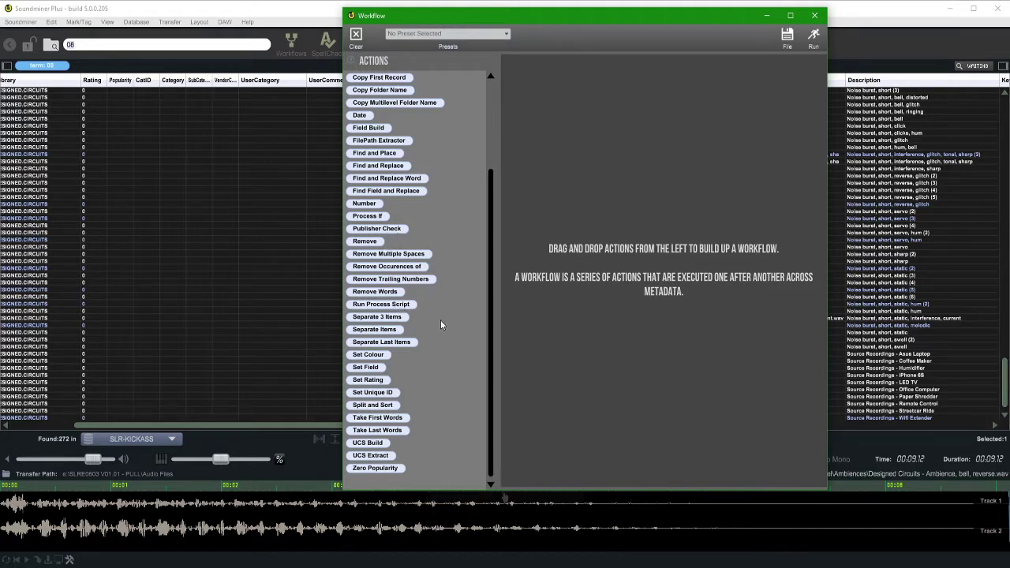
left_click_drag(376, 405, 584, 230)
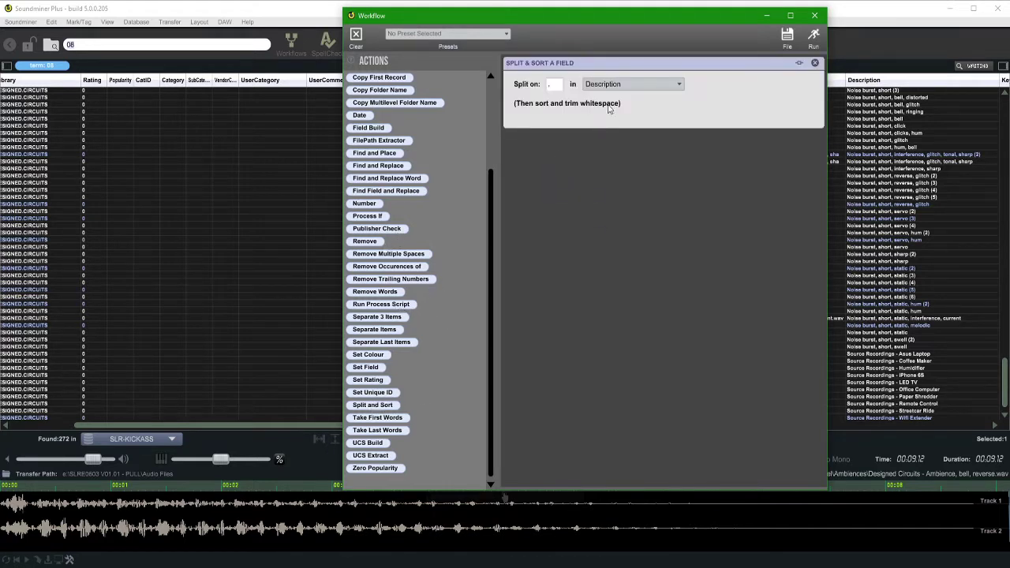
left_click(815, 63)
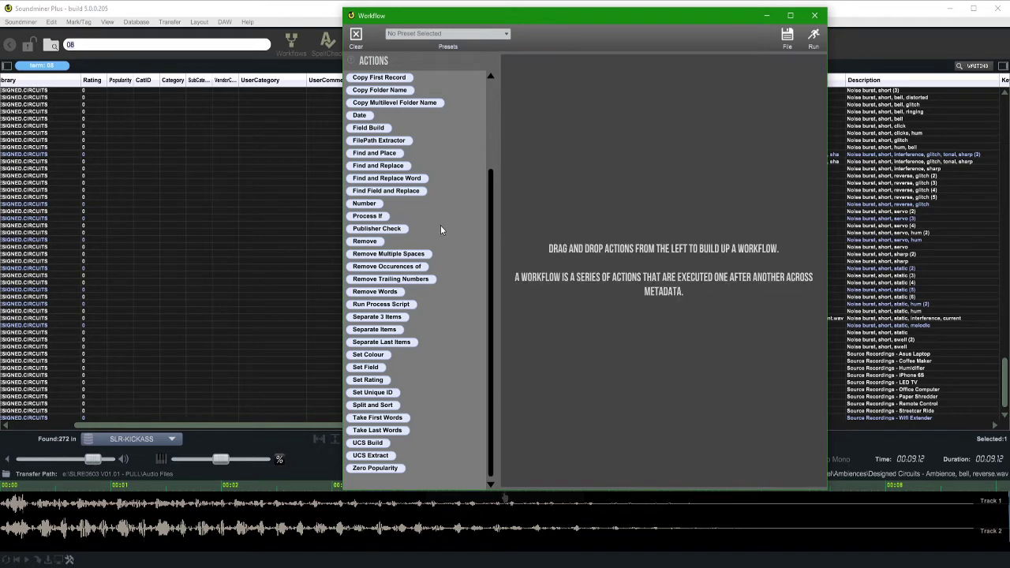
Add a Separate Items action to the workflow and have it take item 2
left_click_drag(372, 329, 635, 127)
left_click_drag(707, 8, 668, 70)
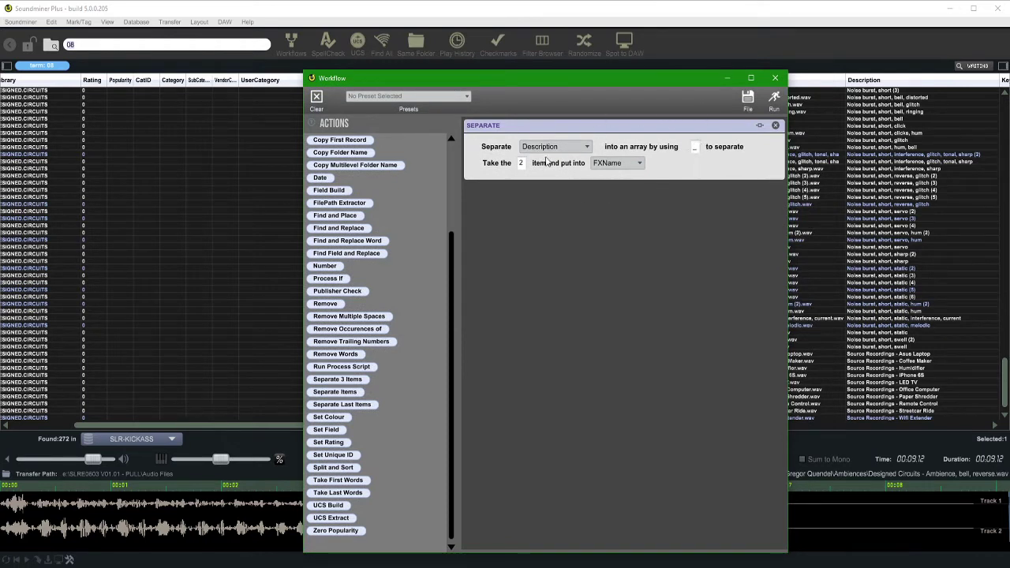
left_click(522, 163)
type("2")
Move the workflow window out of the way and place the Description column directly before the FXName column
left_click_drag(664, 77, 735, 182)
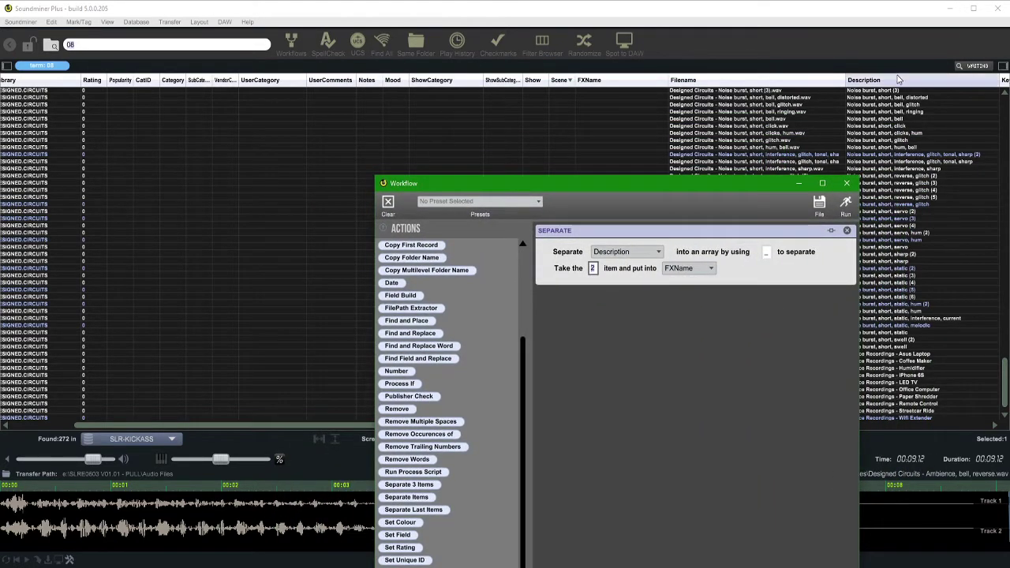
left_click_drag(897, 77, 661, 80)
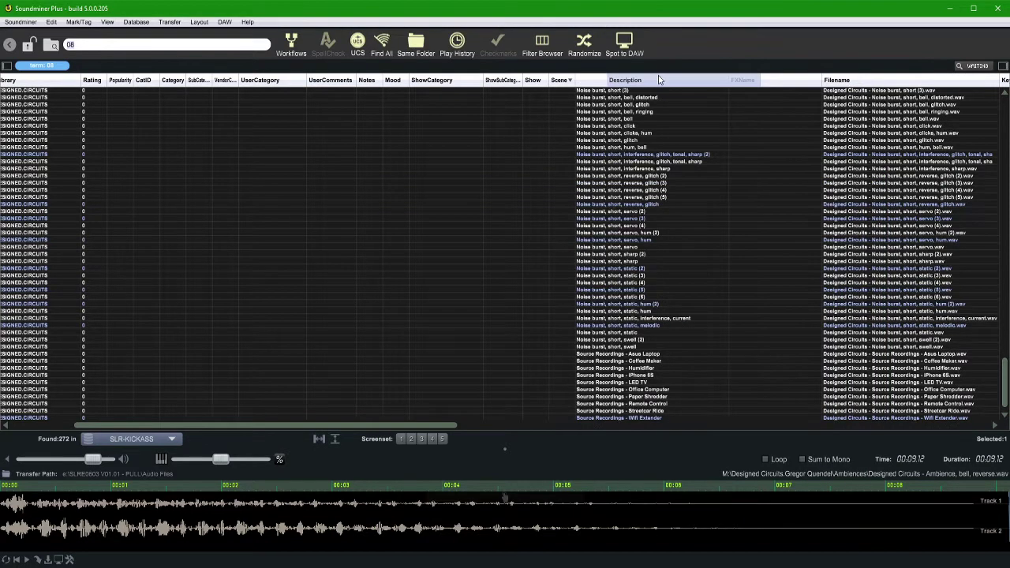
scroll(631, 150, "left", 2)
scroll(678, 150, "up", 3)
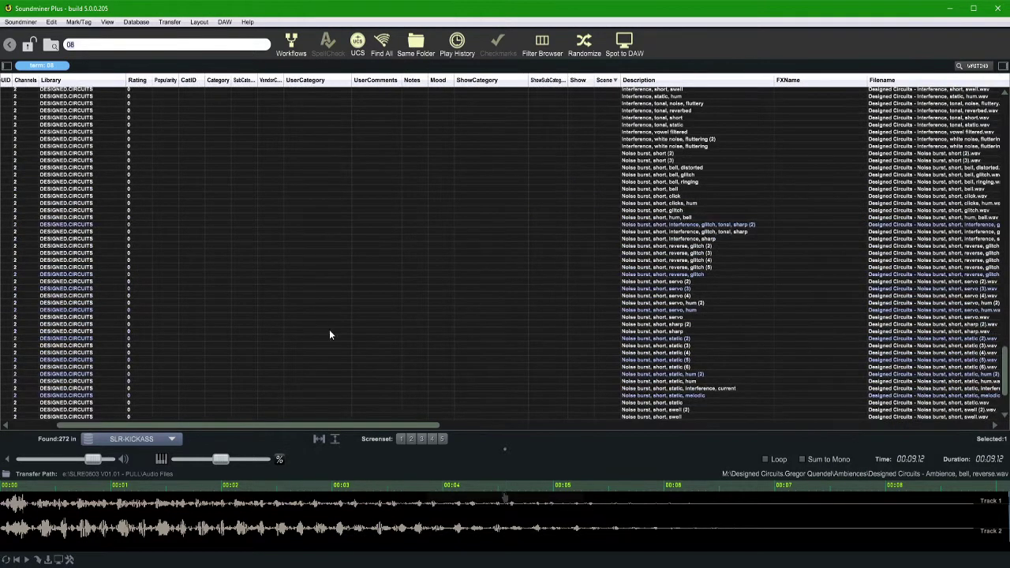
Set the row height to 19 points and the font height to 14 points in the general preferences
left_click(22, 22)
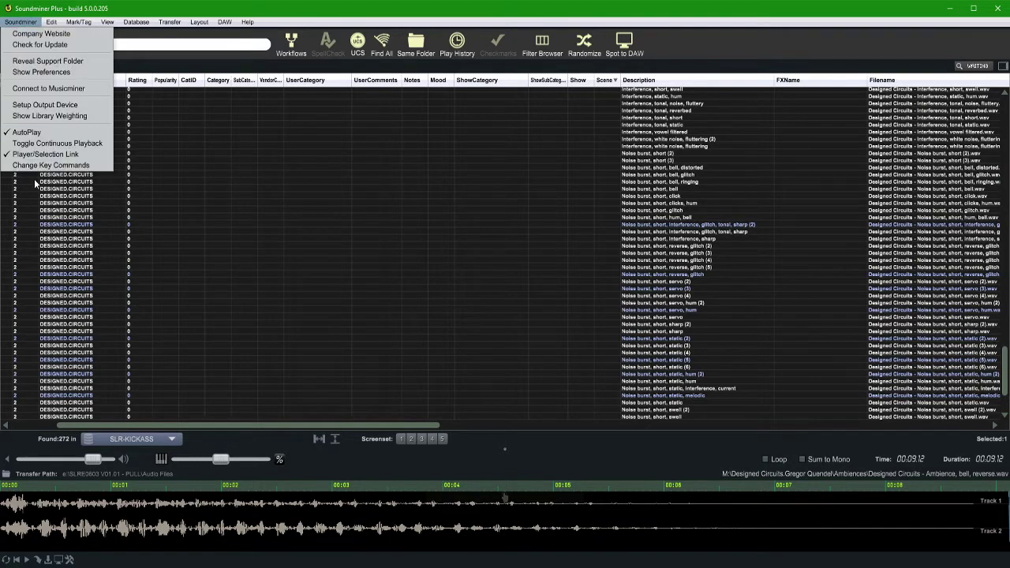
left_click(46, 73)
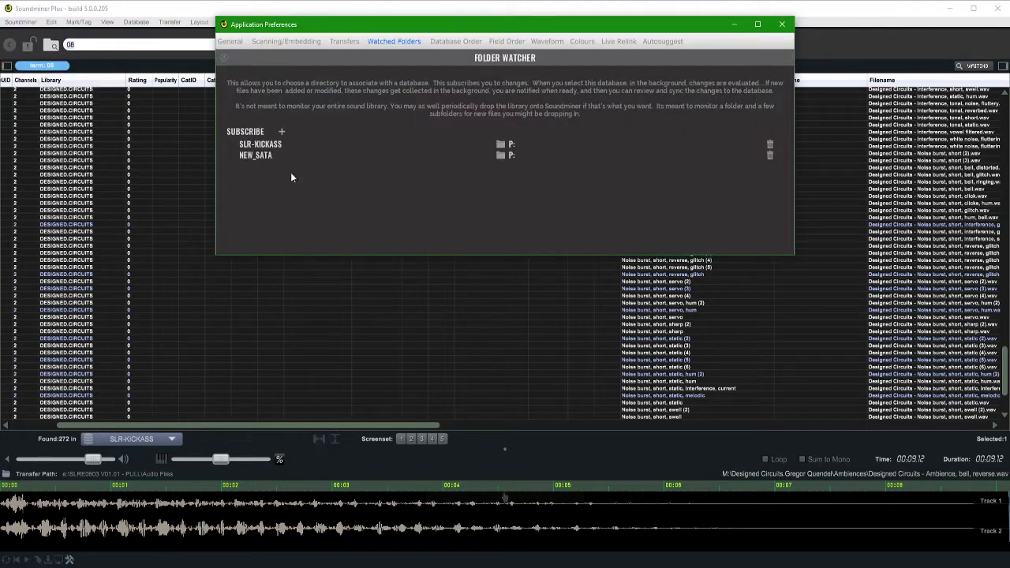
left_click(231, 42)
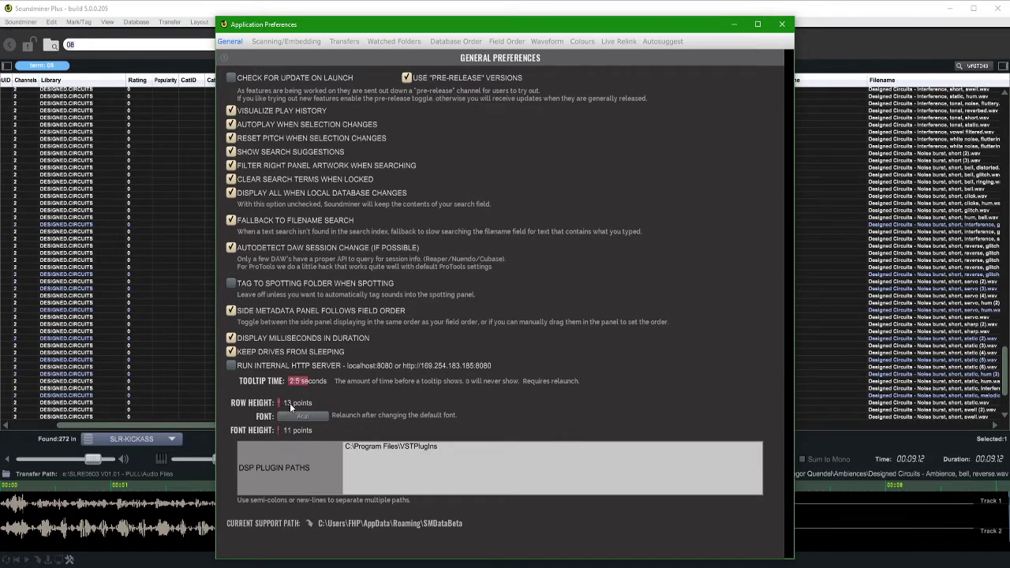
scroll(286, 403, "up", 4)
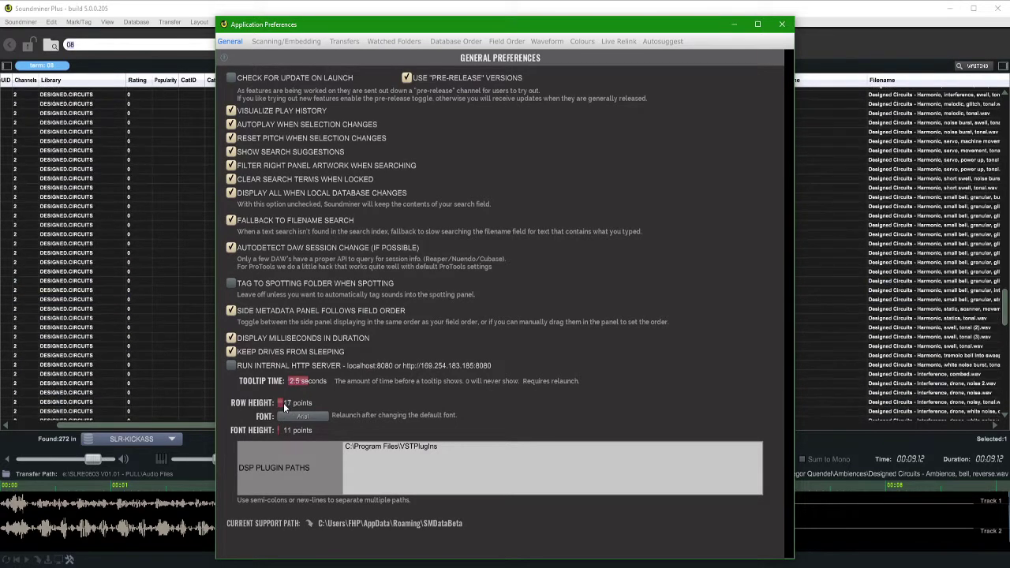
scroll(284, 402, "up", 2)
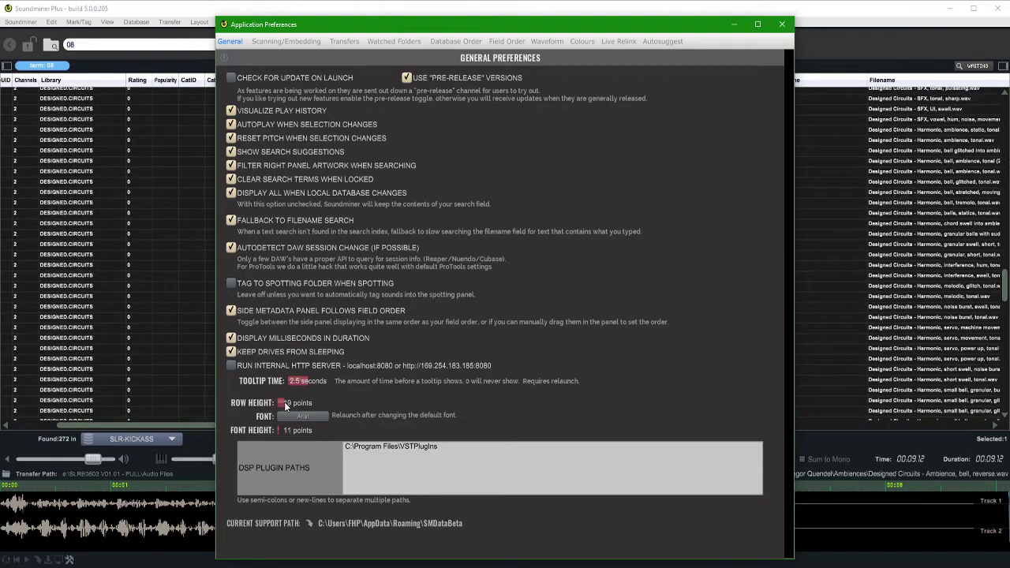
scroll(283, 430, "up", 3)
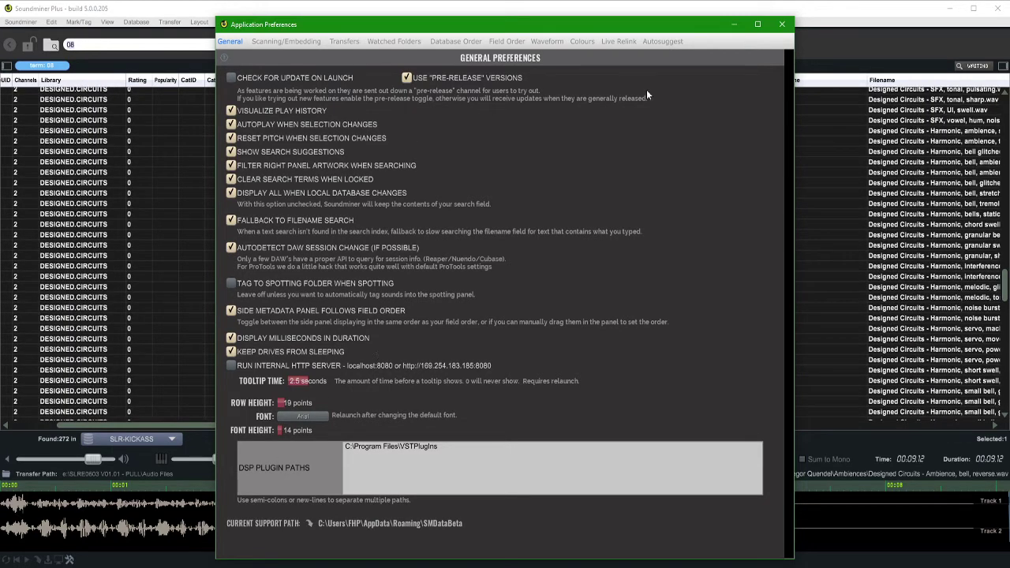
left_click(781, 23)
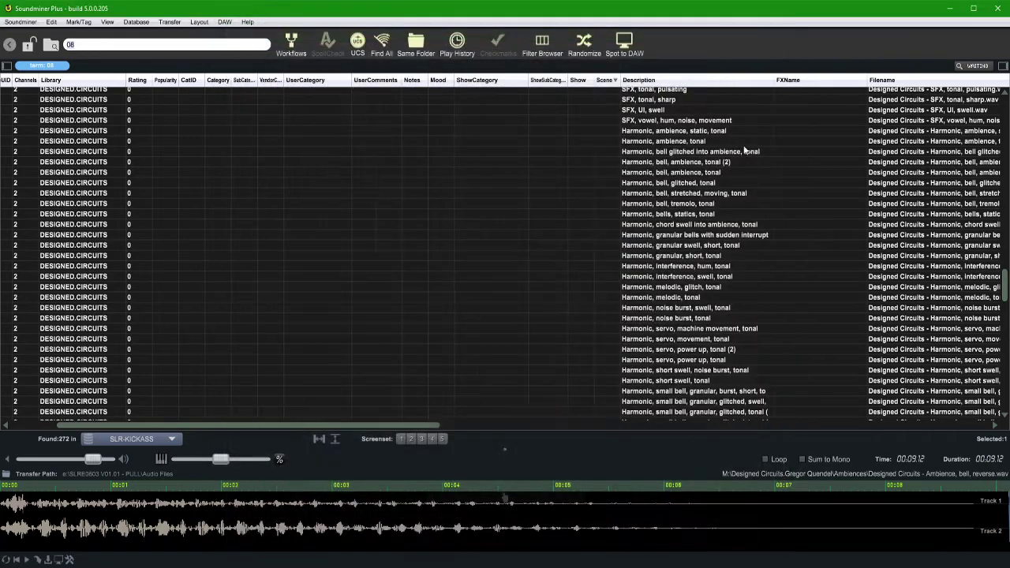
Widen the Description column so that the long Harmonic entries fit, checking it against the SFX and Harmonic files
scroll(716, 253, "right", 5)
scroll(471, 191, "up", 20)
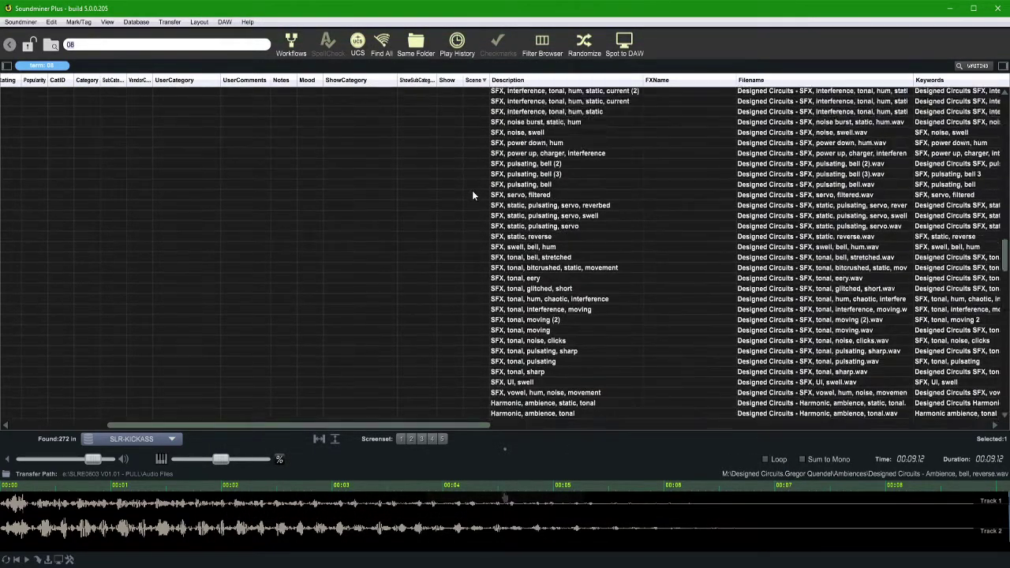
scroll(475, 192, "down", 20)
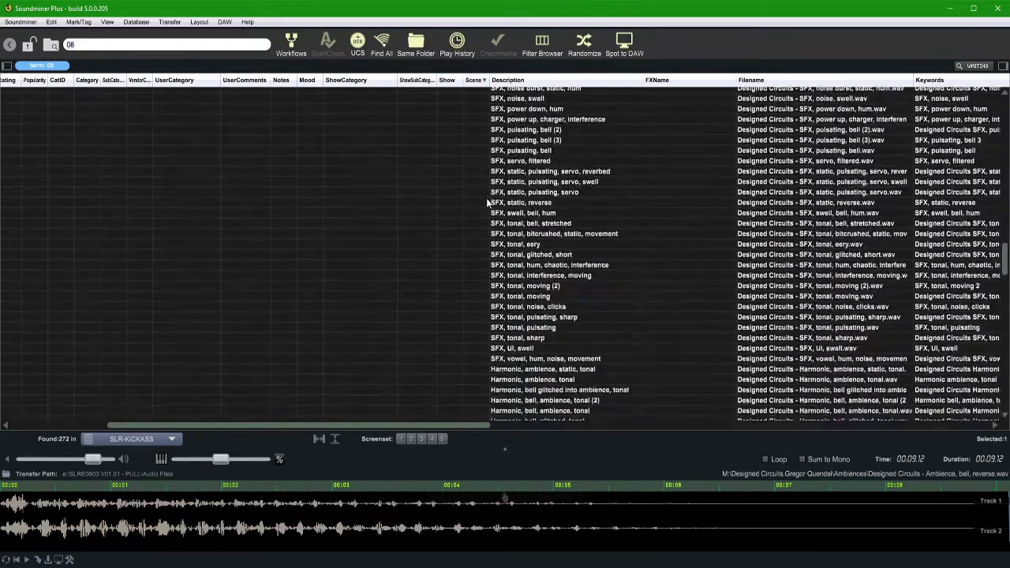
scroll(526, 224, "down", 3)
scroll(521, 217, "up", 4)
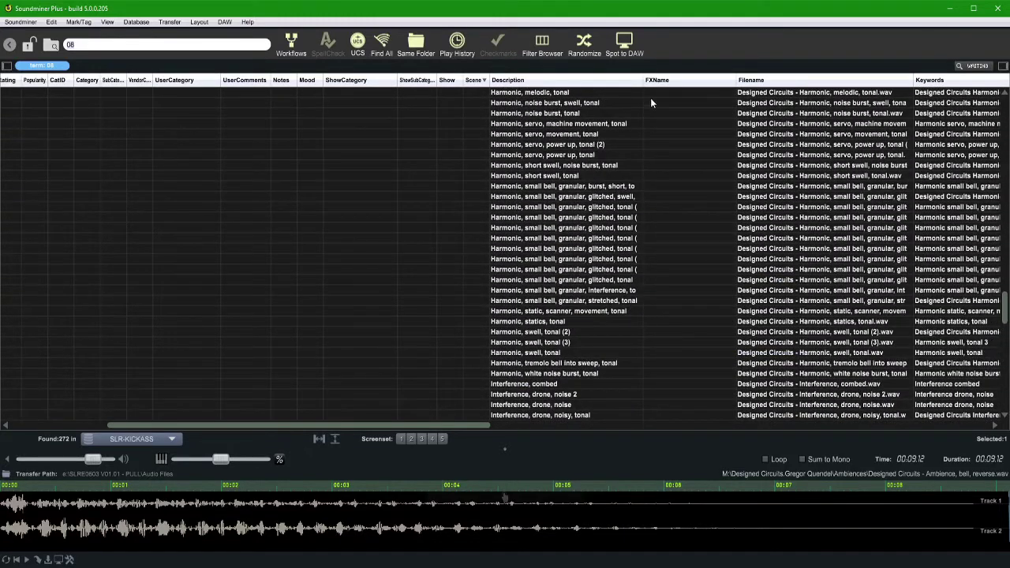
left_click_drag(642, 81, 718, 83)
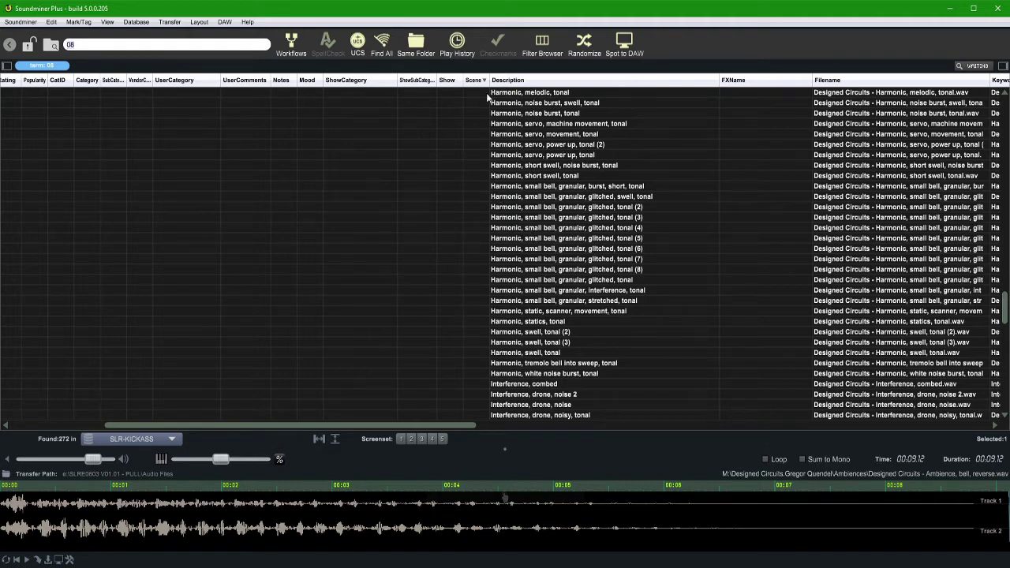
Reopen the workflow editor beside the Description column and set the Separate action to split Description at commas
left_click(291, 44)
left_click_drag(597, 184, 343, 93)
left_click(511, 160)
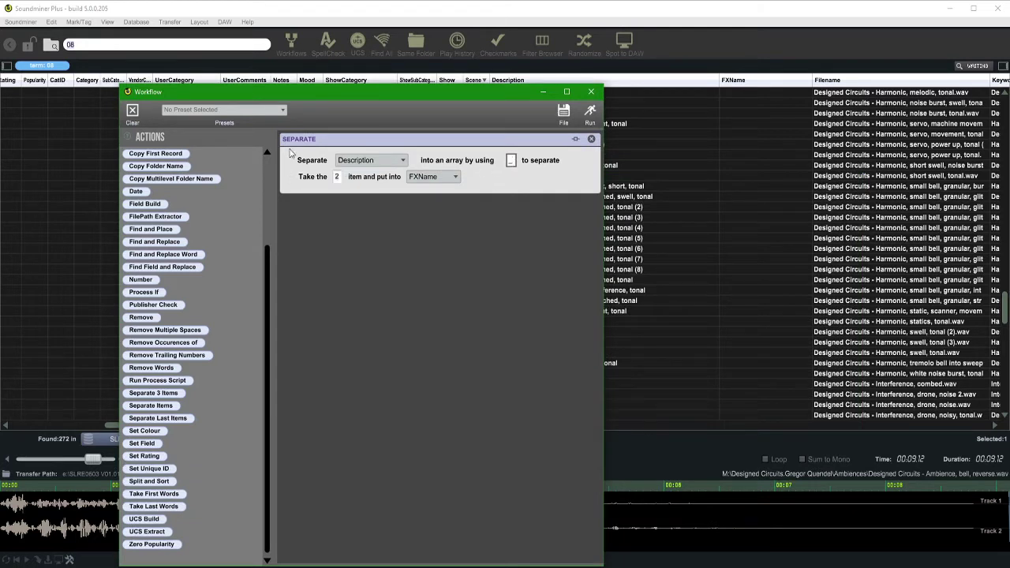
left_click(363, 162)
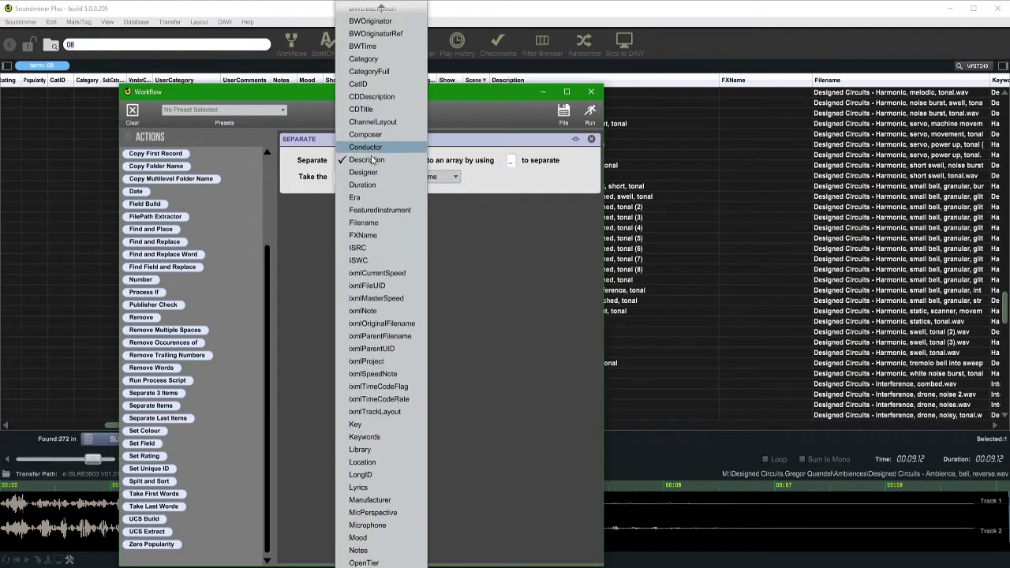
left_click(370, 161)
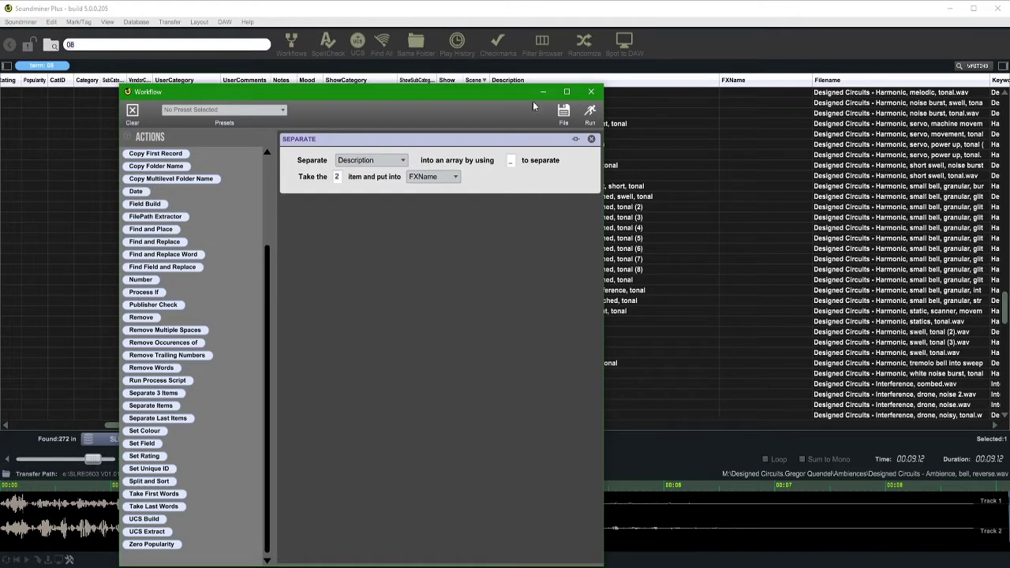
left_click_drag(509, 91, 423, 68)
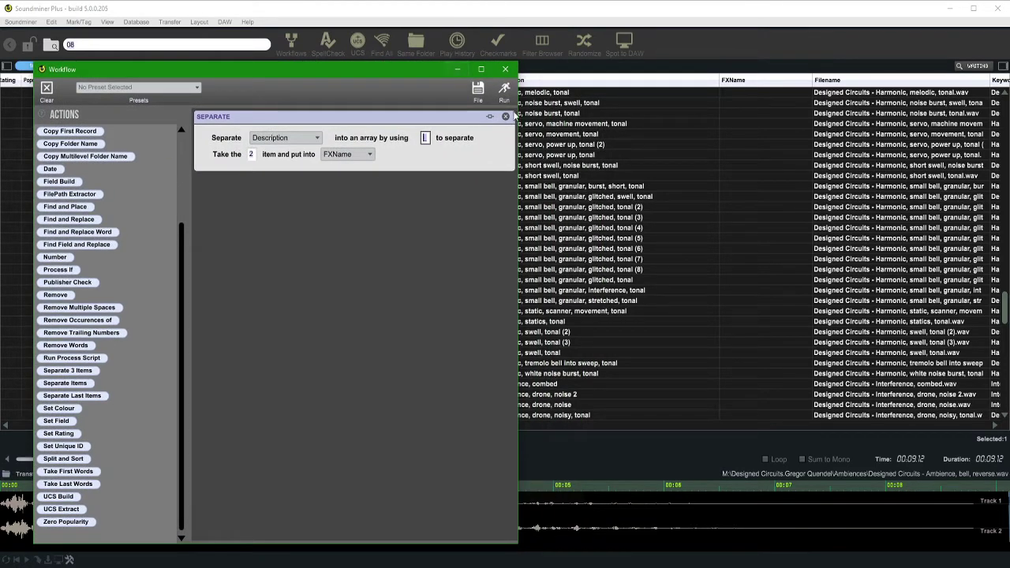
left_click_drag(517, 112, 505, 135)
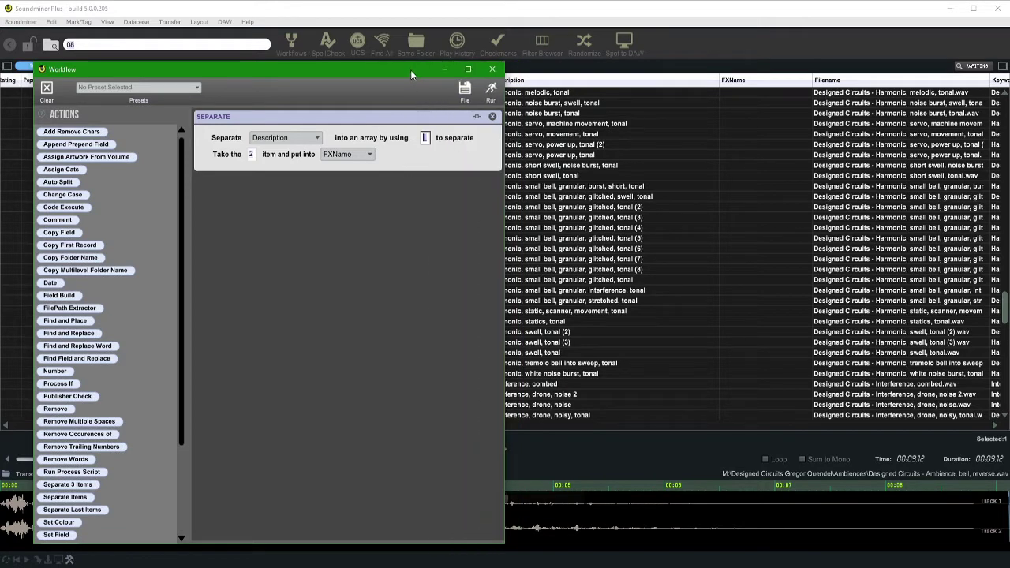
left_click_drag(410, 70, 381, 64)
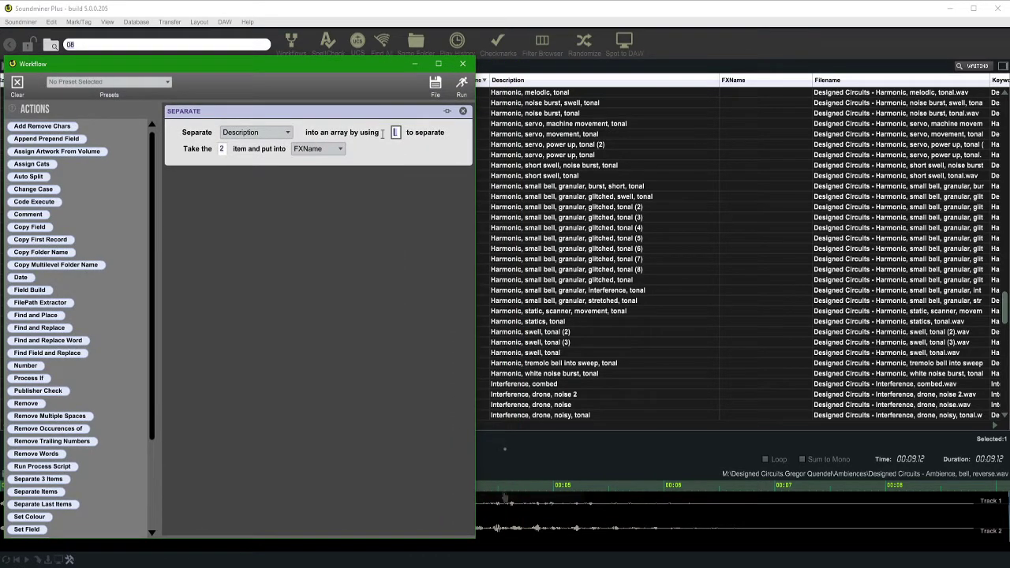
type(",")
Set the Separate action to take item 1, leaving FXName as its target field
left_click(223, 148)
left_click(319, 149)
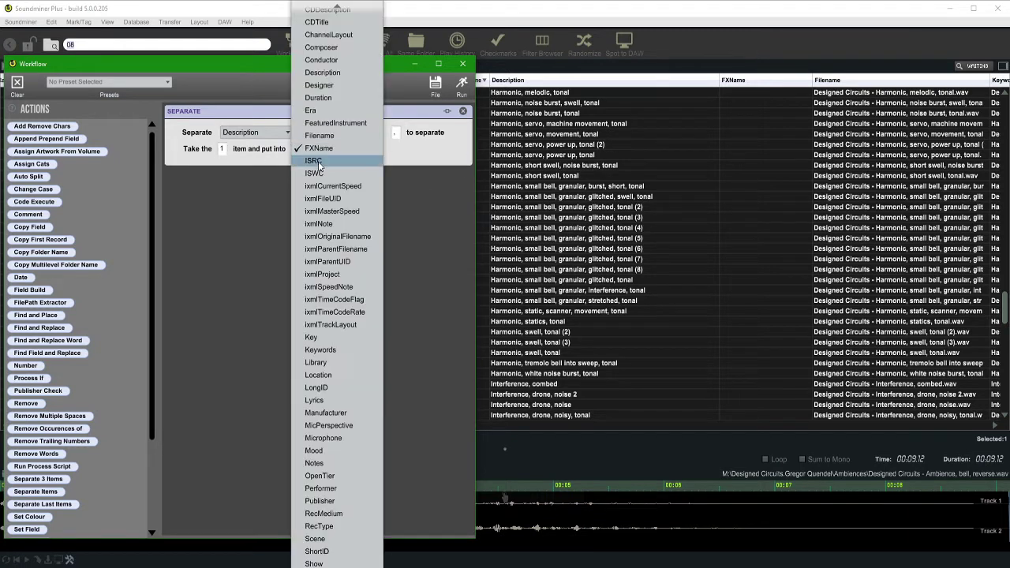
left_click(194, 155)
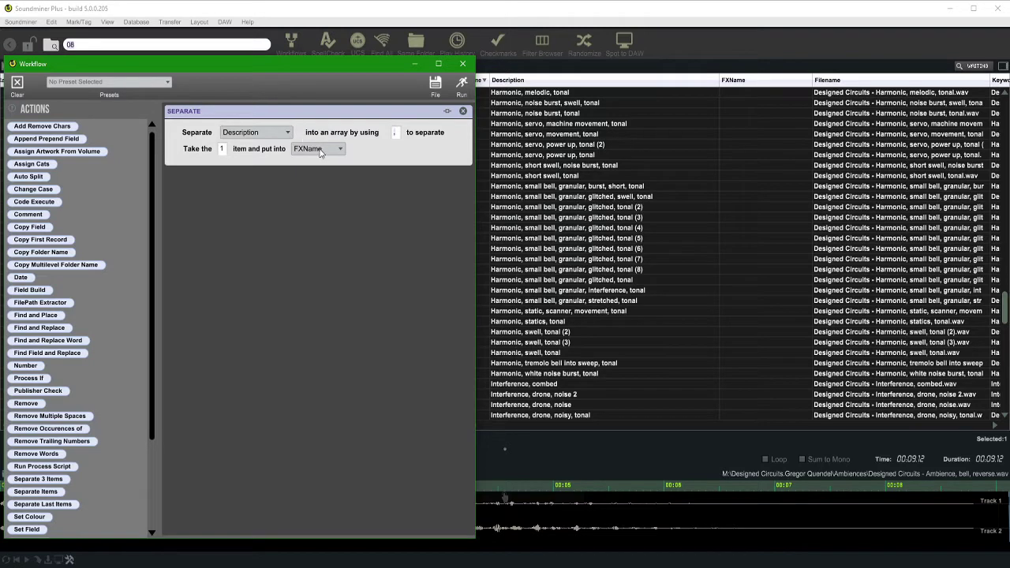
Check the category columns in the file list and change the Separate action's target field to VendorCategory
left_click_drag(355, 66, 389, 122)
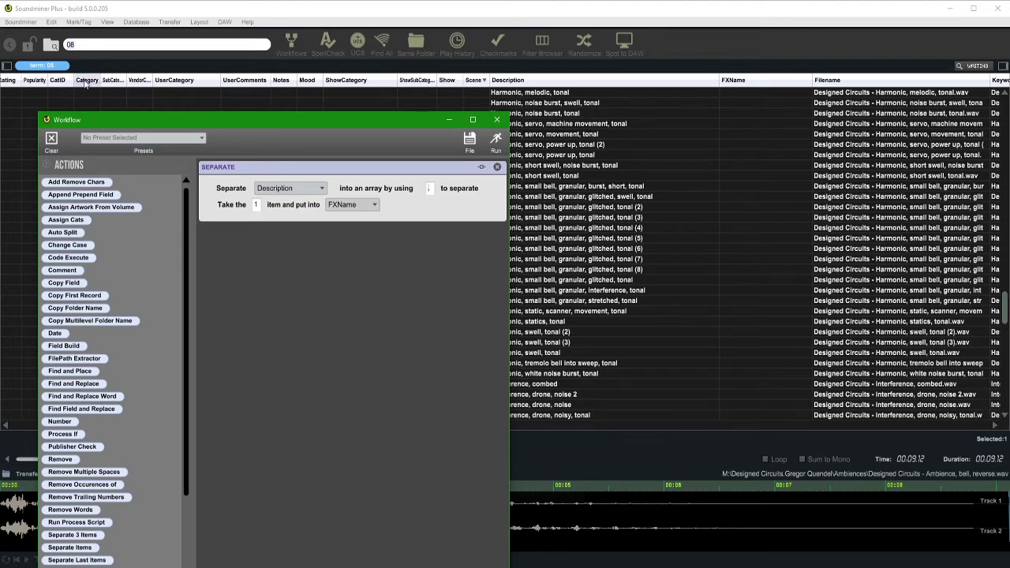
scroll(189, 89, "up", 4)
scroll(225, 111, "left", 2)
scroll(224, 108, "left", 1)
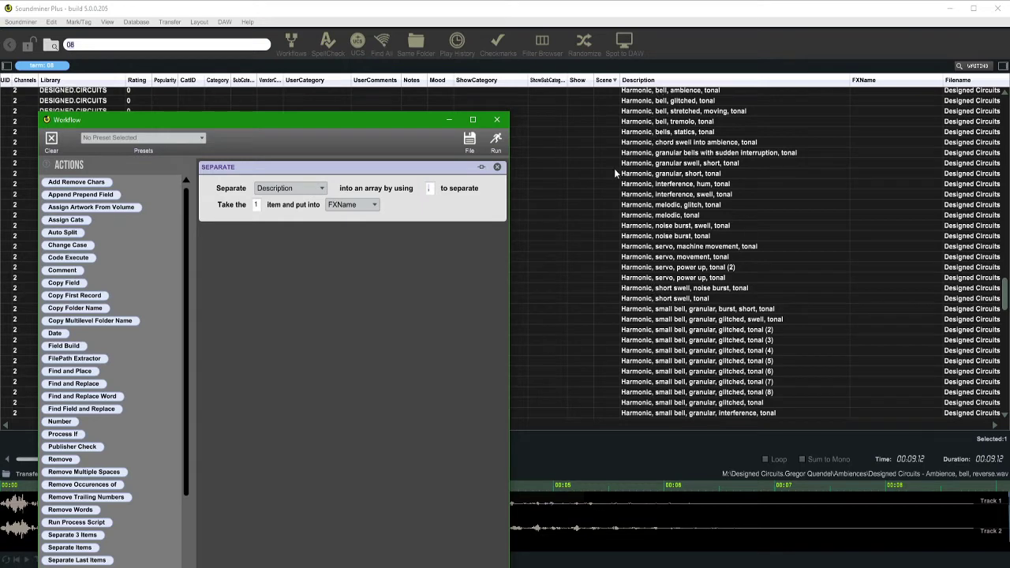
left_click(344, 205)
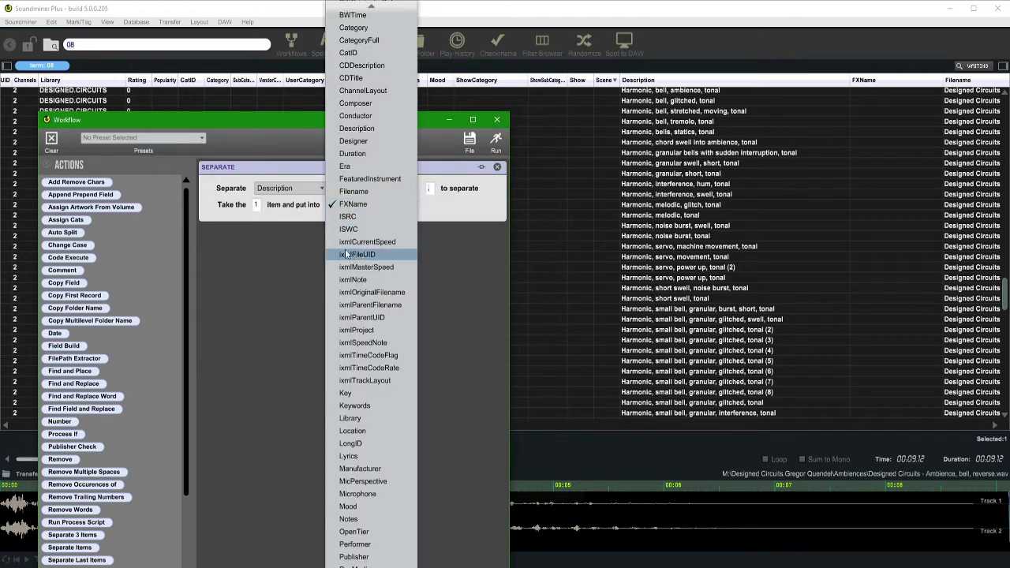
scroll(344, 228, "down", 8)
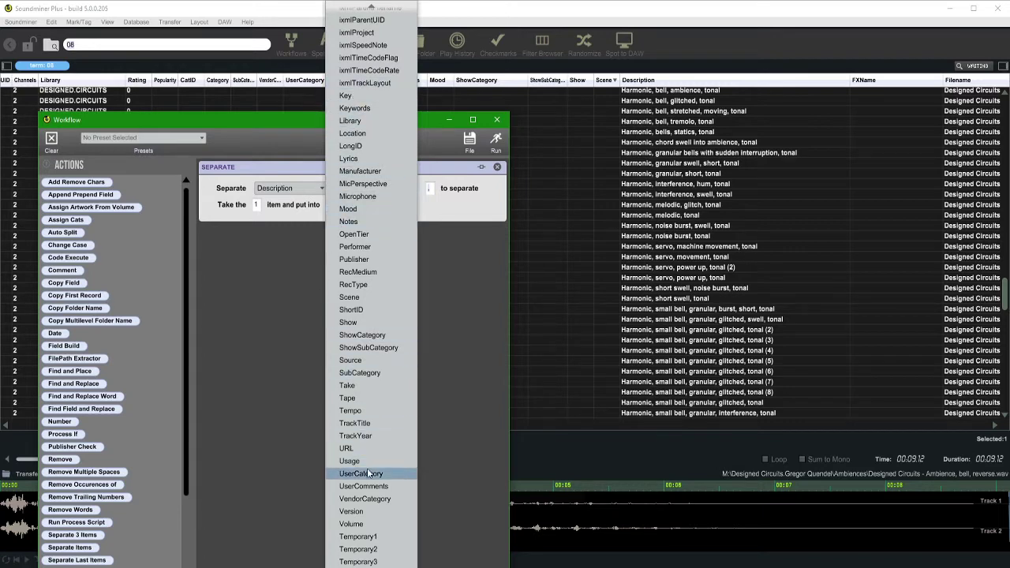
left_click(374, 499)
Move the workflow window aside and select the "Harmonic, bell, tremolo, tonal" file in the results
left_click_drag(405, 124, 749, 228)
left_click(622, 214)
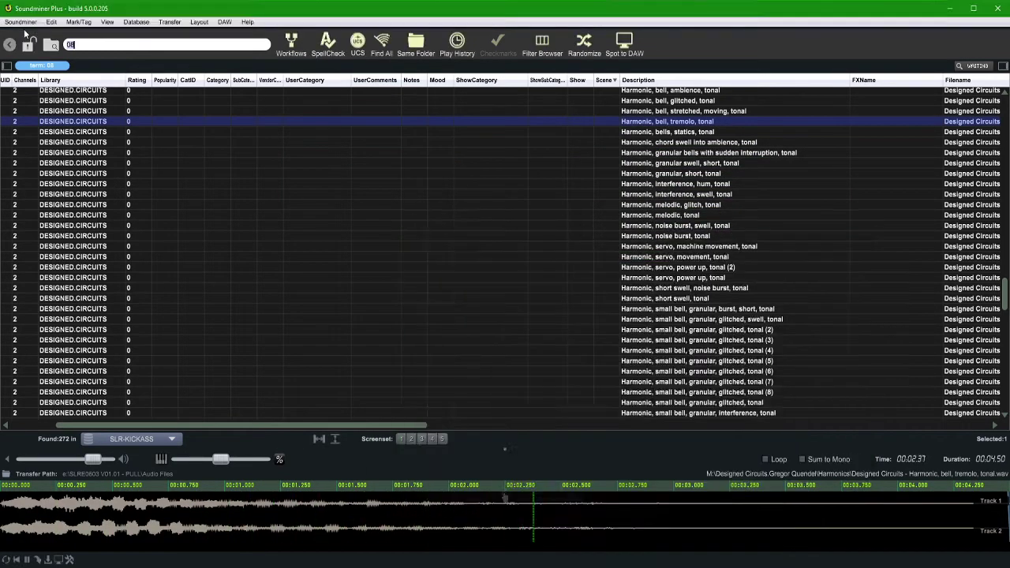
Widen the VendorCategory column to fit its heading and run the workflow on the selected file
left_click(21, 22)
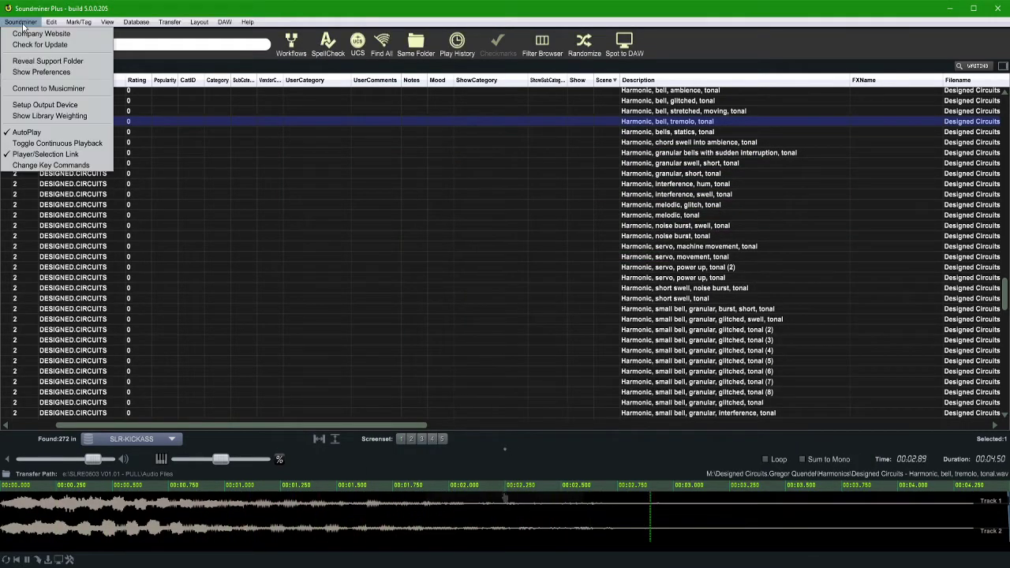
left_click(387, 169)
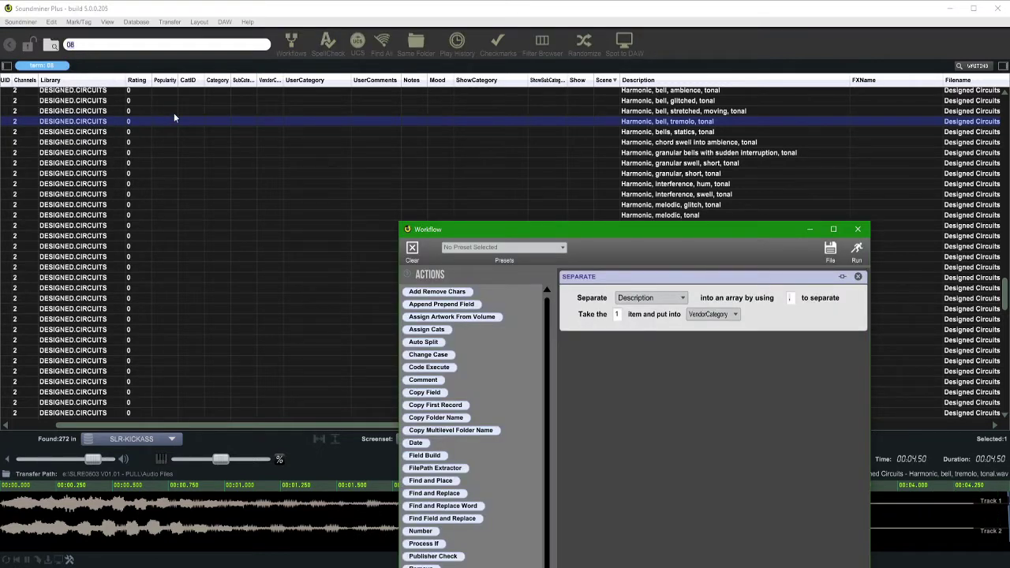
left_click(265, 83)
double_click(281, 79)
key("alt+Tab")
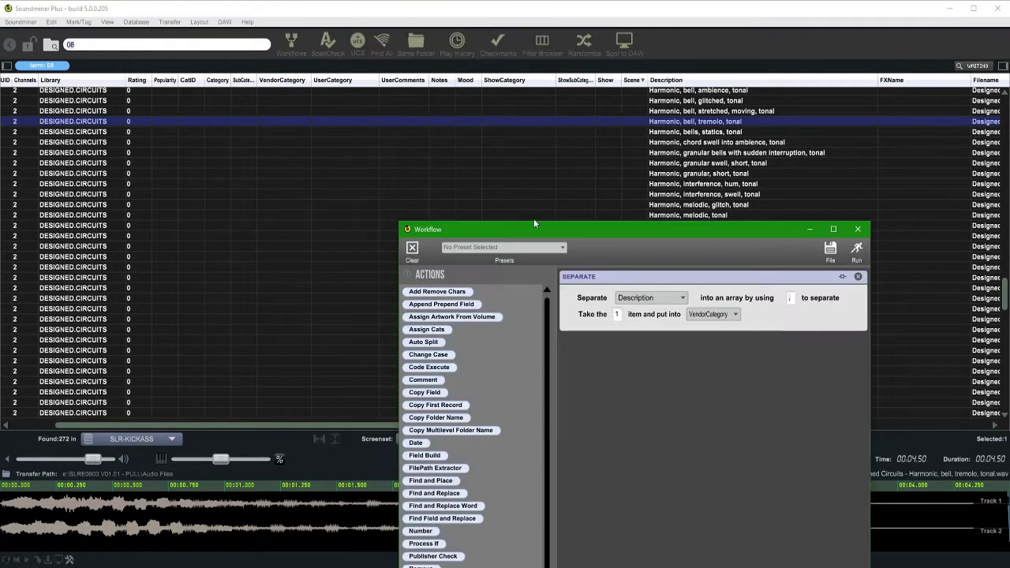
left_click(860, 251)
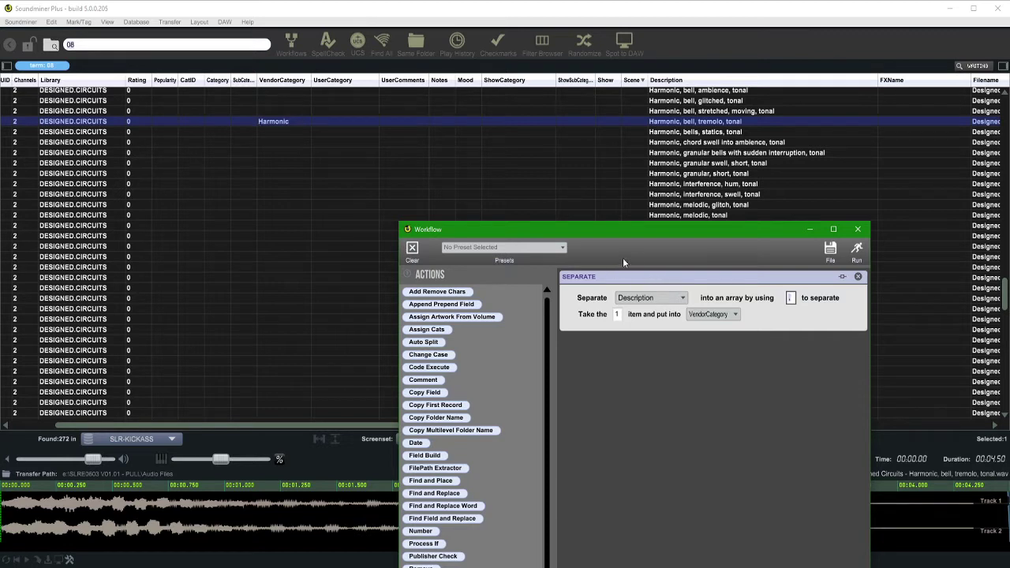
Duplicate the Separate action and set the copy to take item 2
right_click(800, 277)
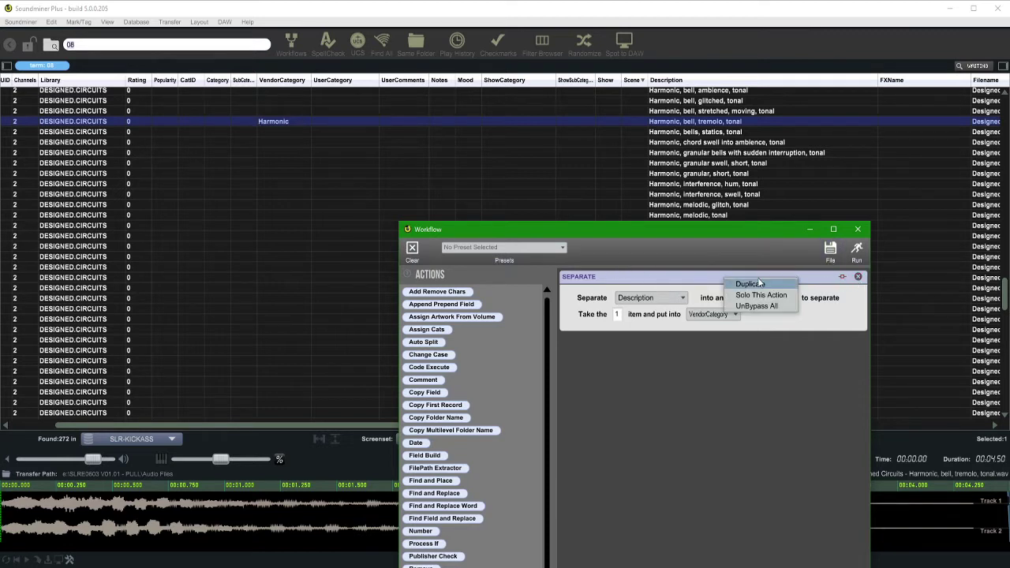
left_click(759, 283)
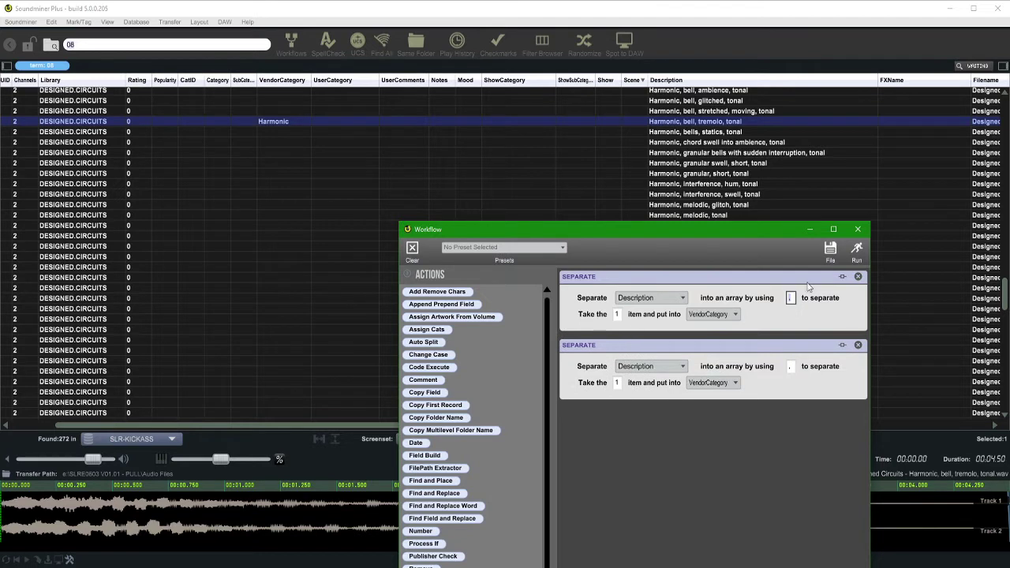
left_click(616, 383)
type("2")
Check the second items in the descriptions and set the second Separate action's target field to UserCategory
scroll(691, 128, "down", 10)
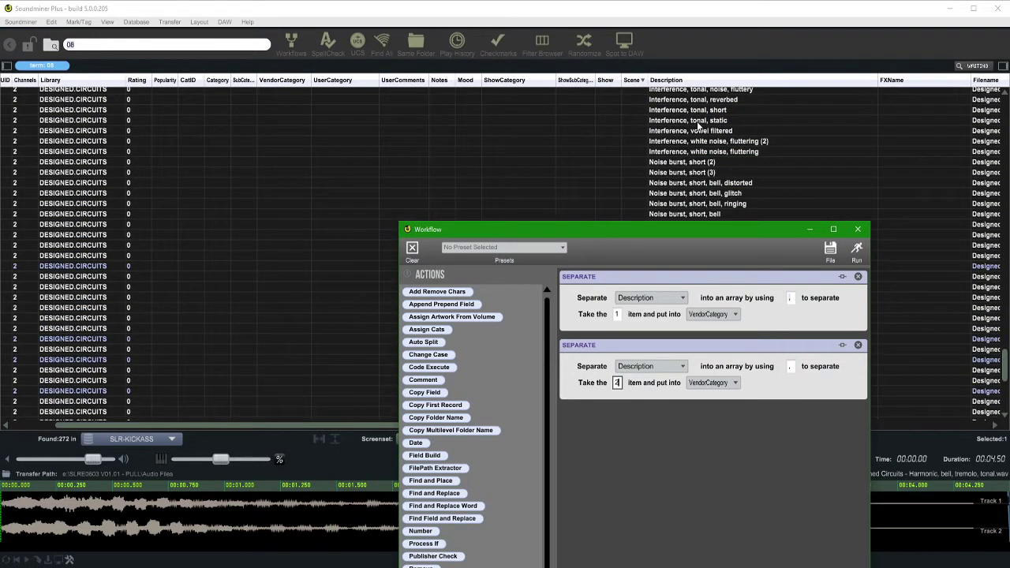
scroll(704, 122, "up", 2)
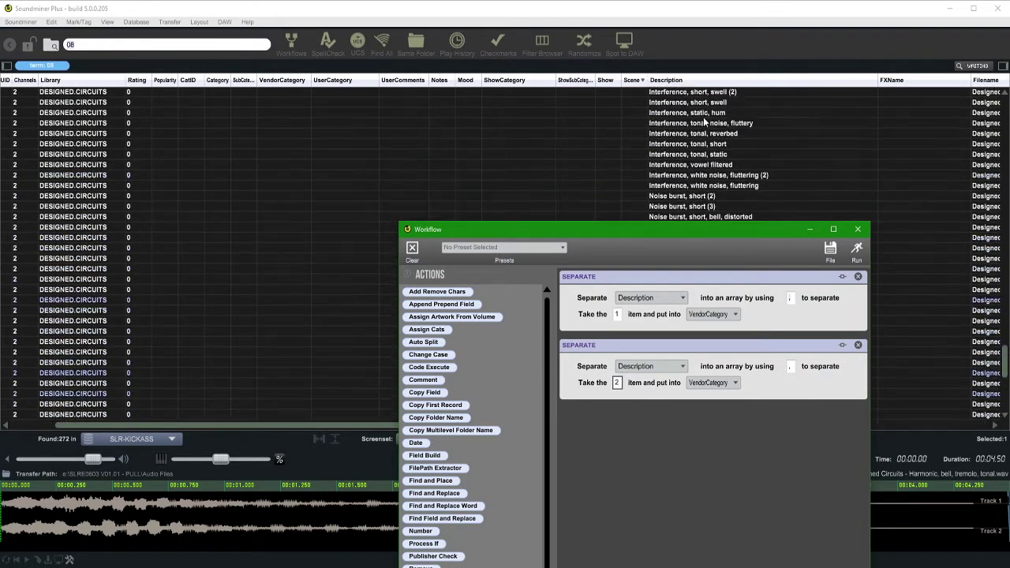
scroll(704, 135, "down", 10)
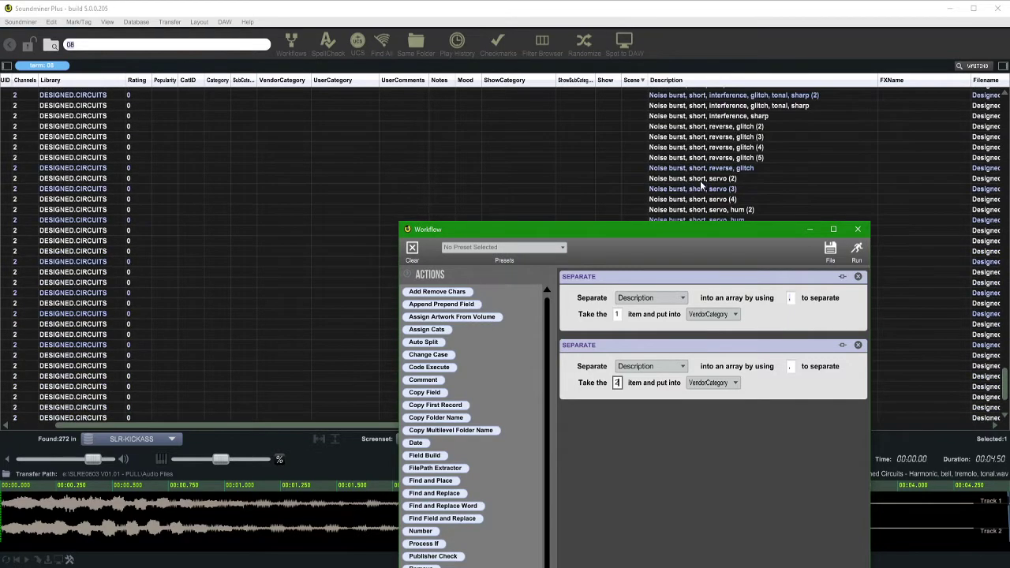
scroll(708, 166, "up", 10)
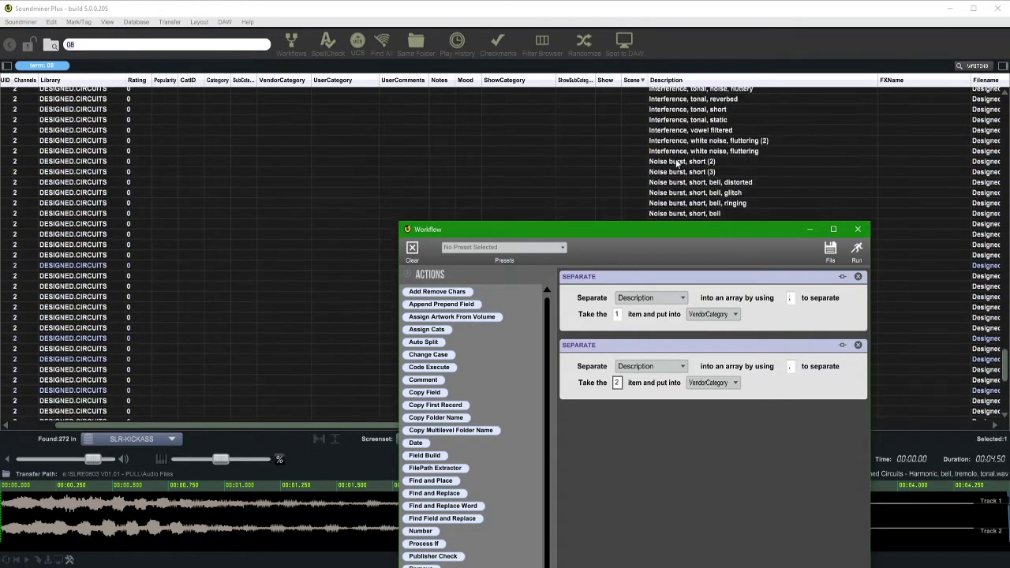
scroll(676, 162, "up", 5)
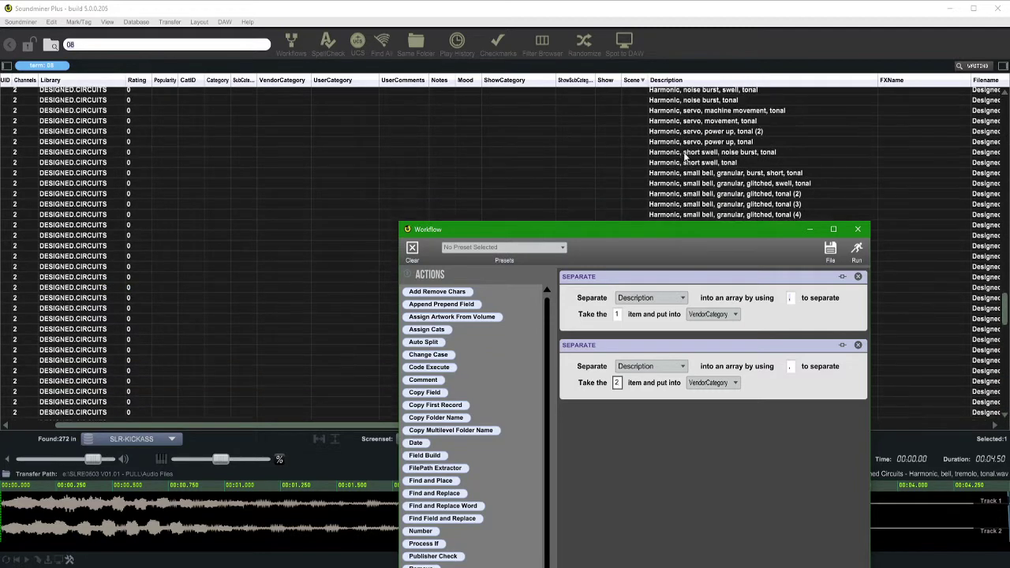
left_click(719, 384)
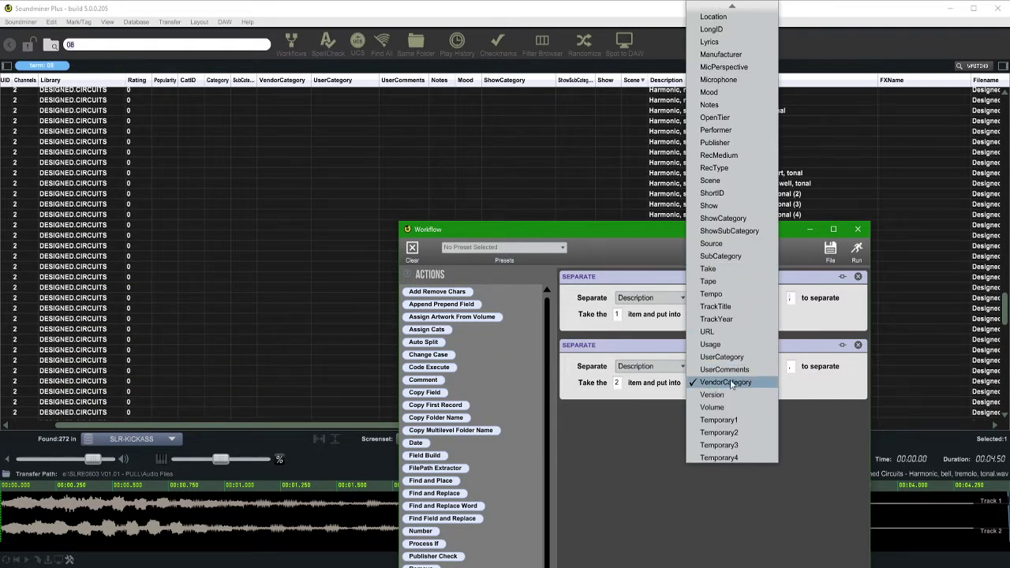
left_click(721, 357)
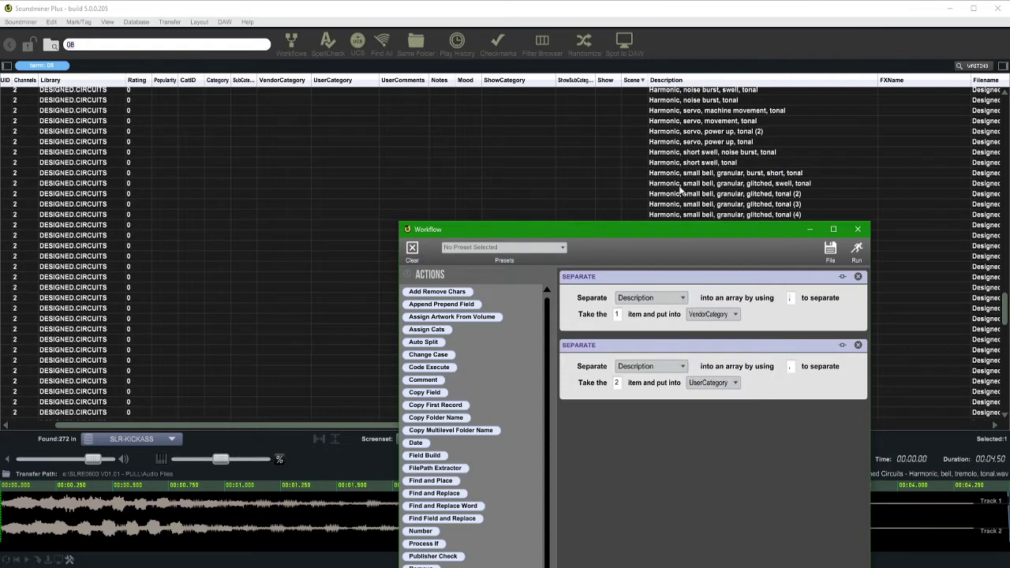
Return to the "Harmonic, bell, tremolo, tonal" file and run the workflow with both Separate actions on it
scroll(584, 174, "up", 7)
left_click(337, 191)
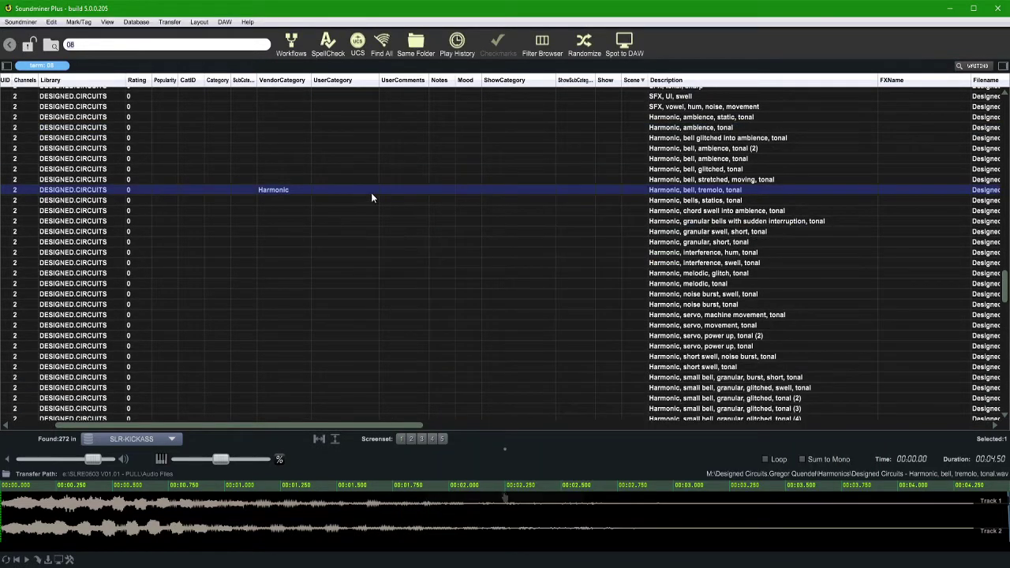
key("alt+Tab")
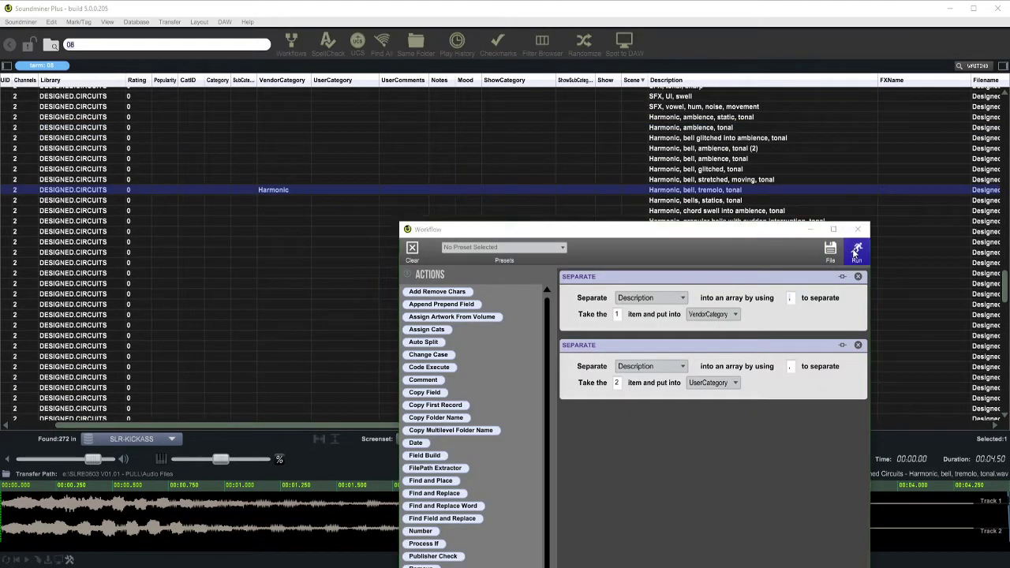
left_click(856, 253)
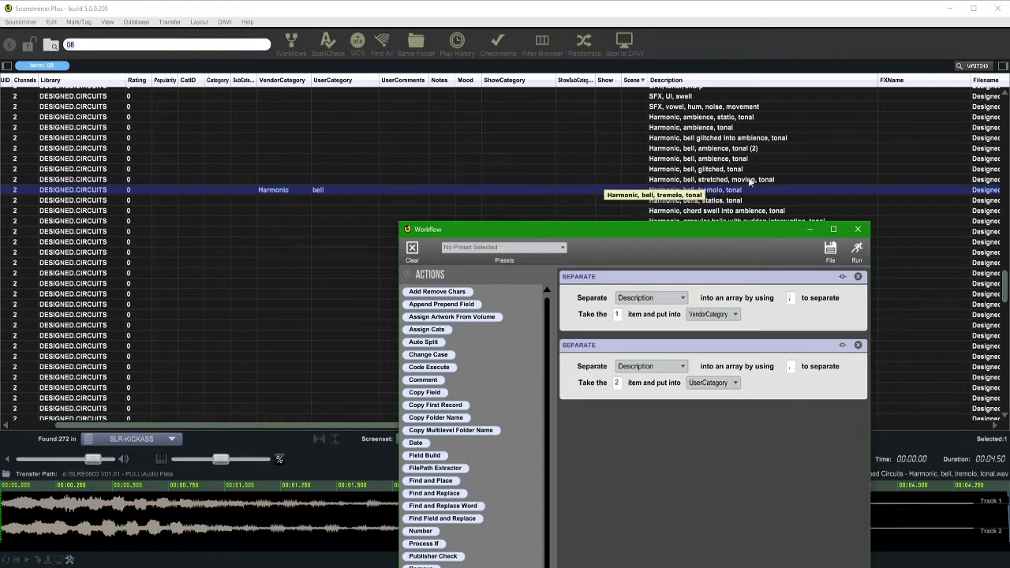
Duplicate the second Separate action and set the copy to put item 3 into UserComments
scroll(749, 157, "up", 6)
scroll(753, 175, "up", 10)
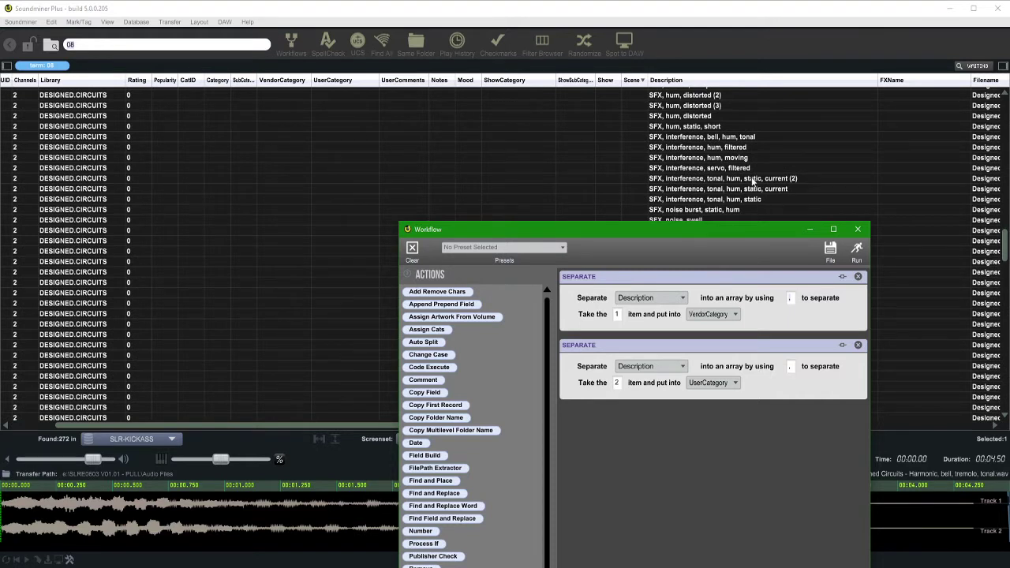
scroll(709, 164, "up", 5)
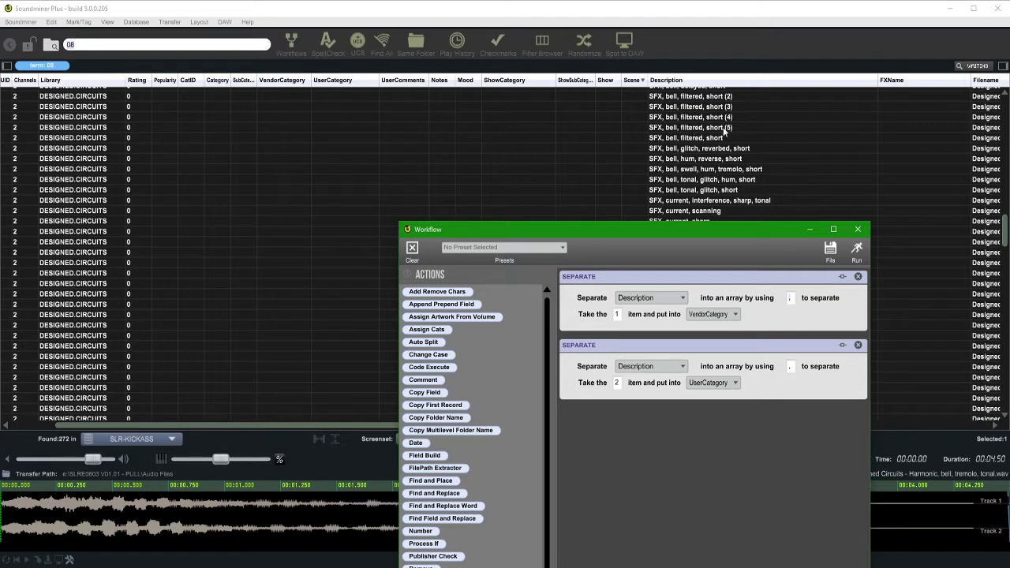
scroll(694, 134, "up", 3)
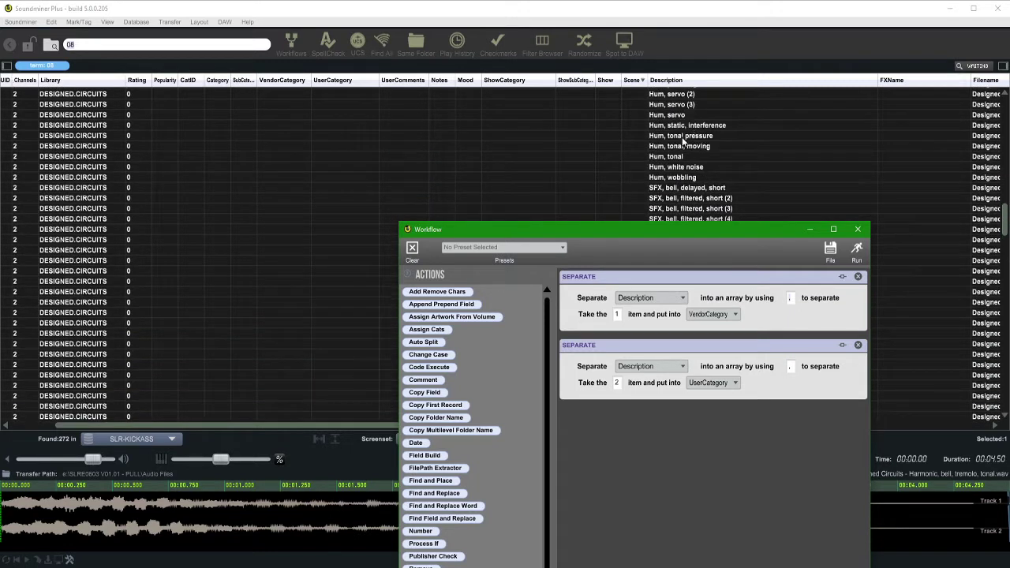
right_click(766, 358)
left_click(725, 316)
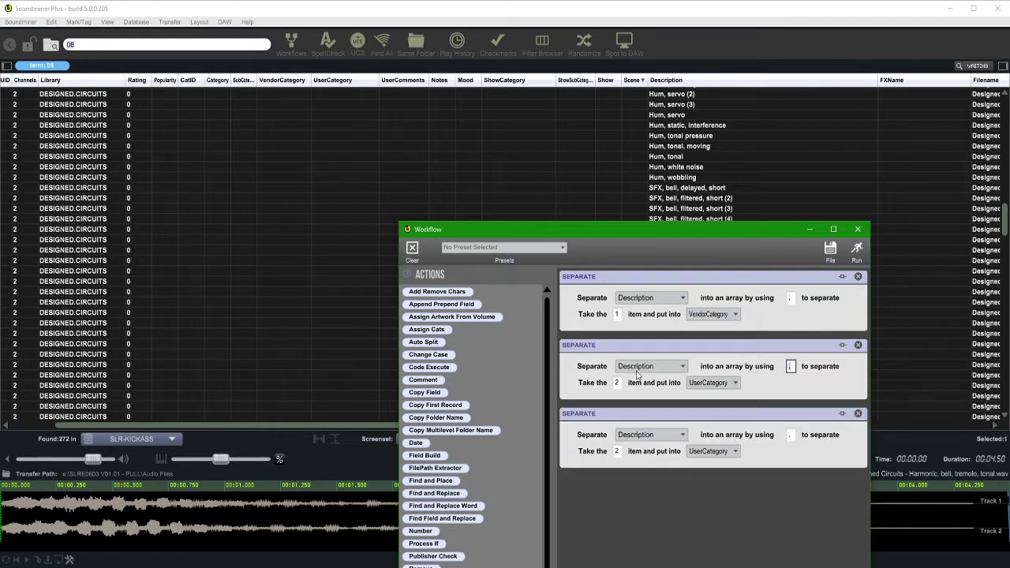
left_click(616, 452)
type("3")
left_click(710, 451)
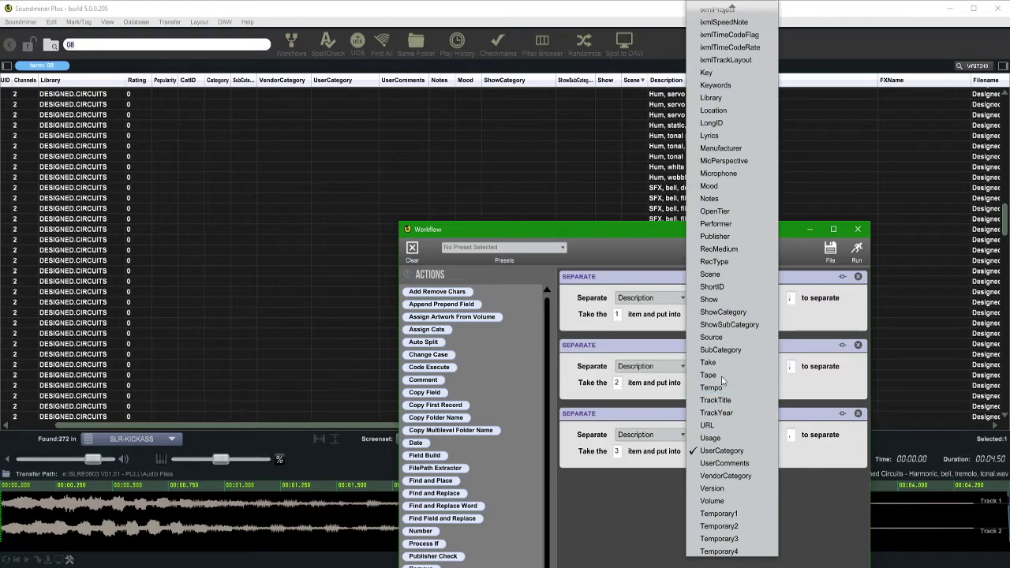
left_click(725, 463)
Shift and narrow the workflow window to uncover the Description column and examine how many comma-separated items the descriptions contain
left_click_drag(803, 228, 838, 254)
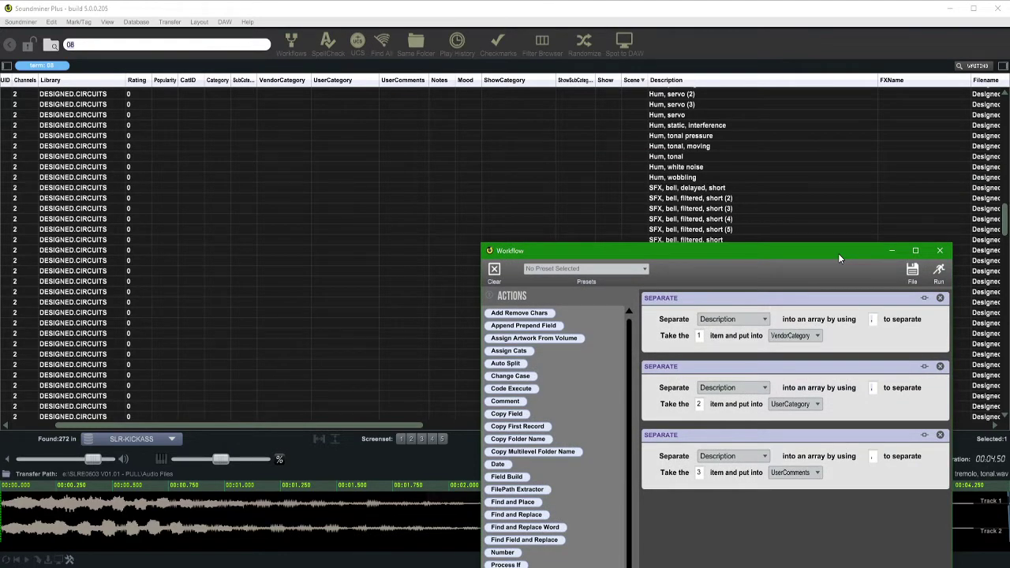
left_click_drag(838, 253, 856, 296)
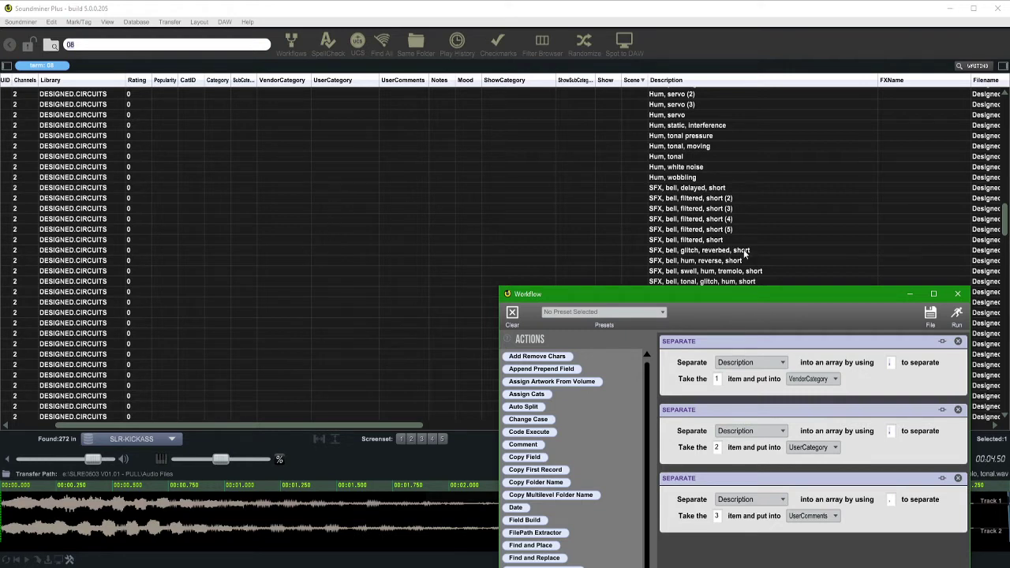
scroll(686, 261, "down", 2)
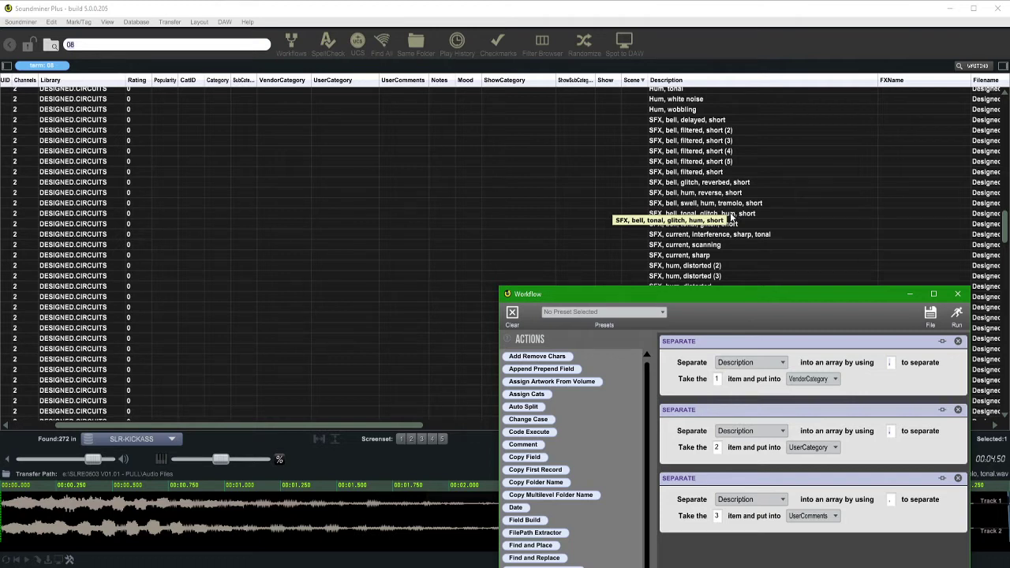
left_click_drag(819, 298, 797, 89)
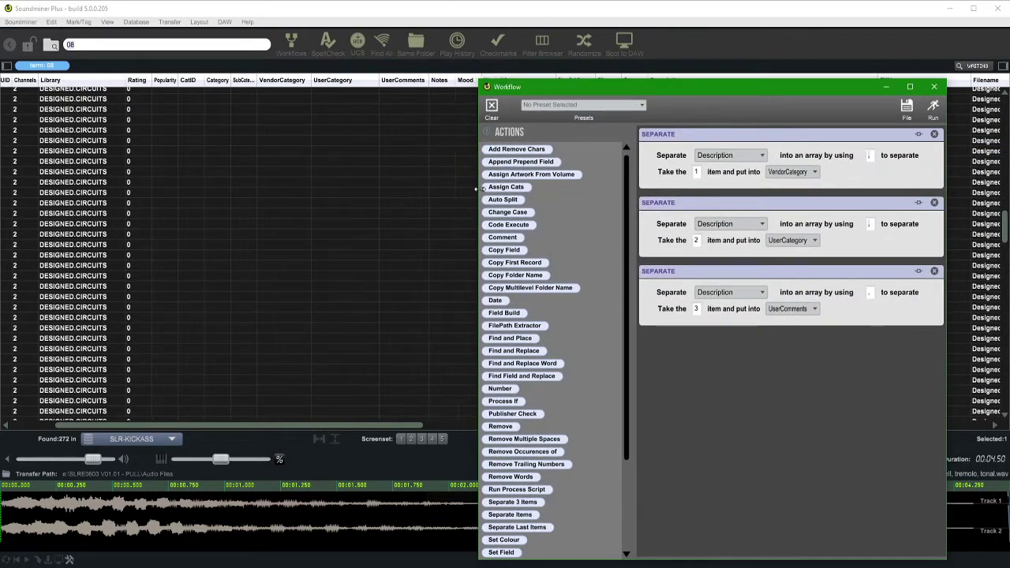
left_click_drag(472, 196, 510, 196)
left_click_drag(843, 87, 819, 340)
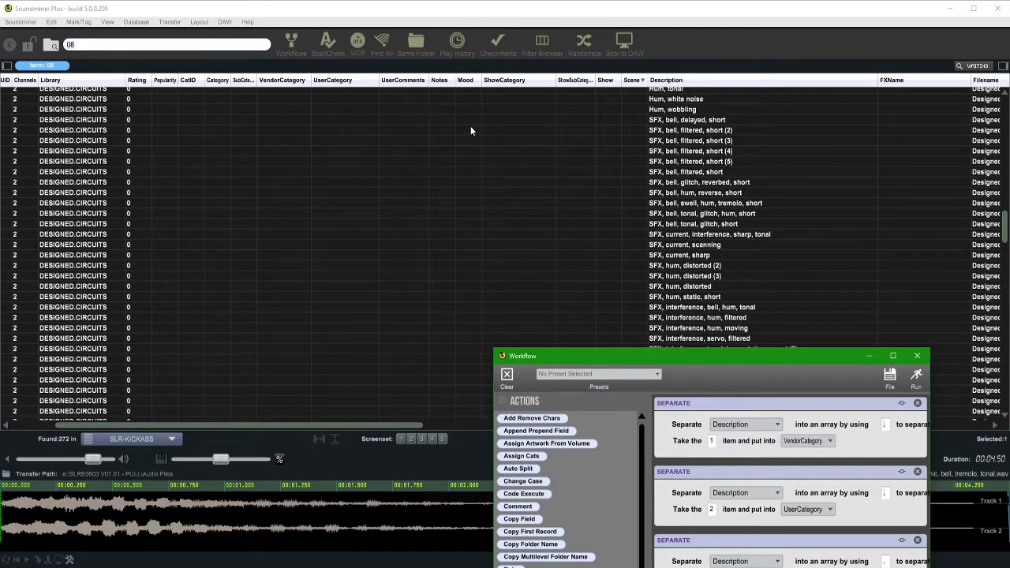
left_click_drag(724, 356, 745, 288)
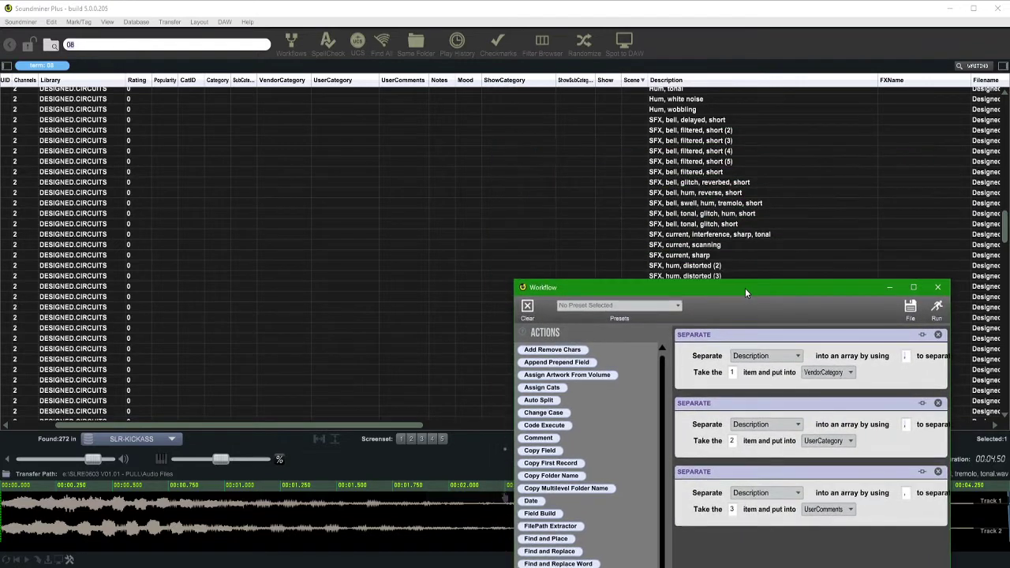
scroll(710, 217, "down", 9)
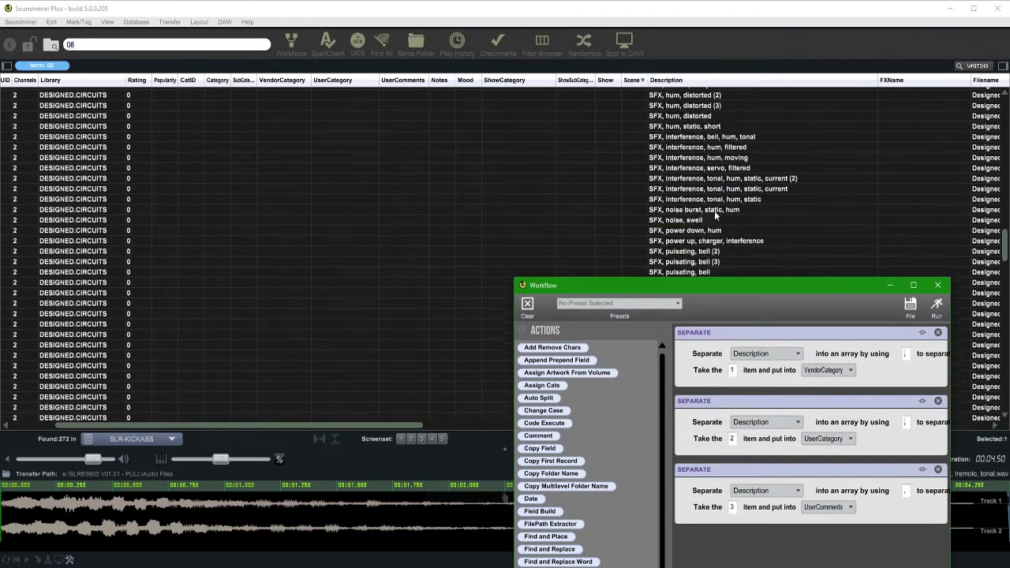
scroll(716, 218, "down", 10)
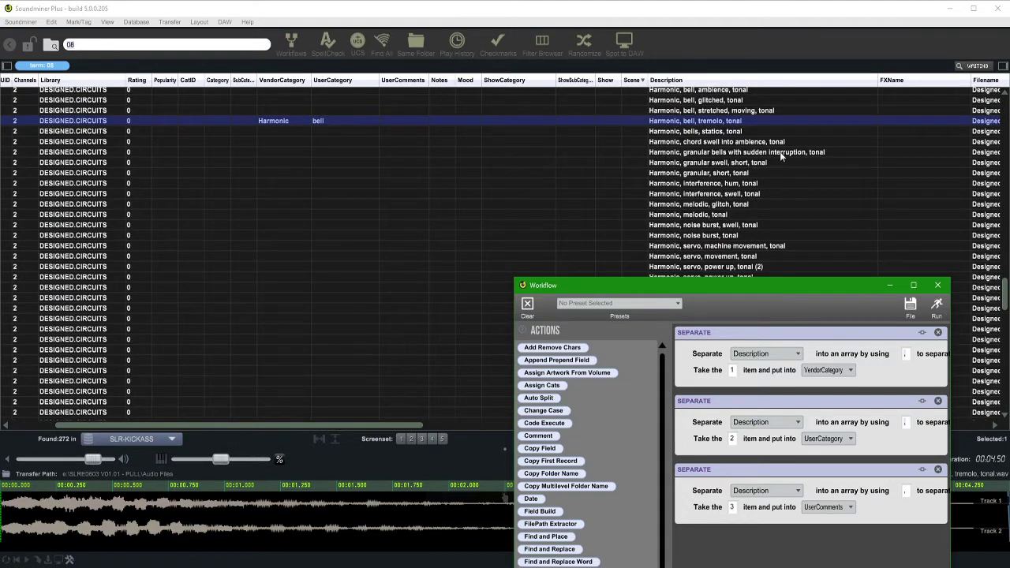
scroll(781, 156, "down", 6)
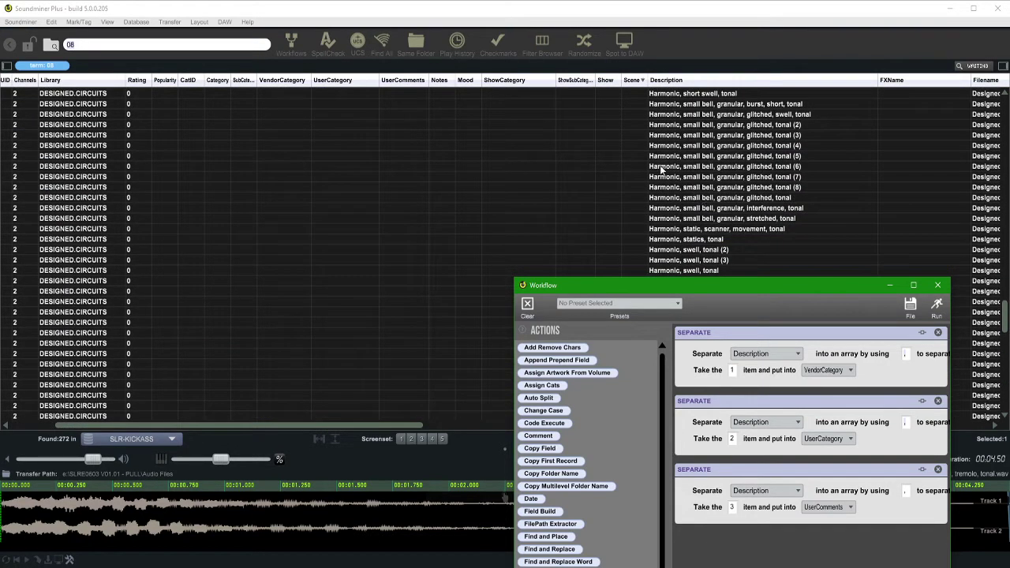
scroll(783, 171, "down", 4)
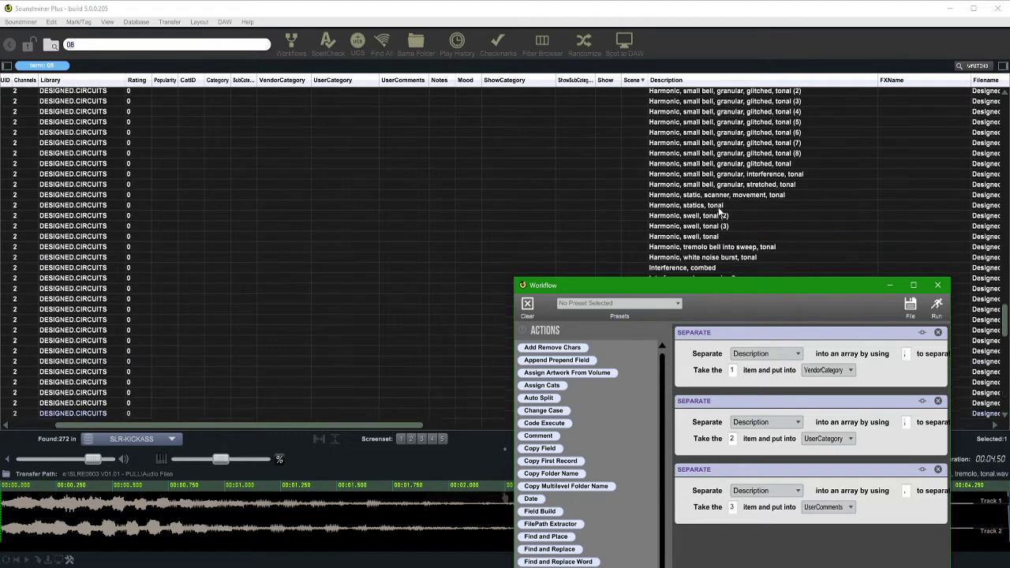
scroll(726, 219, "down", 10)
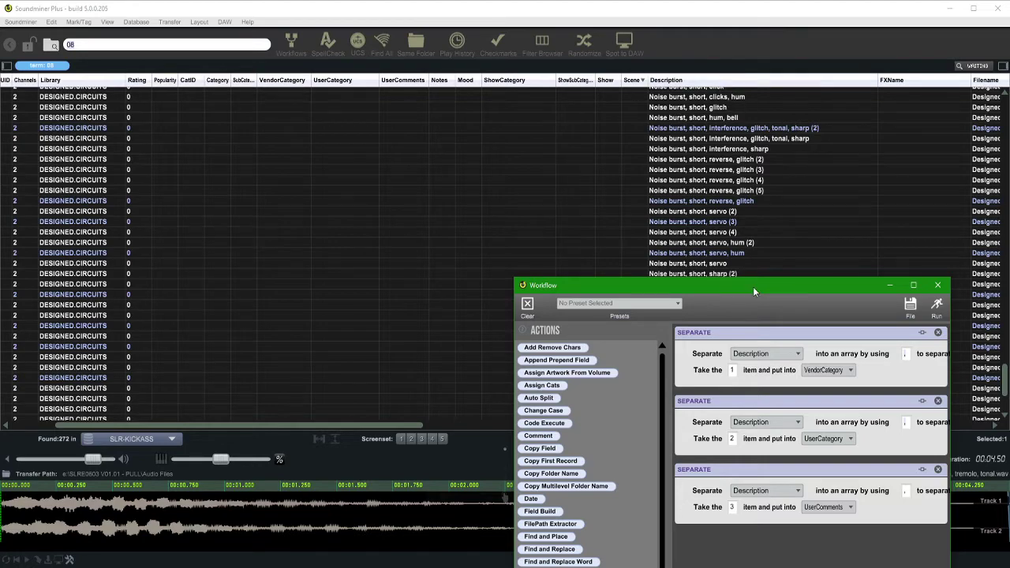
Duplicate the third Separate action, which fills UserComments, until the workflow holds six Separate actions
left_click_drag(753, 292, 714, 154)
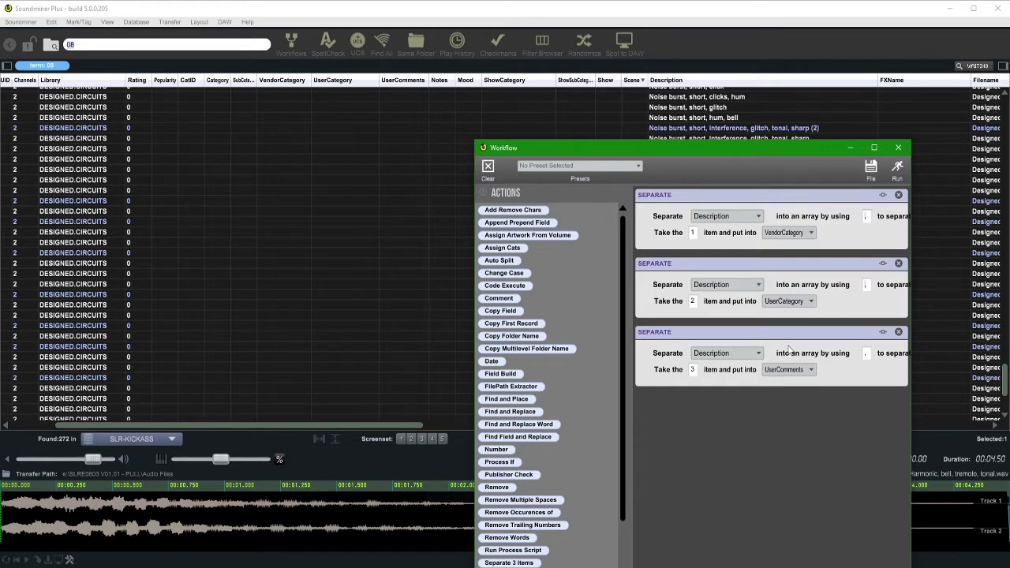
scroll(515, 374, "down", 3)
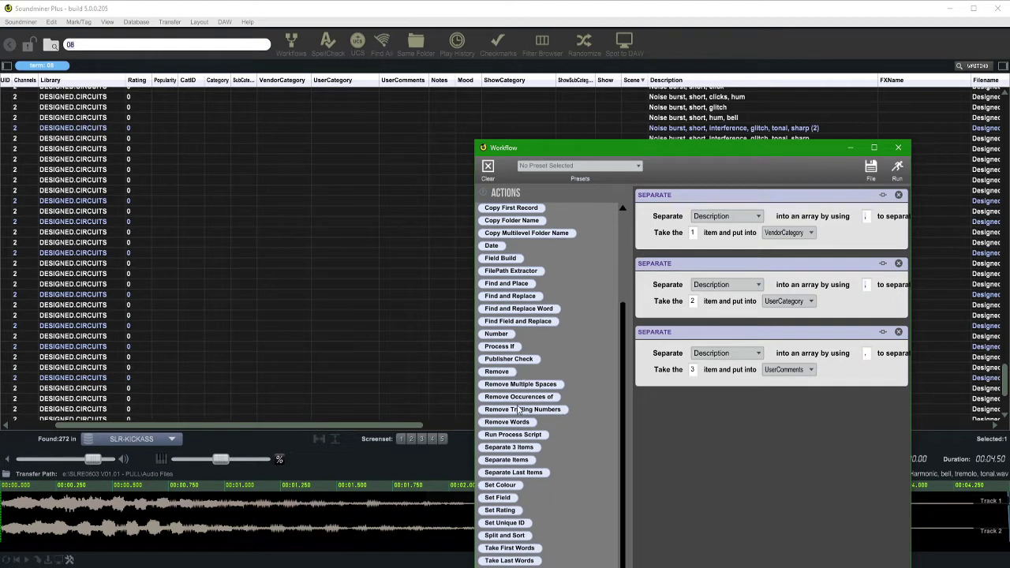
left_click(866, 353)
right_click(797, 336)
left_click(797, 309)
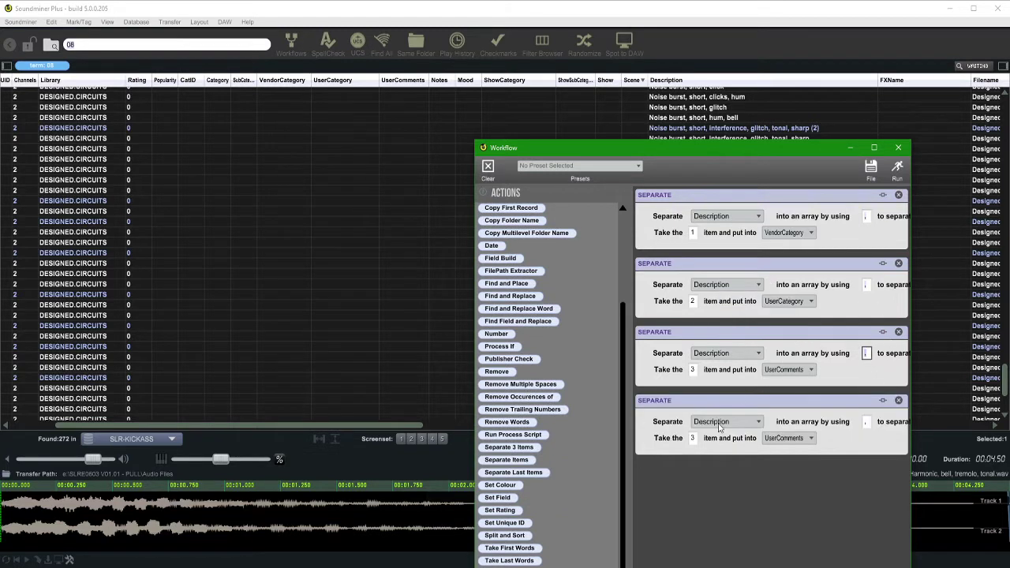
right_click(695, 365)
left_click(721, 370)
right_click(684, 436)
left_click(709, 447)
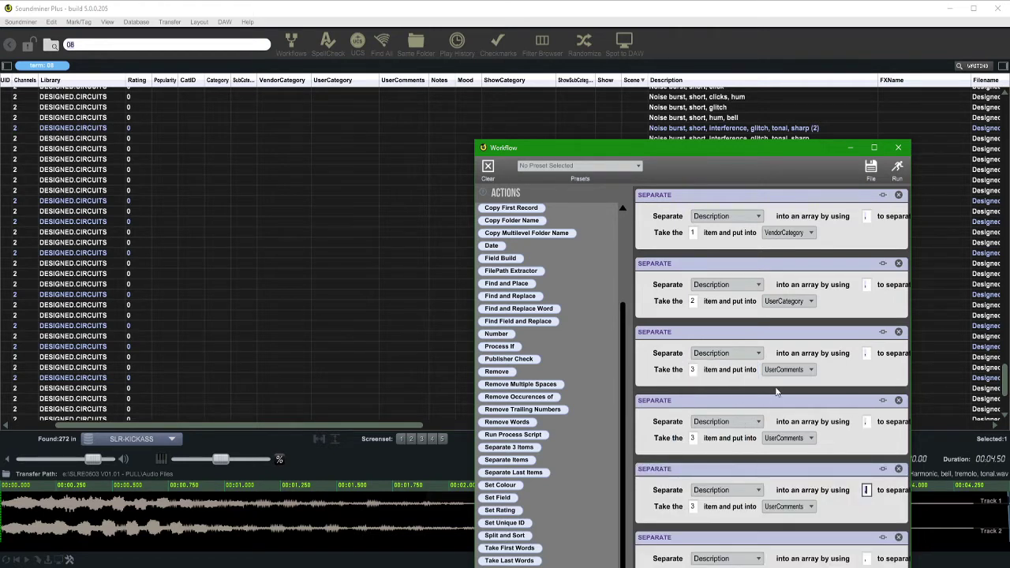
Set the item numbers of the three new Separate copies to 4, 5 and 6
left_click(692, 438)
key("BackSpace")
type("4")
left_click(693, 505)
type("5")
left_click(692, 506)
key("BackSpace")
left_click_drag(757, 156, 491, 68)
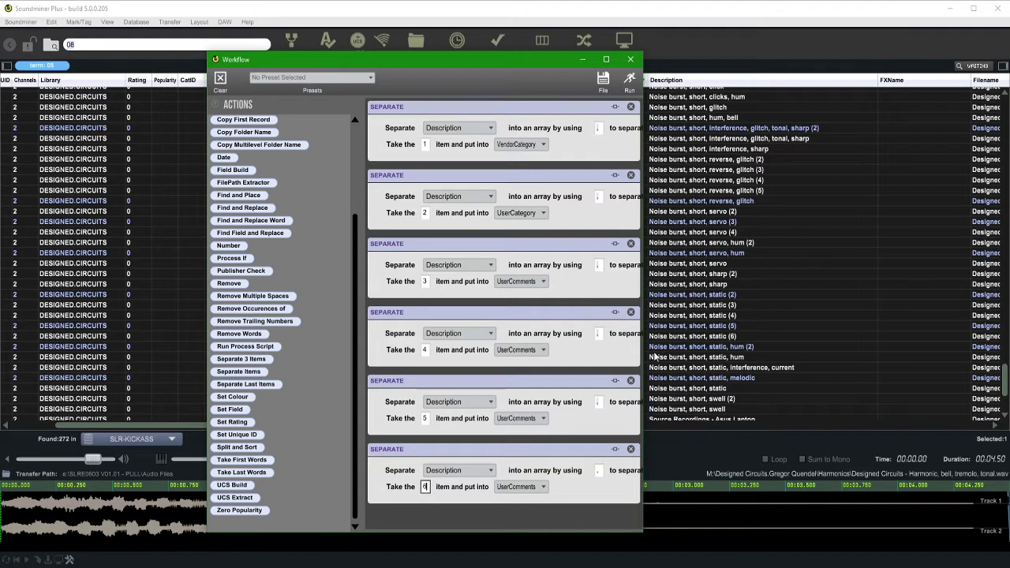
Set the target fields of the item 4, 5 and 6 Separate actions to Temporary1, Temporary2 and Temporary3
left_click(510, 355)
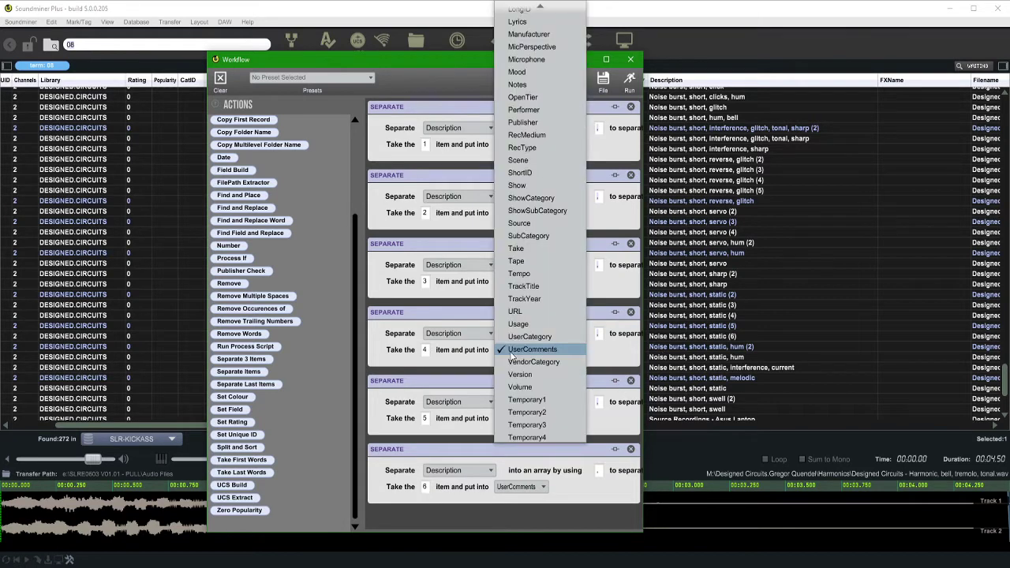
scroll(517, 465, "up", 4)
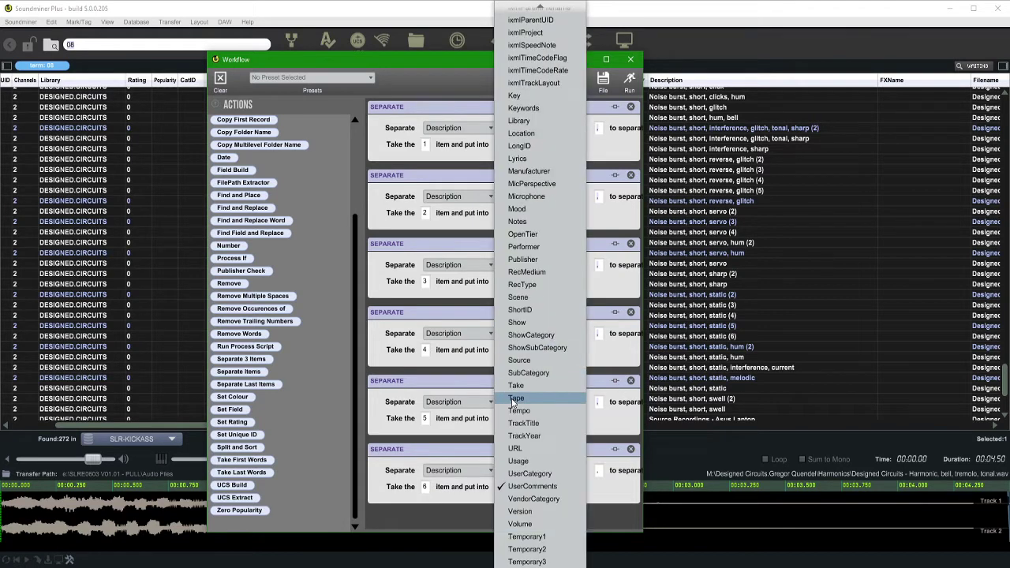
left_click(527, 538)
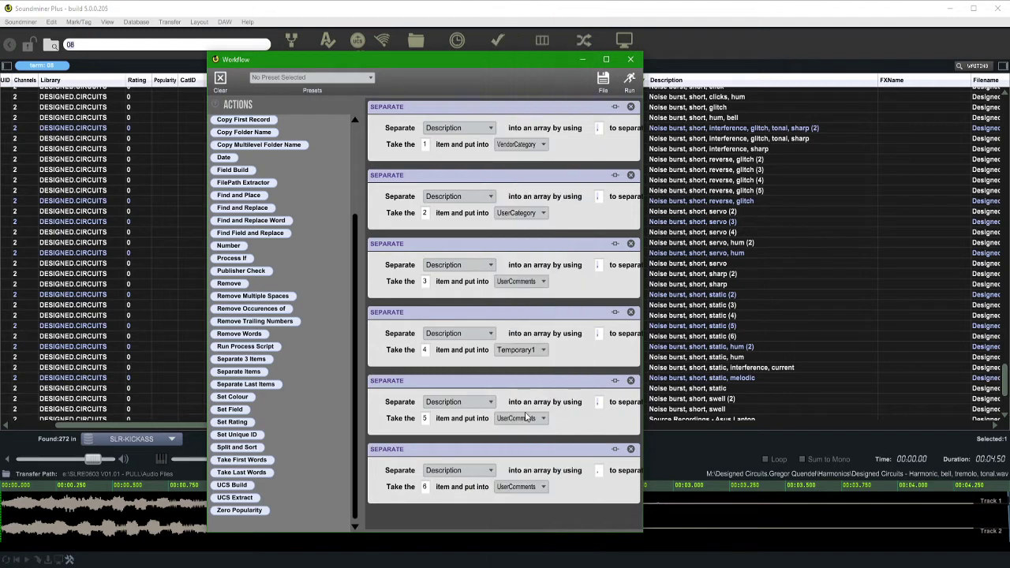
left_click(527, 418)
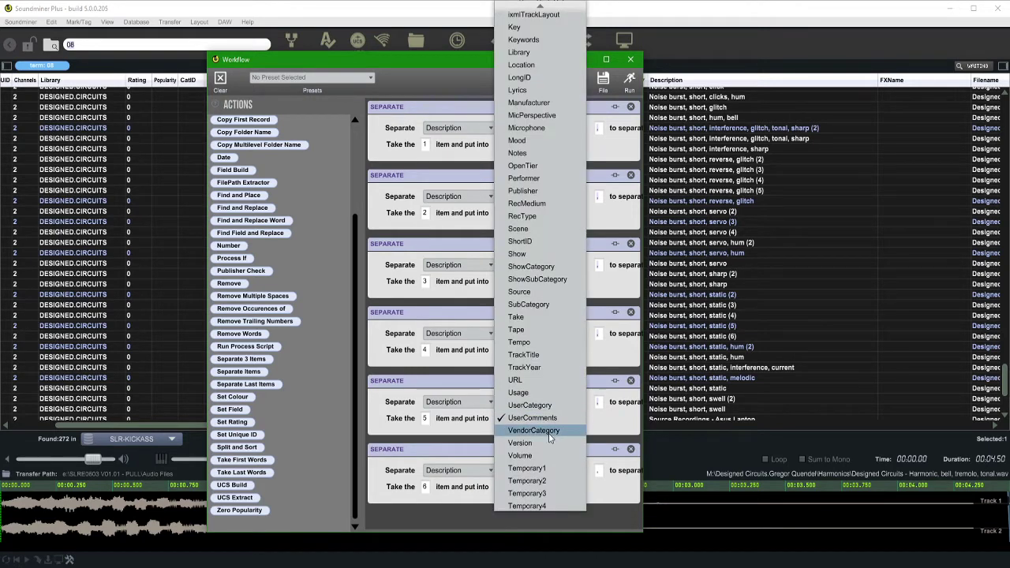
left_click(542, 493)
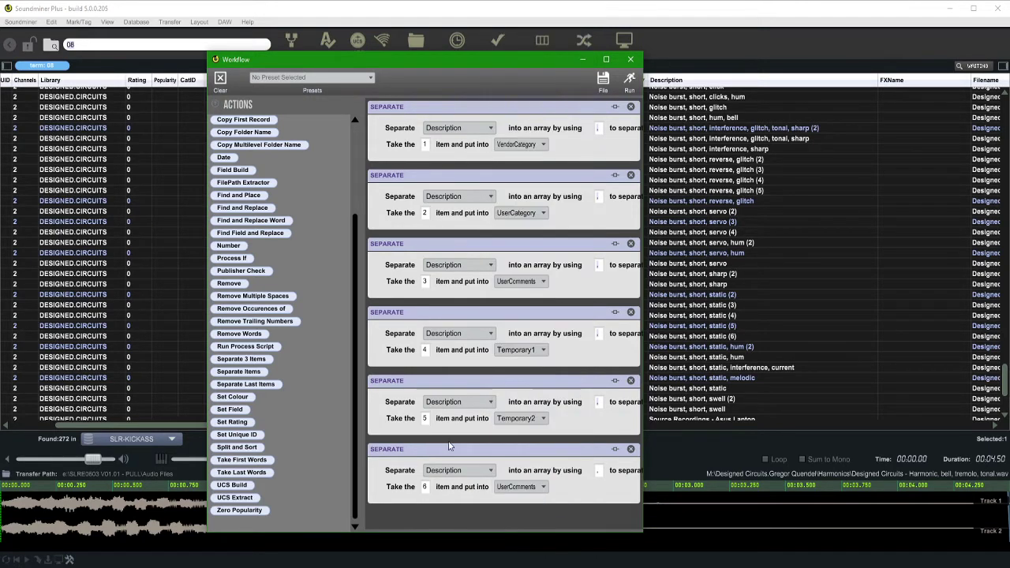
left_click(526, 487)
left_click(527, 561)
Check the longest descriptions in the file list and add a Field Build action below the sixth Separate action
left_click_drag(528, 60, 592, 47)
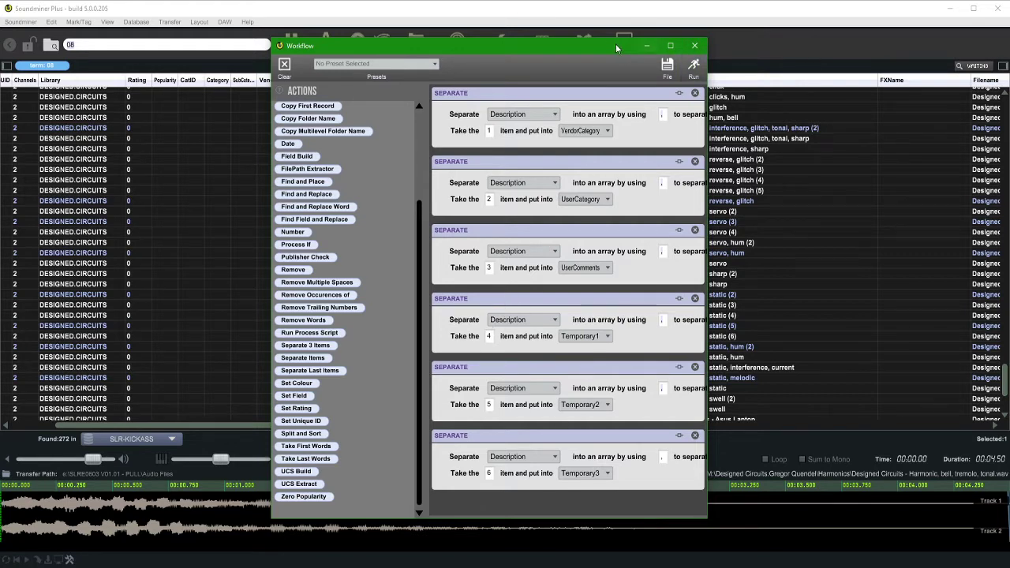
left_click_drag(609, 47, 466, 121)
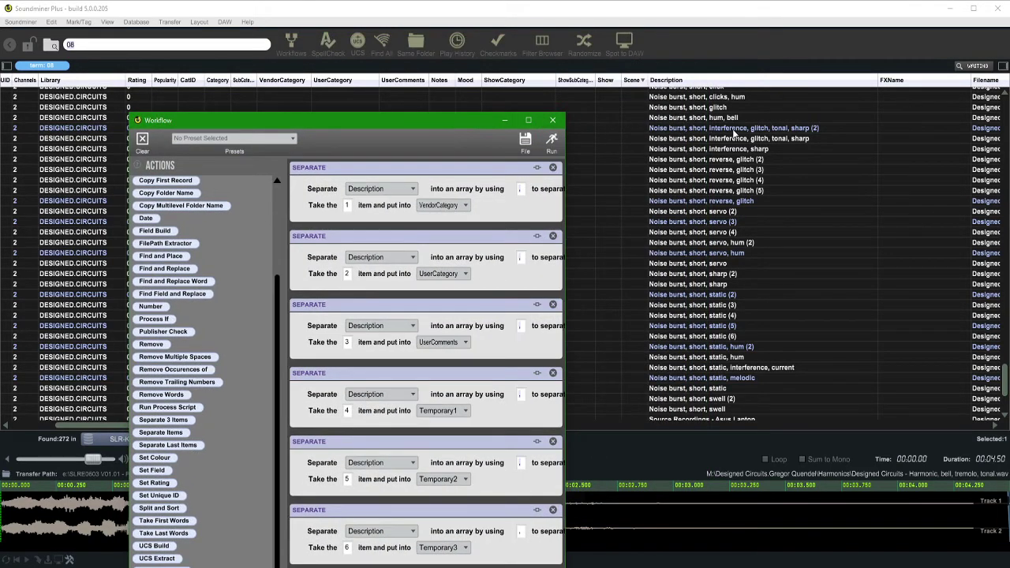
left_click_drag(437, 121, 722, 55)
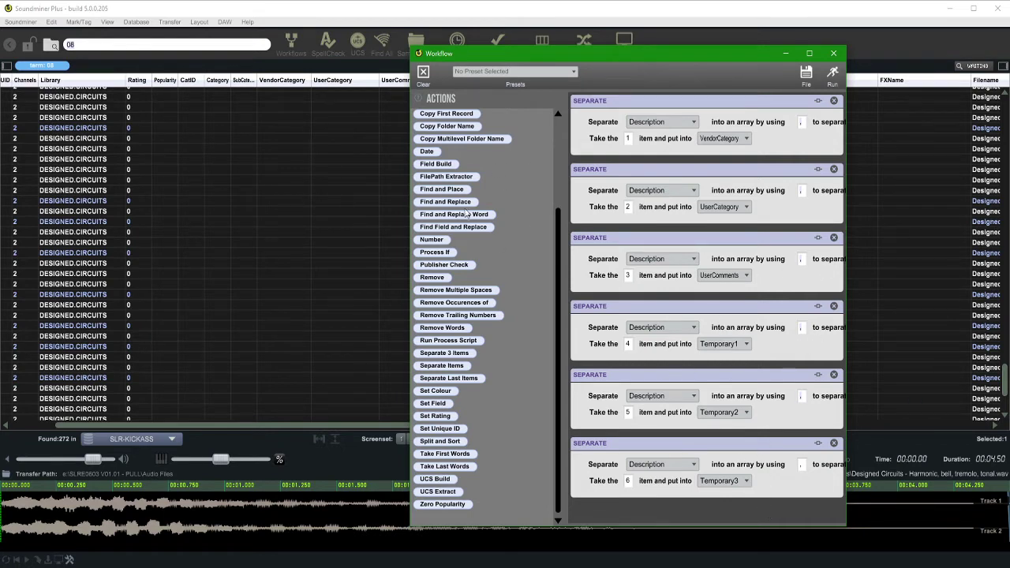
left_click_drag(436, 164, 661, 512)
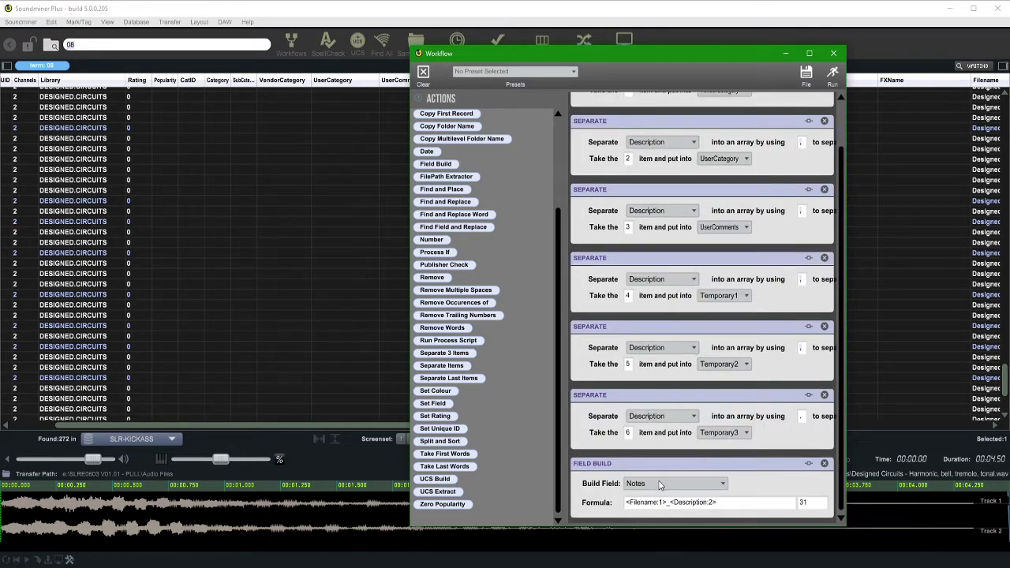
key("Tab")
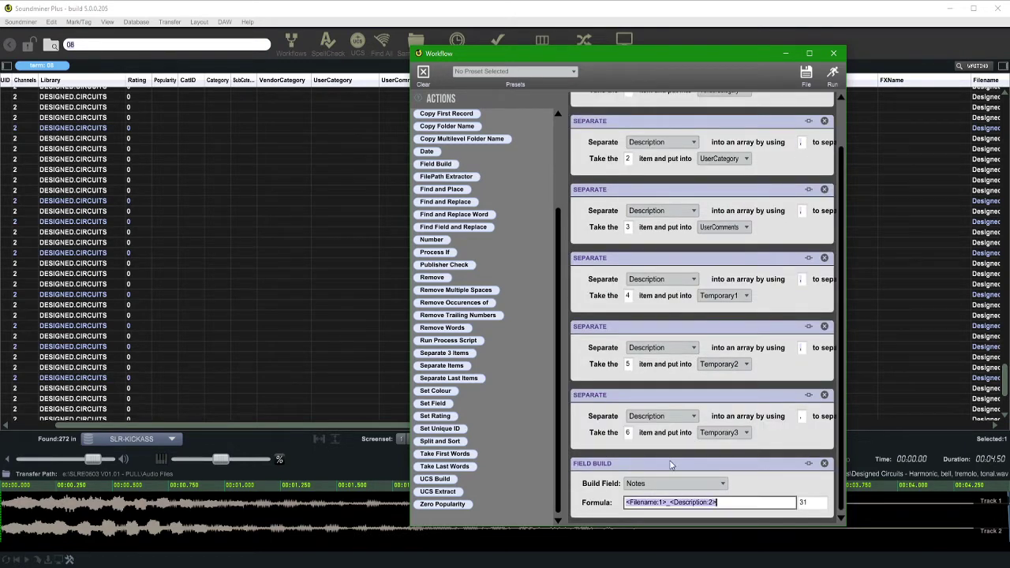
left_click(673, 484)
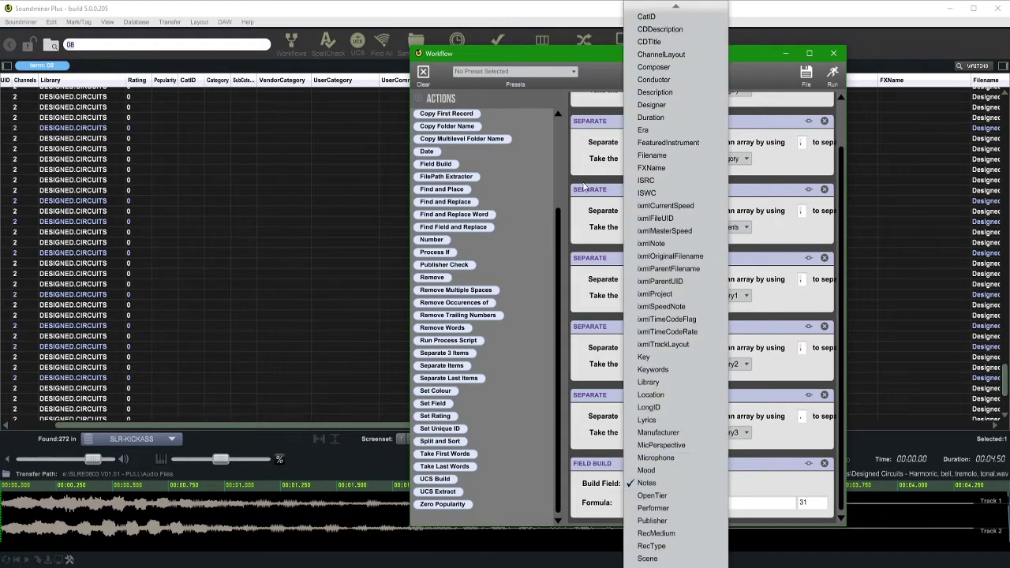
left_click(586, 56)
Uncover the file list's column headers and widen the ShowSubCategory column
left_click_drag(586, 56, 544, 171)
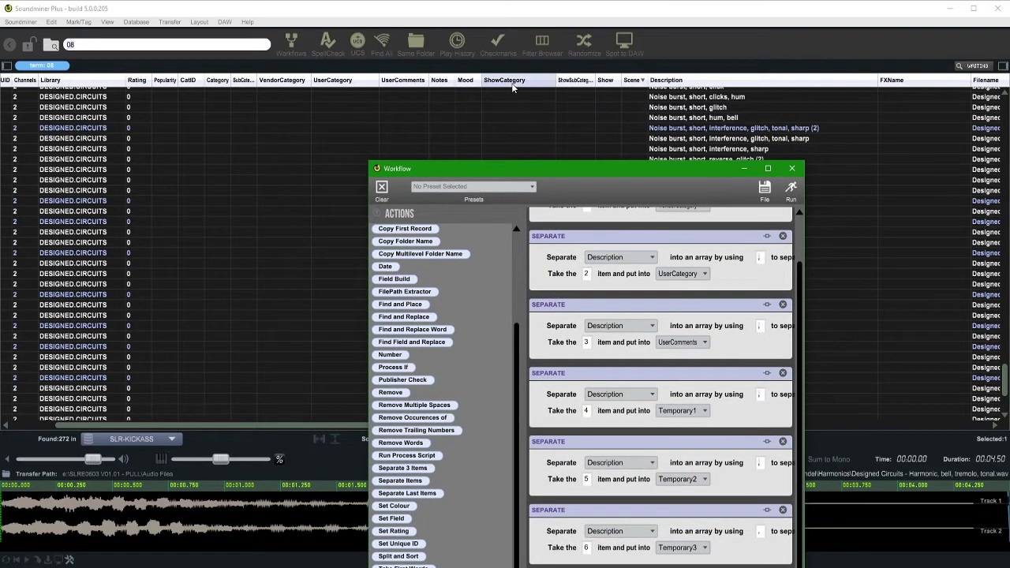
left_click(593, 80)
left_click_drag(621, 80, 620, 80)
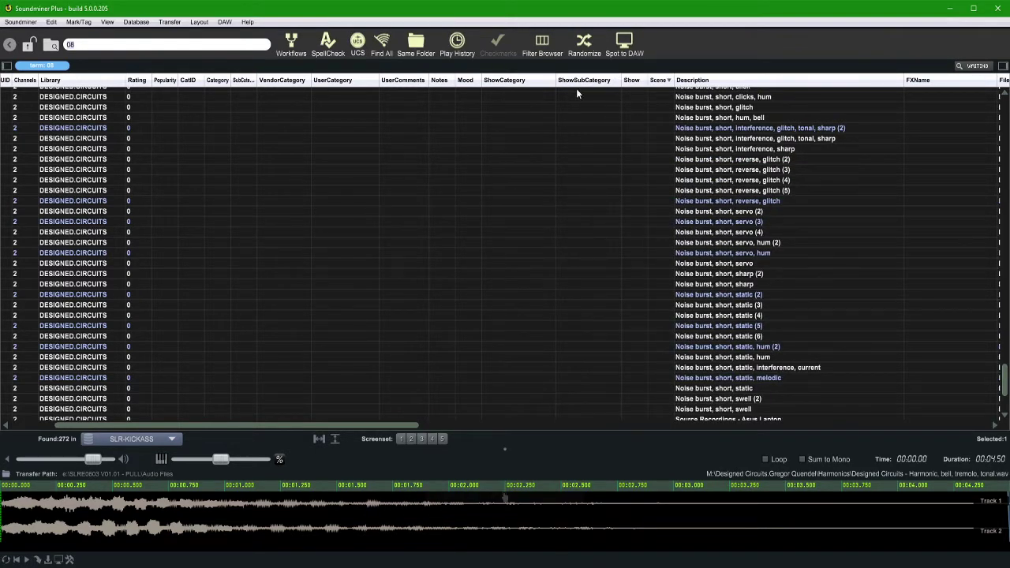
left_click_drag(621, 79, 660, 80)
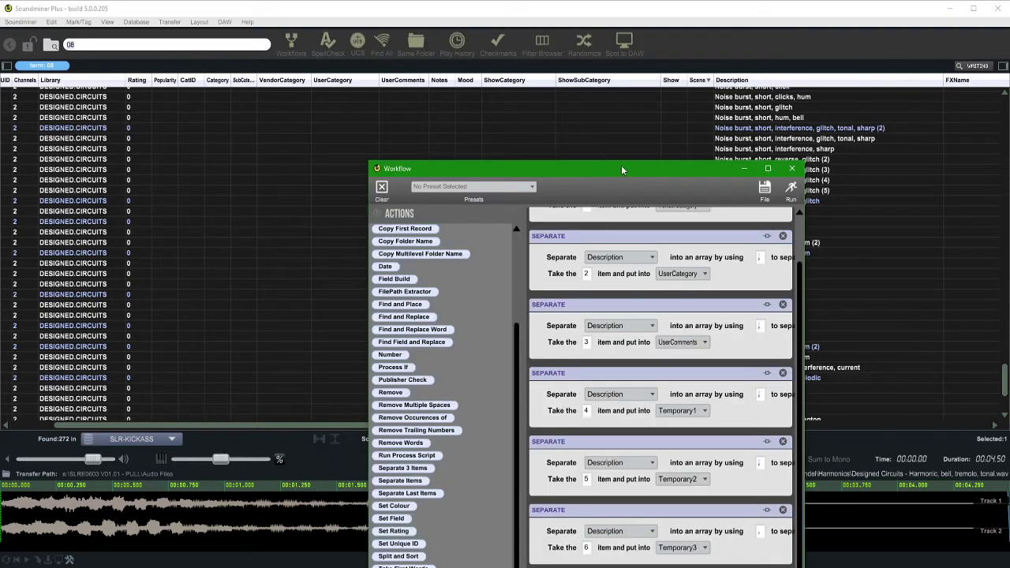
Set the build field of the Field Build action to ShowSubCategory
left_click_drag(620, 167, 654, 27)
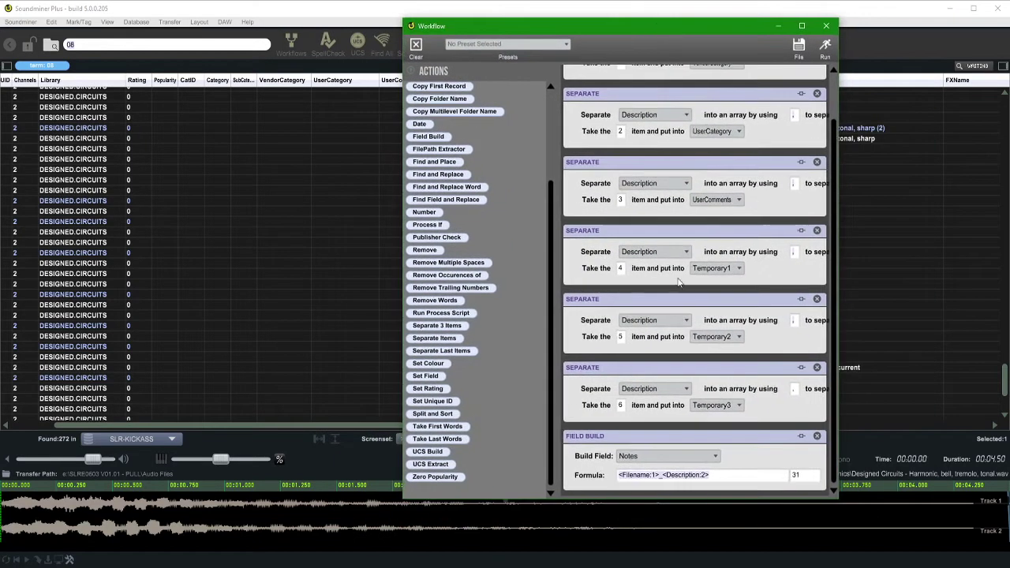
left_click(654, 458)
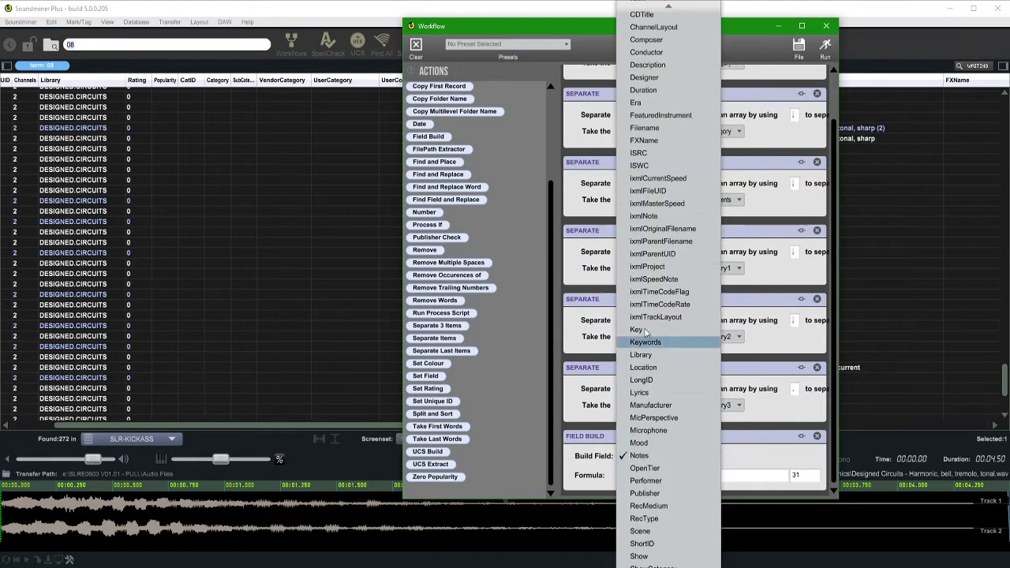
left_click(640, 455)
left_click(654, 456)
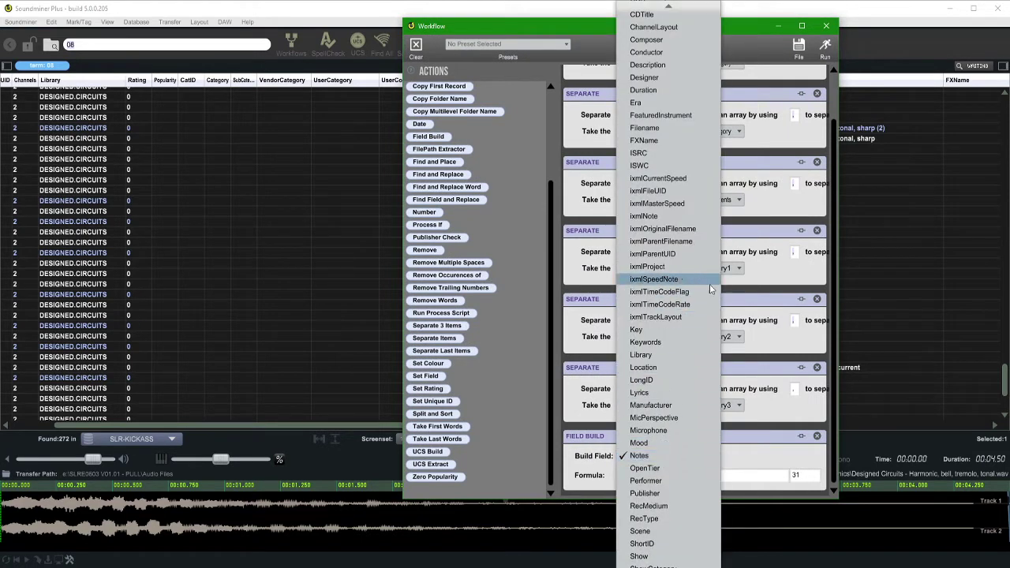
scroll(659, 395, "down", 3)
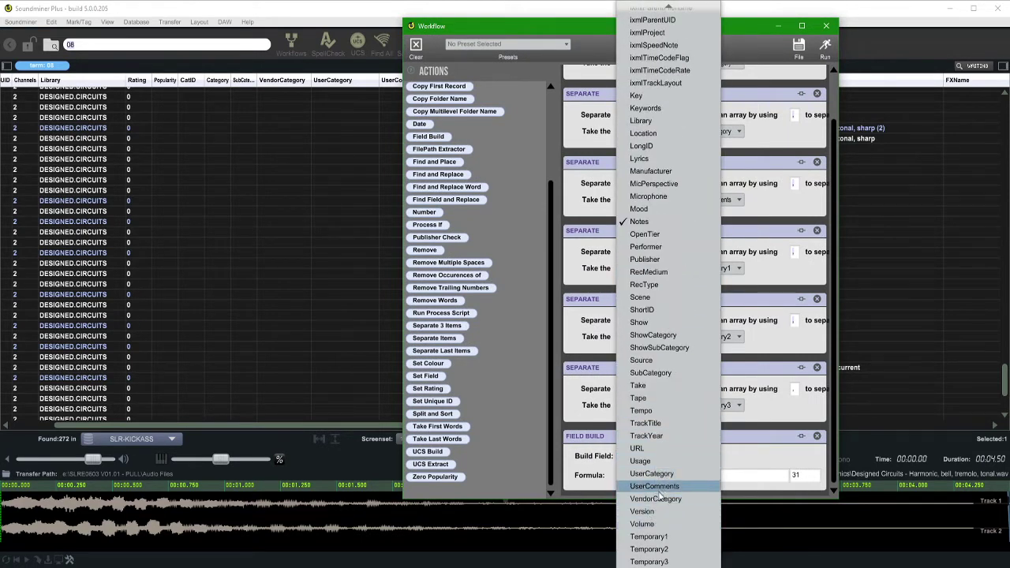
left_click(659, 347)
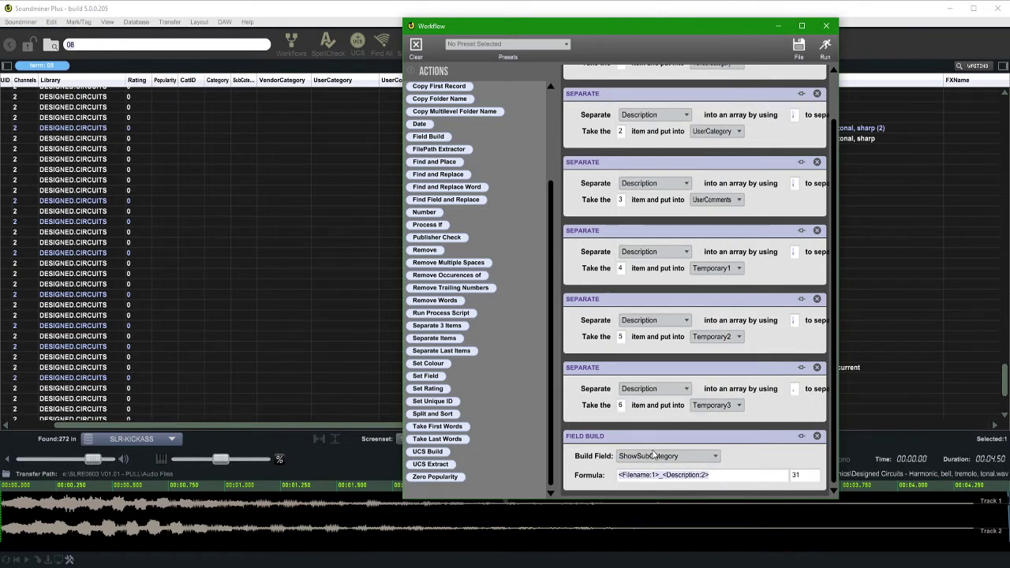
Replace Filename with Temporary1 in the Field Build formula so its first token reads <Temporary1:1>
left_click(646, 475)
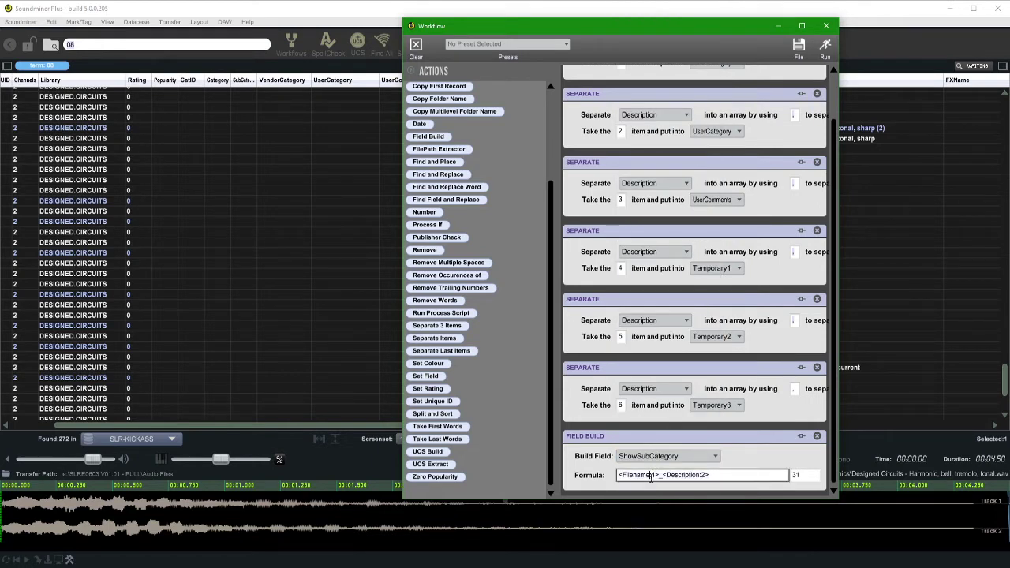
left_click_drag(650, 475, 621, 475)
type("Tempor")
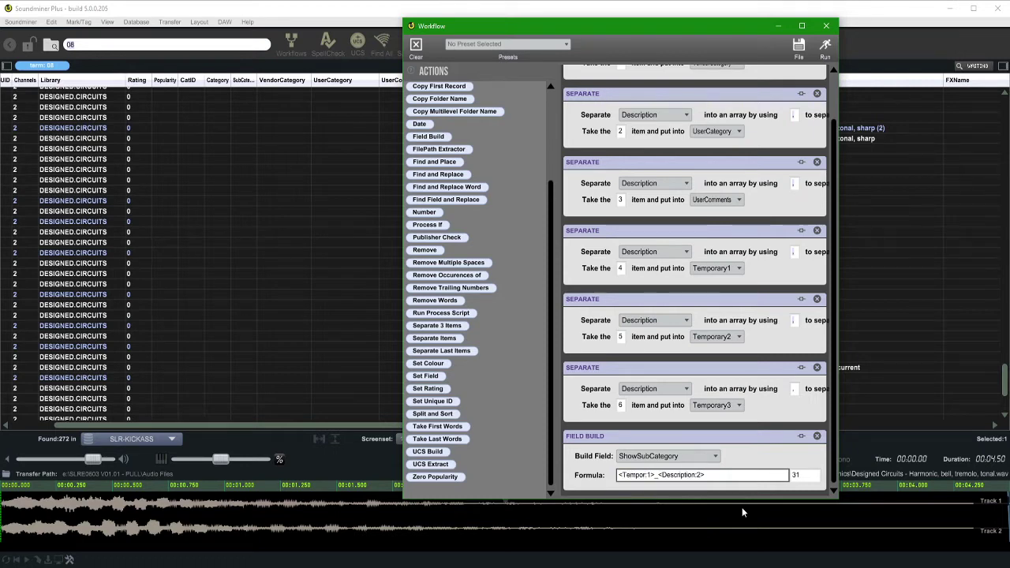
type("ary1")
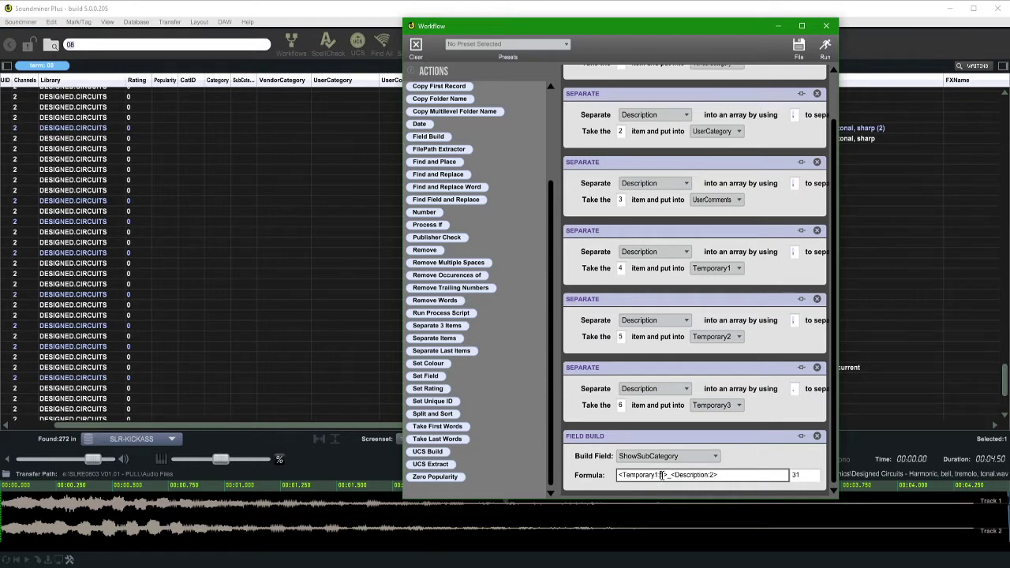
left_click_drag(659, 474, 665, 474)
left_click(805, 475)
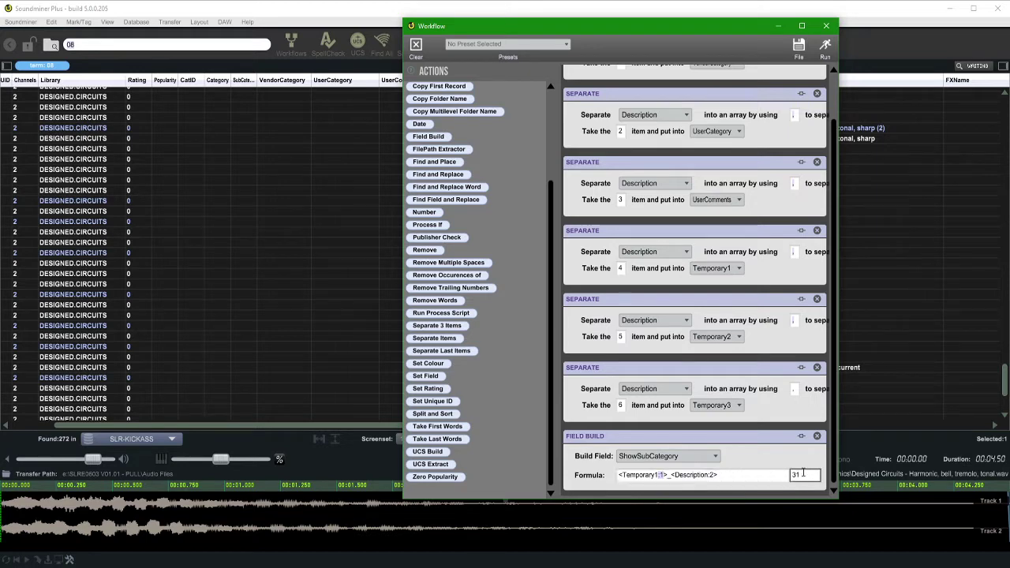
left_click_drag(797, 475, 790, 475)
left_click(695, 475)
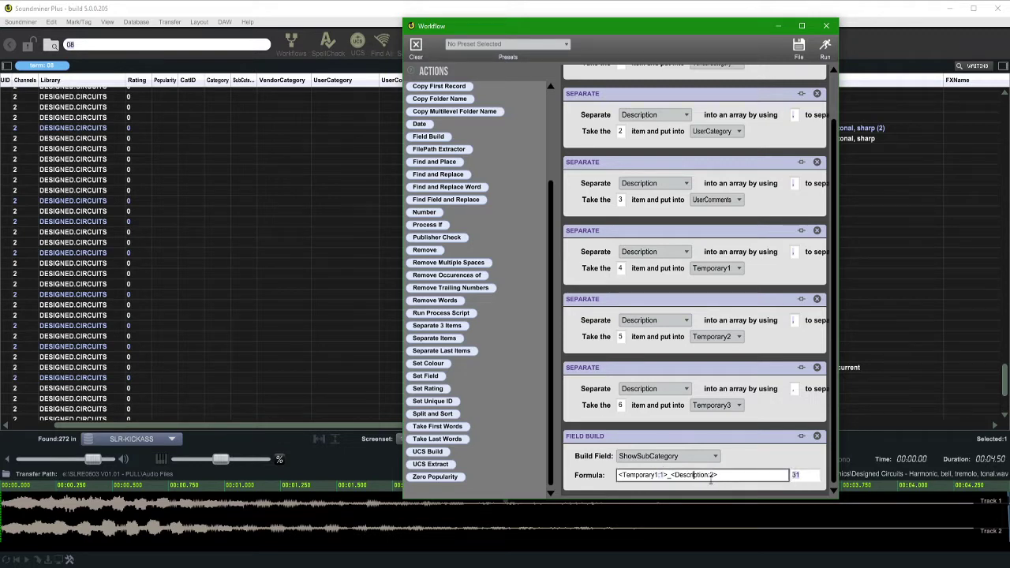
Replace the underscore and Description token with space-separated <Temporary2:1> and <Temporary3:1> tokens in the Field Build formula
left_click(668, 475)
key("Delete")
type("<")
left_click_drag(673, 475, 703, 475)
type("Temporary2:1> <Tem")
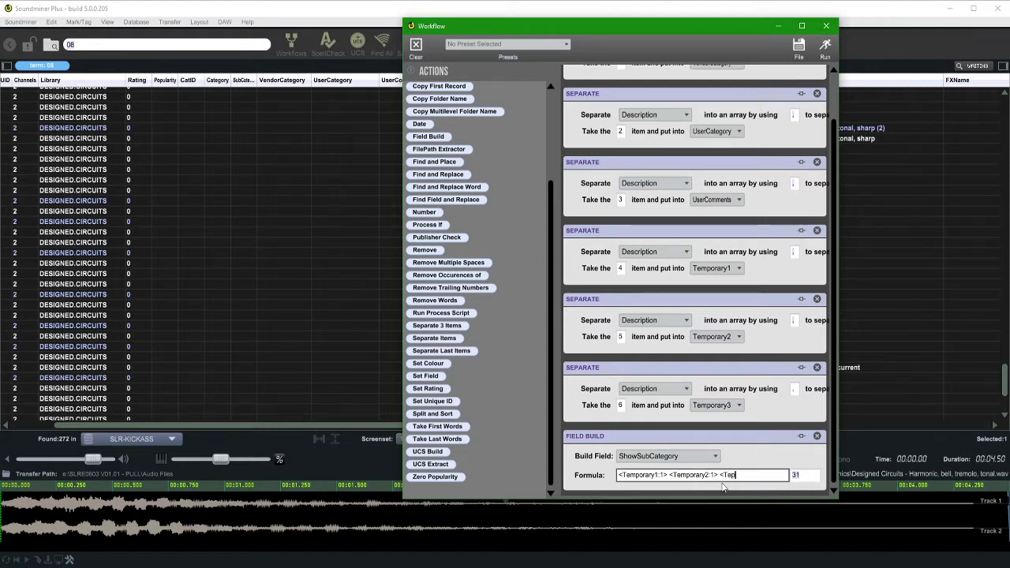
type("orary3:1>")
Set the number beside the Field Build formula to 200
left_click(801, 477)
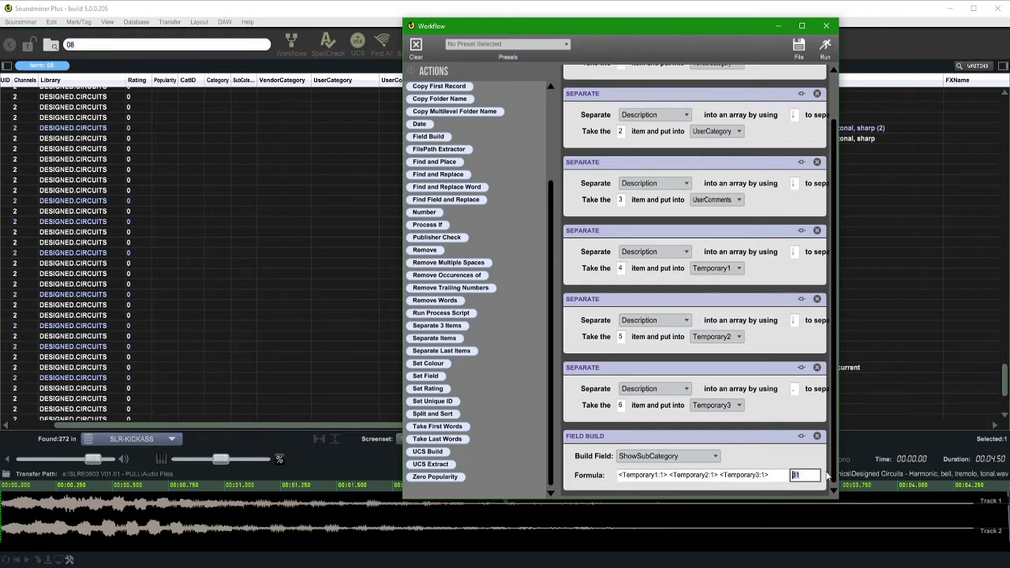
type("200")
key("shift+Tab")
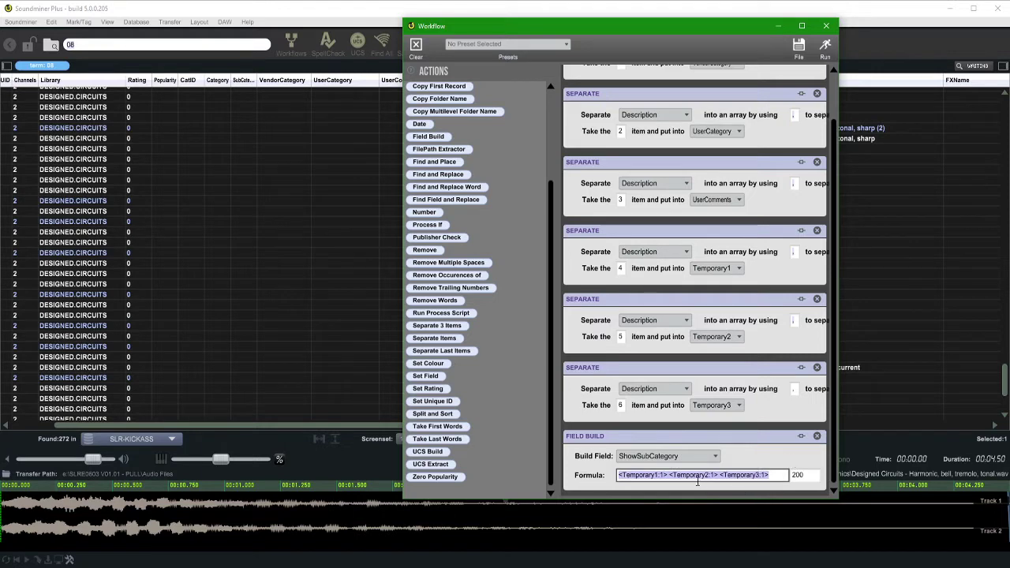
left_click(699, 476)
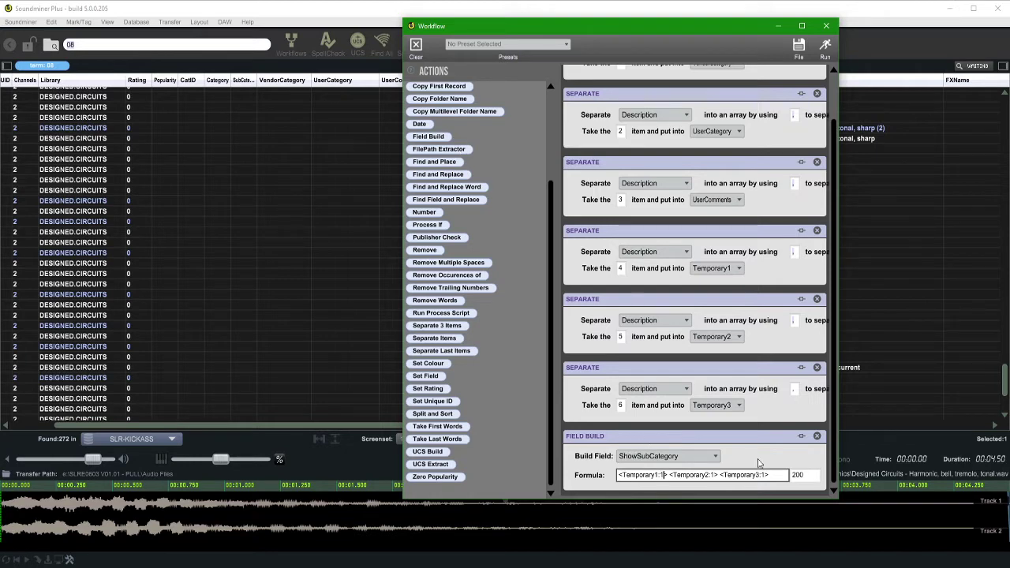
Examine the naming scheme modifier codes in the Transfers preferences, from vowel removal and all caps to maximum length, and close the preferences
left_click(32, 22)
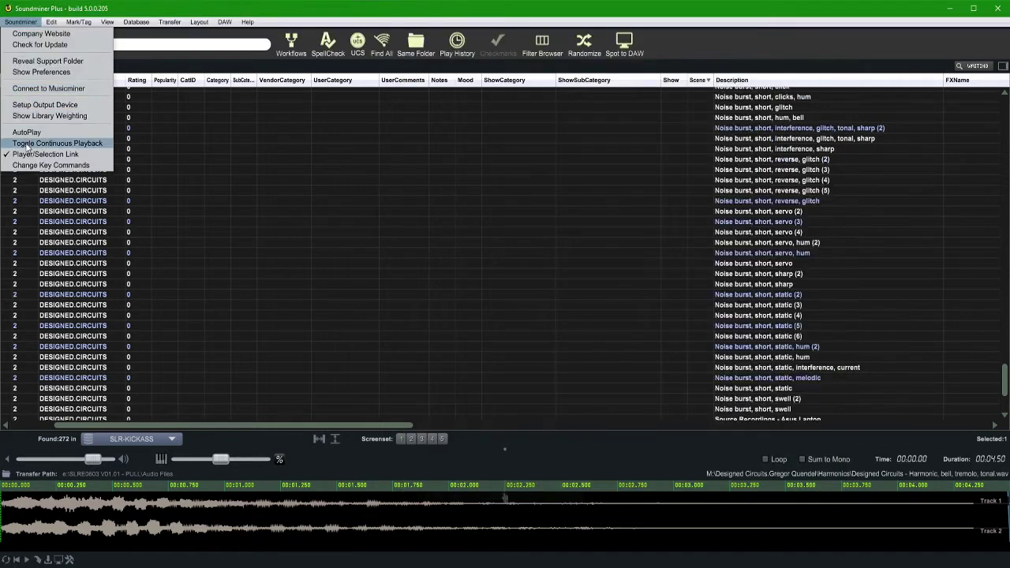
left_click(40, 72)
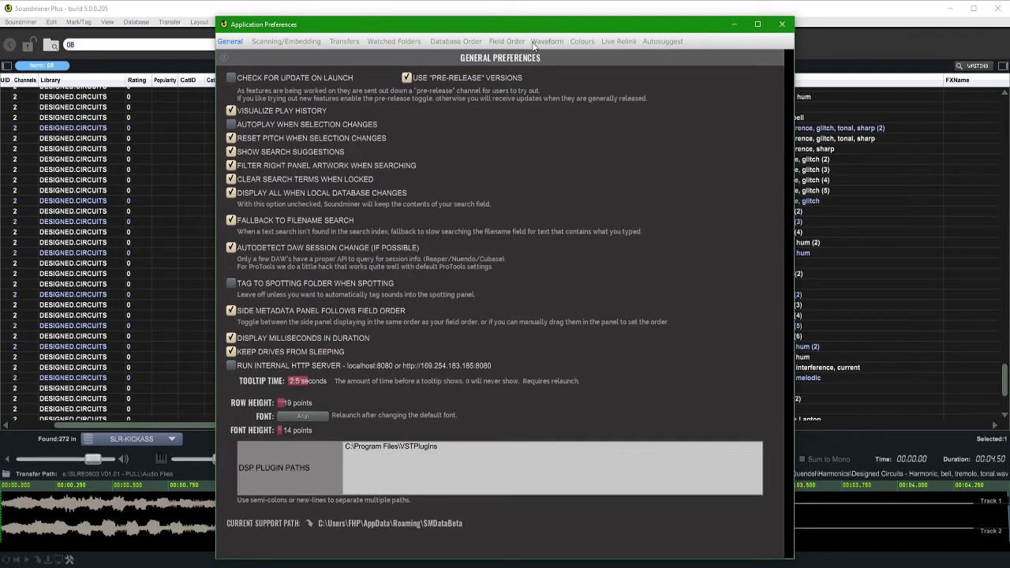
left_click(345, 41)
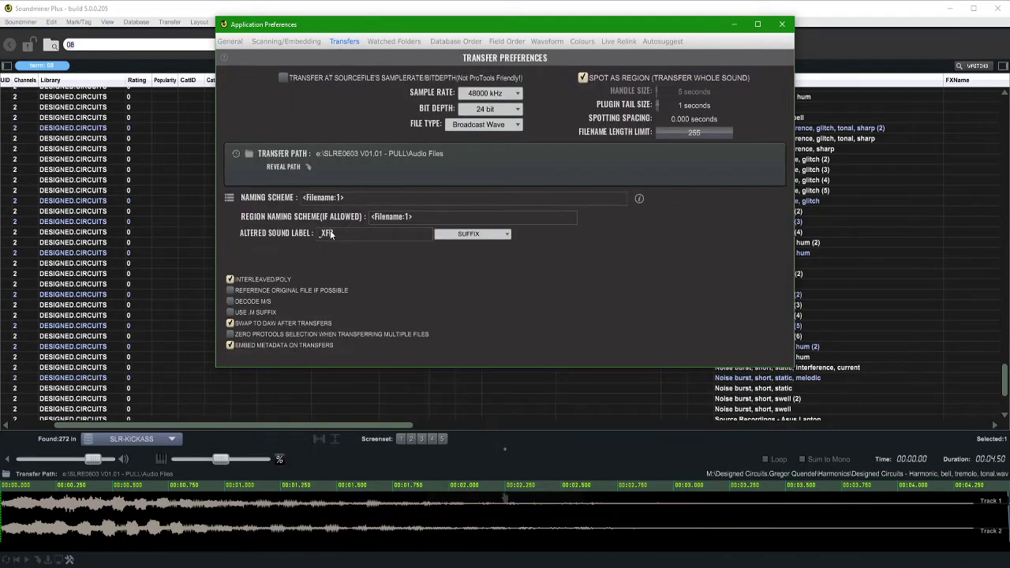
left_click(639, 198)
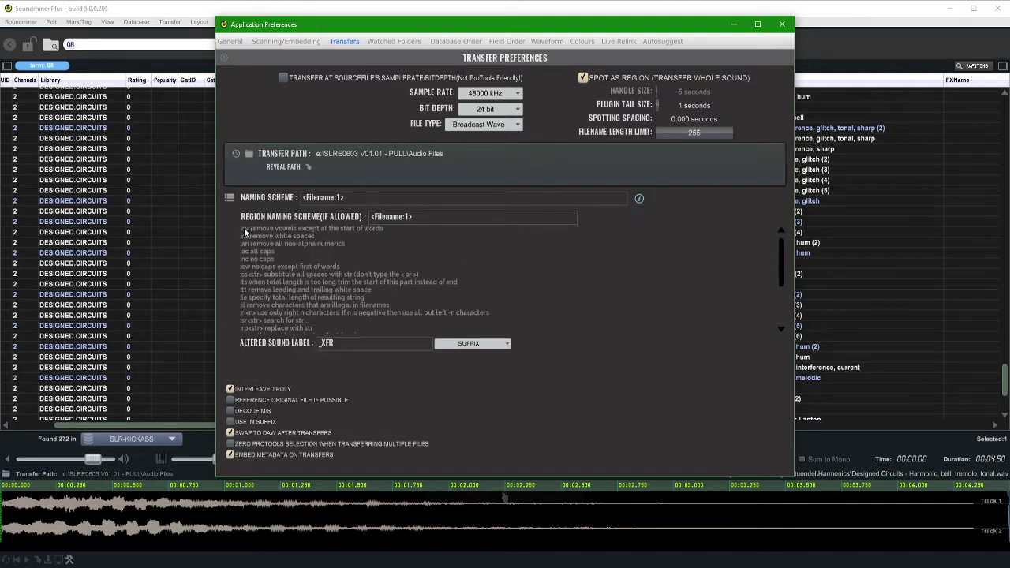
scroll(244, 227, "down", 2)
scroll(243, 227, "up", 3)
scroll(261, 266, "down", 3)
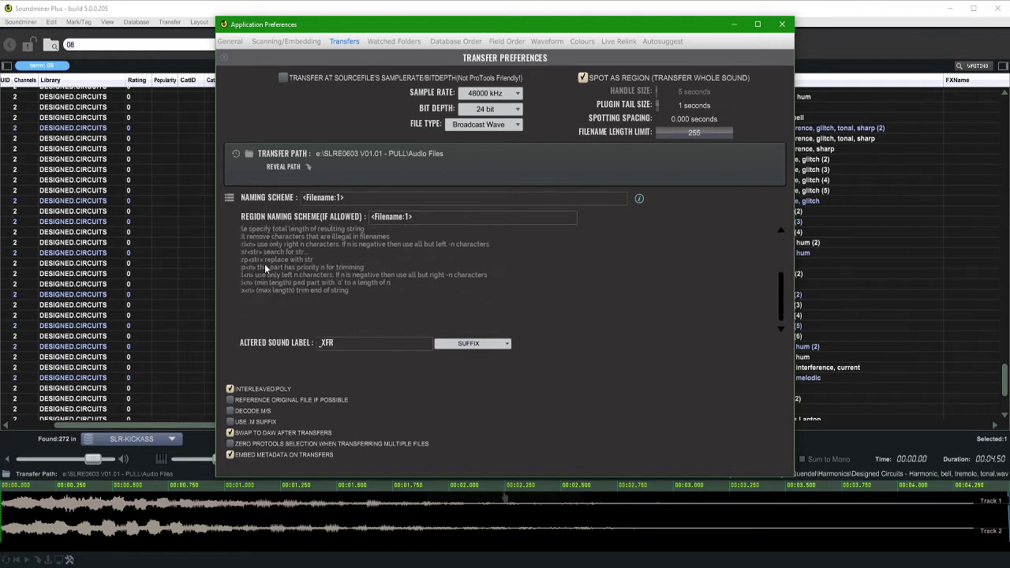
scroll(244, 272, "up", 2)
scroll(321, 262, "up", 2)
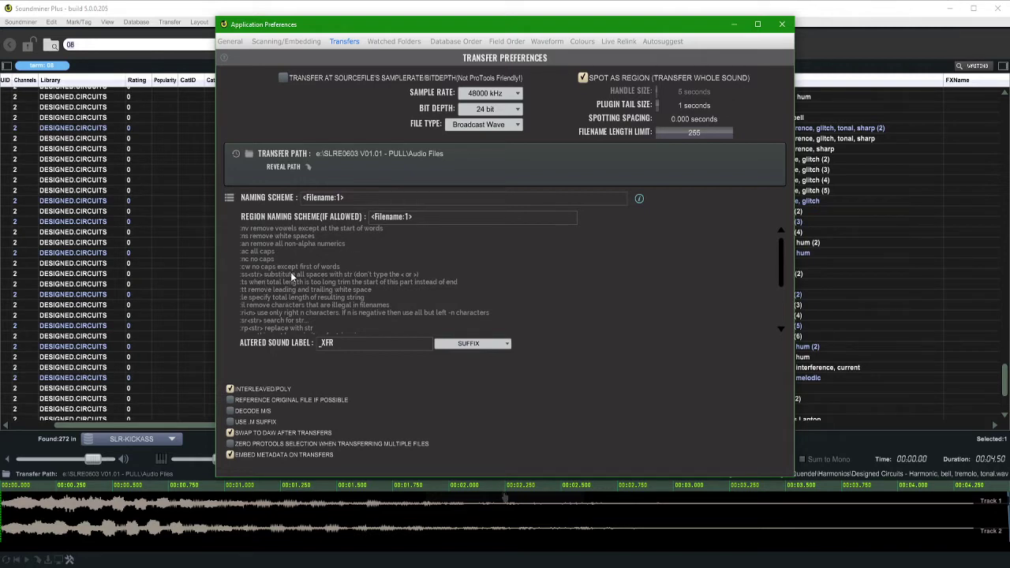
scroll(261, 290, "down", 2)
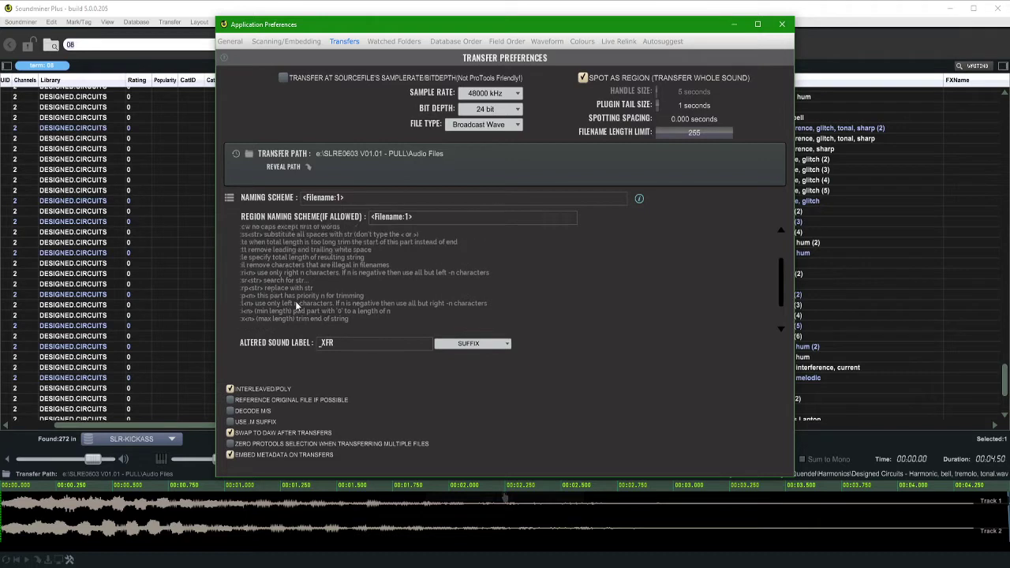
scroll(261, 293, "up", 2)
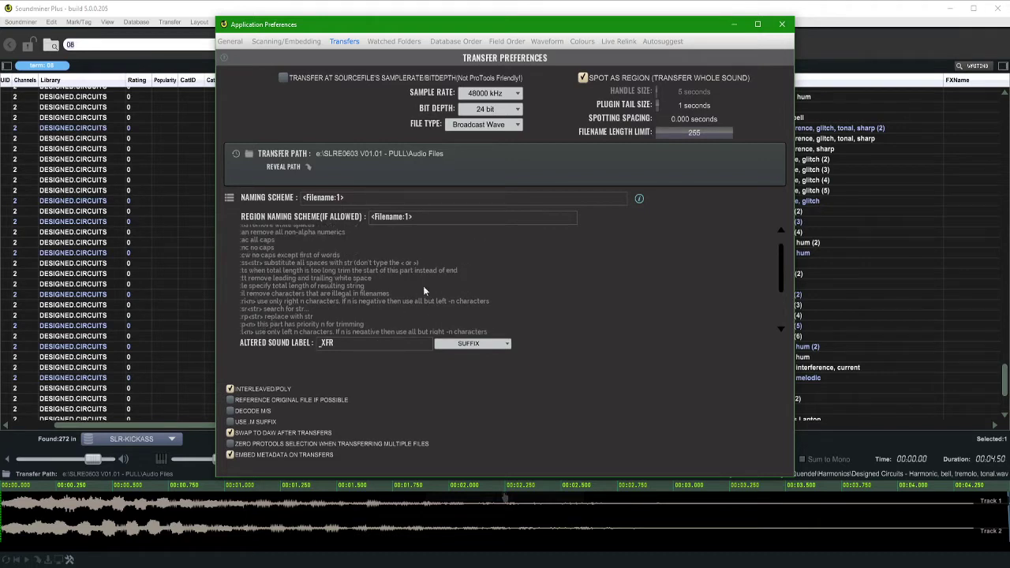
left_click(638, 199)
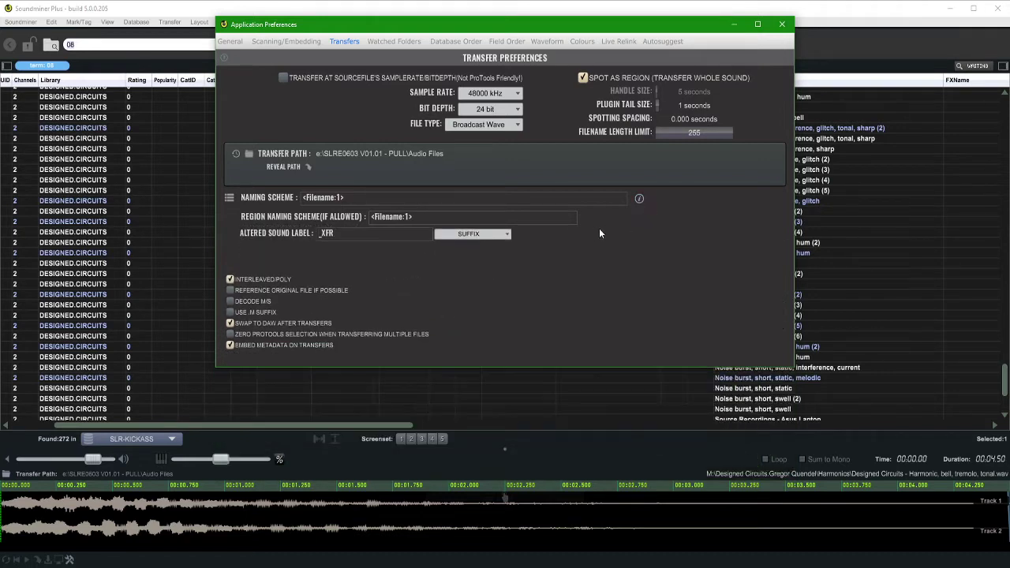
left_click(781, 24)
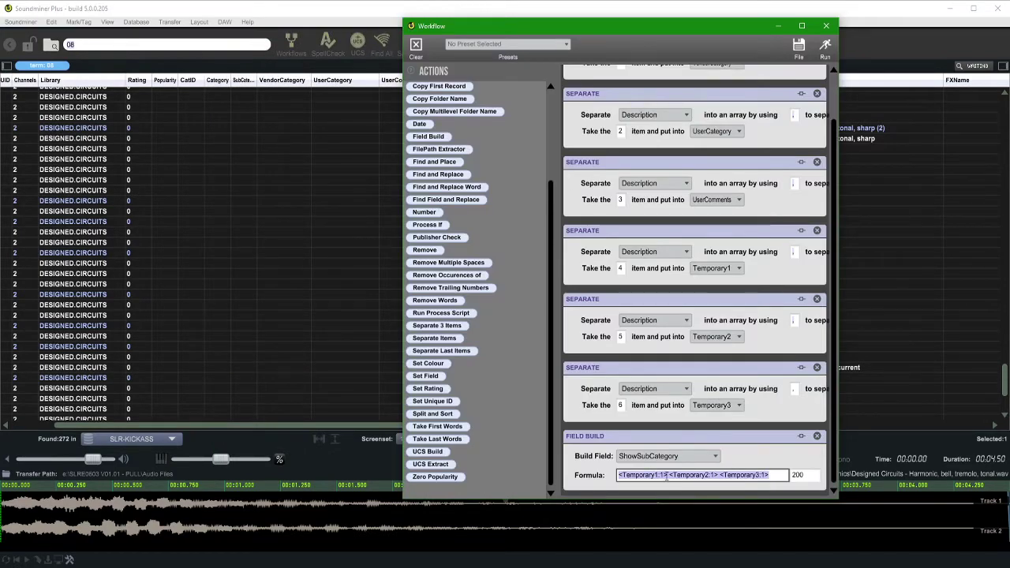
Add the all-caps modifier :ac to the Temporary1, Temporary2 and Temporary3 tokens in the Field Build formula
left_click(665, 475)
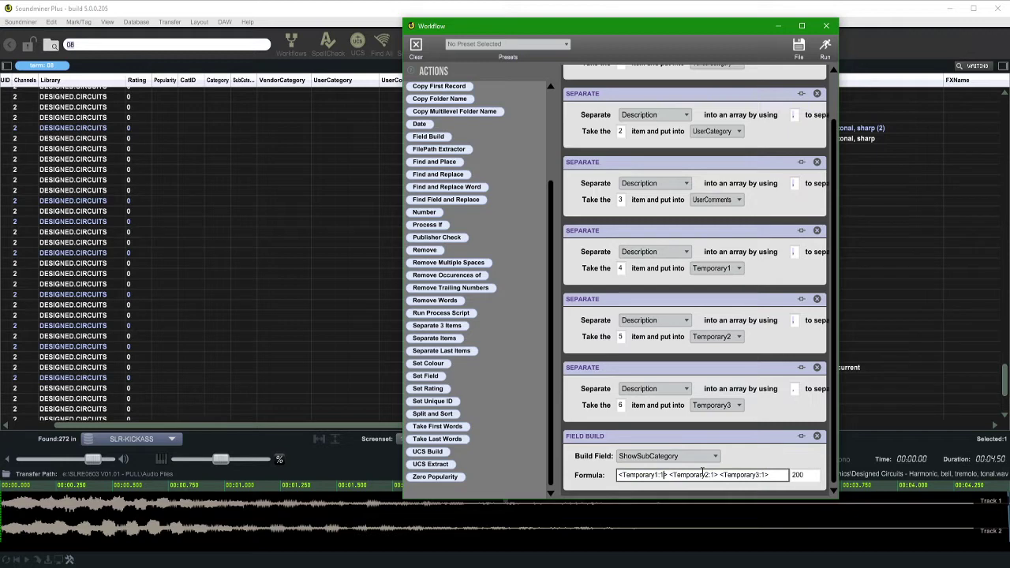
type(":ac")
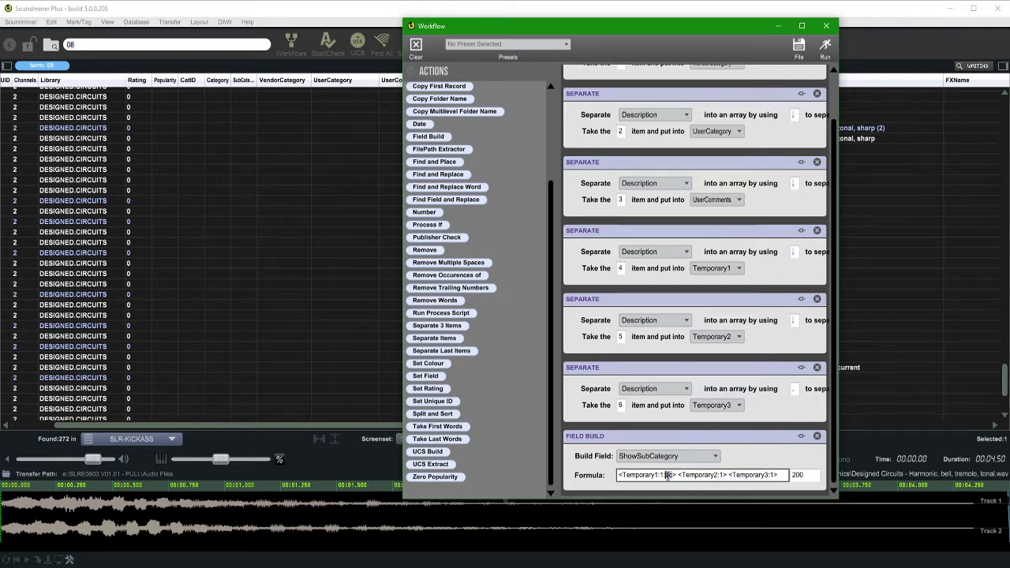
left_click_drag(664, 475, 675, 478)
left_click(722, 475)
type(":ac")
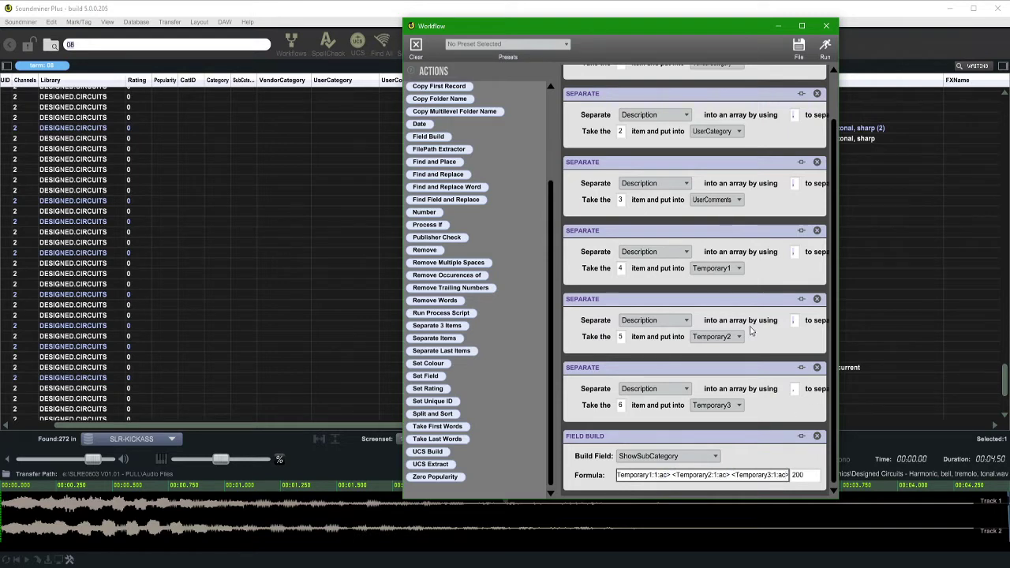
scroll(655, 300, "up", 2)
scroll(692, 288, "down", 2)
scroll(659, 264, "up", 1)
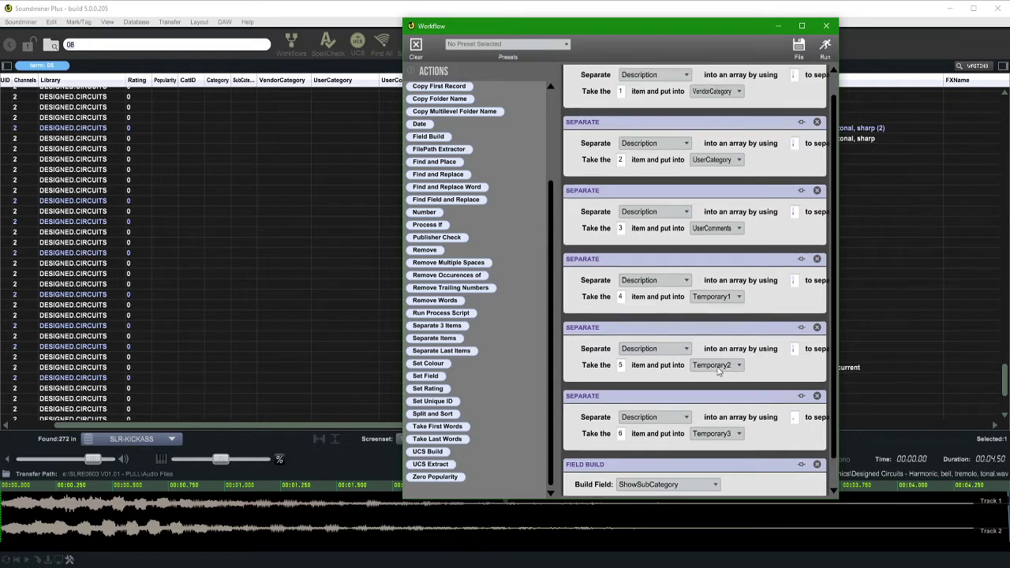
scroll(663, 264, "down", 1)
scroll(674, 265, "up", 2)
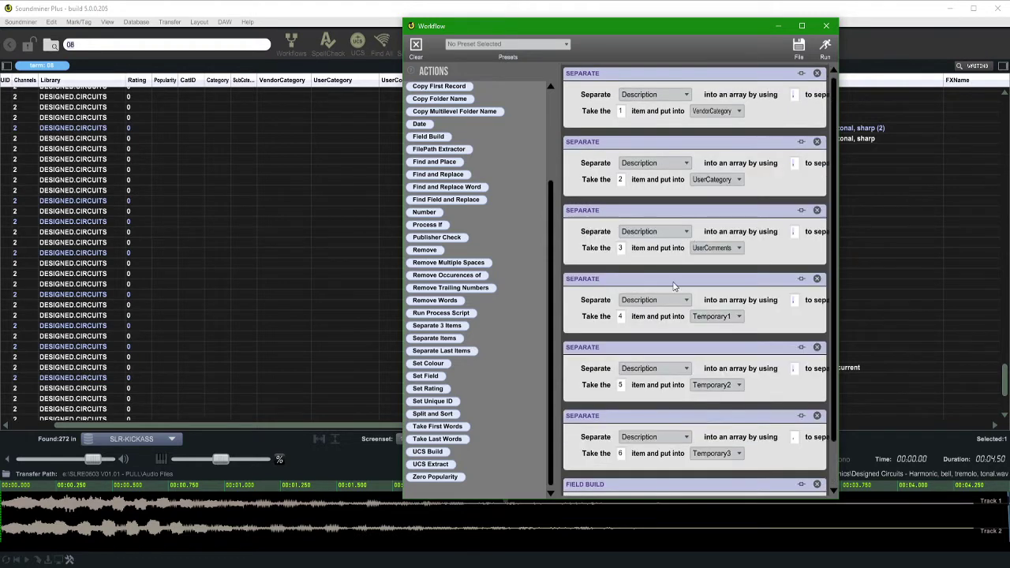
scroll(685, 270, "down", 2)
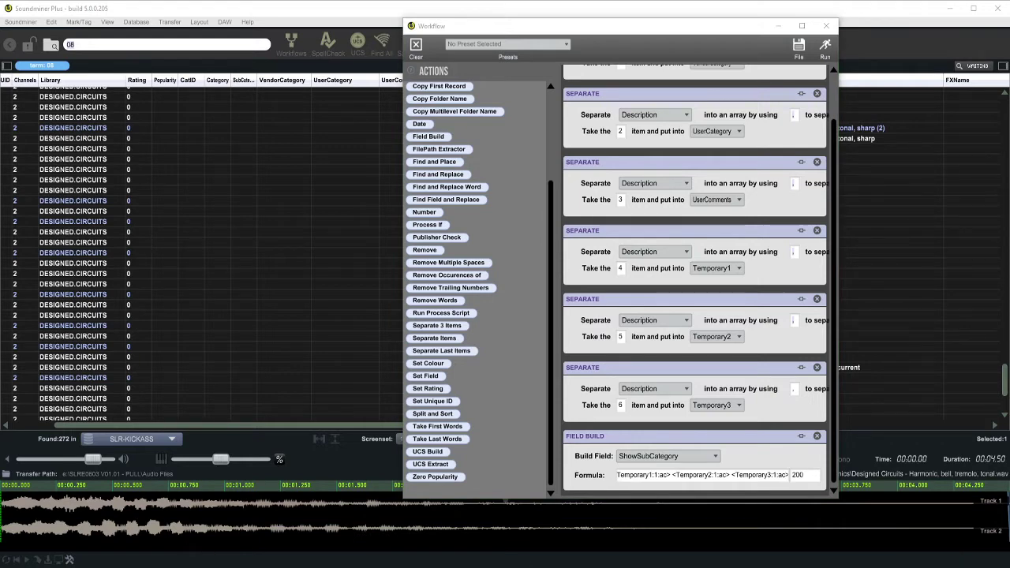
Launch Epic Pen for on-screen annotation and bring the Workflow window back to the front
left_click(9, 564)
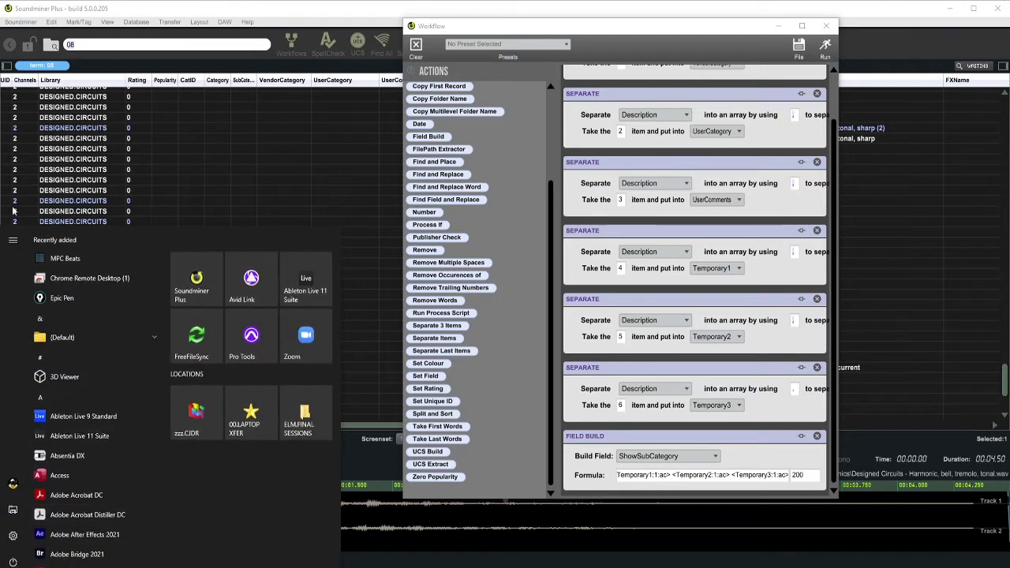
left_click(60, 300)
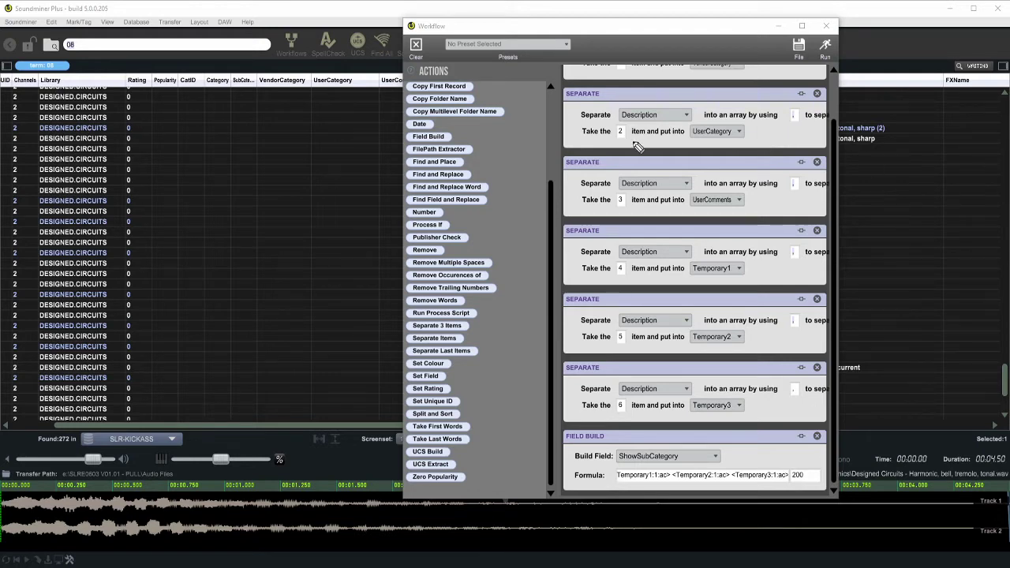
key("alt+Tab")
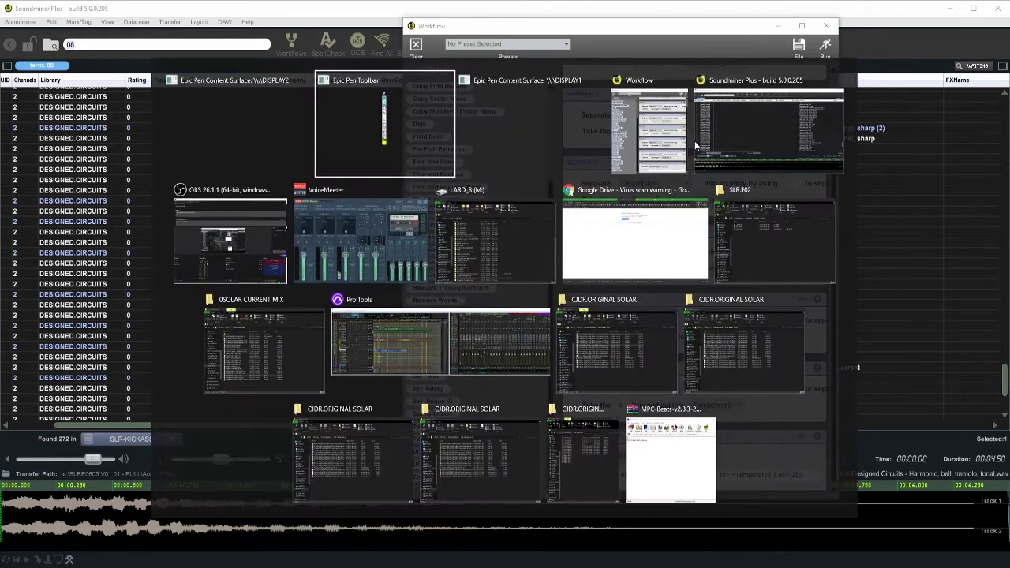
key("Tab")
key("Tab")
key("Tab")
key("alt+Tab")
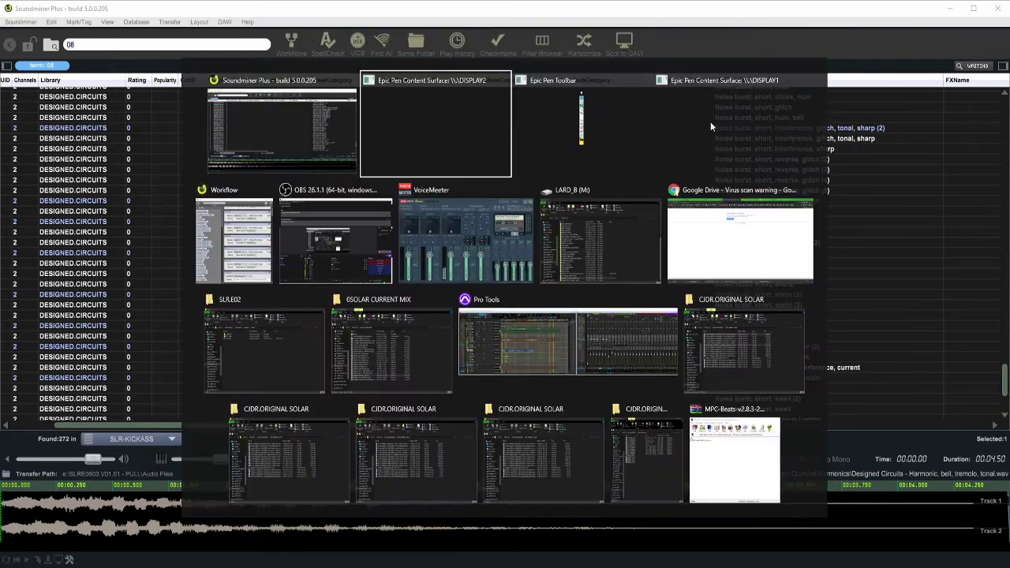
left_click(224, 231)
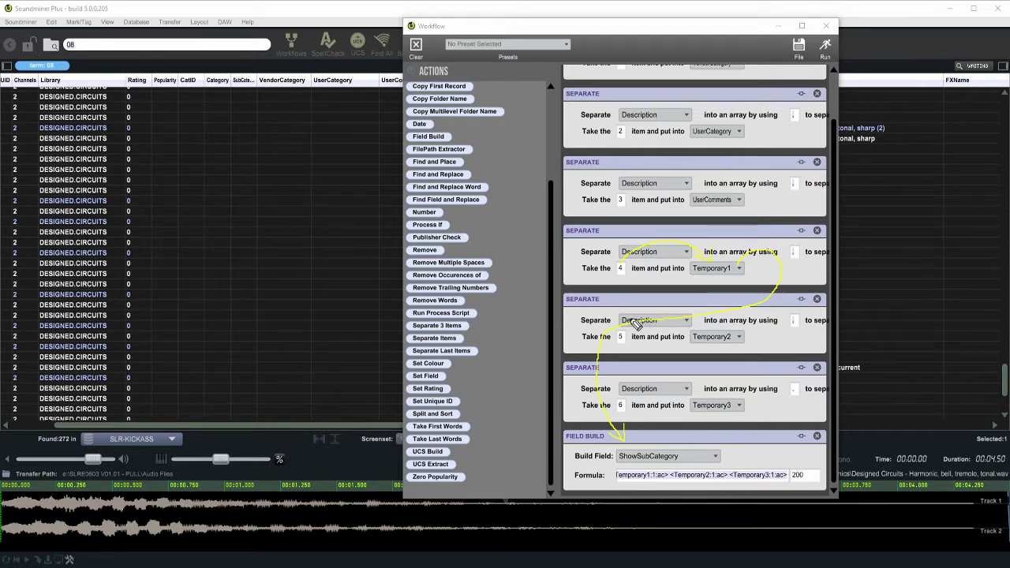
Draw coloured arrows from the Temporary2 and Temporary3 Separate actions to the formula, circle their tokens, and draw an arrow towards the record list
mouse_move(647, 319)
left_mouse_down()
mouse_move(671, 302)
mouse_move(726, 335)
mouse_move(655, 369)
mouse_move(647, 440)
mouse_move(659, 410)
left_mouse_up()
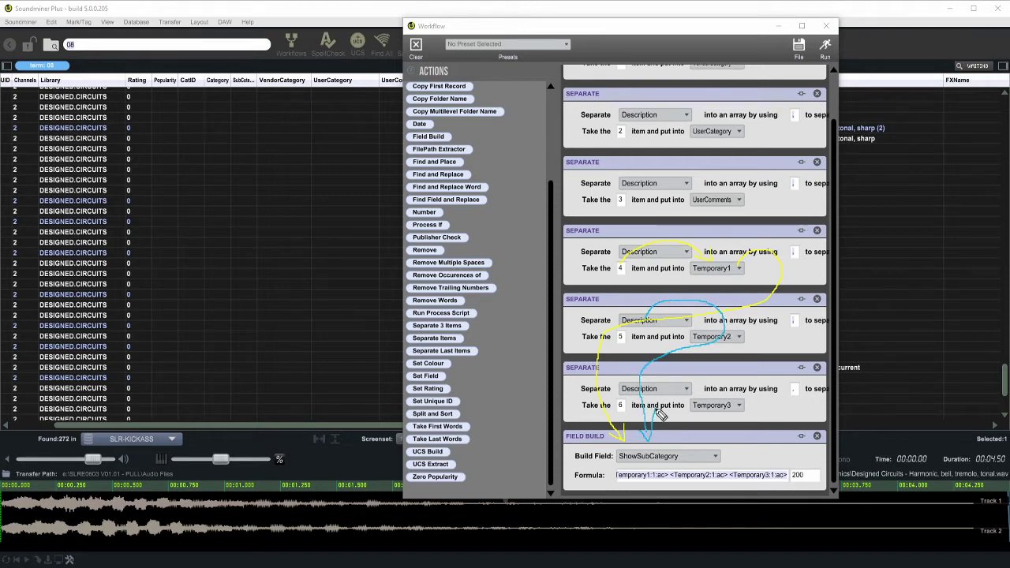
mouse_move(718, 483)
left_mouse_down()
mouse_move(700, 482)
mouse_move(730, 481)
mouse_move(698, 468)
left_mouse_up()
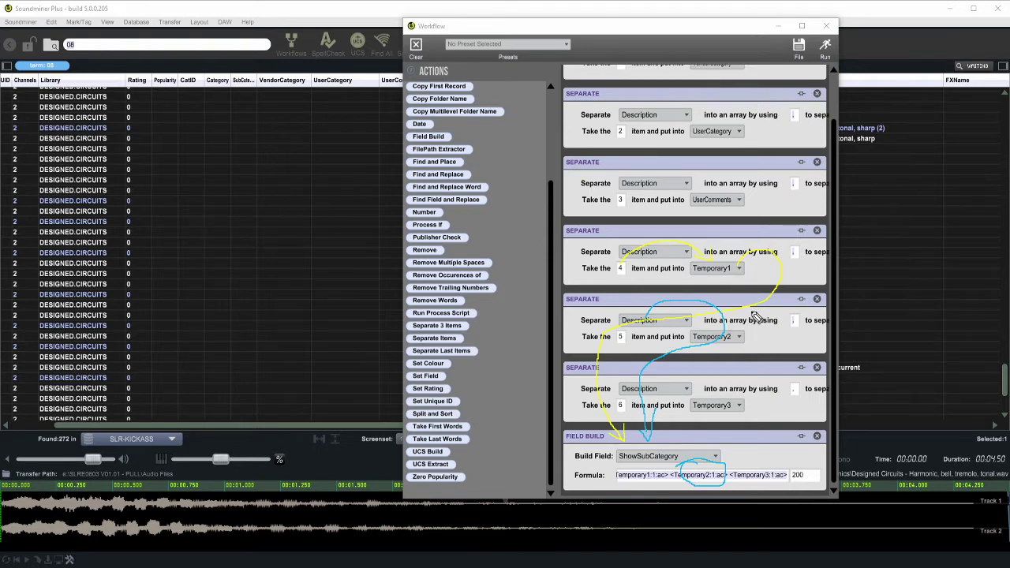
mouse_move(664, 384)
left_mouse_down()
mouse_move(751, 371)
mouse_move(746, 466)
mouse_move(758, 467)
mouse_move(767, 434)
mouse_move(761, 464)
mouse_move(724, 475)
mouse_move(751, 467)
left_mouse_up()
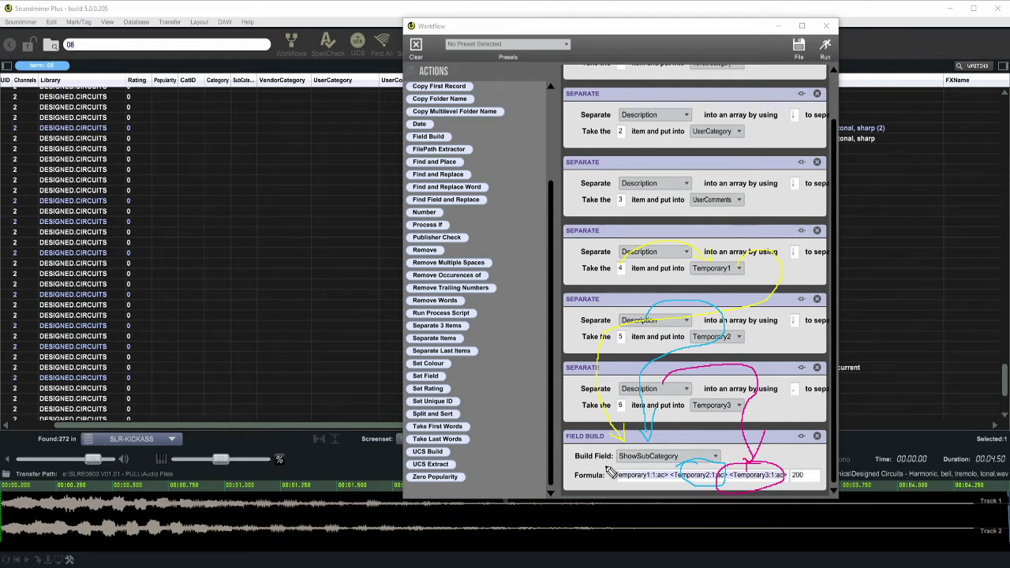
mouse_move(603, 468)
left_mouse_down()
mouse_move(585, 434)
mouse_move(337, 182)
mouse_move(334, 153)
mouse_move(368, 189)
left_mouse_up()
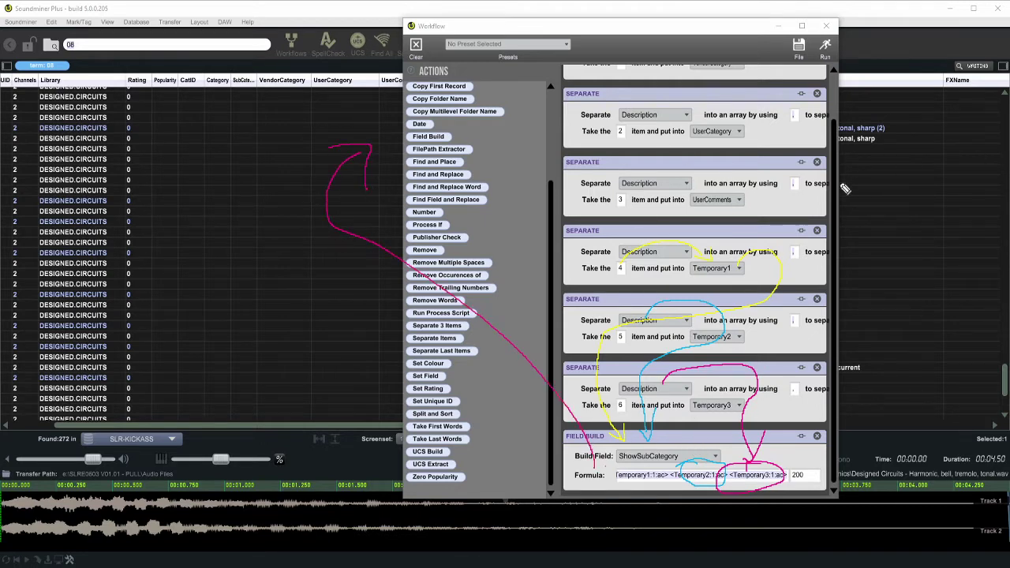
Switch to the main record list and handwrite labels for the three temporary fields, ending in T2 and T3, in the ShowSubCategory column
key("alt+Tab")
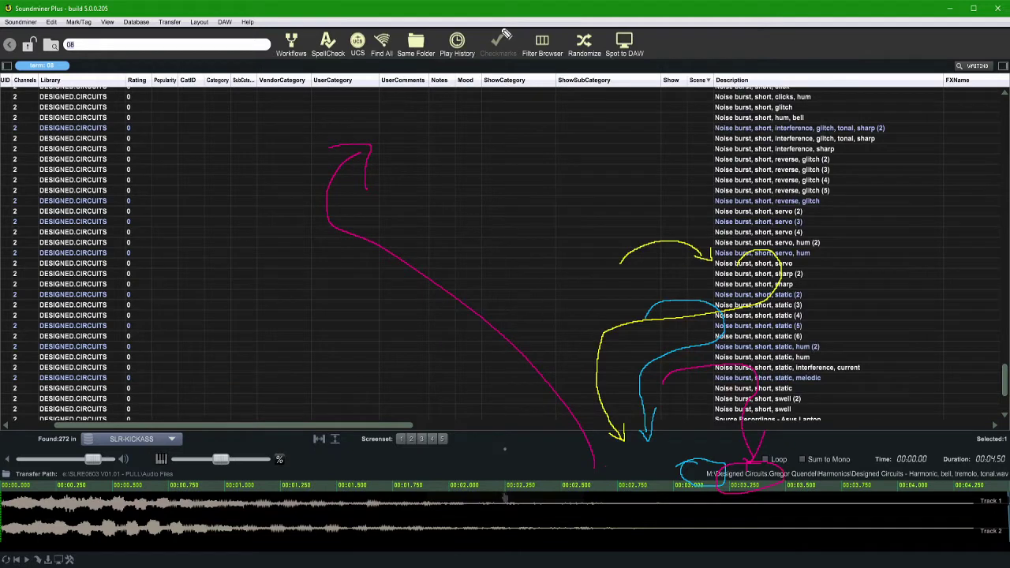
left_click(561, 130)
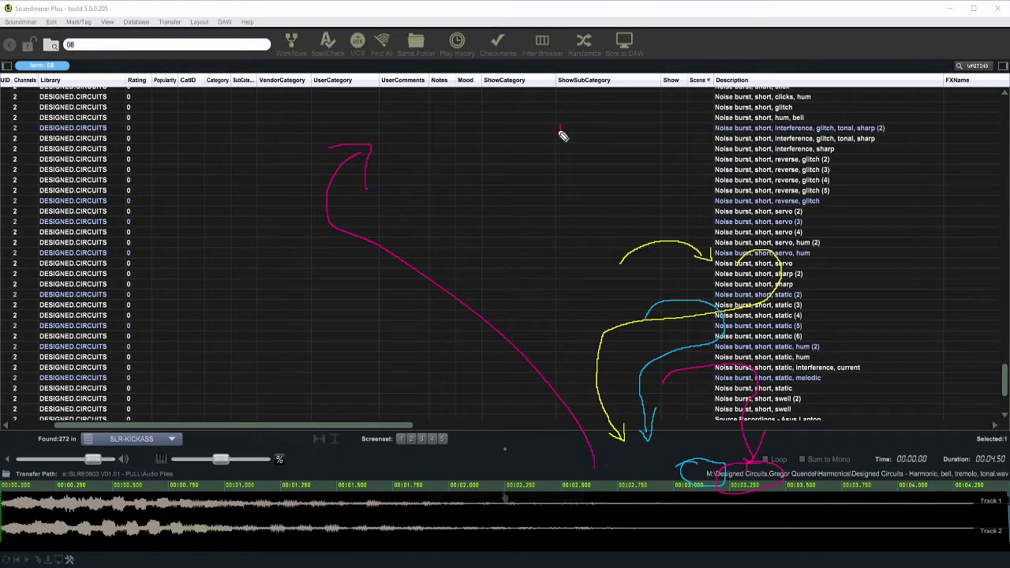
mouse_move(562, 135)
left_mouse_down()
mouse_move(570, 140)
mouse_move(590, 118)
left_mouse_up()
mouse_move(571, 131)
left_mouse_down()
mouse_move(591, 124)
mouse_move(598, 135)
mouse_move(620, 116)
left_mouse_up()
mouse_move(614, 118)
left_mouse_down()
mouse_move(615, 136)
mouse_move(661, 136)
mouse_move(669, 116)
mouse_move(682, 129)
mouse_move(670, 140)
left_mouse_up()
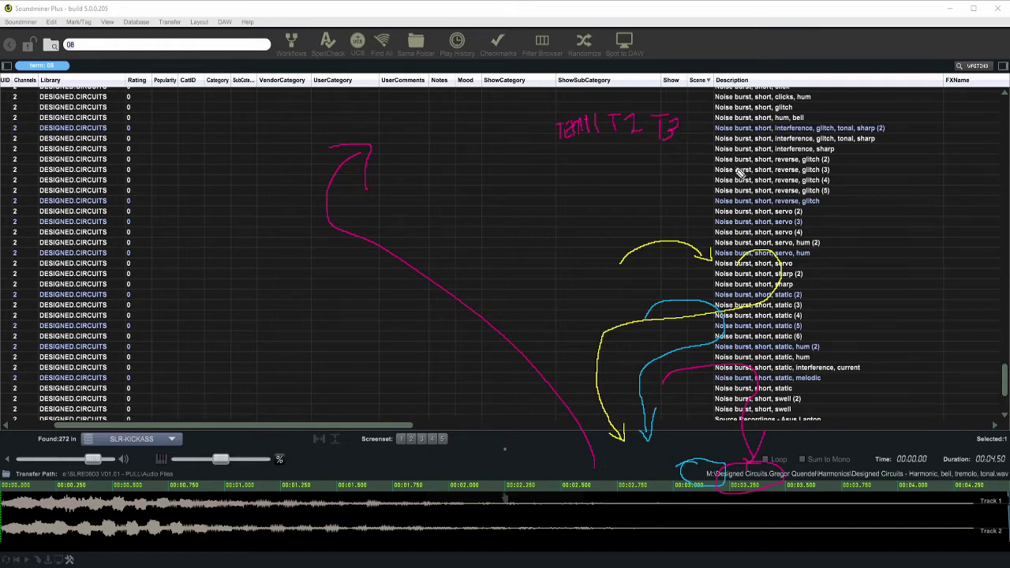
Return to the Workflow window and clear all pen annotations from the screen
key("alt+Tab")
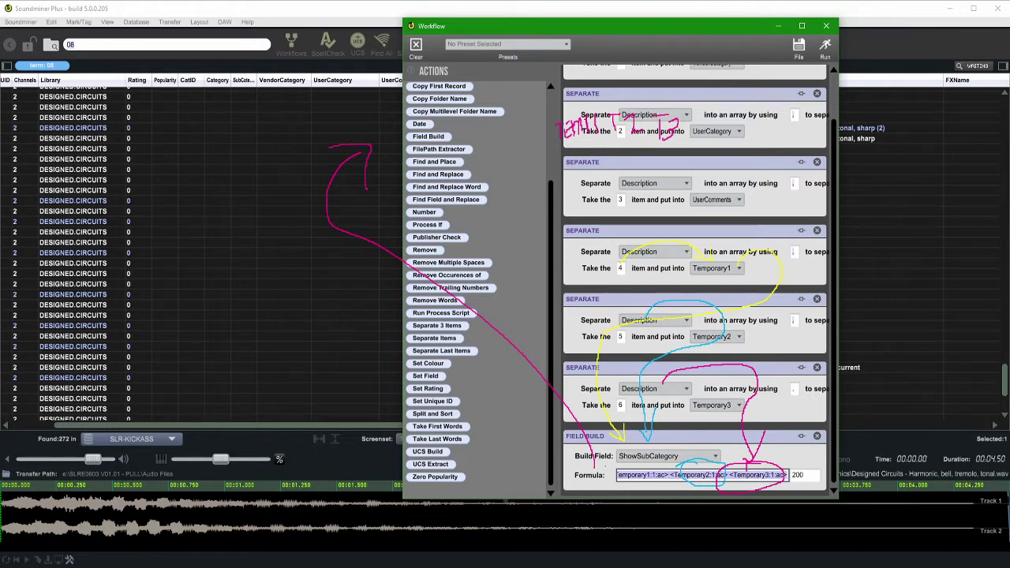
key("Escape")
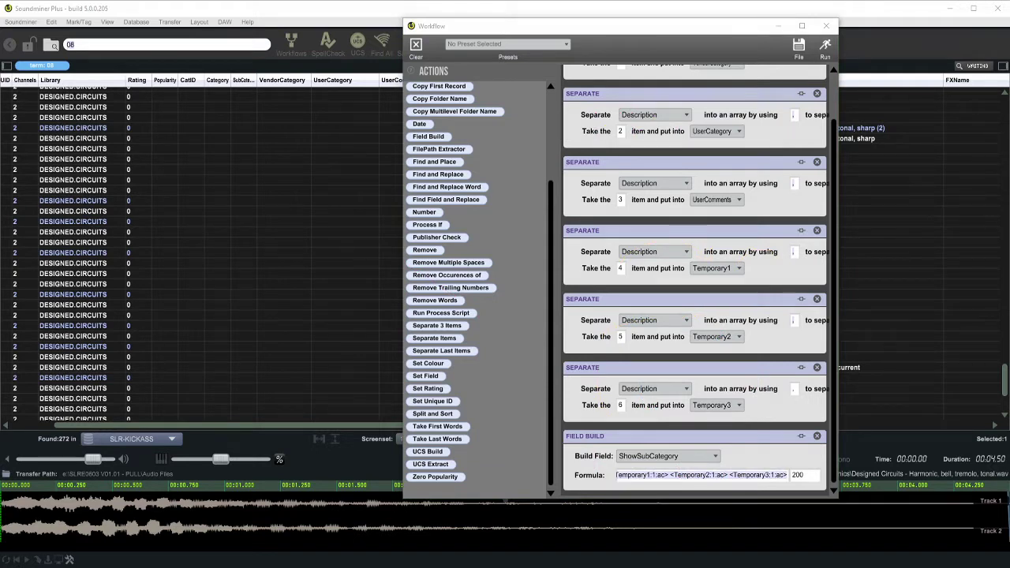
key("Escape")
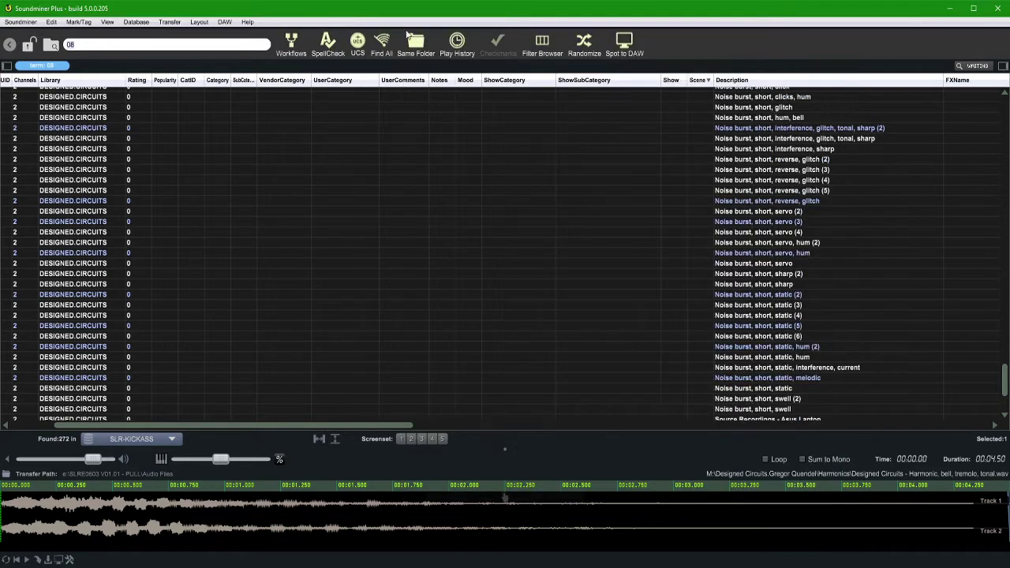
Select the record "Noise burst, short, interference, glitch, tonal, sharp (2)", then move and shorten the Workflow window to uncover its description
left_click(757, 129)
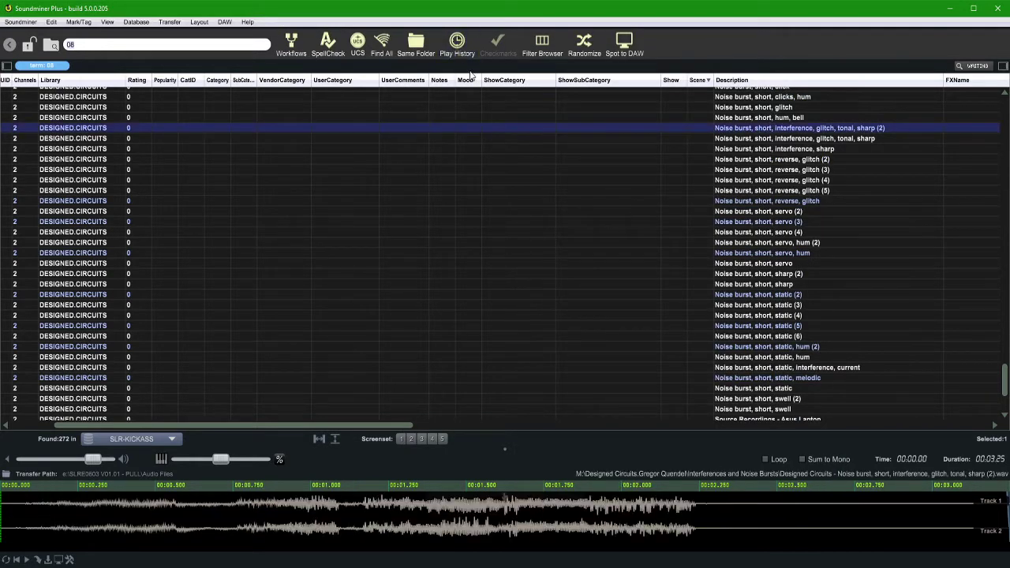
key("ctrl+w")
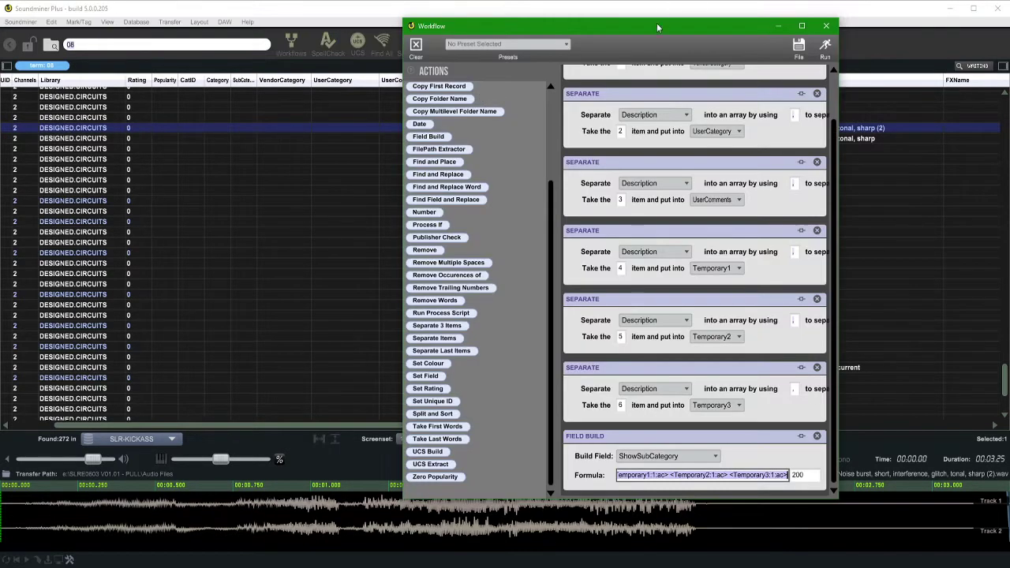
left_click_drag(656, 23, 256, 38)
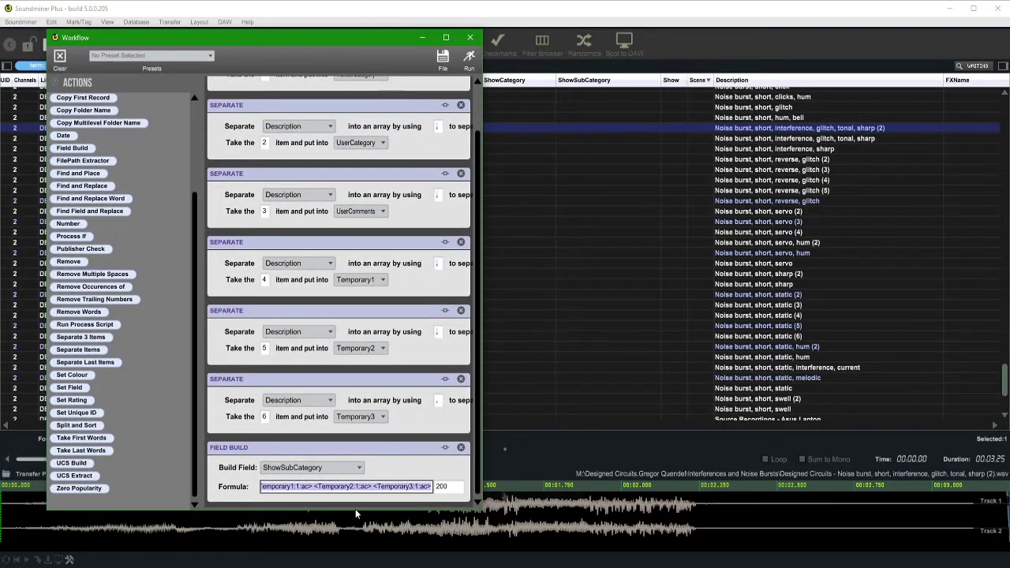
left_click_drag(363, 513, 362, 422)
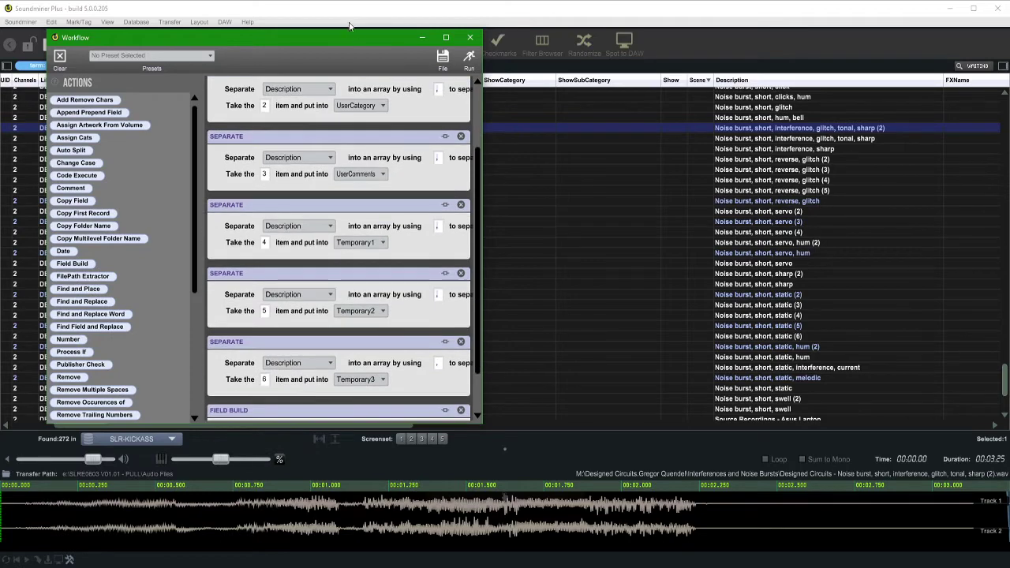
Move the Workflow window clear of the selected record's row and run the workflow on that record
left_click_drag(357, 38, 599, 186)
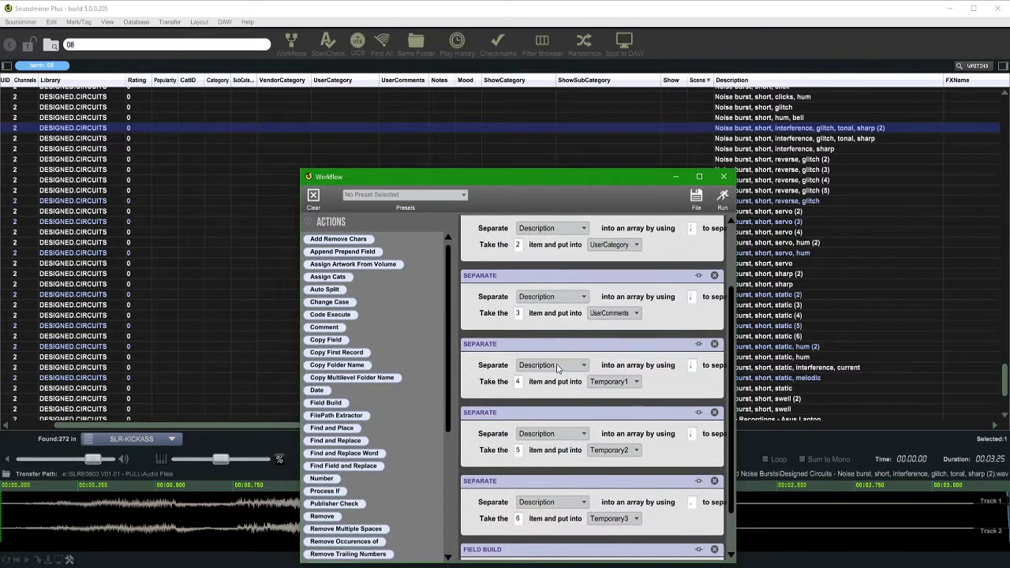
left_click(721, 197)
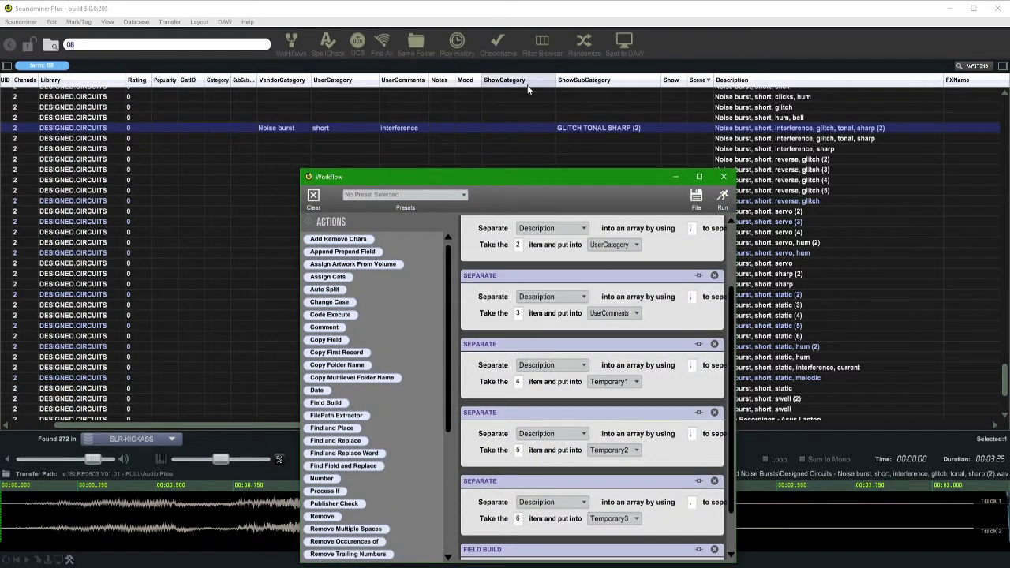
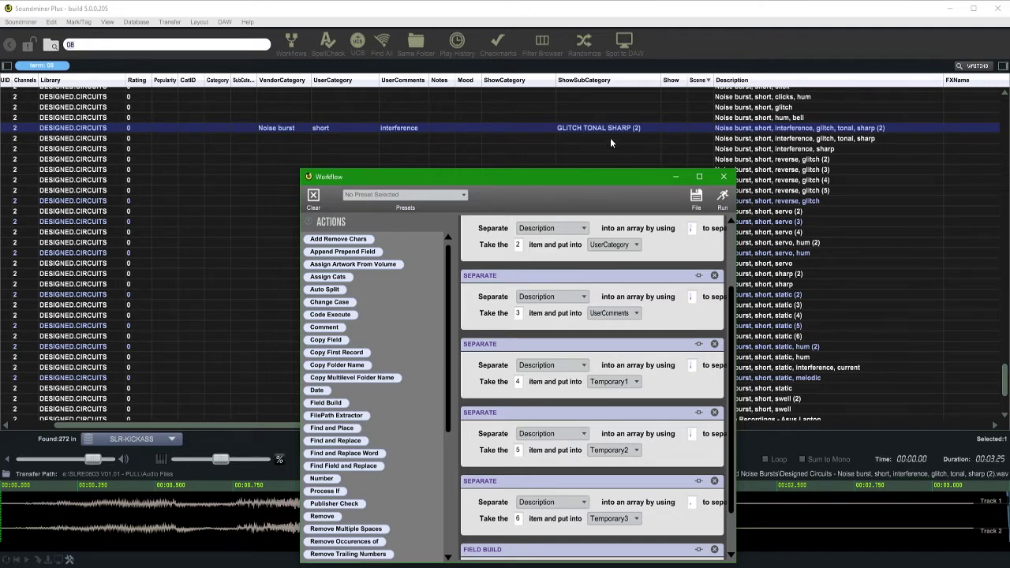
left_click_drag(503, 178, 704, 141)
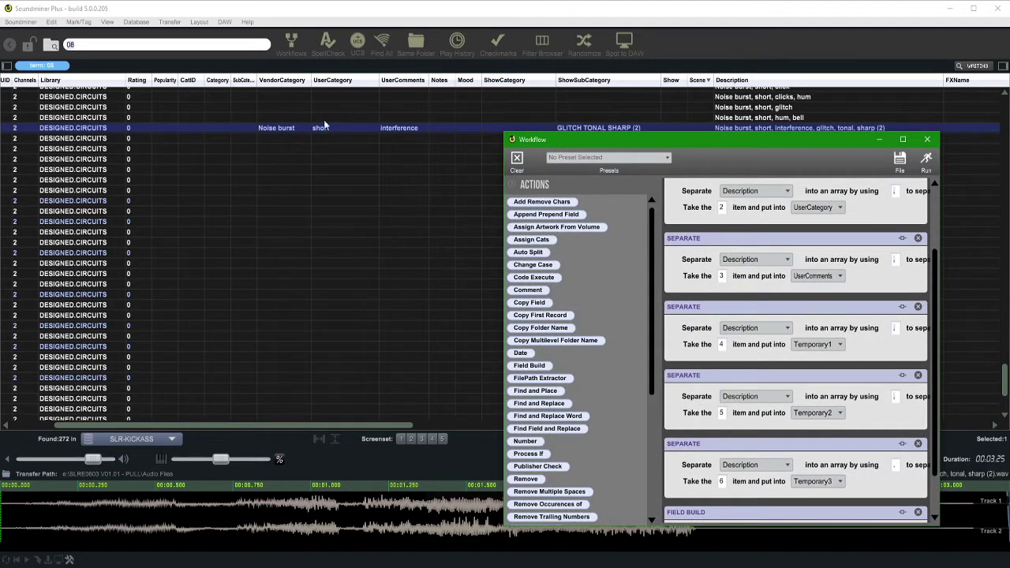
Add a Change Case action after the Field Build action, setting it to UPPERCASE for the VendorCategory field
scroll(819, 151, "down", 1)
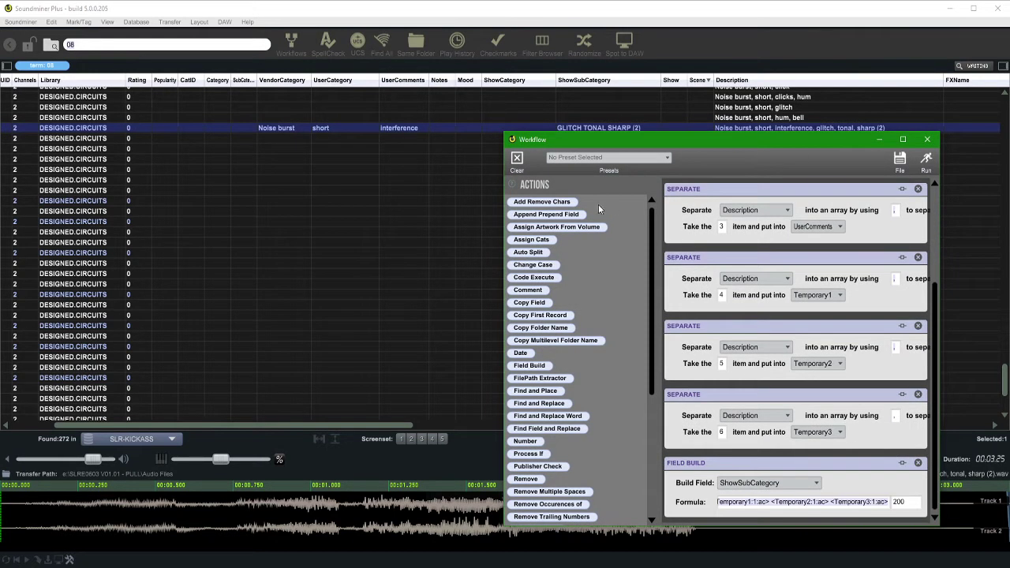
left_click_drag(524, 269, 777, 505)
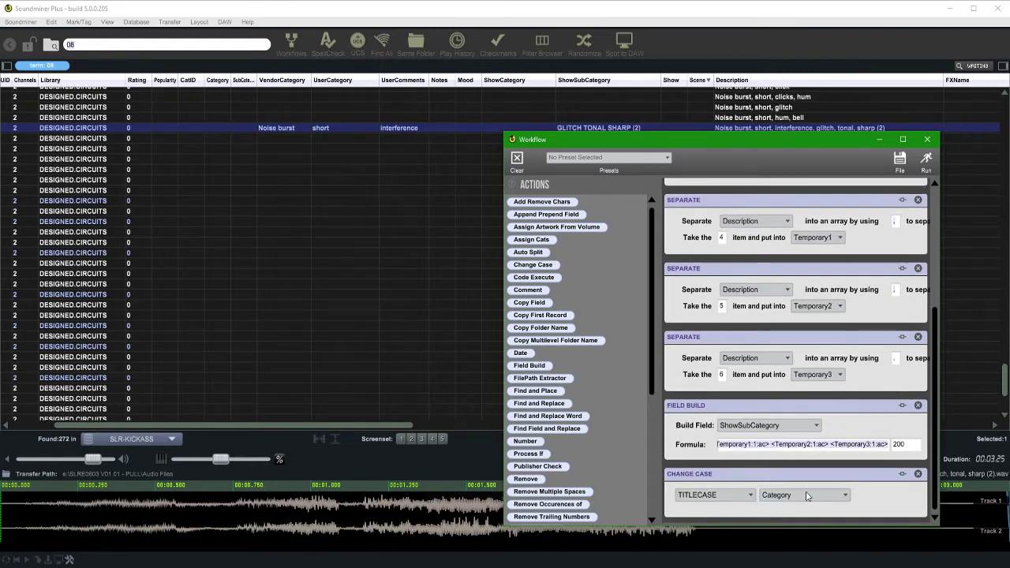
left_click(806, 496)
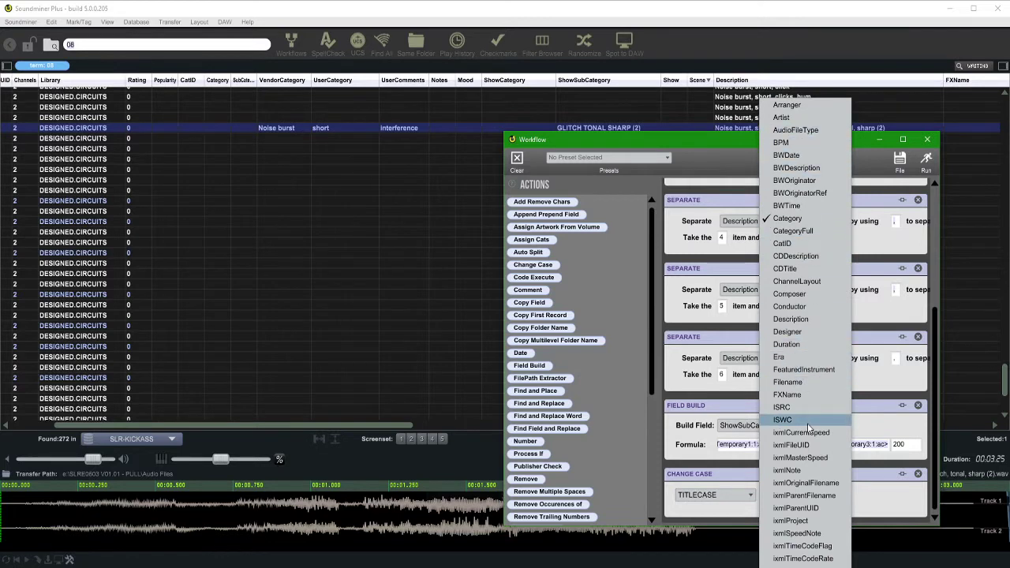
scroll(805, 448, "down", 3)
scroll(805, 448, "down", 5)
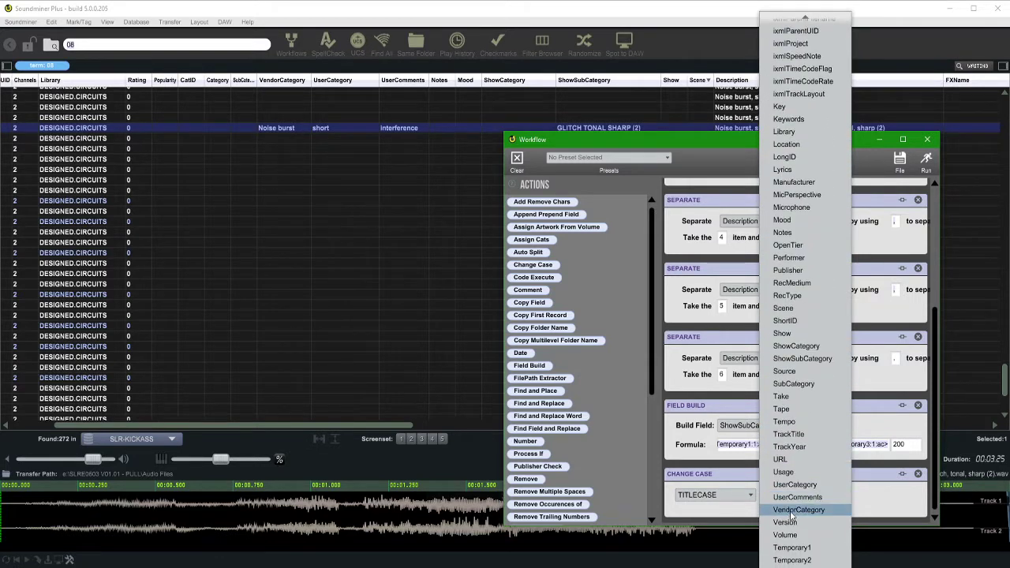
left_click(792, 514)
left_click(695, 495)
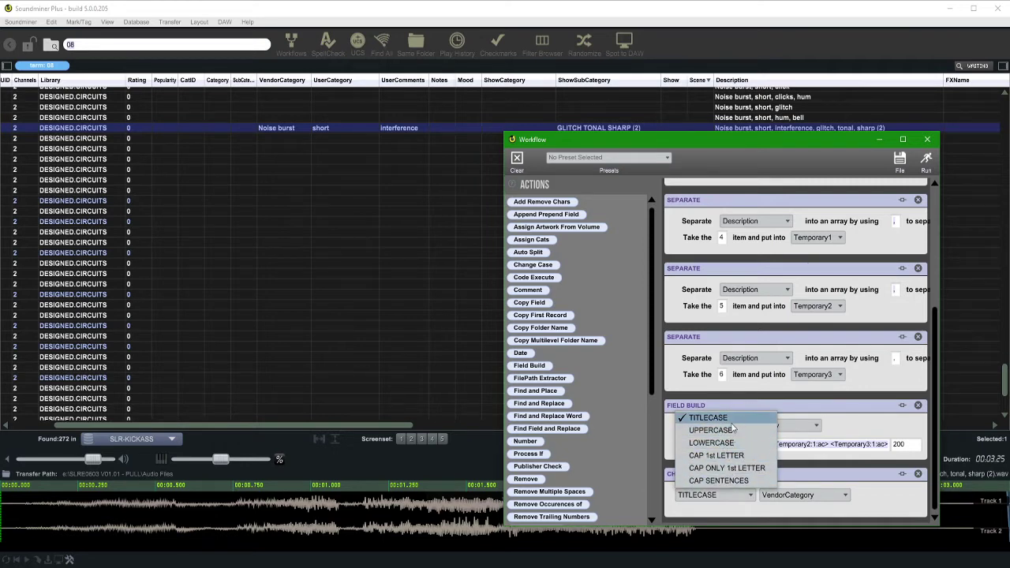
left_click(725, 436)
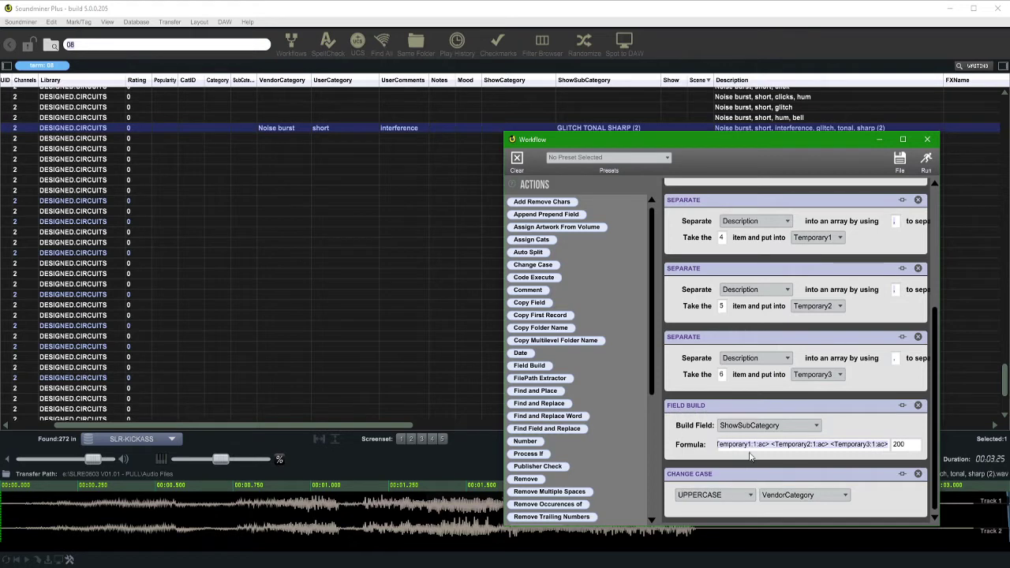
Duplicate the VendorCategory Change Case action and set the copy's field to UserCategory
right_click(750, 475)
left_click(699, 447)
left_click(798, 496)
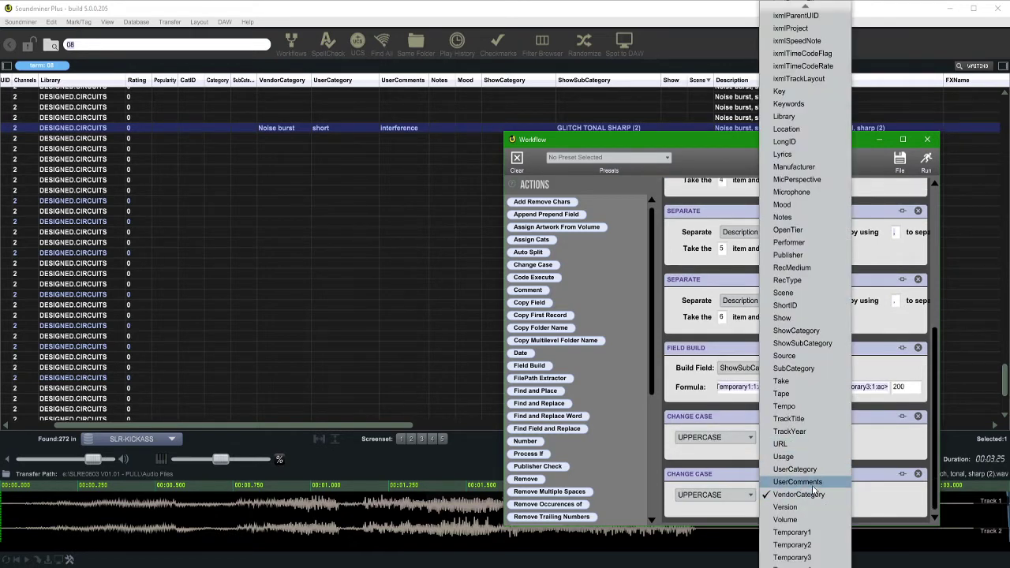
left_click(795, 469)
Duplicate the UserCategory Change Case action and set the copy's field to UserComments
right_click(815, 475)
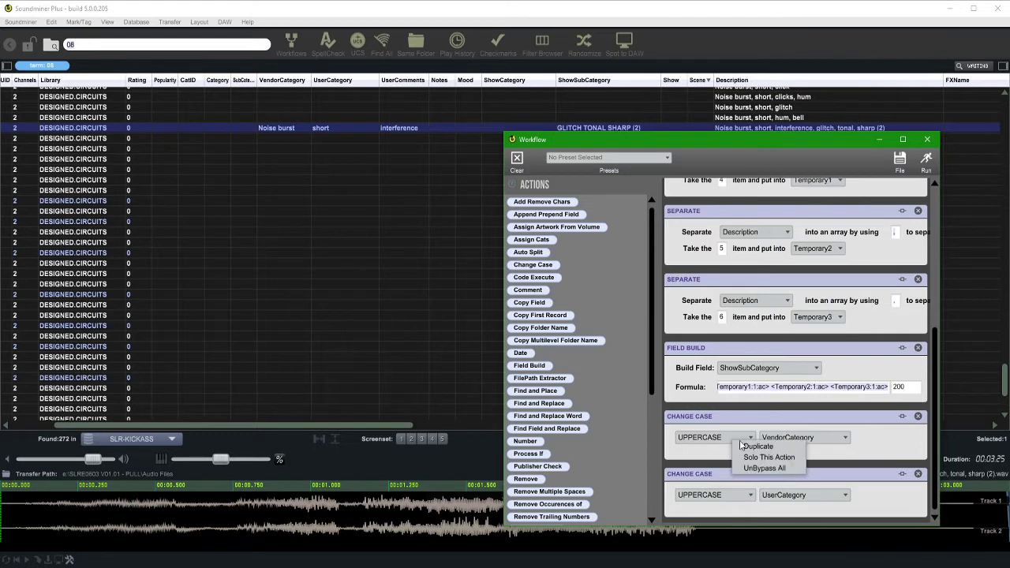
key("Escape")
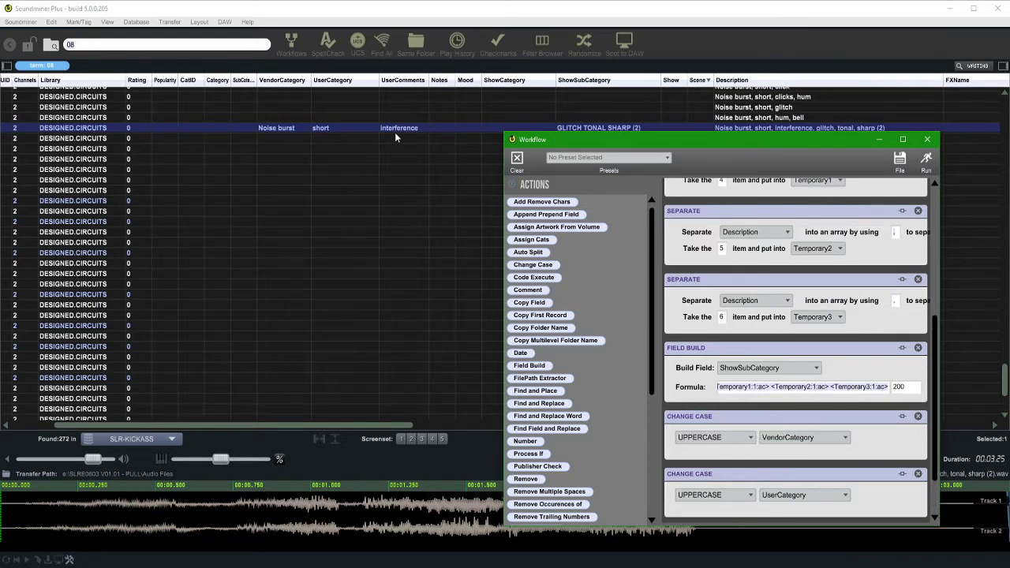
scroll(710, 332, "down", 2)
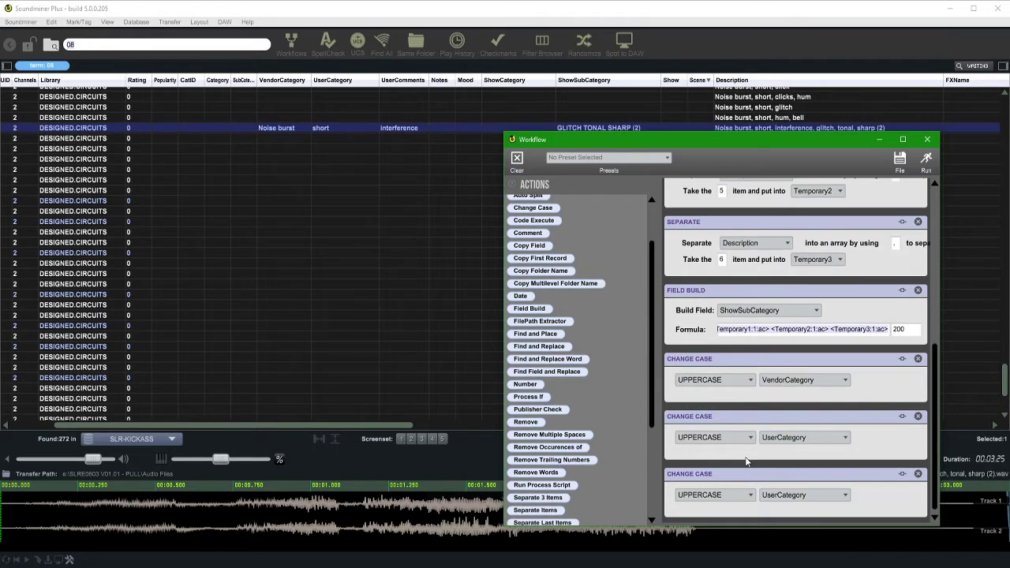
left_click(783, 495)
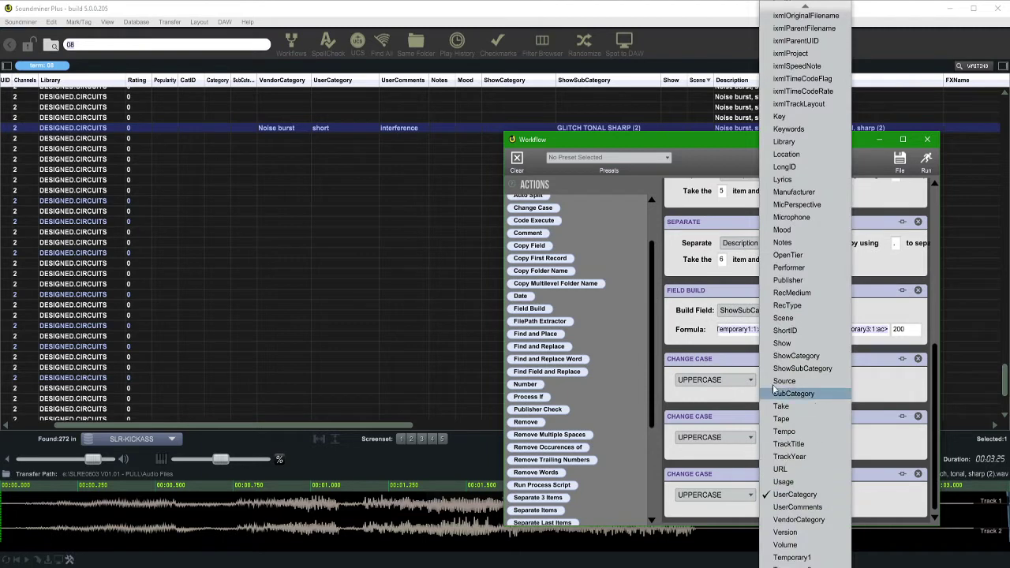
left_click(797, 507)
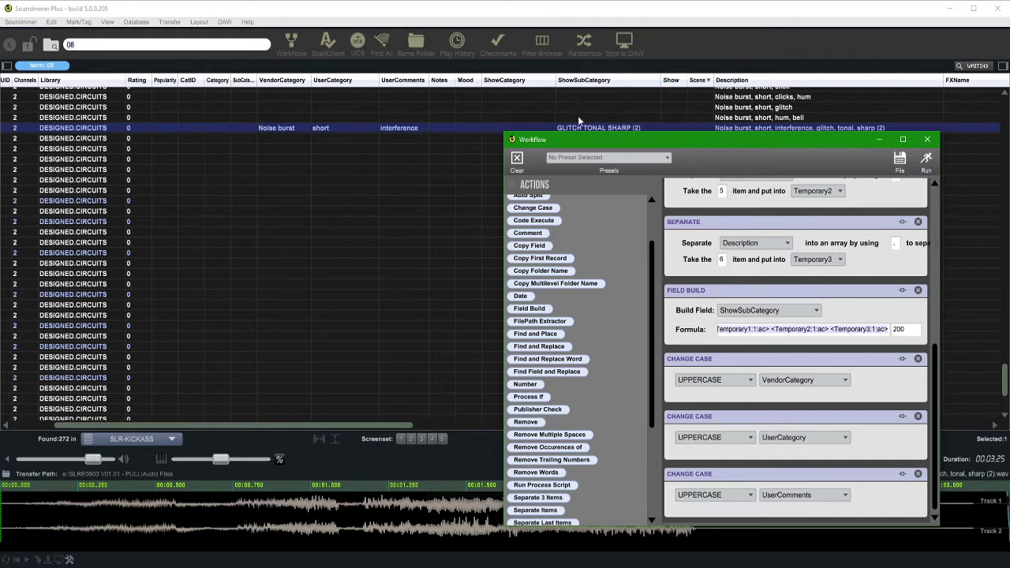
Reposition the Workflow window below the selected record and run the workflow with the three uppercase actions on it
left_click_drag(580, 140, 643, 86)
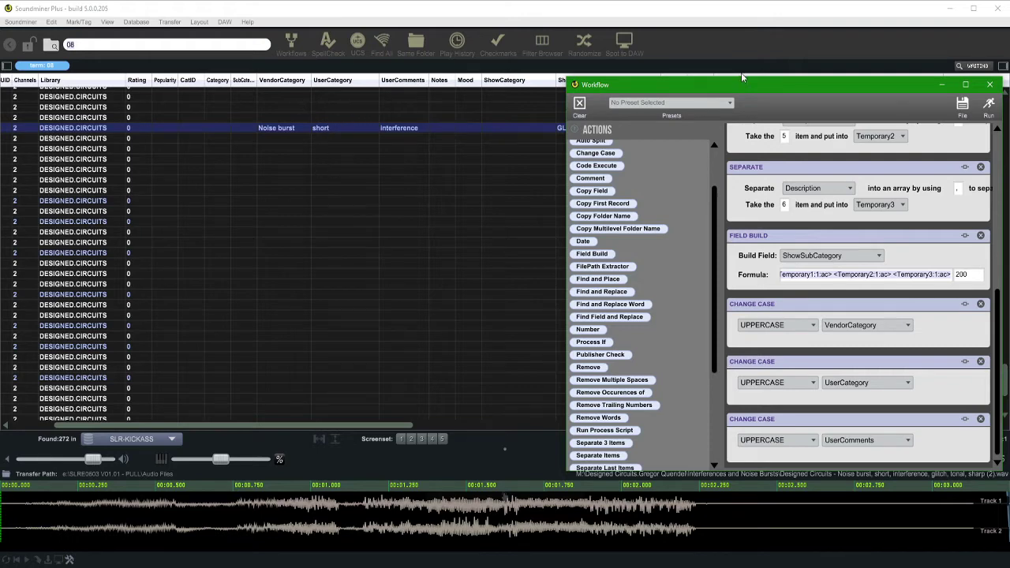
left_click_drag(741, 82, 590, 140)
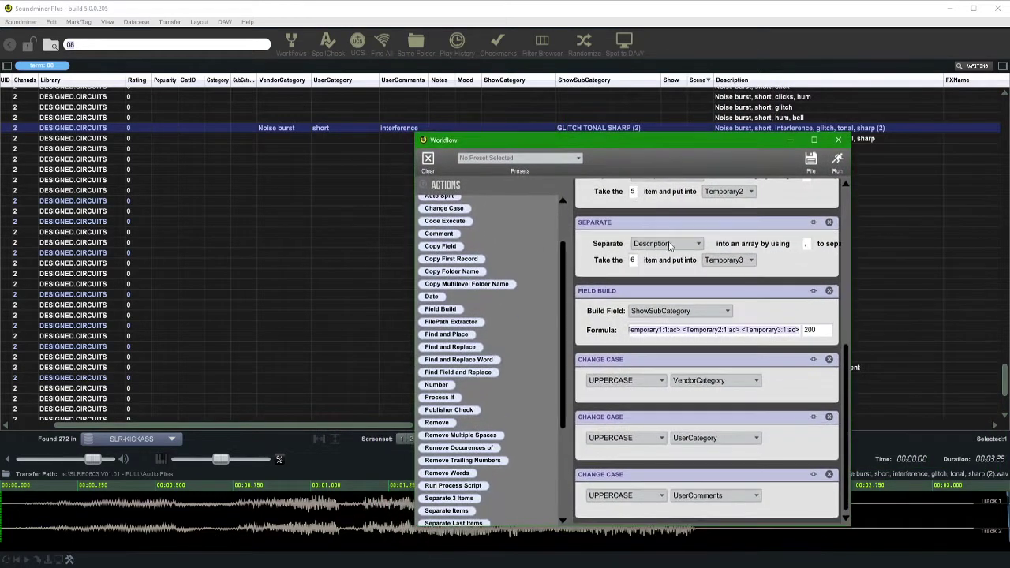
scroll(849, 407, "up", 3)
scroll(849, 407, "down", 3)
left_click_drag(662, 164, 657, 184)
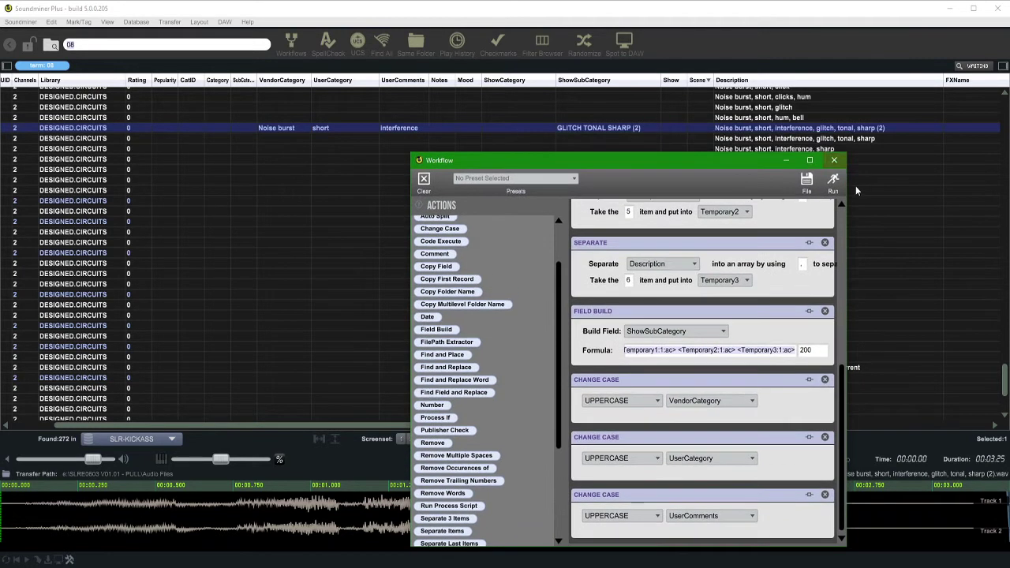
left_click(833, 182)
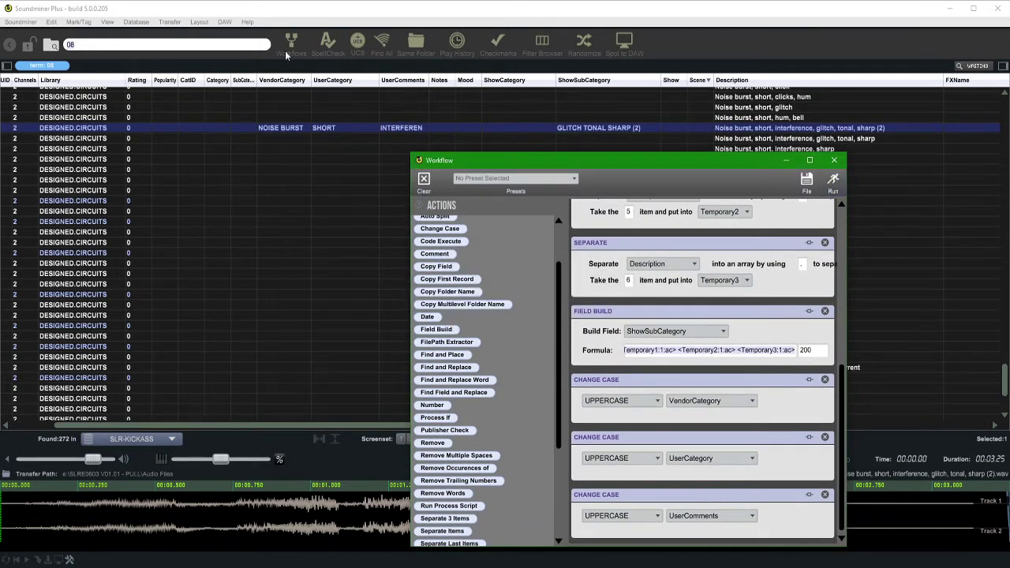
Switch to the main record list and widen the UserComments column to fit its full text
left_click(435, 74)
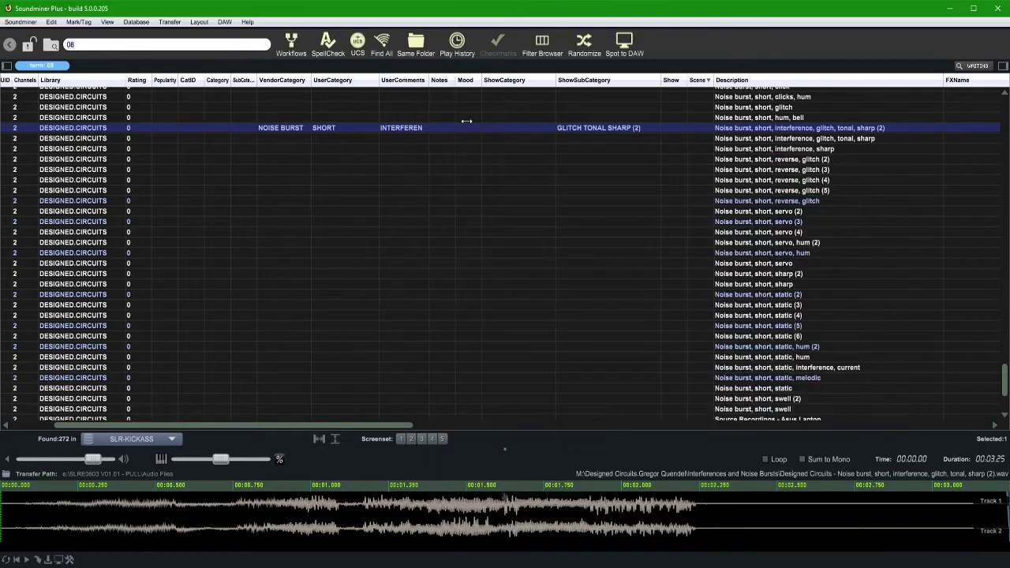
left_click_drag(428, 80, 451, 79)
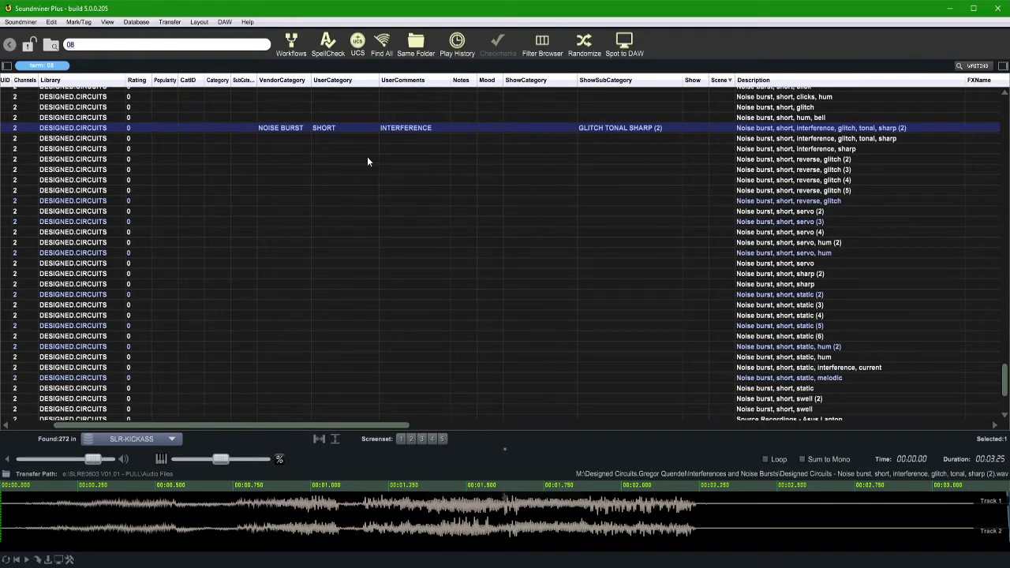
scroll(322, 168, "left", 3)
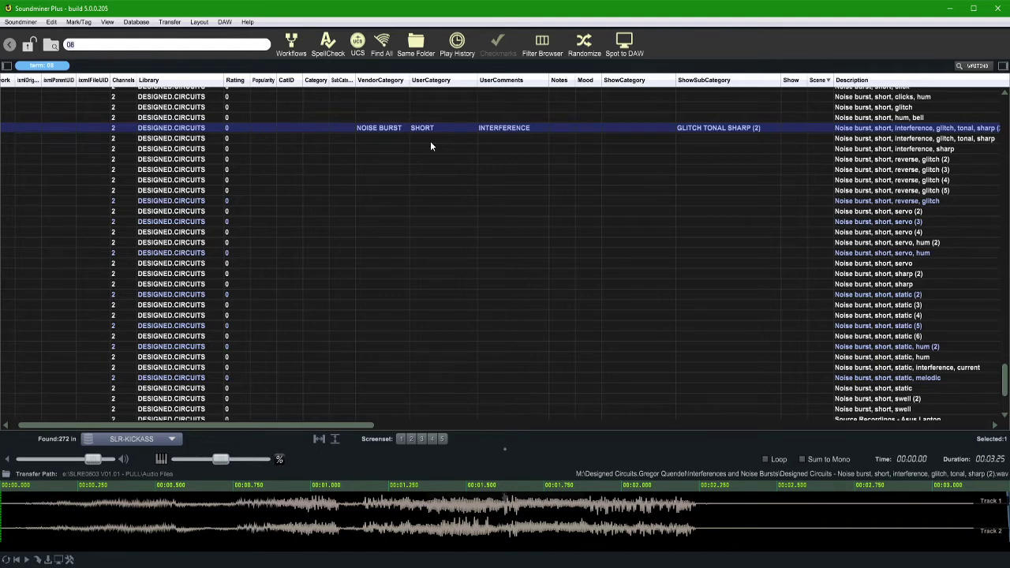
scroll(430, 142, "right", 3)
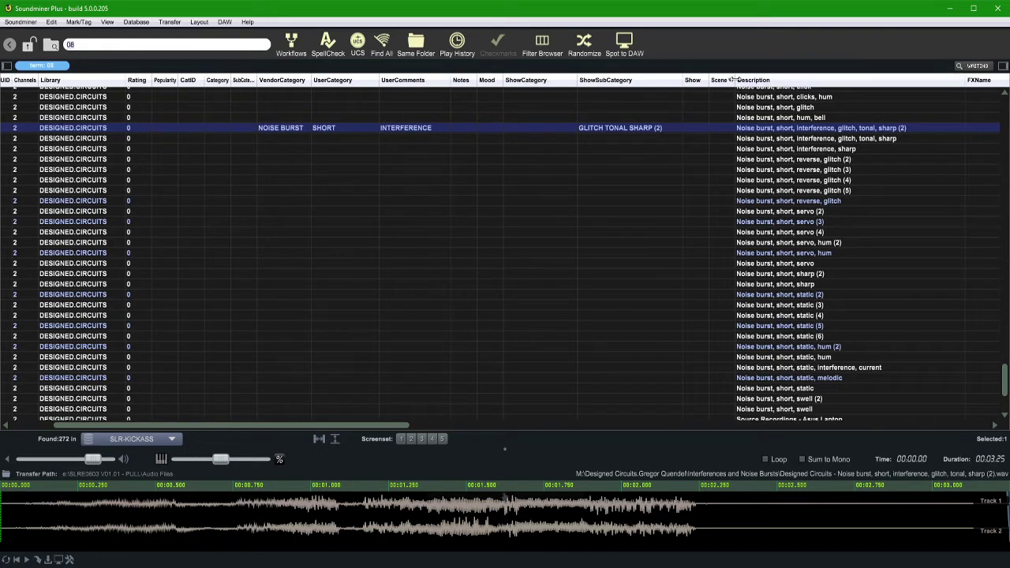
Widen the Scene and FXName columns in the record list
left_click_drag(734, 79, 816, 80)
scroll(777, 89, "right", 12)
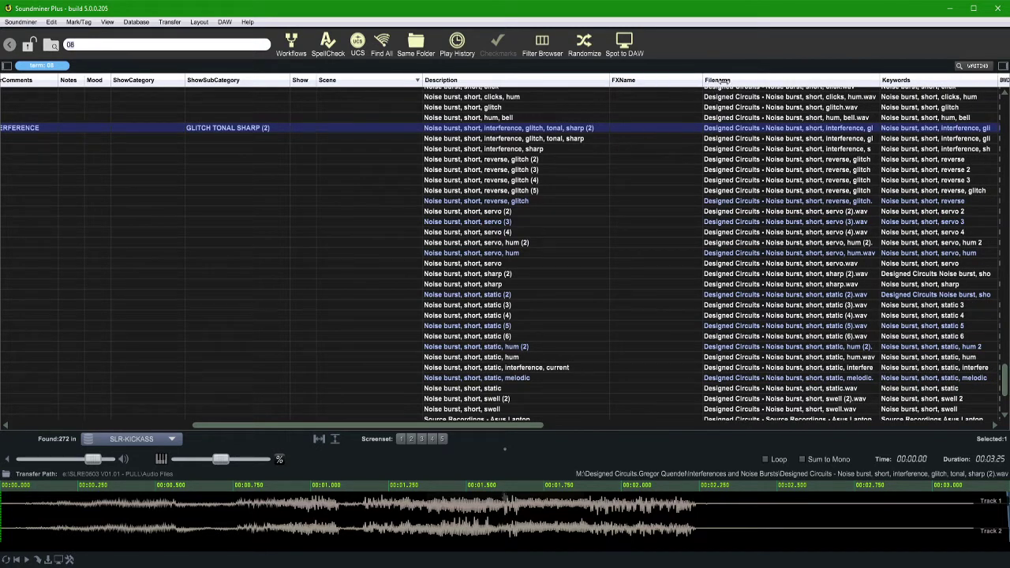
left_click_drag(721, 81, 724, 80)
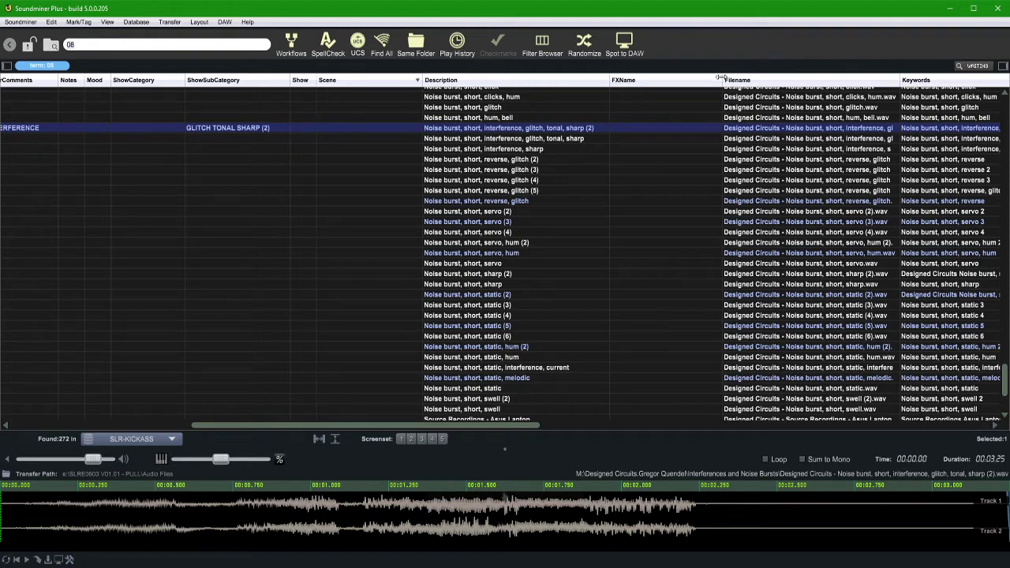
left_click_drag(719, 77, 745, 79)
scroll(716, 177, "right", 4)
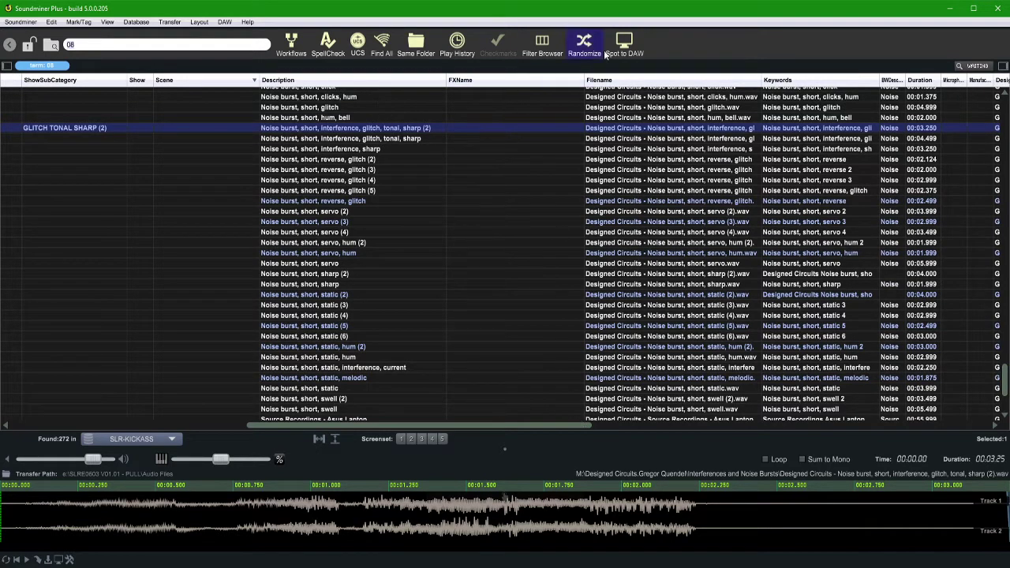
Select all records in the list, return to the Workflow window and run the workflow on them
key("super+1")
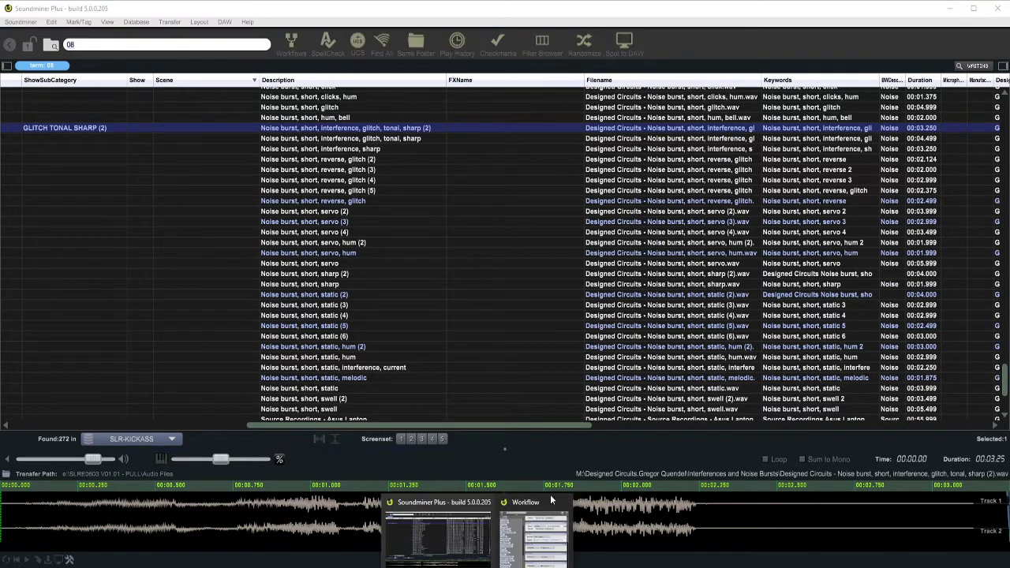
key("ctrl+a")
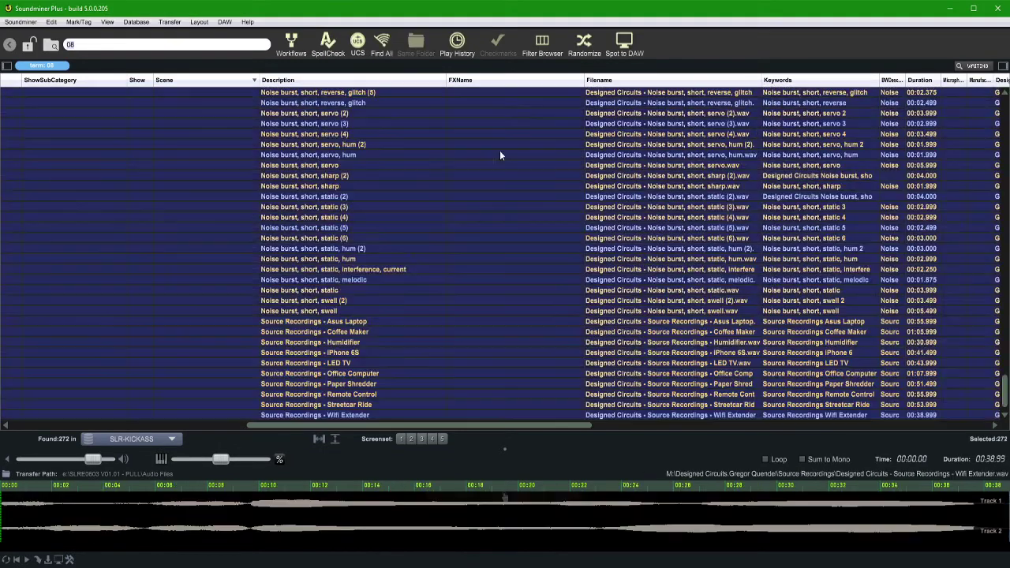
key("alt+Tab")
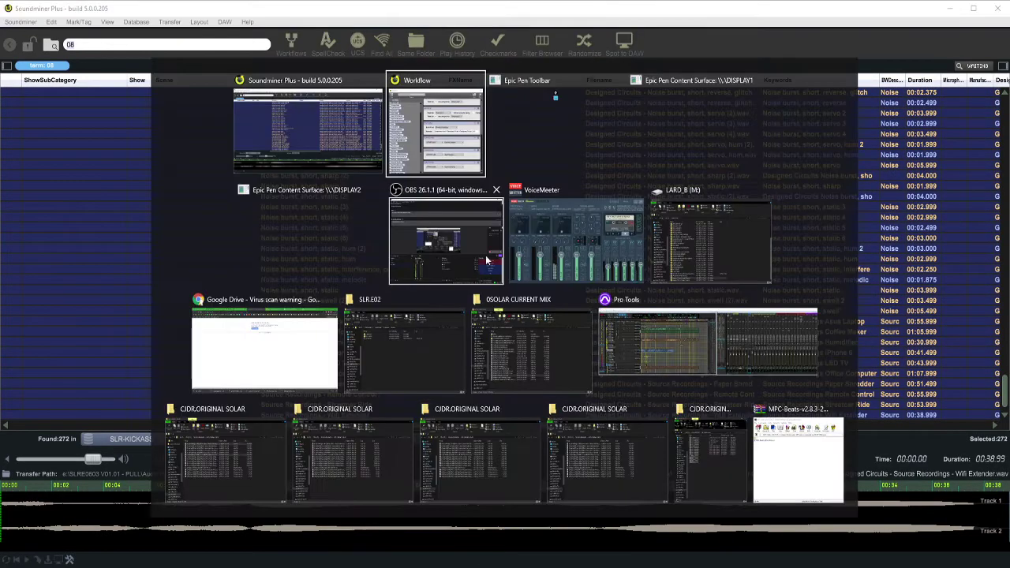
left_click(831, 186)
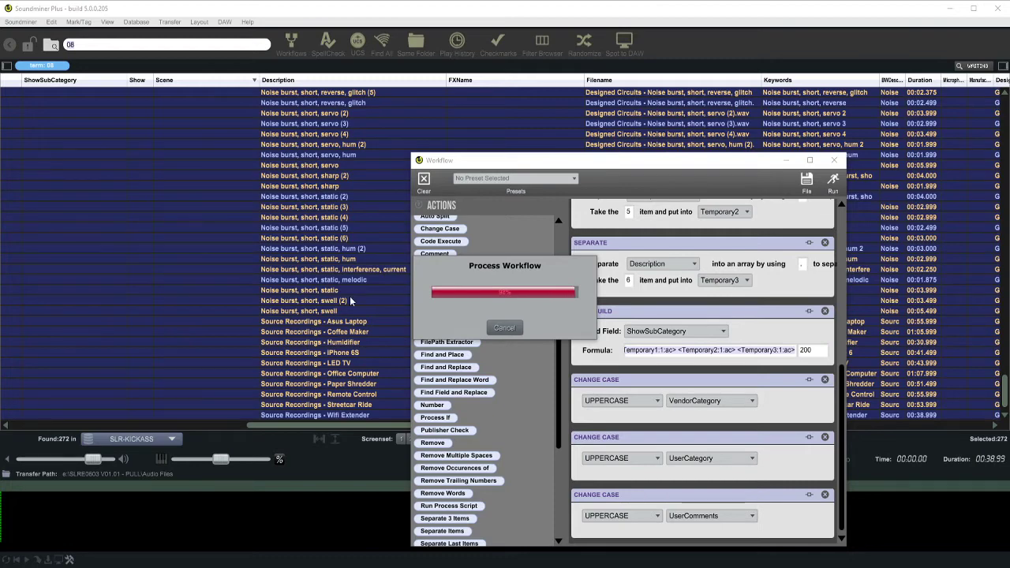
Move the Workflow window out of the way and examine the split category, comment and subcategory fields across the records
scroll(348, 296, "left", 10)
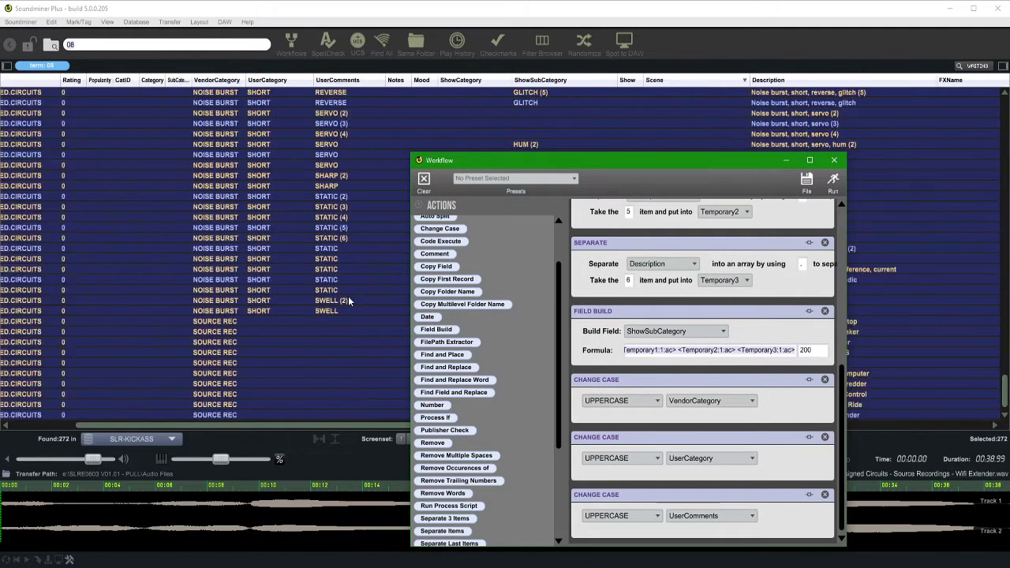
left_click_drag(558, 162, 705, 567)
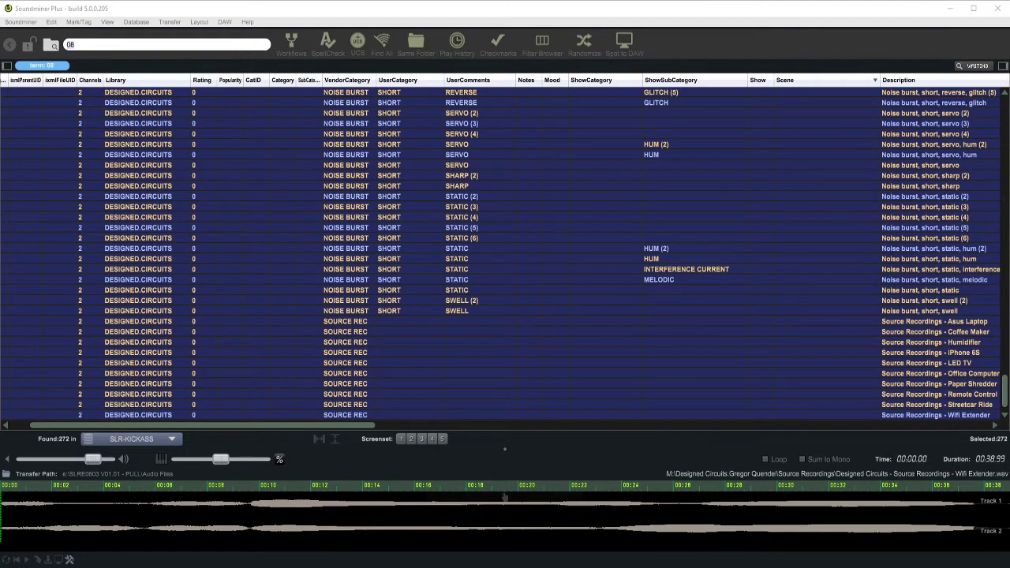
scroll(755, 291, "right", 5)
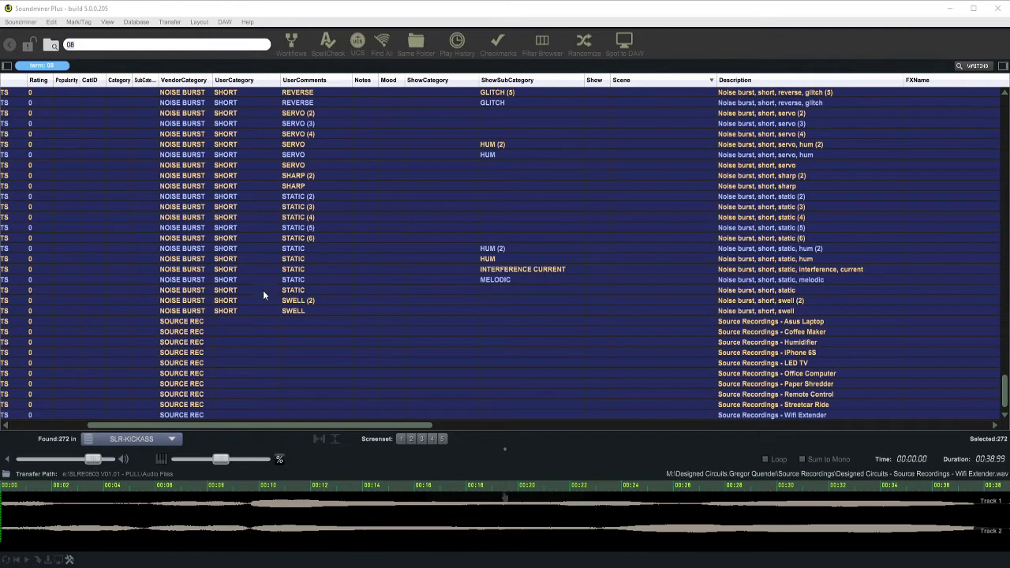
scroll(254, 288, "up", 10)
scroll(327, 276, "down", 10)
scroll(574, 332, "up", 10)
scroll(575, 330, "up", 15)
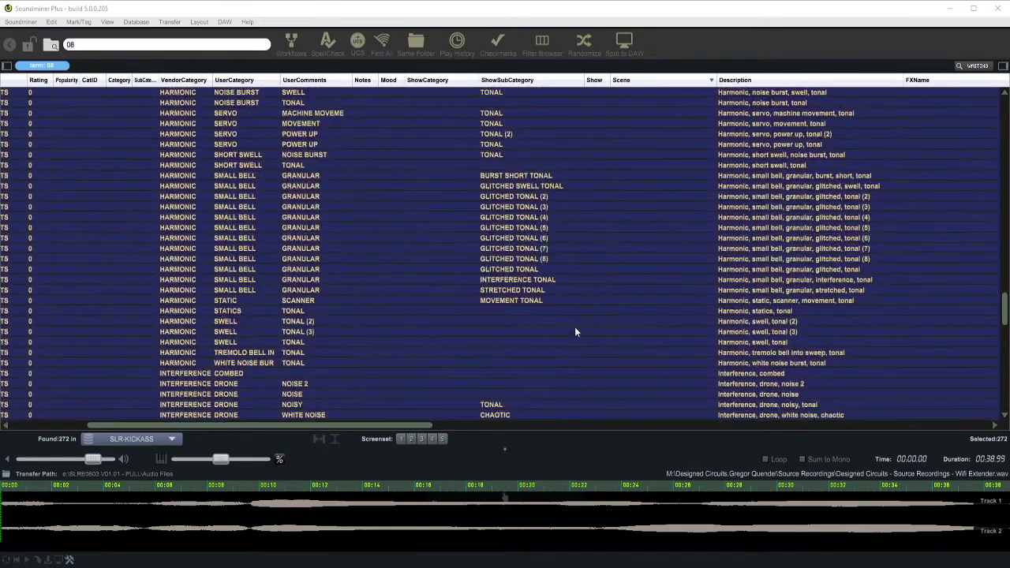
Select every record whose description starts with SFX and clear their VendorCategory field
scroll(311, 314, "up", 15)
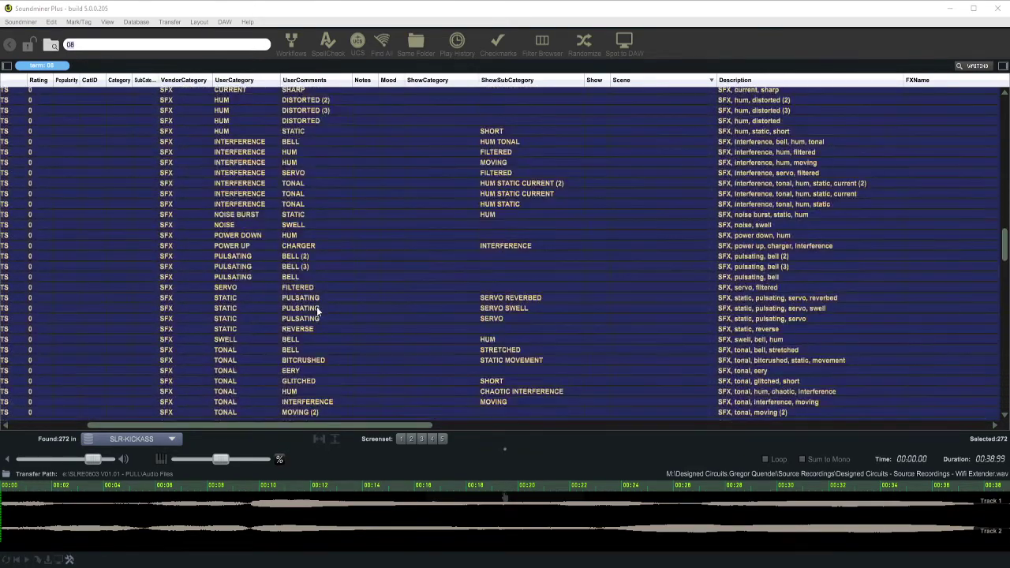
scroll(316, 313, "up", 3)
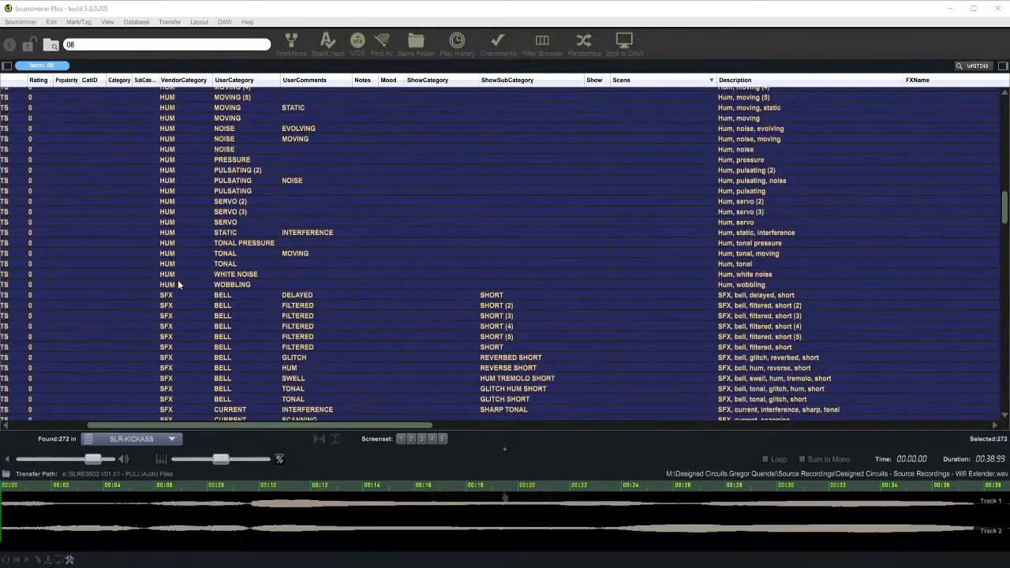
scroll(186, 284, "down", 4)
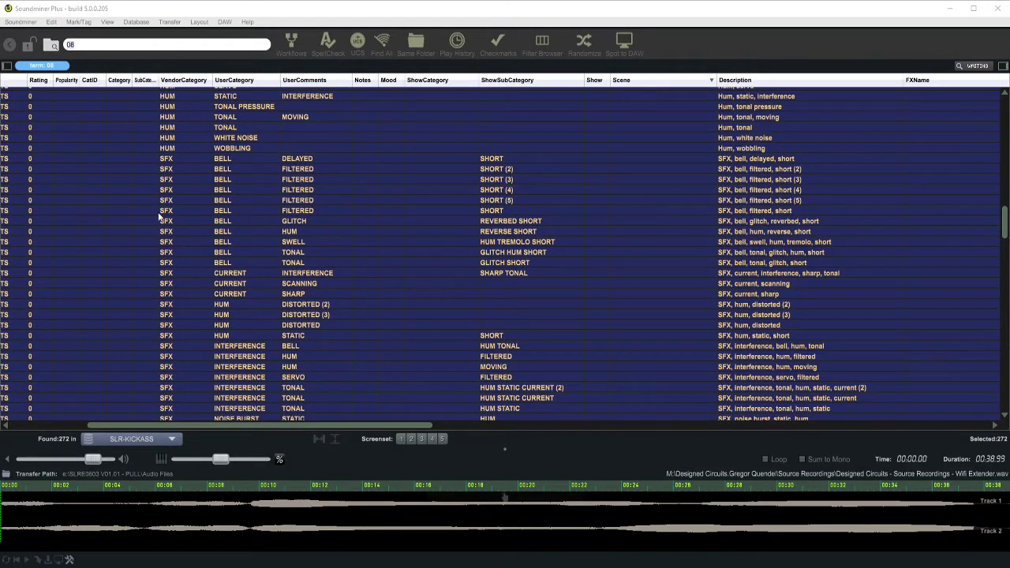
scroll(177, 260, "down", 7)
scroll(174, 257, "down", 6)
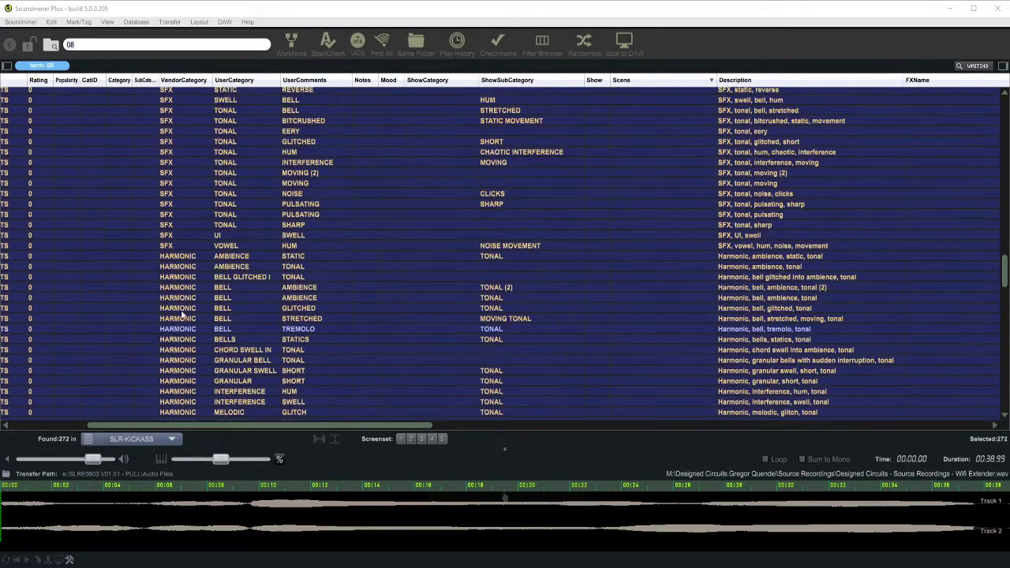
left_click(174, 242)
scroll(179, 198, "up", 7)
scroll(183, 116, "up", 7)
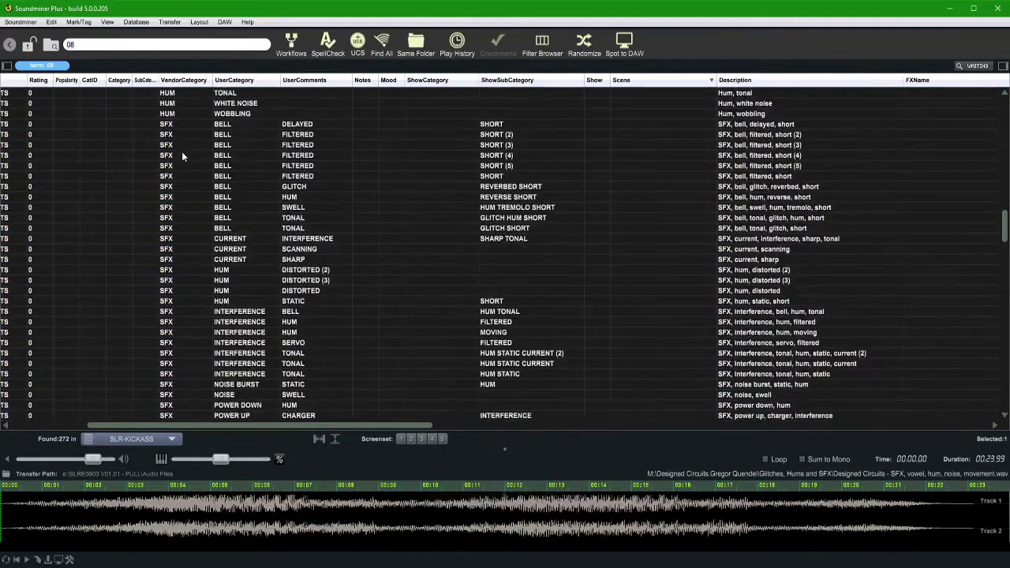
left_click(182, 192, "shift")
double_click(177, 213)
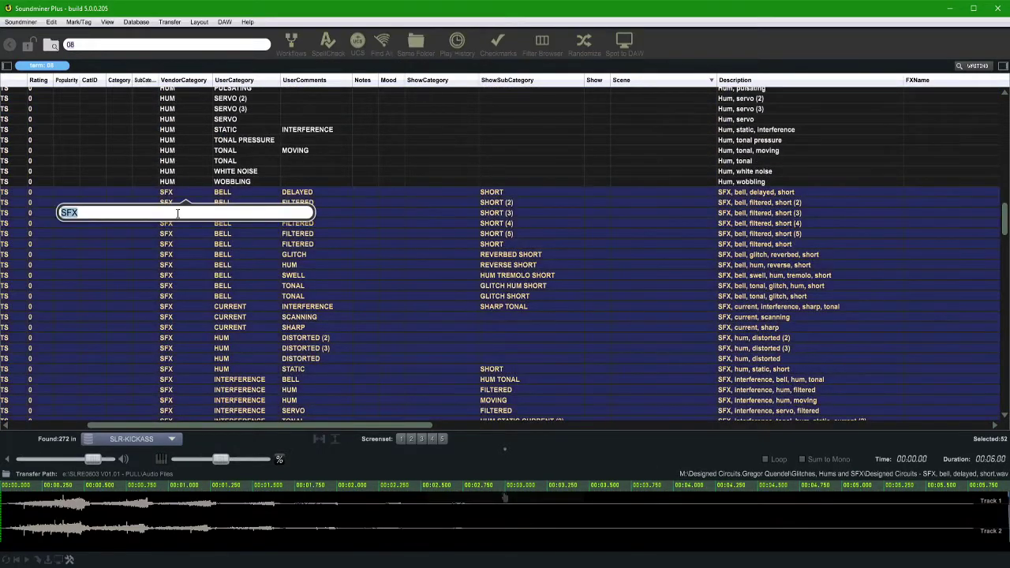
key("BackSpace")
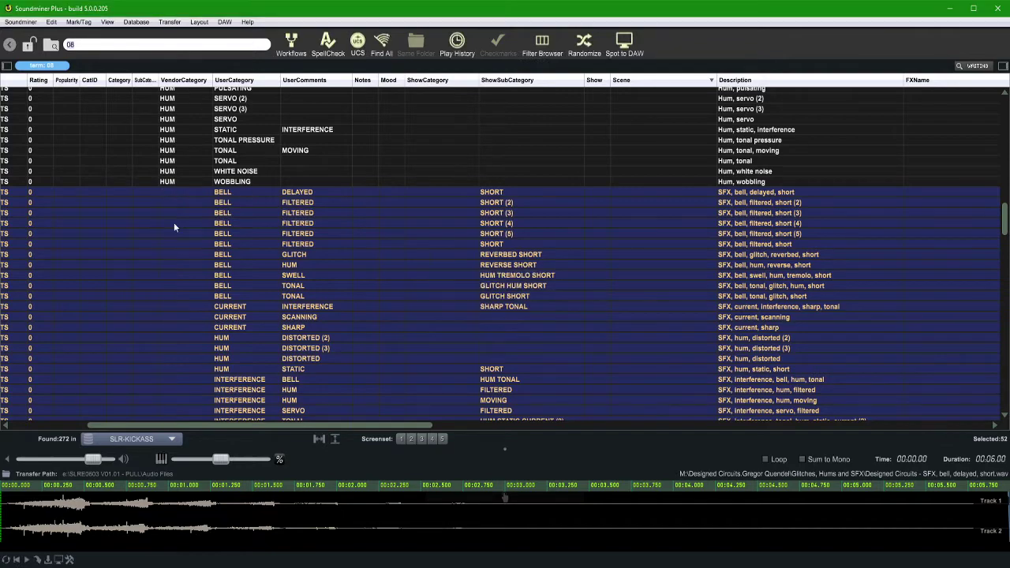
Reselect the full block of SFX records, from "SFX, bell, delayed, short" to "SFX, vowel, hum, noise, movement"
scroll(191, 205, "down", 15)
scroll(180, 318, "down", 20)
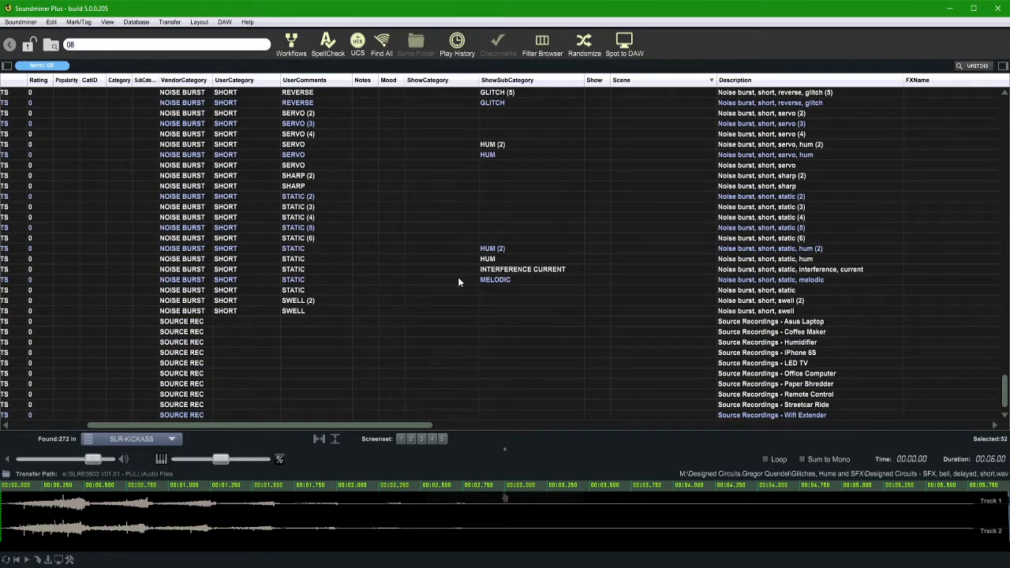
scroll(457, 281, "up", 20)
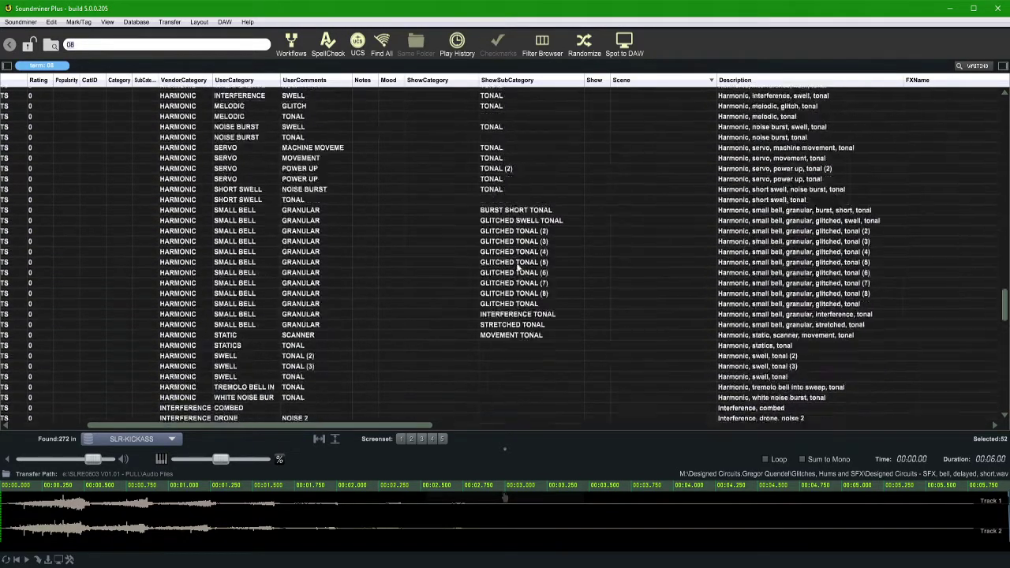
scroll(518, 269, "up", 4)
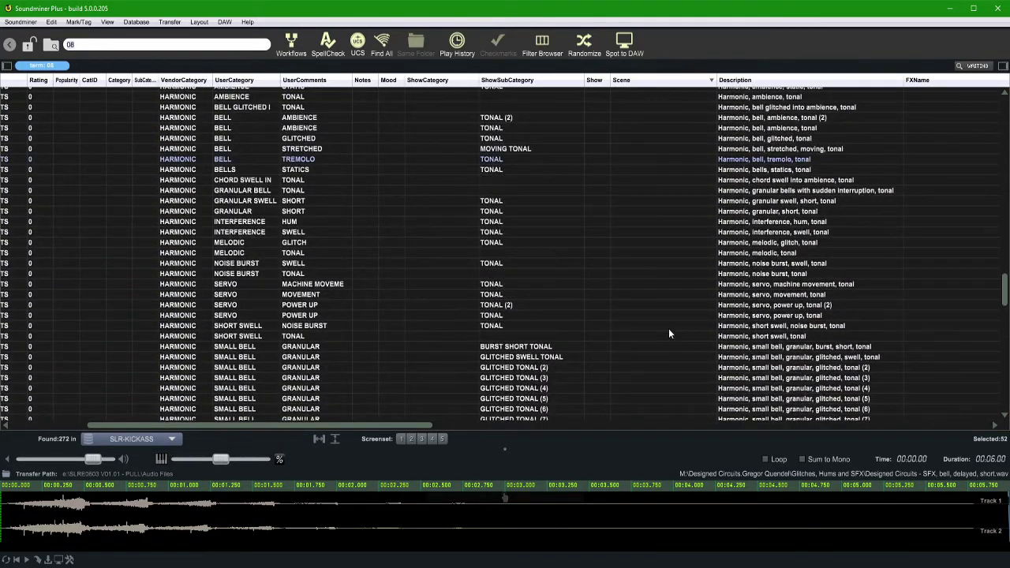
scroll(271, 160, "up", 13)
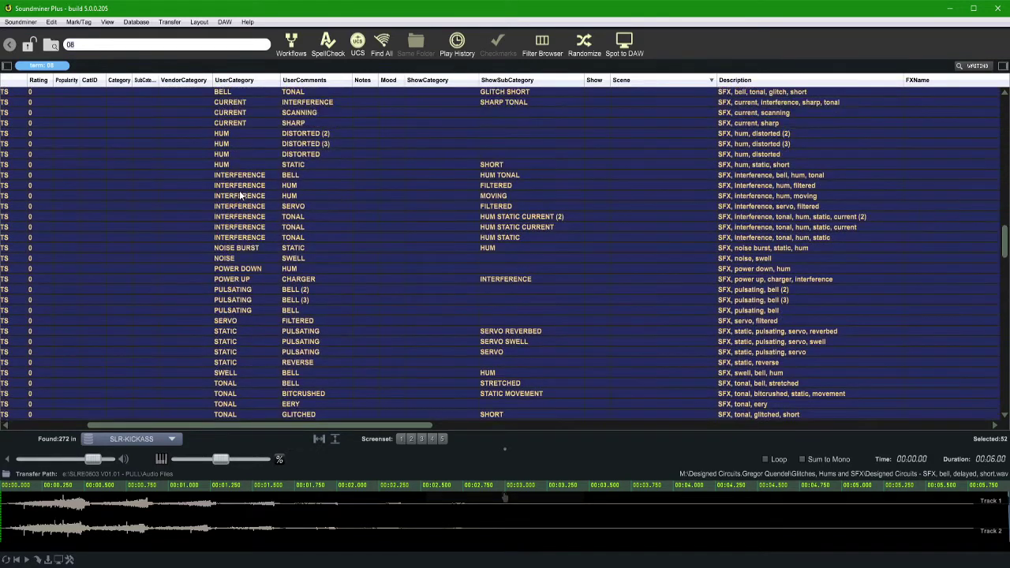
scroll(235, 181, "up", 5)
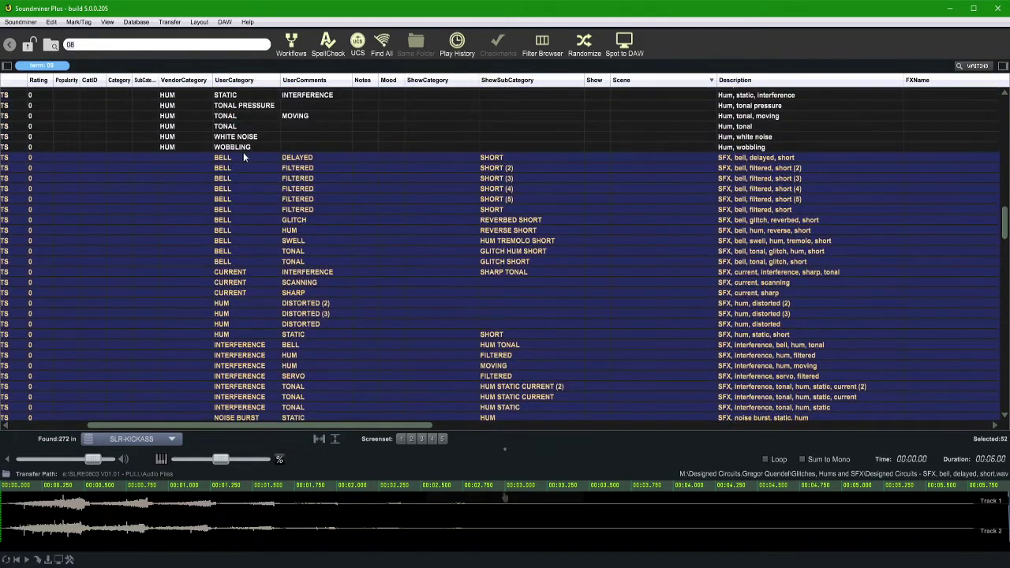
left_click(243, 157)
scroll(249, 313, "down", 14)
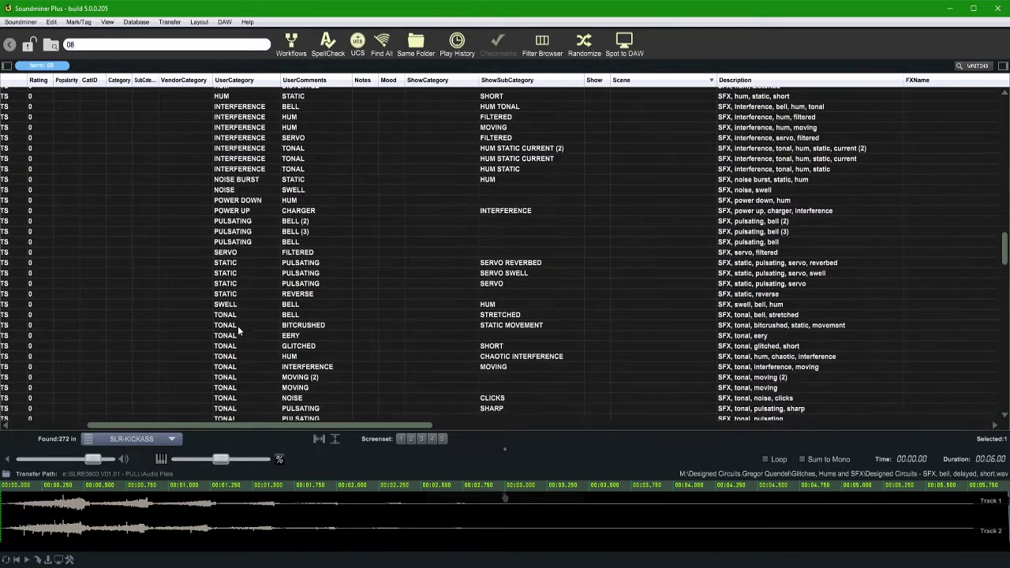
left_click(237, 281, "shift")
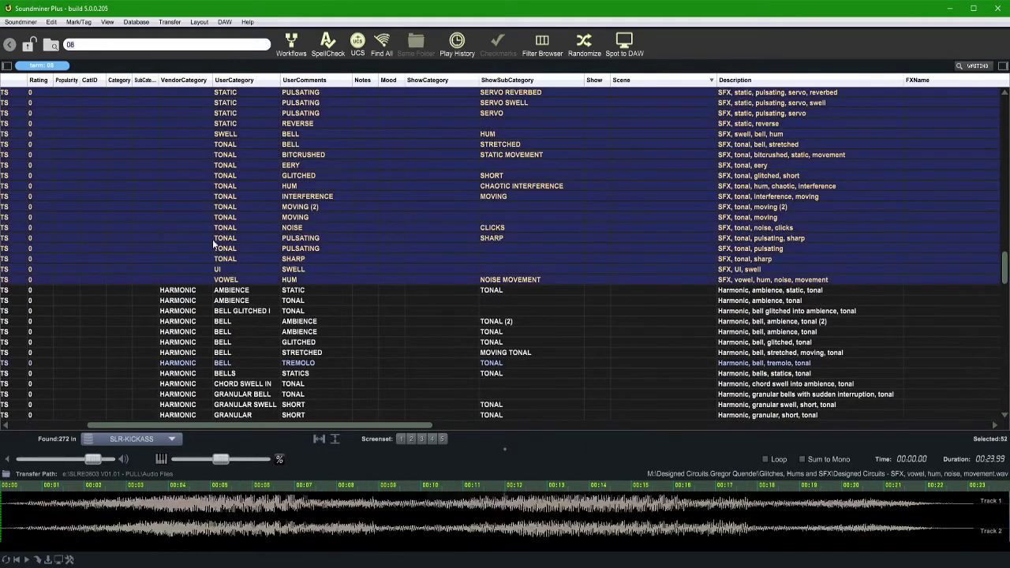
scroll(219, 244, "up", 9)
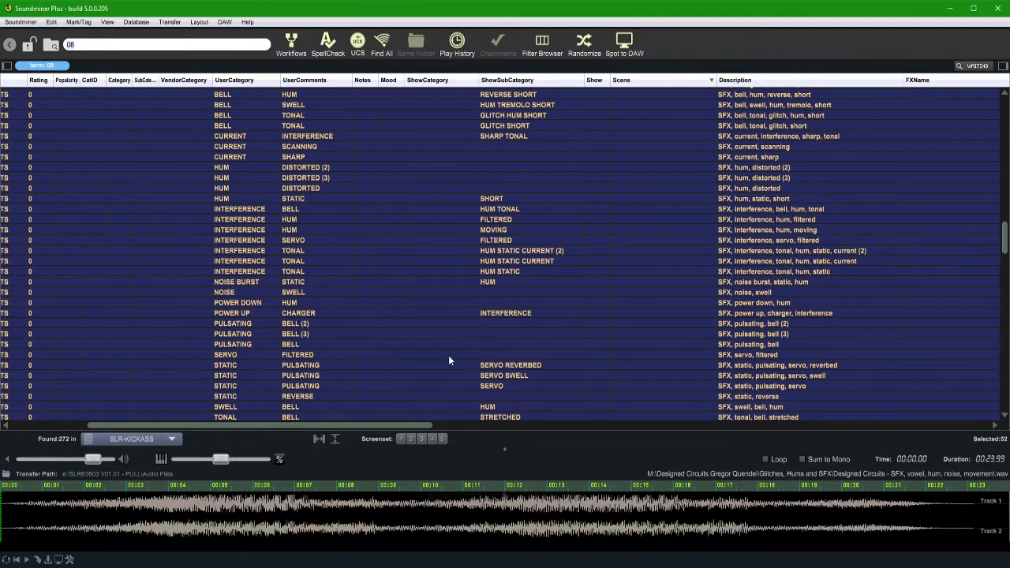
scroll(470, 308, "down", 5)
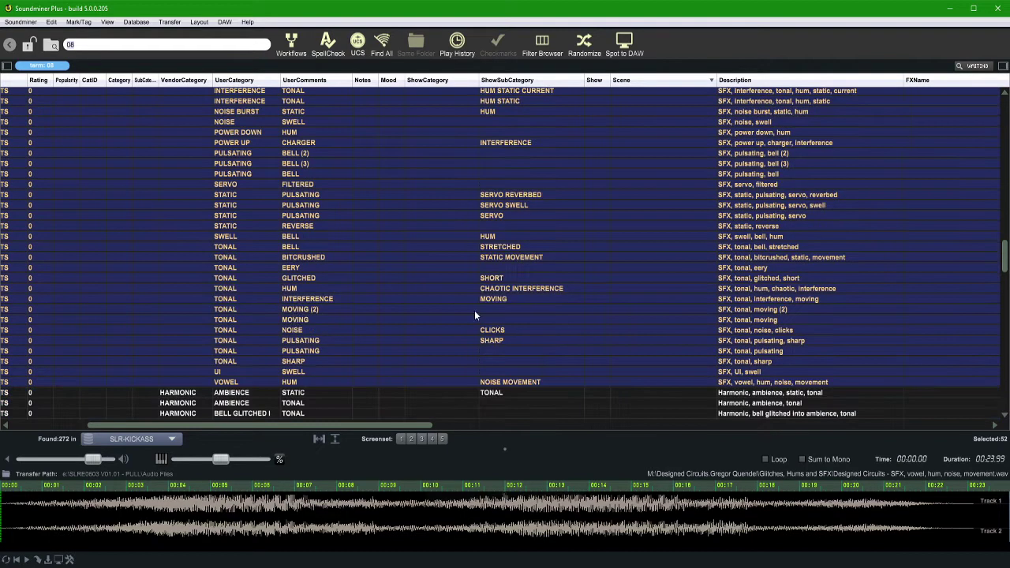
left_click(269, 390)
scroll(321, 101, "up", 12)
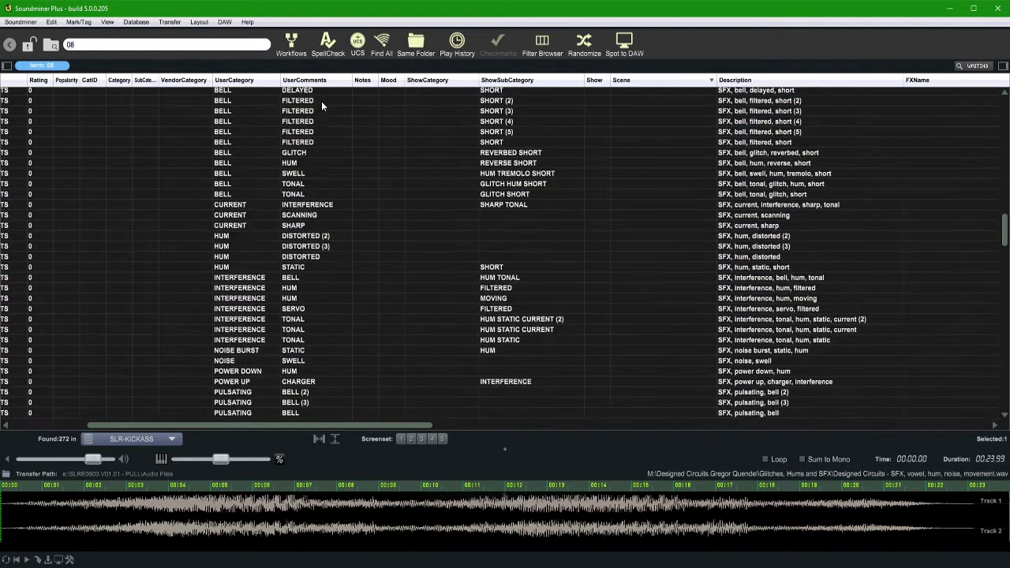
left_click(241, 228)
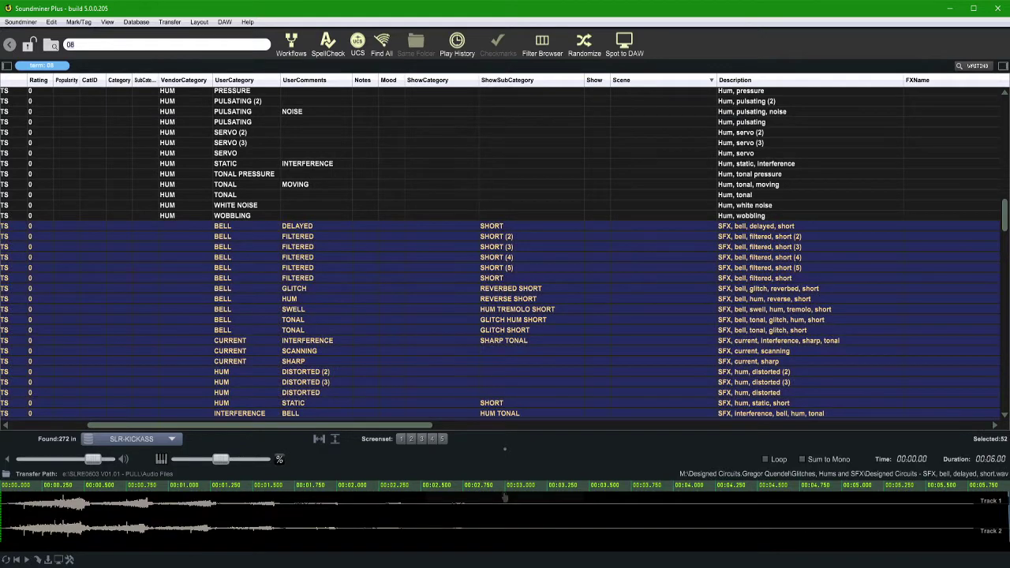
Open the Workflow window and move it aside so the category and comment columns stay in view
left_click(291, 43)
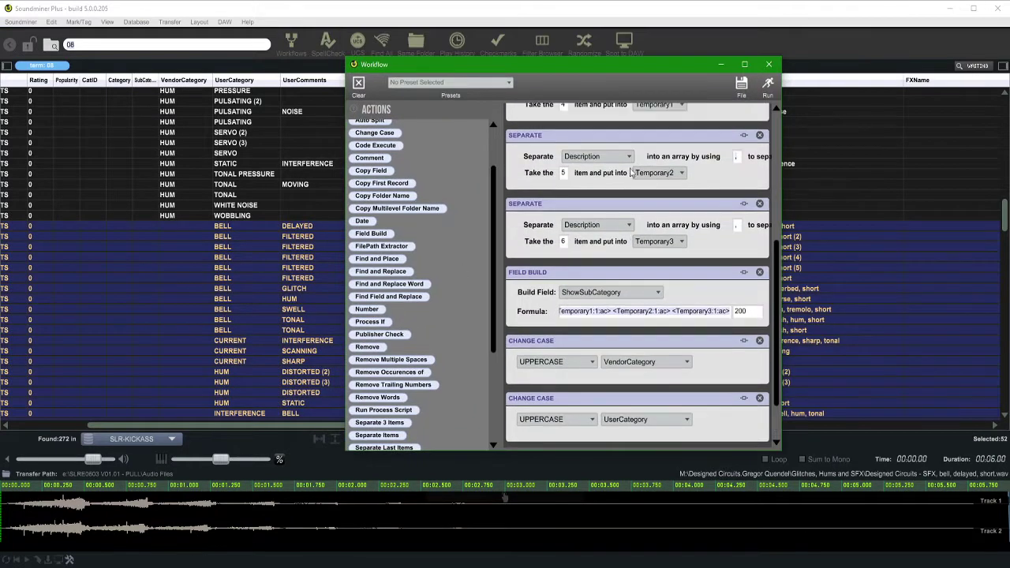
scroll(631, 172, "up", 5)
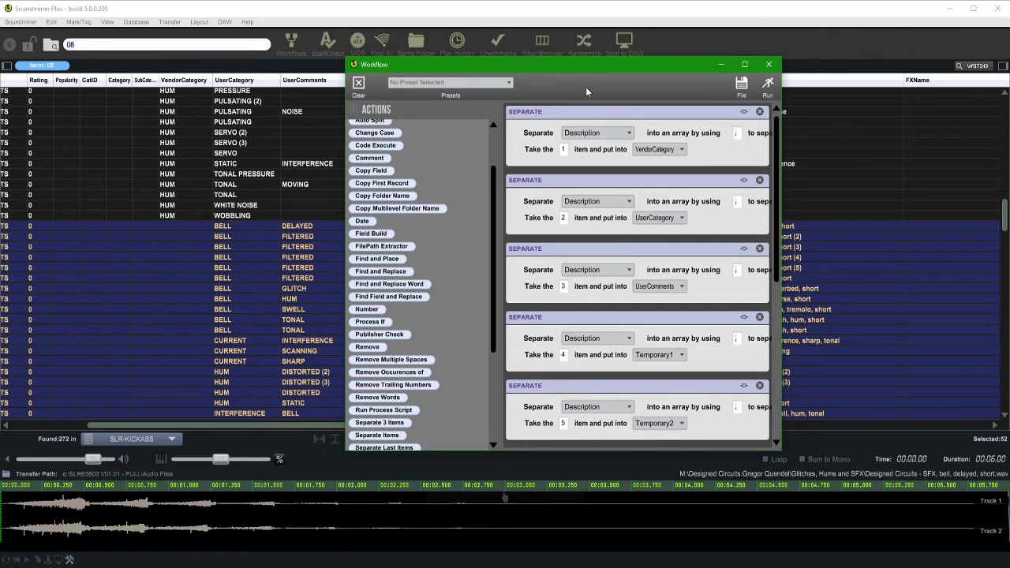
key("alt+Tab")
key("alt+Tab")
left_click_drag(596, 62, 737, 87)
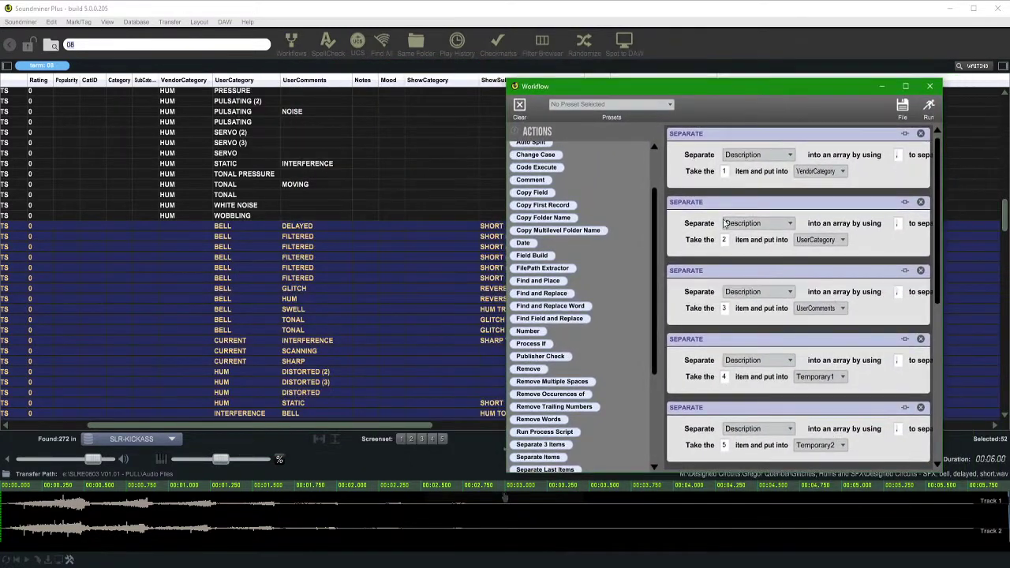
Set the Separate actions to put item 2 into VendorCategory, item 3 into UserCategory and item 4 into UserComments
left_click(725, 171)
type("3")
left_click(725, 308)
type("4")
scroll(732, 359, "down", 1)
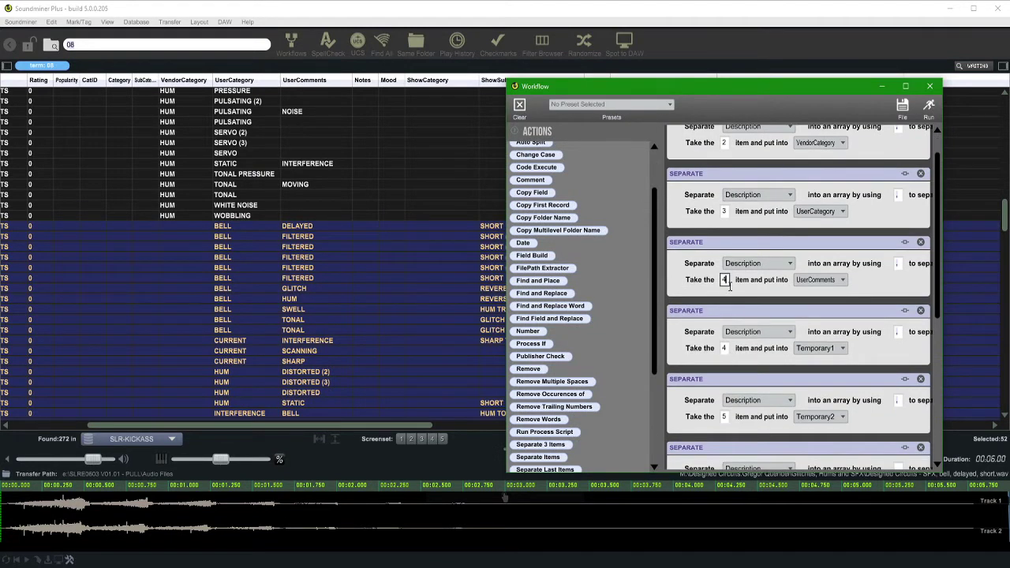
Set the Separate actions to put item 5 into Temporary1 and item 6 into Temporary2, and remove the Temporary3 one
left_click(723, 348)
type("5")
left_click(724, 416)
type("6")
scroll(707, 392, "down", 4)
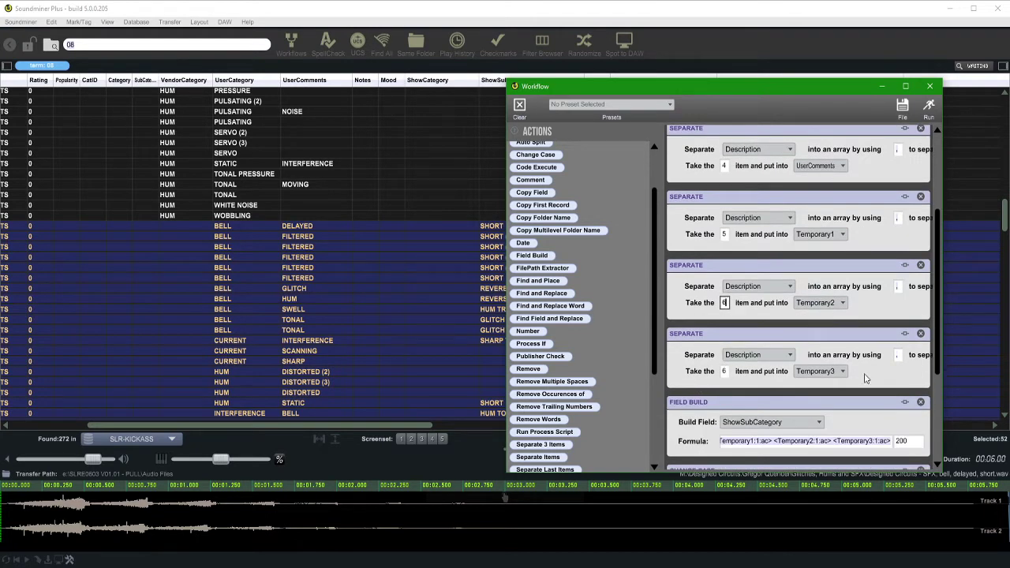
left_click(919, 333)
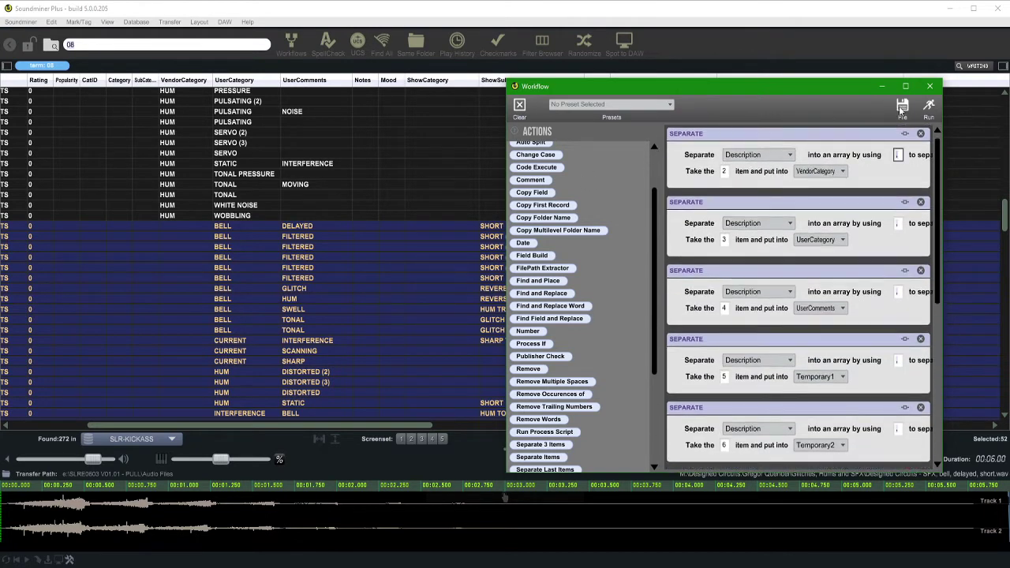
Run the adjusted workflow on the selected SFX records and check their VendorCategory, UserCategory and UserComments fields
left_click(928, 107)
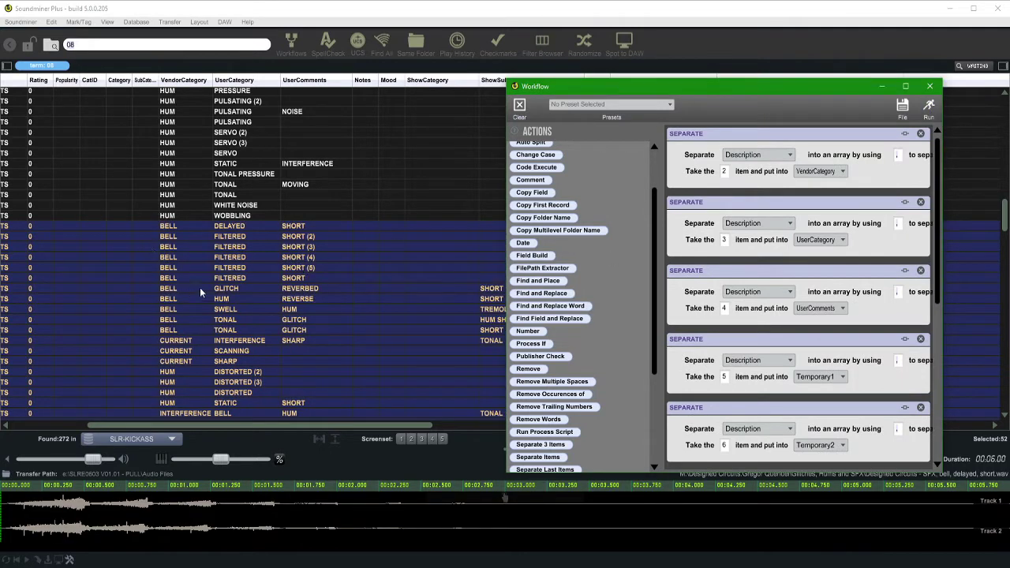
scroll(319, 217, "down", 4)
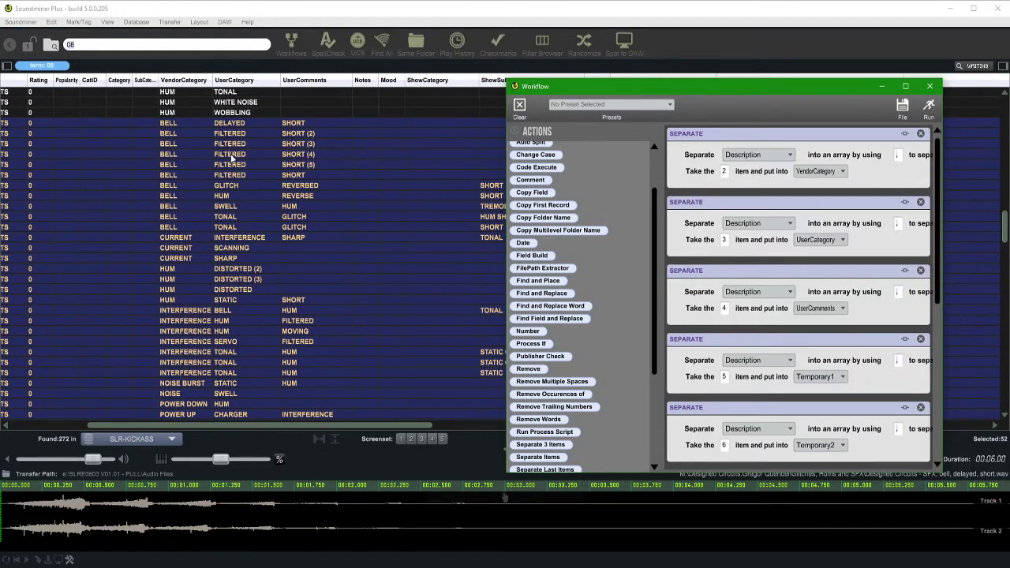
Select every record whose description starts with Ambience and clear their VendorCategory field
scroll(231, 158, "up", 15)
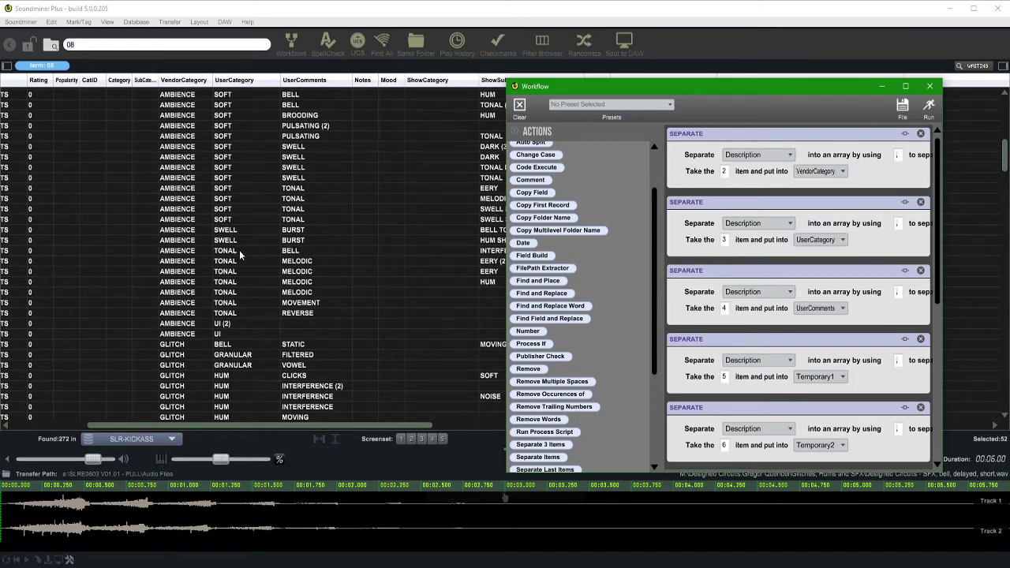
left_click(172, 334)
scroll(189, 195, "up", 8)
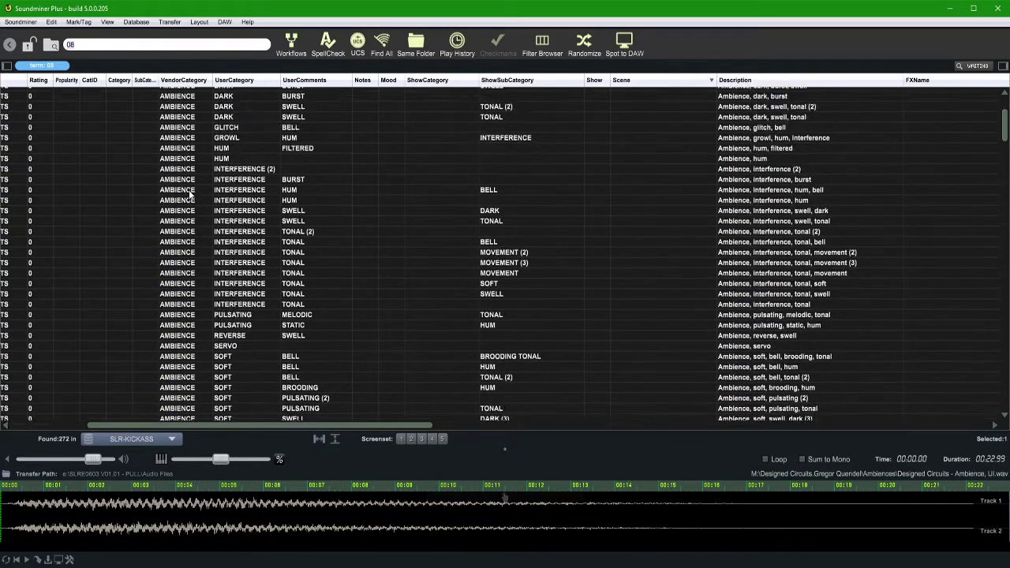
scroll(189, 194, "up", 3)
key("ctrl+a")
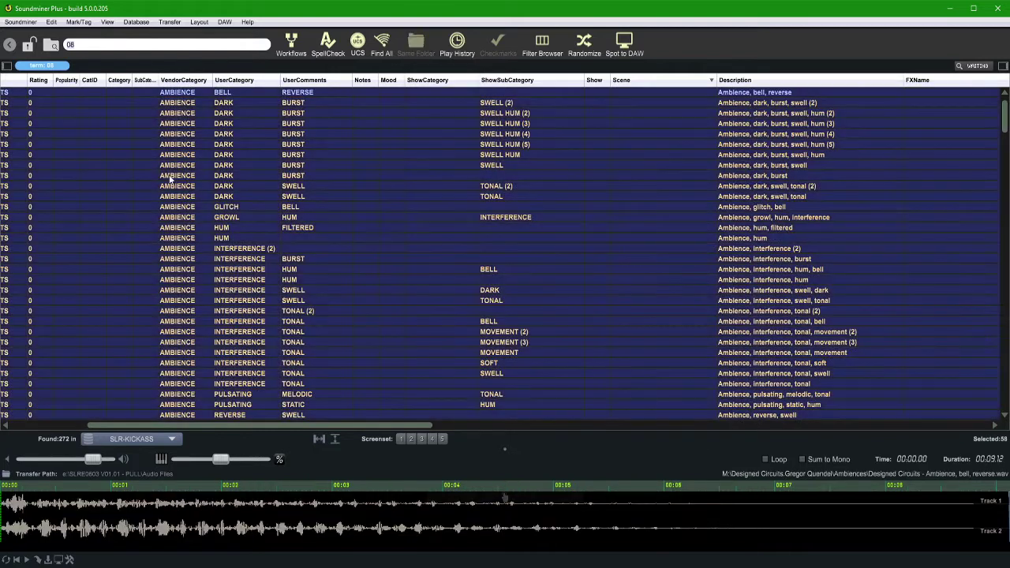
left_click(188, 102)
key("BackSpace")
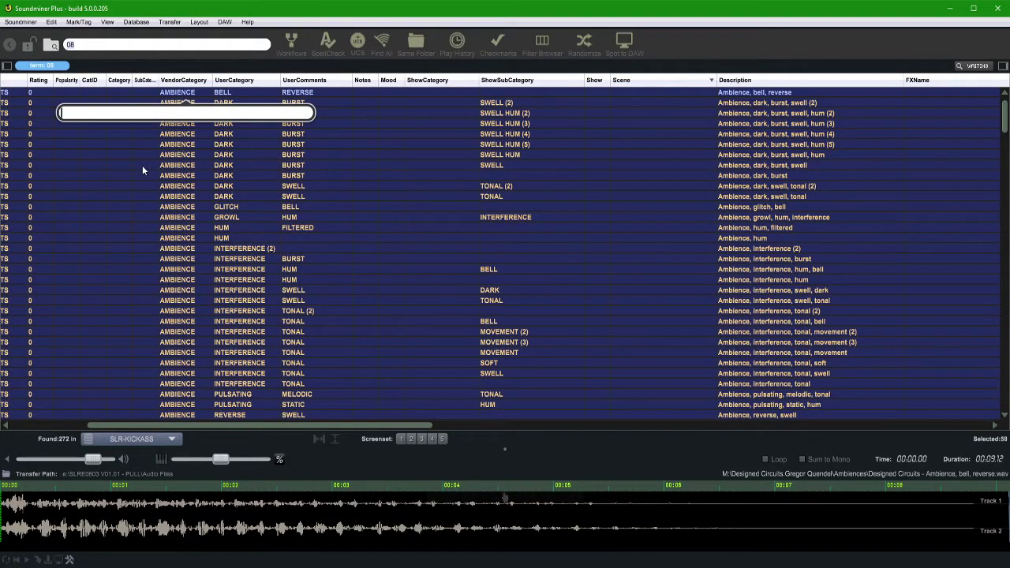
key("Return")
Reselect the full block of Ambience records, from "Ambience, bell, reverse" to "Ambience, UI", and open the UCS Tagger
scroll(210, 158, "down", 12)
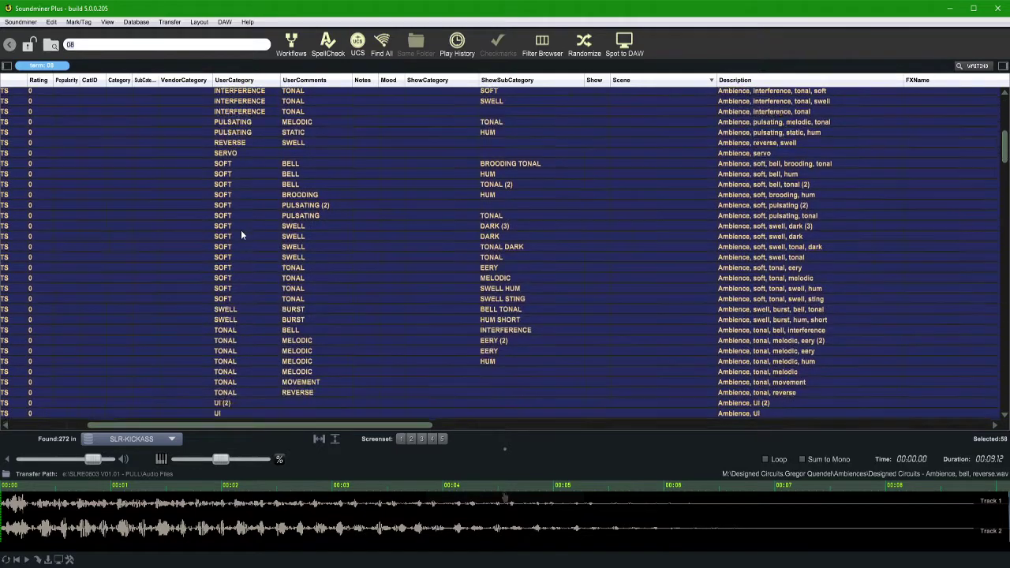
left_click(224, 346)
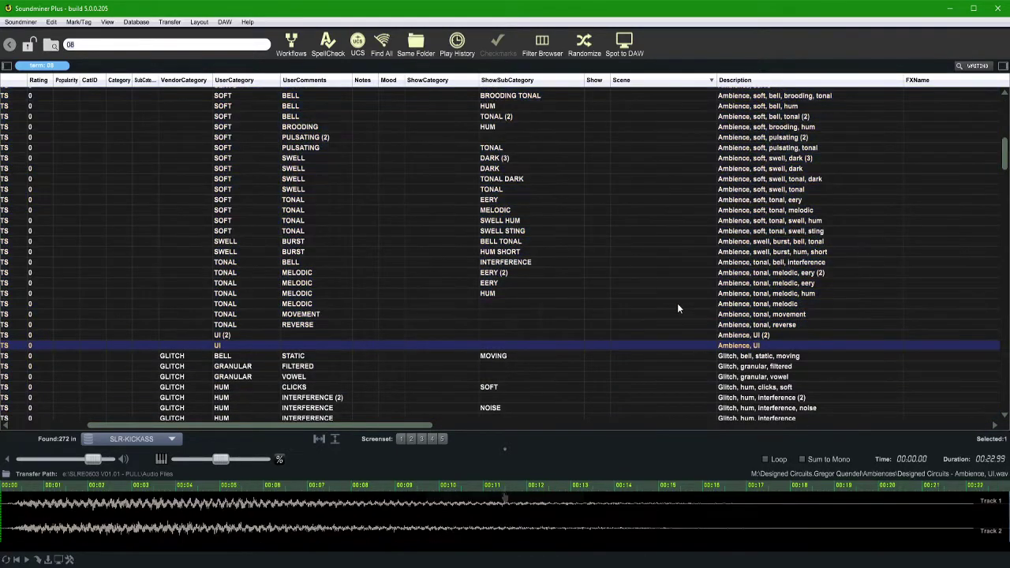
scroll(764, 335, "up", 10)
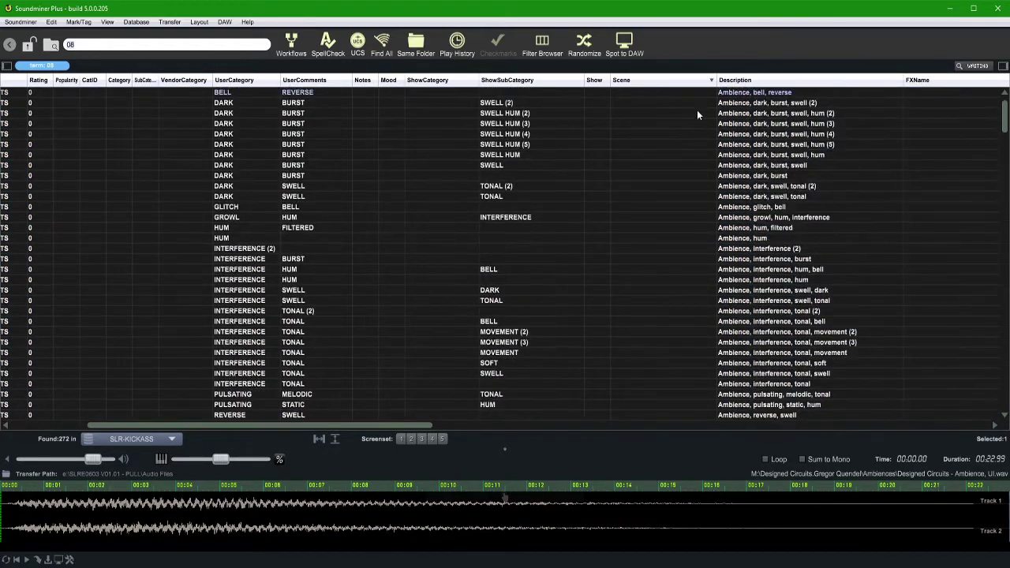
key("ctrl+a")
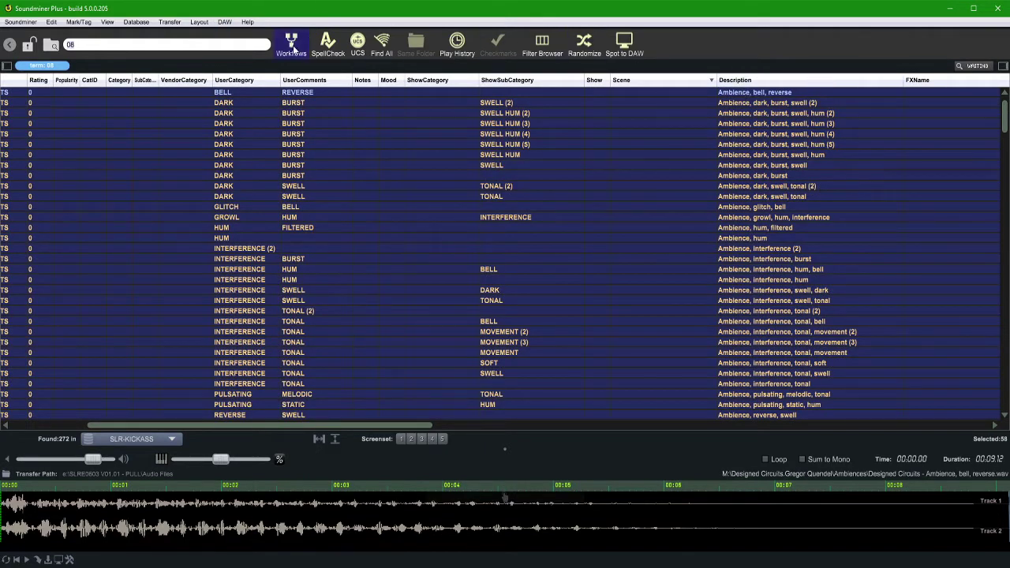
left_click(358, 45)
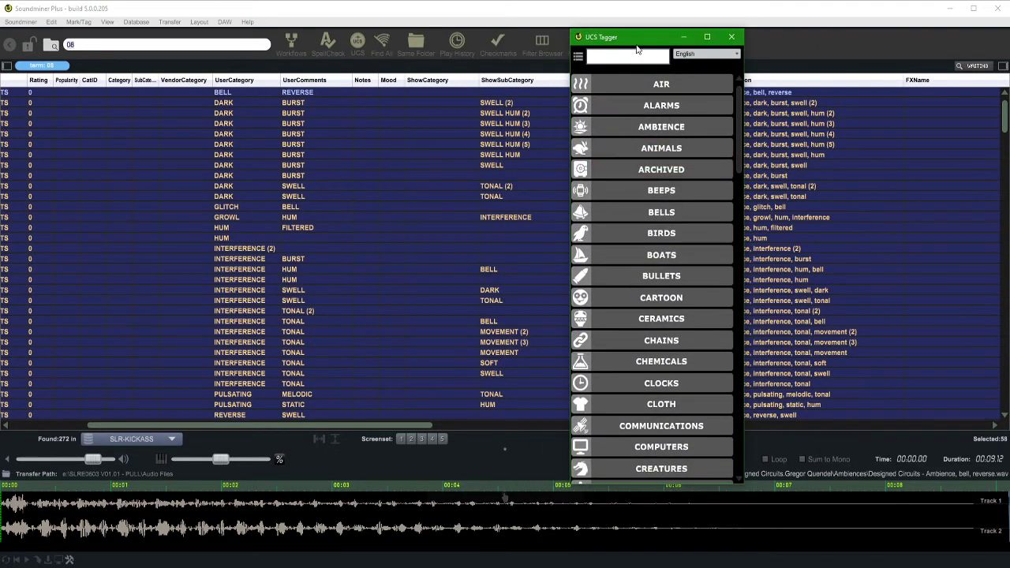
Tag all the selected Ambience records with the UCS category AMBIENCE-DESIGNED and check their CatID, Category and SubCategory fields
left_click_drag(636, 46, 731, 39)
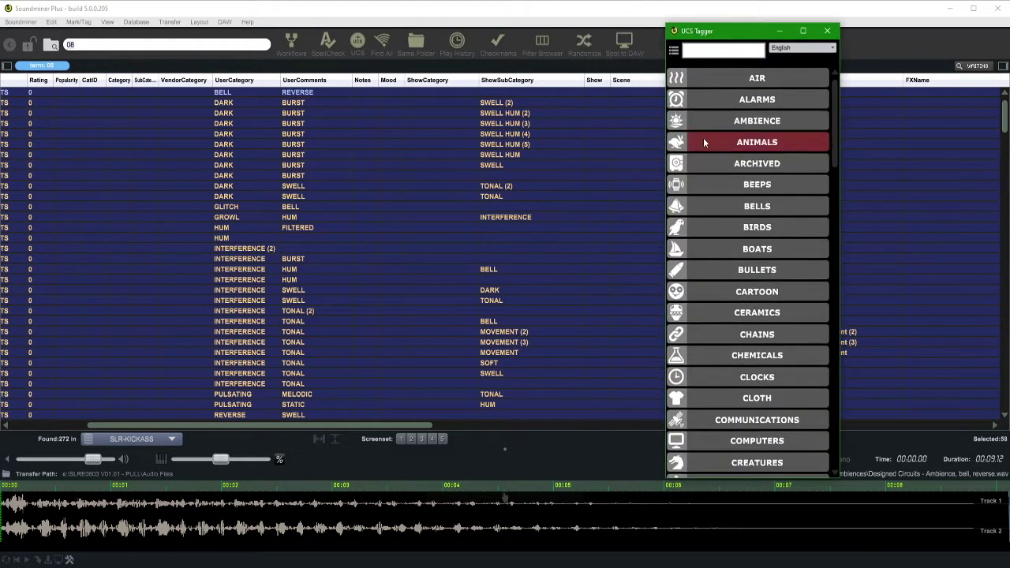
left_click(765, 122)
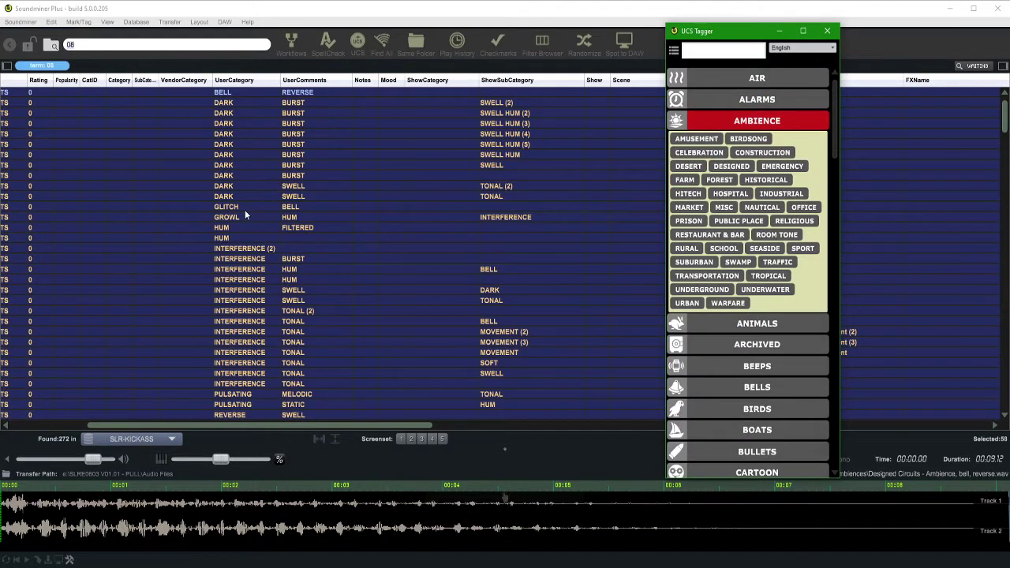
scroll(246, 210, "down", 10)
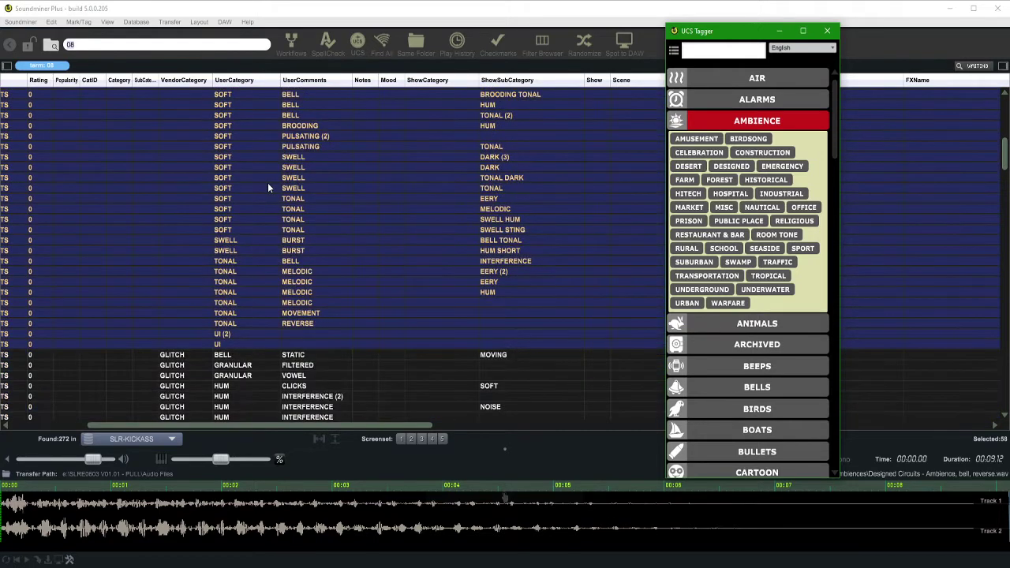
left_click(675, 197)
left_click(678, 191)
scroll(367, 239, "up", 12)
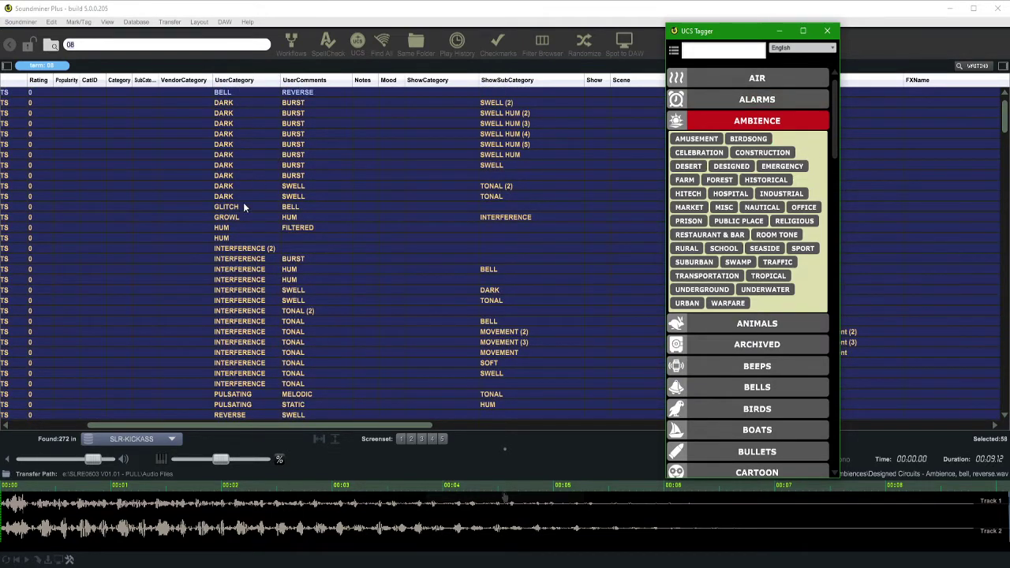
scroll(238, 250, "down", 10)
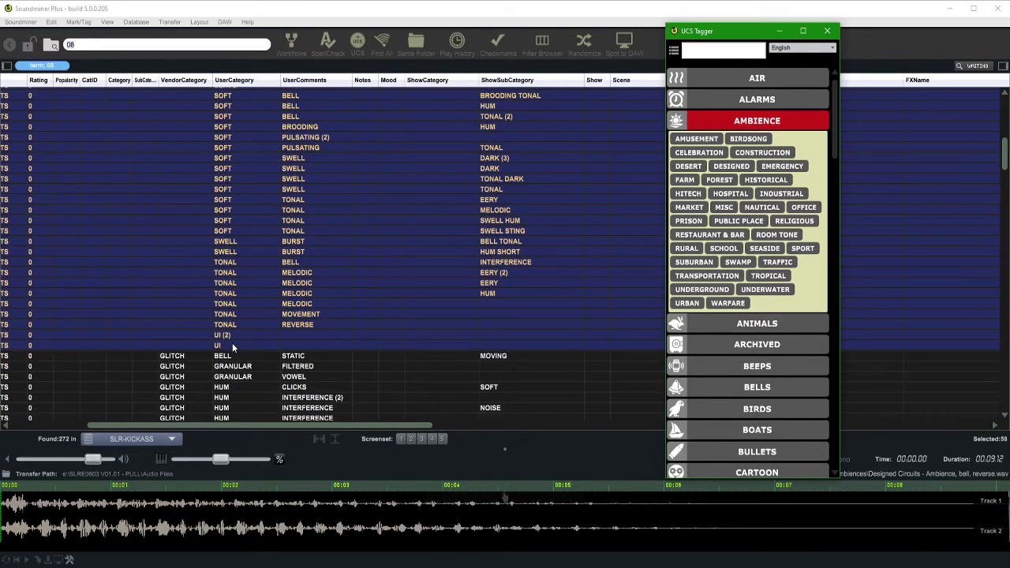
scroll(237, 225, "up", 10)
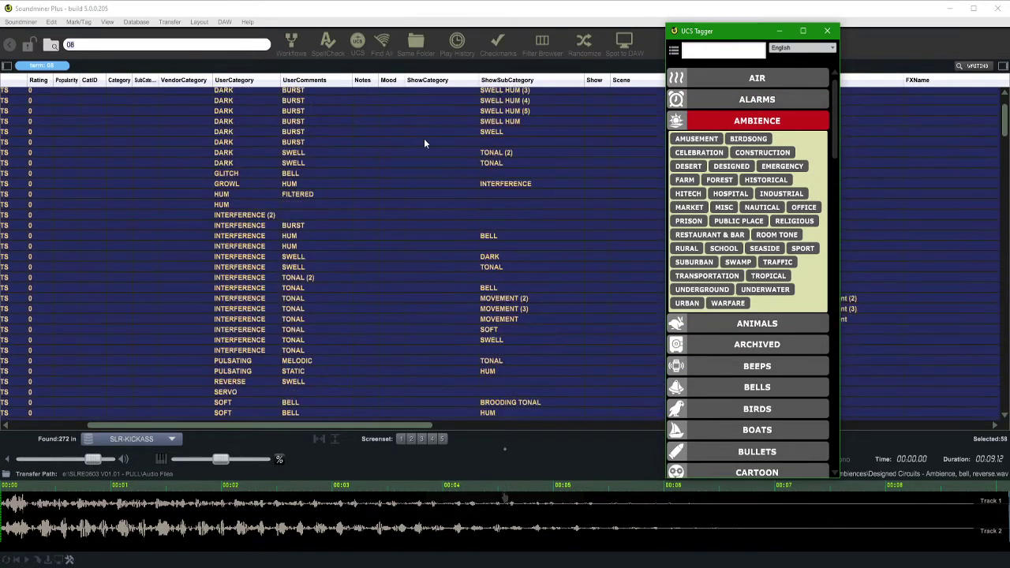
left_click(732, 167)
scroll(233, 223, "down", 10)
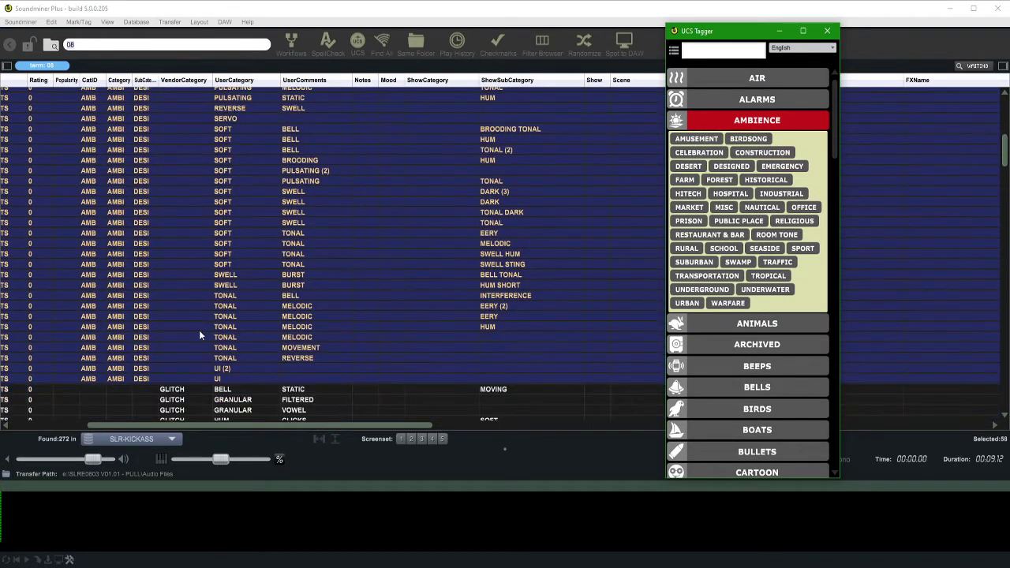
scroll(221, 307, "up", 7)
scroll(224, 304, "up", 2)
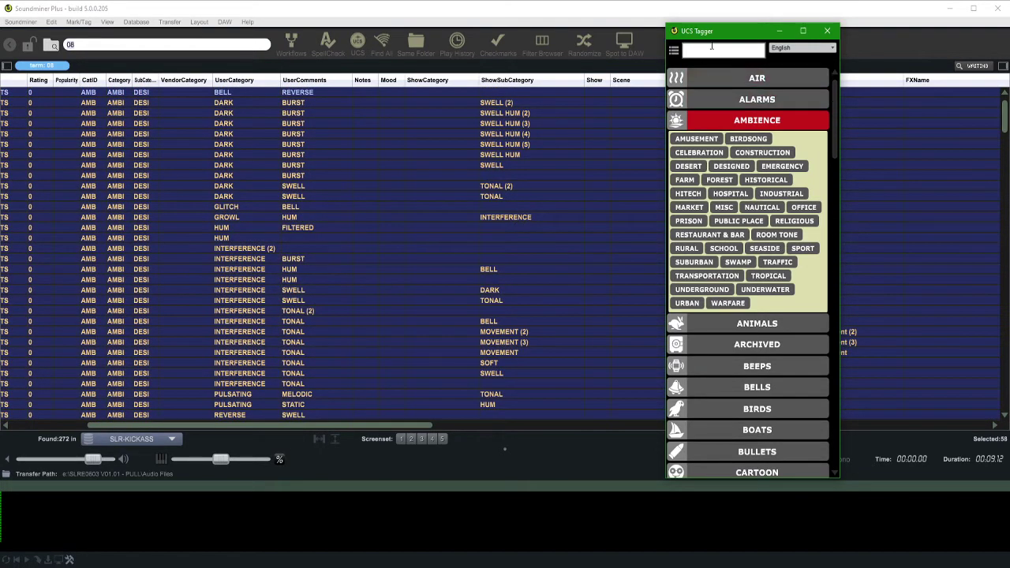
Search the UCS Tagger for "tonal" to review the matching categories, and close the tagger
left_click(711, 46)
type("tonal")
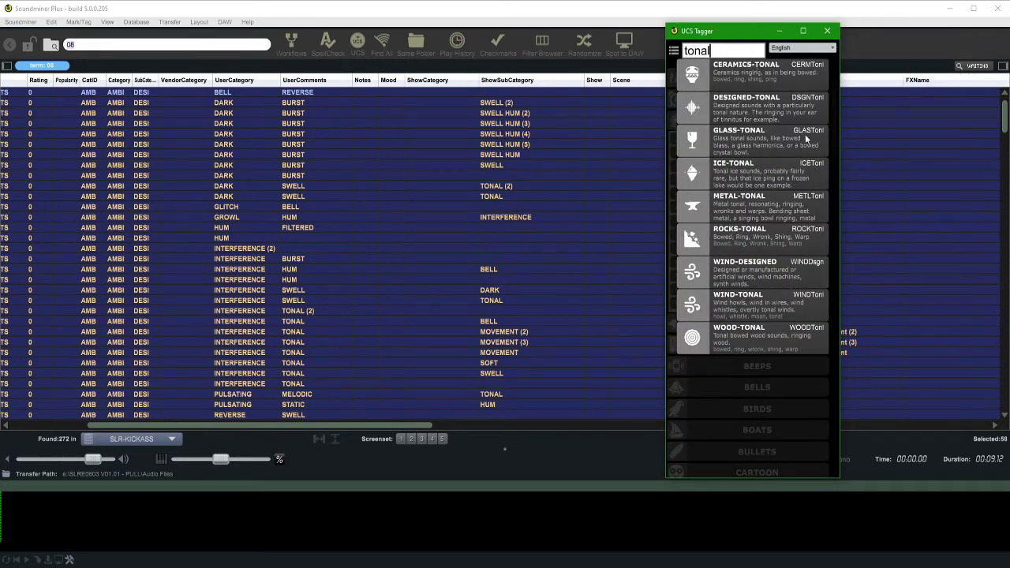
left_click(827, 31)
Look up "fight" in the SubCategory field of "Ambience, dark, burst, swell, hum (2)" and assign FIGHT-BODYFALL to that record
left_click(142, 123)
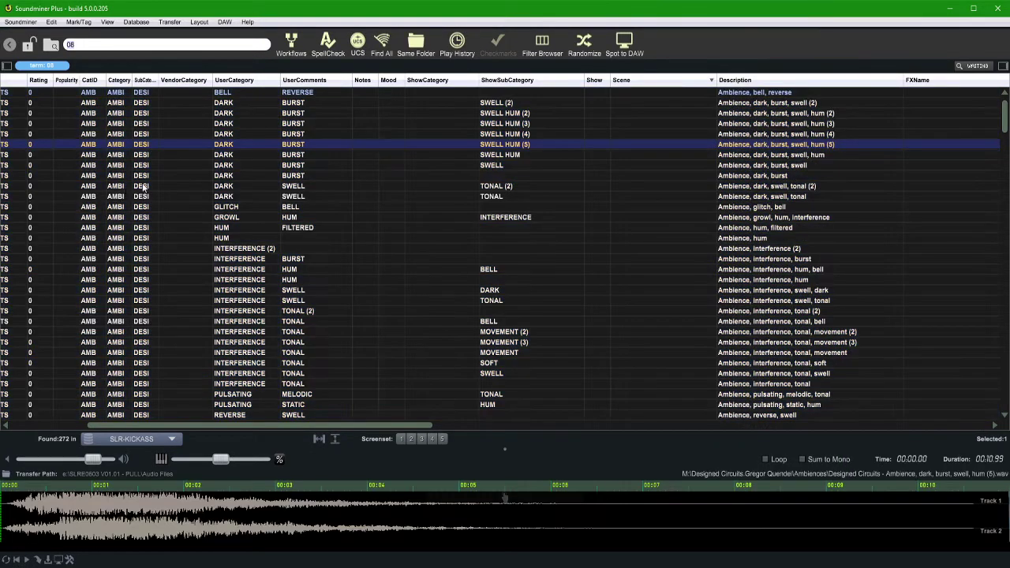
left_click(142, 114)
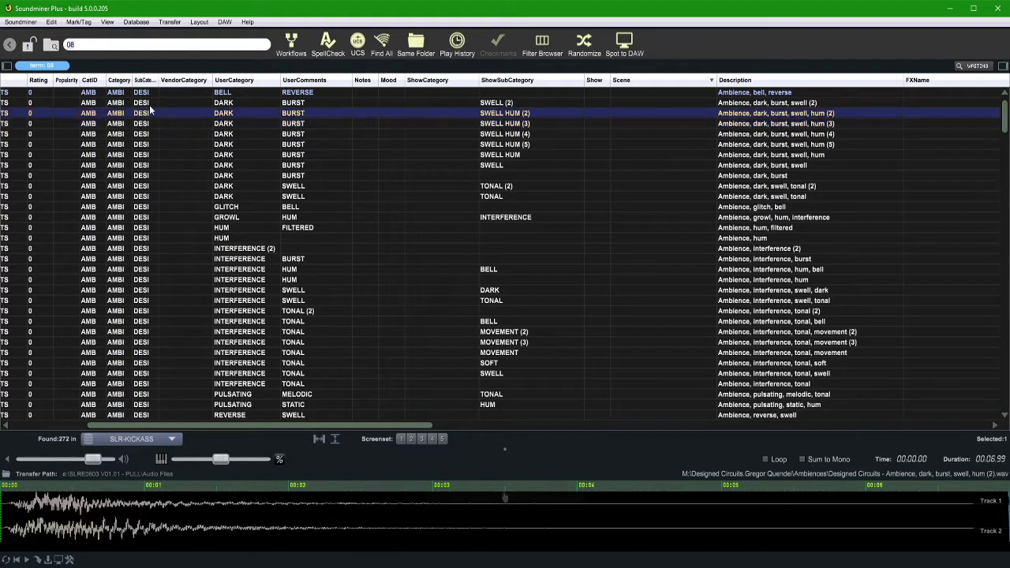
left_click(148, 112)
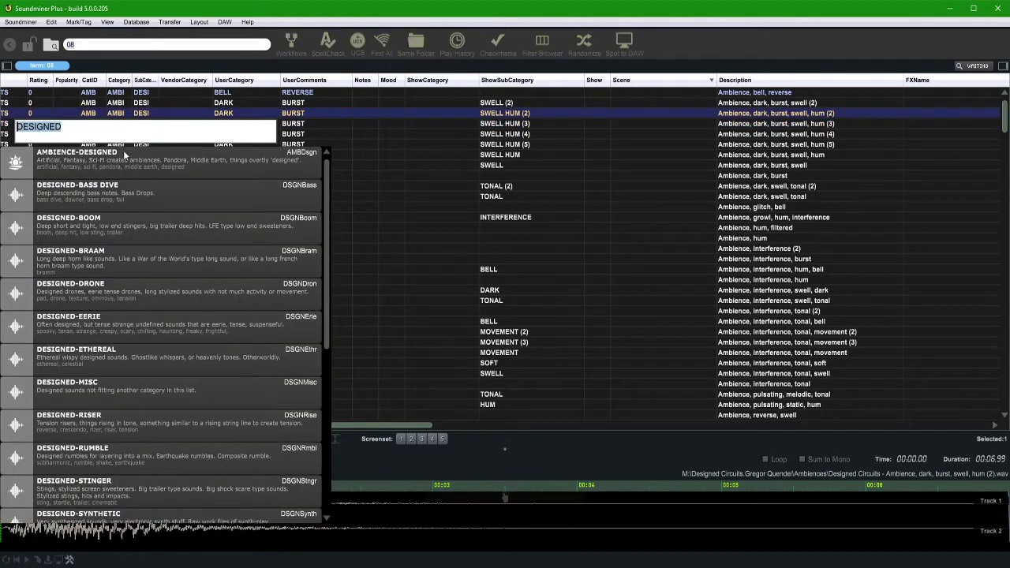
left_click(96, 131)
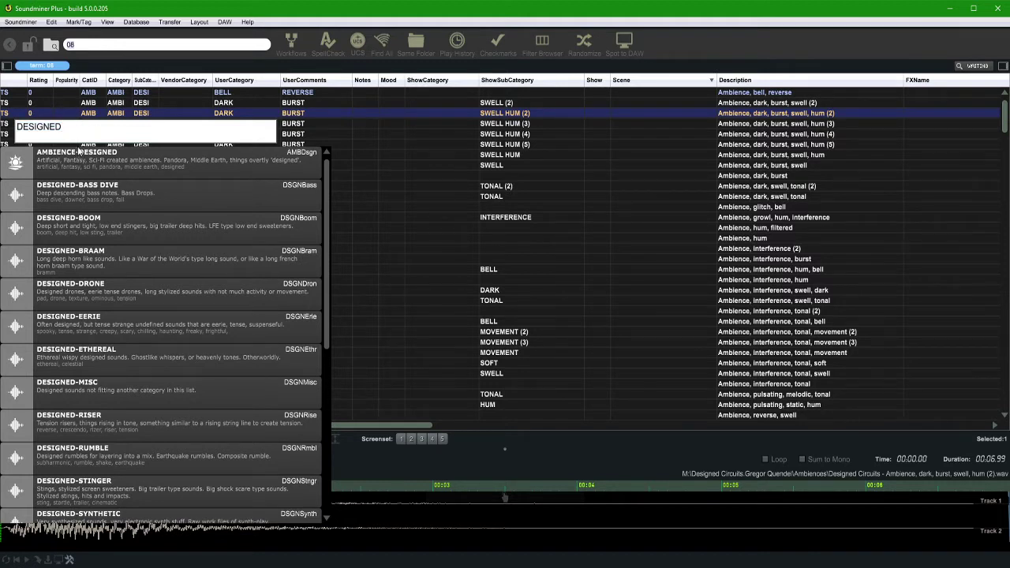
left_click_drag(63, 126, 16, 130)
type("fight")
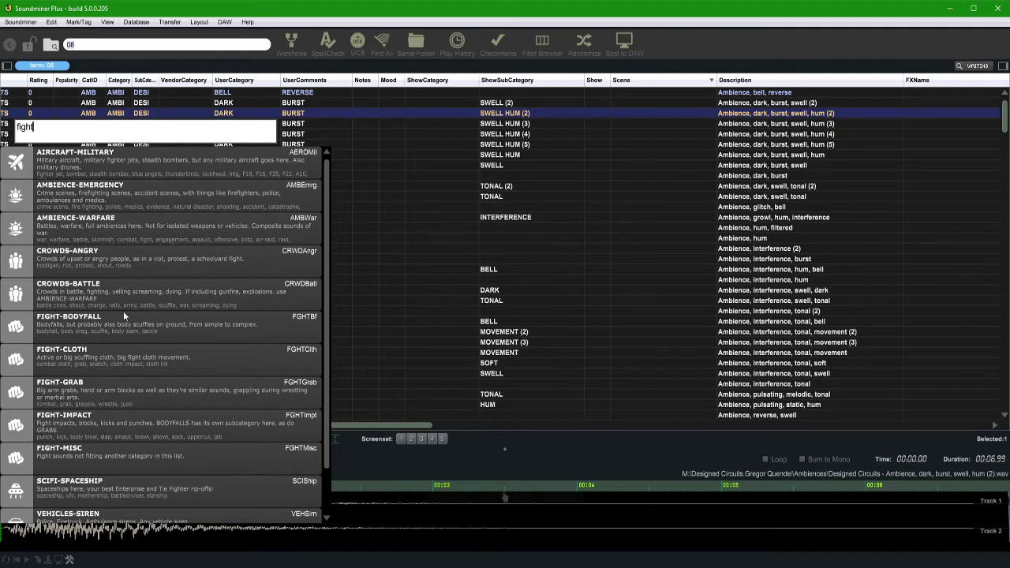
left_click(112, 333)
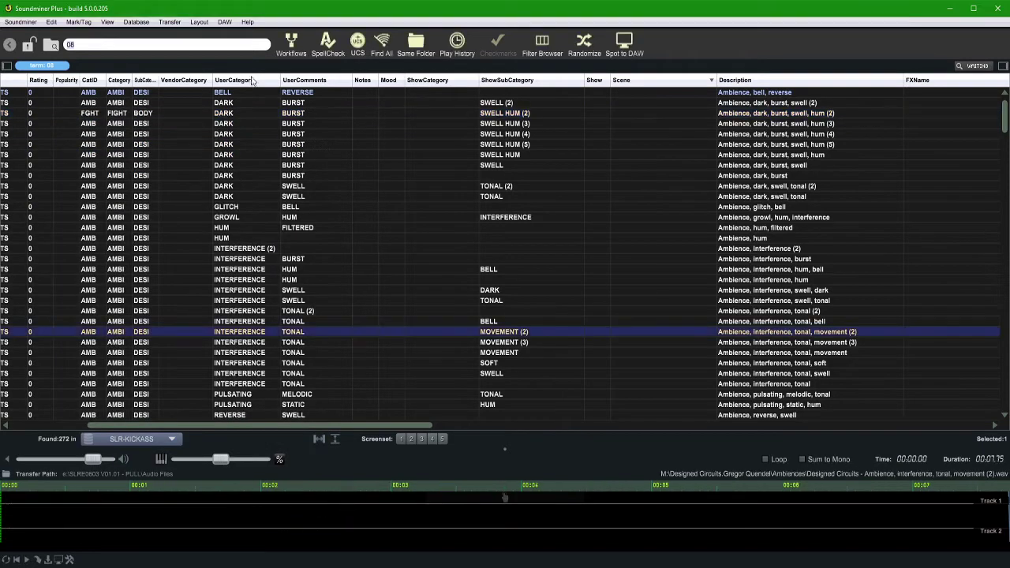
Undo the FIGHT-BODYFALL assignment on the "Ambience, dark, burst, swell, hum (2)" record and look through the Ambience records
left_click(224, 116)
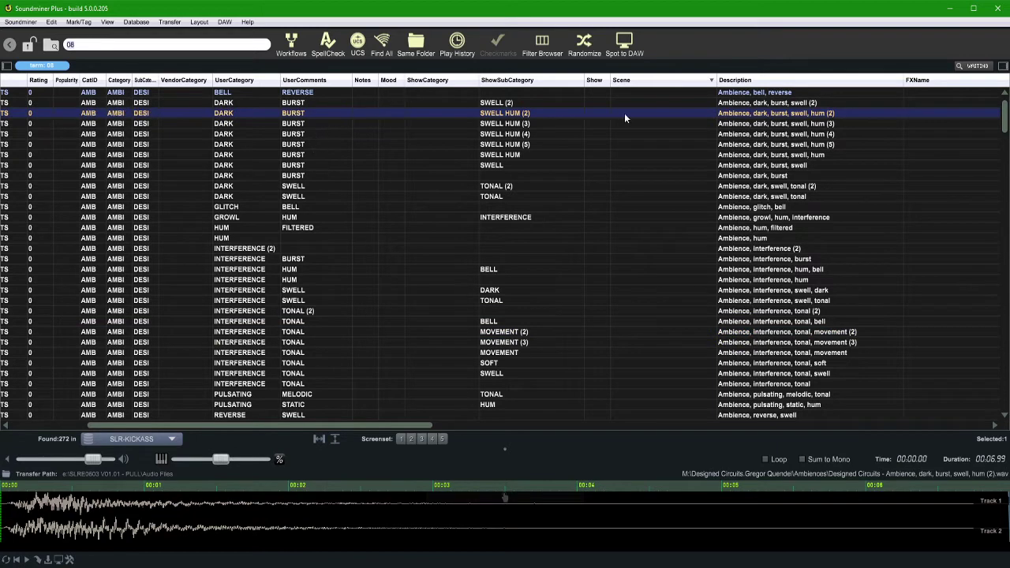
scroll(292, 145, "down", 15)
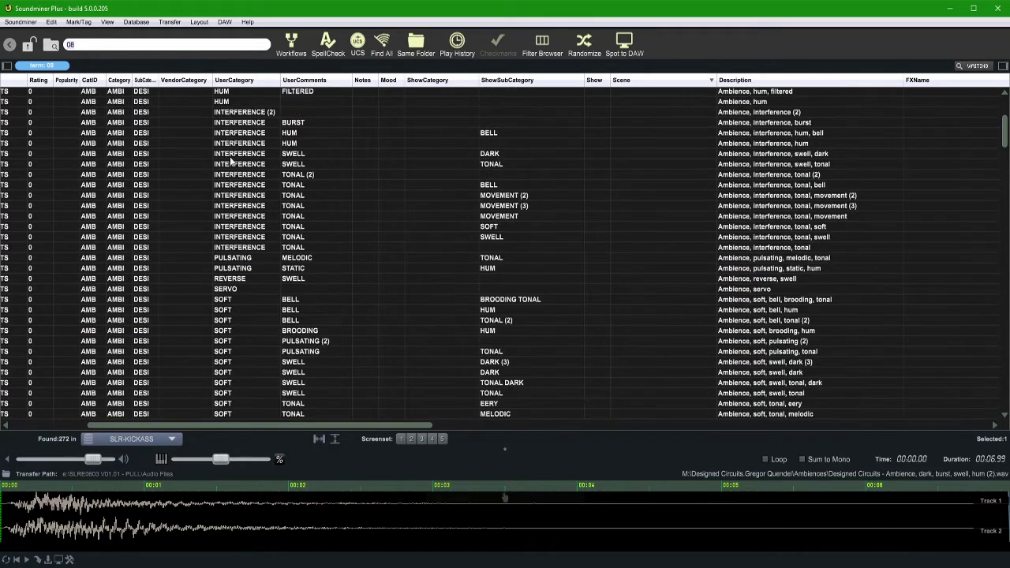
Run the Separate workflow on all Ambience records, putting Description items 2, 3 and 4 into VendorCategory, UserCategory and UserComments
left_click(223, 243)
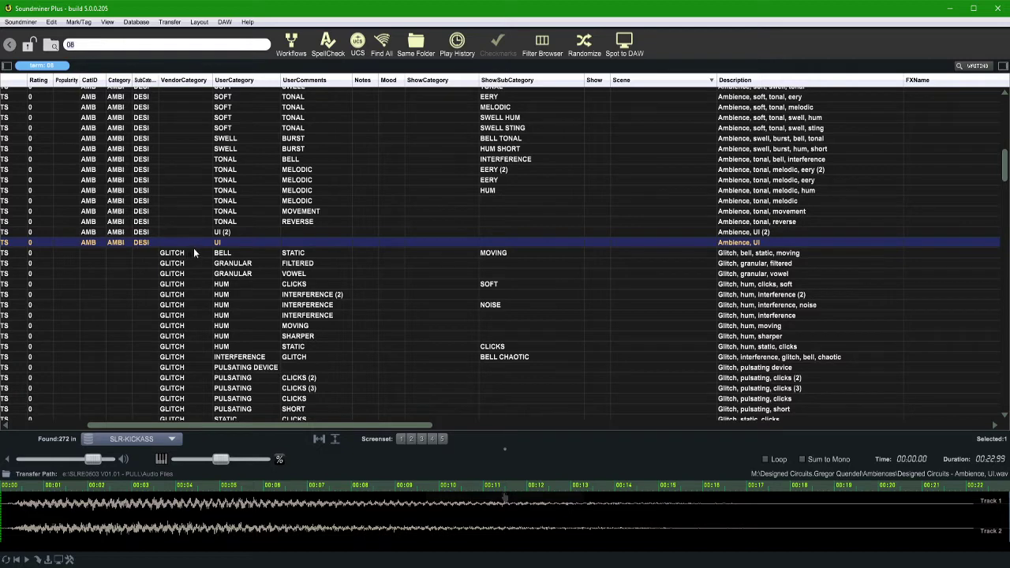
scroll(244, 220, "up", 10)
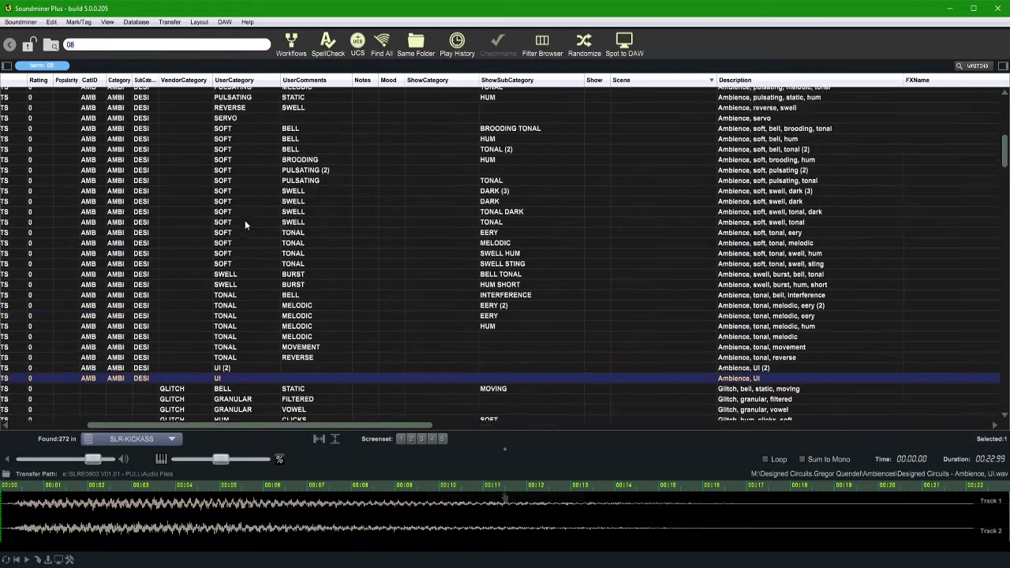
scroll(247, 213, "up", 1)
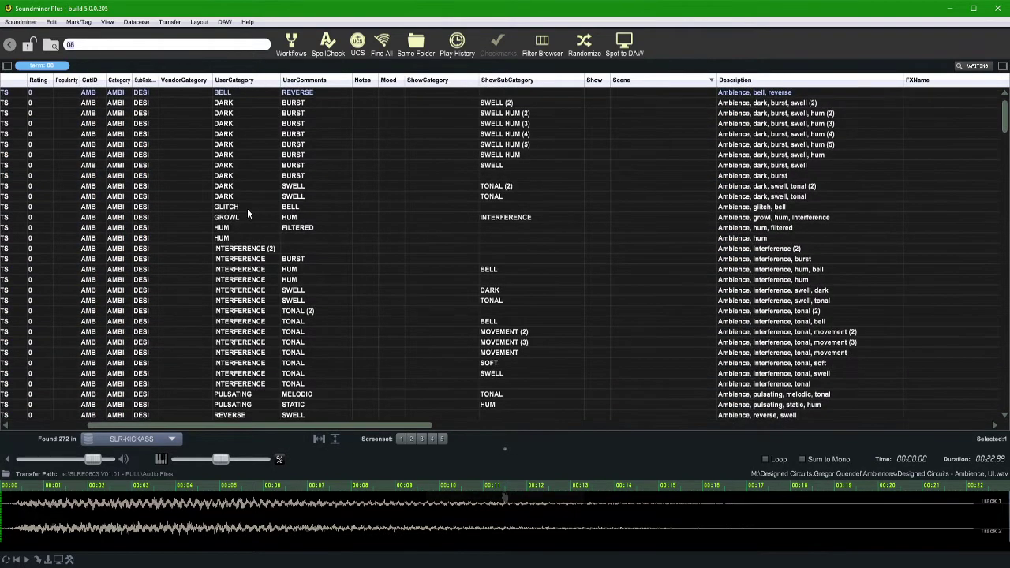
left_click(225, 93, "shift")
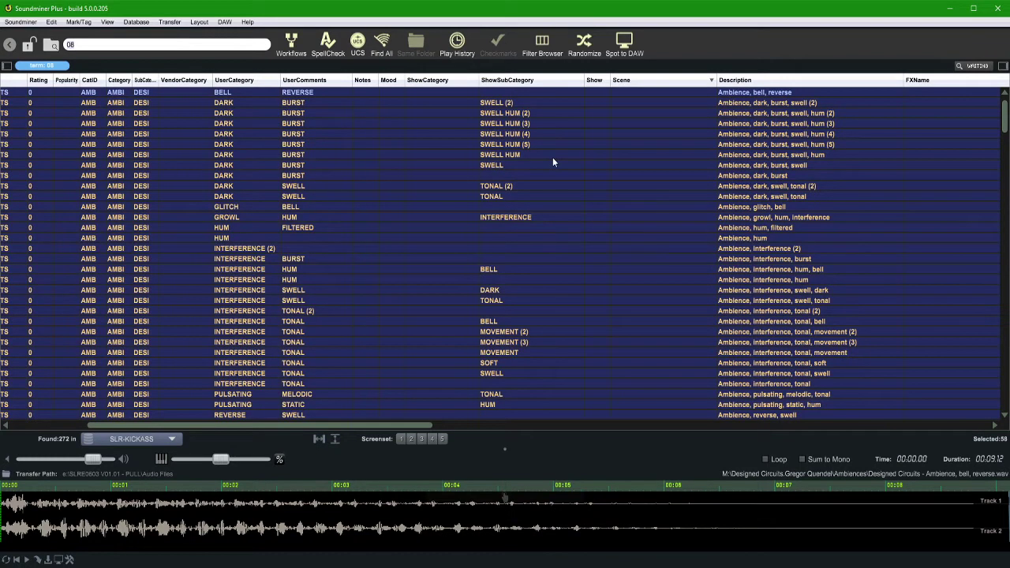
key("ctrl+w")
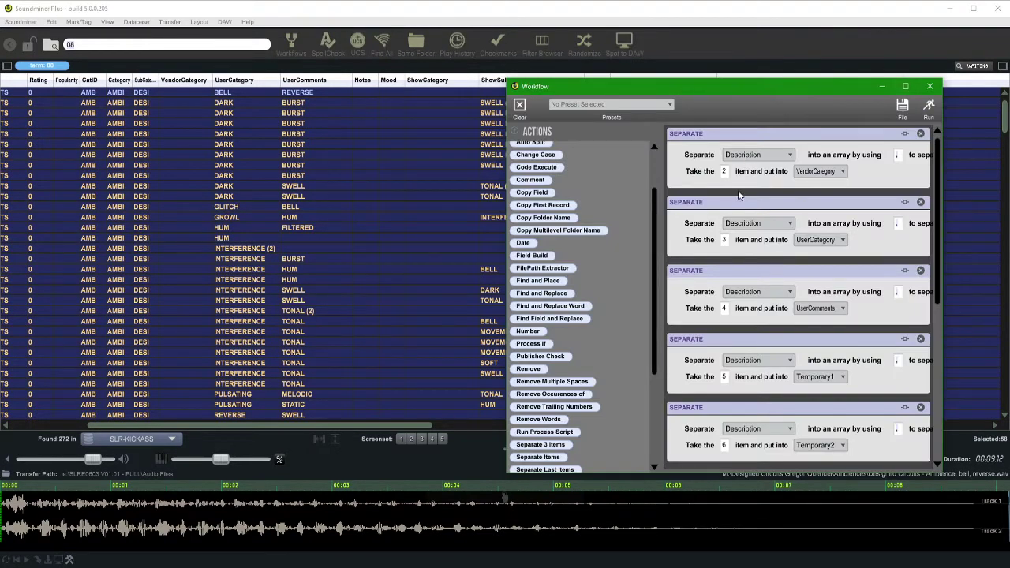
left_click(929, 108)
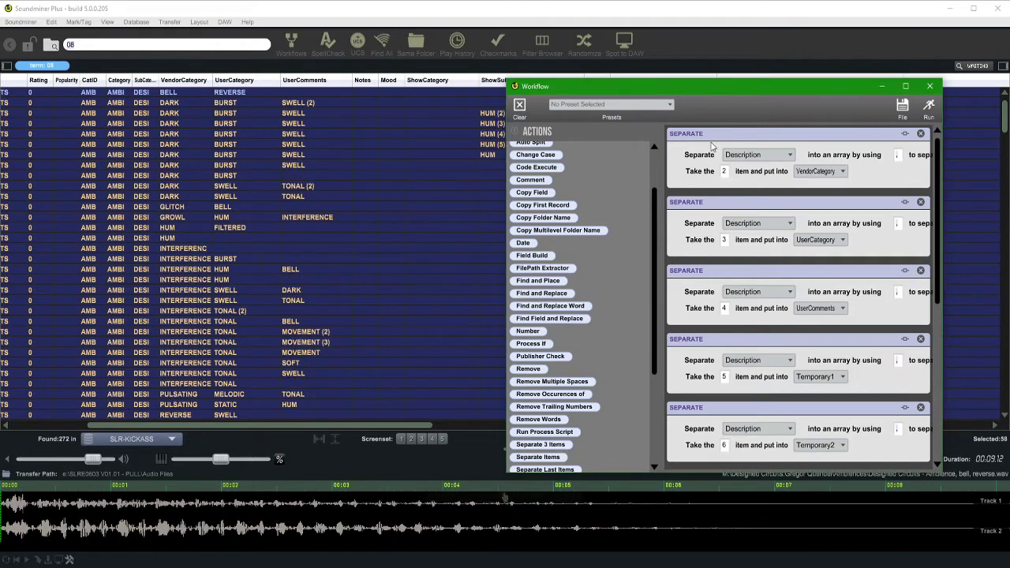
left_click(331, 141)
scroll(773, 199, "up", 1)
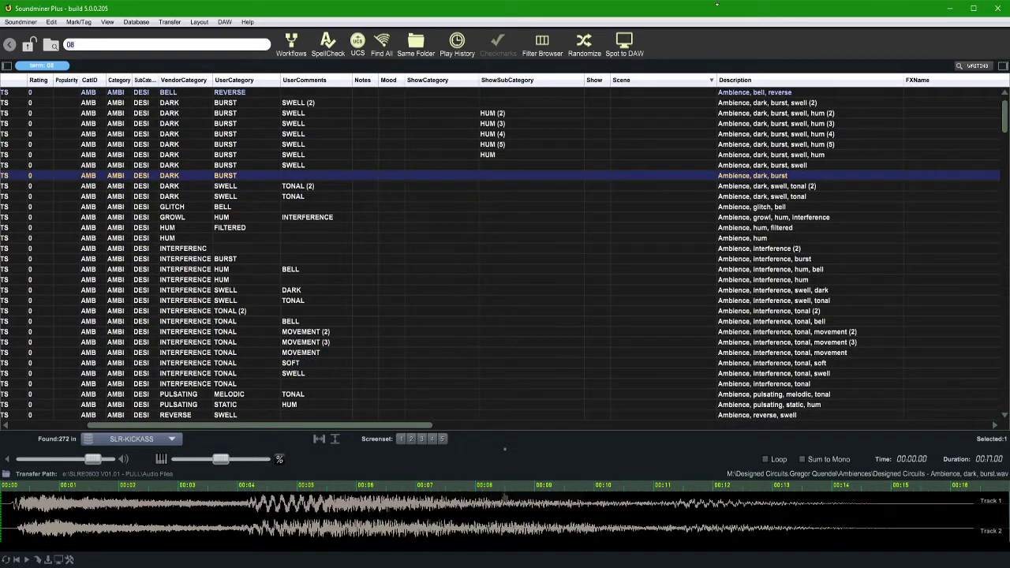
Examine the VendorCategory, UserCategory and UserComments values of all records, from the Ambience entries to the Source Recordings
scroll(189, 217, "down", 20)
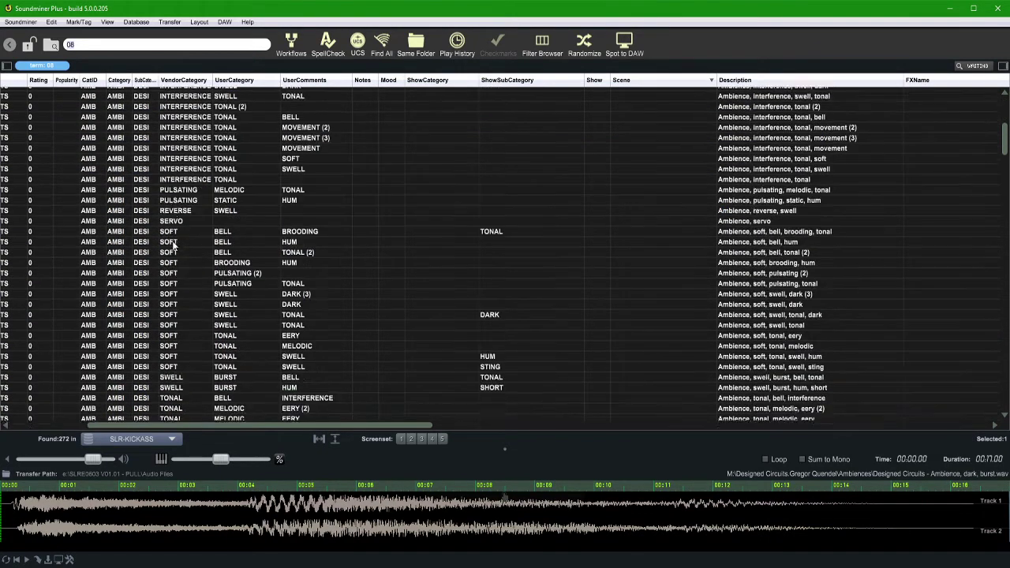
scroll(190, 147, "up", 4)
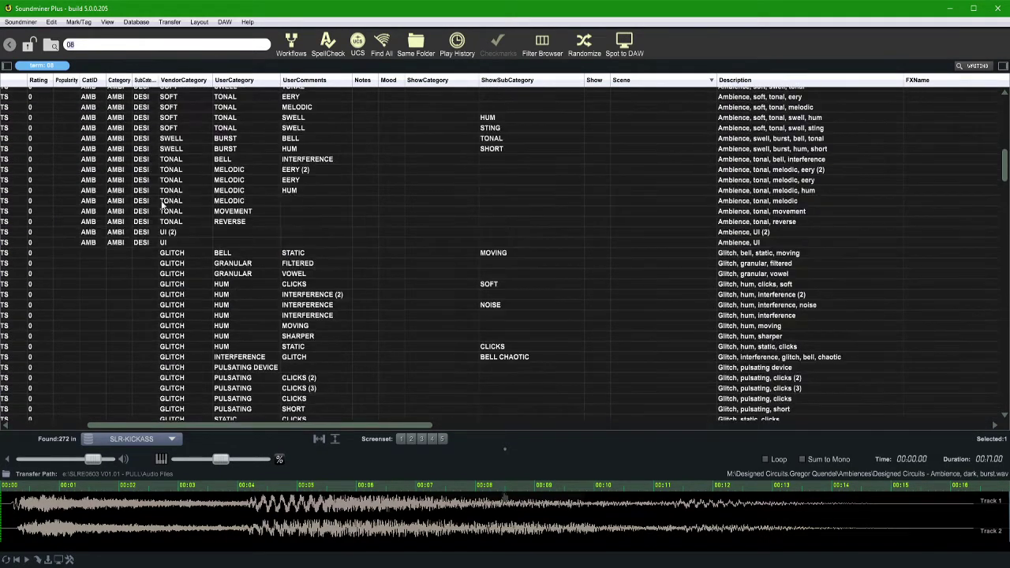
scroll(180, 261, "down", 7)
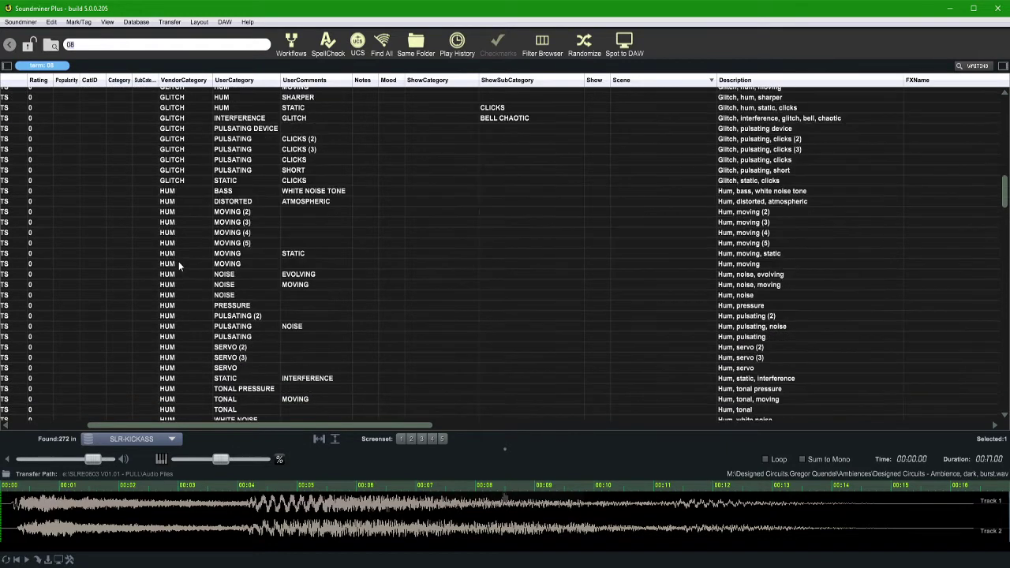
scroll(181, 261, "up", 4)
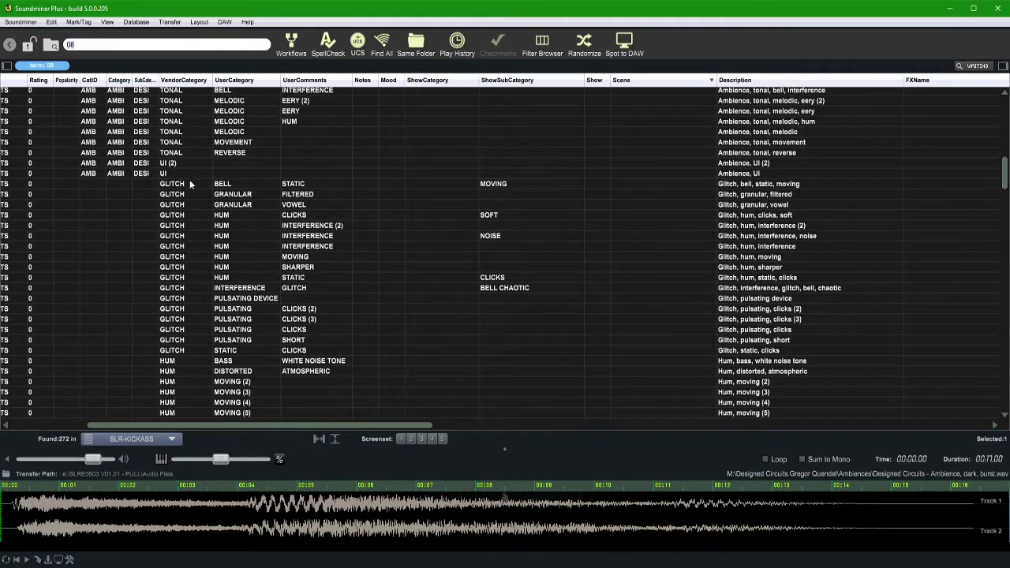
scroll(185, 351, "down", 10)
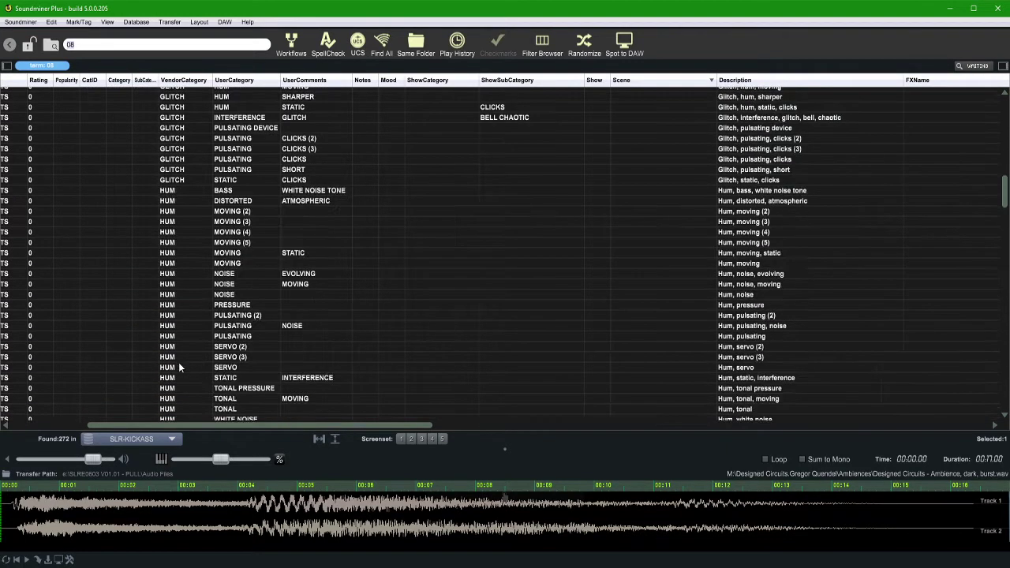
scroll(188, 279, "down", 20)
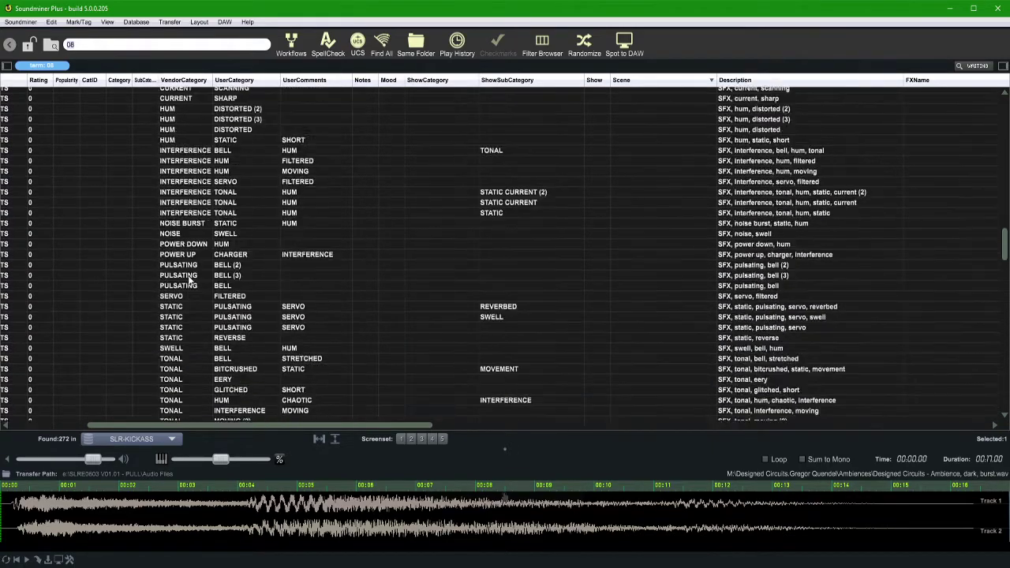
scroll(189, 293, "down", 20)
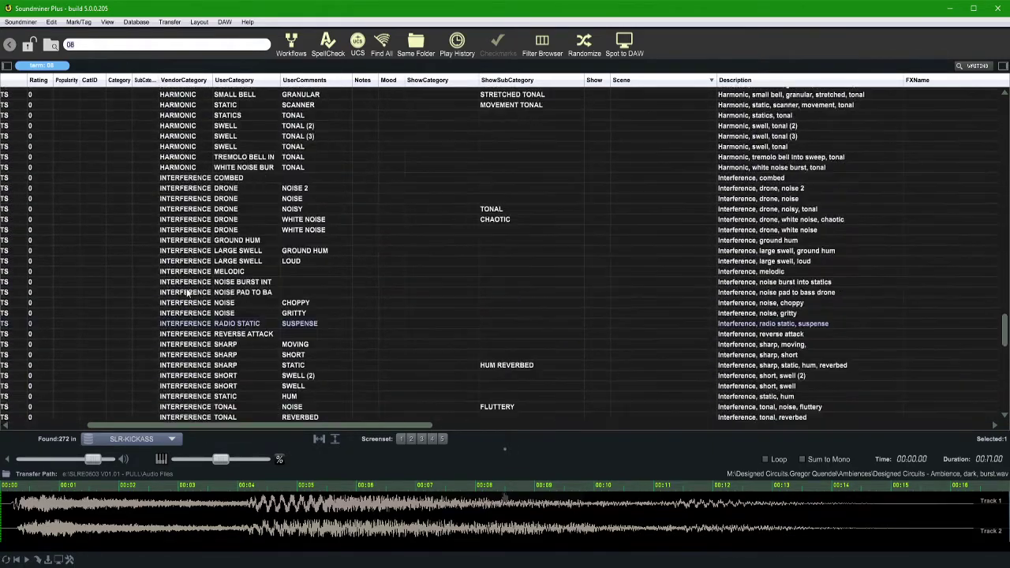
scroll(272, 319, "down", 1)
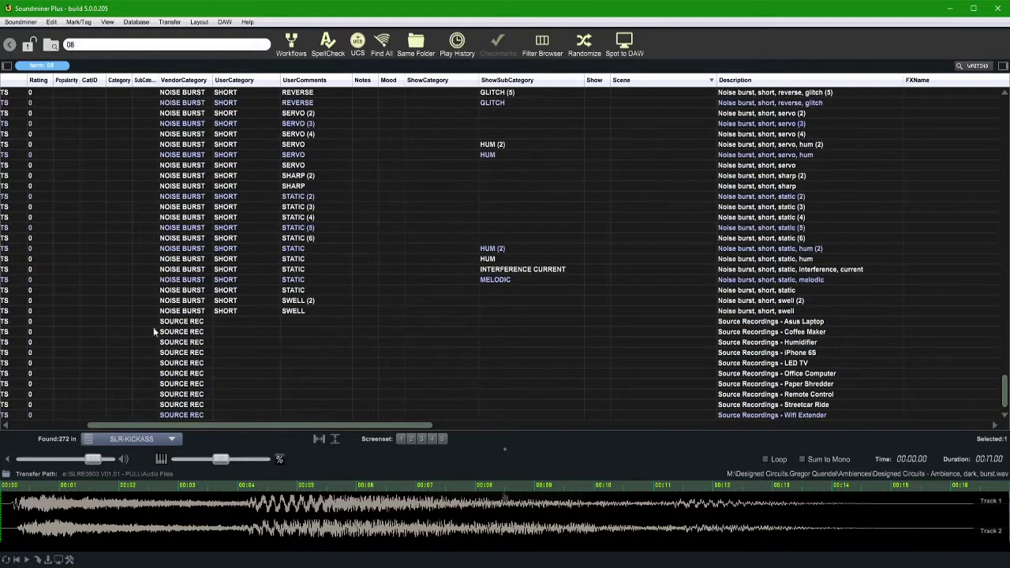
left_click(190, 323)
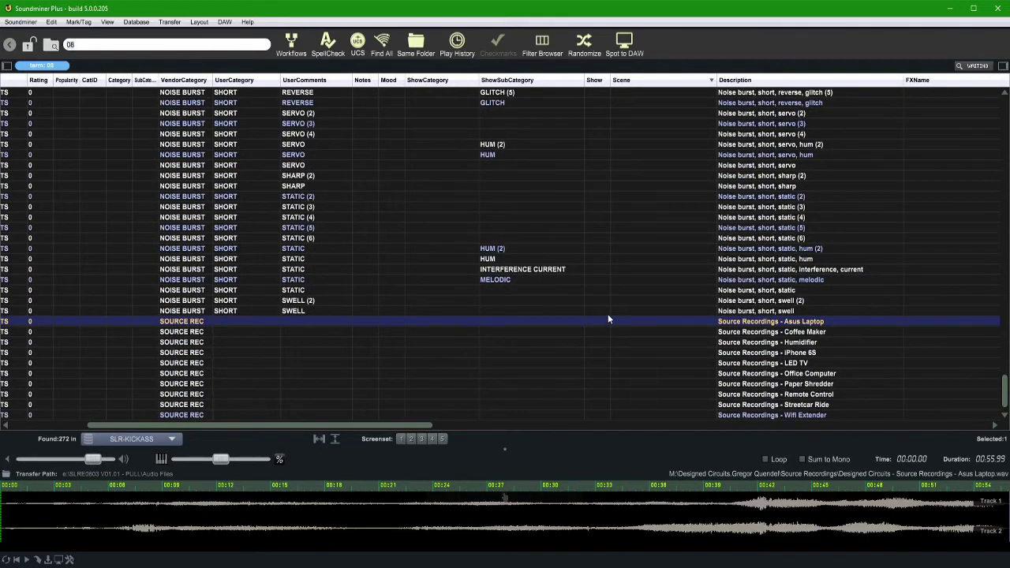
left_click(189, 414, "shift")
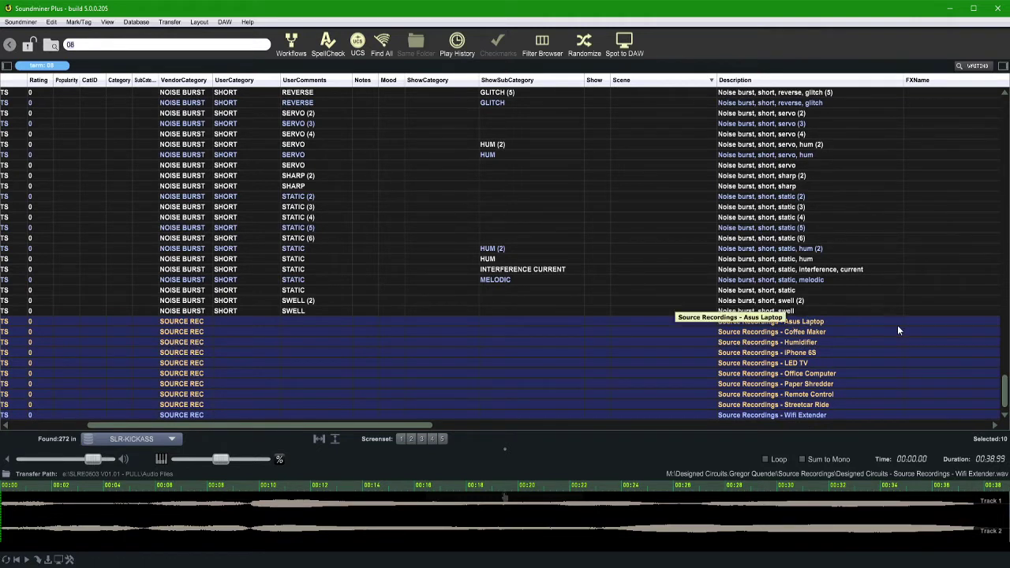
left_click(167, 323)
left_click(181, 415, "shift")
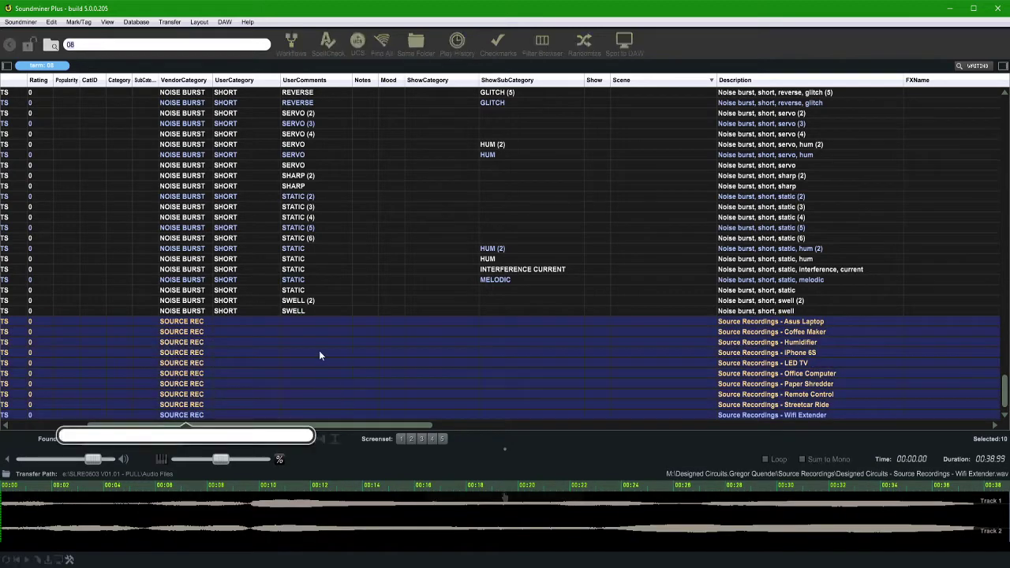
left_click(207, 350)
Open the VendorCategory value of the Asus Laptop source recording and examine its full text
double_click(206, 322)
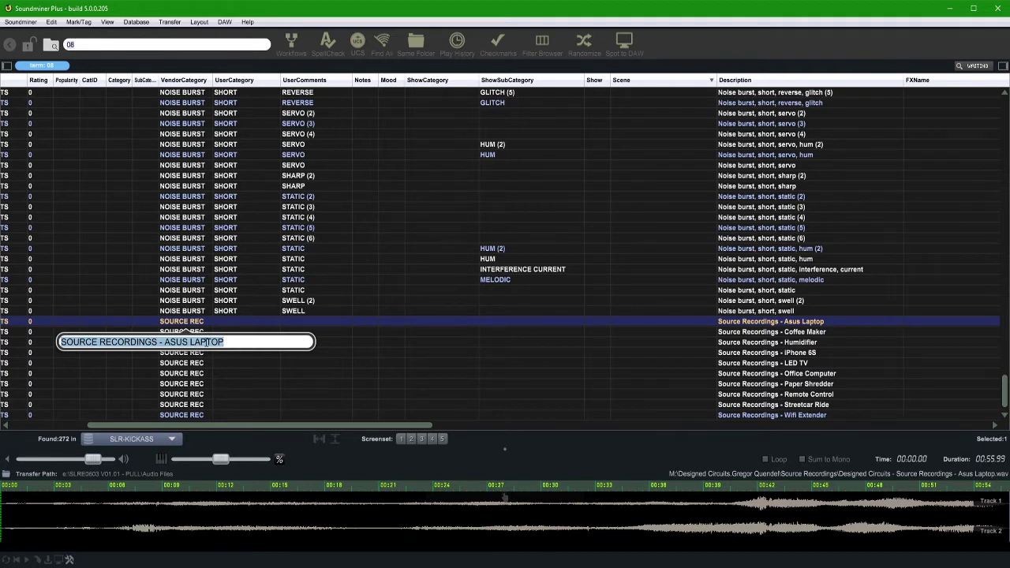
left_click(164, 341)
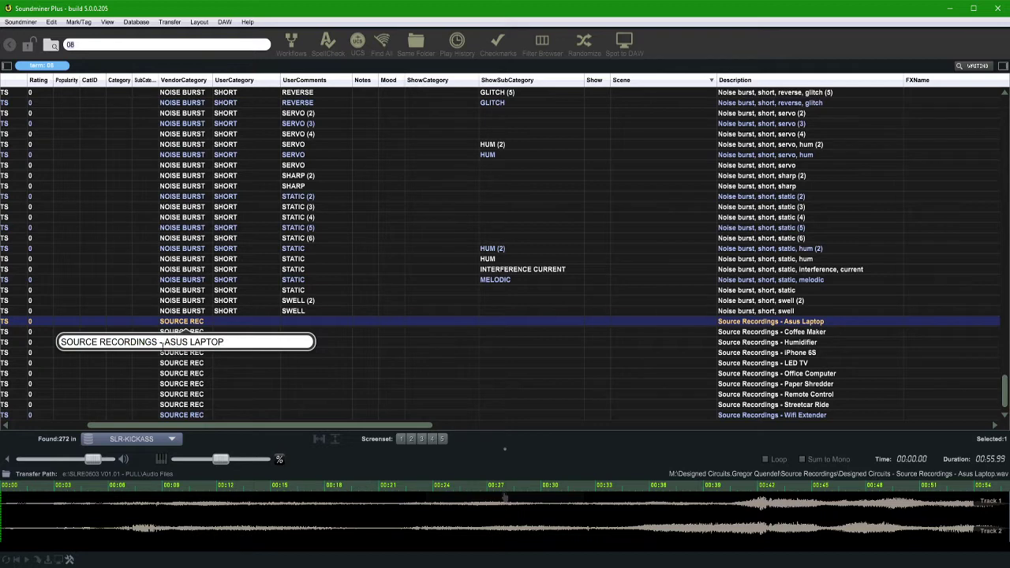
key("Right")
key("Right")
key("Right")
key("Right")
key("Right")
key("Right")
Sort the records by VendorCategory and widen that column until the full source recording names fit
left_click(211, 80)
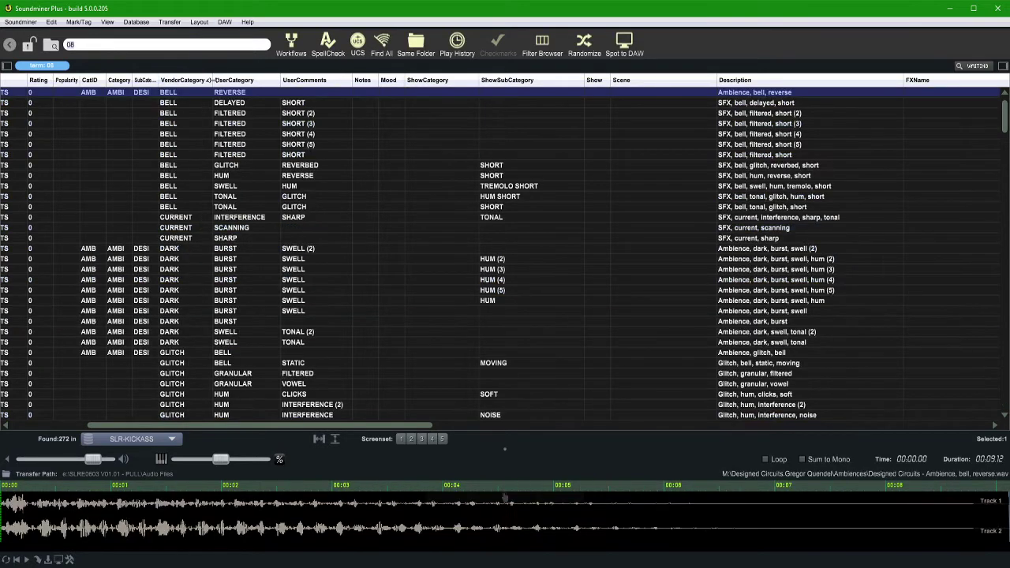
left_click_drag(211, 80, 278, 80)
scroll(243, 255, "down", 10)
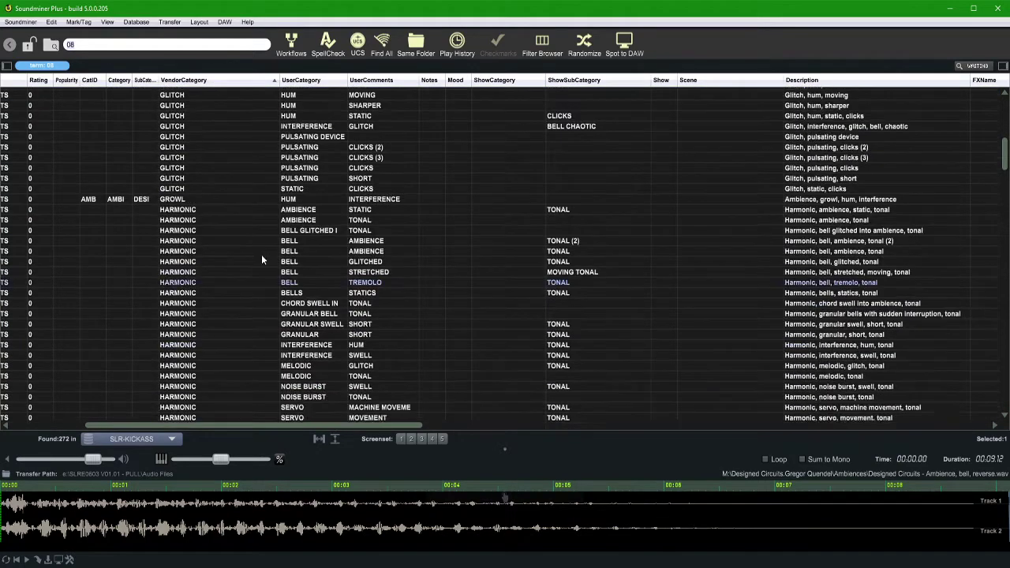
scroll(262, 258, "down", 15)
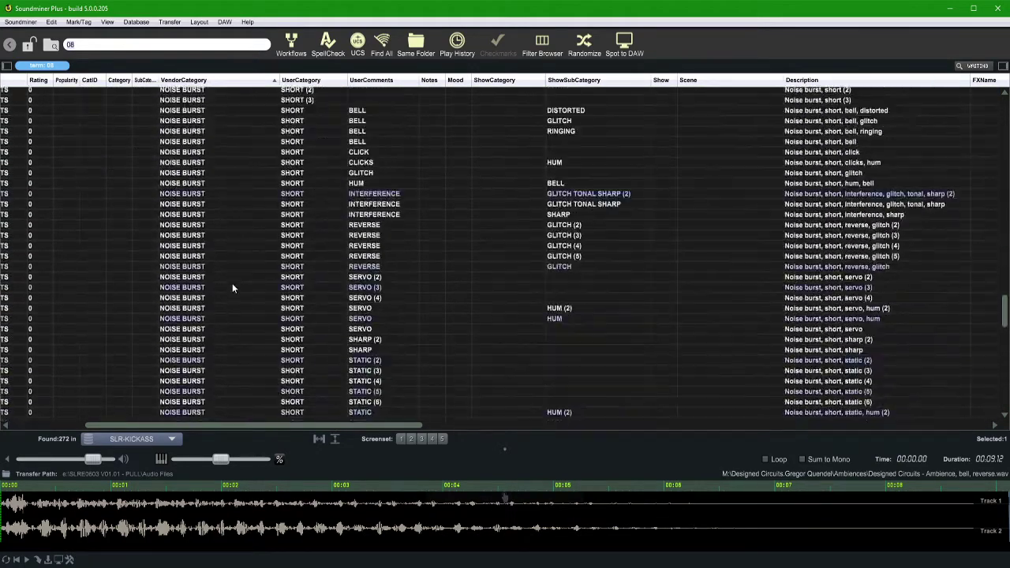
scroll(232, 285, "down", 15)
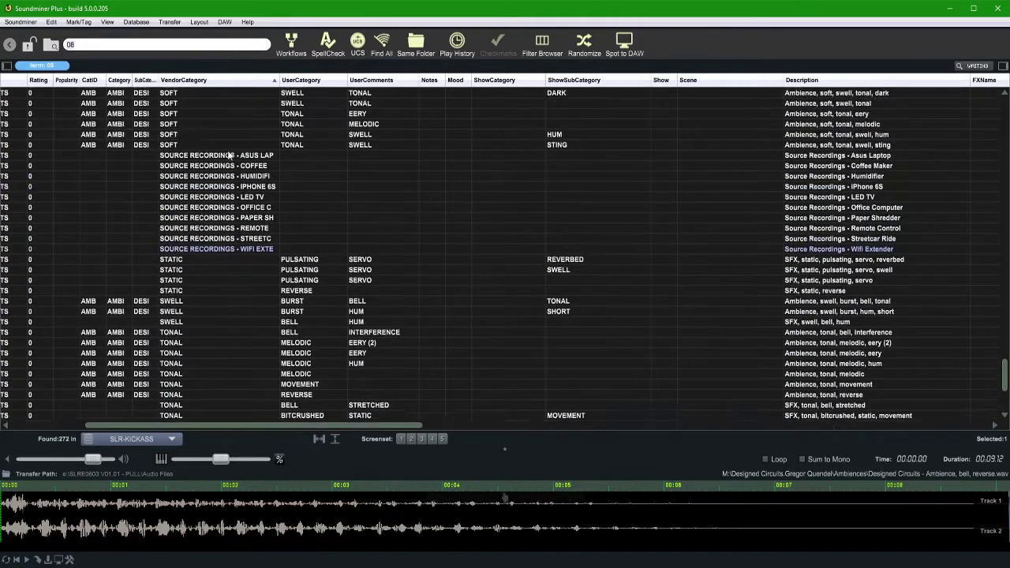
scroll(228, 155, "up", 1)
left_click(183, 192)
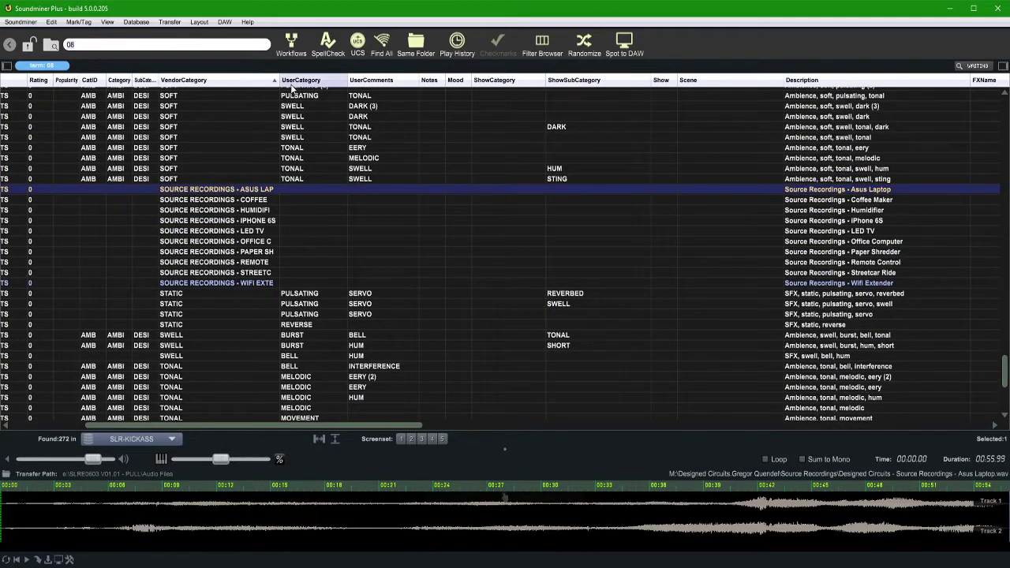
left_click_drag(279, 80, 336, 80)
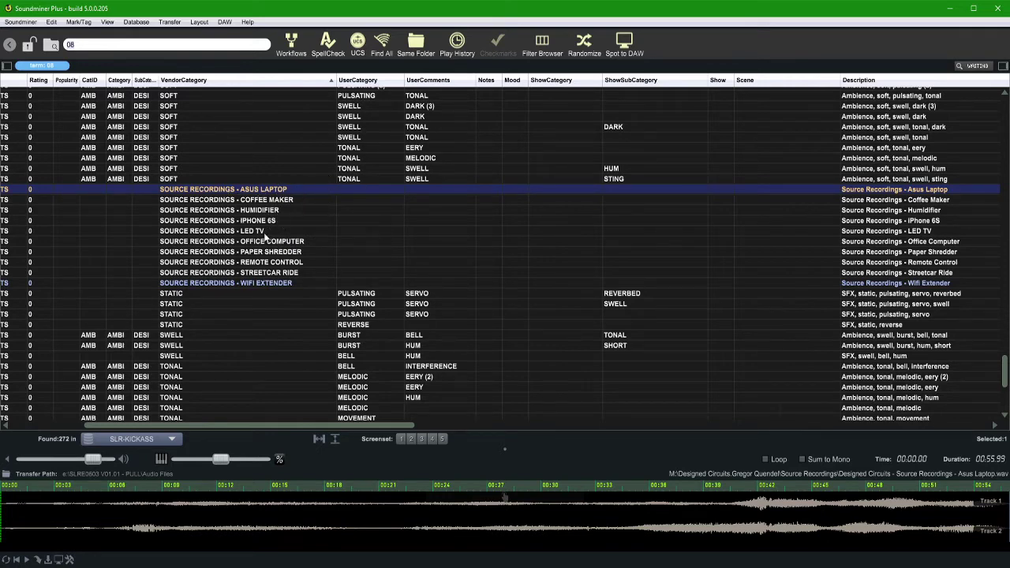
Set the UserCategory of all source recordings, from Asus Laptop to Wifi Extender, to SOURCE
scroll(267, 241, "down", 1)
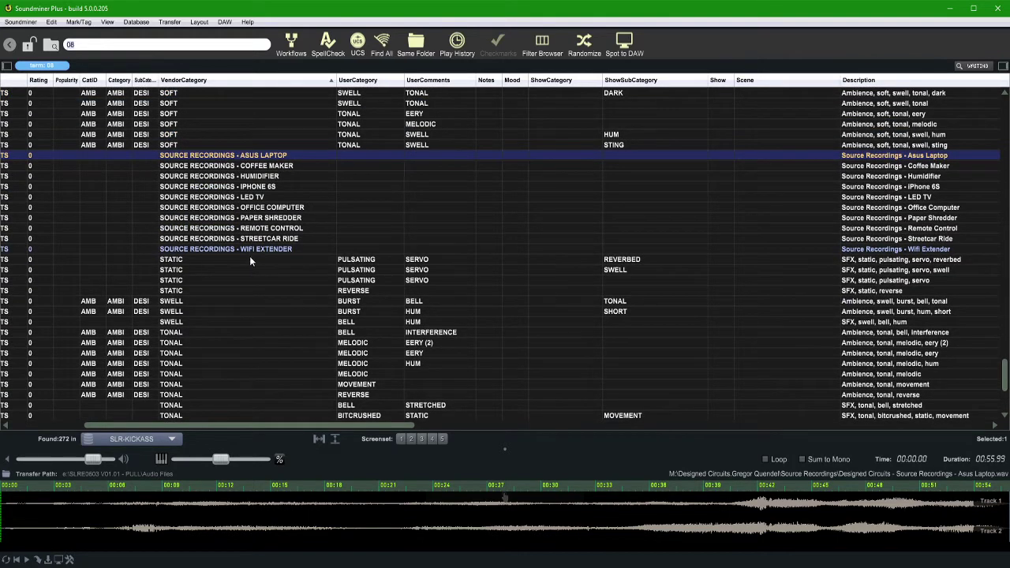
left_click(247, 250)
left_click(260, 157, "shift")
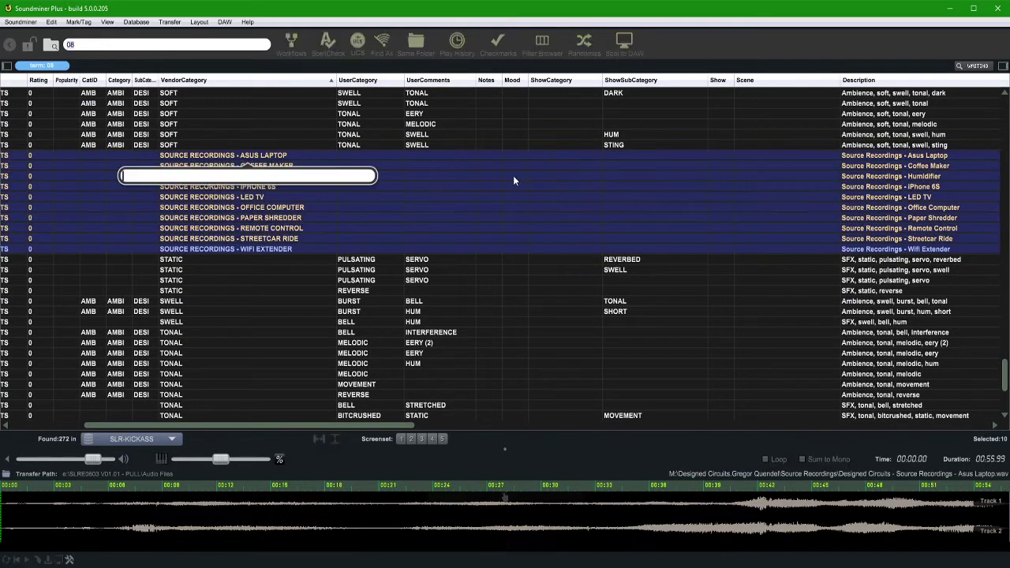
left_click(402, 154)
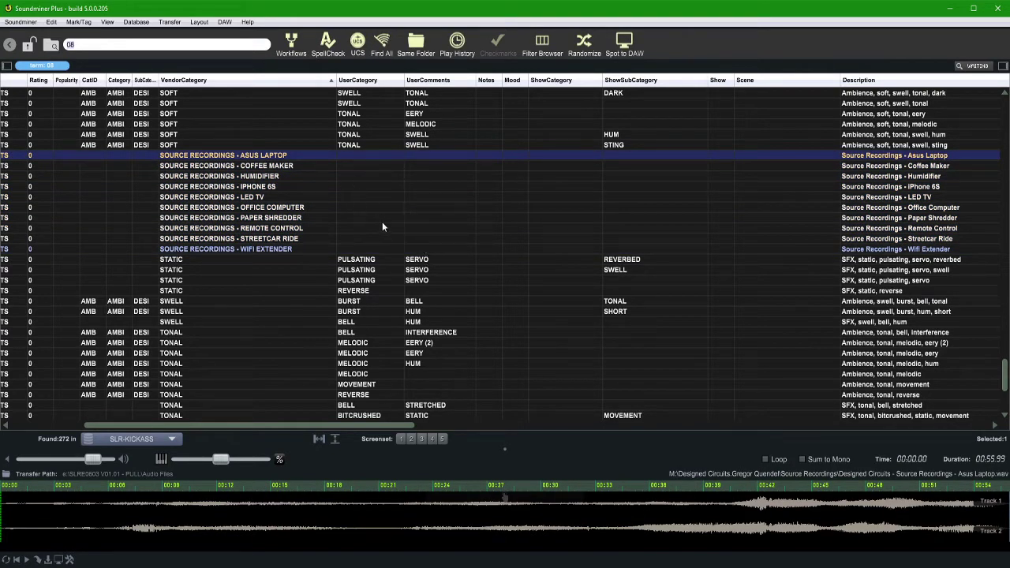
left_click(365, 250, "shift")
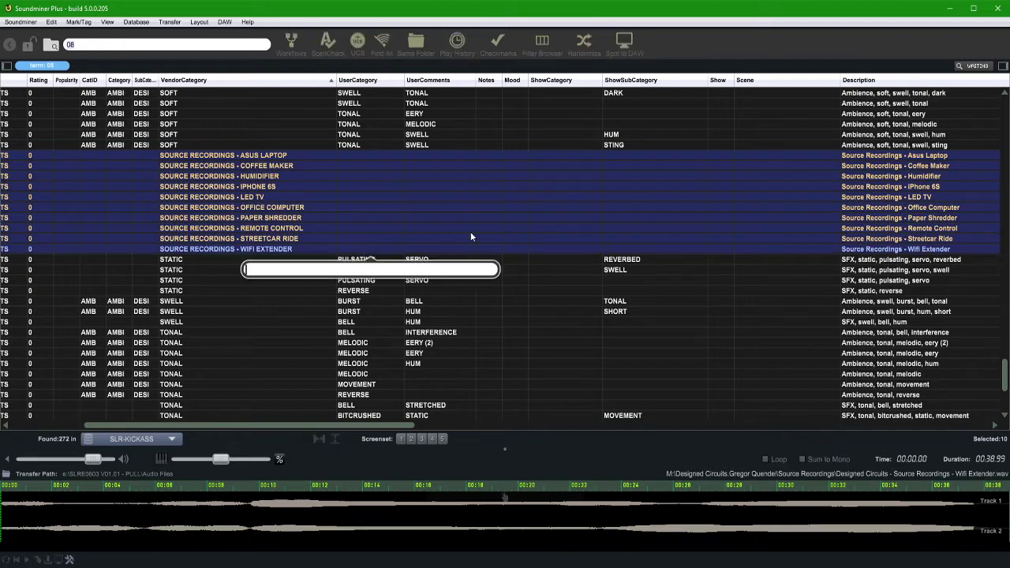
type("SOU")
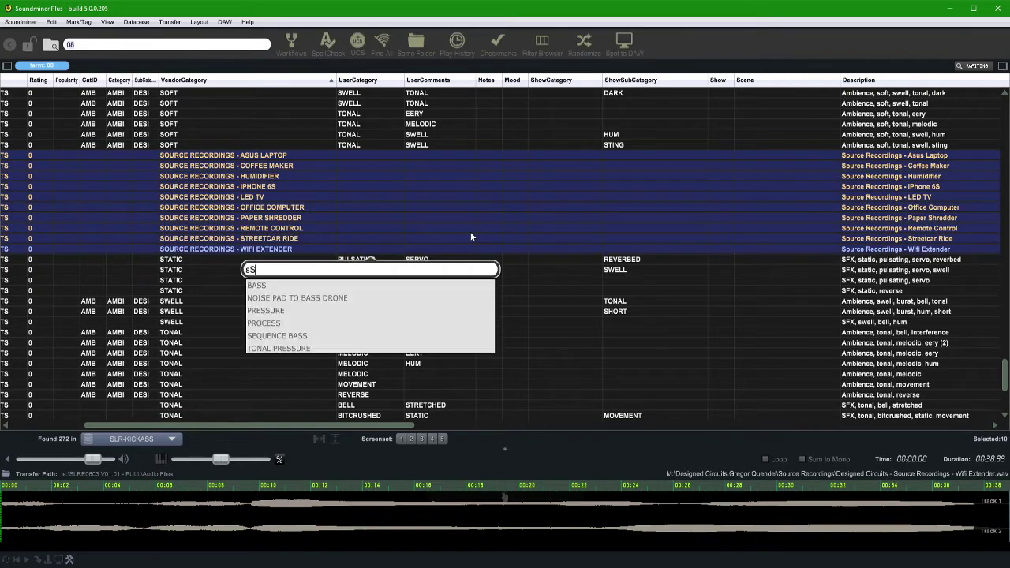
type("RCE")
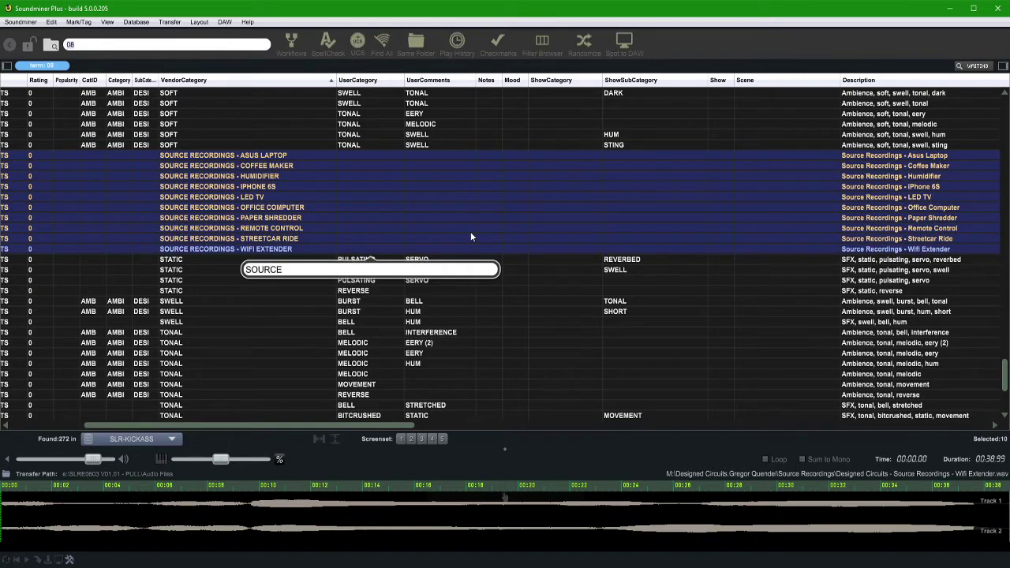
key("Return")
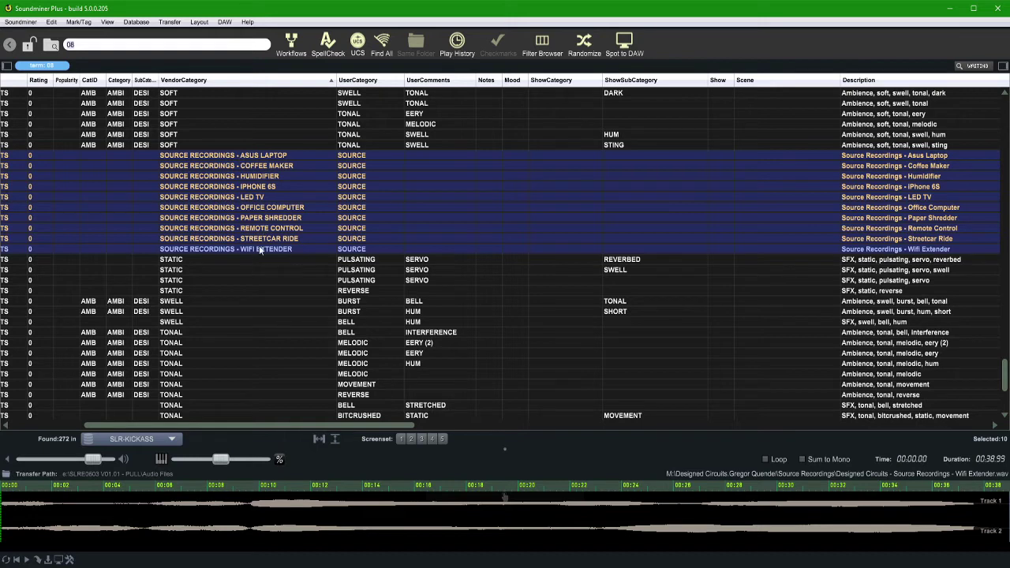
key("ctrl+shift+w")
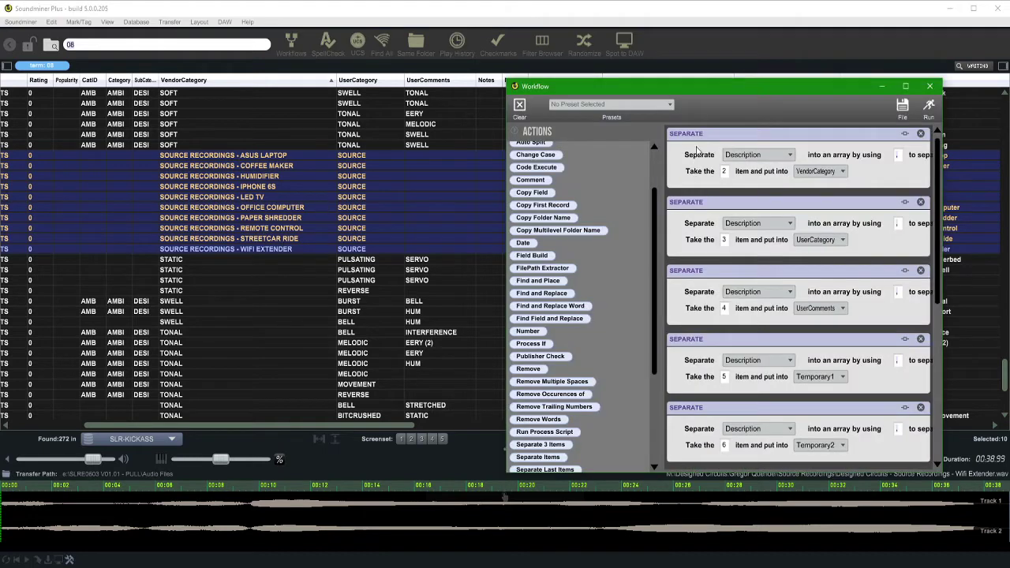
left_click_drag(813, 81, 624, 69)
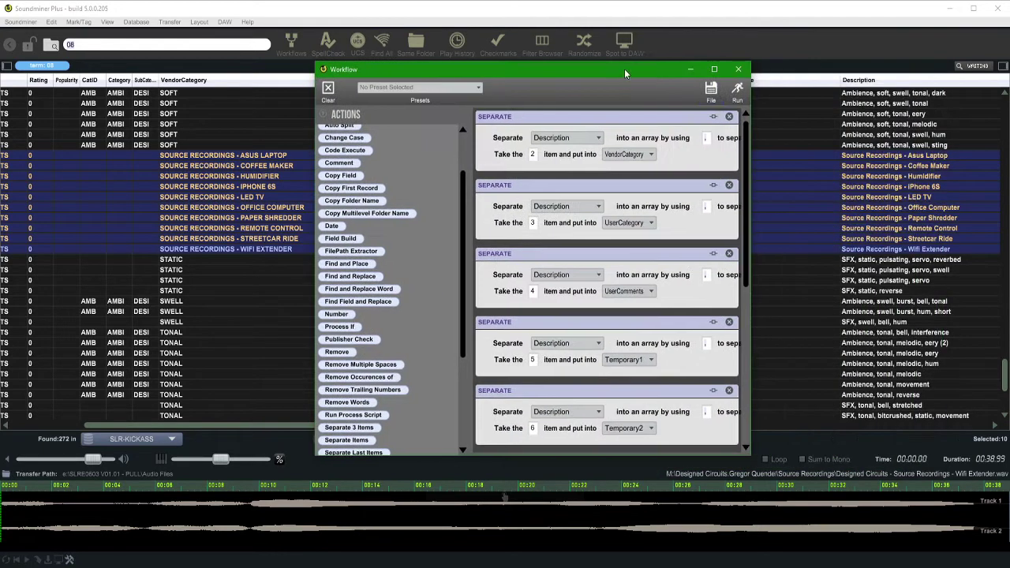
left_click(730, 96)
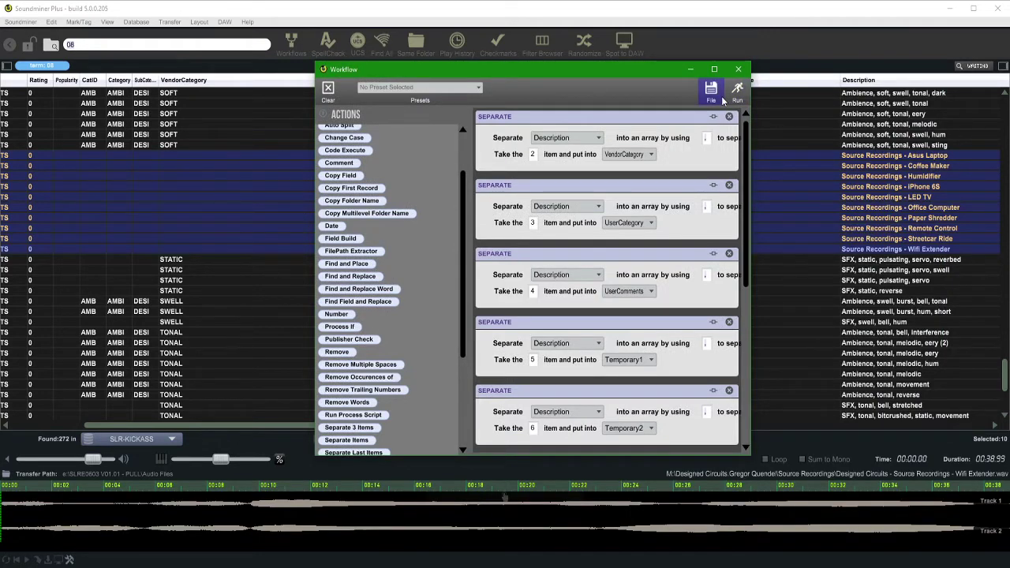
left_click_drag(582, 66, 796, 66)
left_click(481, 154)
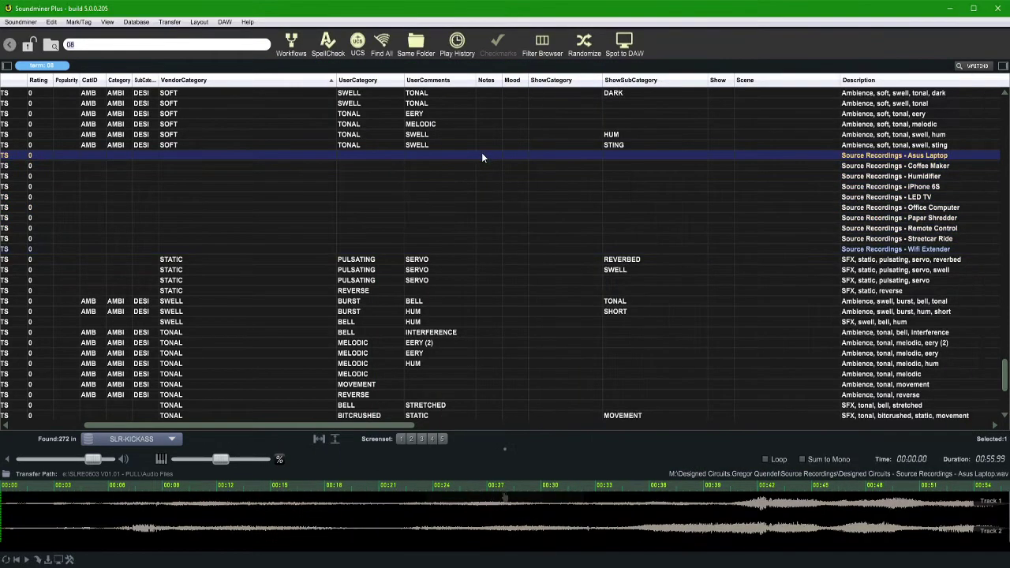
Save the current description-splitting workflow as a preset named "!- SPLIT BY , DESCRIPTION"
key("ctrl+shift+w")
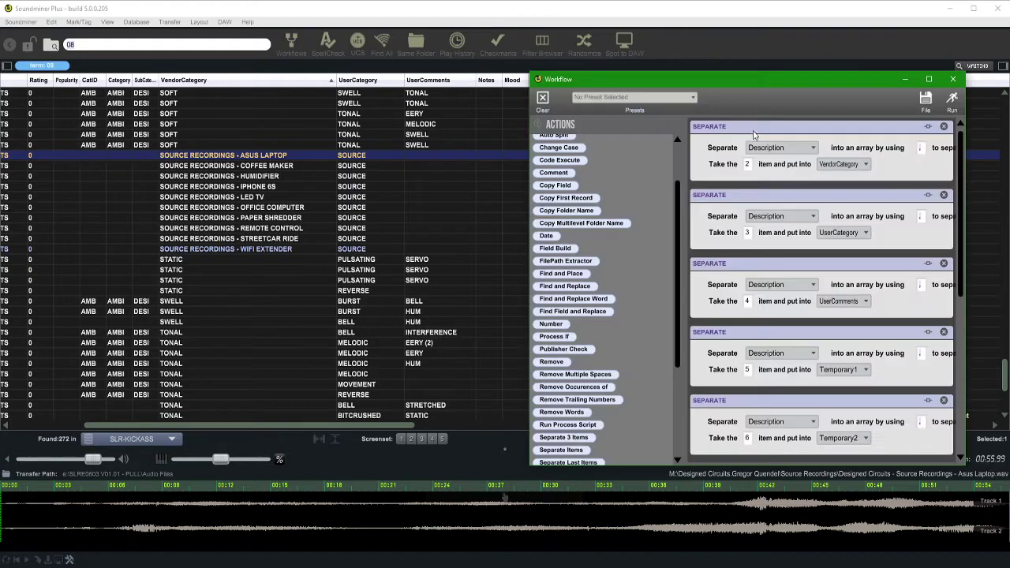
left_click(925, 101)
left_click(876, 111)
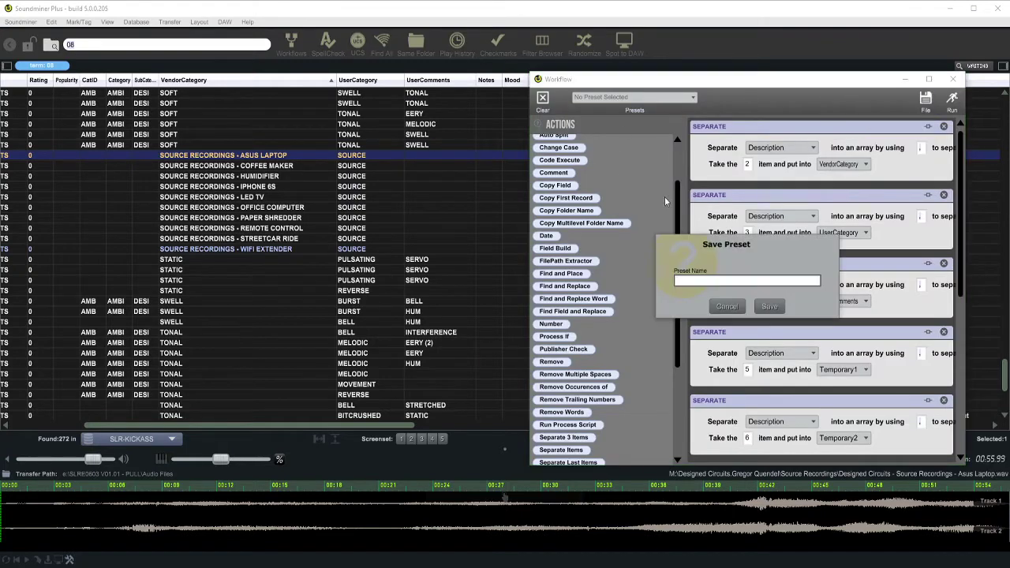
left_click(725, 283)
type("SG")
type("RIPTION")
left_click(765, 308)
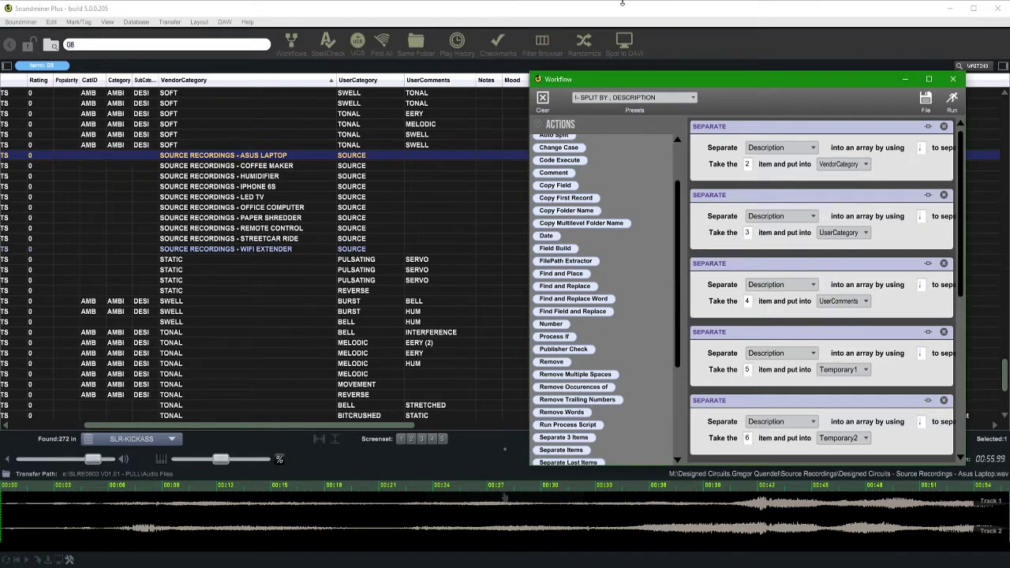
Examine the full list of saved workflow presets
left_click(664, 101)
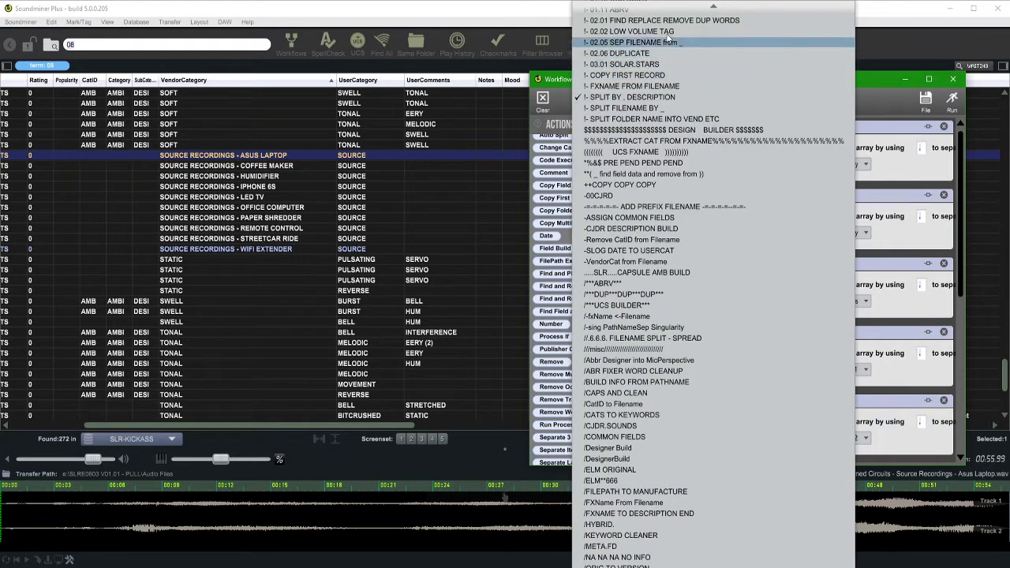
scroll(649, 63, "up", 1)
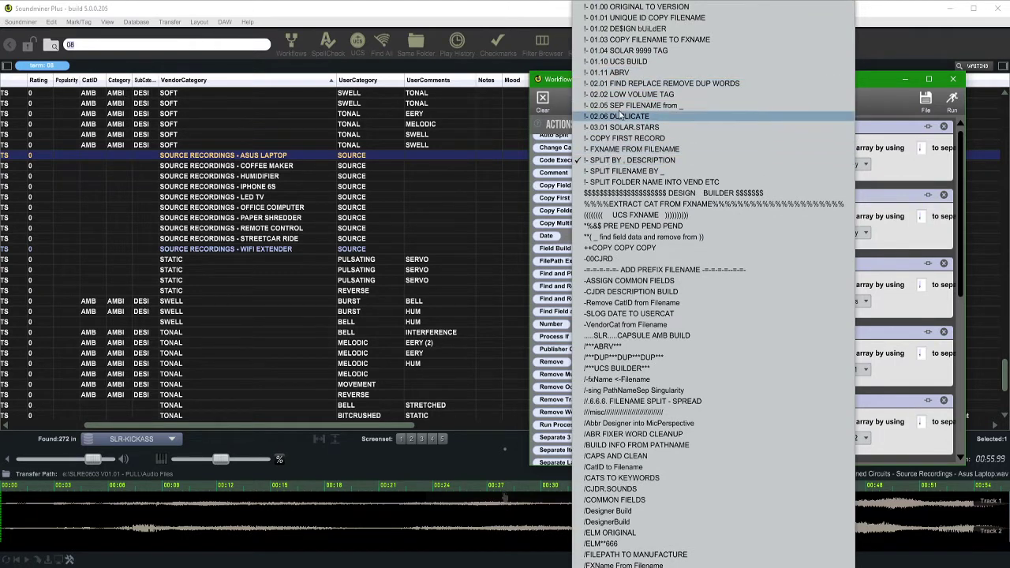
scroll(635, 207, "down", 10)
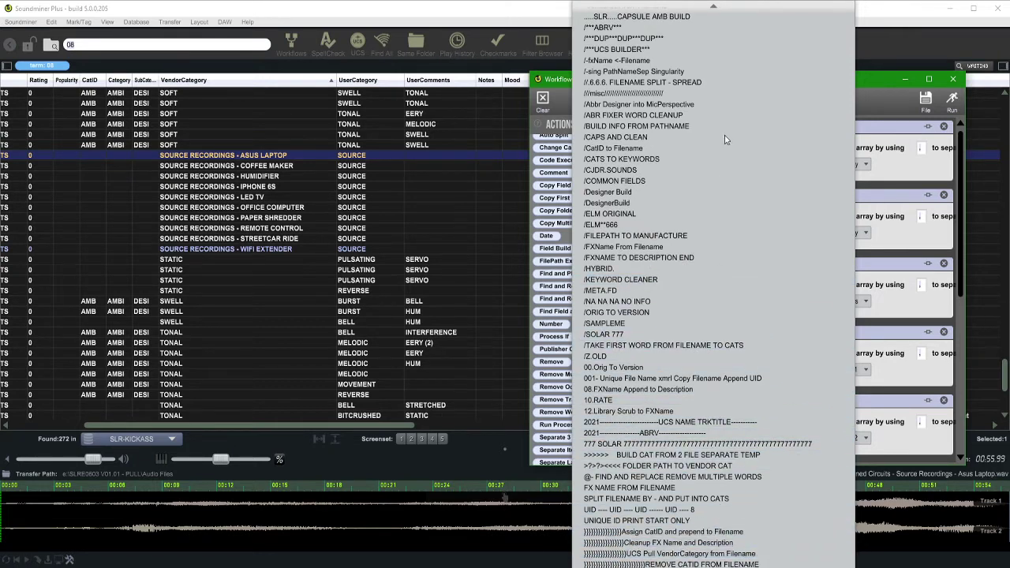
scroll(726, 140, "up", 10)
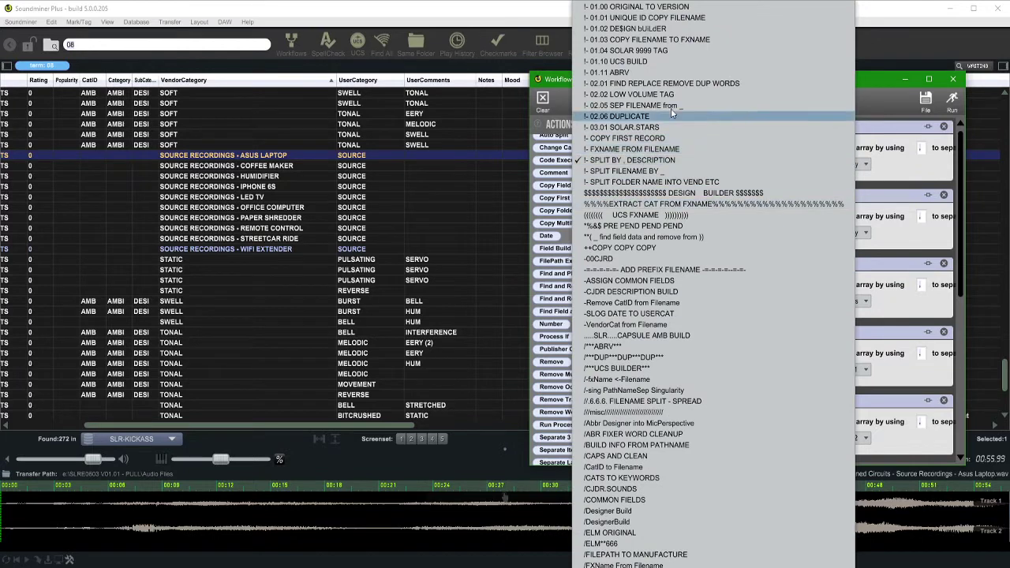
left_click(868, 95)
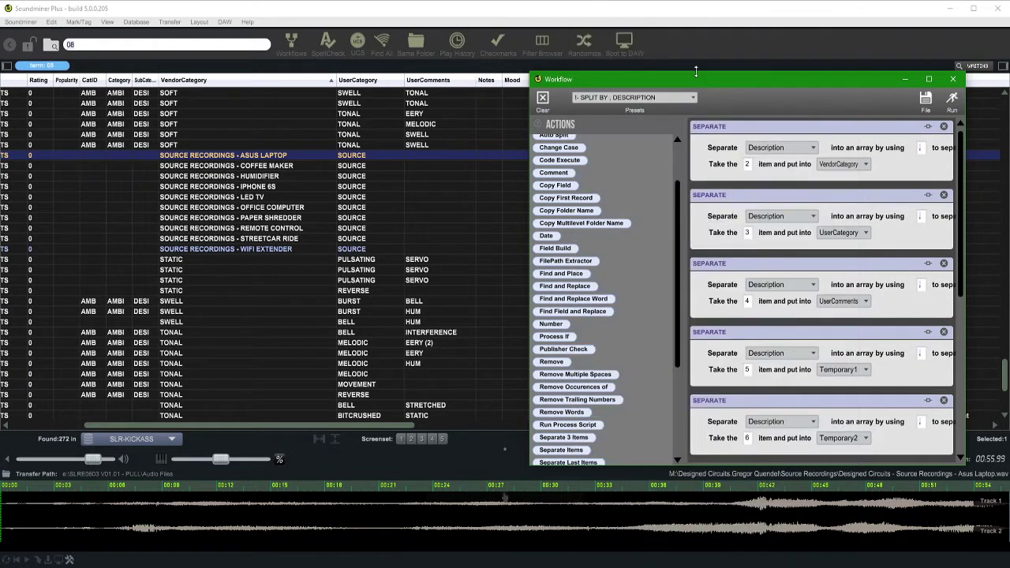
scroll(380, 194, "down", 3)
scroll(339, 204, "up", 5)
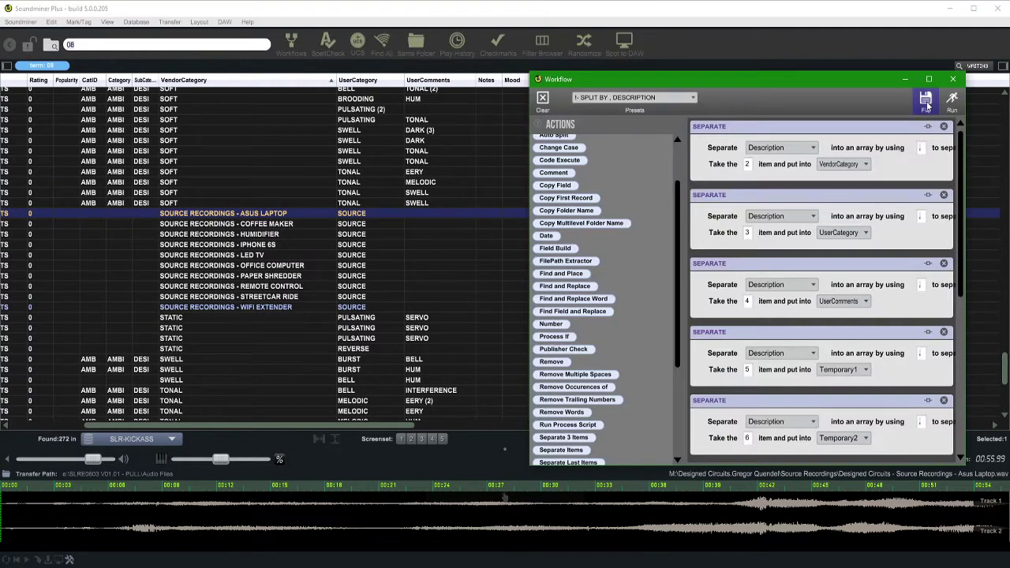
Clear the workflow and add a Find and Replace action that works on VendorCategory
left_click(925, 97)
left_click(821, 108)
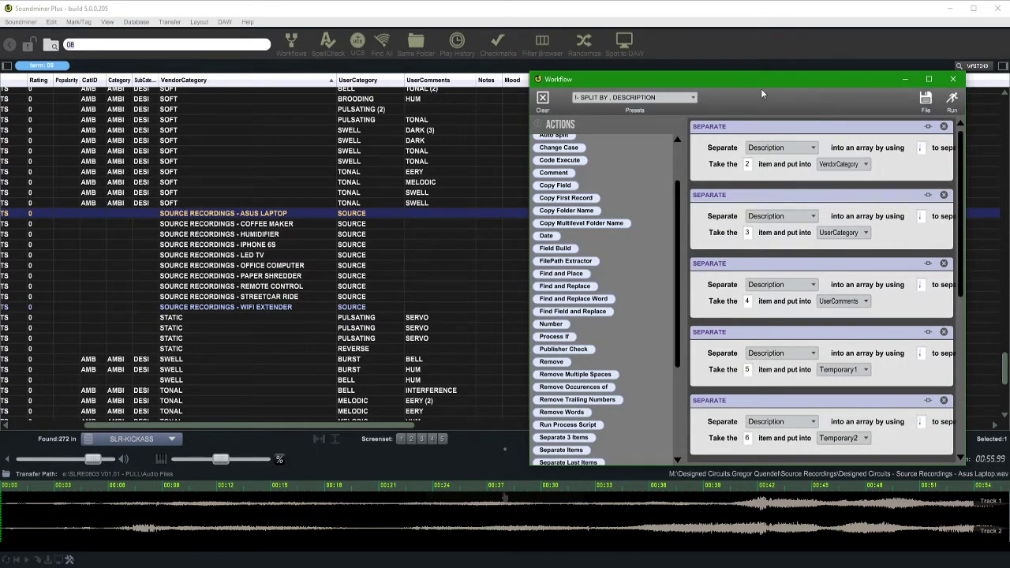
left_click(542, 97)
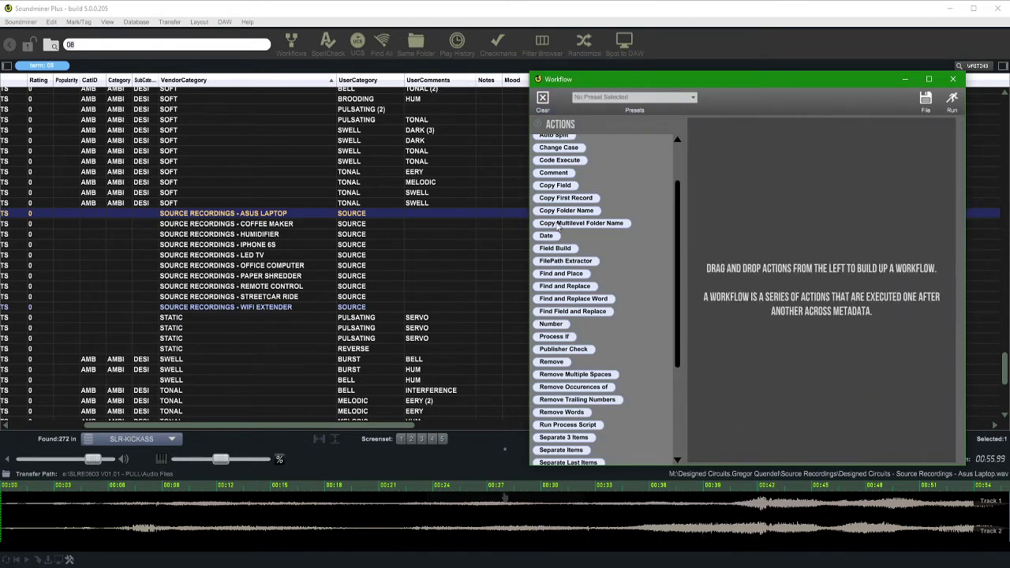
scroll(556, 237, "down", 5)
scroll(548, 292, "up", 5)
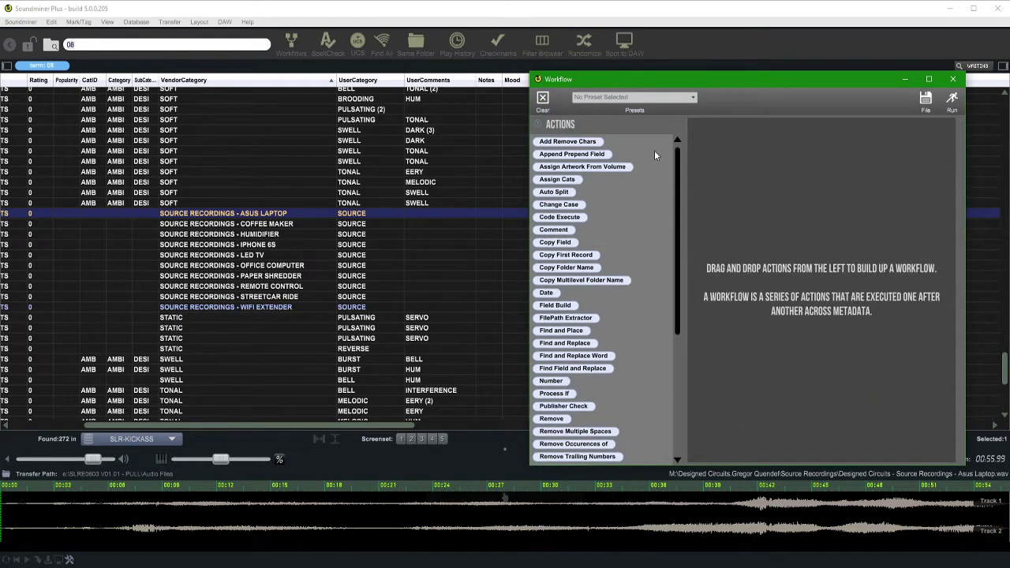
scroll(594, 256, "down", 3)
scroll(594, 256, "up", 3)
left_click_drag(568, 345, 739, 233)
left_click(905, 150)
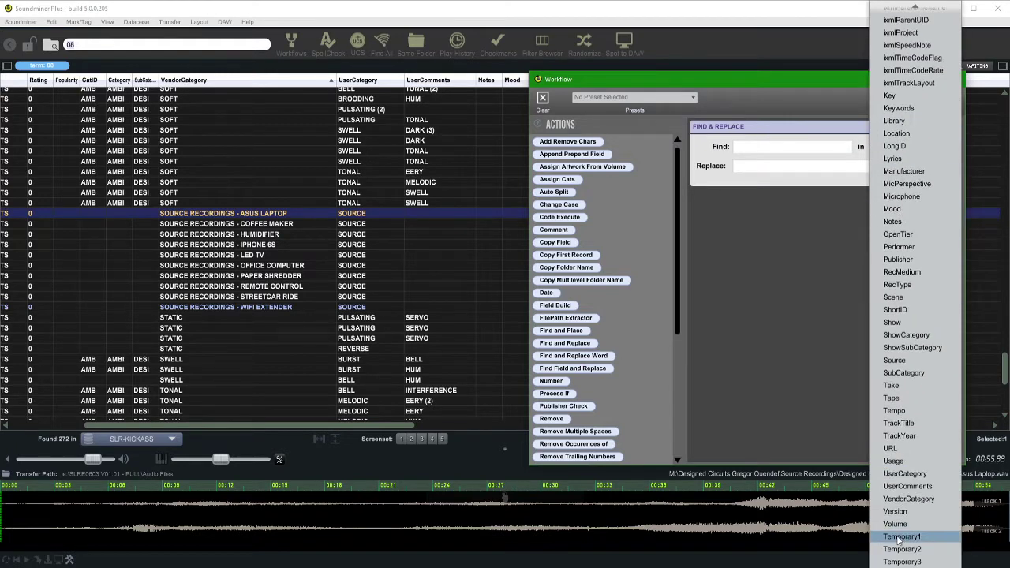
left_click(901, 505)
Set the find text to "SOURCE RECORDING - " with an empty replacement and try the workflow on the Asus Laptop record
left_click(753, 149)
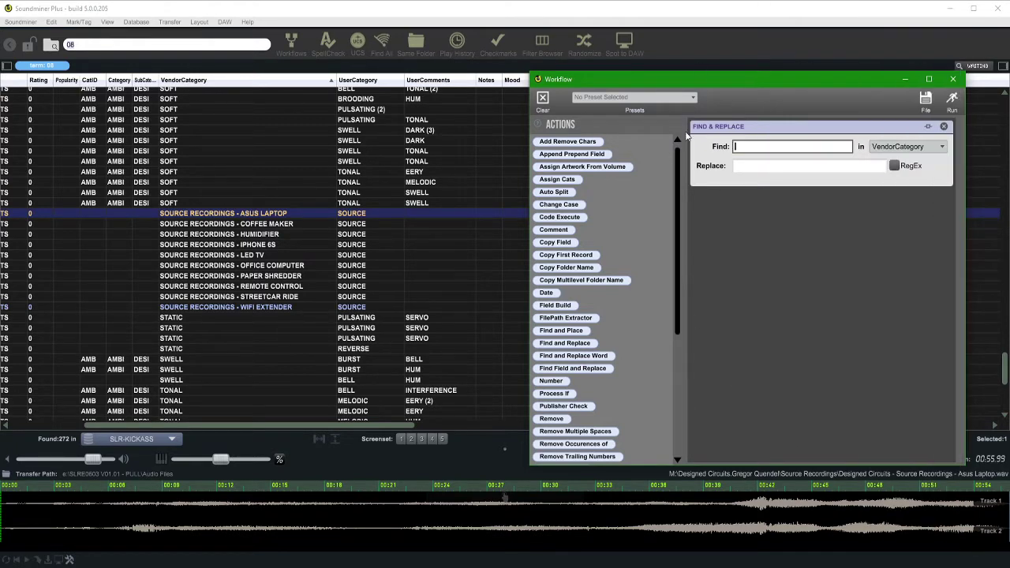
type("SOURCE RECORDING")
left_click(735, 166)
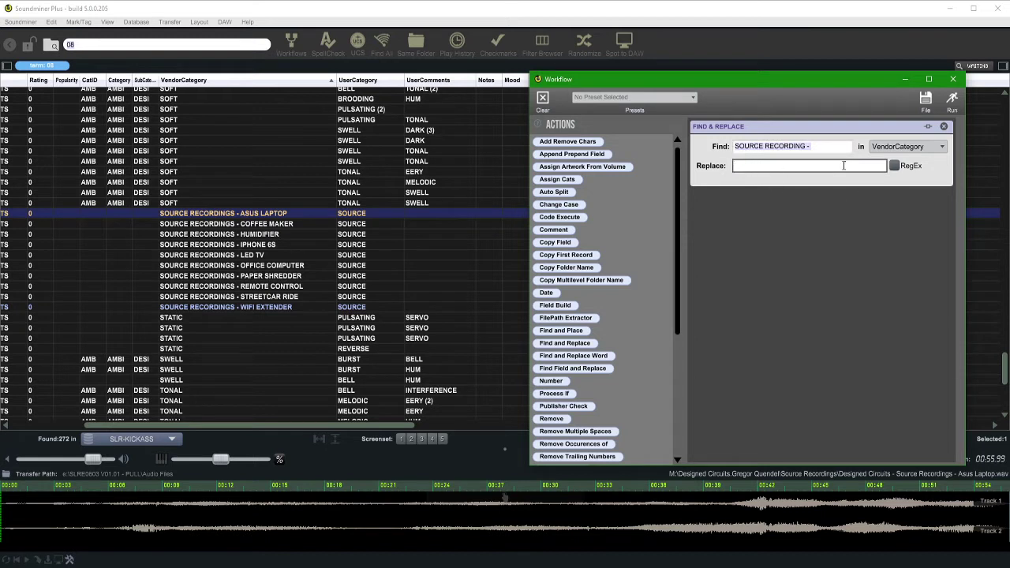
left_click(709, 200)
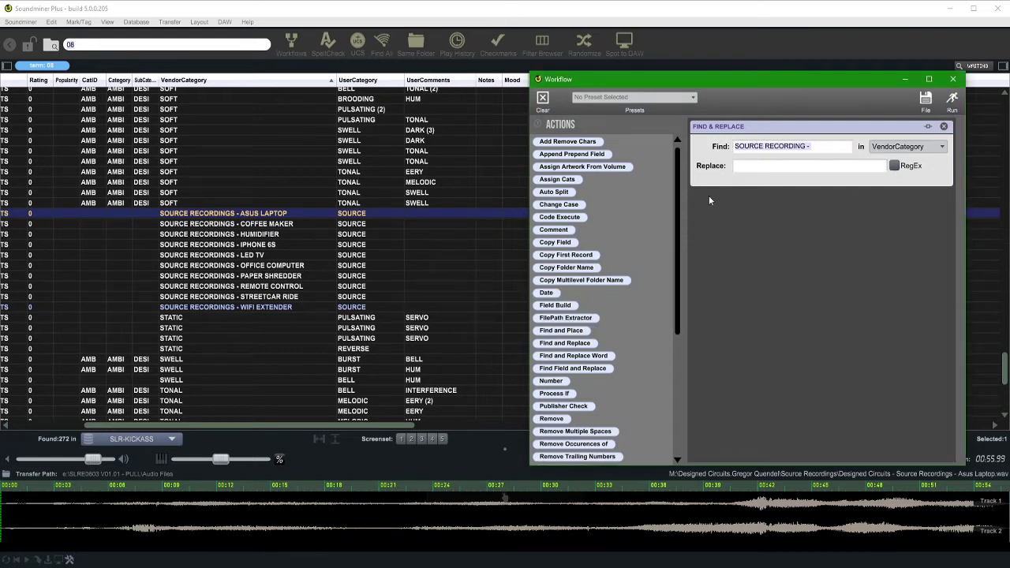
left_click(753, 167)
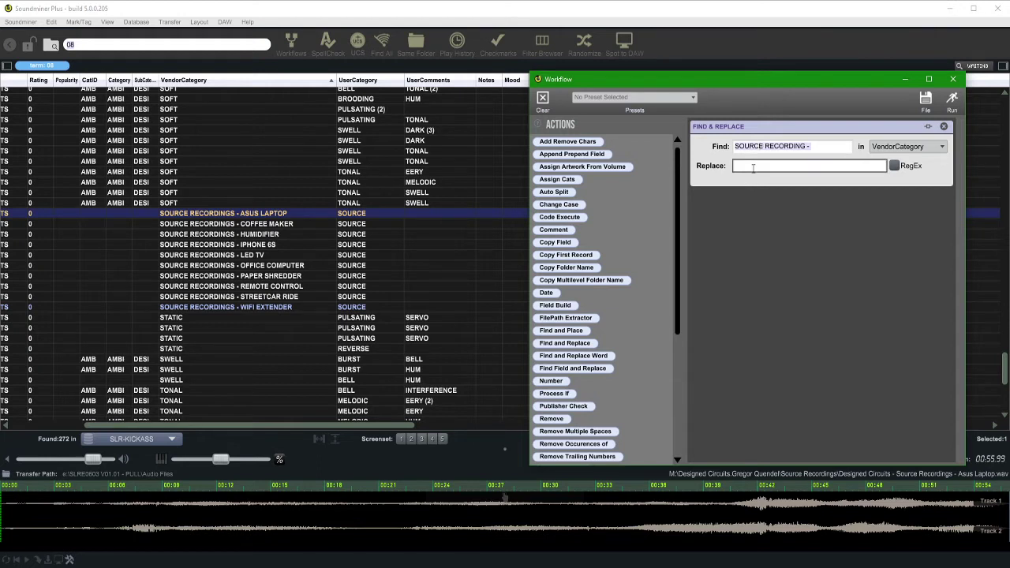
left_click(814, 150)
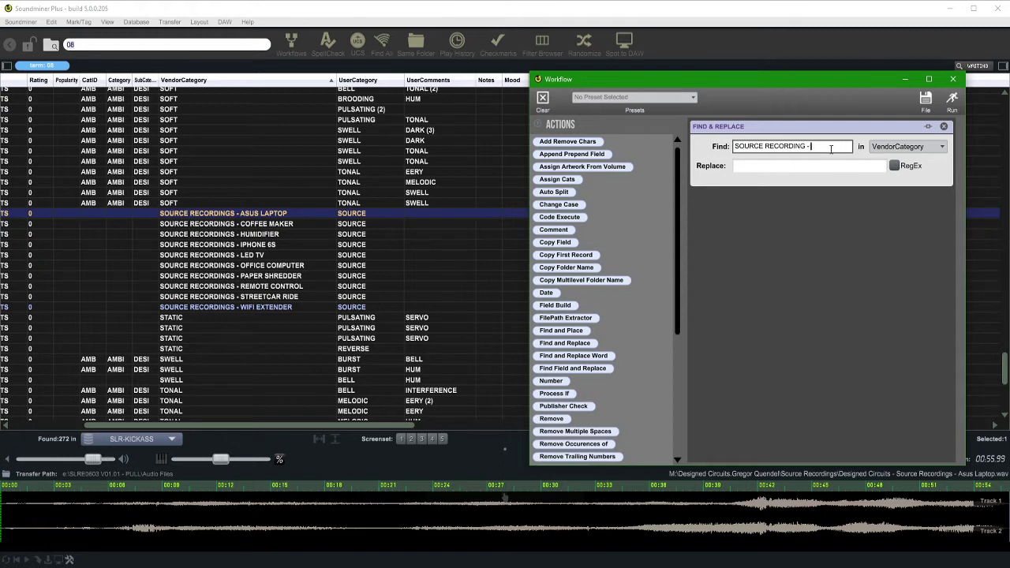
left_click(776, 169)
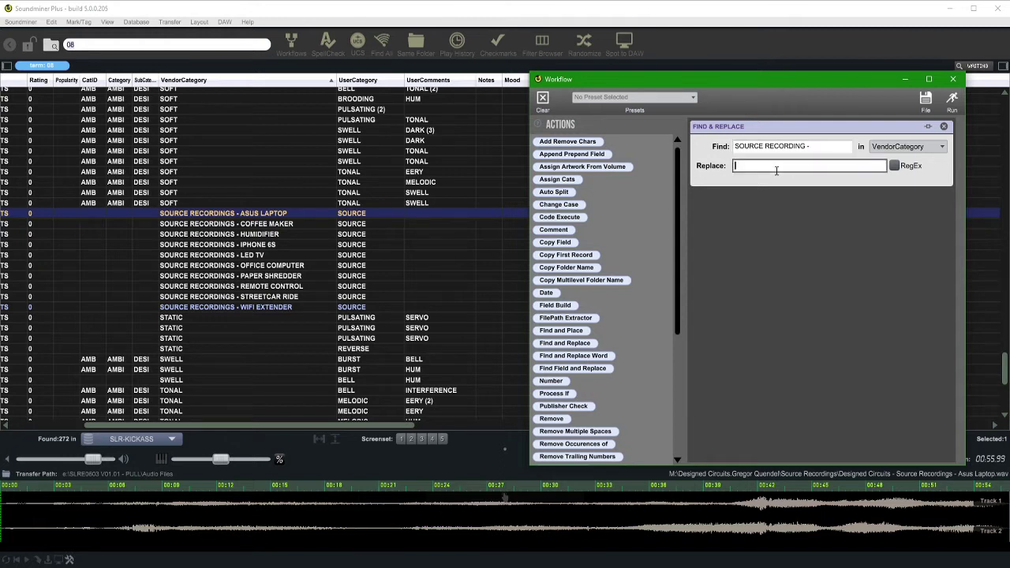
left_click(952, 100)
Try the same find and replace workflow on the Coffee Maker record
left_click(263, 223)
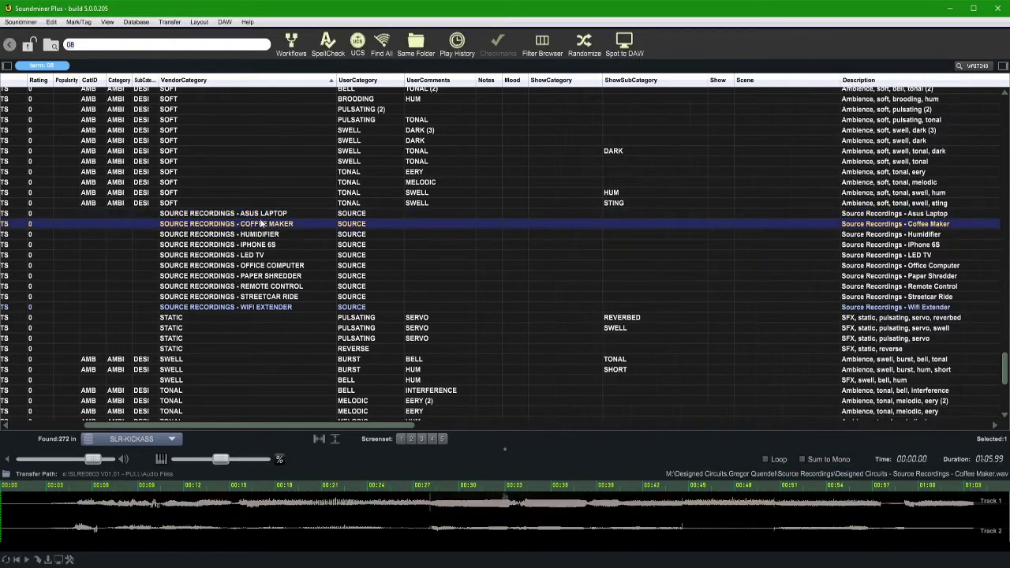
key("alt+Tab")
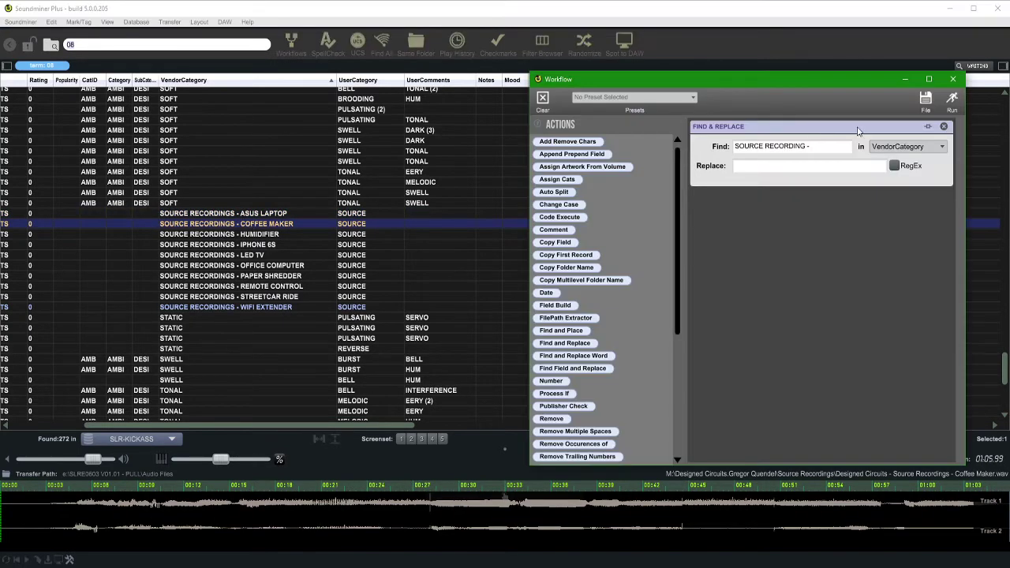
left_click(953, 100)
left_click(953, 103)
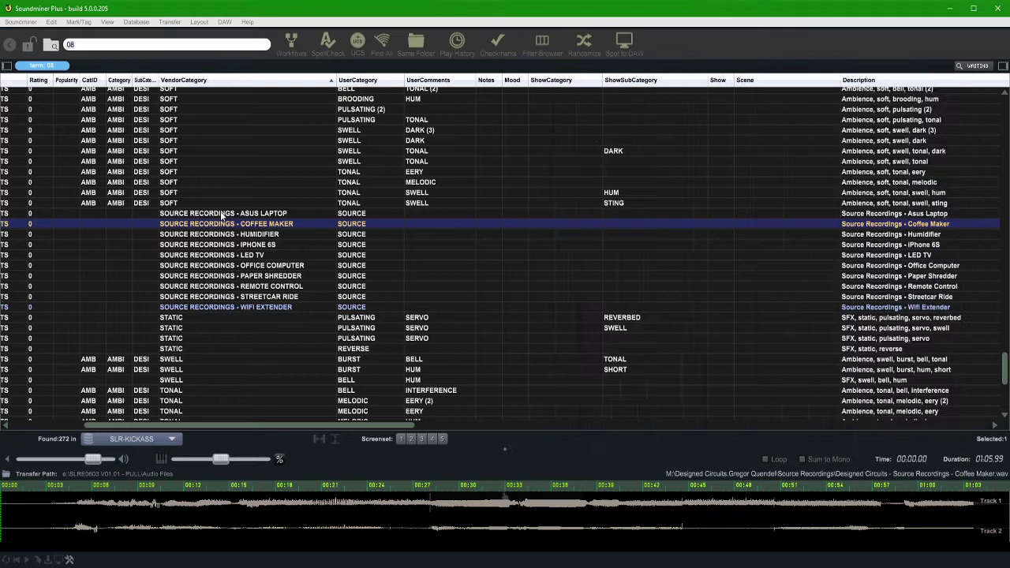
Open the Asus Laptop record's VendorCategory value and select its "SOURCE RECORDINGS - " prefix
left_click(226, 213)
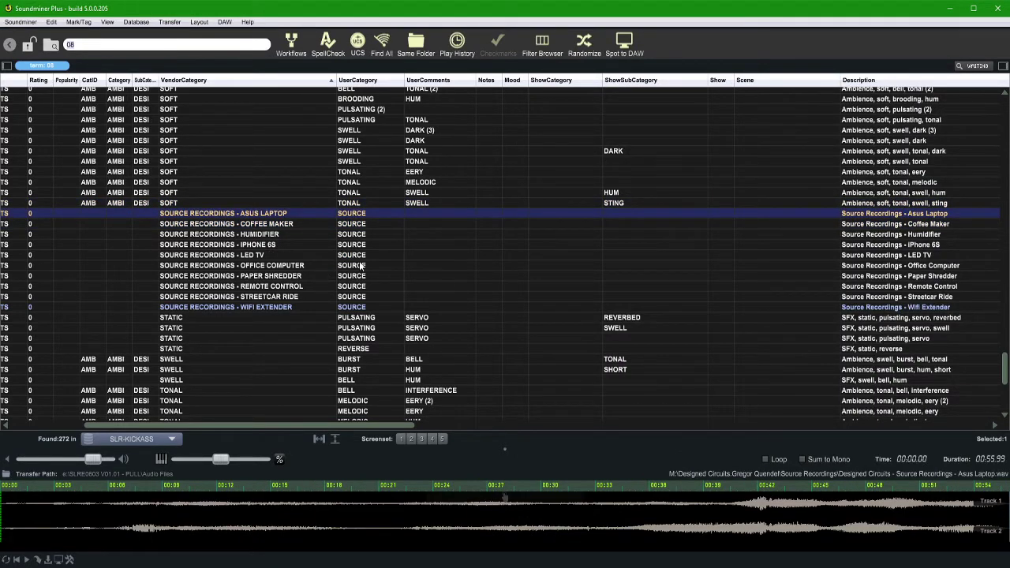
key("Return")
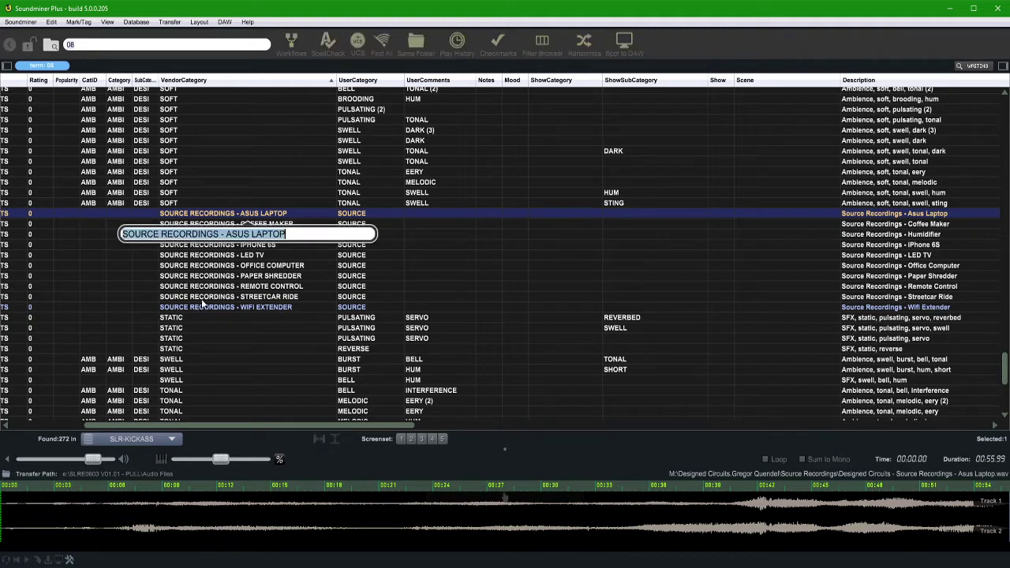
left_click(226, 234)
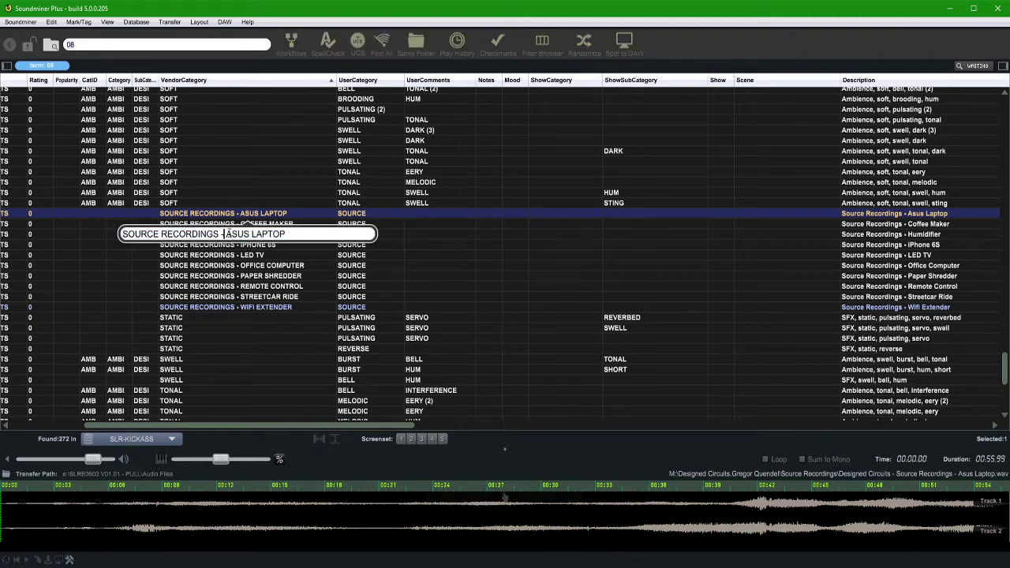
left_click_drag(227, 234, 102, 234)
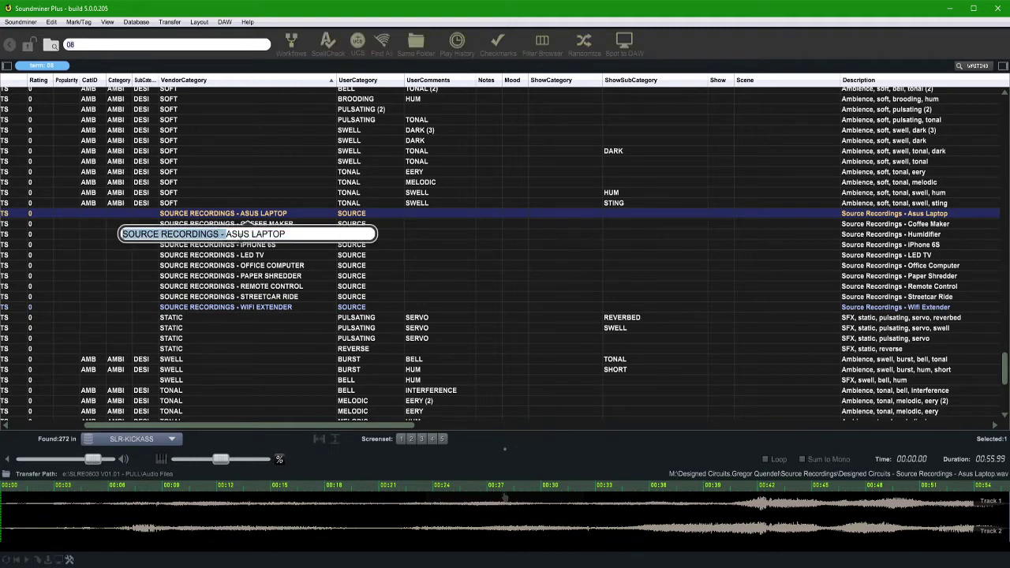
left_click(634, 213)
Correct the workflow's find text to "SOURCE RECORDINGS - ", keep the replacement empty, and run it on the Asus Laptop record
key("alt+Tab")
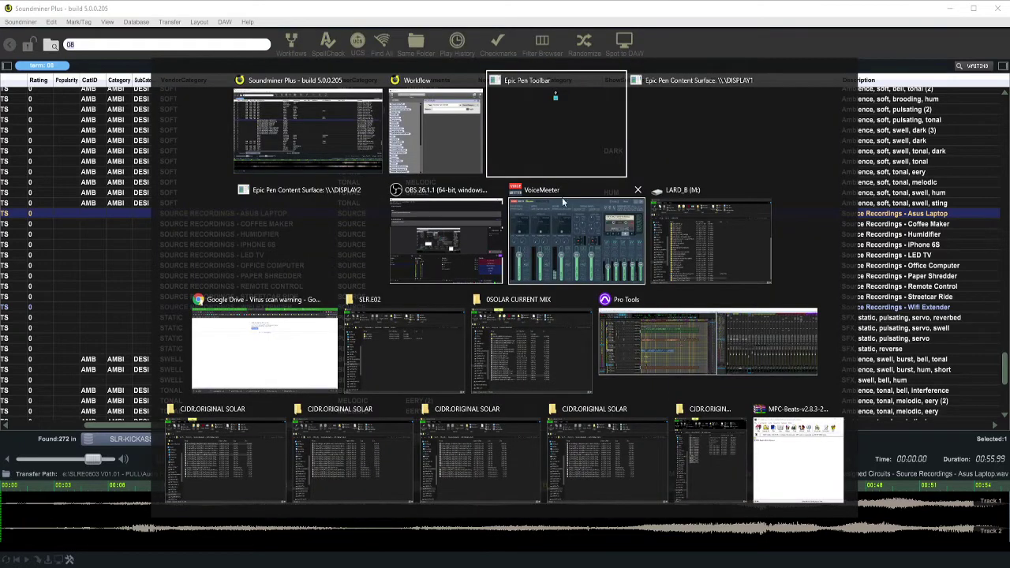
left_click(445, 145)
left_click(818, 146)
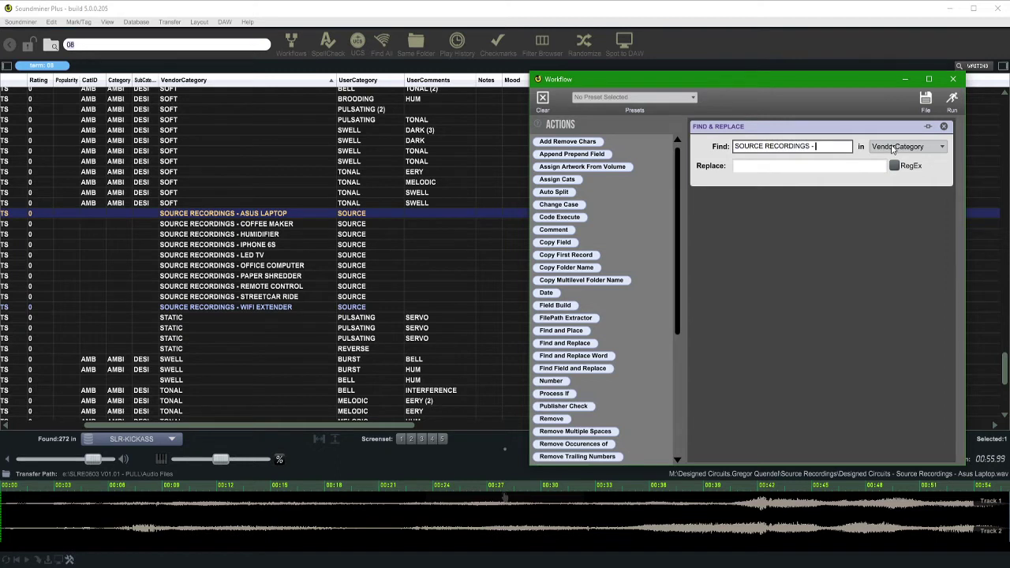
left_click(861, 169)
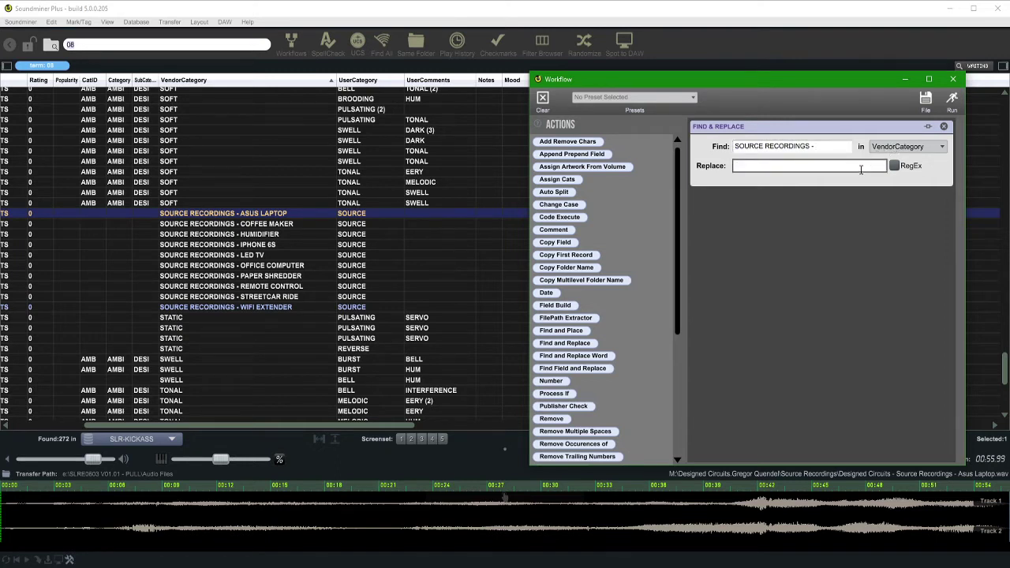
left_click(951, 99)
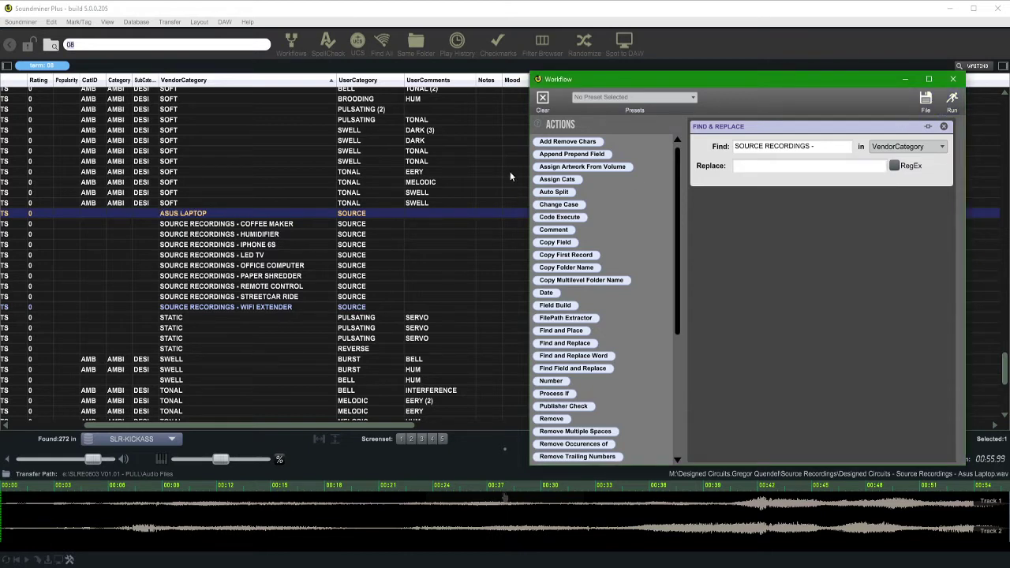
Run the find and replace workflow on the source recordings from Coffee Maker through Wifi Extender
left_click(253, 224)
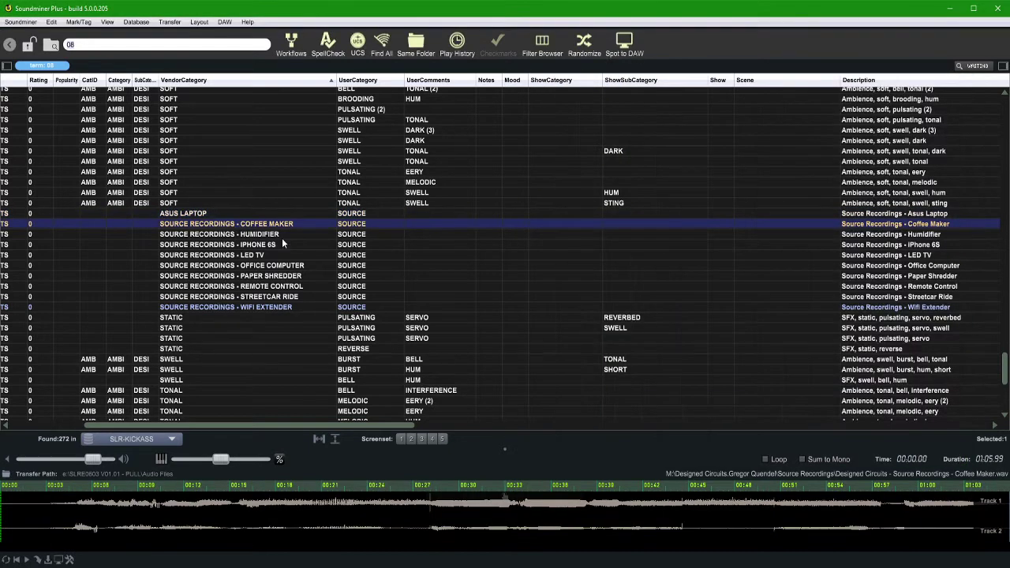
left_click(249, 310, "shift")
key("alt+Tab")
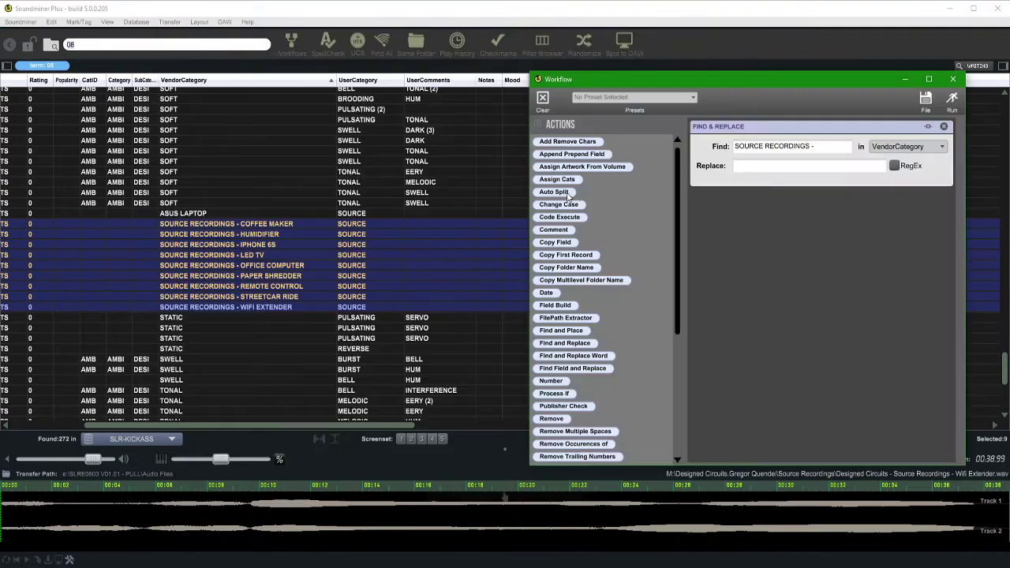
left_click(951, 100)
Check the cleaned VendorCategory values and examine the split category, description, FXName and filename fields of the remaining records
left_click(178, 235)
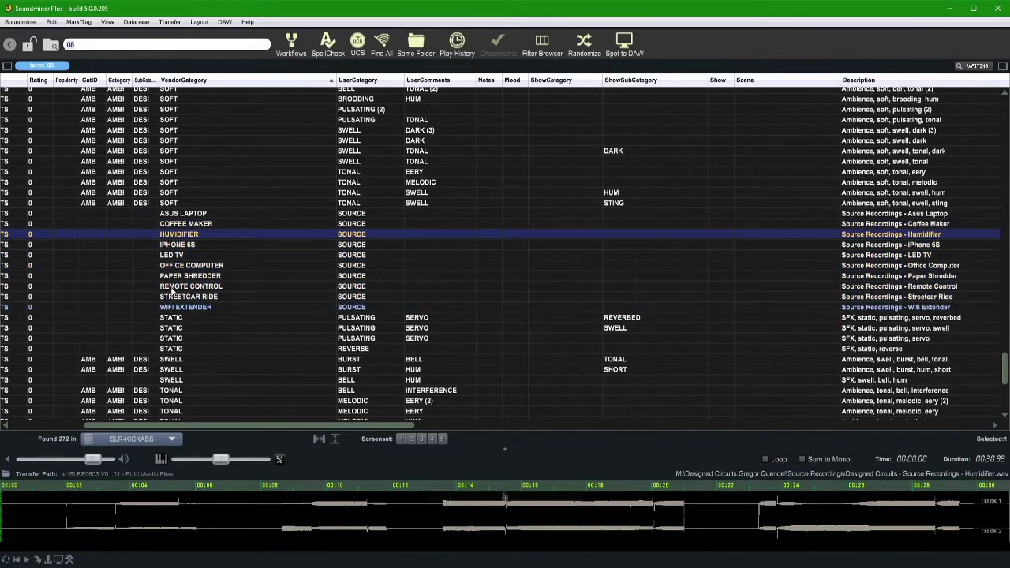
left_click(207, 287)
left_click(237, 318)
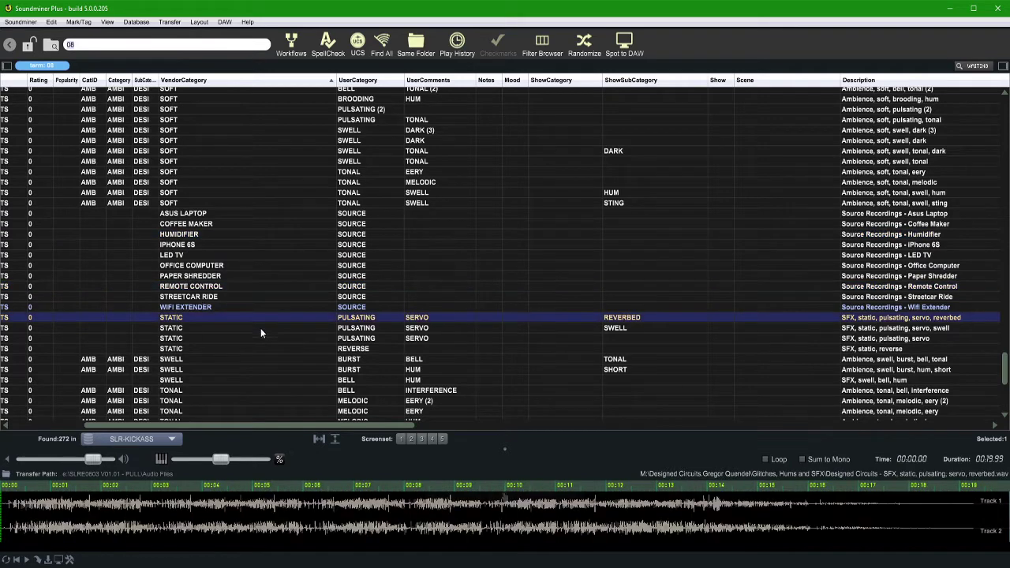
left_click(201, 299)
scroll(209, 299, "down", 7)
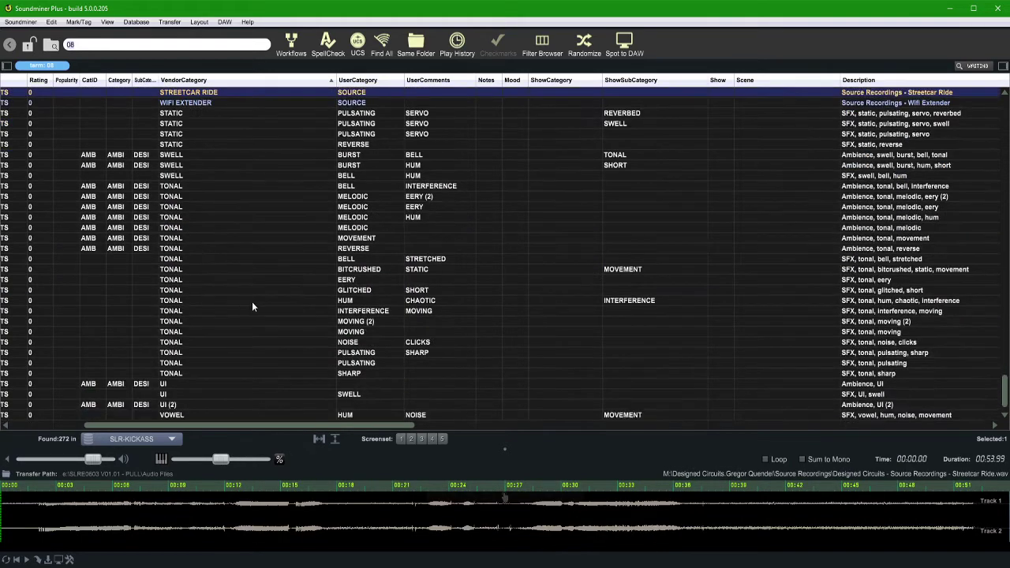
scroll(396, 294, "left", 3)
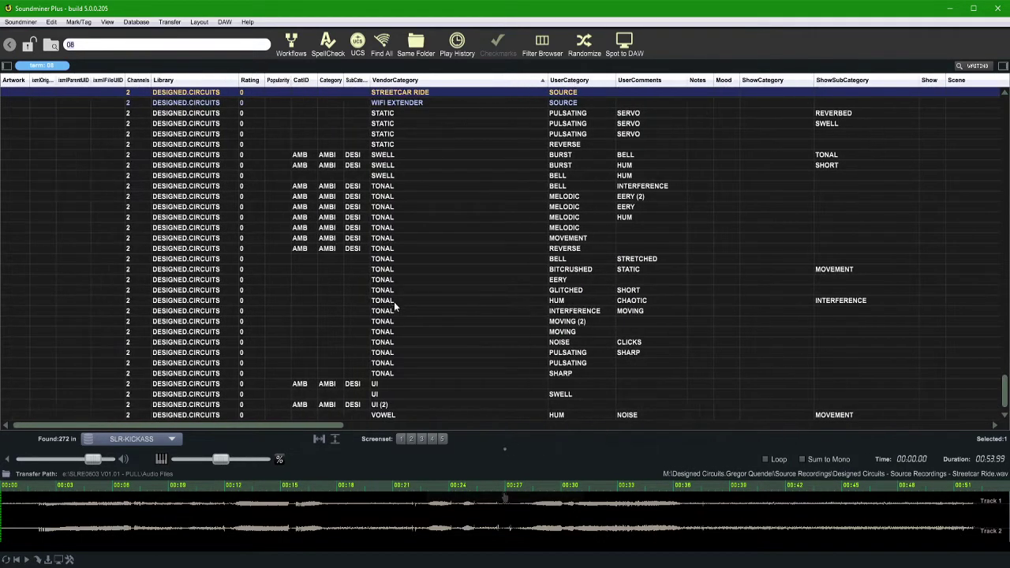
scroll(264, 273, "right", 5)
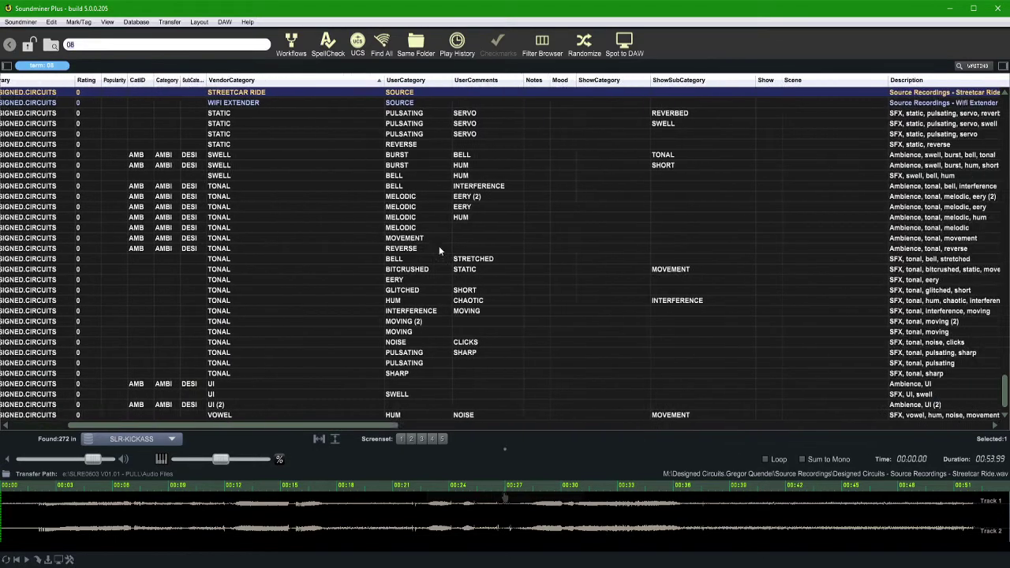
scroll(673, 260, "right", 3)
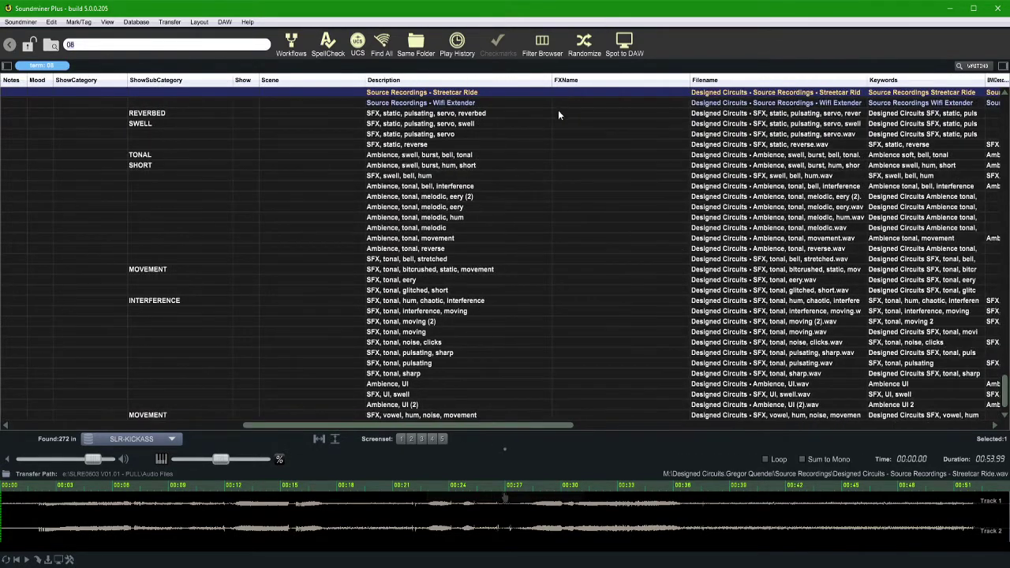
scroll(558, 115, "right", 4)
scroll(570, 422, "right", 1)
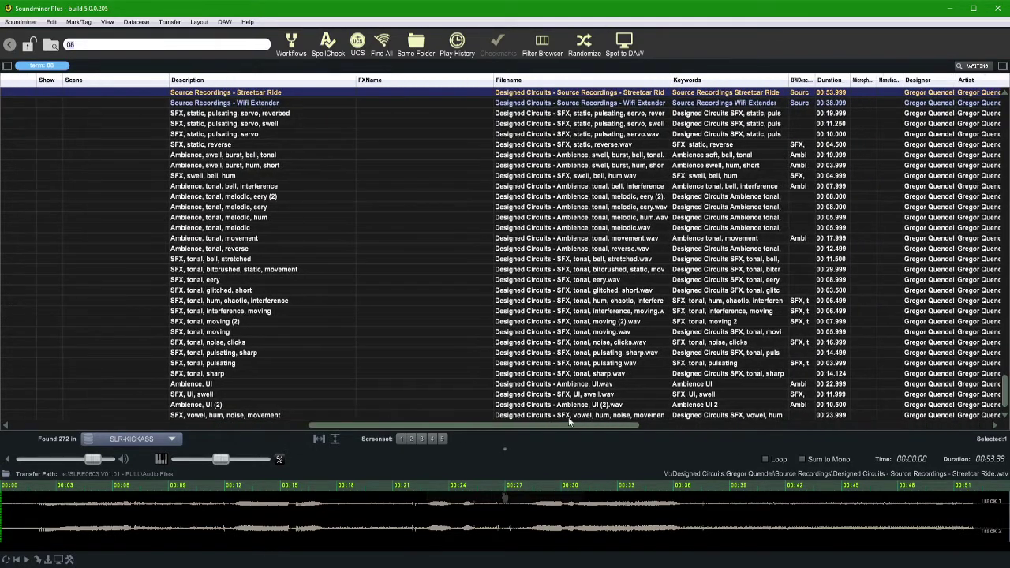
Replace the workflow's Find & Replace action with a Copy Field action
key("ctrl+shift+w")
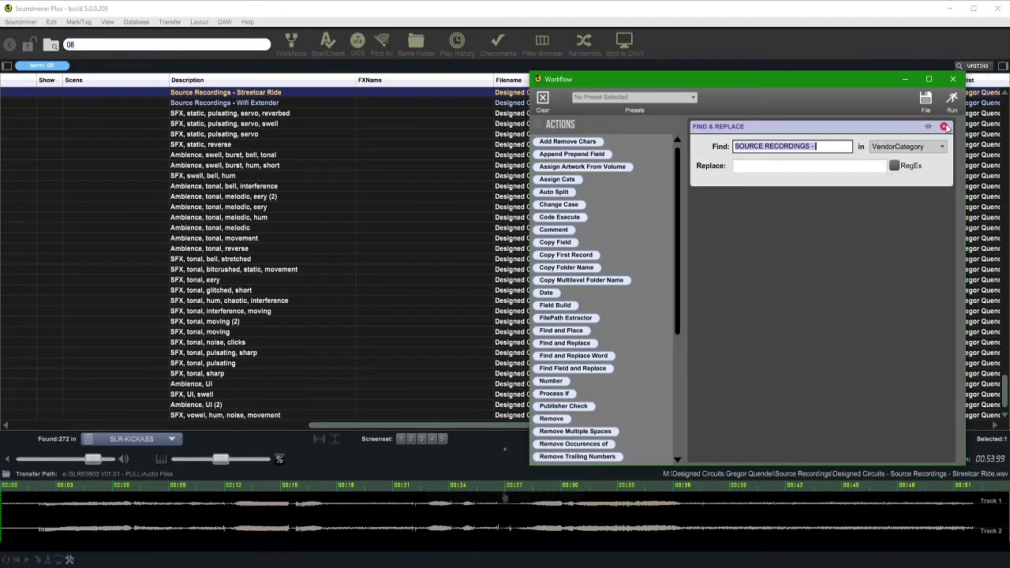
left_click(943, 126)
scroll(452, 177, "right", 3)
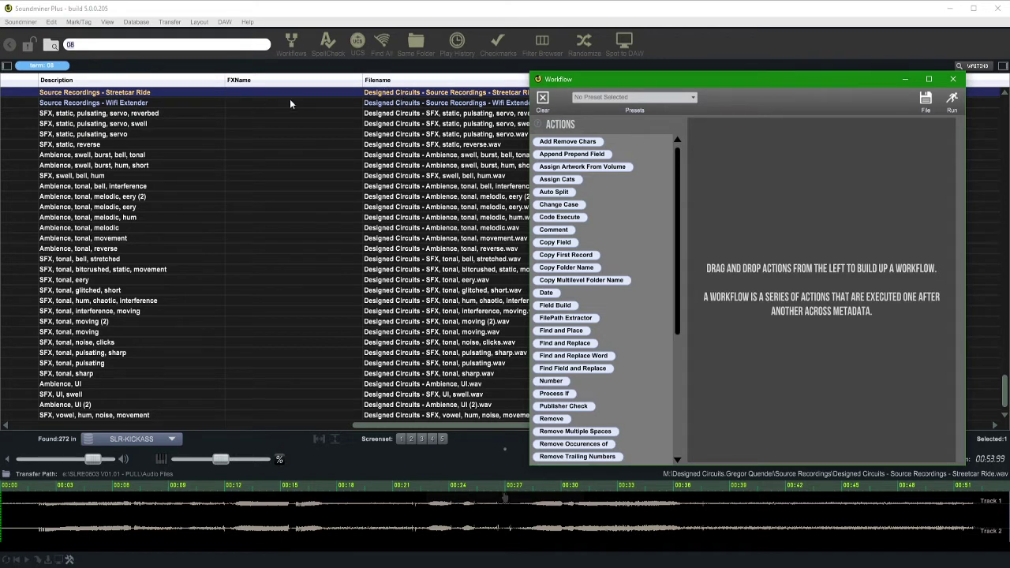
scroll(618, 158, "down", 3)
scroll(600, 198, "up", 3)
left_click_drag(662, 249, 645, 225)
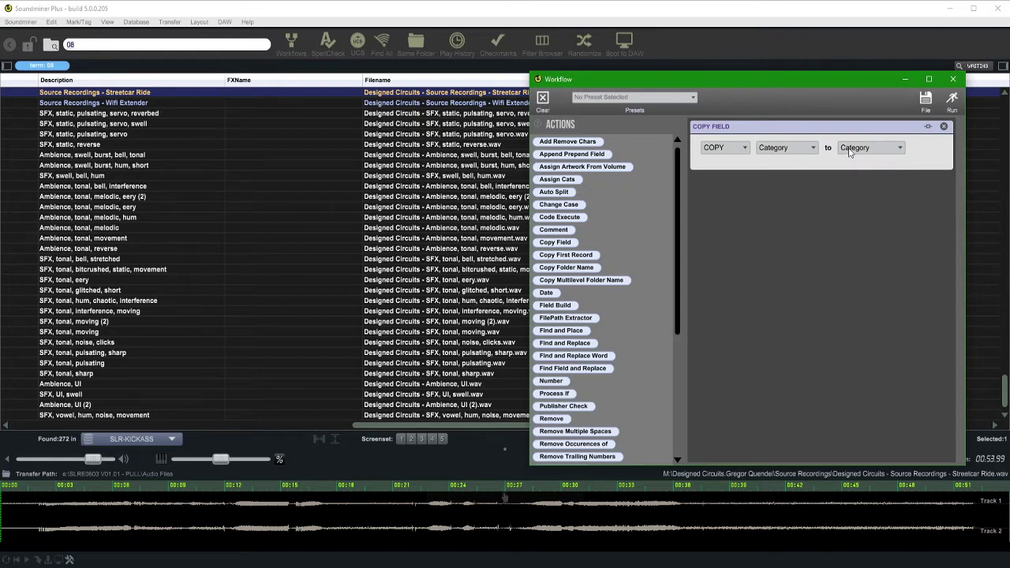
Set the Copy Field action to copy Filename to FXName and run it on the Remote Control record
left_click(806, 149)
left_click(799, 315)
left_click(868, 150)
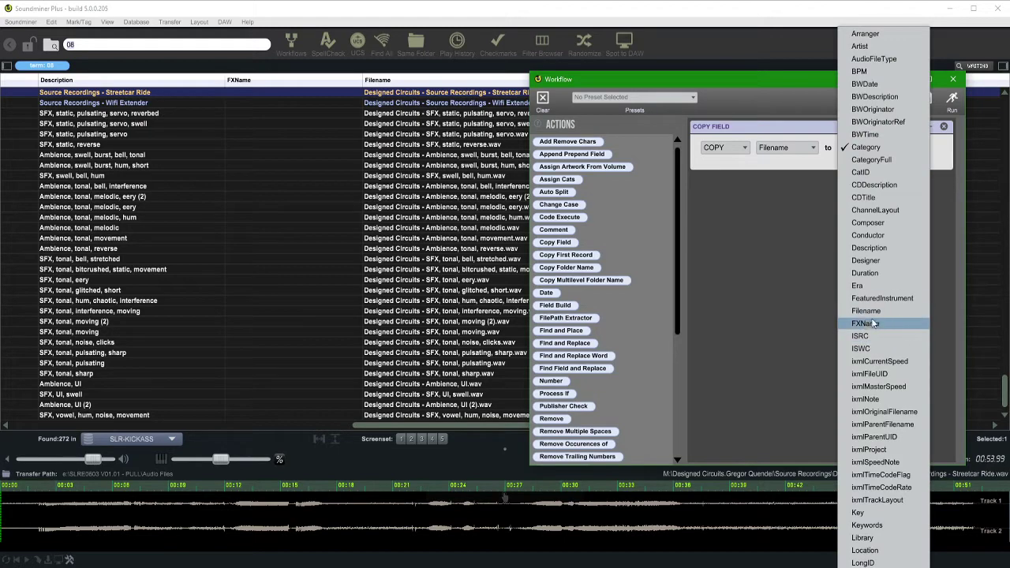
left_click(873, 323)
scroll(383, 158, "up", 2)
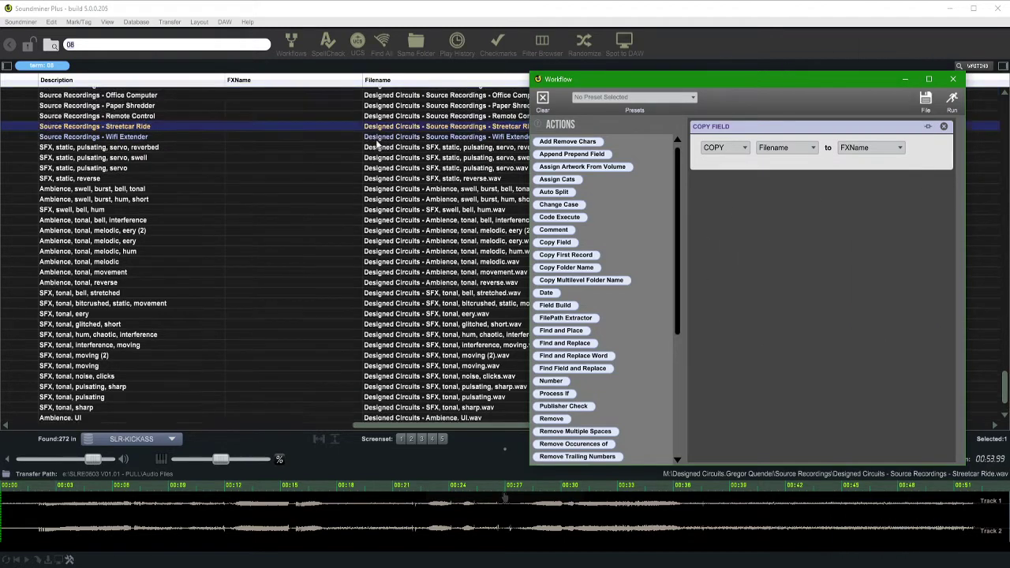
left_click(382, 150)
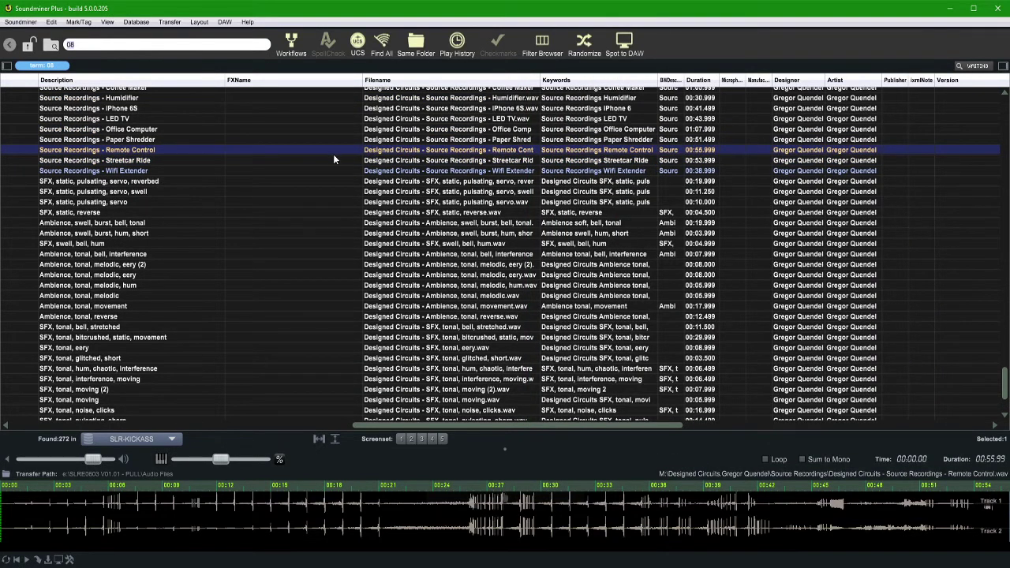
key("ctrl+shift+w")
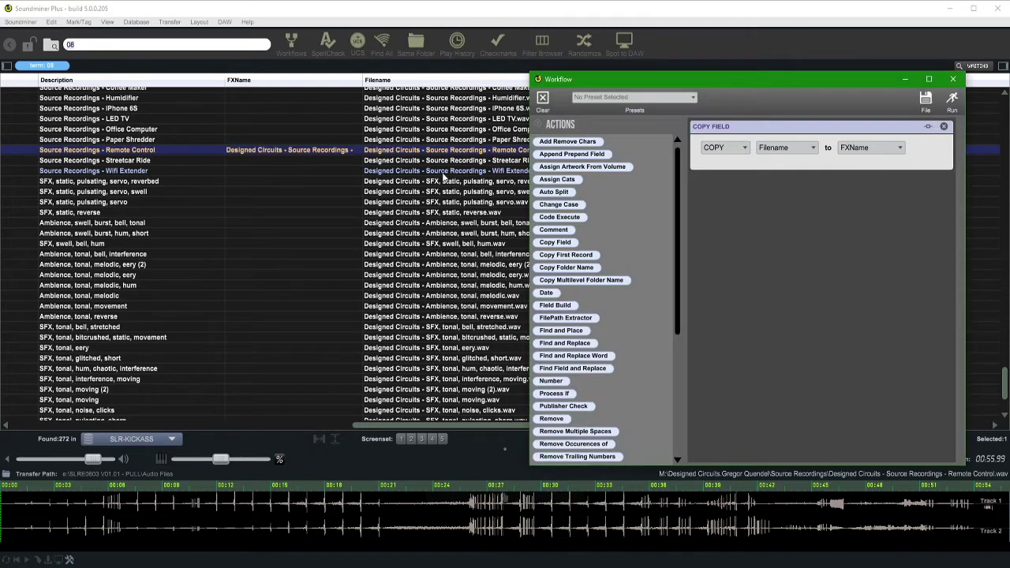
Widen the FXName column to fit the full name and move the Workflow window lower to uncover more records
left_click(448, 80)
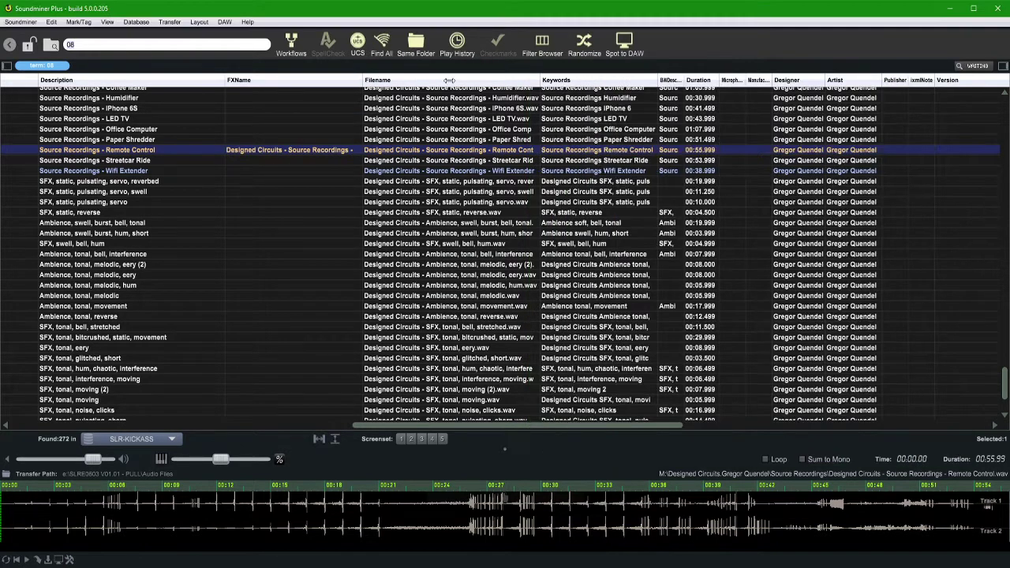
left_click_drag(448, 80, 567, 80)
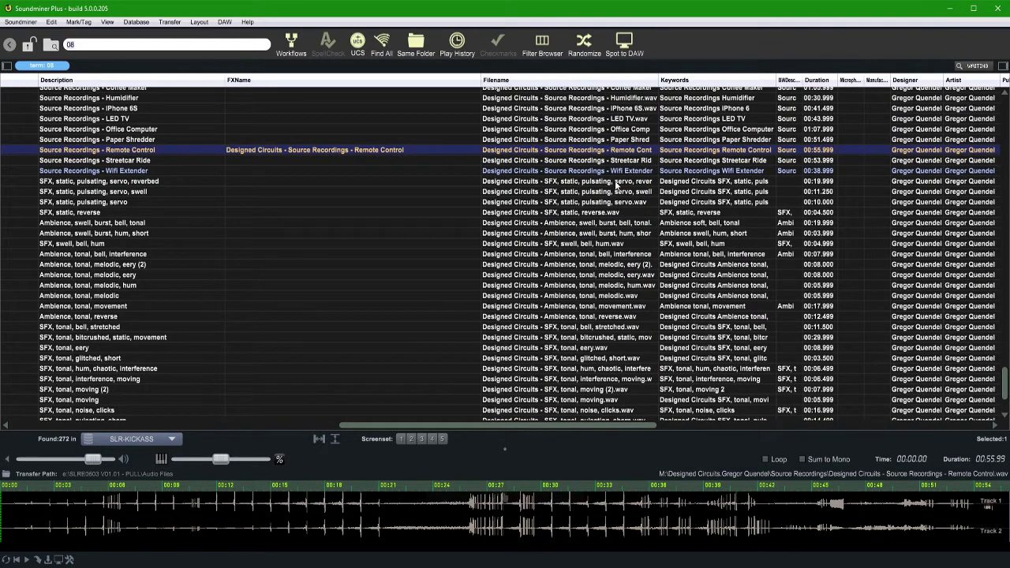
key("ctrl+shift+w")
left_click_drag(785, 70, 789, 181)
scroll(621, 132, "up", 5)
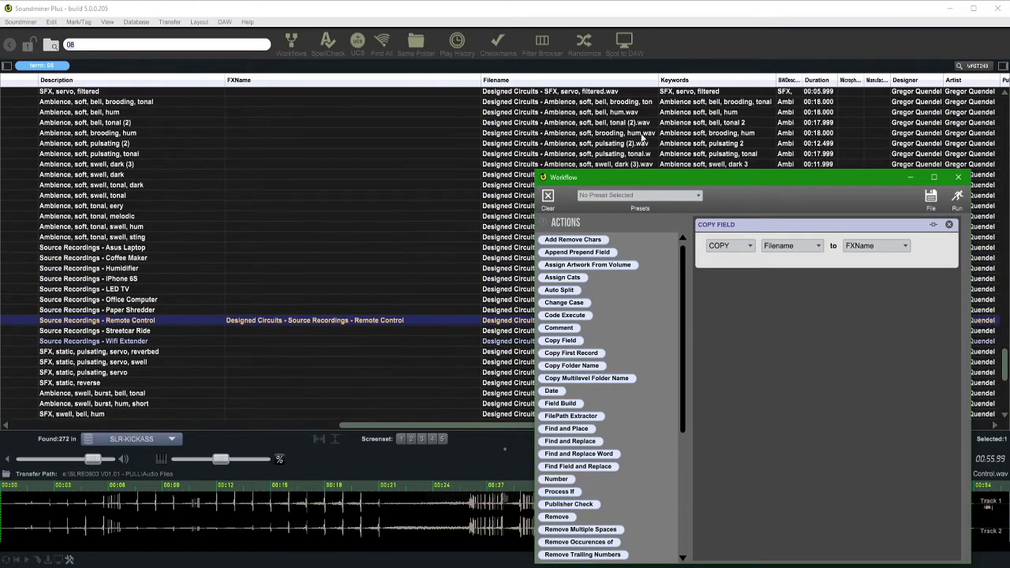
scroll(643, 124, "down", 1)
scroll(645, 146, "down", 3)
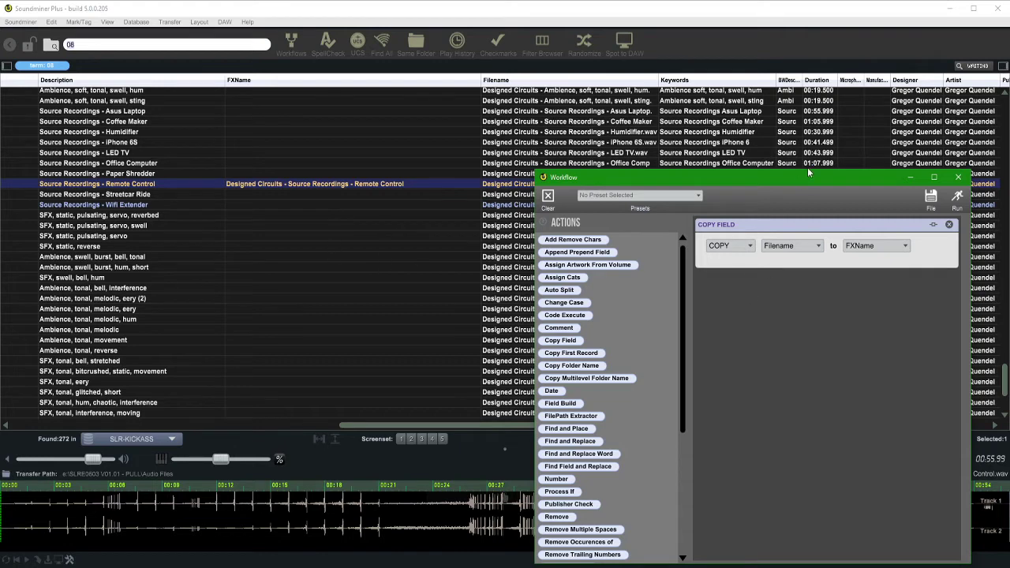
Try adding a Remove action set to Remove illegals in FXName and run the workflow on the Remote Control record
scroll(617, 350, "down", 6)
scroll(643, 309, "up", 4)
scroll(578, 344, "down", 2)
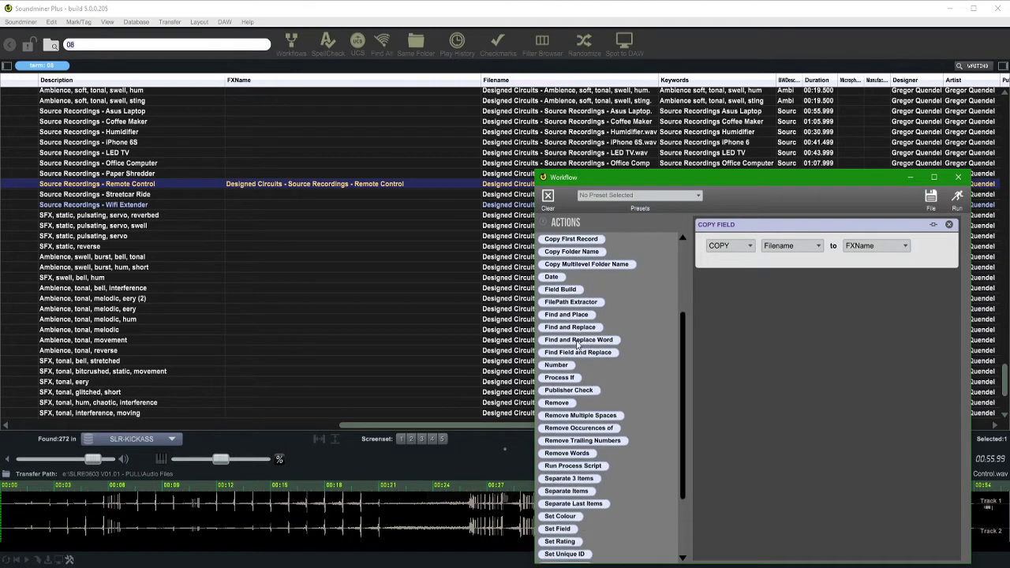
scroll(578, 345, "down", 3)
double_click(557, 314)
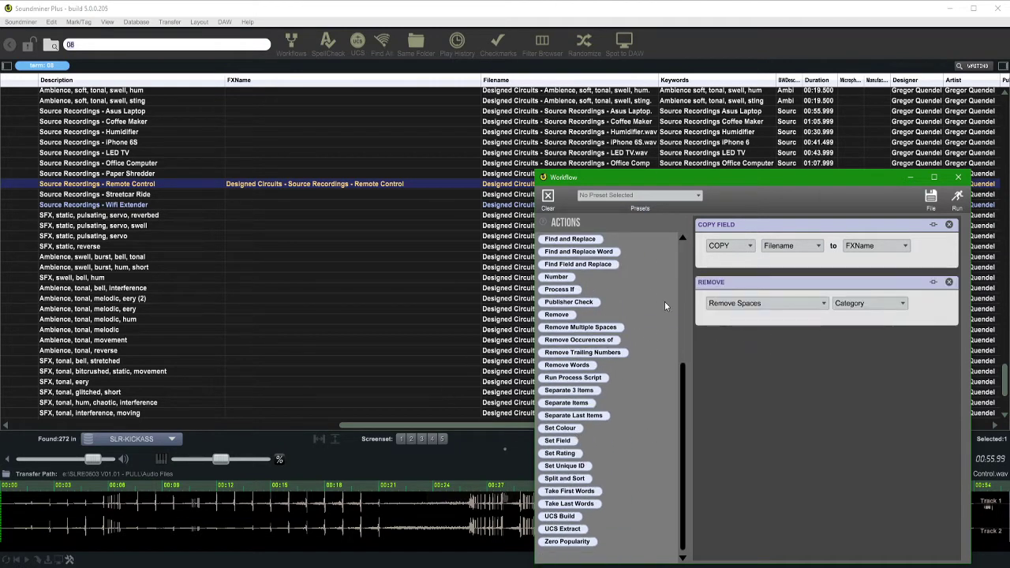
left_click(802, 303)
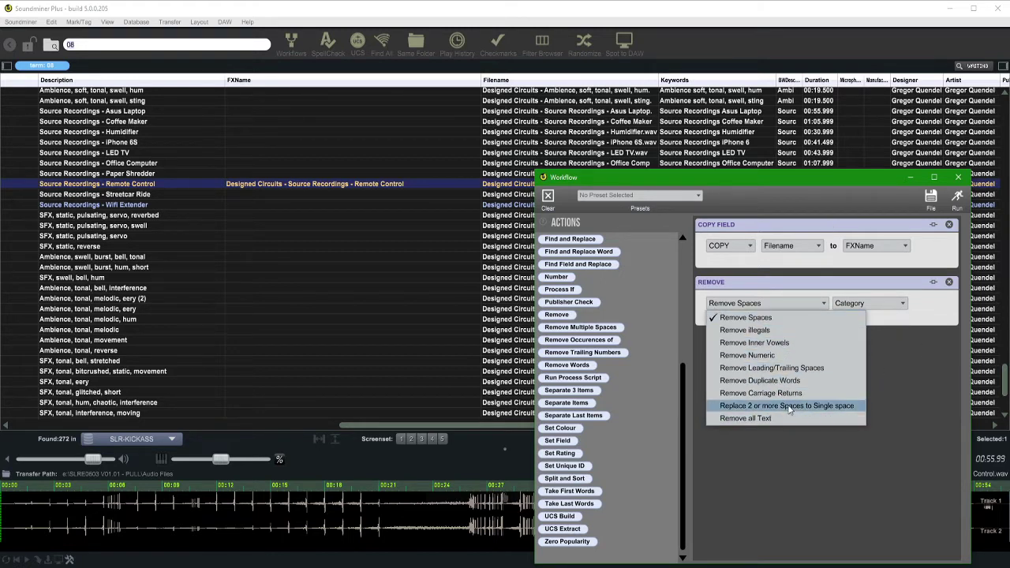
left_click(773, 330)
left_click(854, 303)
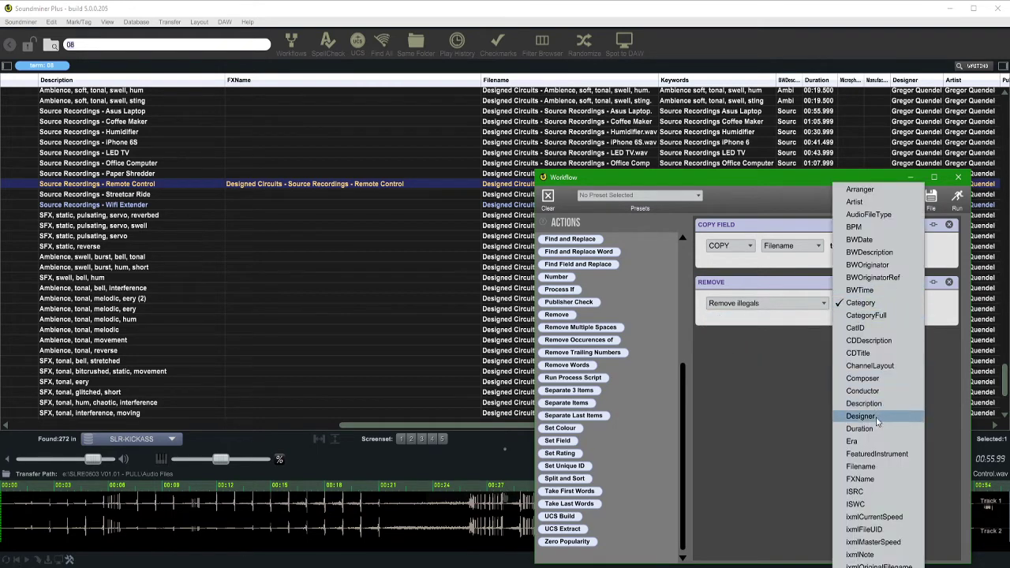
left_click(864, 478)
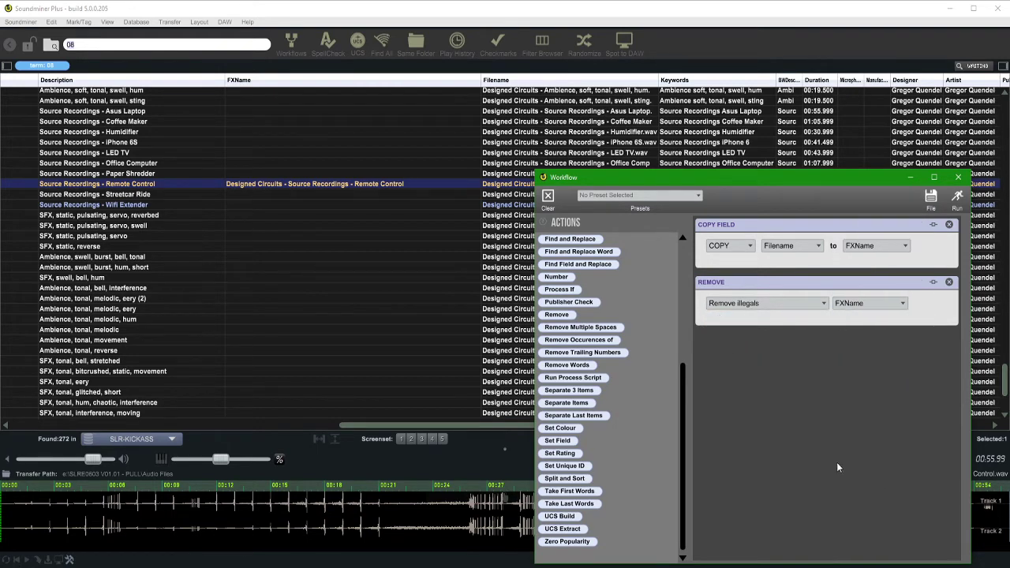
left_click(957, 197)
left_click_drag(910, 306, 589, 397)
Add a Remove All Occurrences Of action to the workflow with "-_" as the characters to remove
scroll(489, 386, "down", 3)
scroll(588, 378, "up", 6)
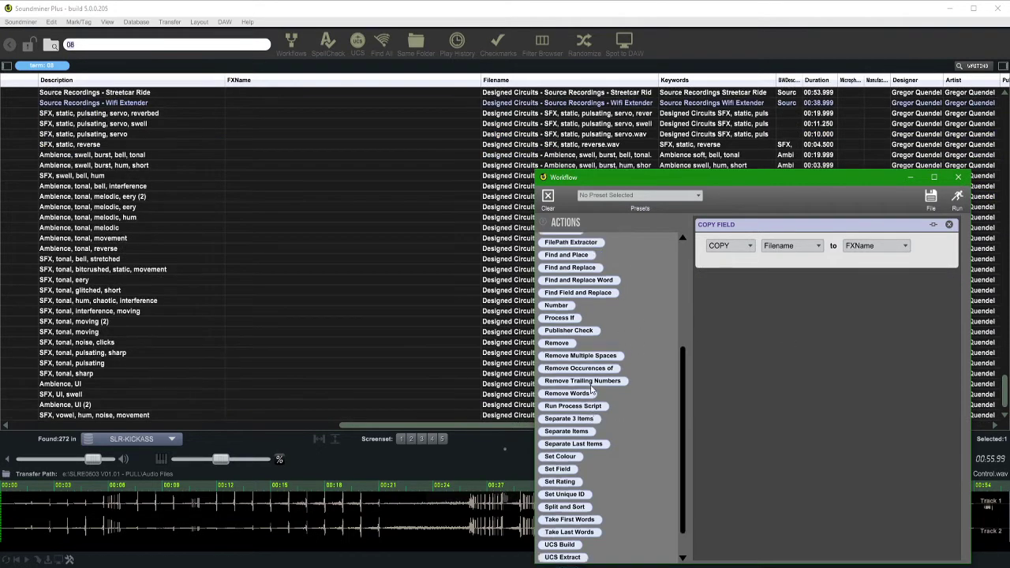
scroll(602, 384, "up", 2)
scroll(604, 381, "down", 6)
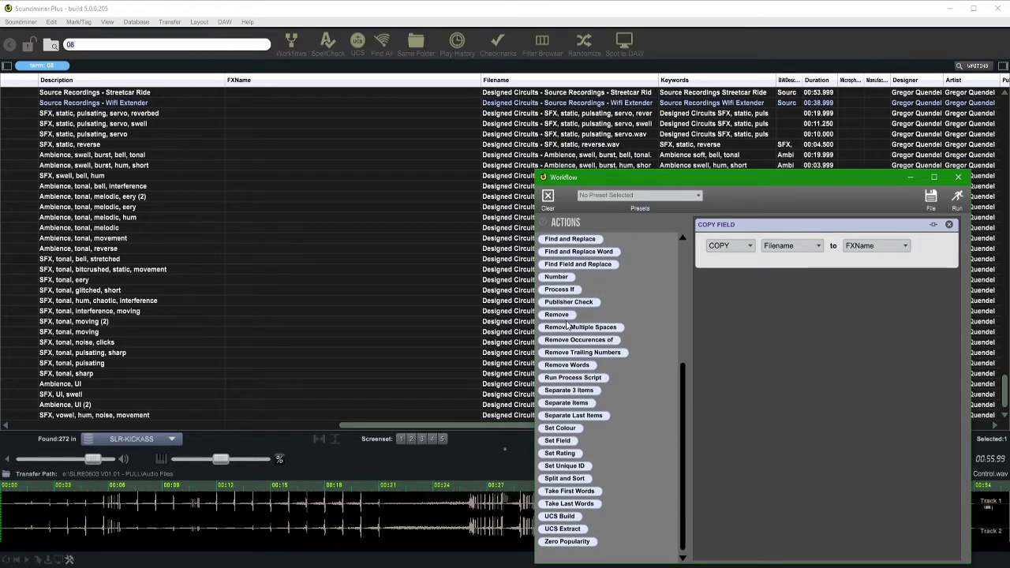
left_click_drag(584, 344, 877, 364)
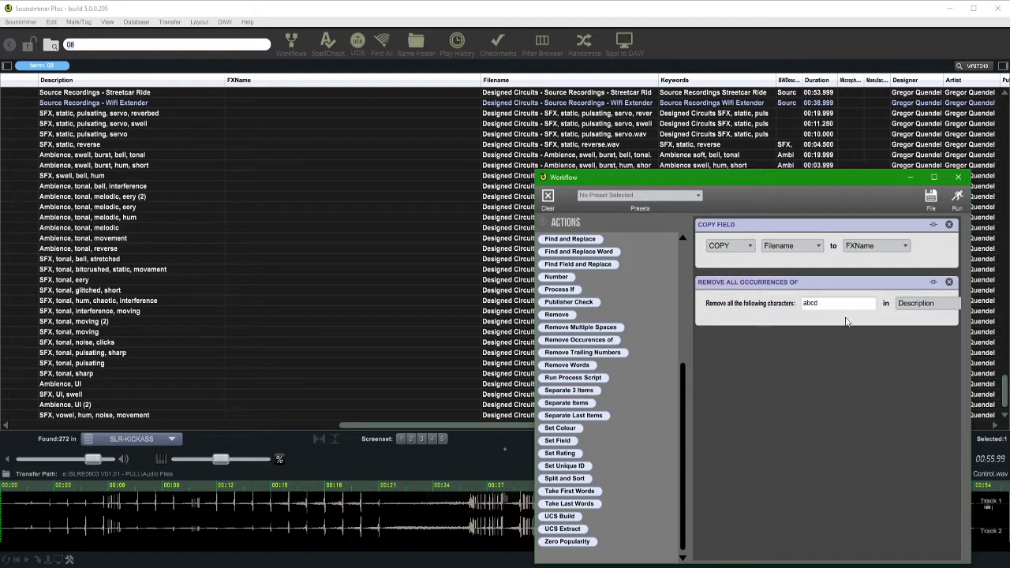
type("-")
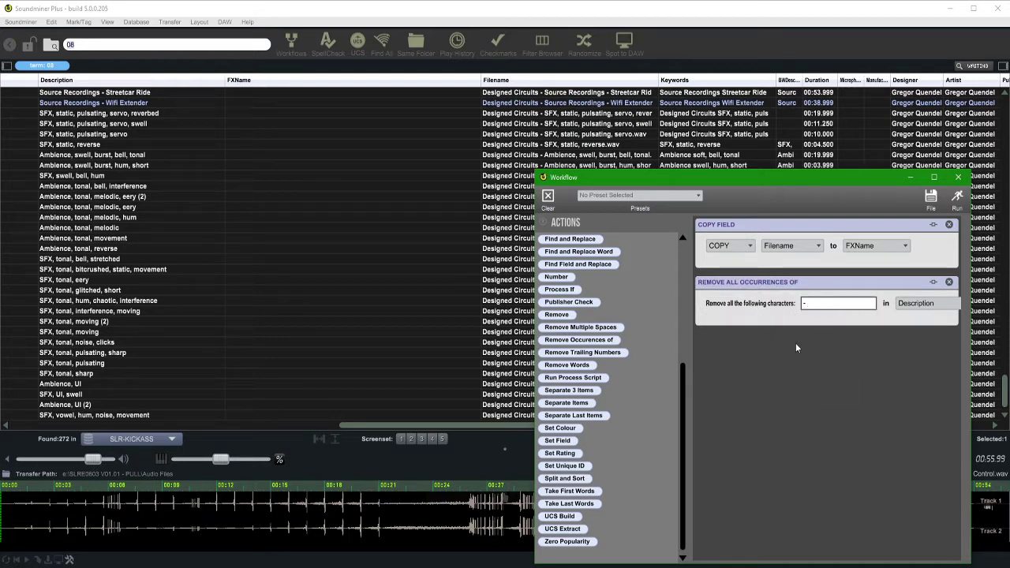
type("_")
Target the character removal at FXName and run the workflow on the Remote Control record
scroll(490, 202, "up", 2)
scroll(490, 199, "up", 2)
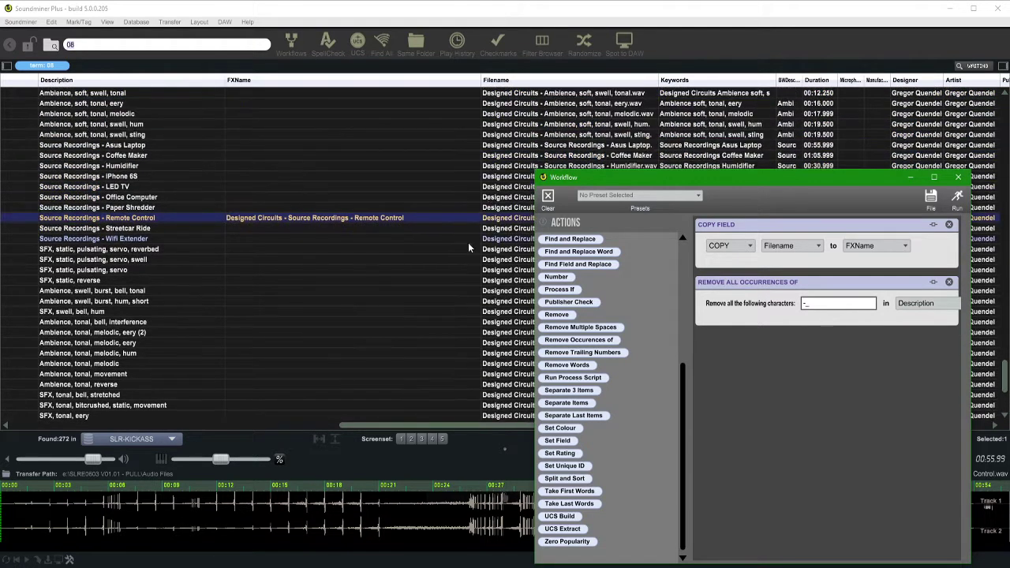
scroll(442, 236, "up", 2)
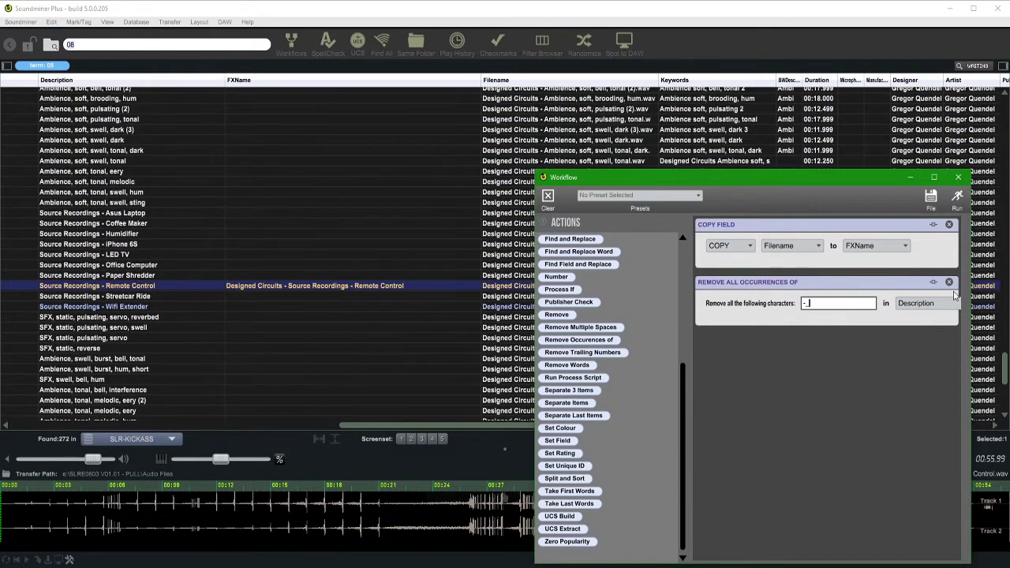
left_click(912, 307)
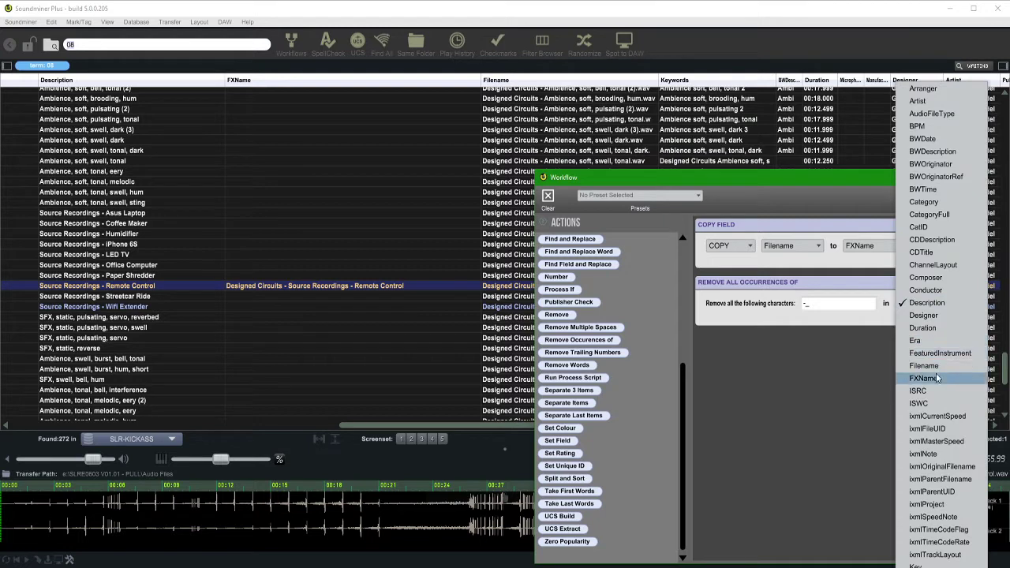
left_click(933, 376)
left_click(957, 198)
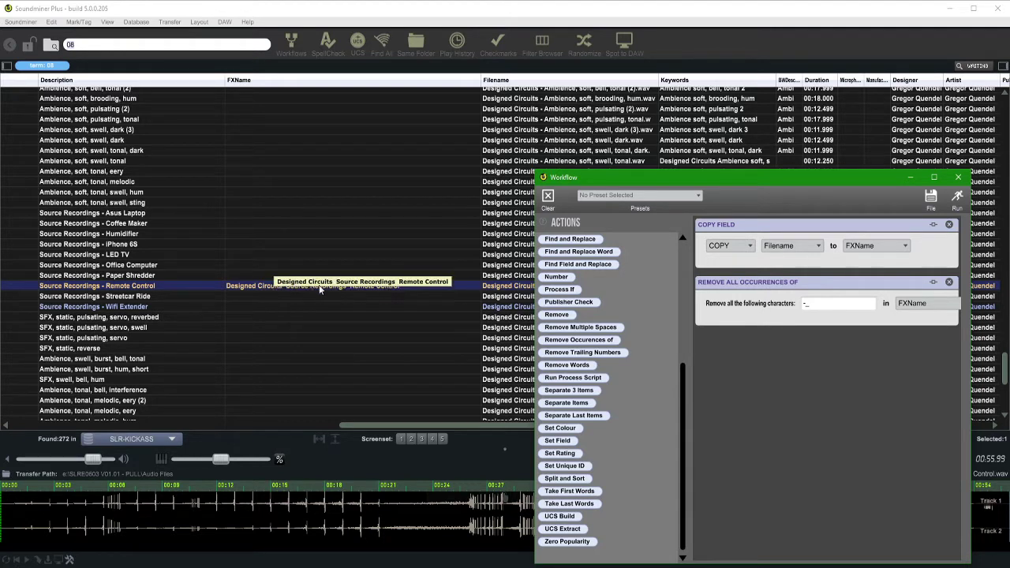
Delete the Remove All Occurrences Of action from the workflow, keeping Copy Field
left_click(820, 303)
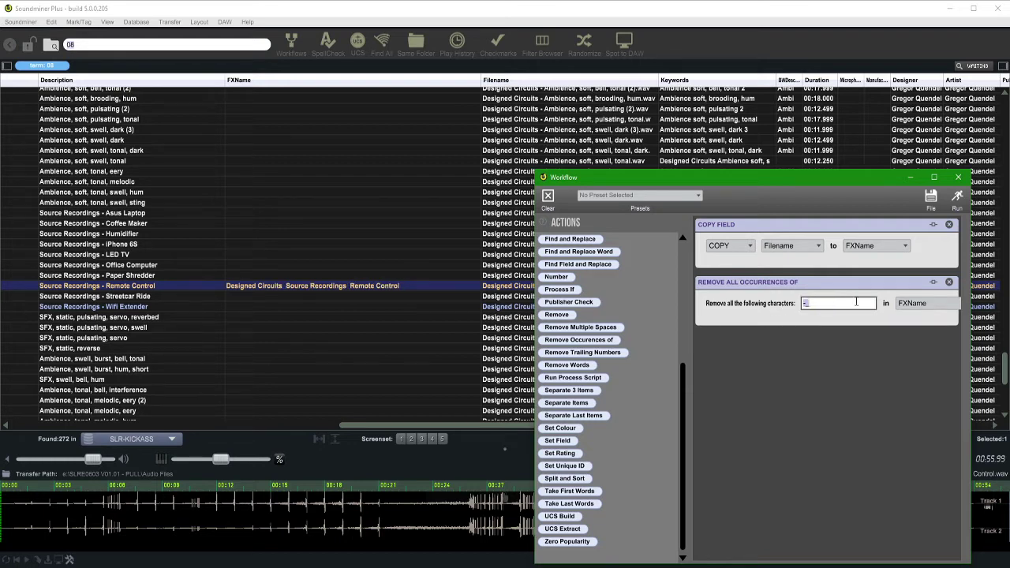
left_click(949, 282)
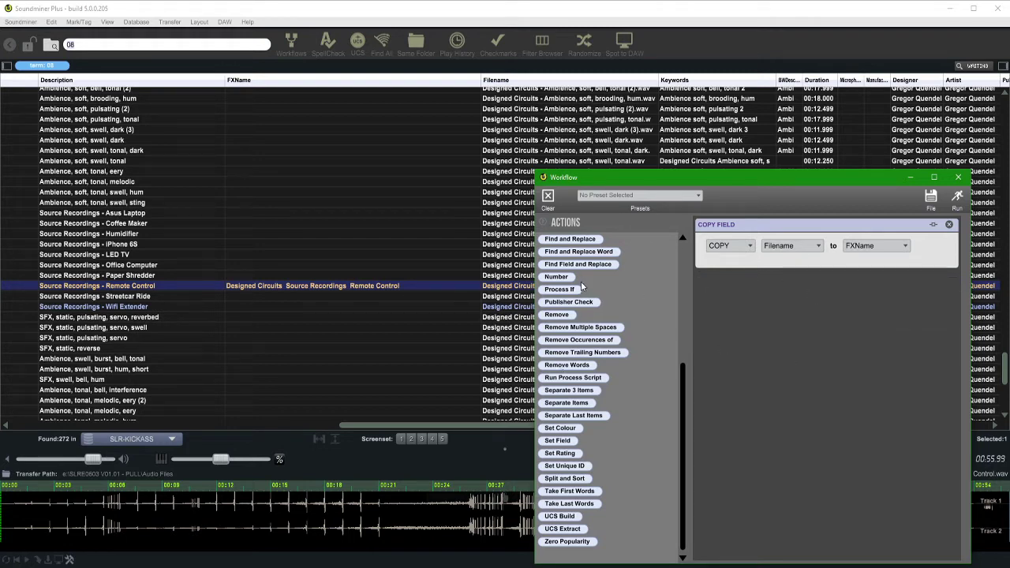
Add a Find & Replace action to the workflow after Copy Field, replacing "-" with a period
scroll(587, 355, "up", 5)
scroll(590, 353, "up", 2)
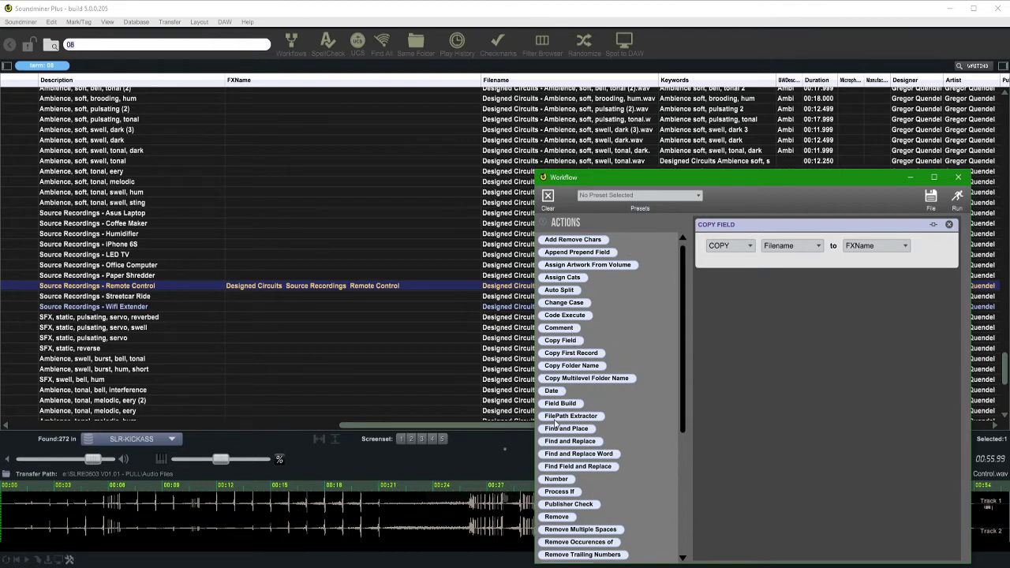
left_click_drag(566, 442, 781, 278)
left_click(756, 303)
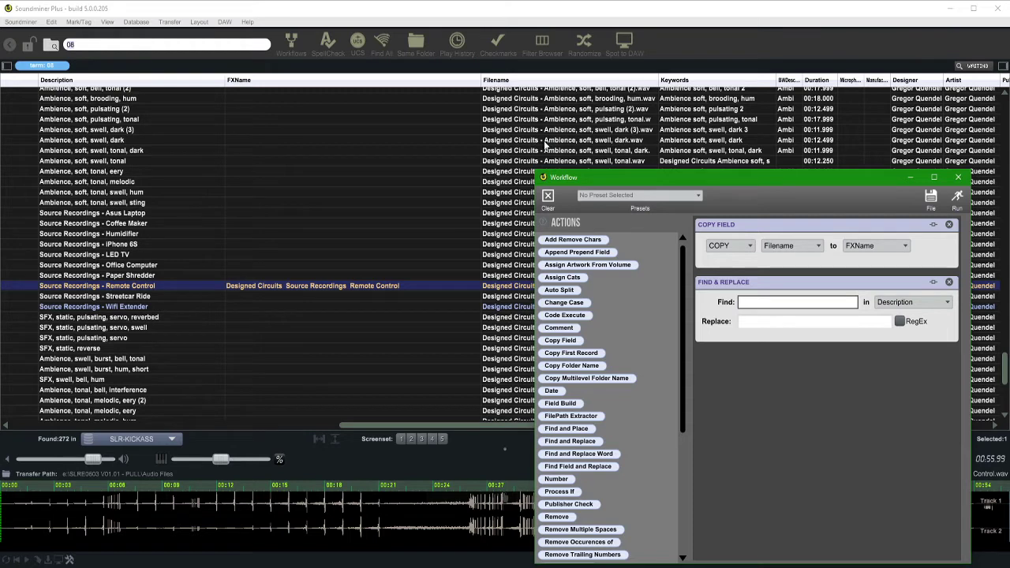
left_click(762, 323)
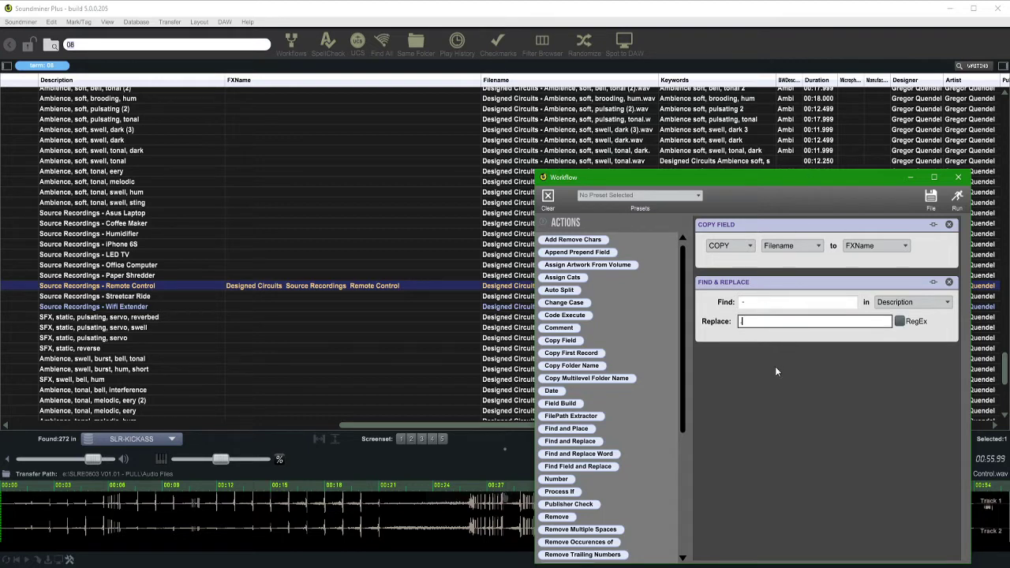
key("shift+Tab")
Duplicate the Find & Replace action twice, making the copies replace underscores and commas with a period
right_click(804, 287)
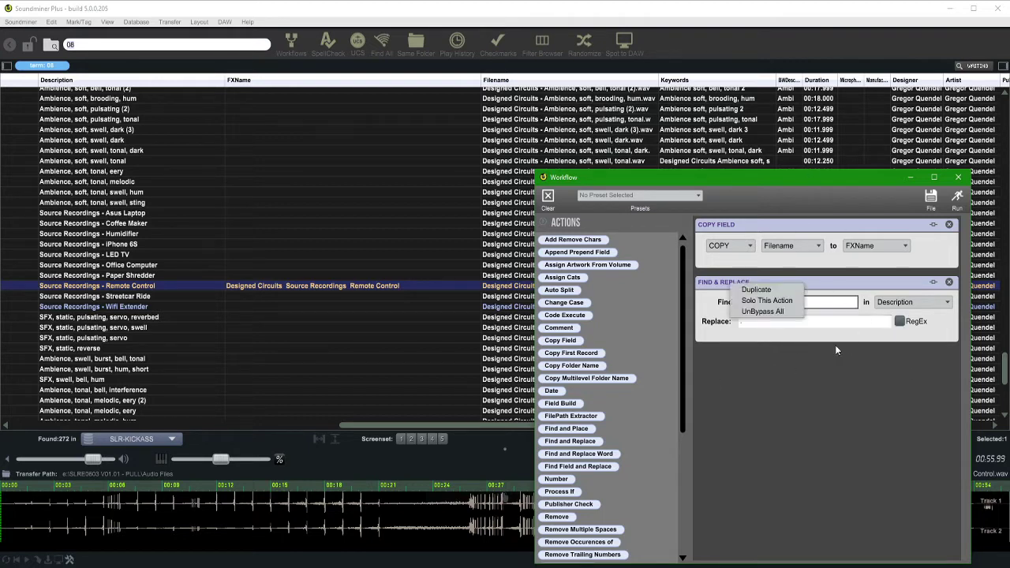
left_click(759, 288)
left_click(744, 376)
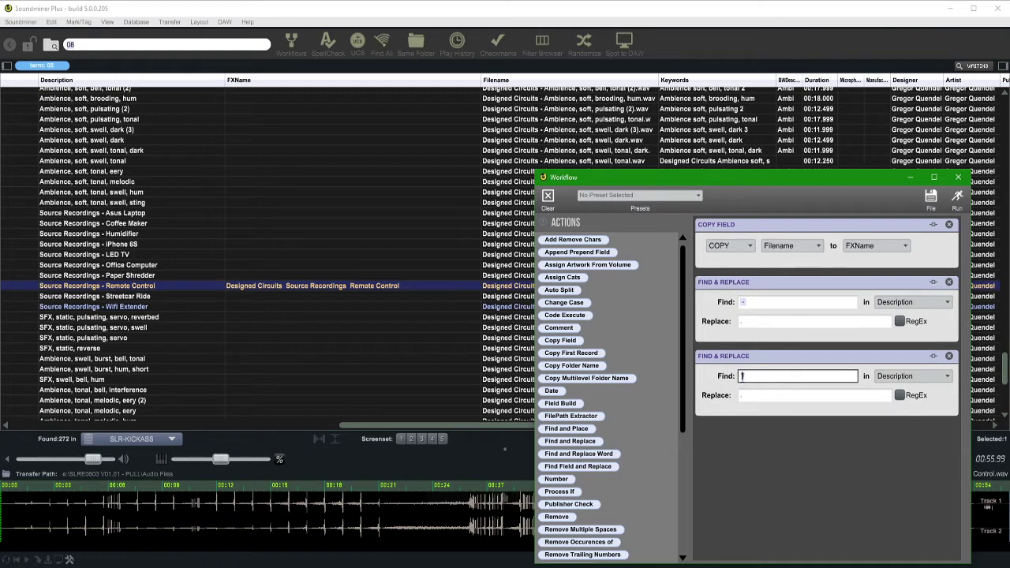
double_click(784, 374)
left_click_drag(713, 190, 707, 218)
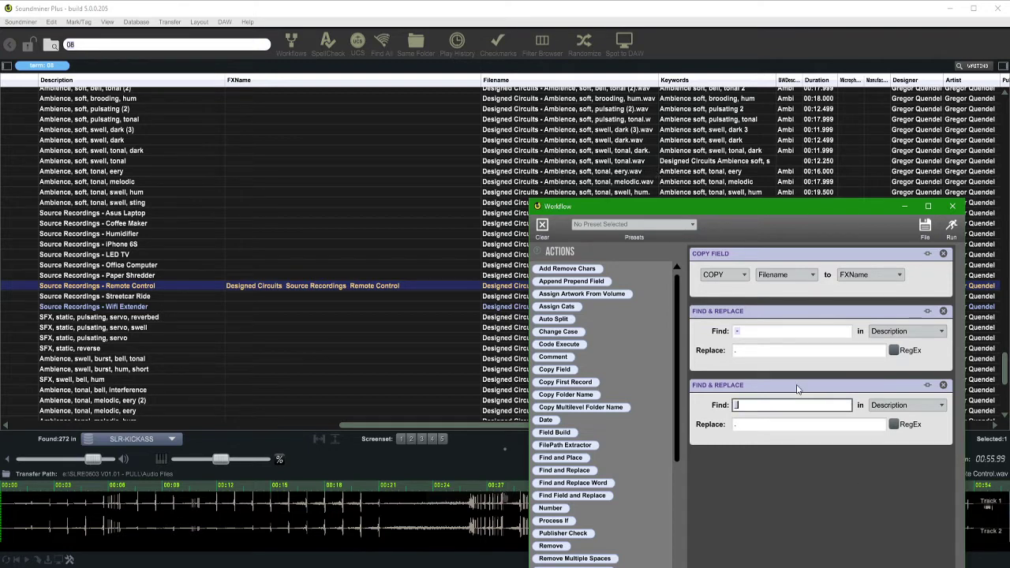
right_click(775, 330)
left_click(753, 351)
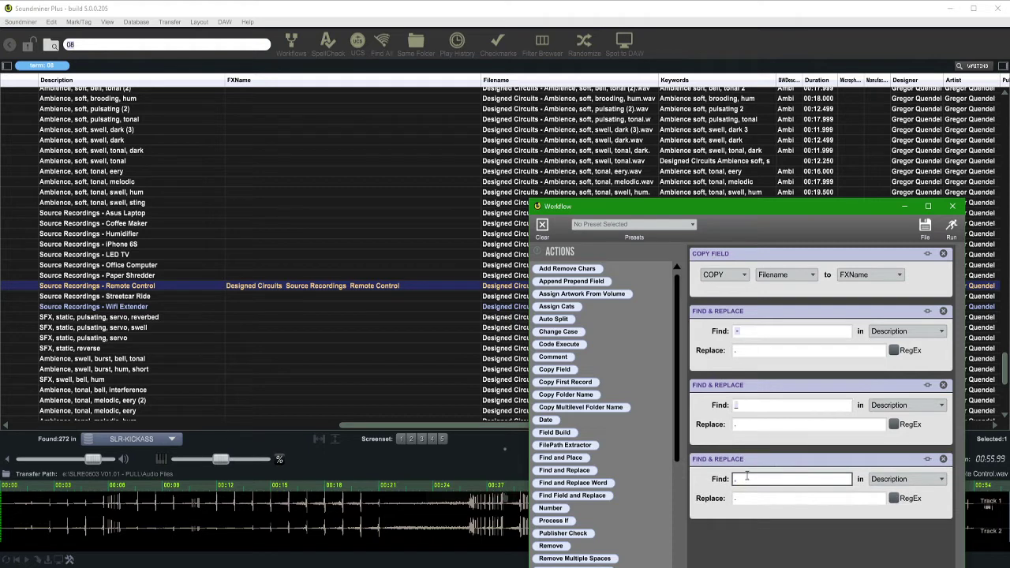
Set all three Find & Replace actions to work on FXName and run the workflow on the Remote Control record
left_click(906, 331)
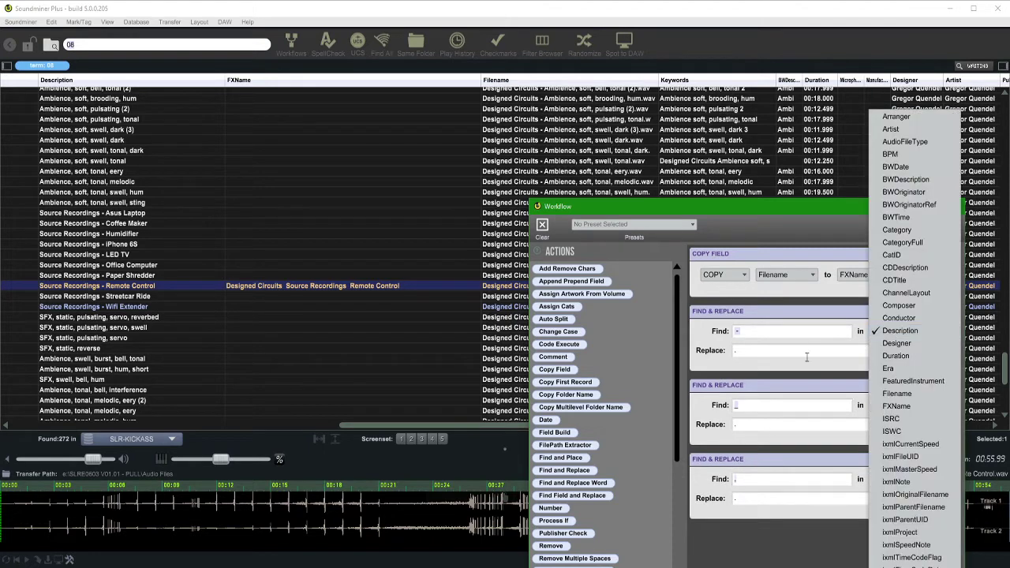
left_click(902, 409)
left_click(900, 408)
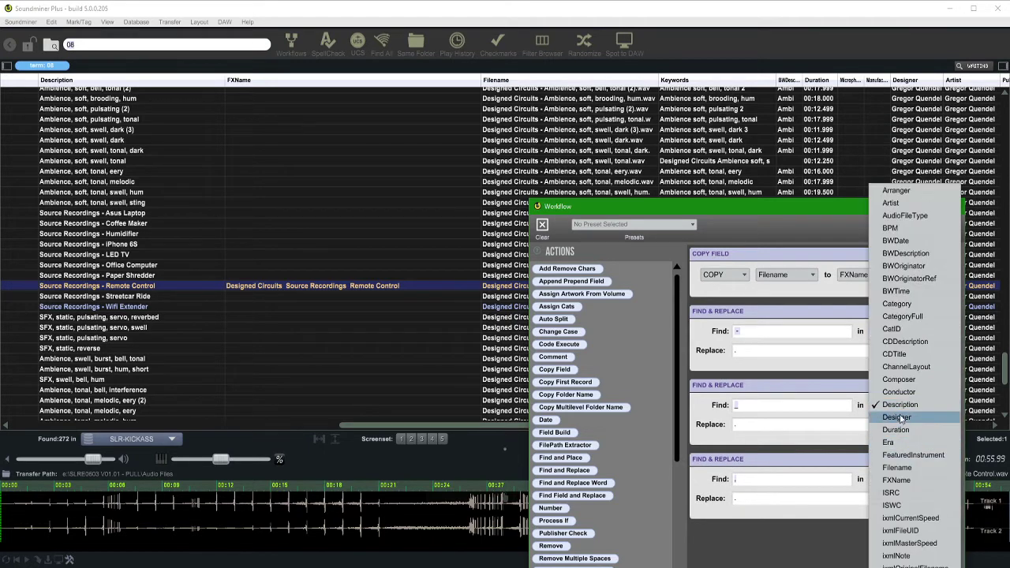
left_click(908, 480)
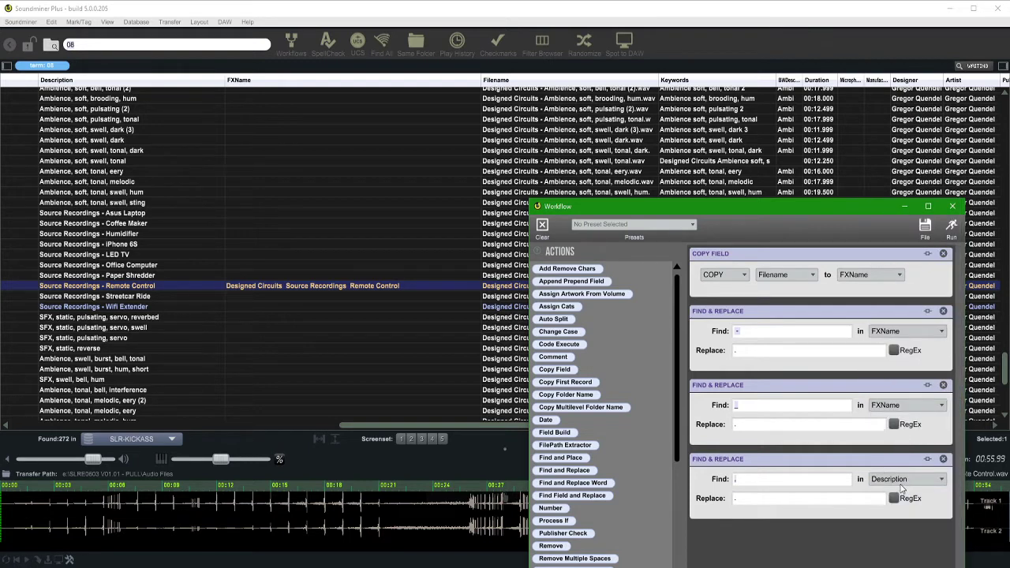
left_click(900, 483)
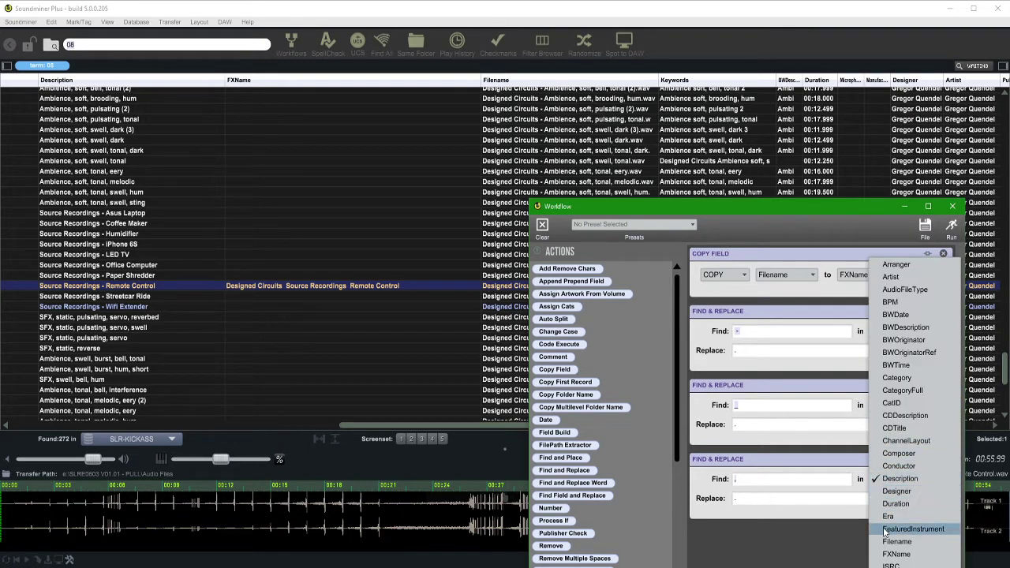
left_click(896, 554)
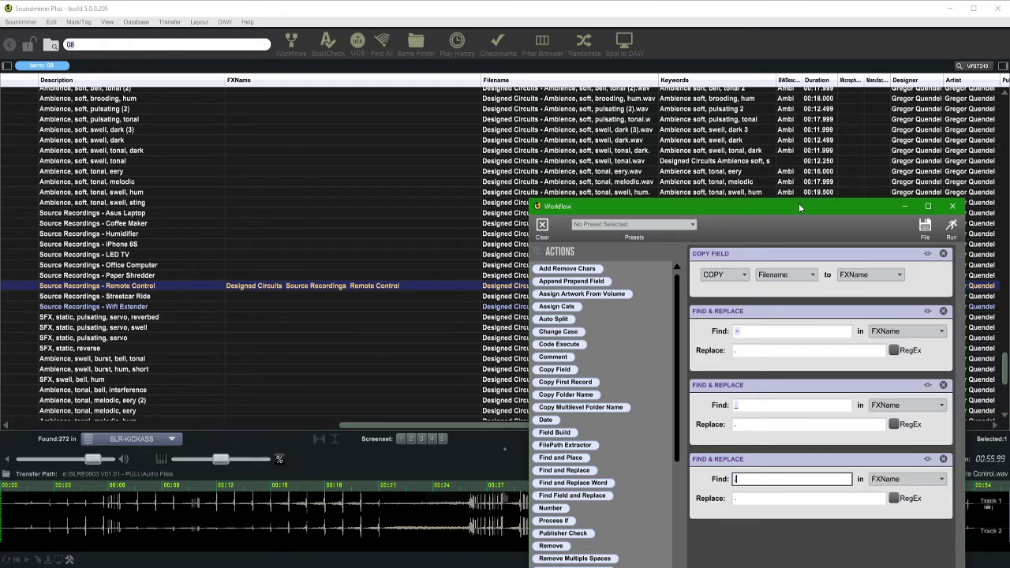
left_click_drag(799, 208, 792, 165)
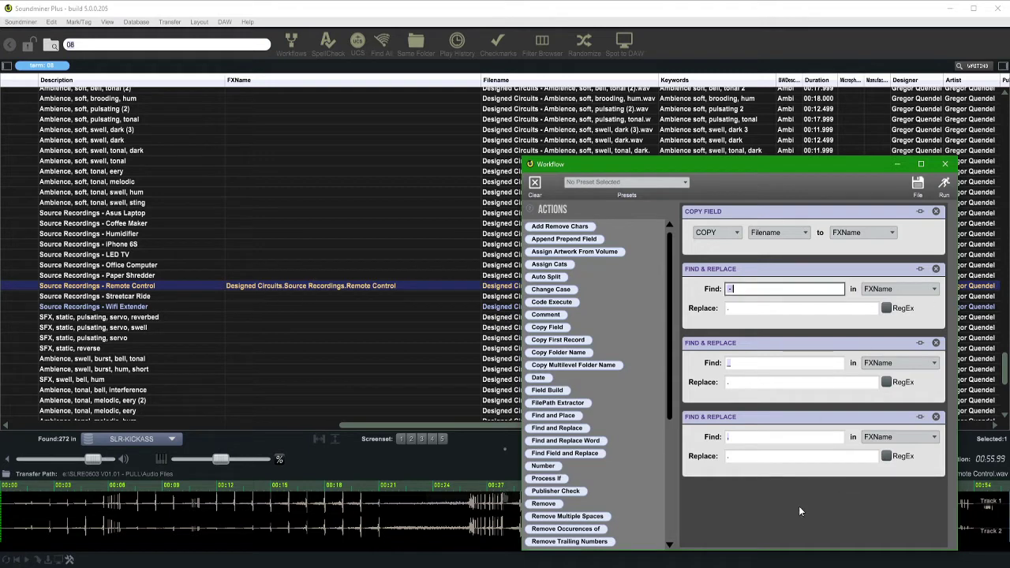
Try a fourth Find & Replace action that replaces spaces in FXName with nothing, and run the workflow on the Remote Control record
left_click(784, 436)
right_click(784, 424)
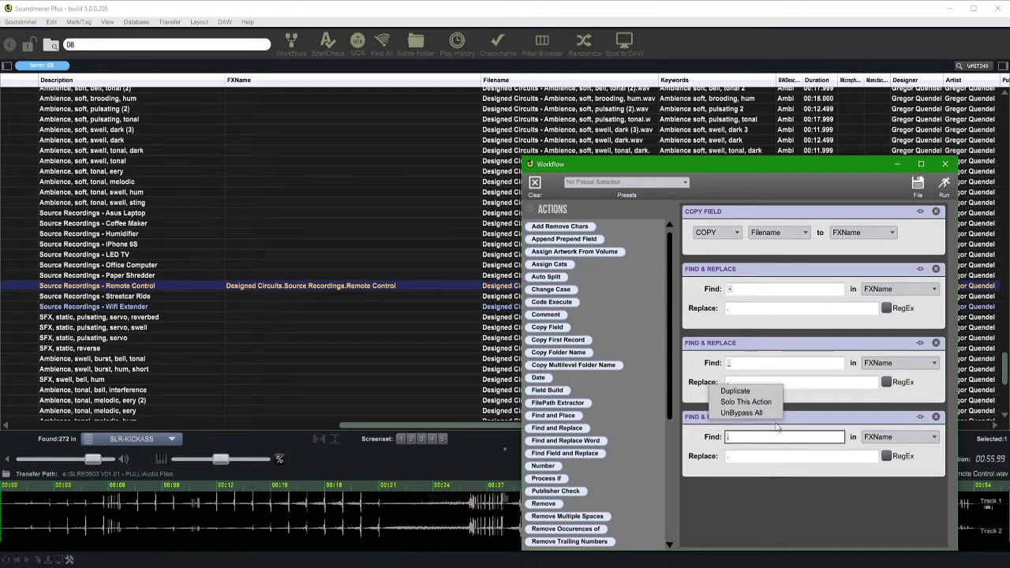
left_click(765, 401)
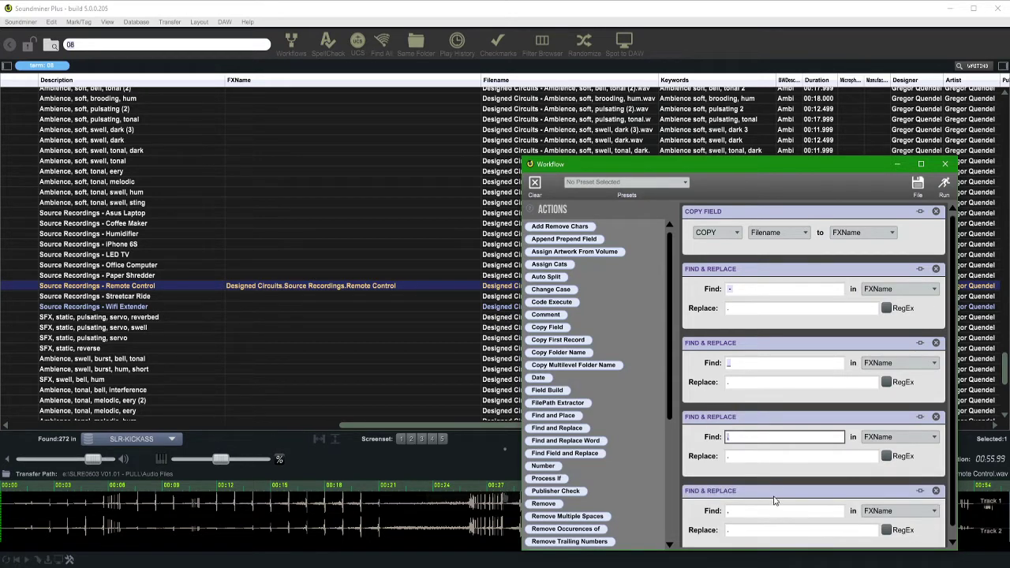
scroll(752, 526, "down", 1)
left_click(746, 500)
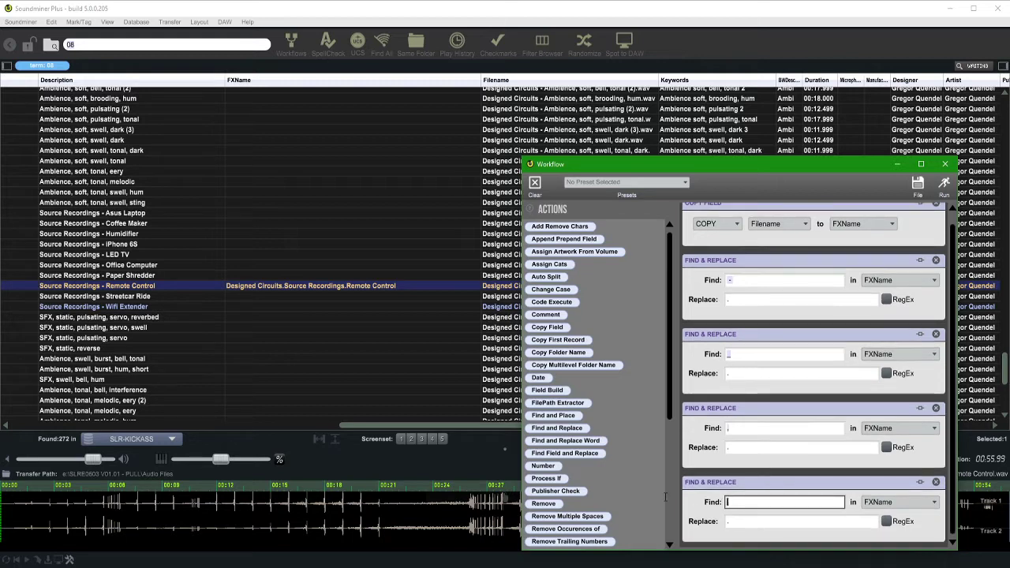
left_click(726, 523)
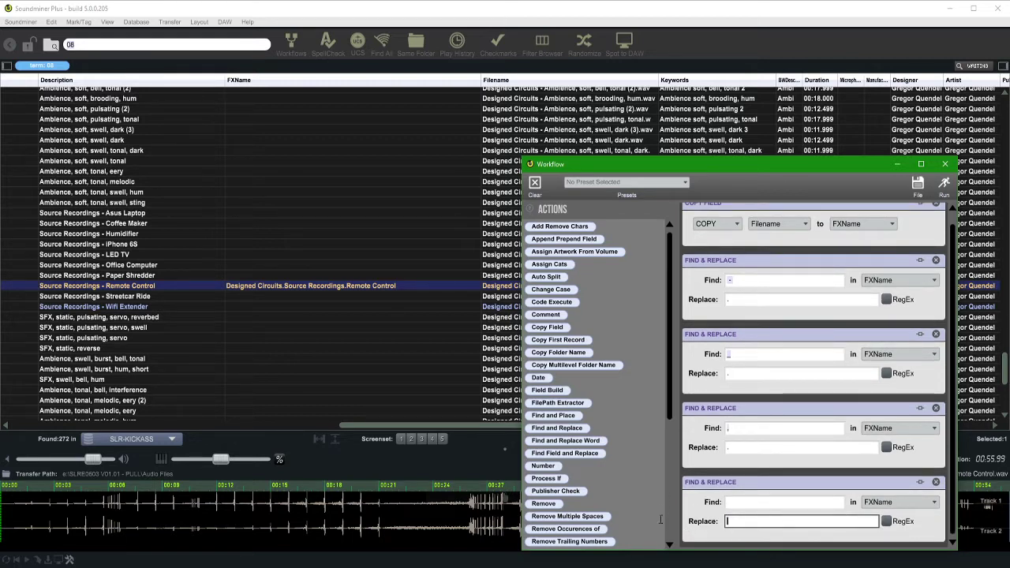
left_click(943, 185)
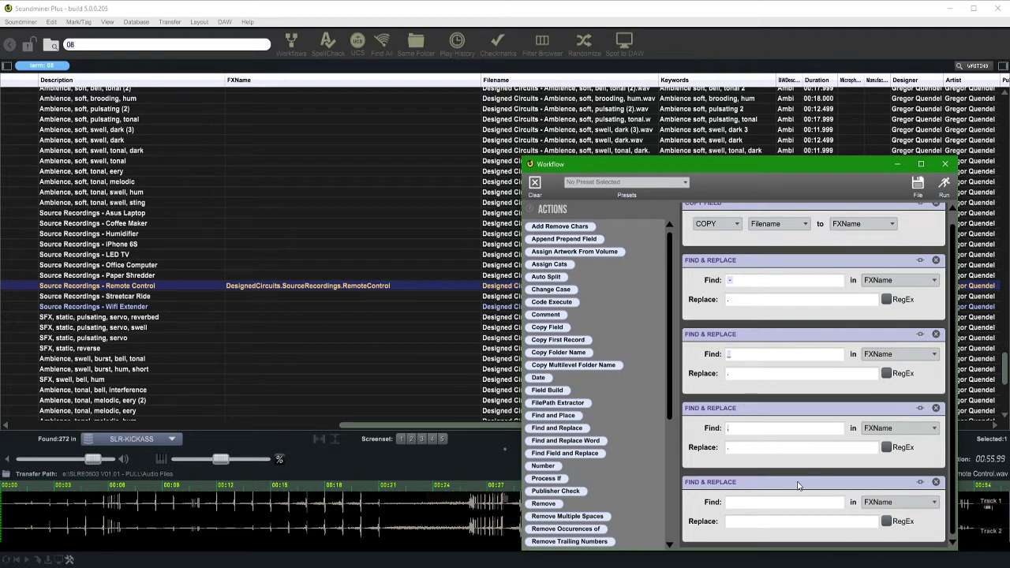
Move the Description column in the record list so it sits directly after Keywords
left_click(330, 289)
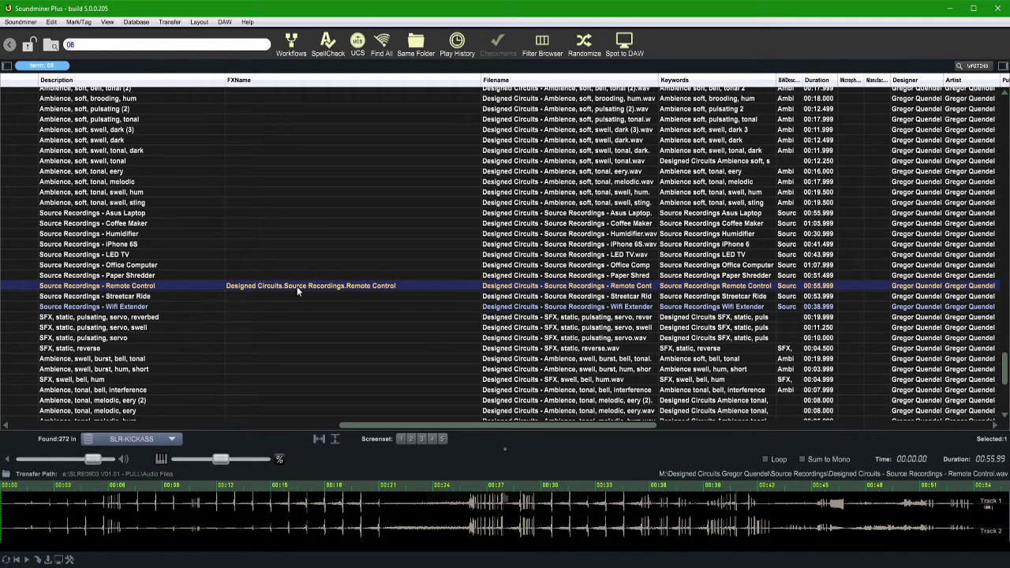
scroll(328, 306, "left", 5)
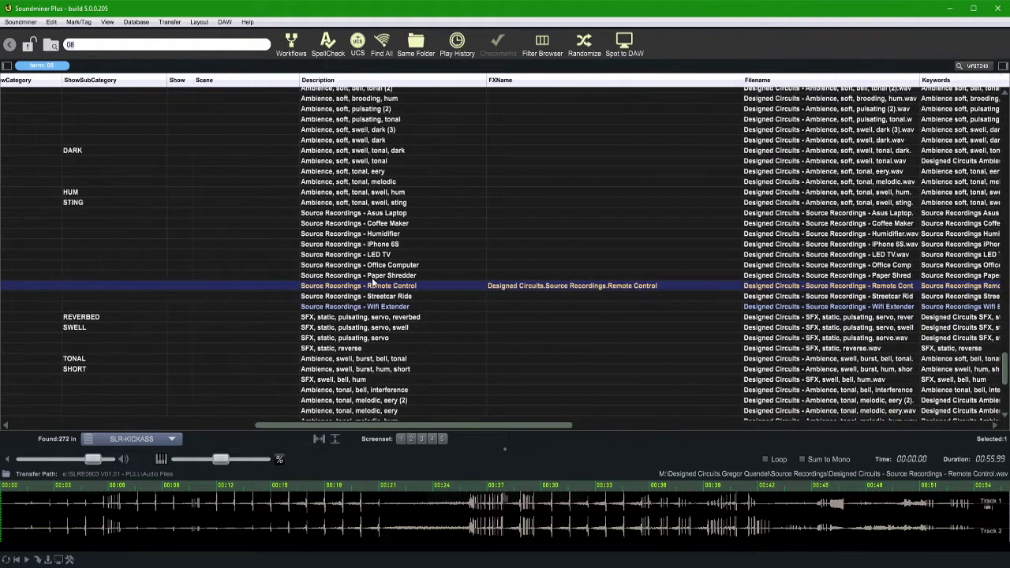
left_click_drag(412, 424, 236, 413)
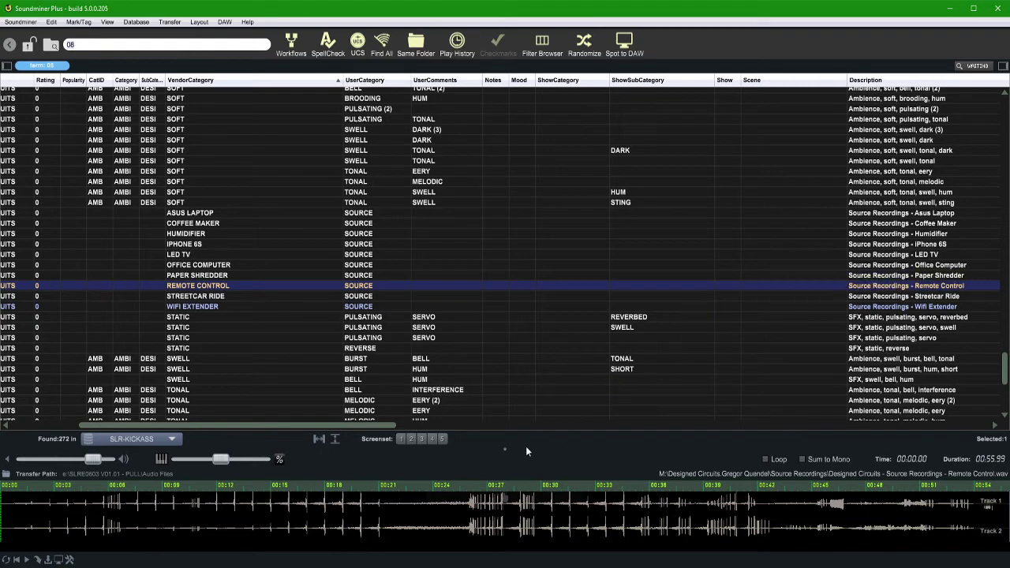
left_click_drag(356, 425, 516, 399)
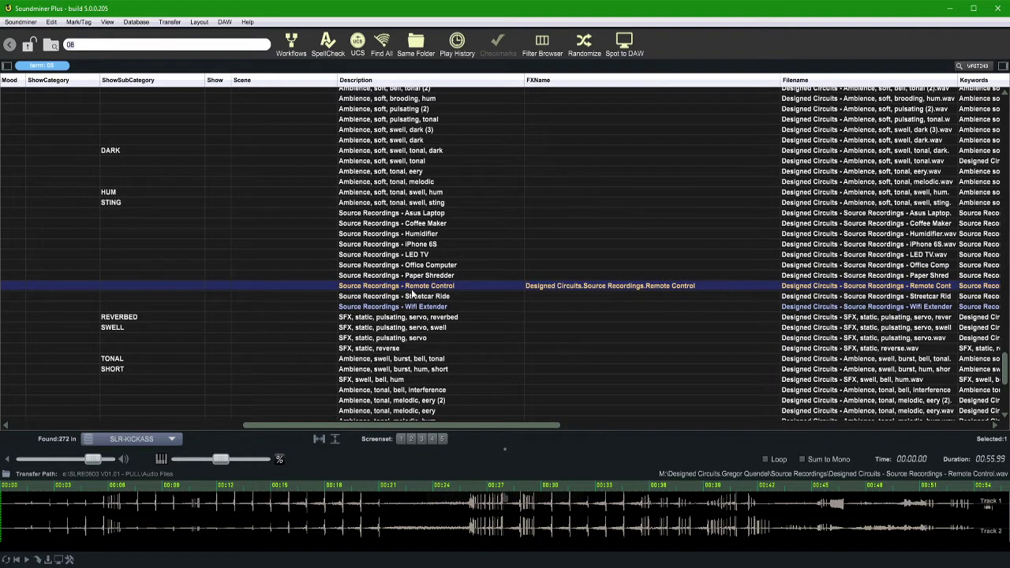
left_click_drag(371, 80, 860, 74)
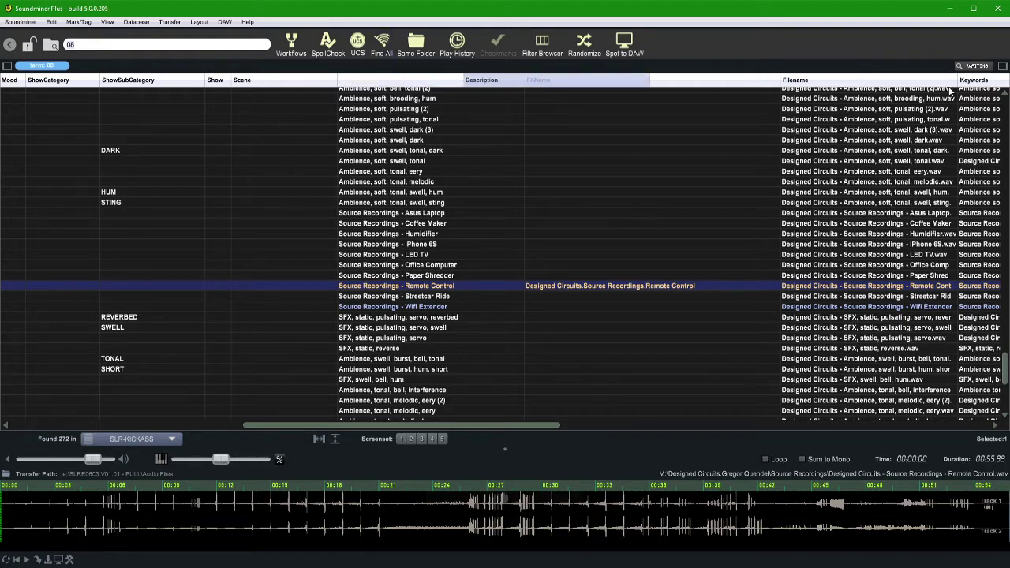
left_click_drag(950, 91, 950, 87)
scroll(392, 287, "right", 3)
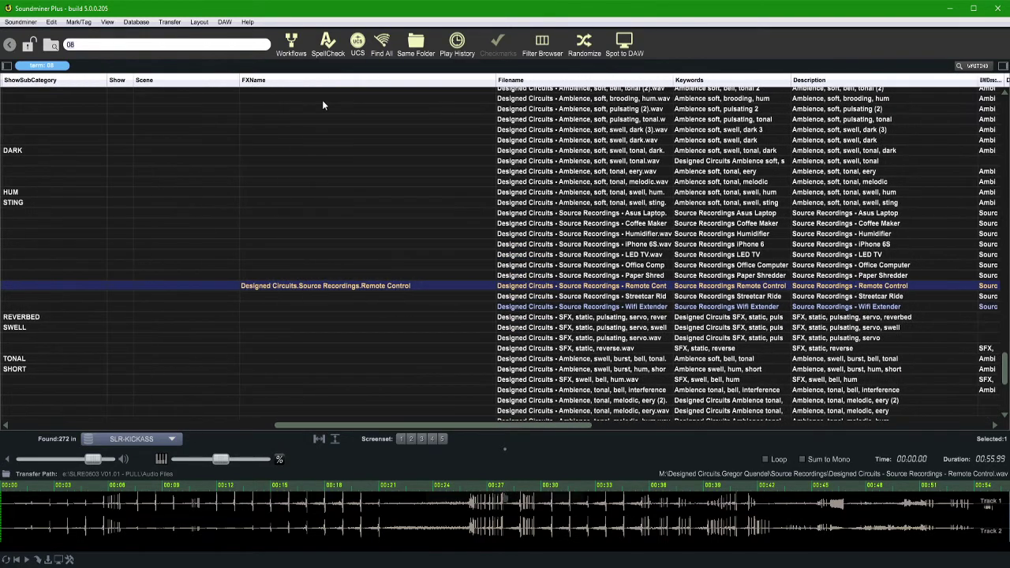
Examine the CatID, Category, VendorCategory and UserCategory columns for records that still lack a category
scroll(394, 292, "left", 10)
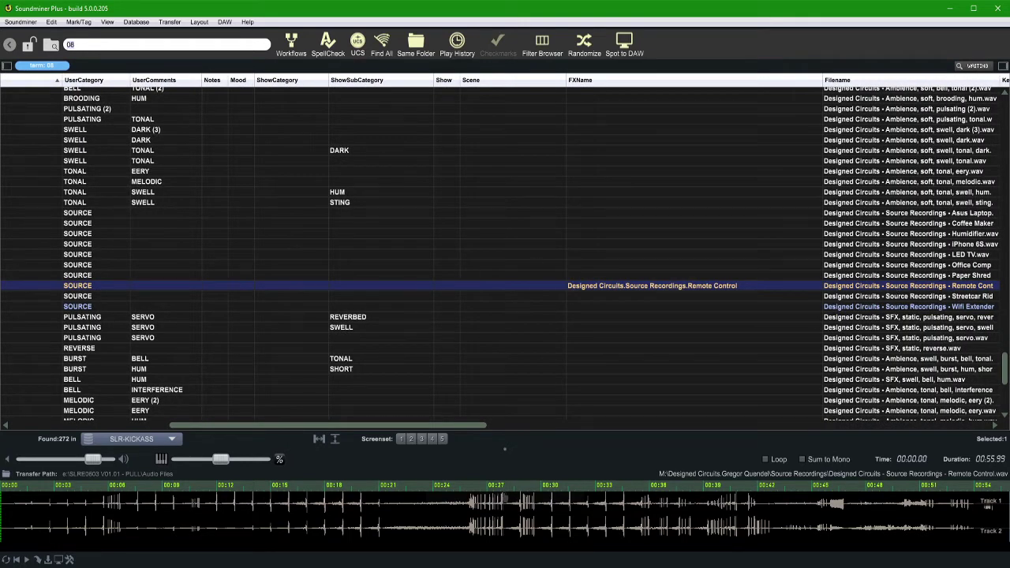
scroll(390, 307, "left", 10)
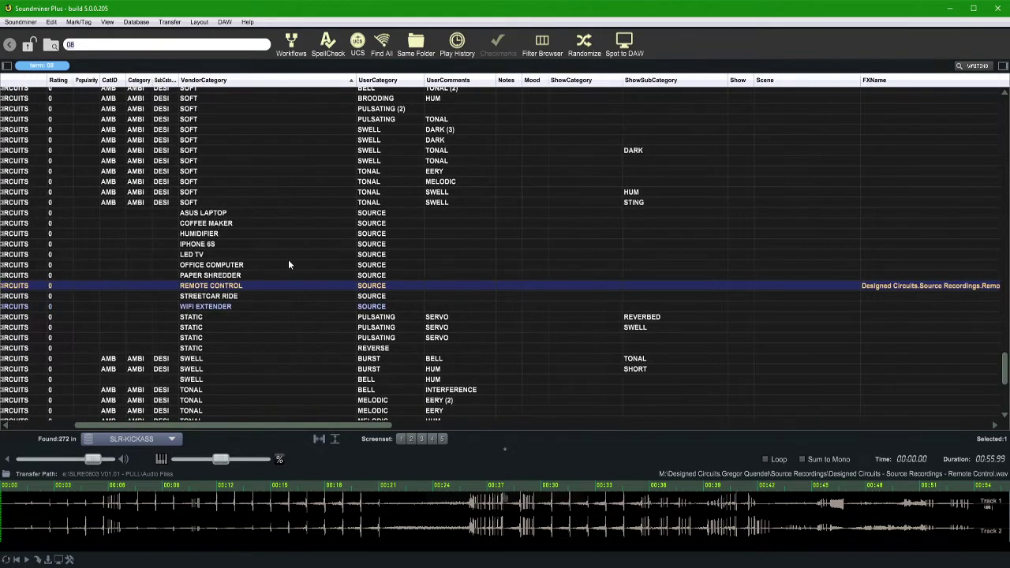
scroll(319, 272, "left", 3)
scroll(340, 272, "right", 5)
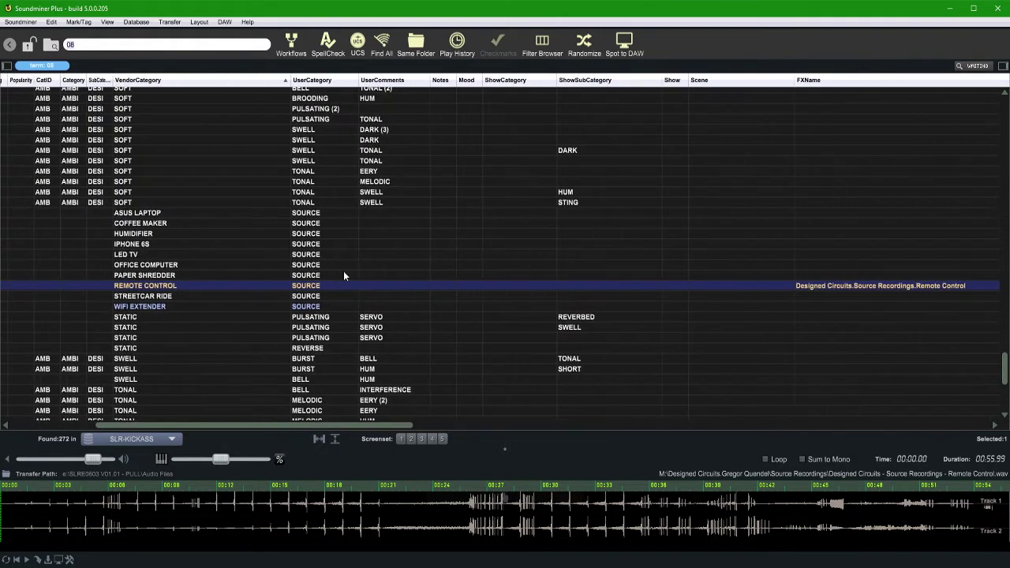
scroll(328, 275, "right", 7)
scroll(601, 288, "left", 12)
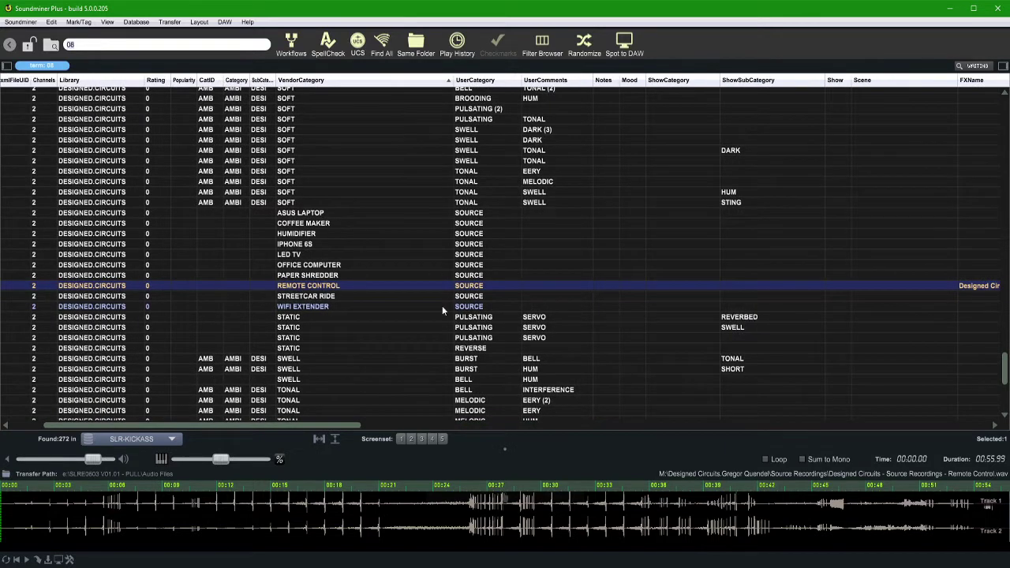
scroll(601, 225, "up", 5)
scroll(601, 225, "right", 3)
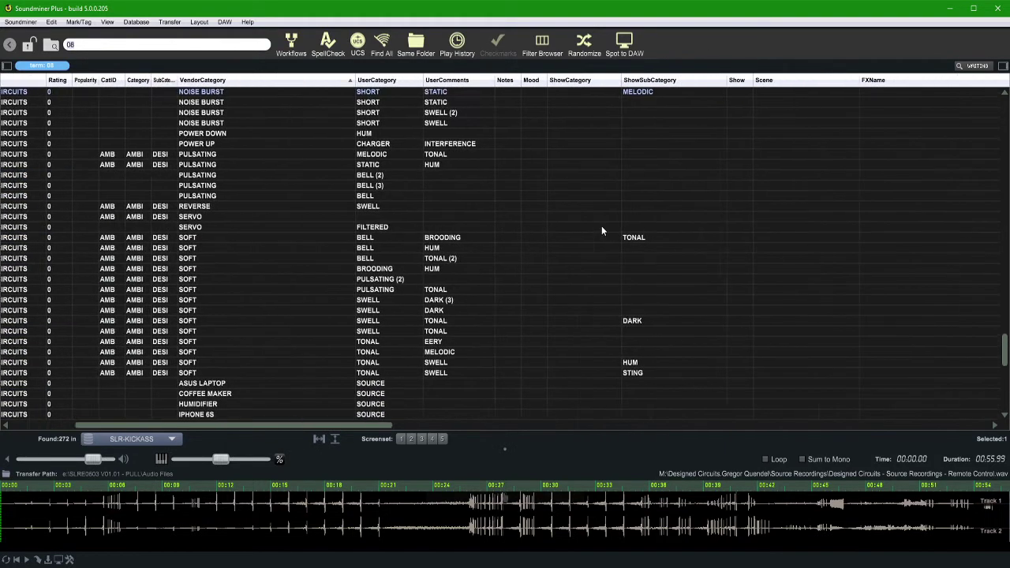
scroll(355, 240, "up", 8)
scroll(215, 269, "down", 14)
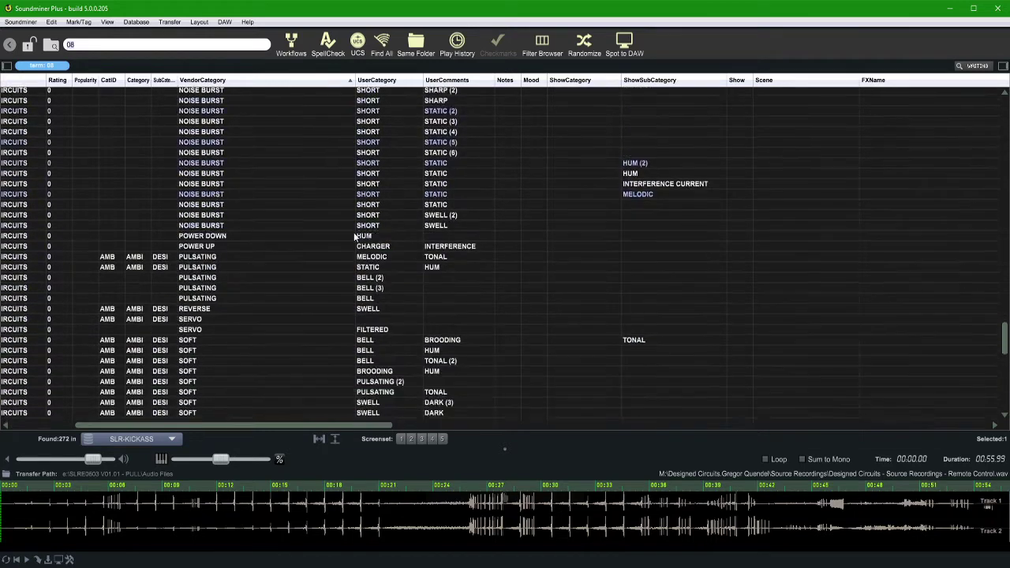
Audition the three STATIC records with UserCategory PULSATING and UserComments SERVO
left_click(213, 264)
left_click(197, 284)
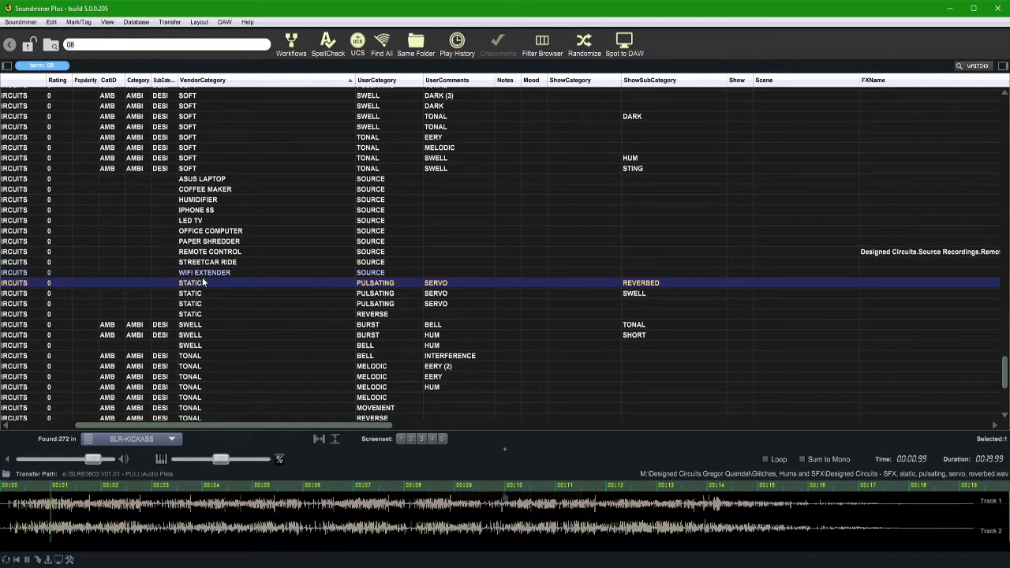
left_click(203, 294)
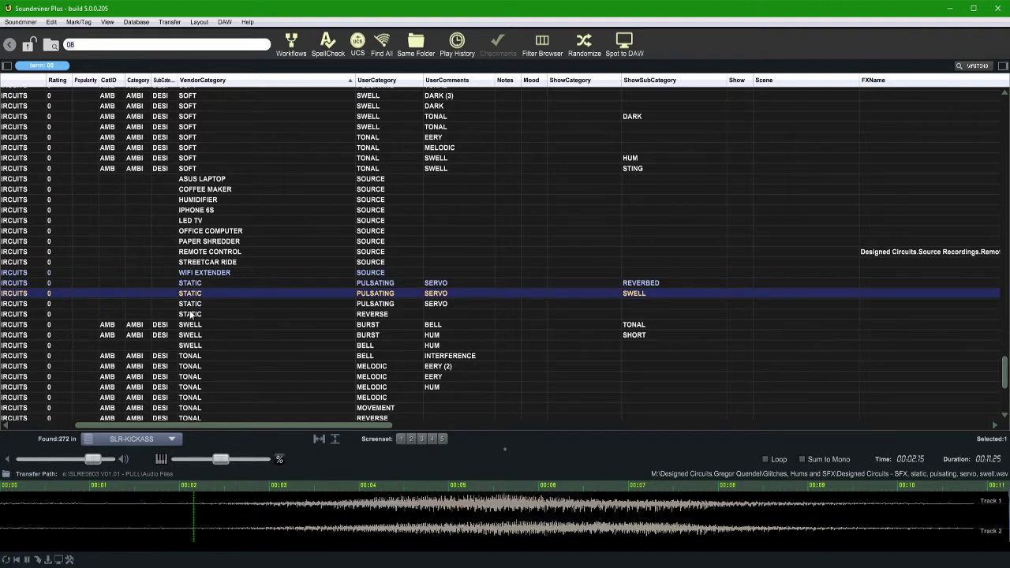
left_click(193, 305)
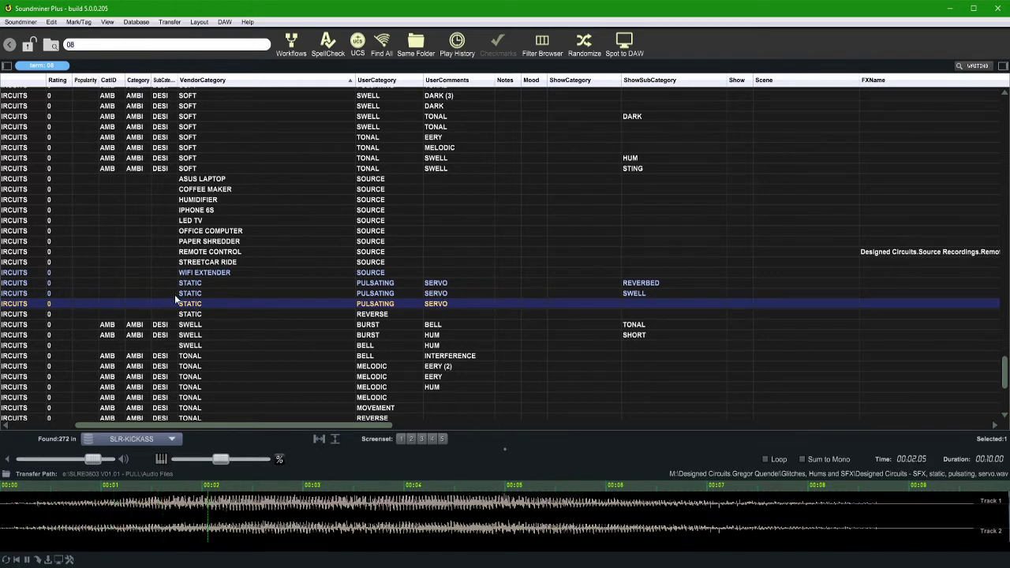
Assign the UCS category ROBOTS-MOVEMENT to the three STATIC, PULSATING, SERVO records by searching the categories for SERVO
left_click(130, 284, "shift")
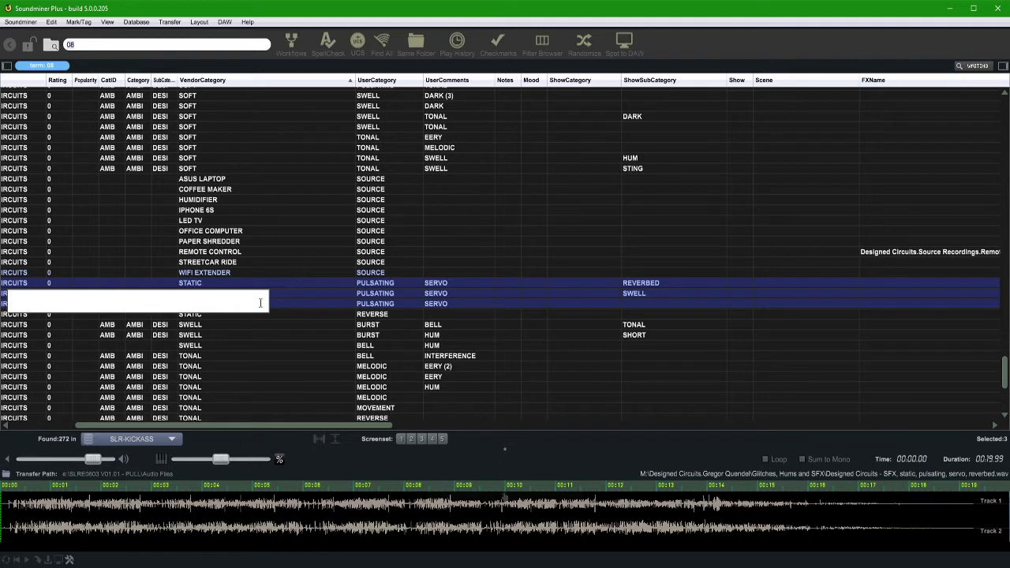
type("SERVO")
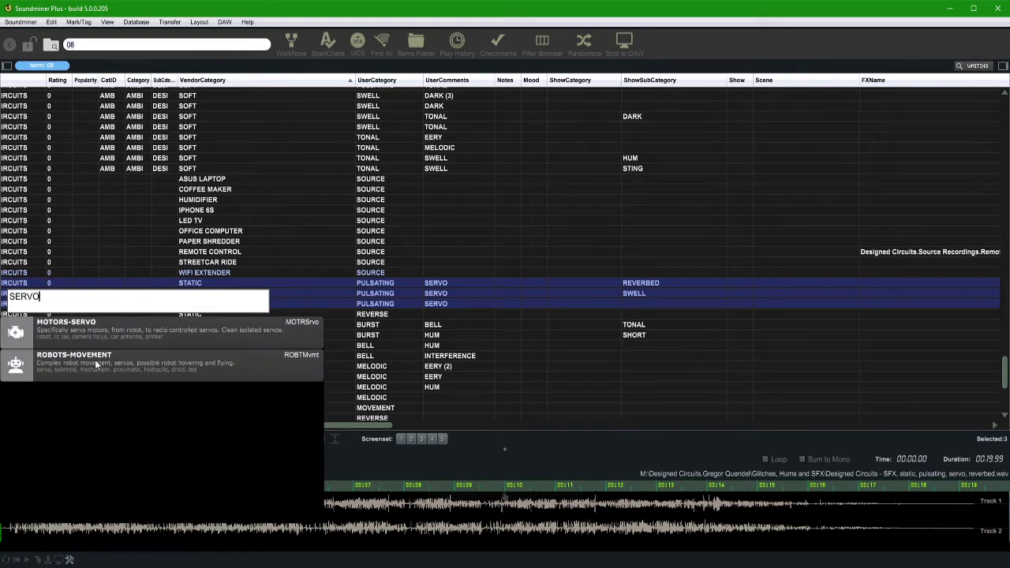
left_click(96, 358)
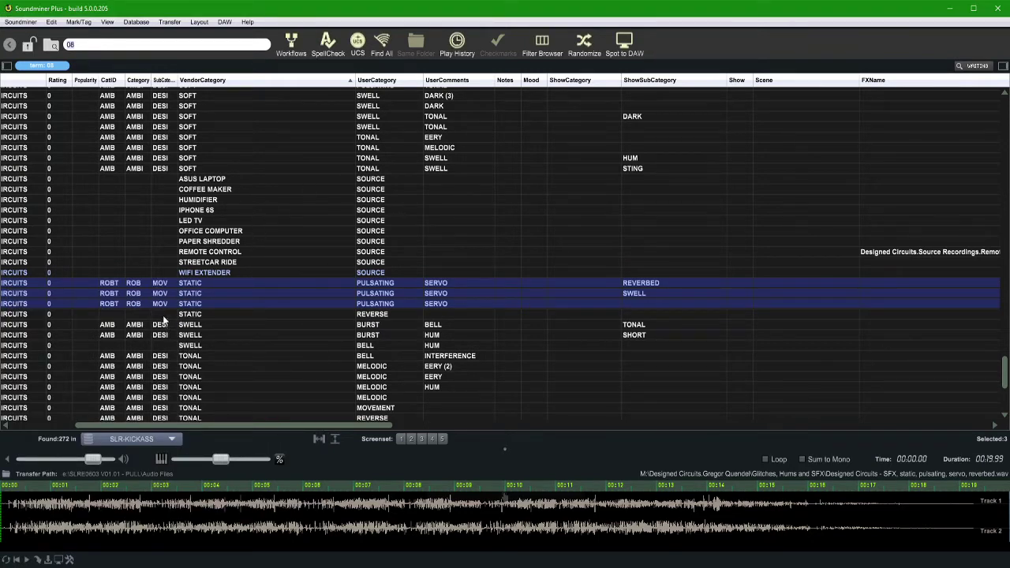
Audition the TONAL, SHARP record and look through its metadata columns up to Pathname
scroll(116, 181, "down", 5)
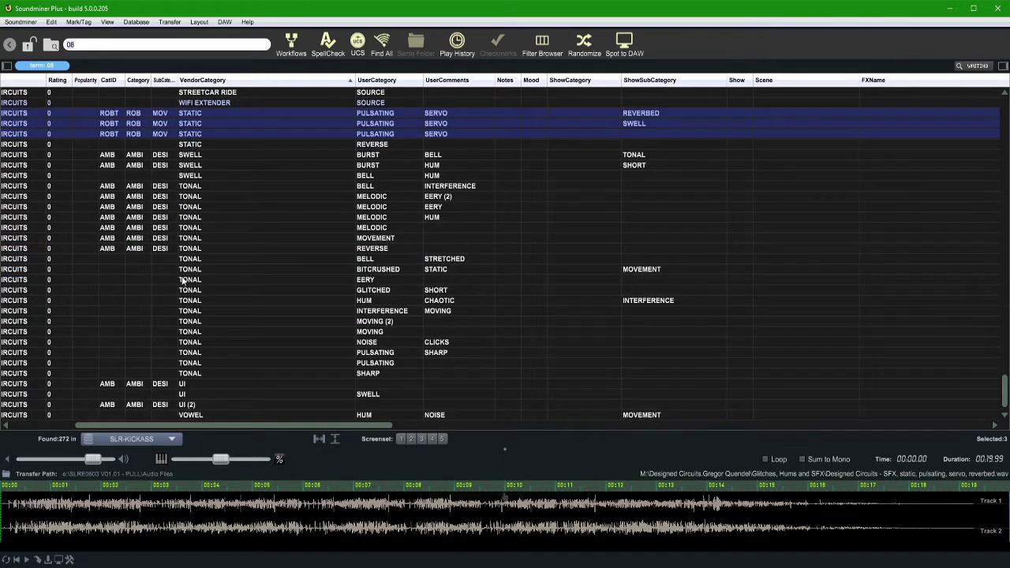
left_click(168, 374)
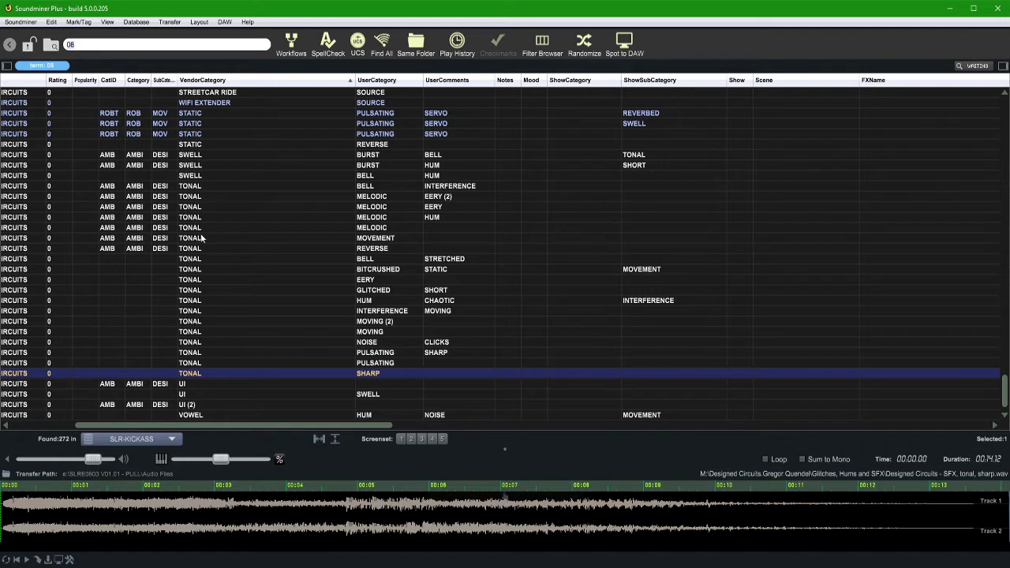
key("space")
scroll(305, 356, "right", 6)
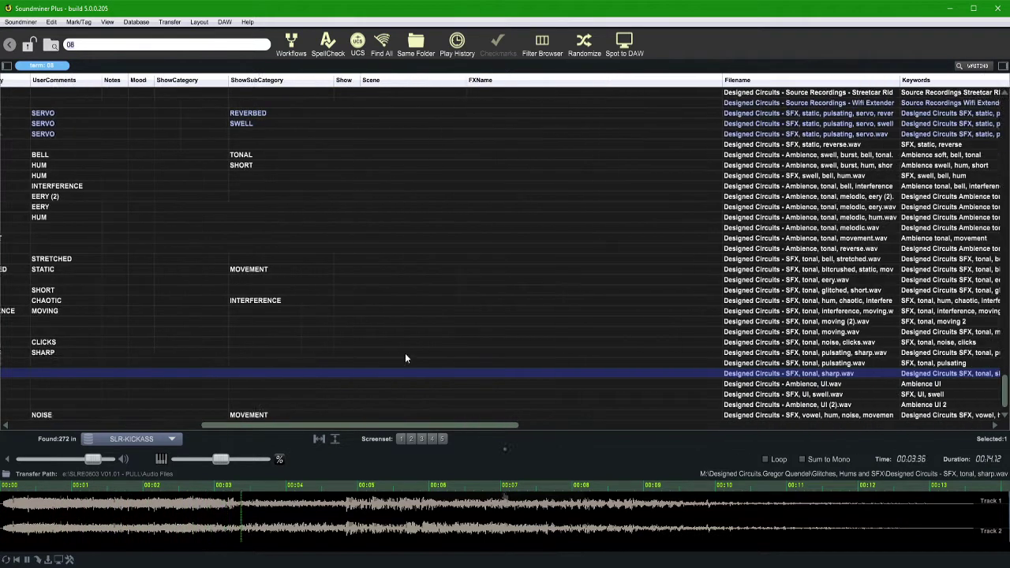
scroll(351, 364, "left", 6)
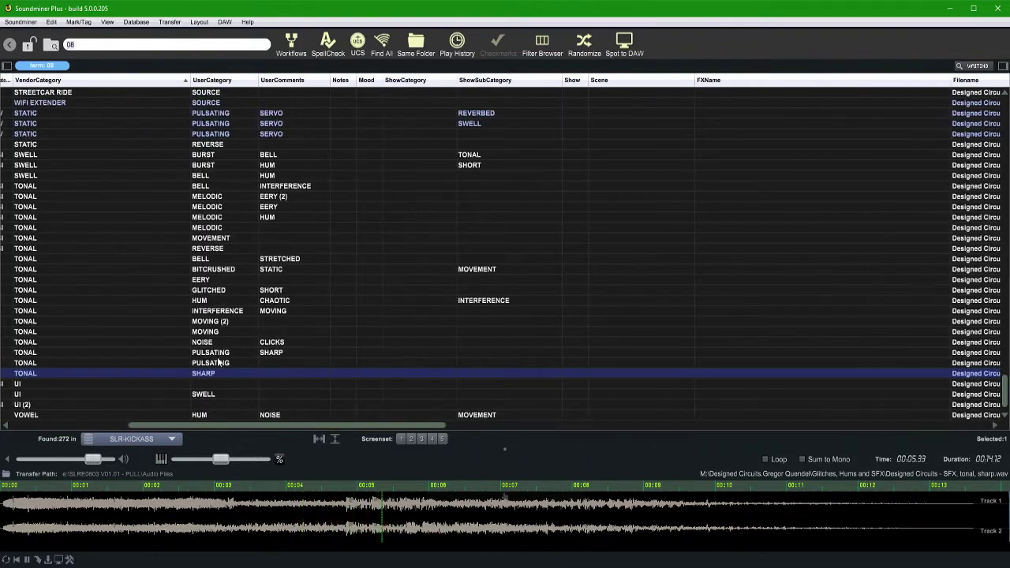
scroll(315, 330, "right", 3)
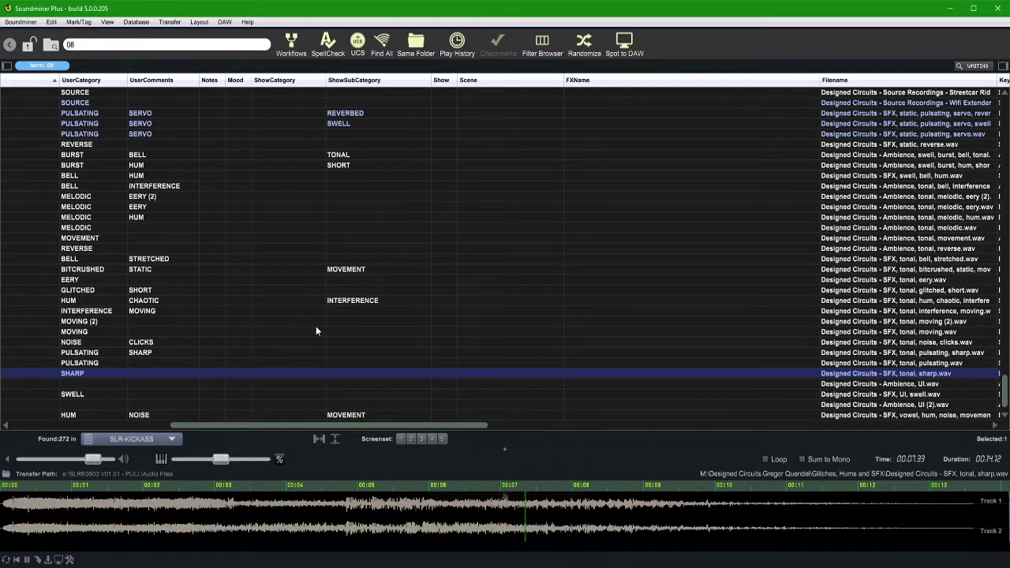
scroll(500, 347, "right", 4)
scroll(703, 361, "right", 6)
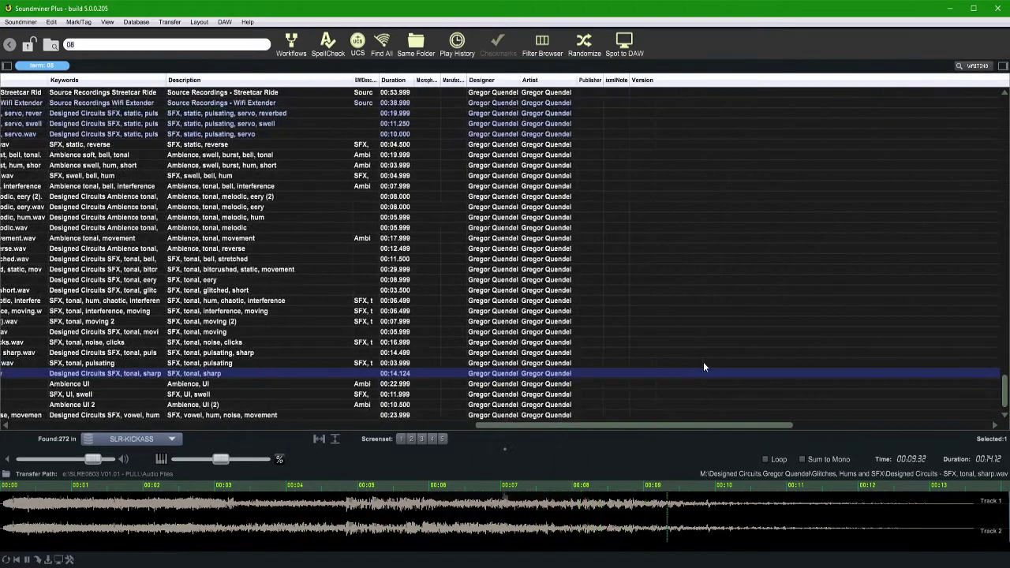
scroll(704, 367, "right", 8)
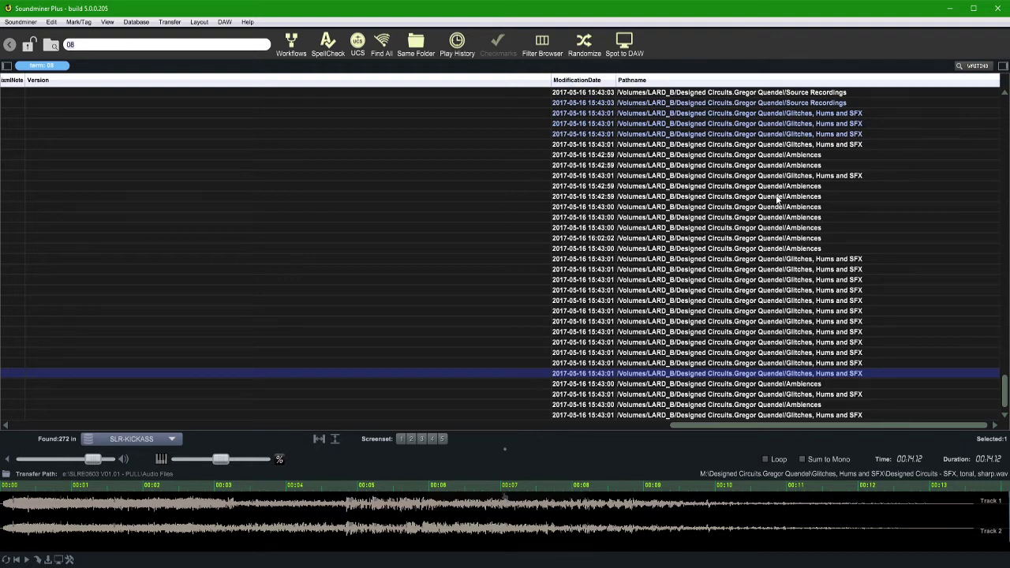
Sort the record list by Pathname to group the records by source folder
scroll(763, 189, "up", 10)
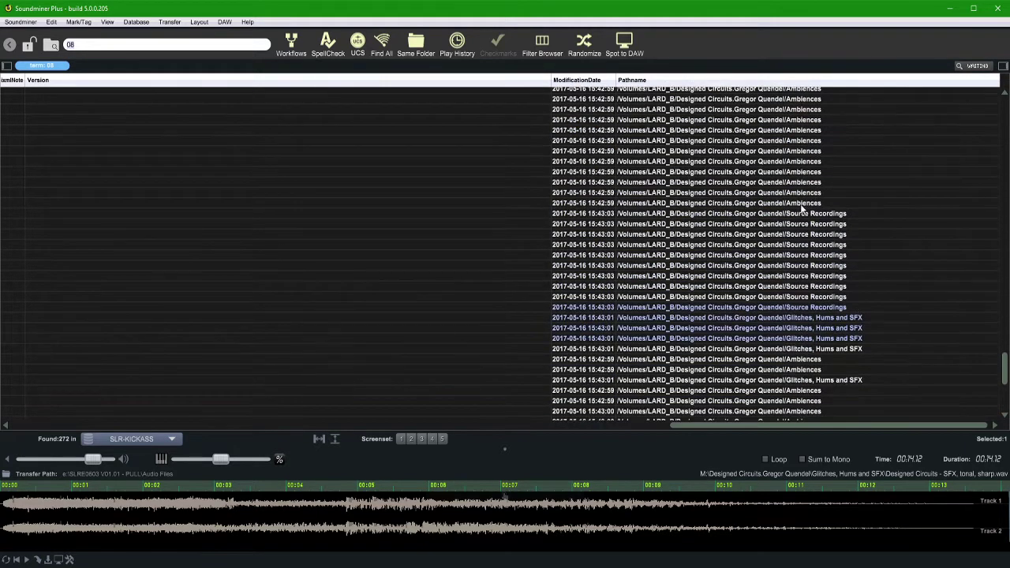
scroll(801, 207, "down", 7)
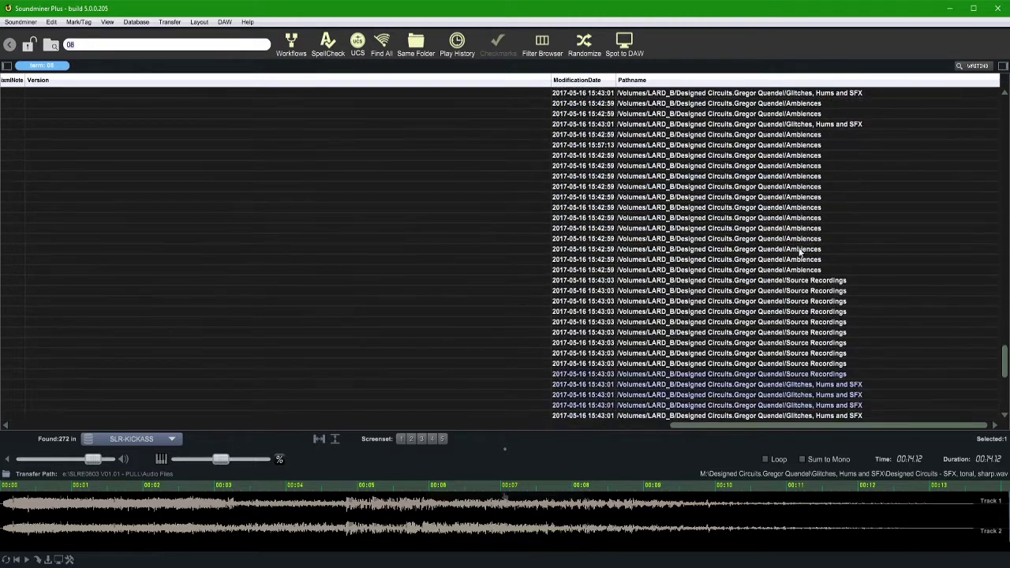
left_click(808, 270)
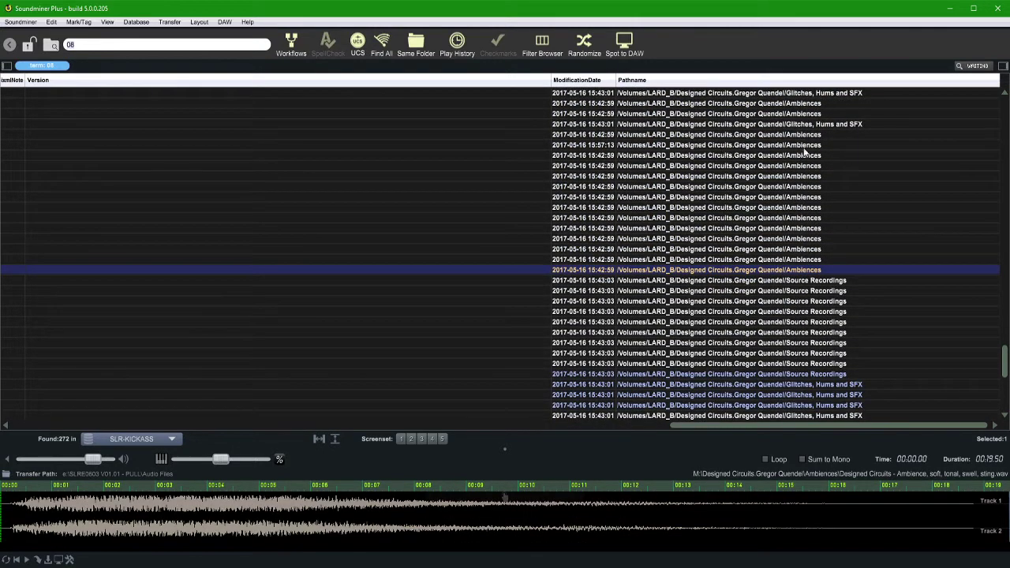
left_click(752, 81)
Select all records in the Ambiences folder and check their category, keyword and description columns
scroll(793, 131, "down", 12)
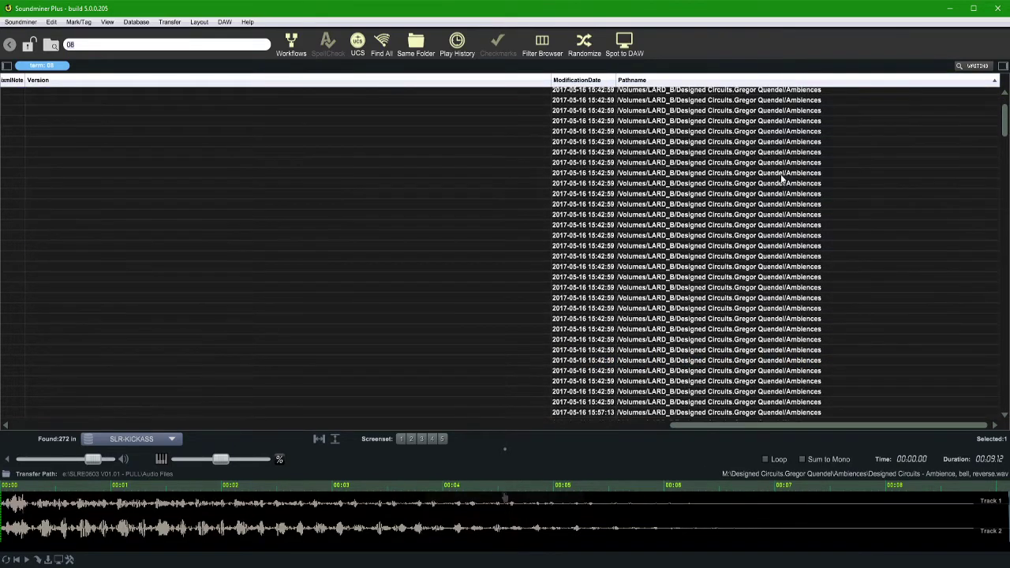
scroll(813, 203, "down", 15)
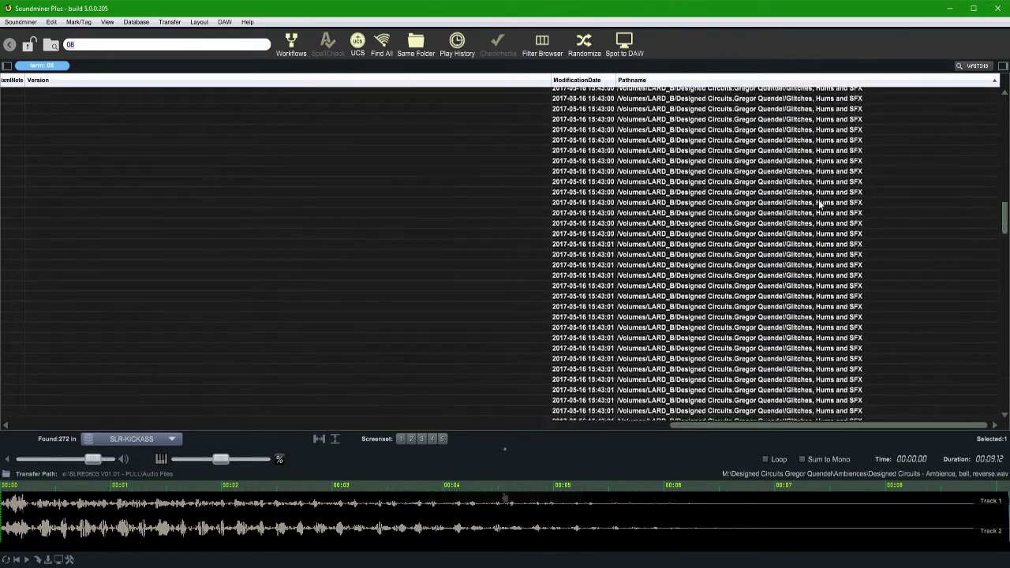
scroll(823, 192, "up", 9)
scroll(823, 189, "up", 5)
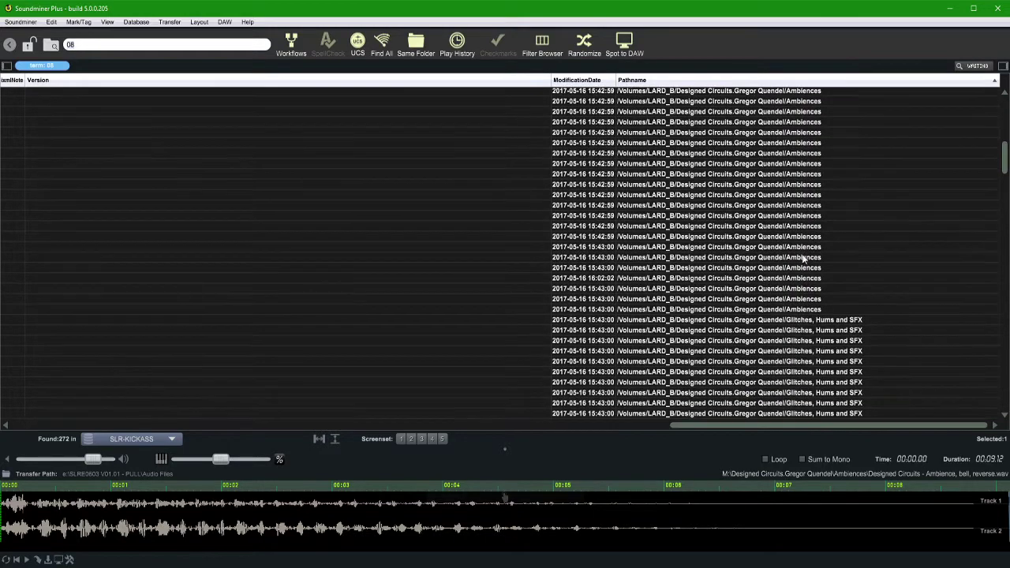
left_click(811, 309, "shift")
scroll(650, 207, "left", 5)
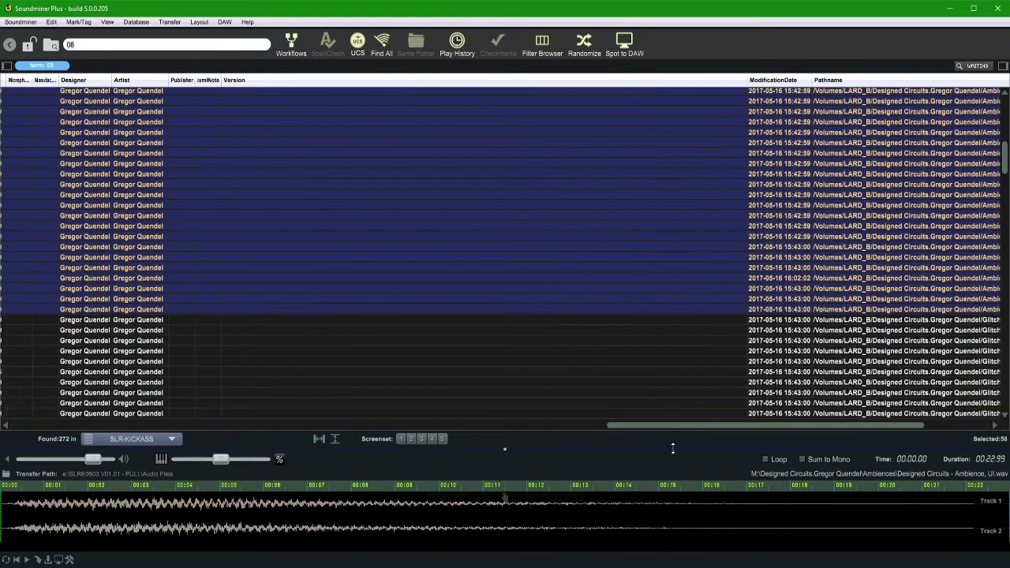
left_click_drag(661, 431, 91, 438)
scroll(235, 362, "up", 10)
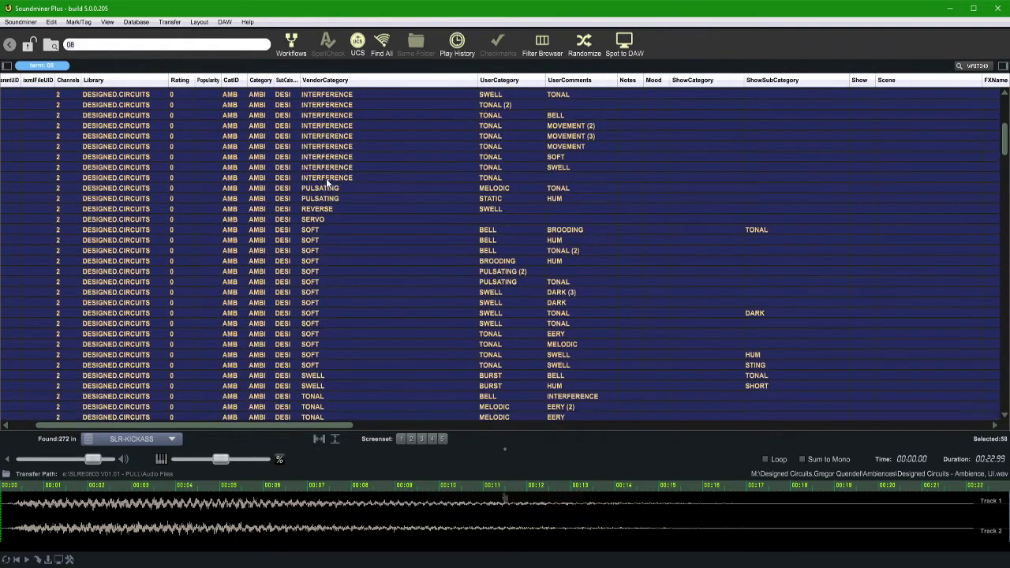
scroll(341, 149, "down", 4)
scroll(789, 198, "down", 1)
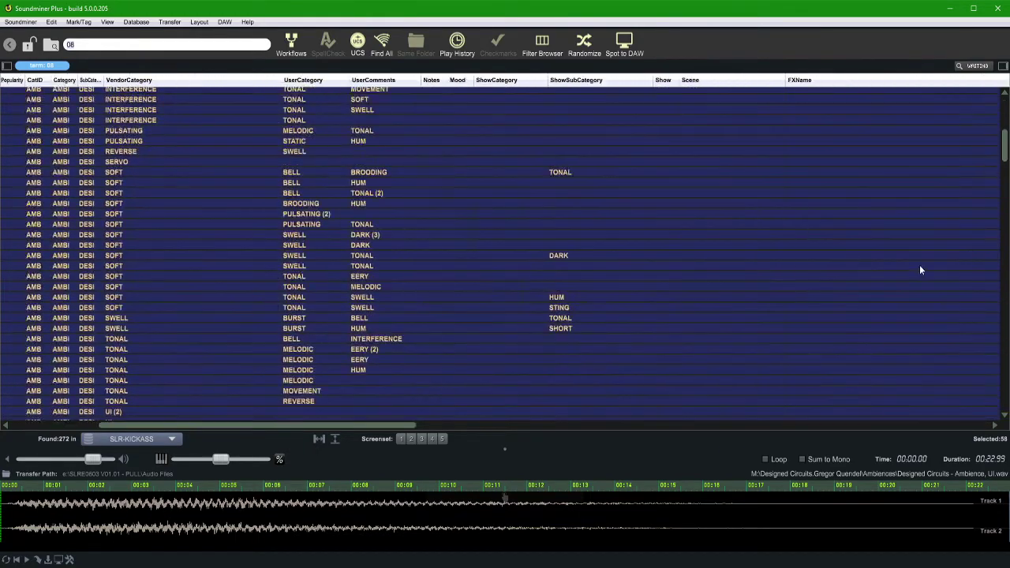
scroll(919, 265, "right", 10)
scroll(789, 237, "right", 5)
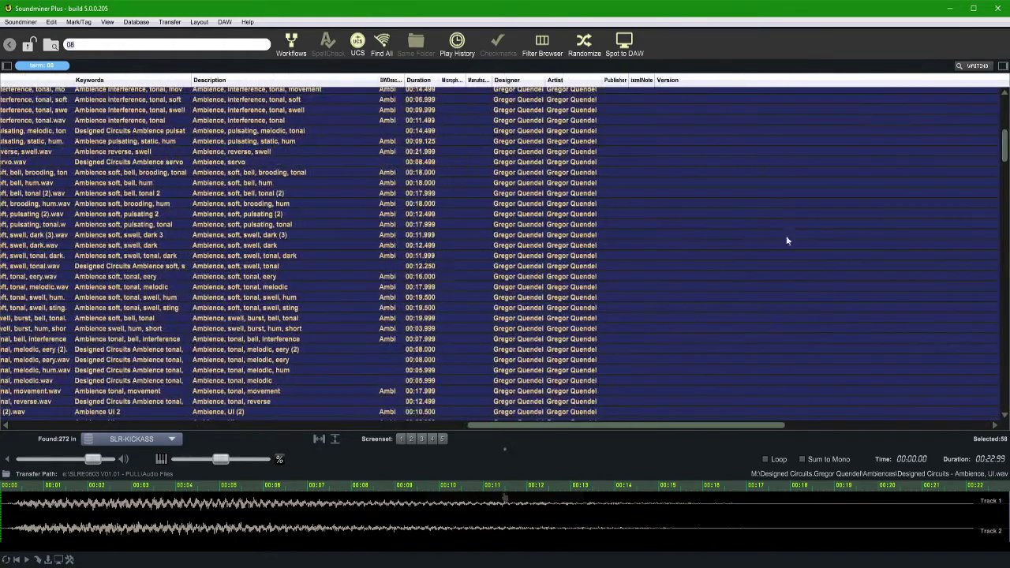
Audition the first several Glitch records in the Glitches, Hums and SFX folder
scroll(460, 252, "down", 5)
scroll(681, 247, "right", 8)
scroll(724, 252, "right", 5)
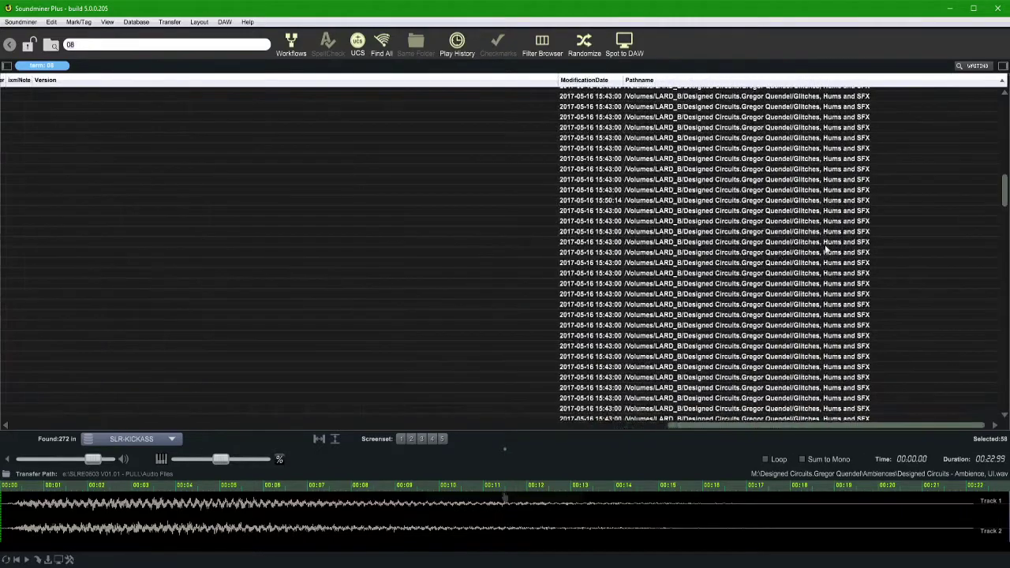
scroll(865, 196, "up", 5)
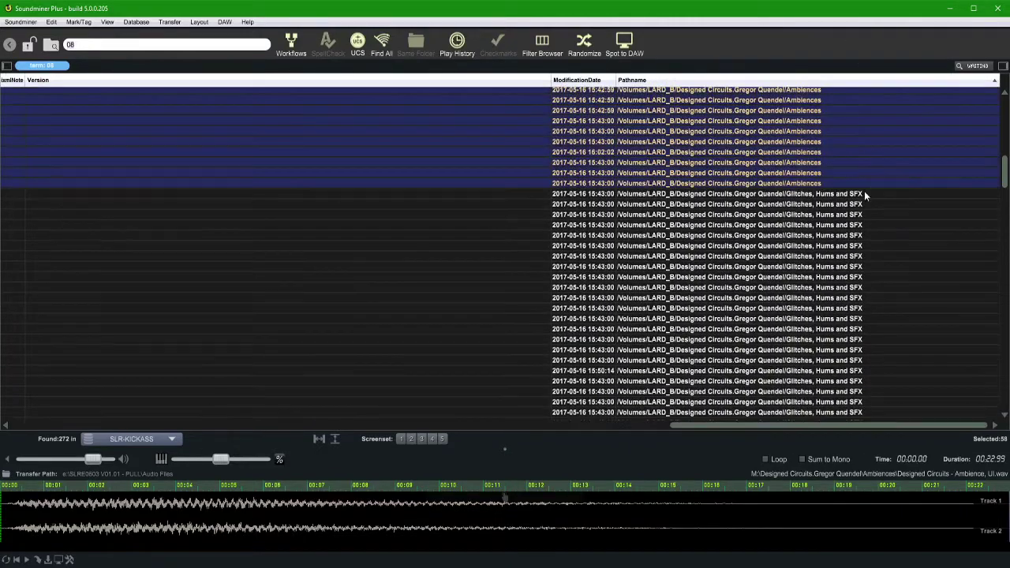
left_click(817, 196)
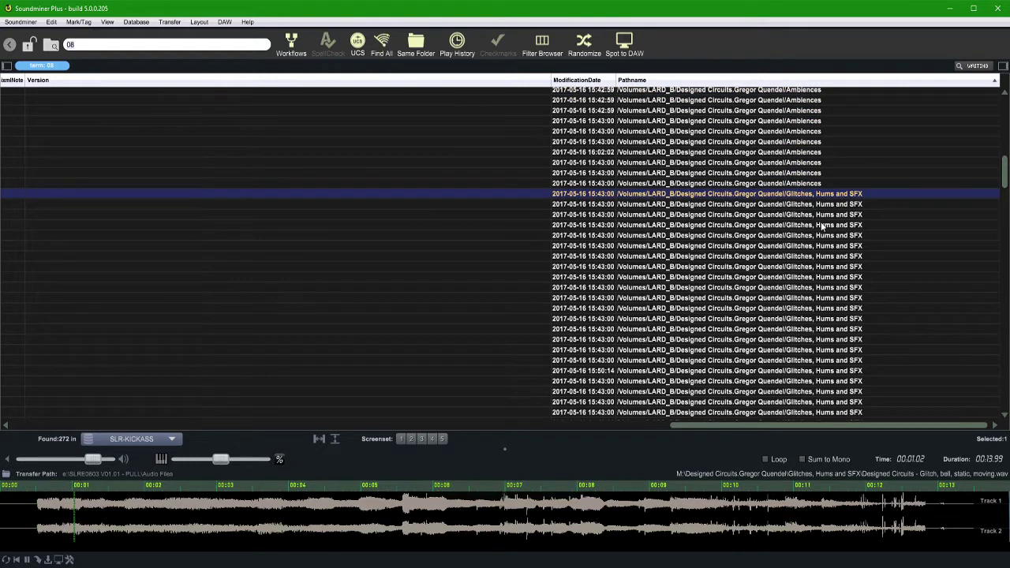
key("Down")
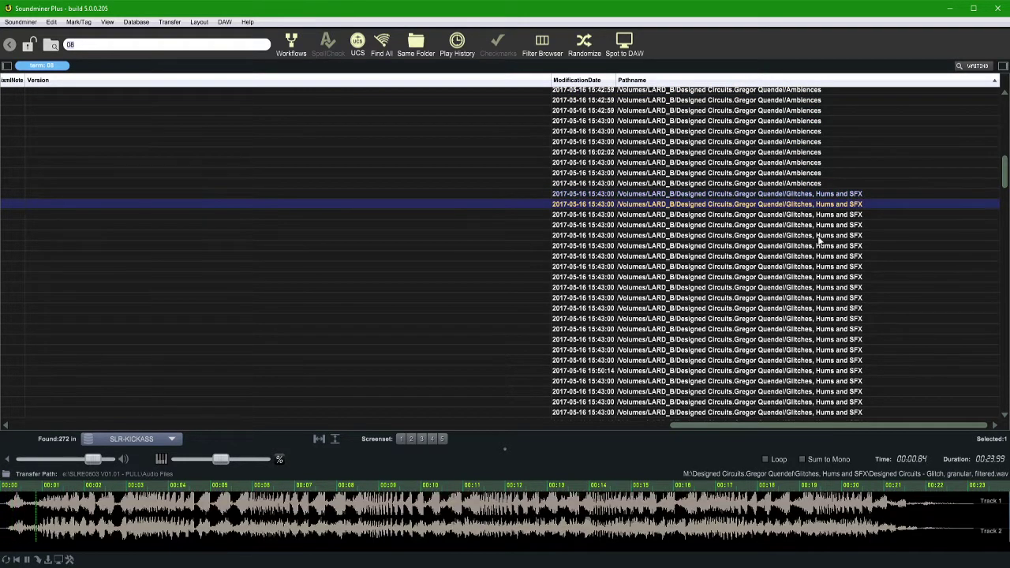
key("Down")
key("Down")
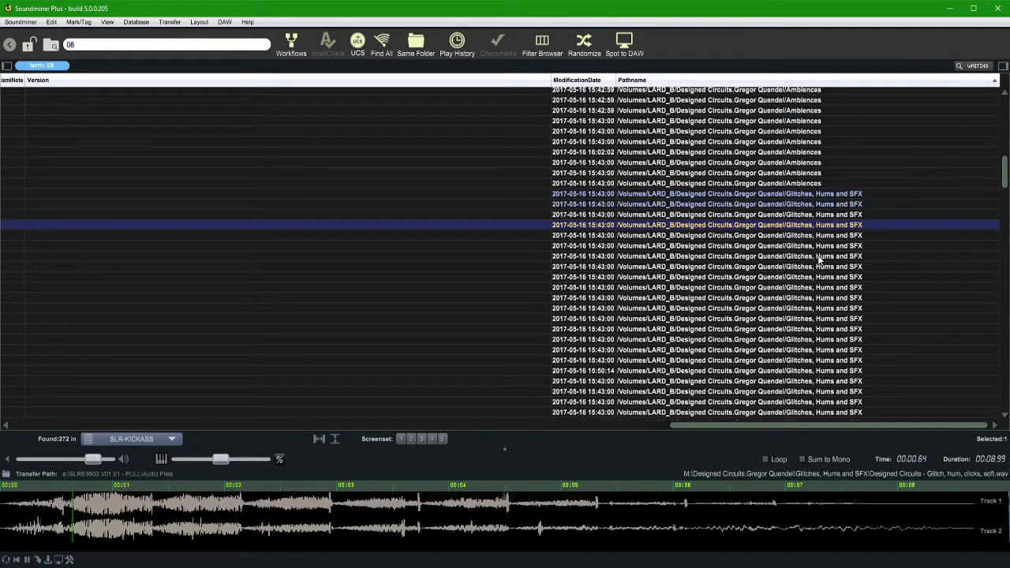
key("Down")
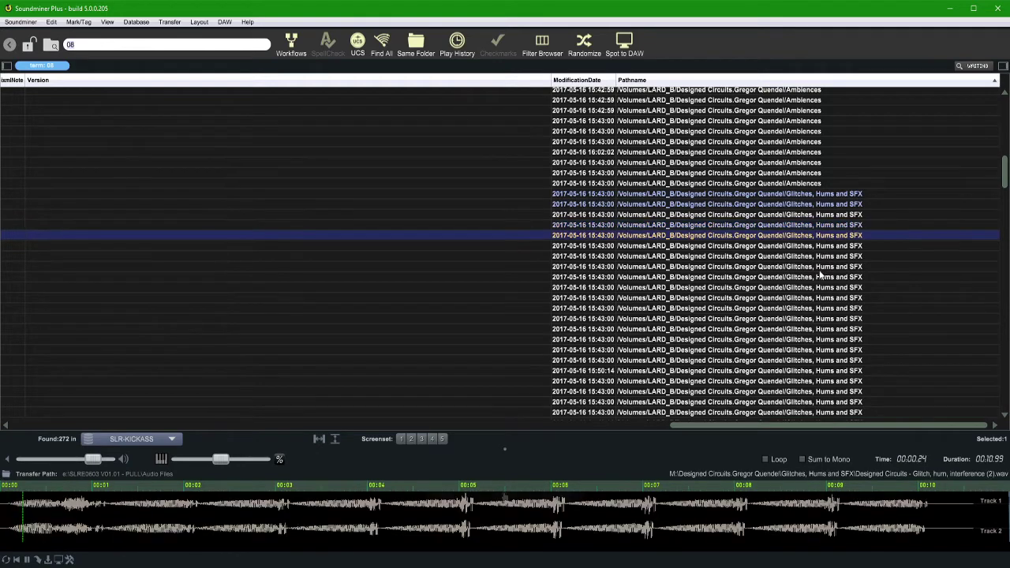
Audition sample SFX records further down the Glitches, Hums and SFX folder, including the UI, swell recording
scroll(820, 274, "down", 10)
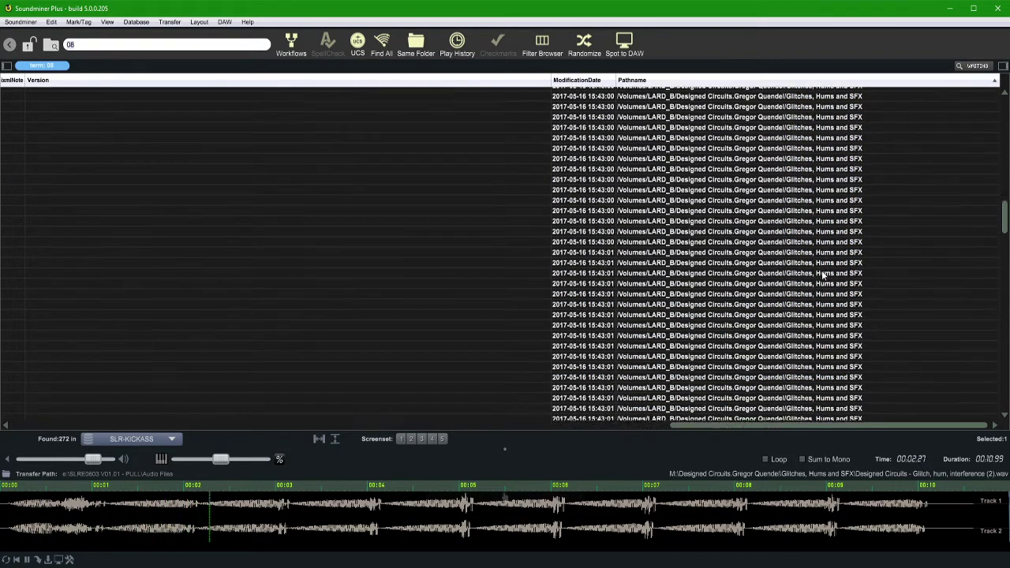
left_click(822, 274)
scroll(824, 275, "down", 5)
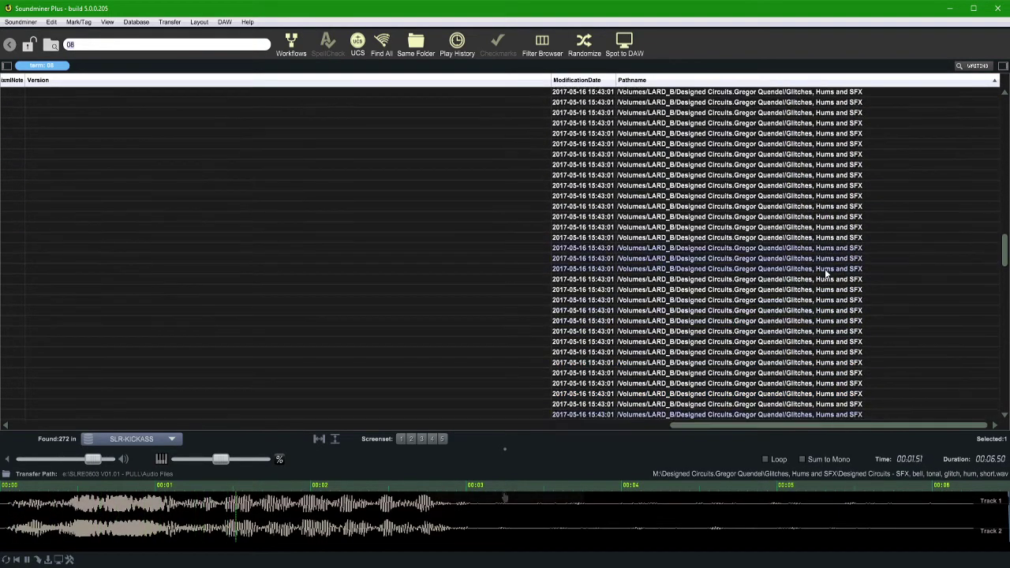
scroll(825, 275, "down", 5)
left_click(830, 256)
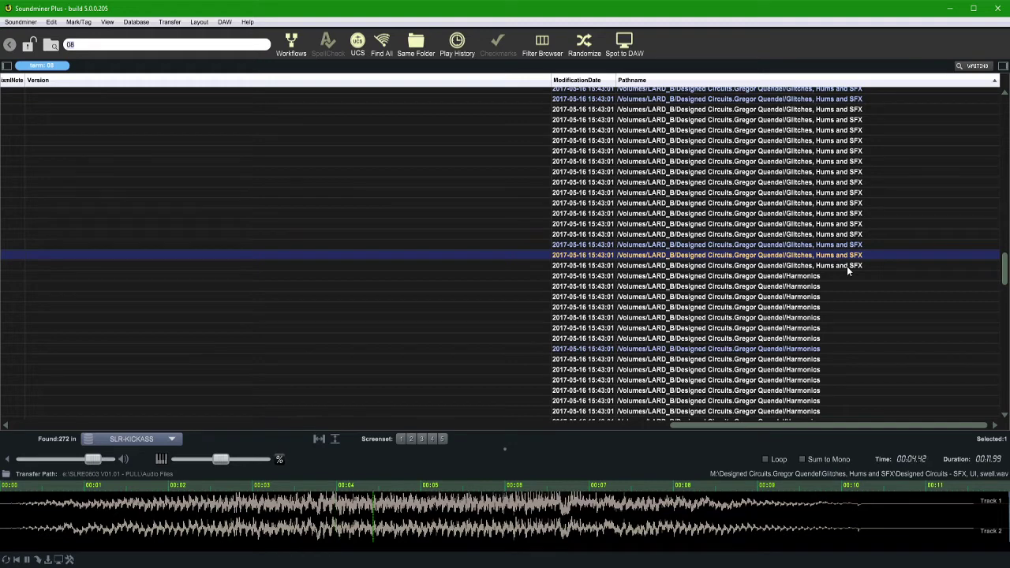
Select all records in the Glitches, Hums and SFX folder, from its last record up to its first
left_click(848, 267)
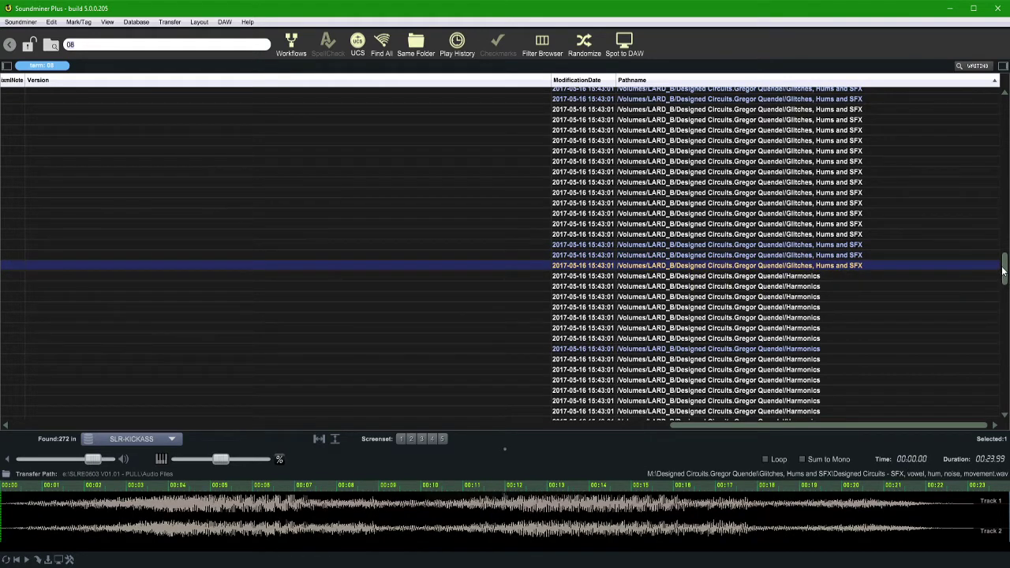
left_click_drag(1003, 271, 1003, 169)
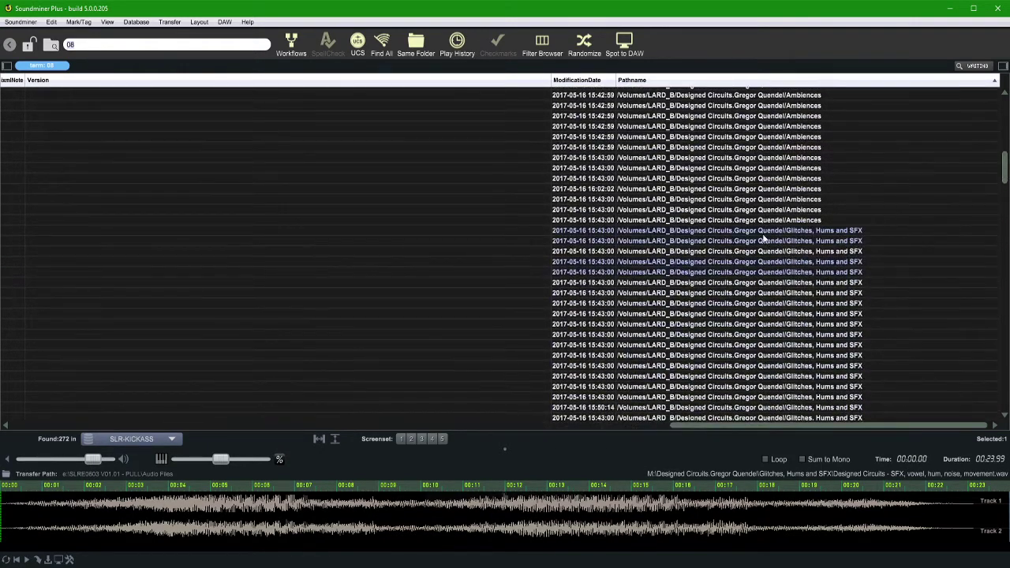
left_click(763, 234, "shift")
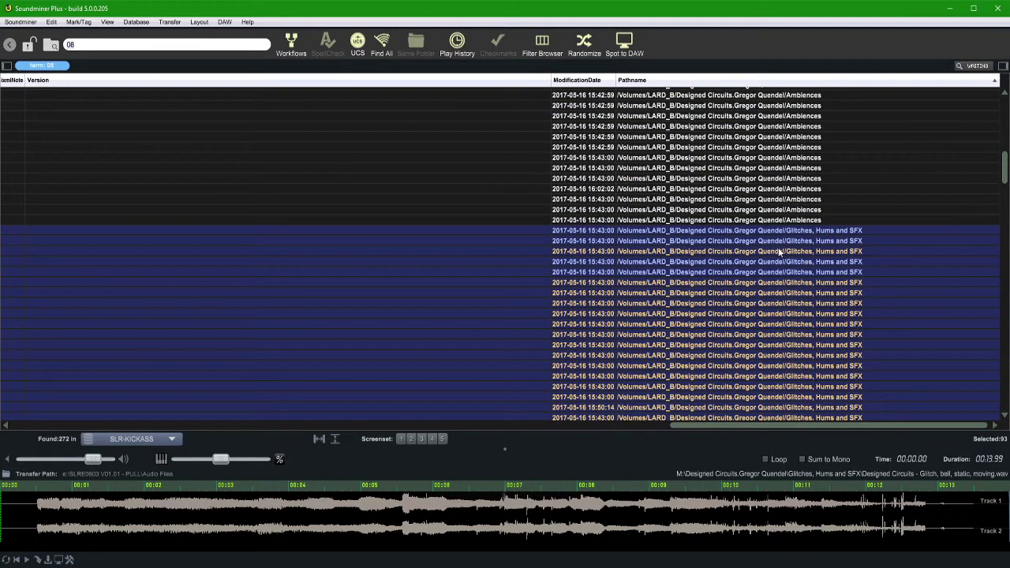
Assign the UCS category ELECTRICITY-BUZZ & HUM to the selected Glitches, Hums and SFX records, finding it with the search term HUM
scroll(382, 214, "left", 3)
left_click(357, 44)
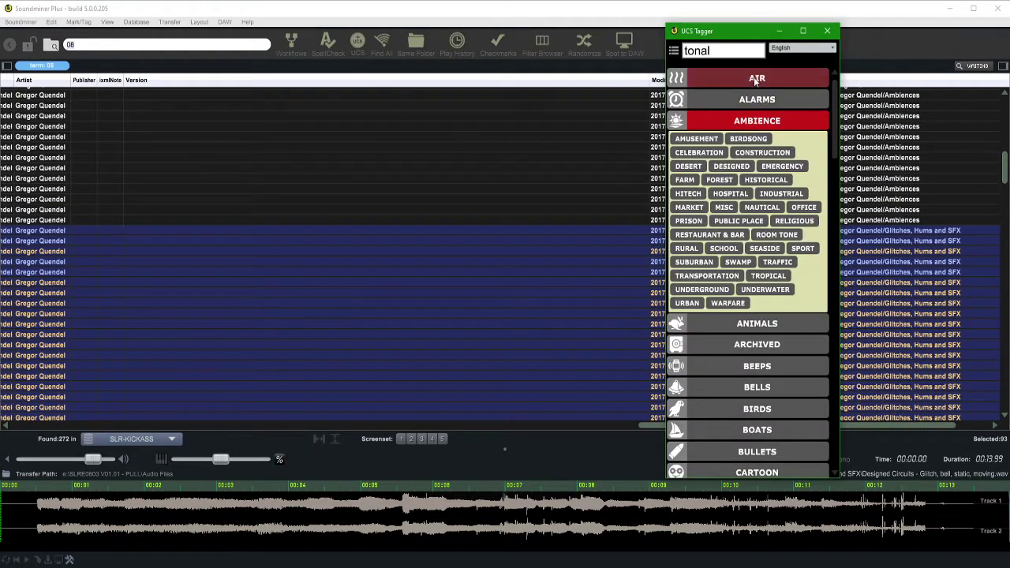
type("HUM")
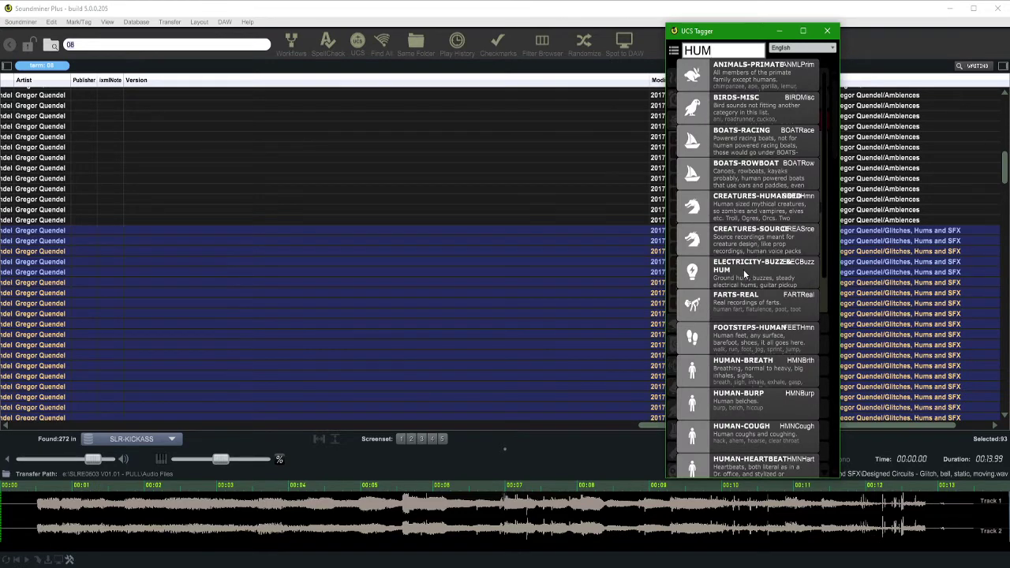
scroll(746, 269, "down", 5)
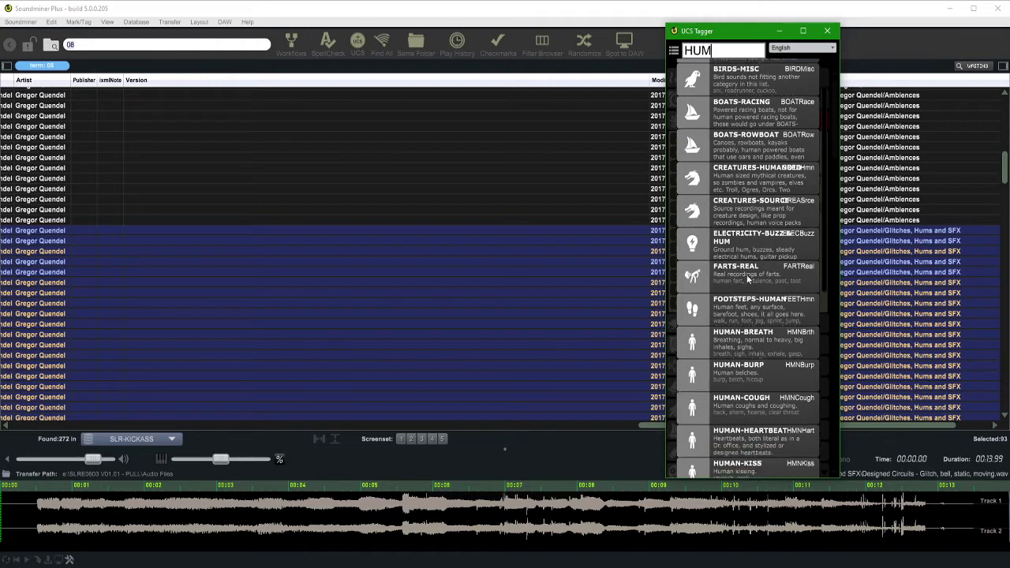
scroll(763, 347, "down", 2)
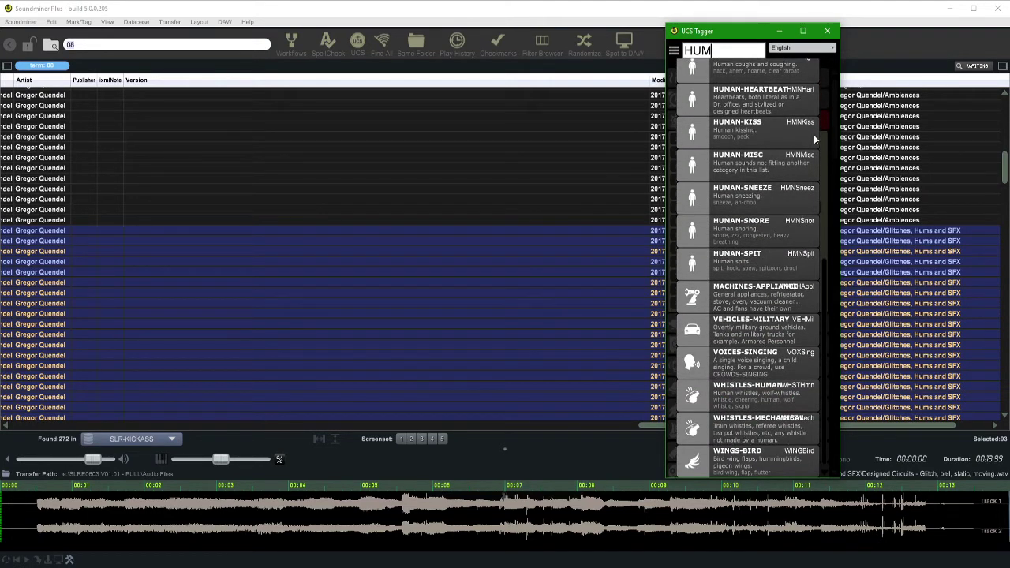
scroll(750, 149, "up", 6)
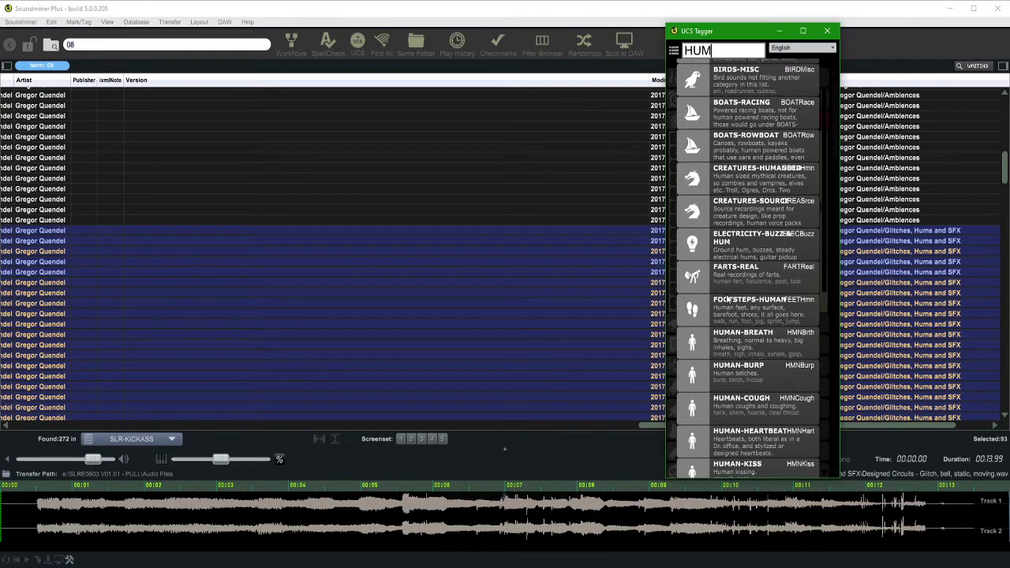
left_click(757, 238)
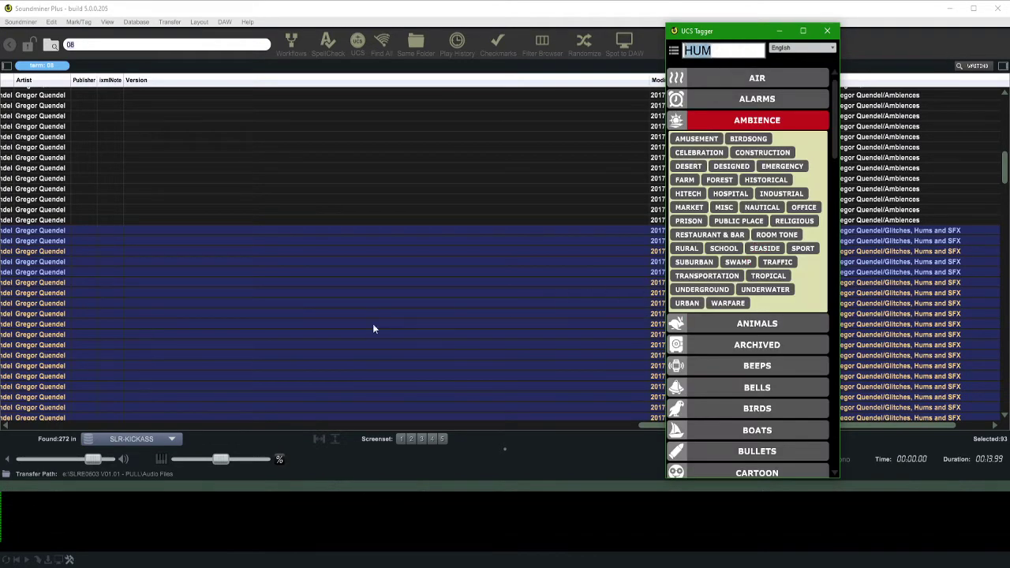
Widen the CatID, Category and SubCategory columns to reveal their values, and narrow the VendorCategory column
scroll(374, 328, "left", 10)
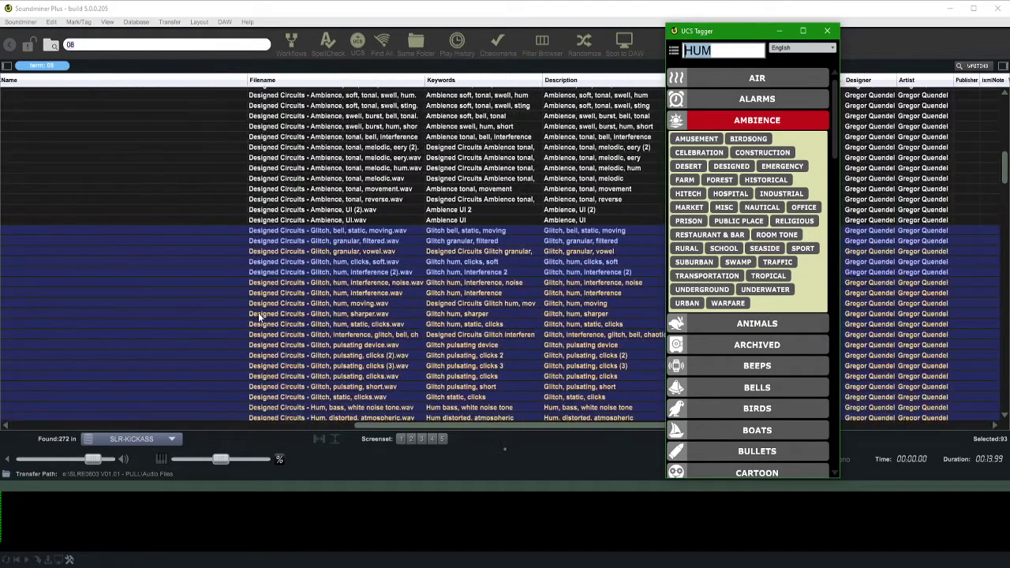
scroll(273, 313, "right", 10)
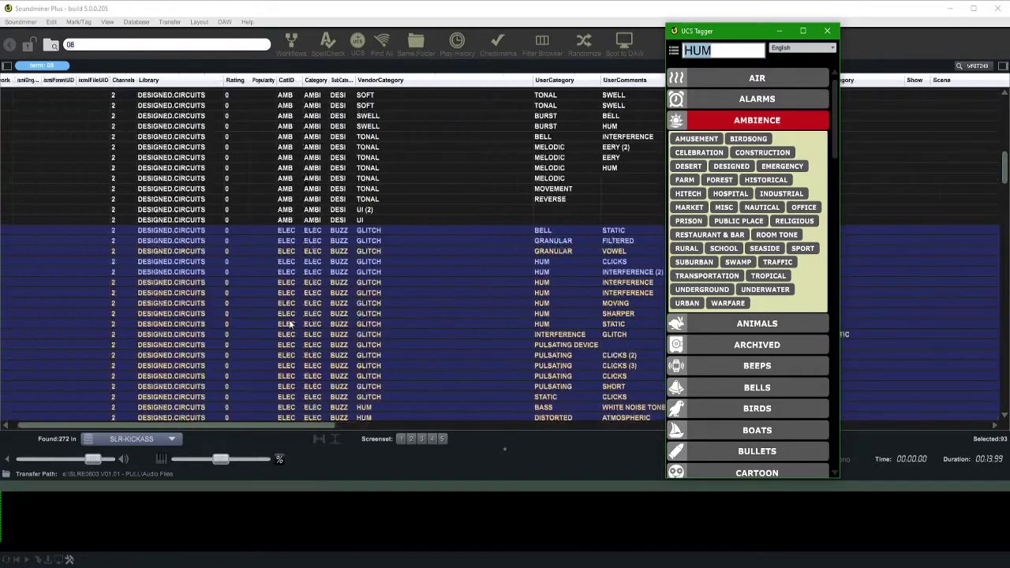
scroll(363, 291, "down", 2)
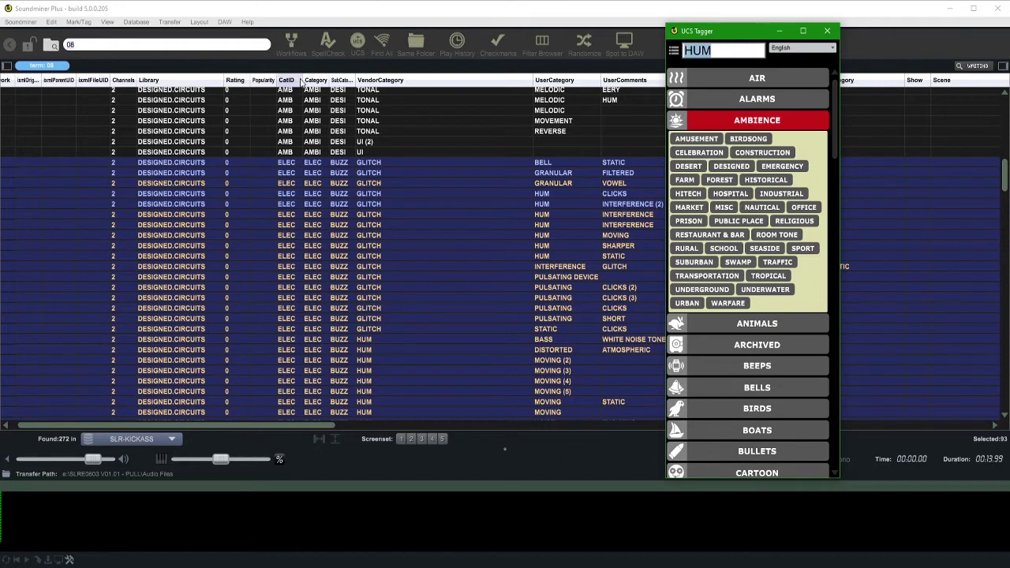
left_click_drag(302, 84, 378, 82)
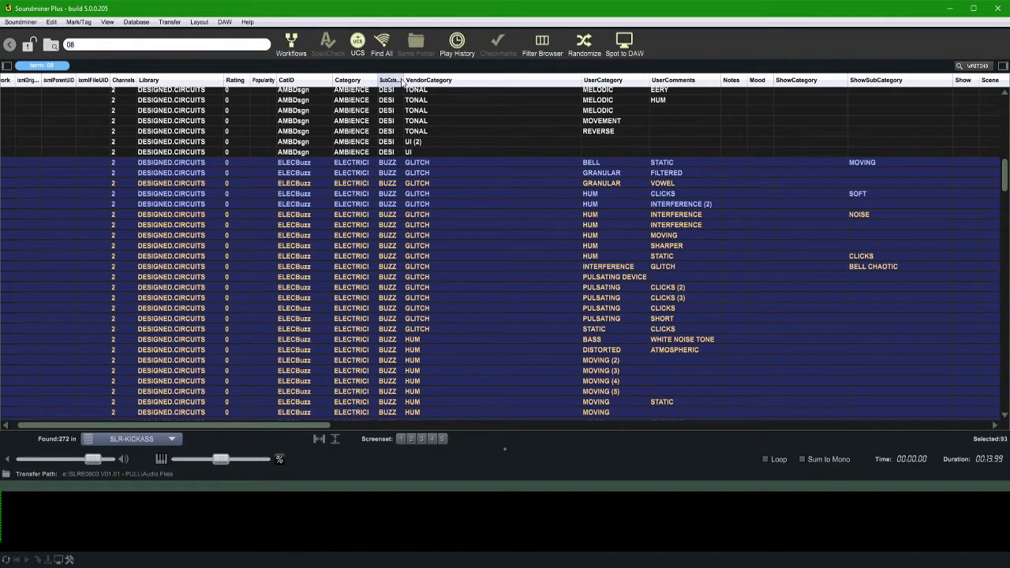
double_click(403, 80)
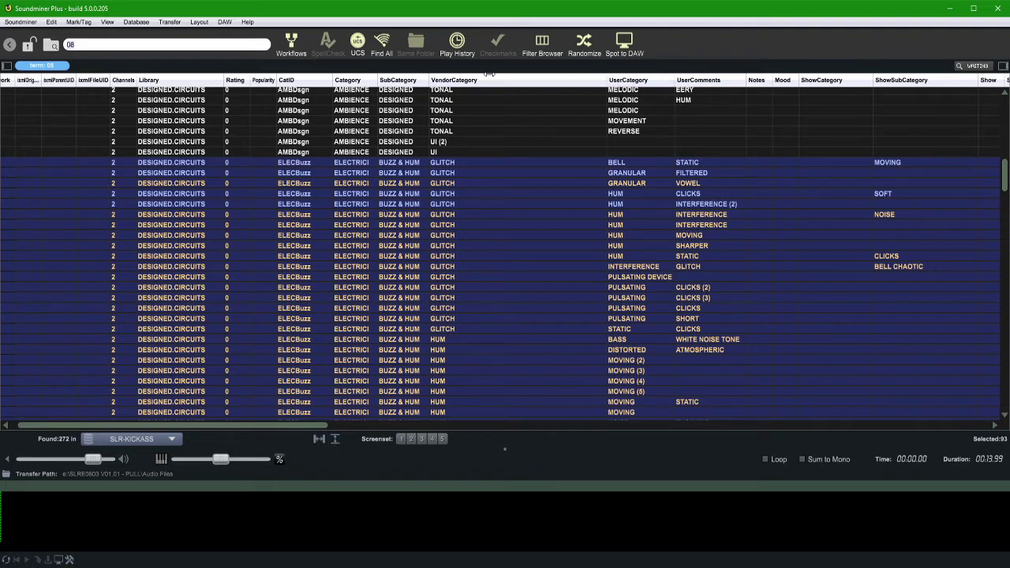
left_click_drag(489, 74, 454, 80)
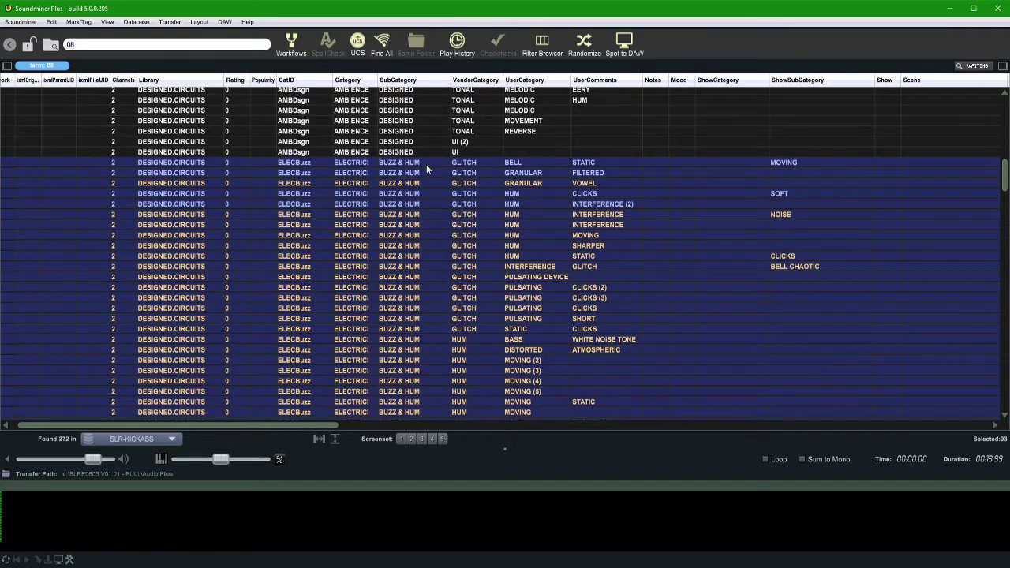
Locate the Harmonics folder by pathname and audition its first several records, through the bells, statics, tonal recording
scroll(432, 342, "down", 5)
scroll(690, 334, "right", 5)
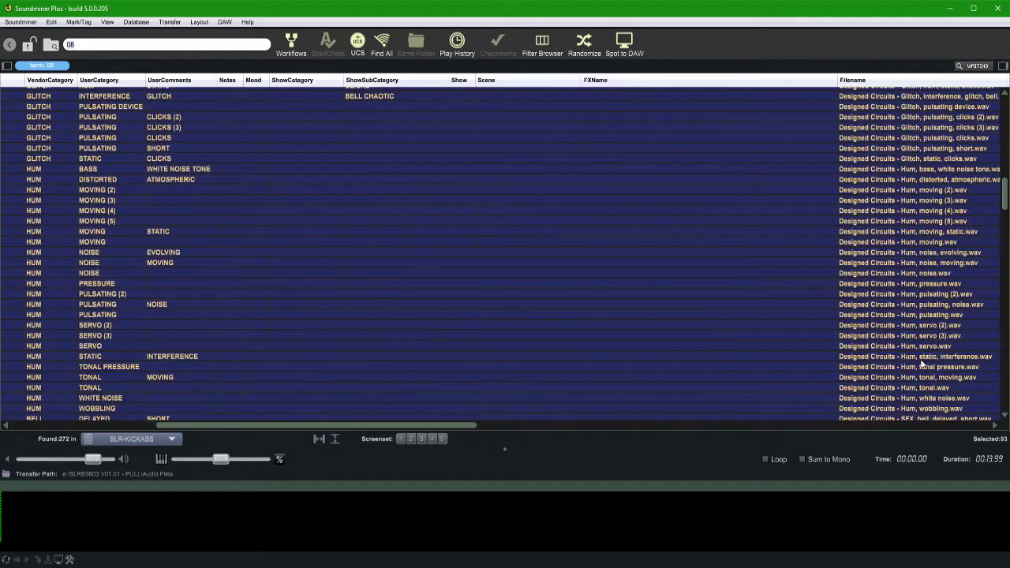
scroll(921, 363, "right", 10)
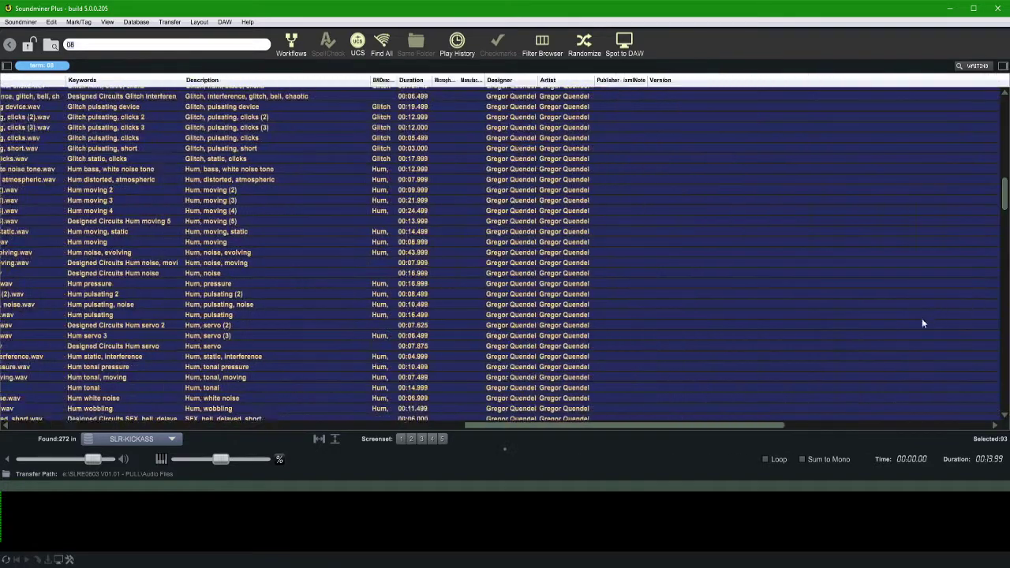
scroll(922, 322, "right", 10)
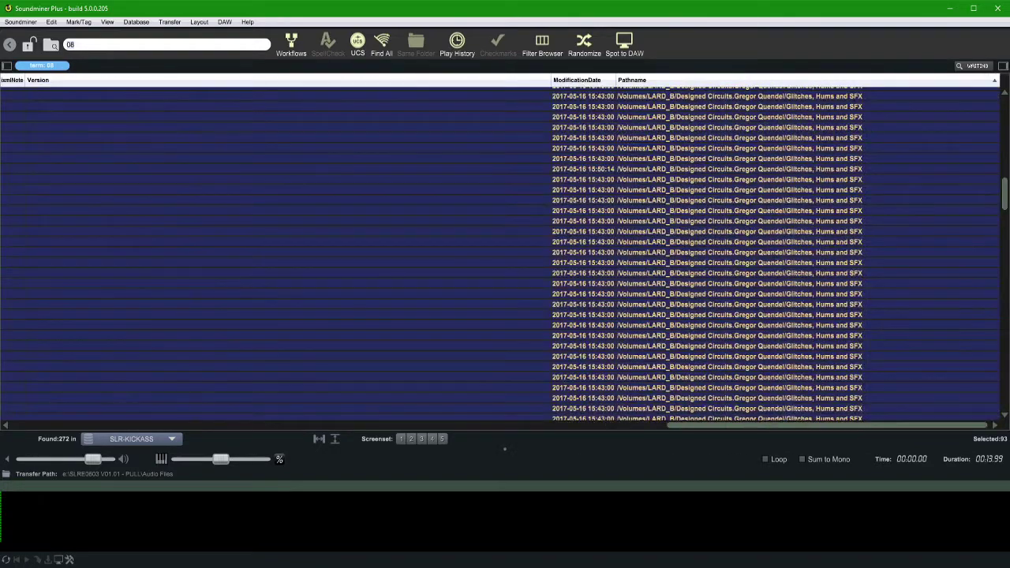
left_click_drag(1004, 192, 1004, 273)
left_click(800, 220)
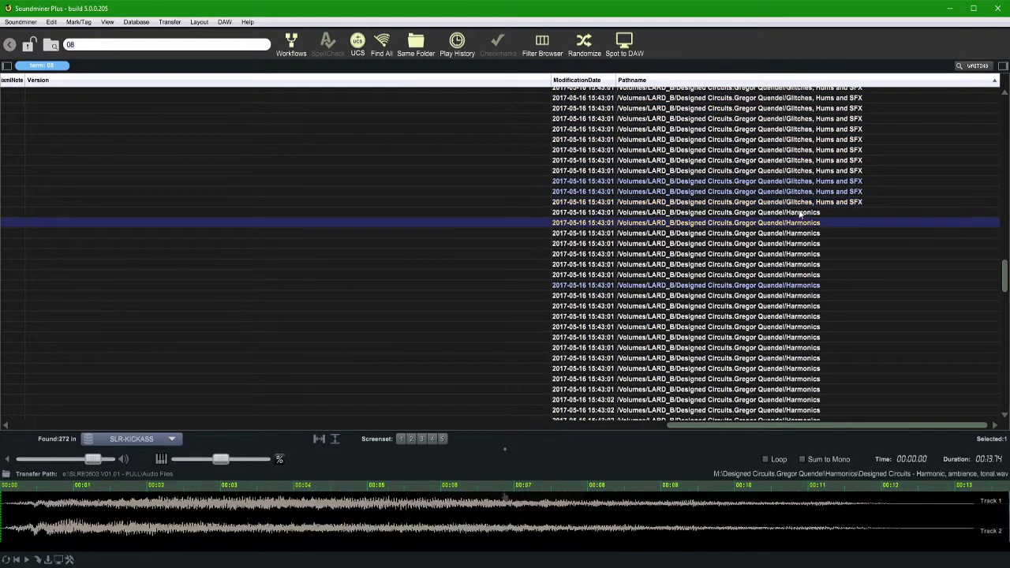
left_click(806, 225)
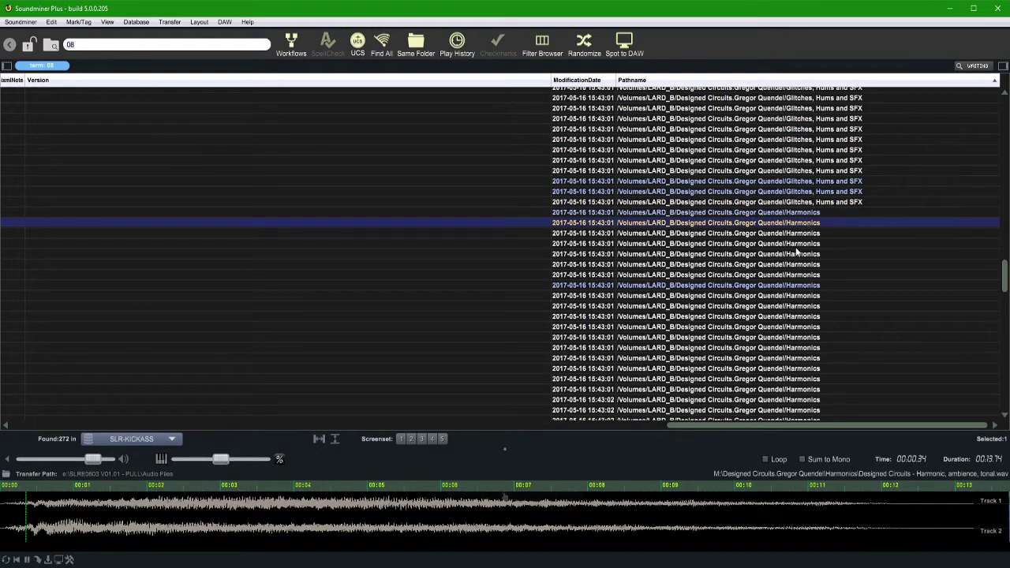
key("Down")
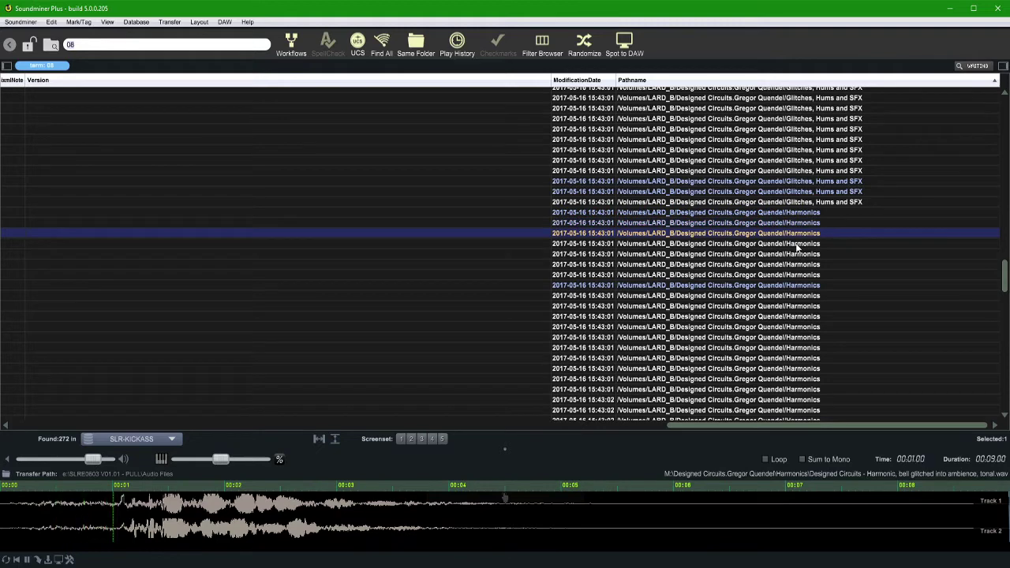
left_click(797, 246)
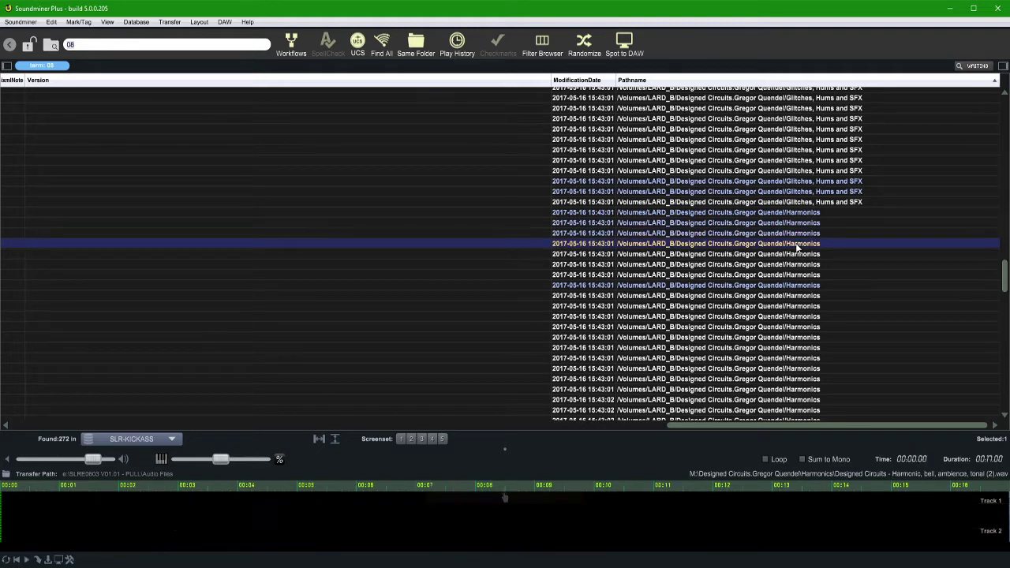
left_click(794, 258)
left_click(796, 268)
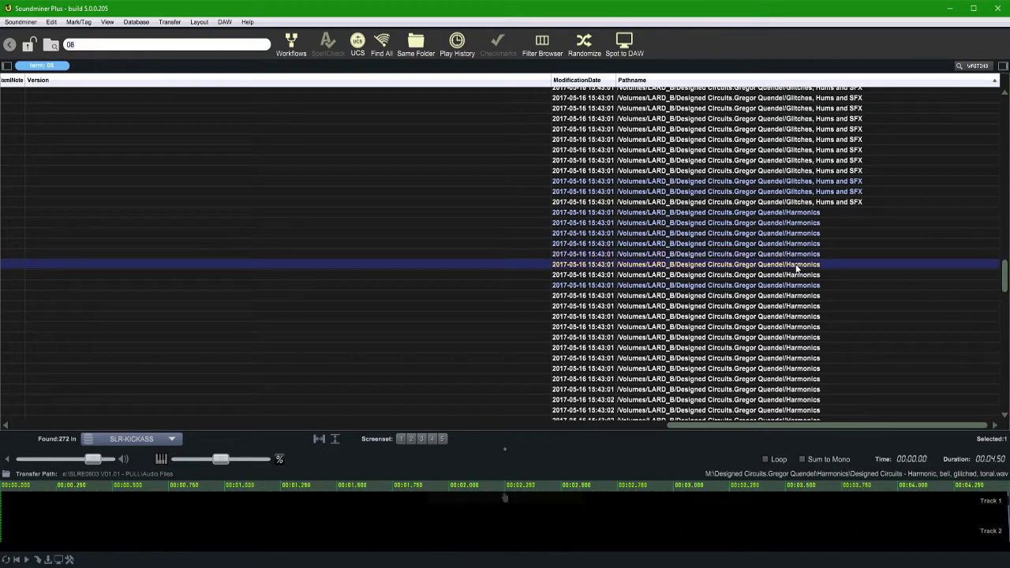
left_click(796, 278)
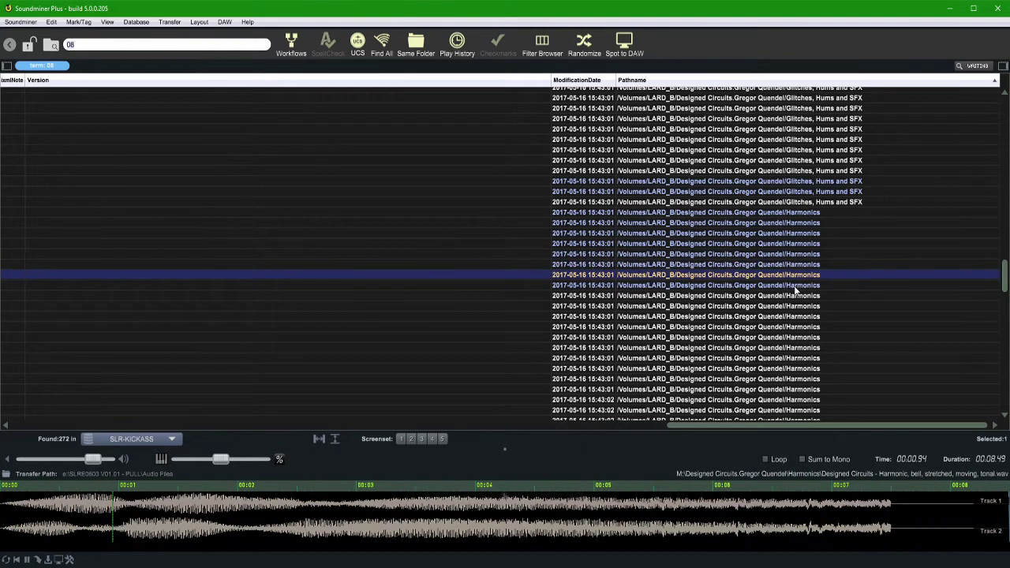
left_click(795, 286)
left_click(797, 296)
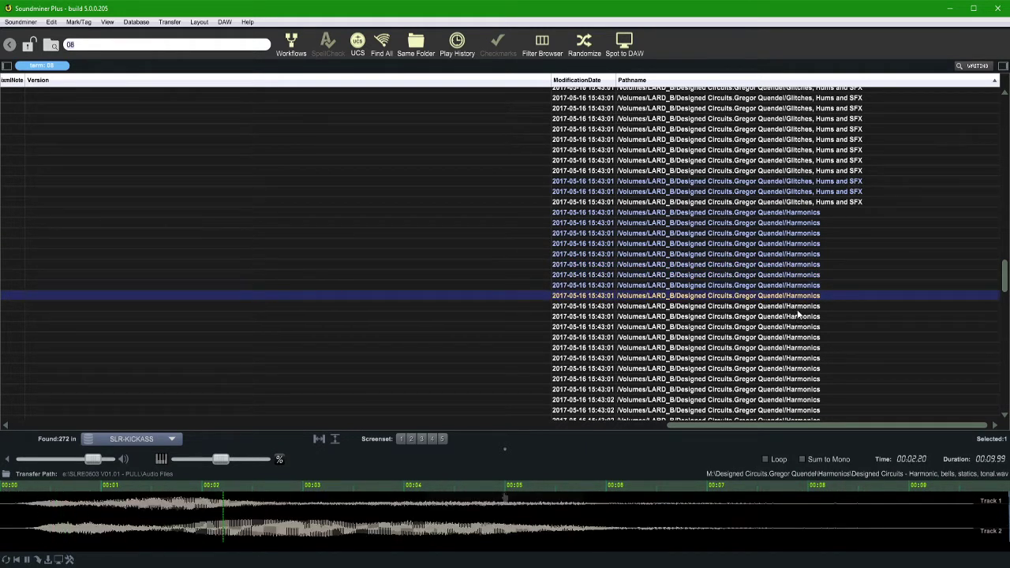
Audition sample recordings further down the Harmonics folder, including the last two, white noise burst and tremolo bell into sweep
left_click(797, 314)
scroll(795, 339, "down", 4)
left_click(795, 356)
scroll(797, 363, "down", 4)
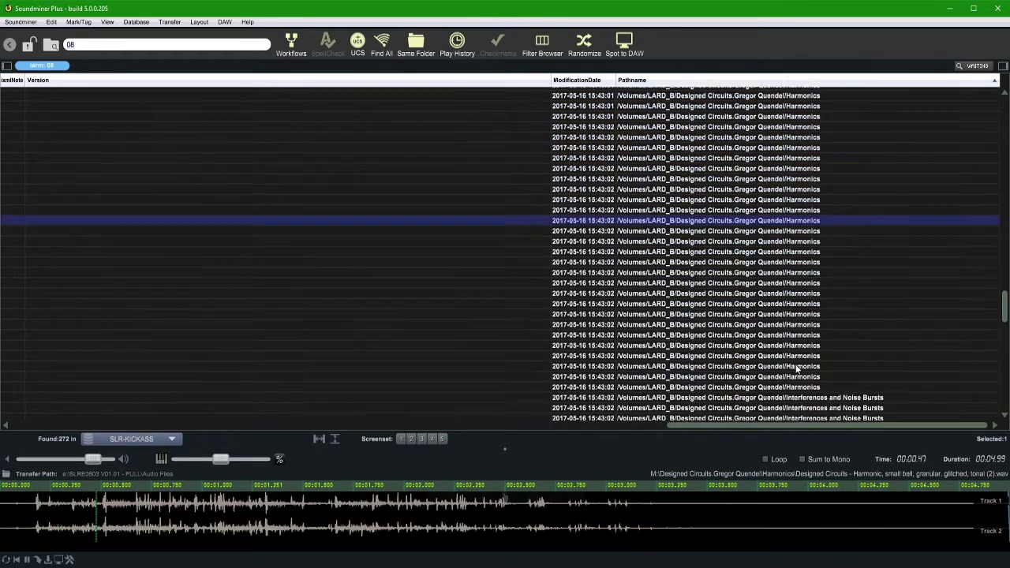
scroll(797, 368, "down", 5)
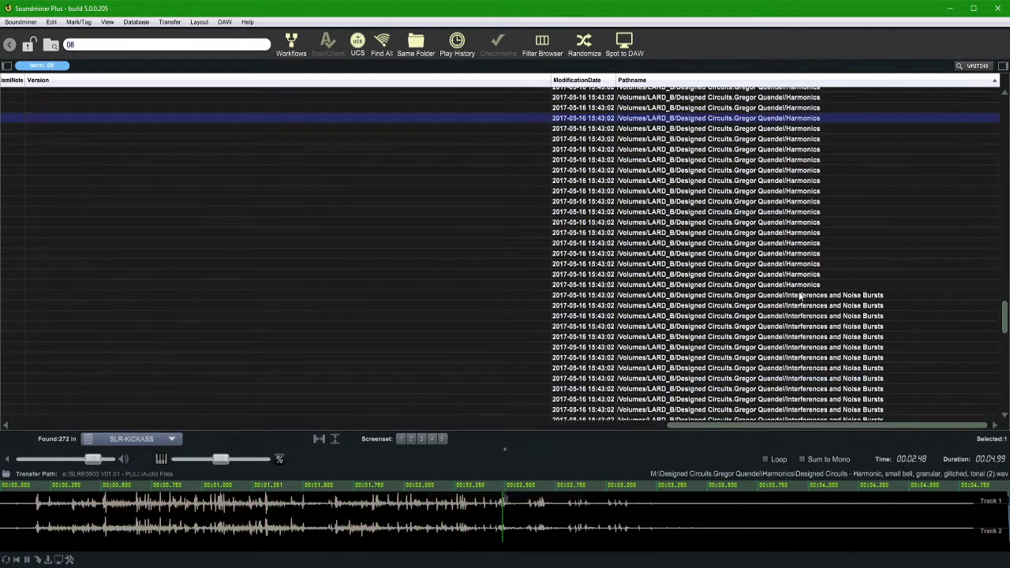
left_click(803, 286)
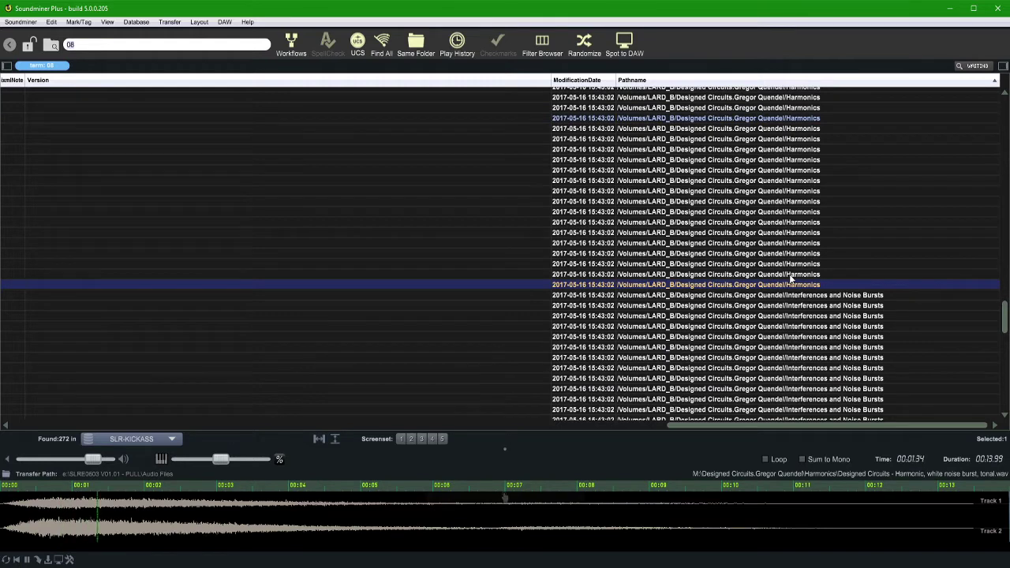
left_click(791, 276)
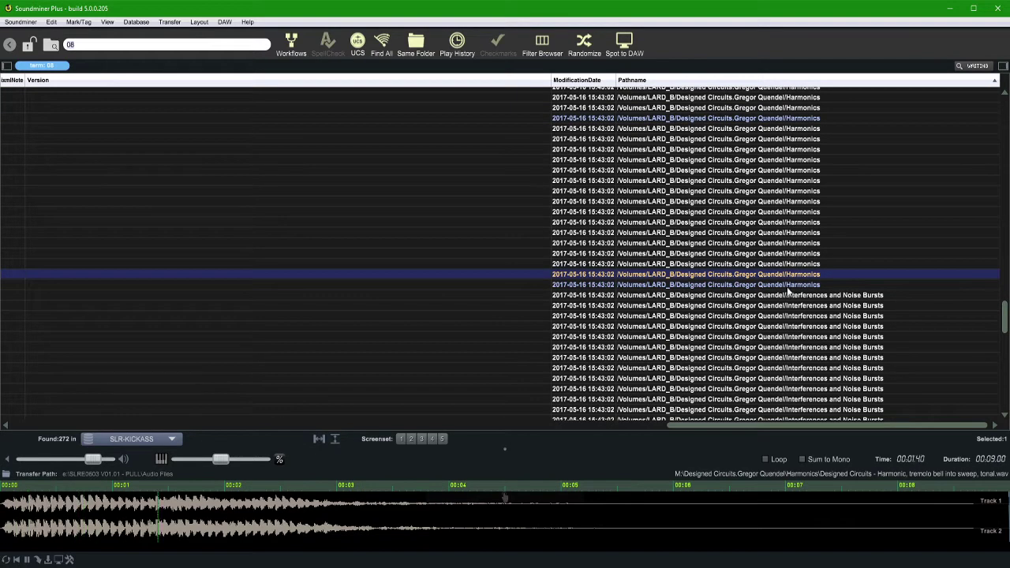
Select all records in the Harmonics folder, from its last record up to its first
left_click(787, 286)
scroll(796, 288, "up", 13)
left_click(791, 251, "shift")
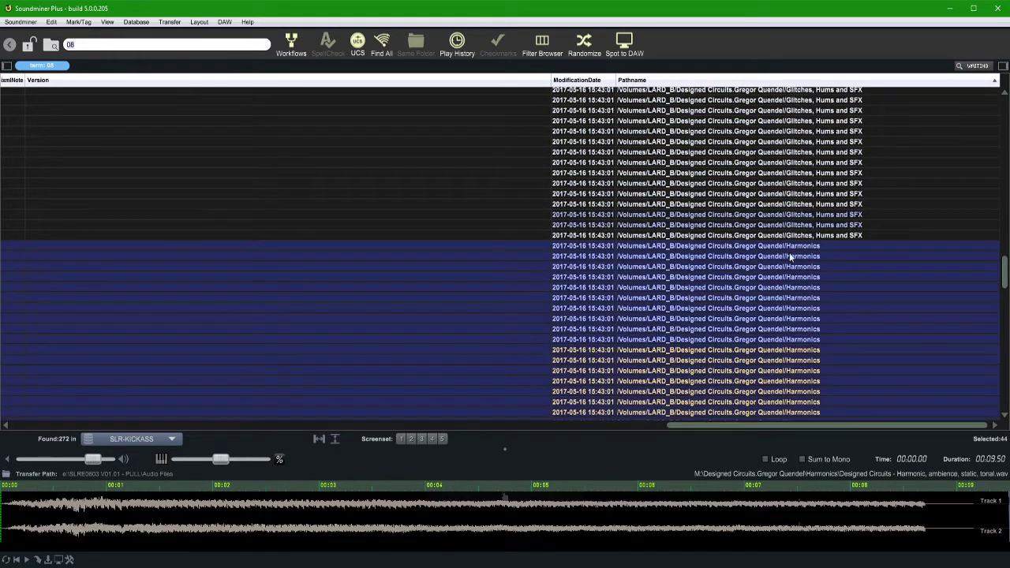
Assign the UCS category DESIGNED-TONAL to the selected Harmonics records, finding it with the search term TONAL
right_click(745, 245)
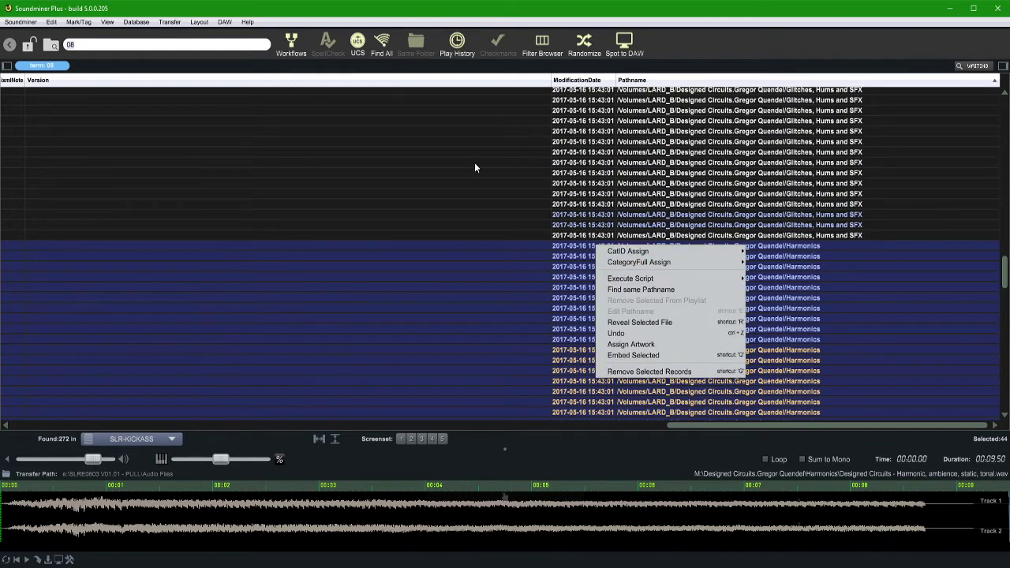
left_click(357, 42)
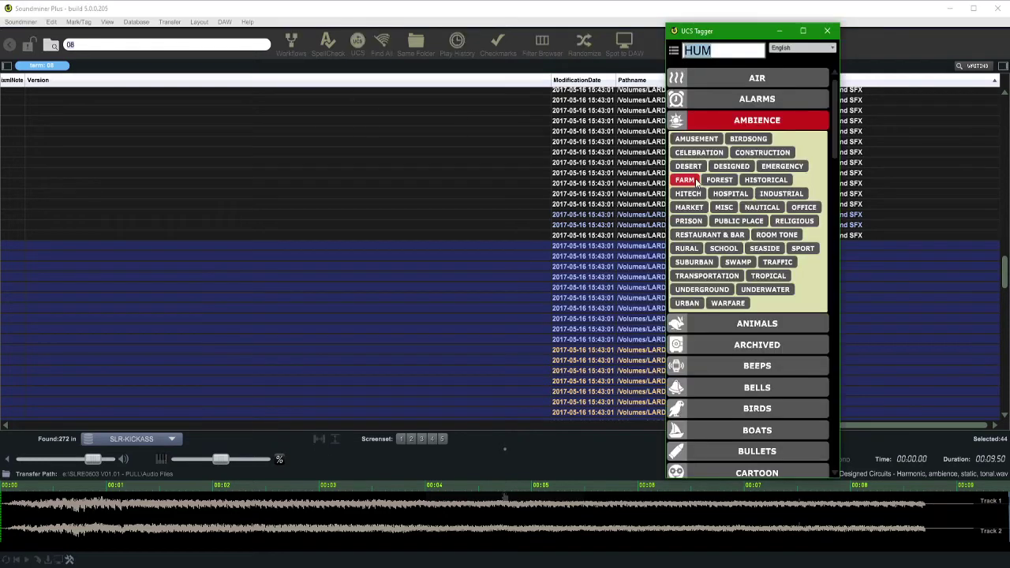
type("TONAL")
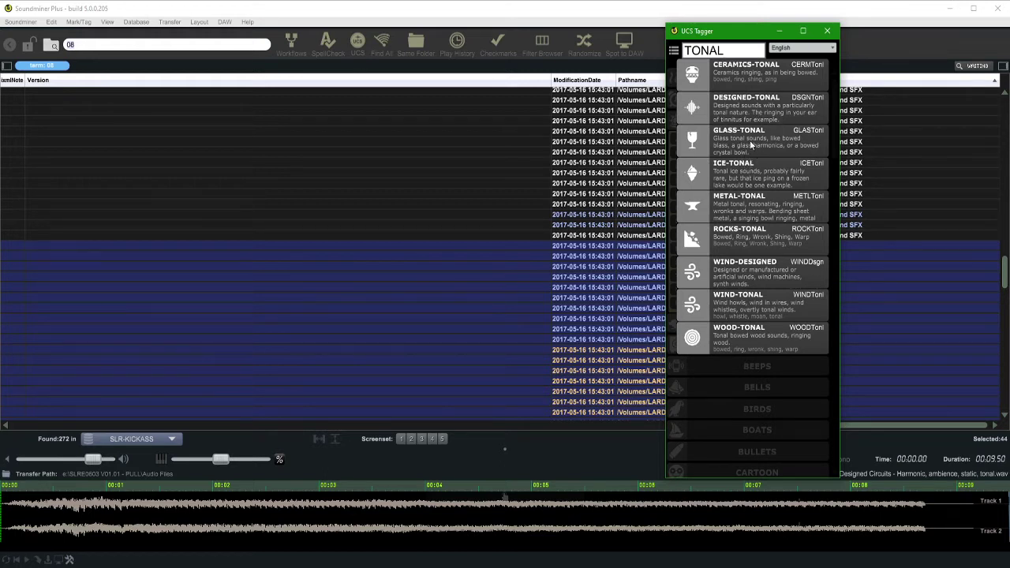
left_click(759, 105)
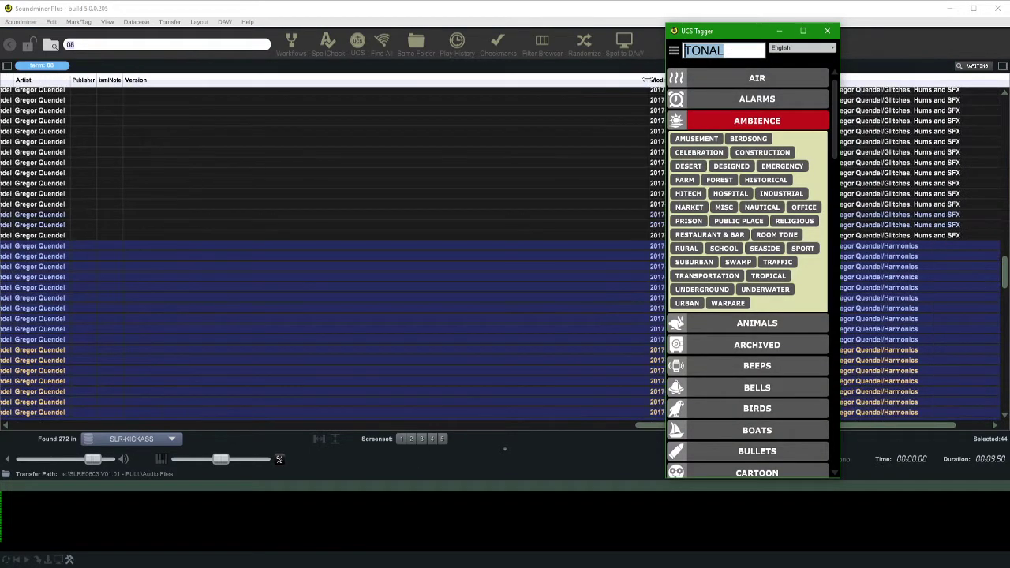
Narrow the FXName column and check the CatID, Category and SubCategory values of the Harmonics records
left_click(161, 34)
scroll(442, 209, "left", 10)
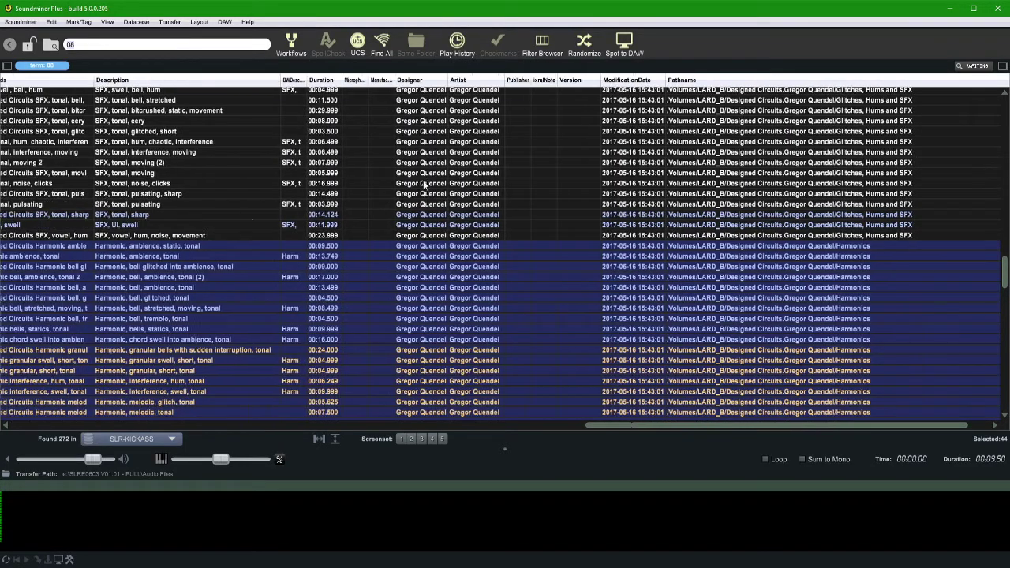
scroll(456, 209, "left", 5)
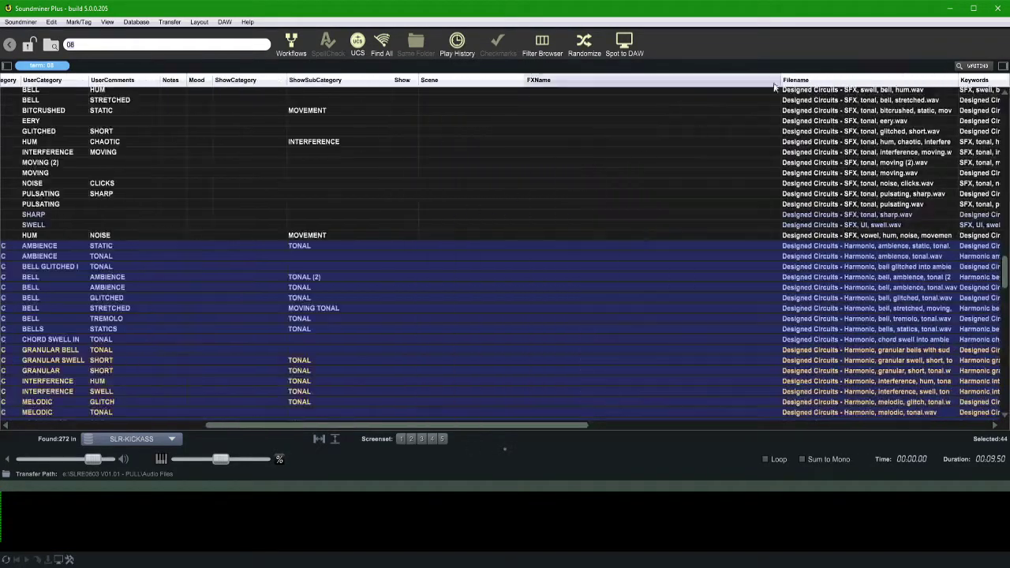
left_click_drag(778, 82, 673, 82)
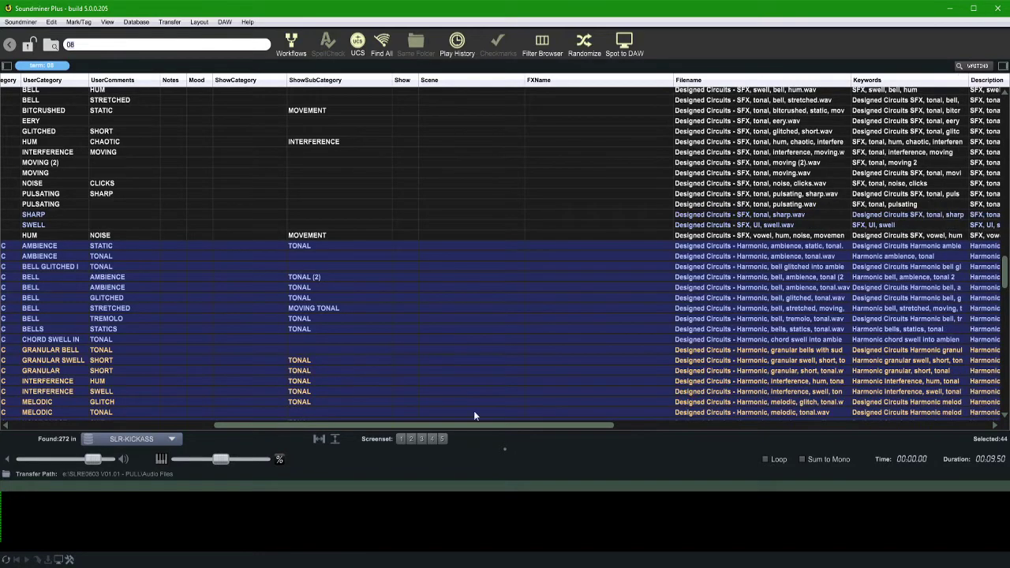
left_click_drag(462, 426, 192, 425)
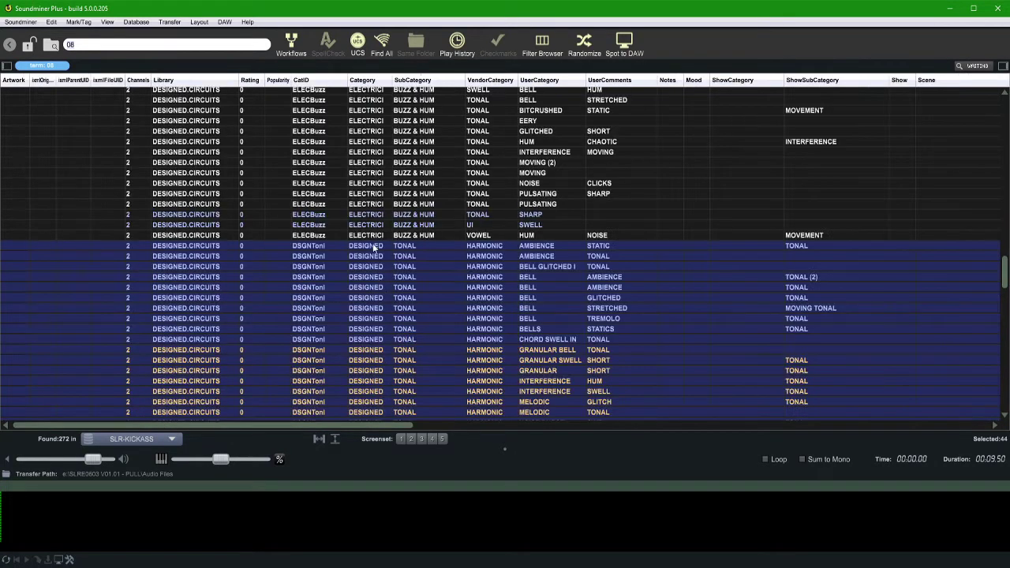
Clear the UserComments field of the last six Harmonic records, from STATICS down to the white noise burst
scroll(374, 247, "down", 4)
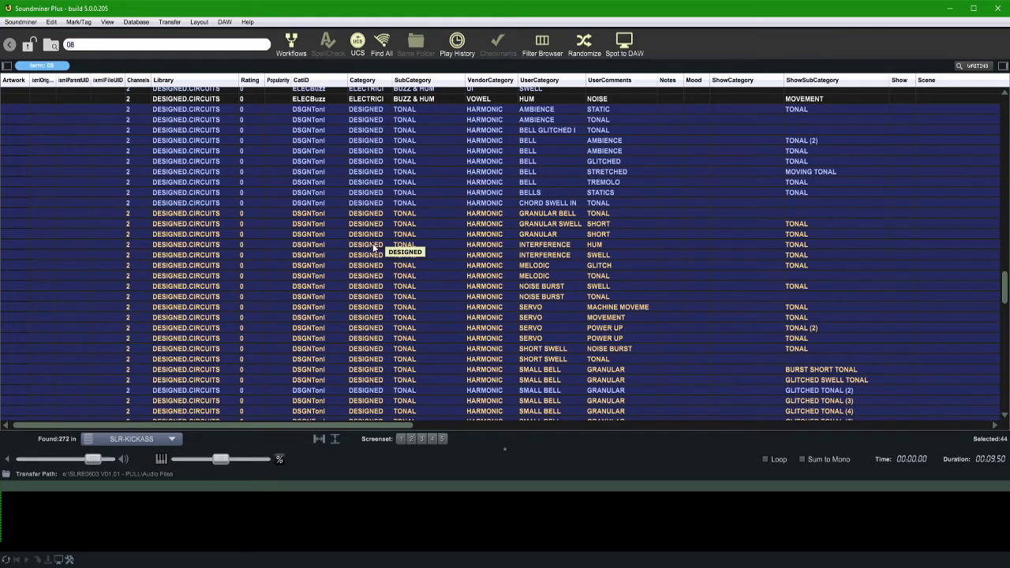
scroll(374, 247, "down", 10)
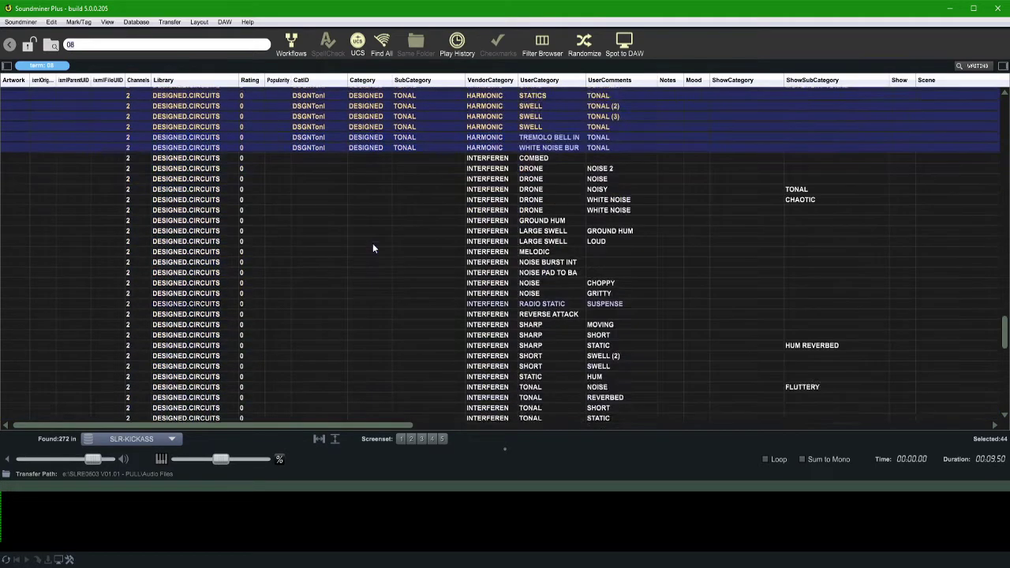
scroll(373, 249, "up", 3)
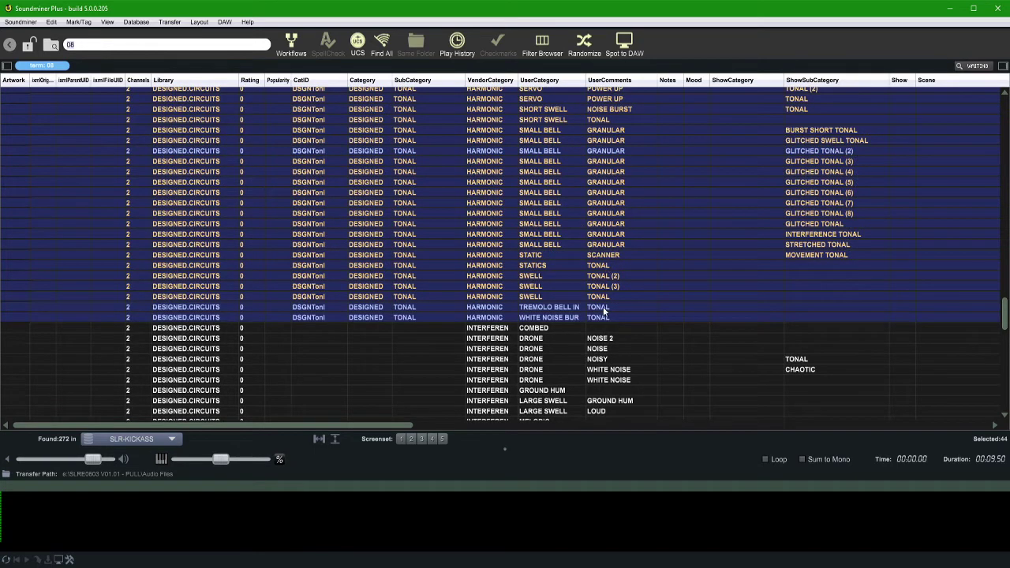
left_click(598, 265)
left_click(604, 316, "shift")
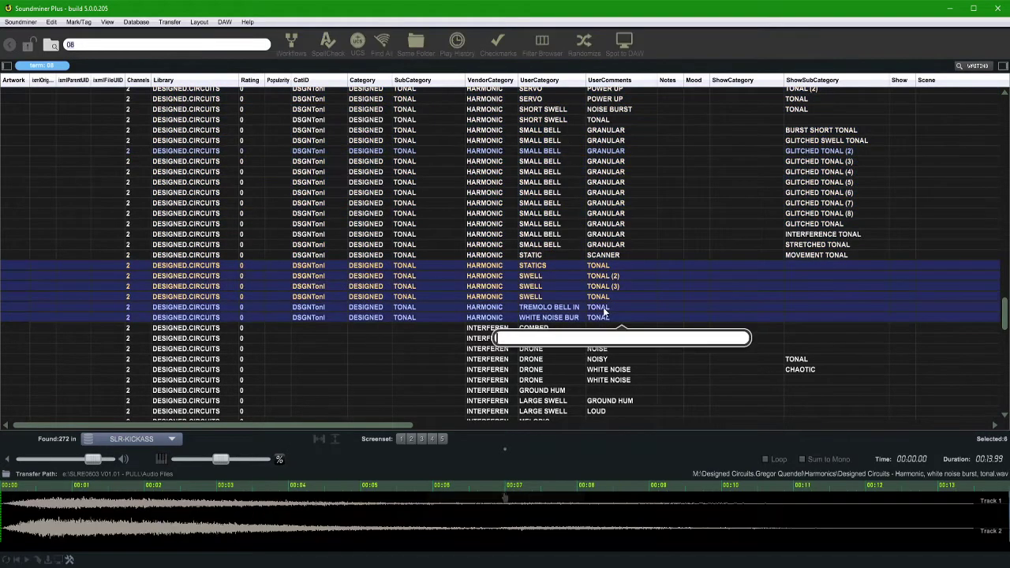
key("Delete")
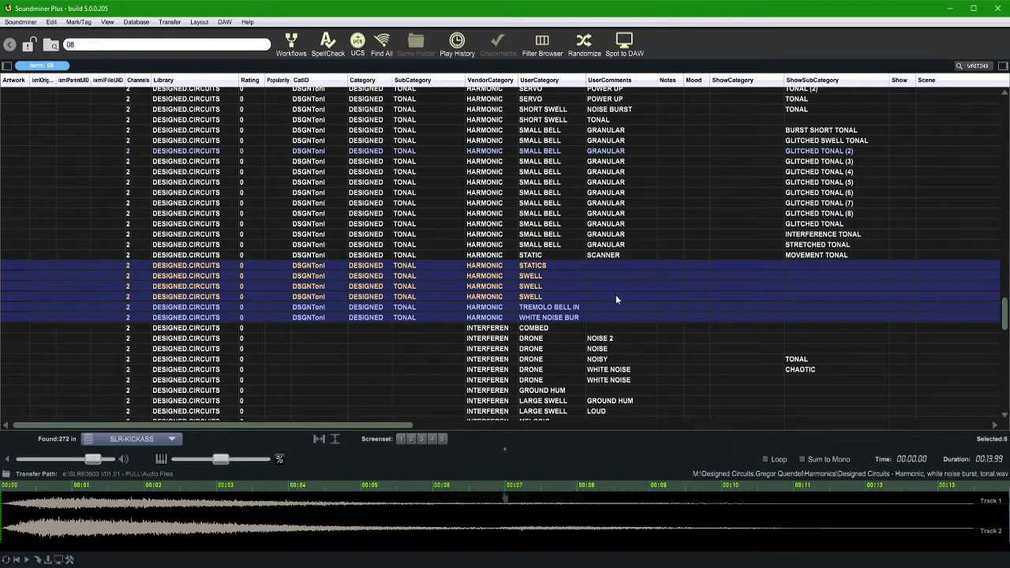
Clear the redundant TONAL comments from the Harmonic chord swell, granular bell, second MELODIC and second NOISE BURST records
scroll(616, 299, "up", 5)
left_click(609, 228)
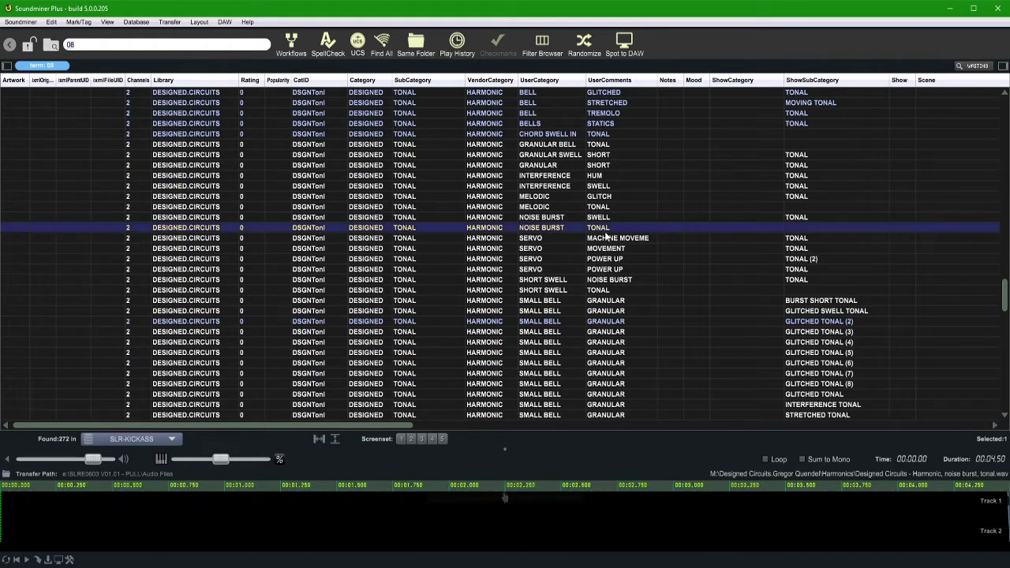
left_click(600, 134, "ctrl")
left_click(604, 145, "ctrl")
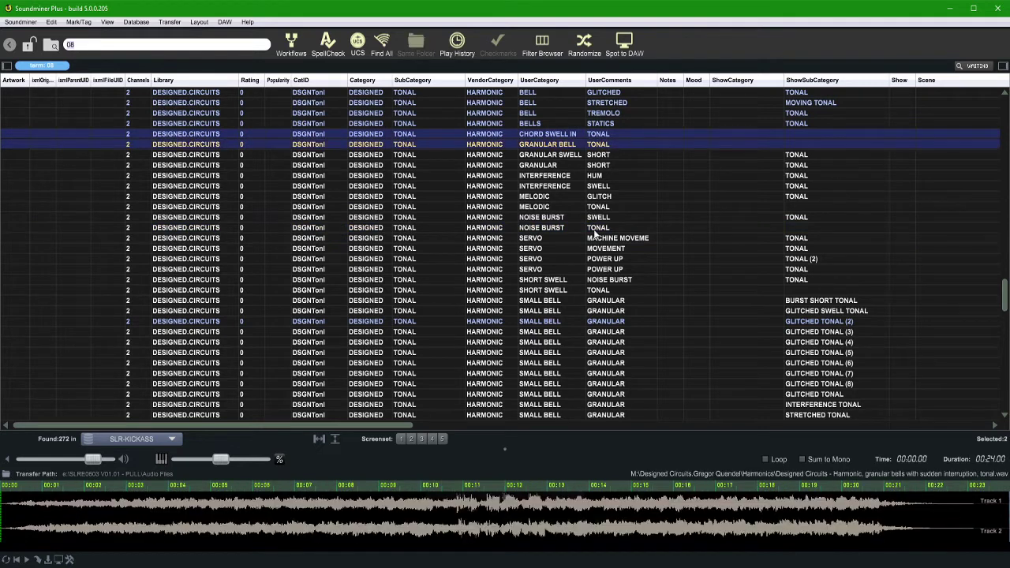
left_click(599, 207, "ctrl")
double_click(576, 227)
key("Delete")
key("Return")
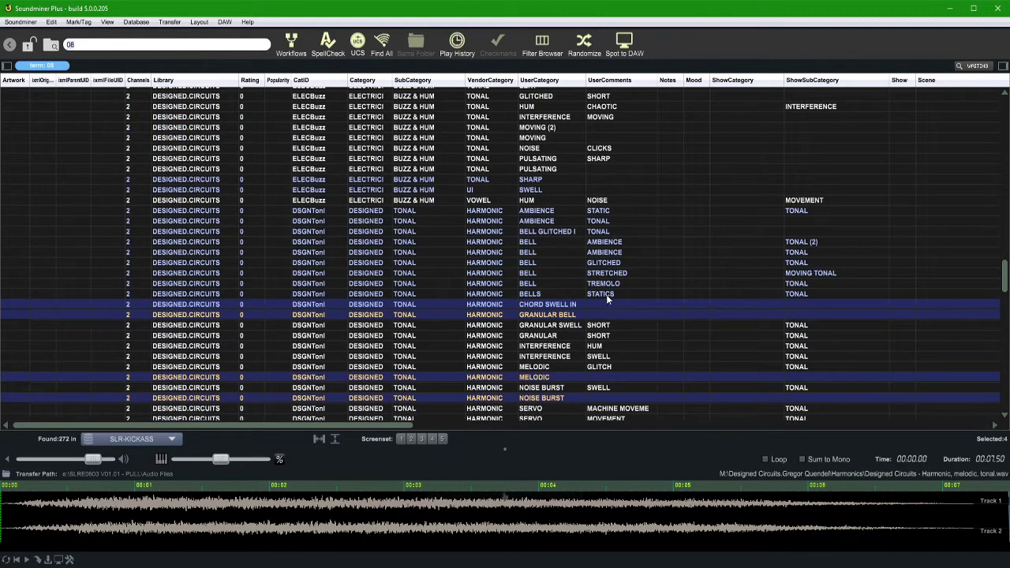
Clear the UserComments field of the second Harmonic AMBIENCE record and the glitched bell record below it
scroll(606, 294, "down", 8)
scroll(601, 327, "down", 2)
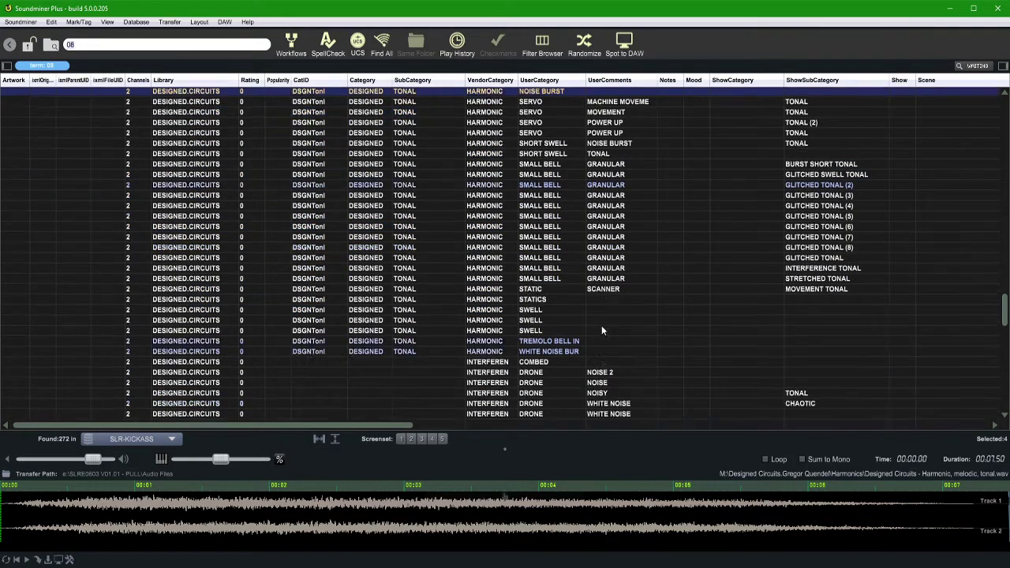
scroll(602, 328, "up", 12)
scroll(605, 330, "up", 1)
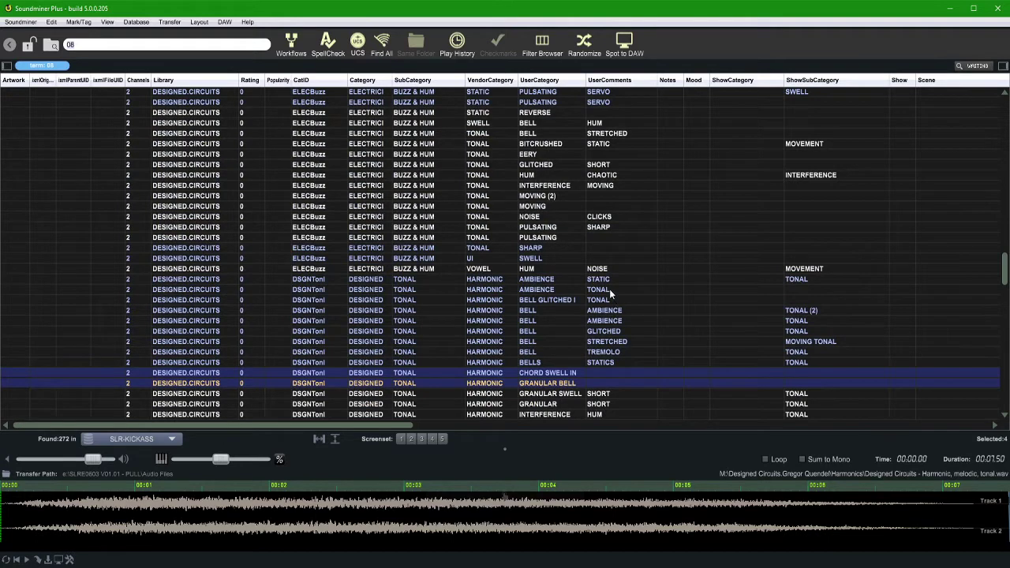
left_click(609, 290)
left_click(610, 300, "shift")
double_click(604, 292)
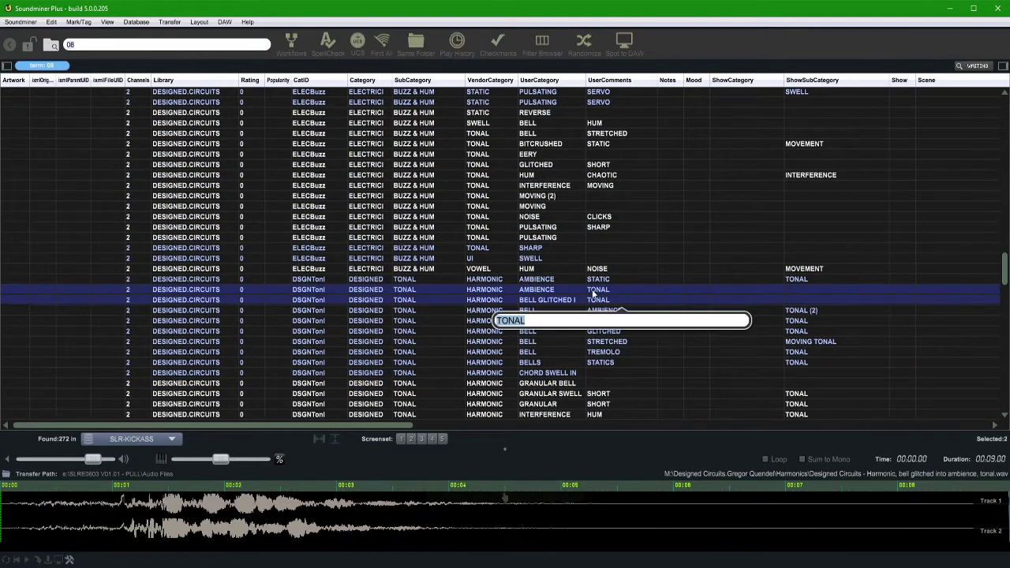
key("BackSpace")
key("Return")
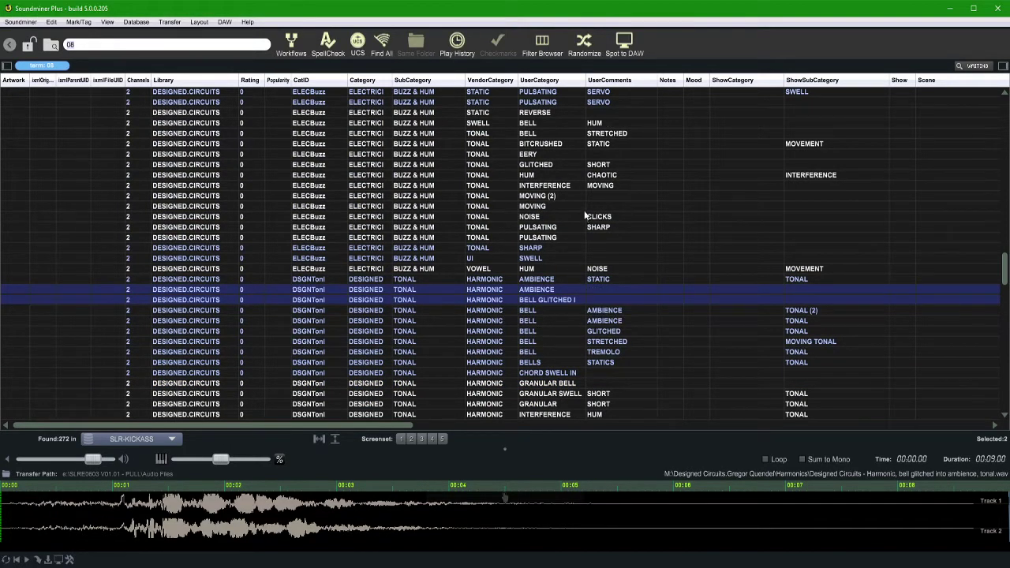
Audition the five drone recordings in the Interferences and Noise Bursts folder, from noise 2 to white noise
scroll(585, 213, "up", 3)
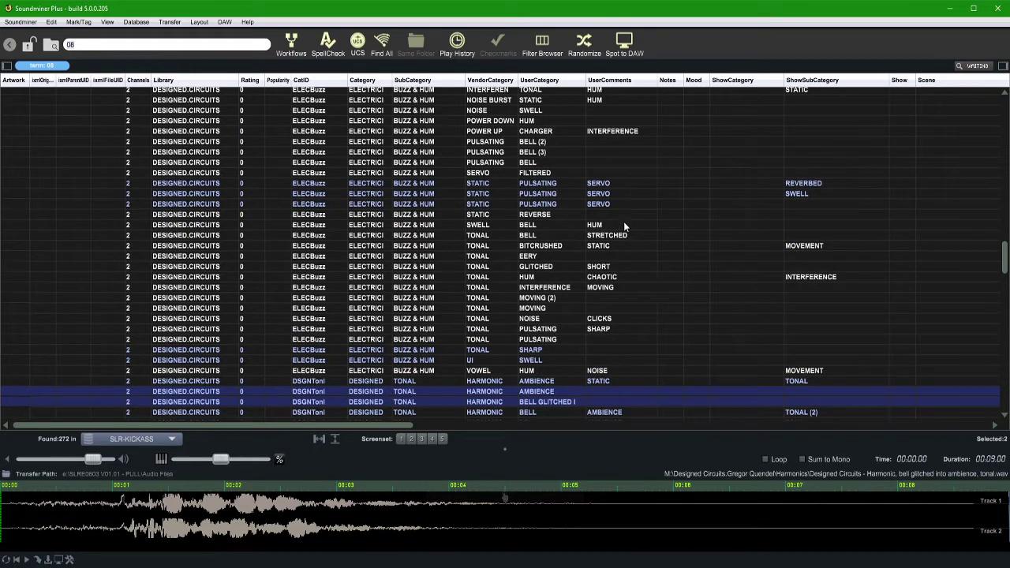
scroll(623, 227, "up", 3)
scroll(625, 228, "down", 12)
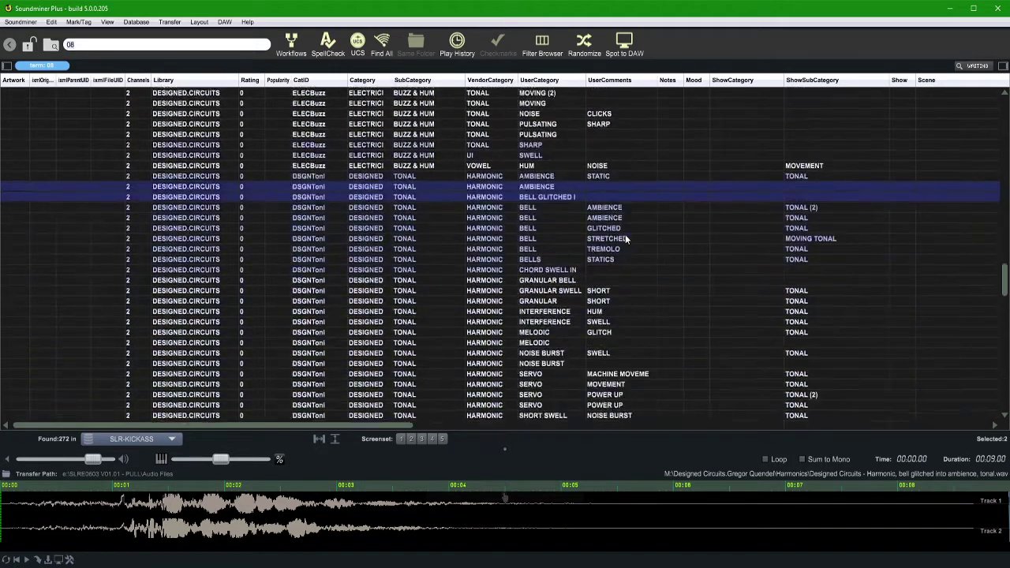
scroll(652, 244, "down", 6)
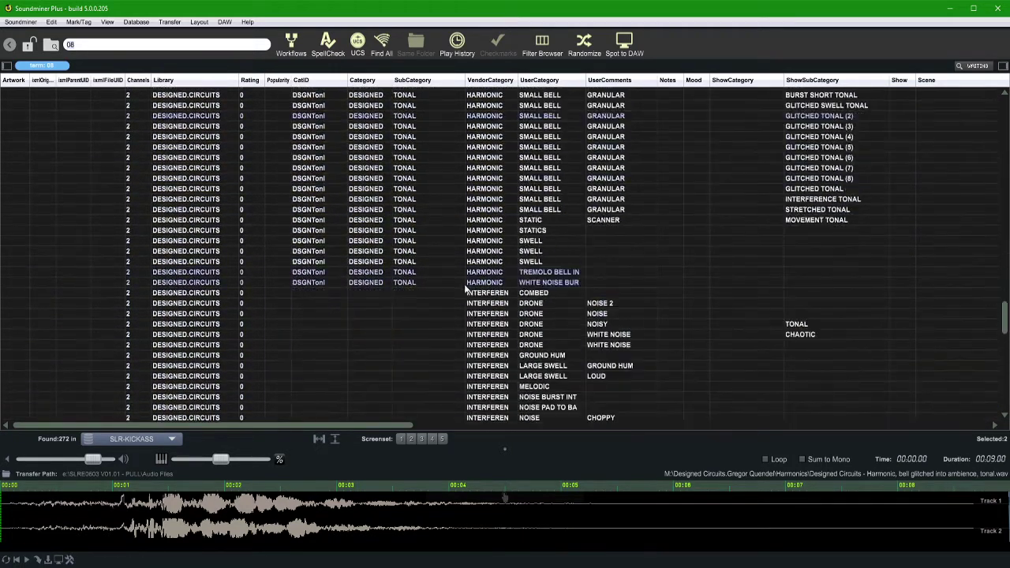
scroll(356, 426, "right", 1)
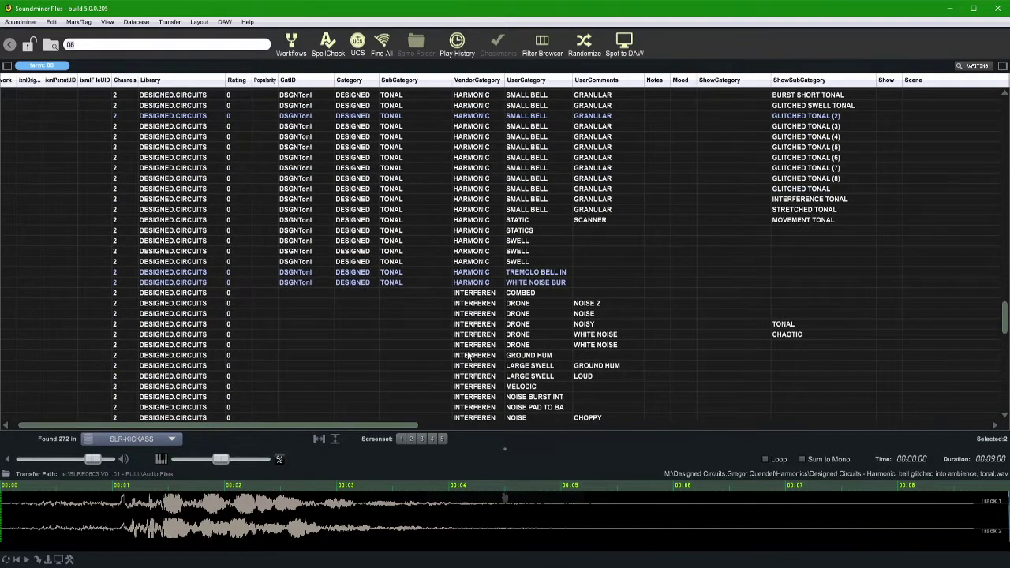
left_click(541, 304)
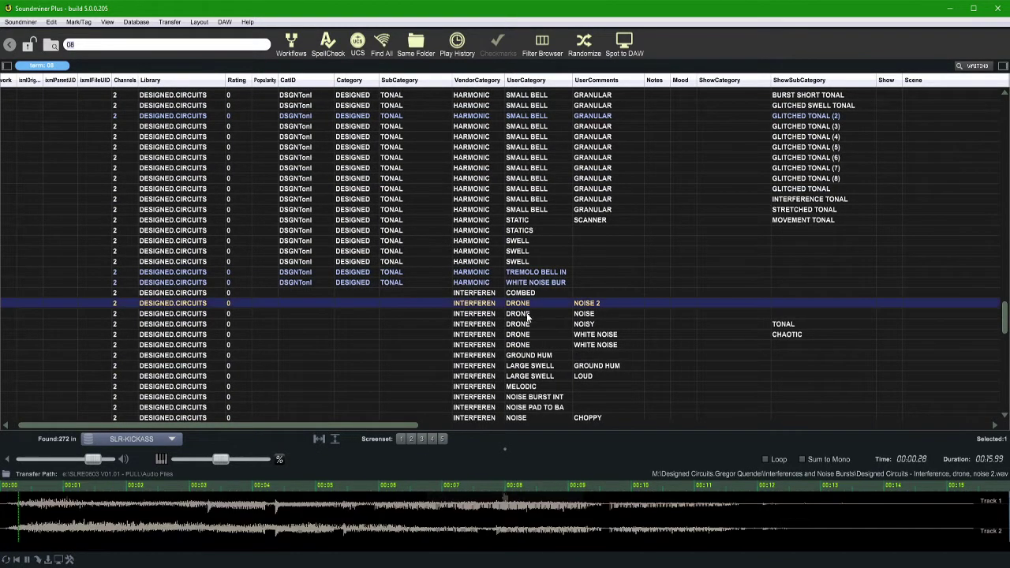
key("Down")
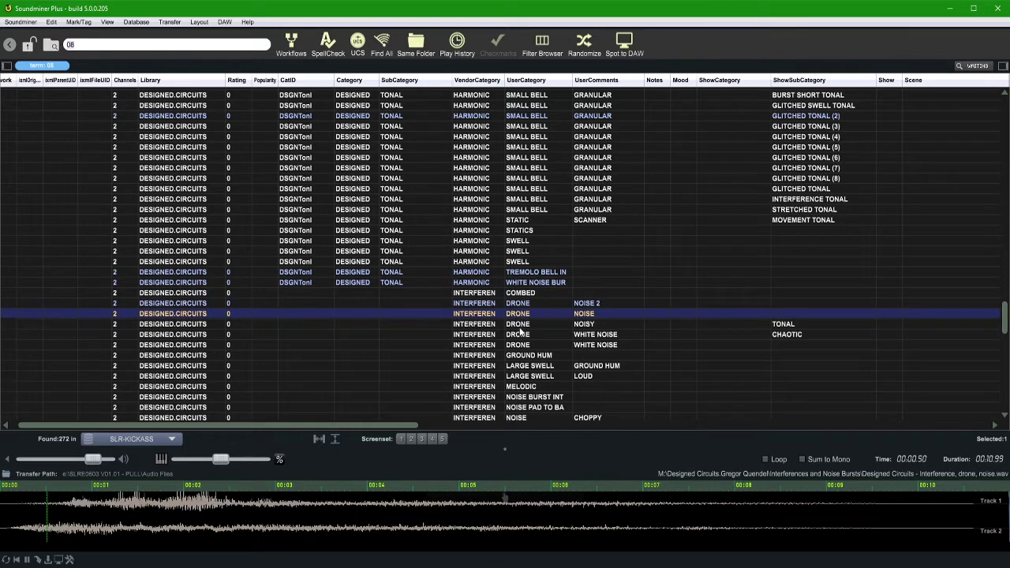
key("Down")
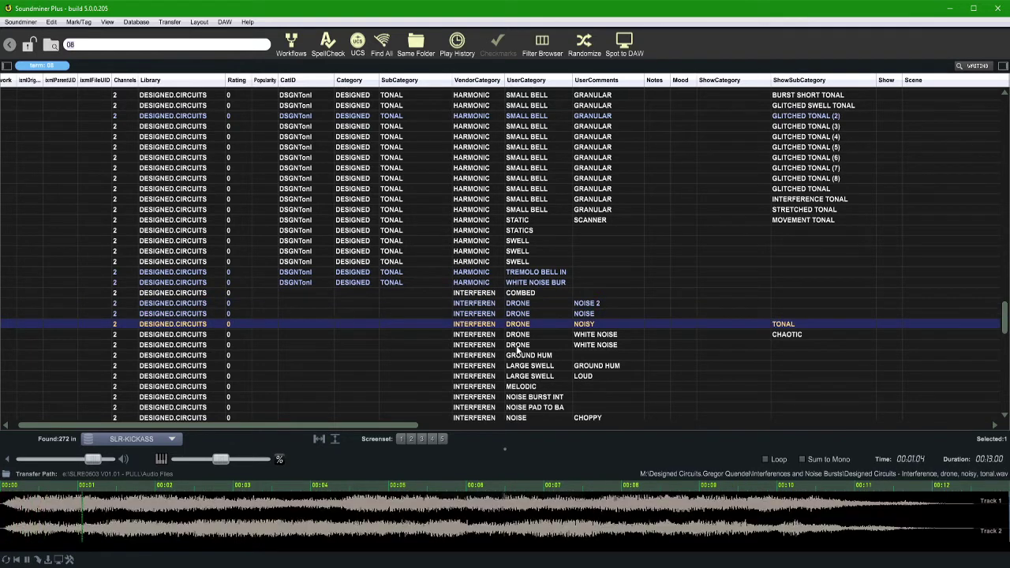
key("Down")
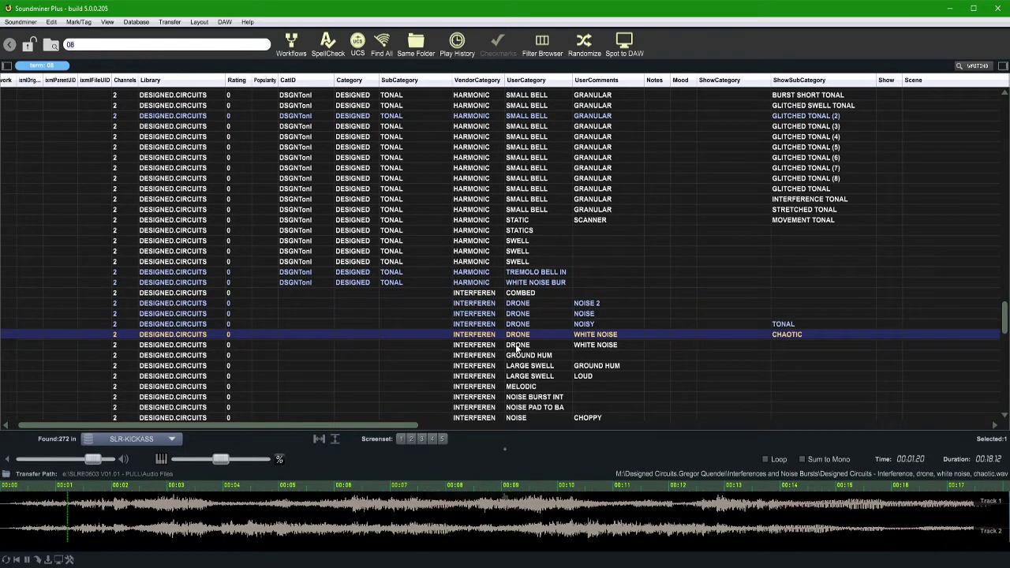
key("Down")
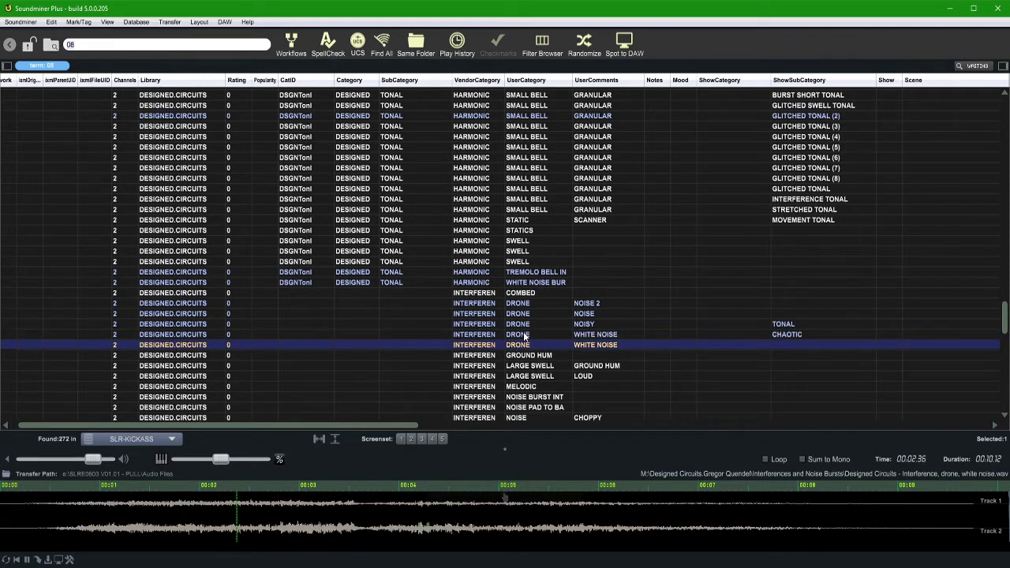
scroll(583, 332, "down", 3)
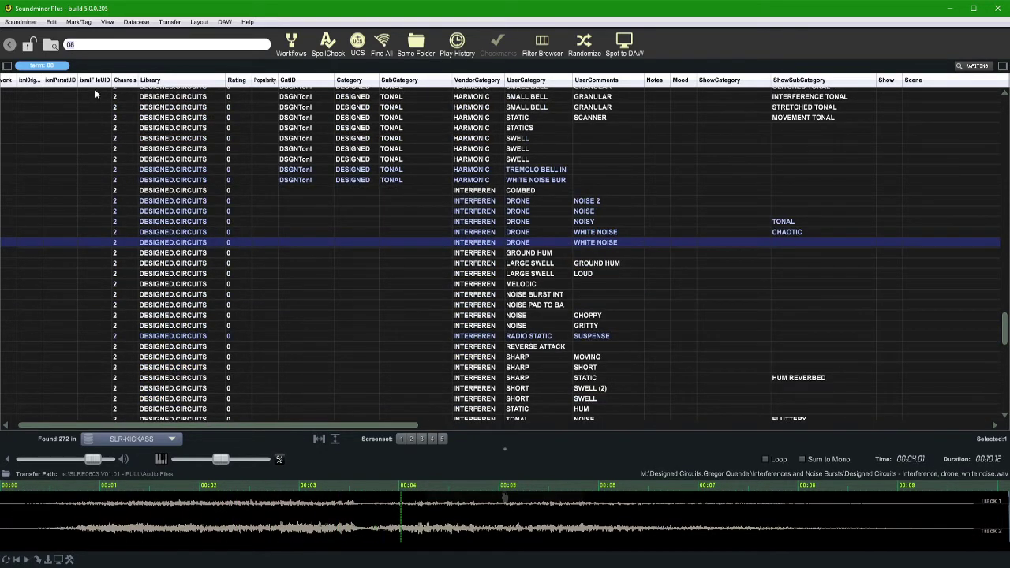
Lock the database and replace the 08 filter with a library-wide search for DRONE, browsing the matches before returning to the previous search
left_click(28, 45)
left_click(61, 66)
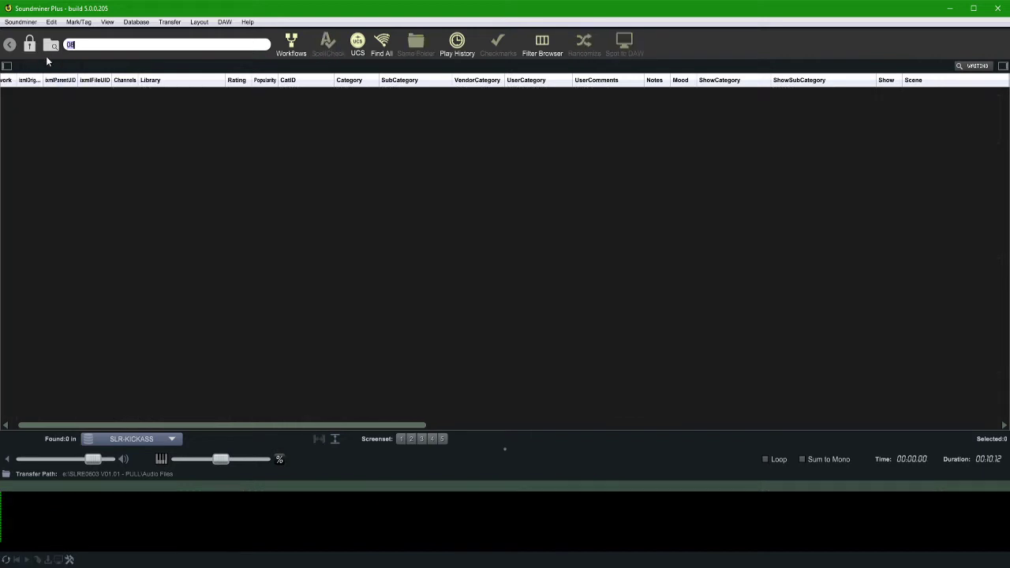
left_click(100, 43)
type("DRONE")
key("Return")
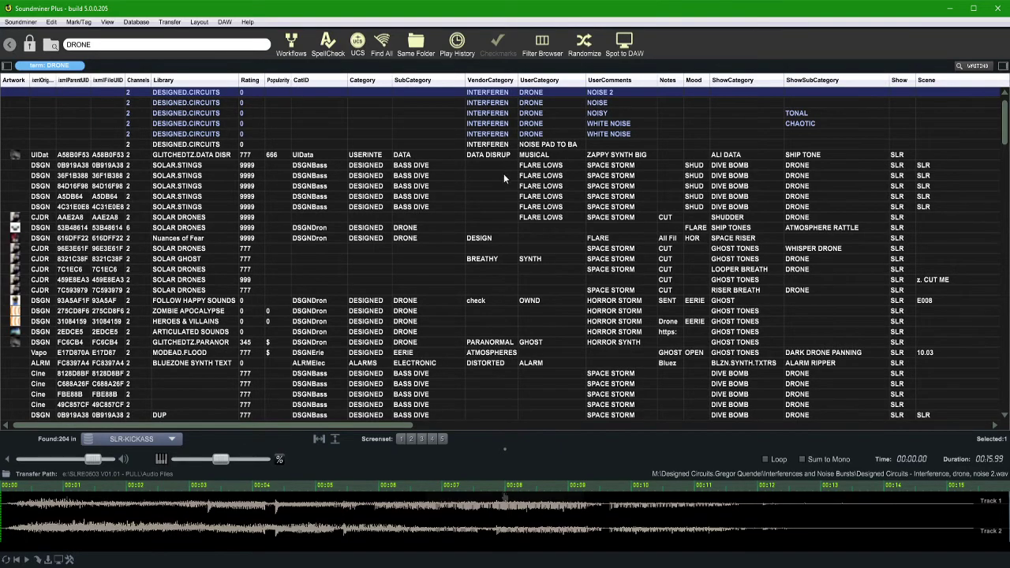
scroll(504, 174, "down", 20)
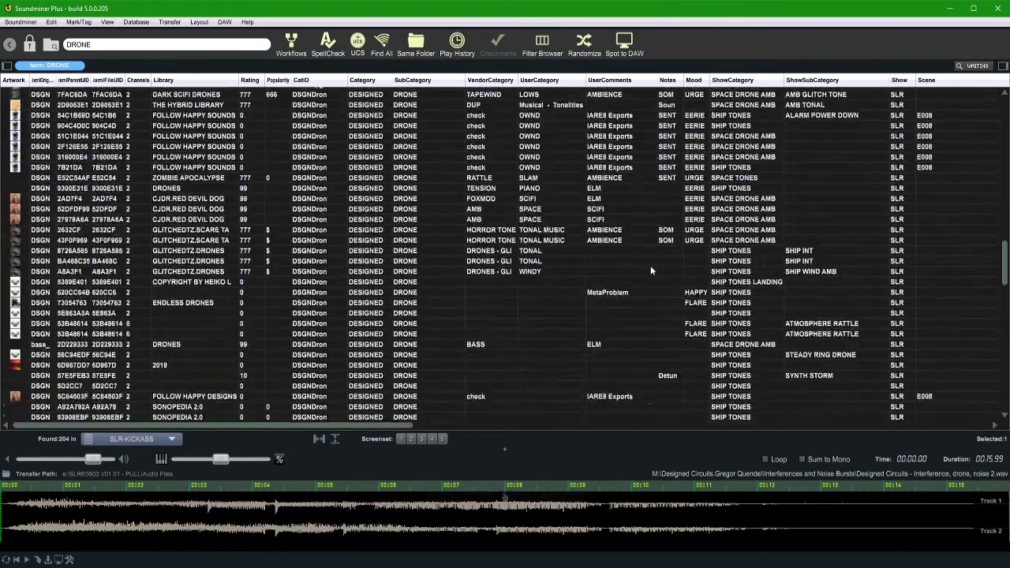
scroll(648, 265, "down", 15)
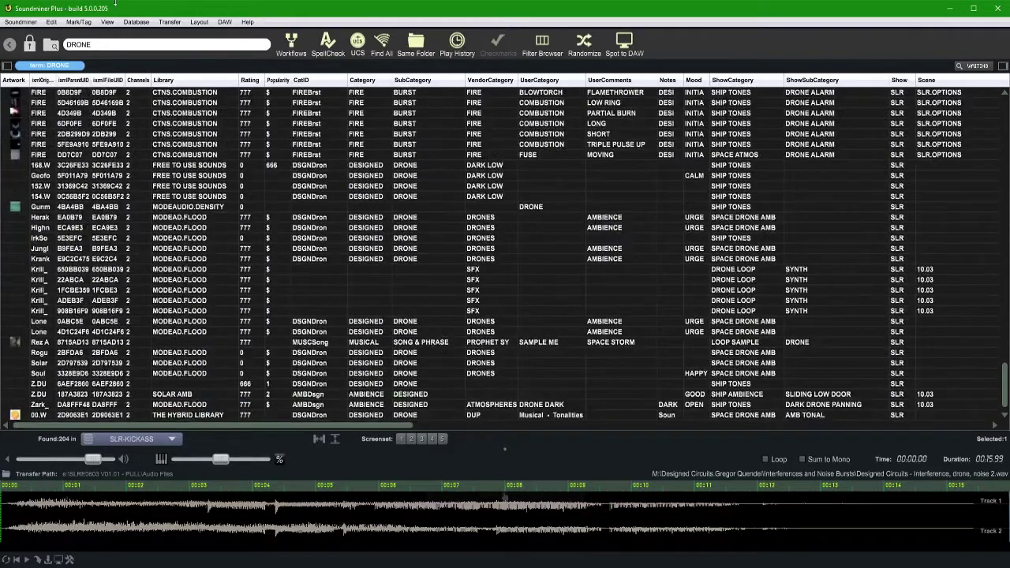
left_click(9, 44)
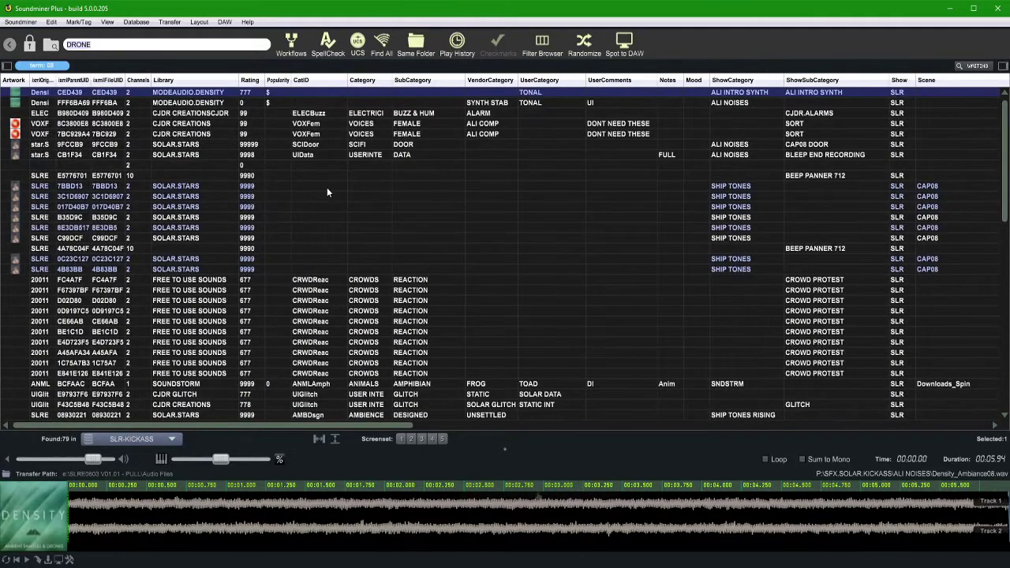
scroll(355, 277, "down", 5)
scroll(264, 296, "up", 5)
Clear the active search filter and text, and list all records in the Designed Circuits folder on the LARD_B drive
left_click(64, 66)
left_click(47, 46)
left_click(89, 45)
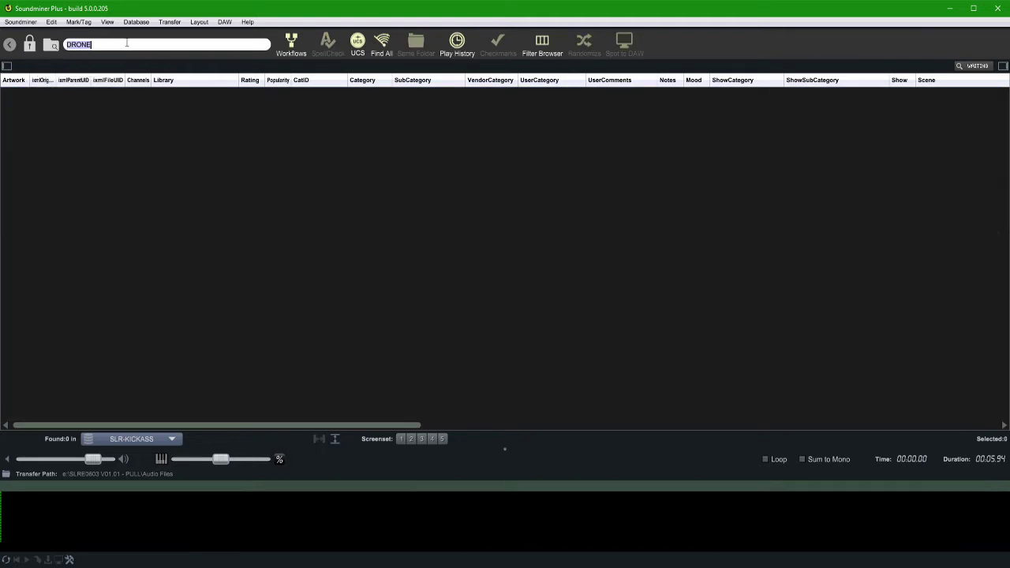
key("BackSpace")
left_click(59, 48)
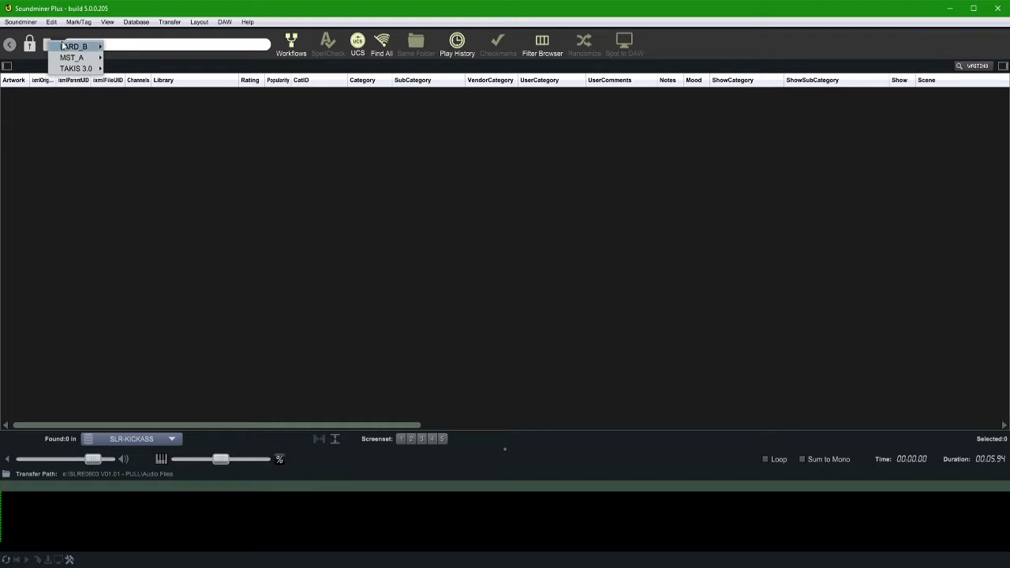
mouse_move(97, 50)
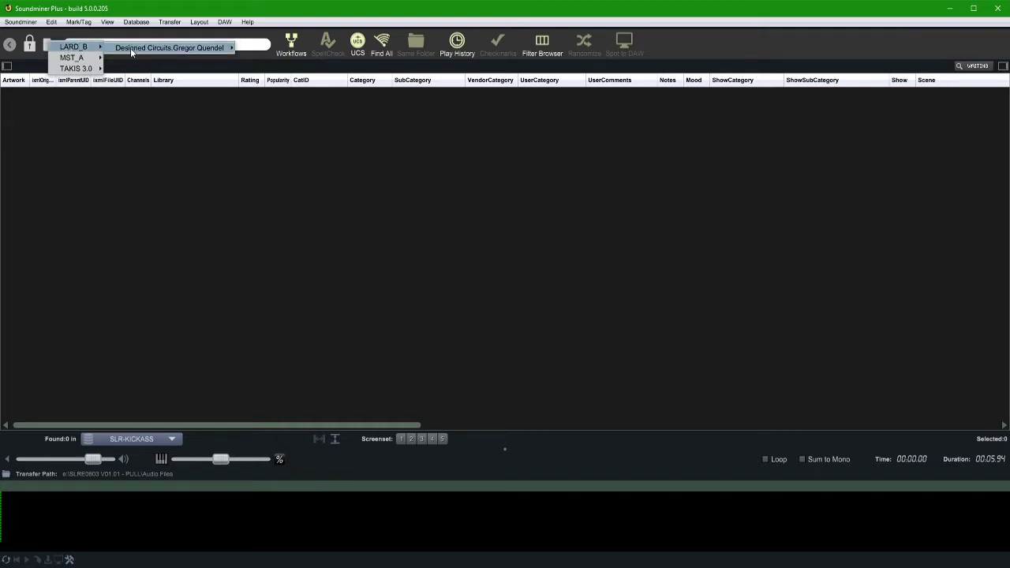
mouse_move(157, 52)
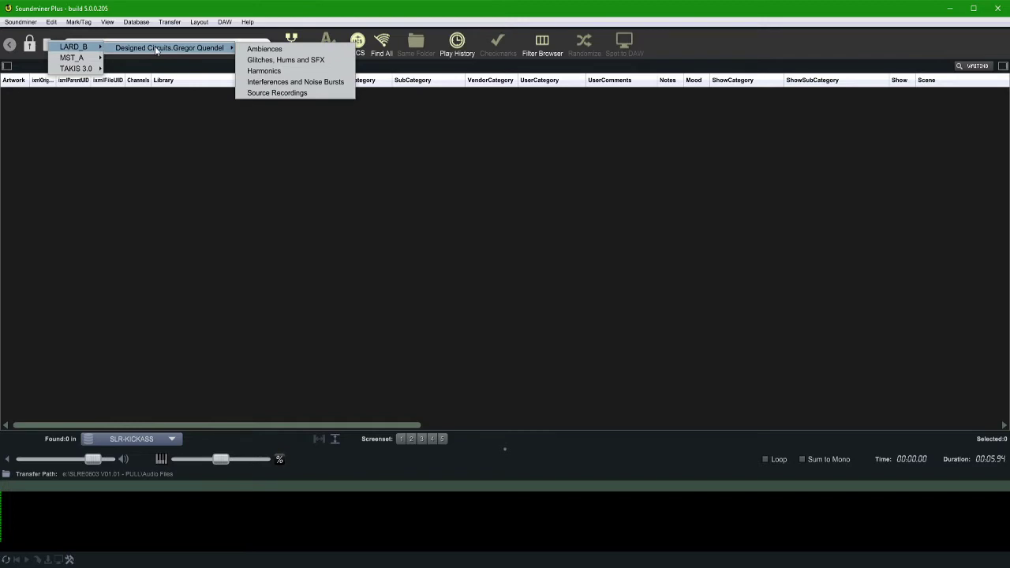
left_click(156, 49)
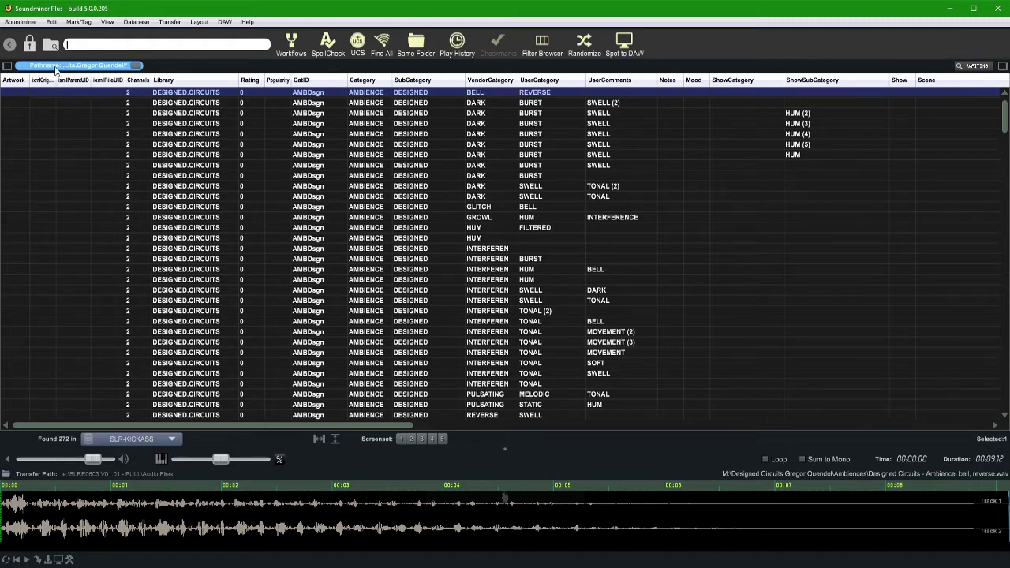
Search for DRONE within the Designed Circuits folder and select the noise pad to bass drone record
scroll(606, 174, "down", 20)
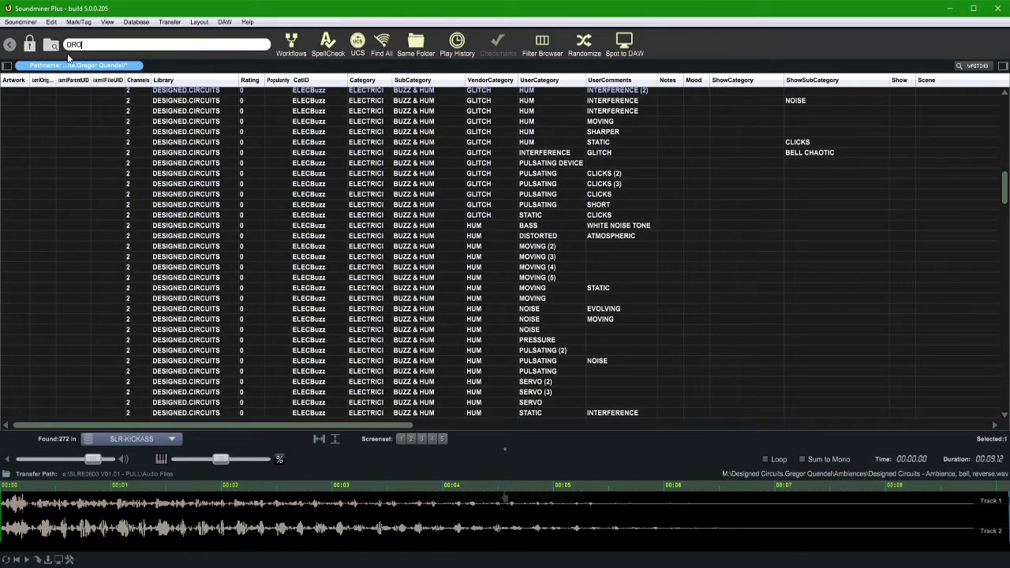
key("Return")
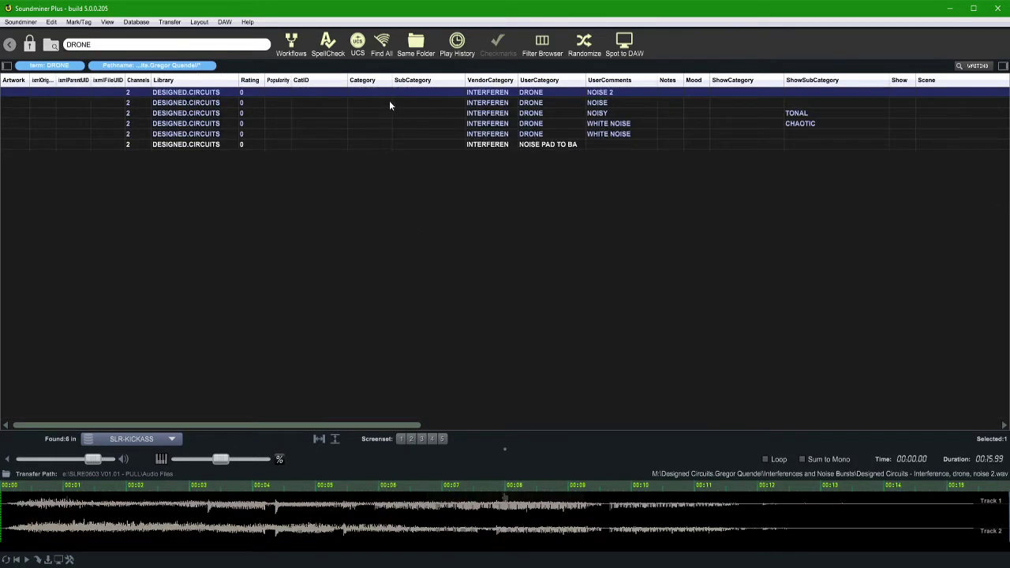
left_click(544, 145)
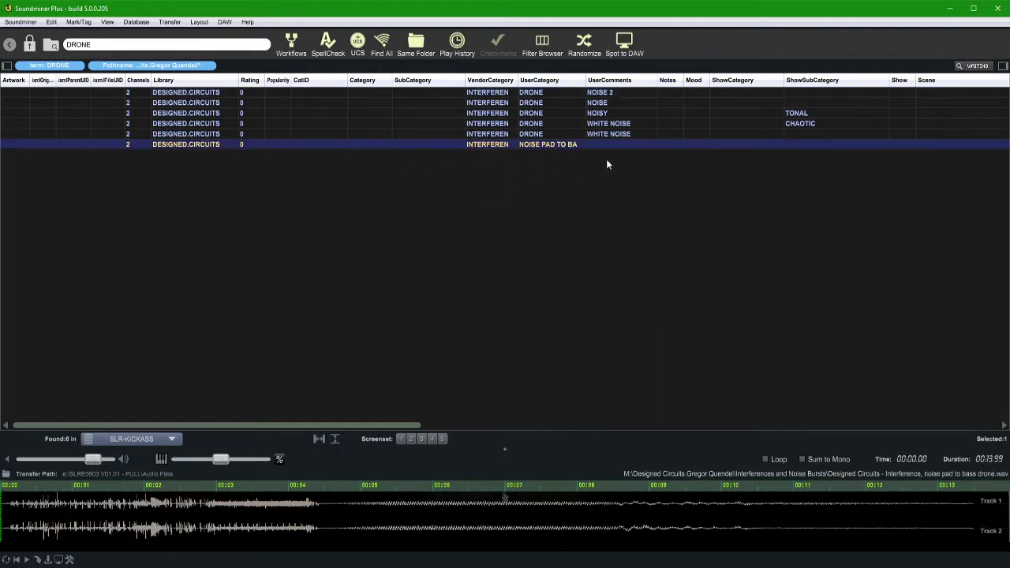
Widen the UserCategory column to show its full text and audition the noise pad to bass drone recording
scroll(644, 144, "right", 3)
left_click_drag(485, 82, 635, 130)
scroll(503, 146, "right", 6)
key("space")
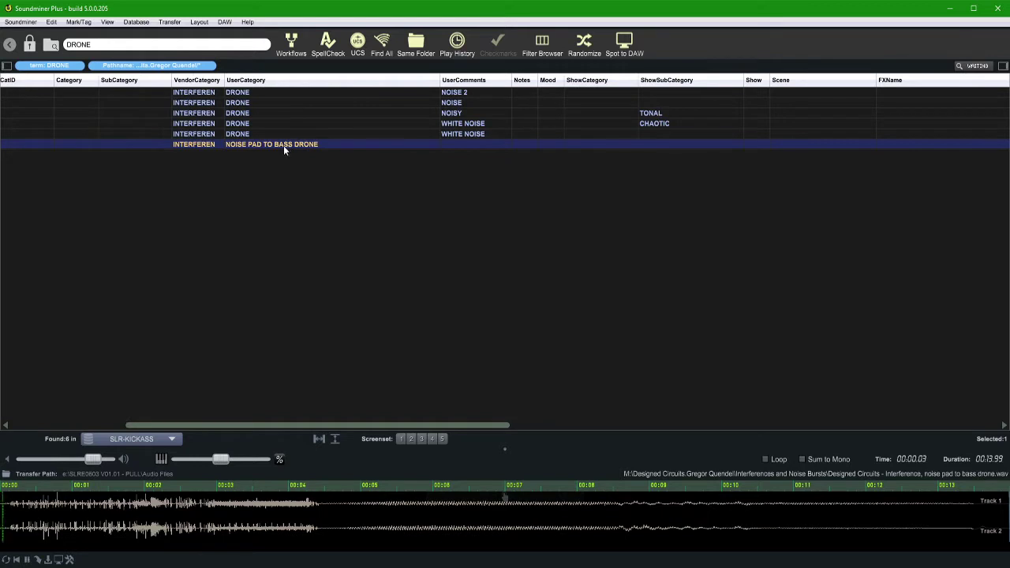
left_click(363, 517)
scroll(316, 135, "left", 6)
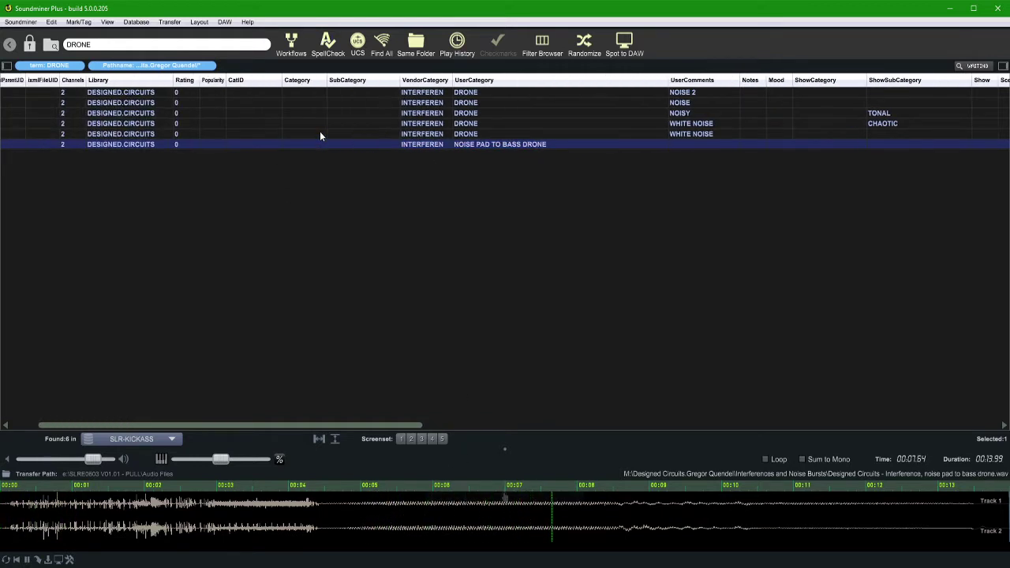
scroll(367, 140, "left", 2)
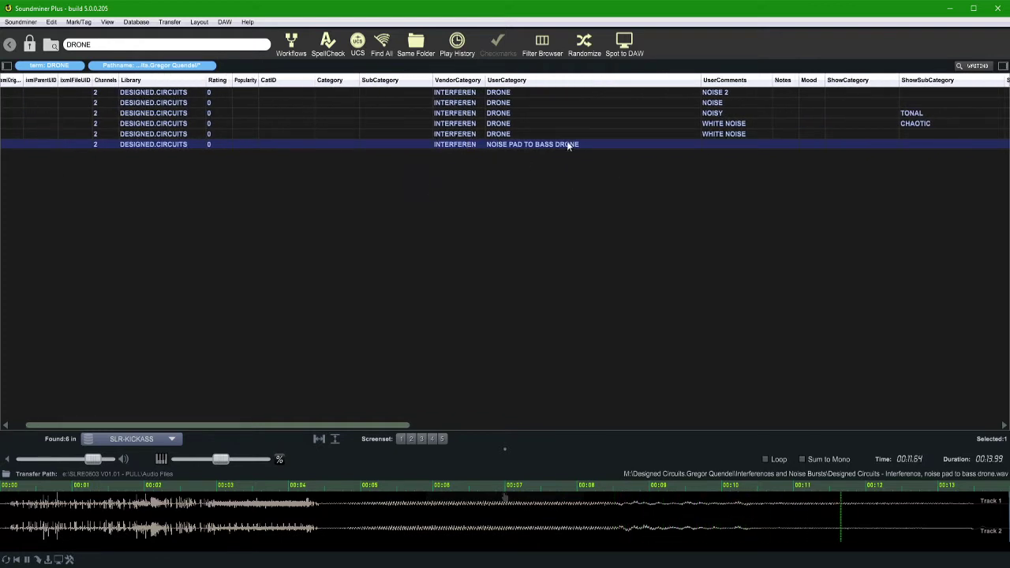
scroll(442, 145, "left", 1)
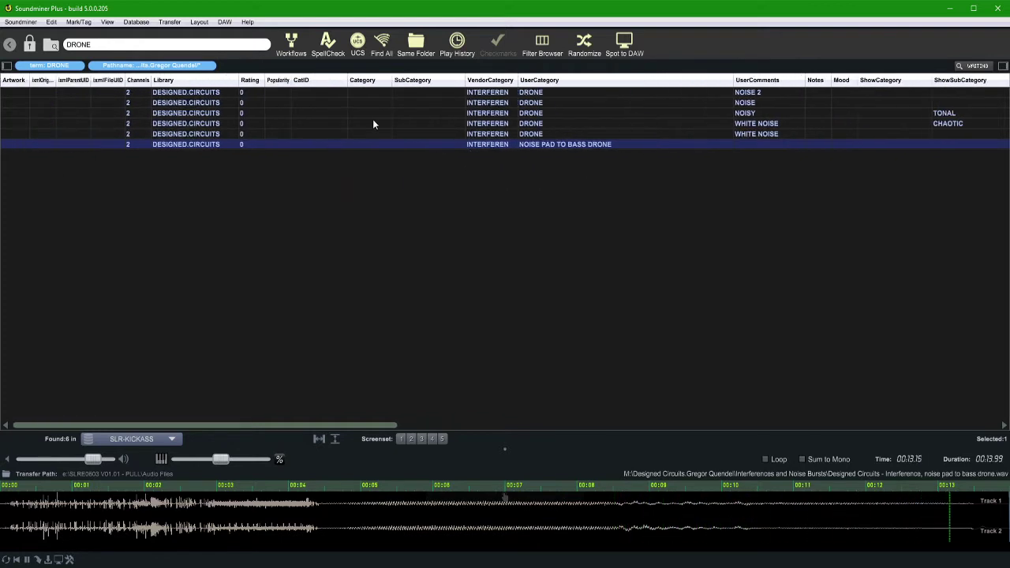
Audition the other five drone recordings in reverse list order, from white noise up to noise 2
left_click(499, 134)
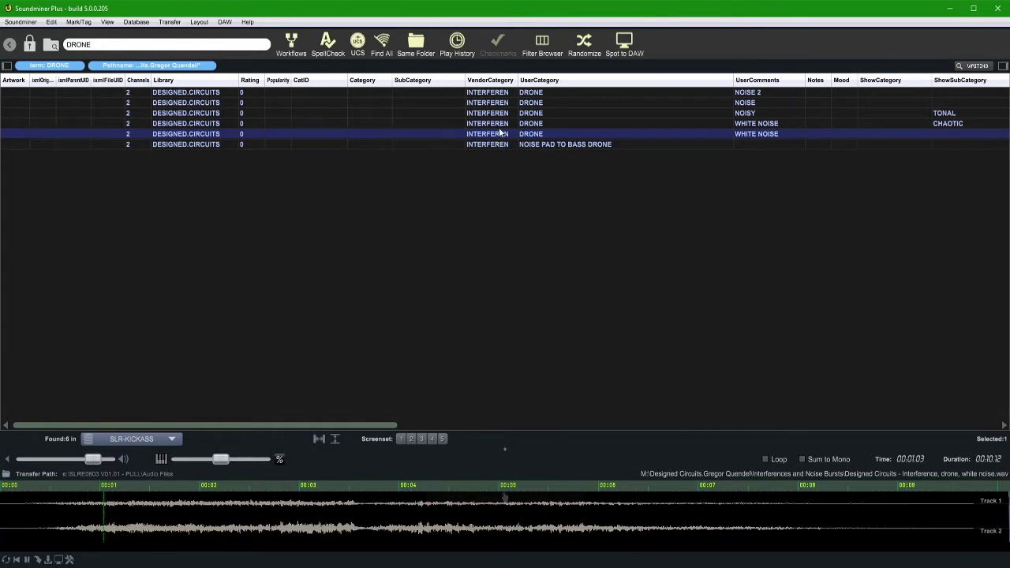
left_click(501, 124)
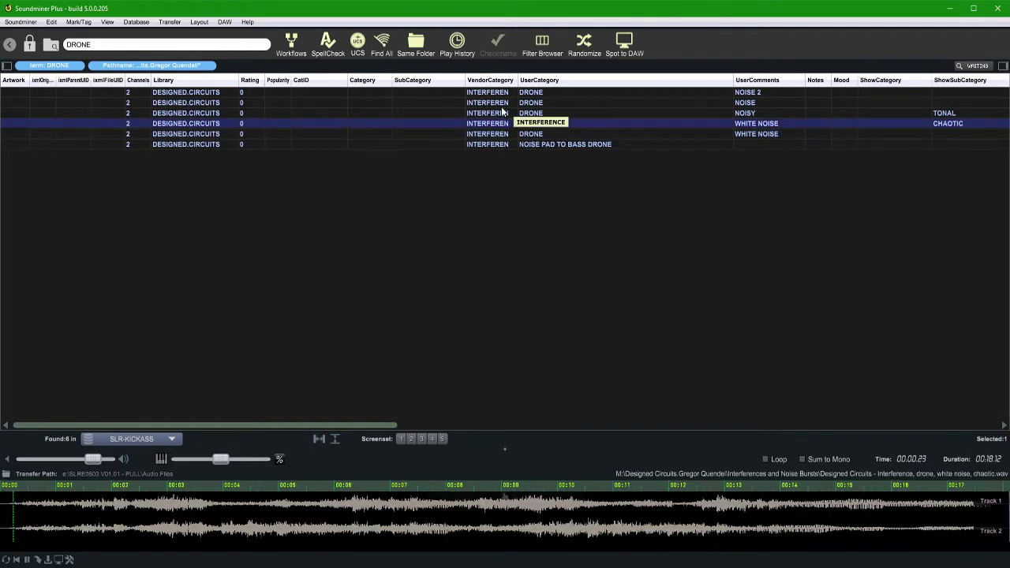
left_click(500, 114)
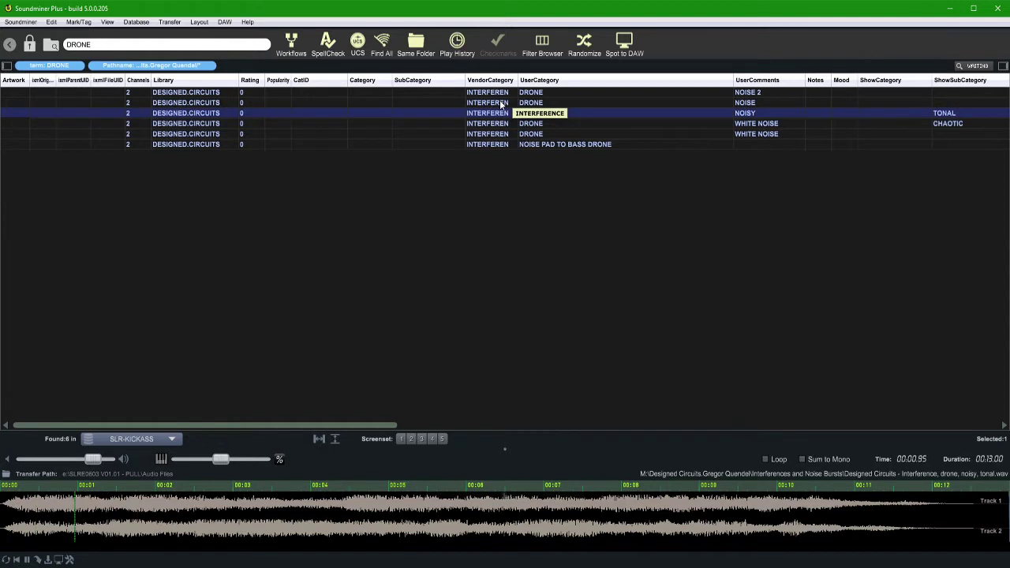
left_click(499, 101)
left_click(499, 92)
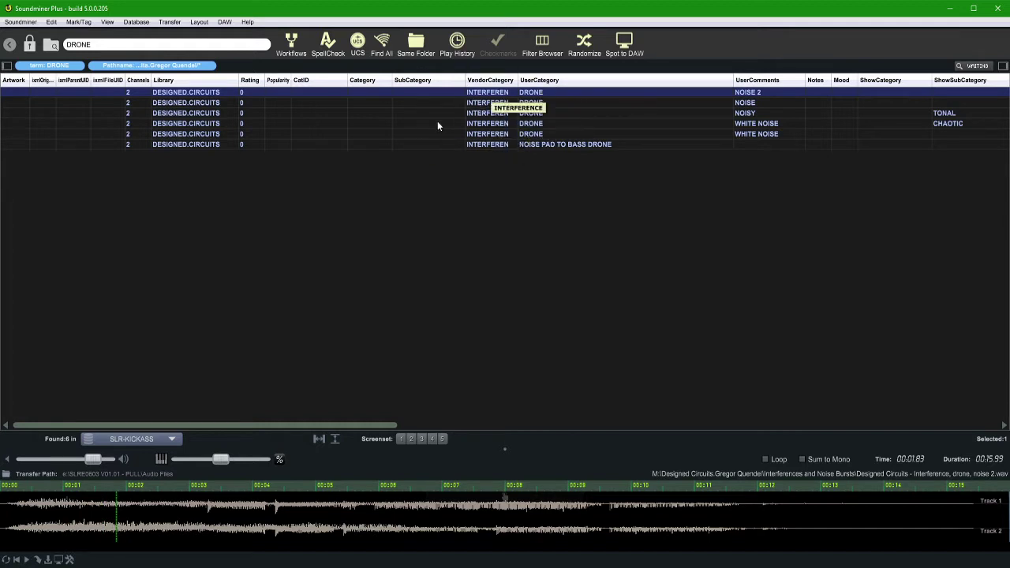
Assign the ELECTRICITY, BUZZ & HUM category to all six drone records
left_click(413, 147, "shift")
right_click(385, 135)
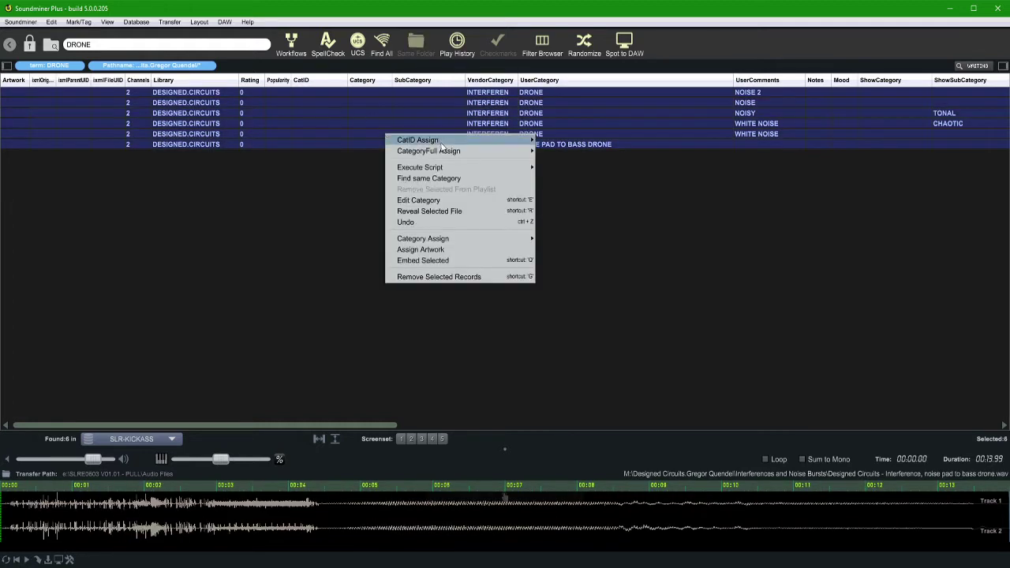
mouse_move(426, 150)
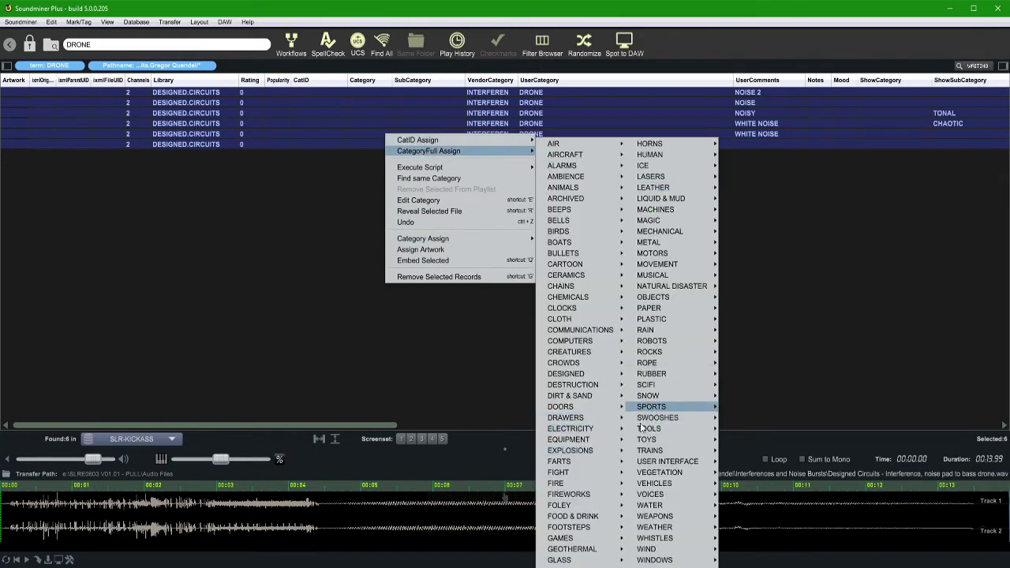
mouse_move(607, 430)
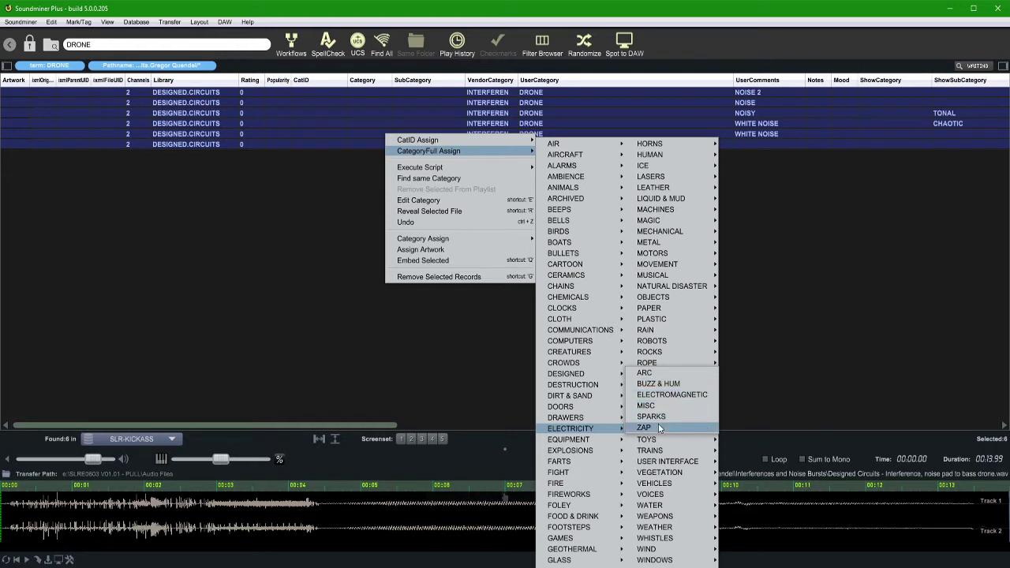
left_click(662, 383)
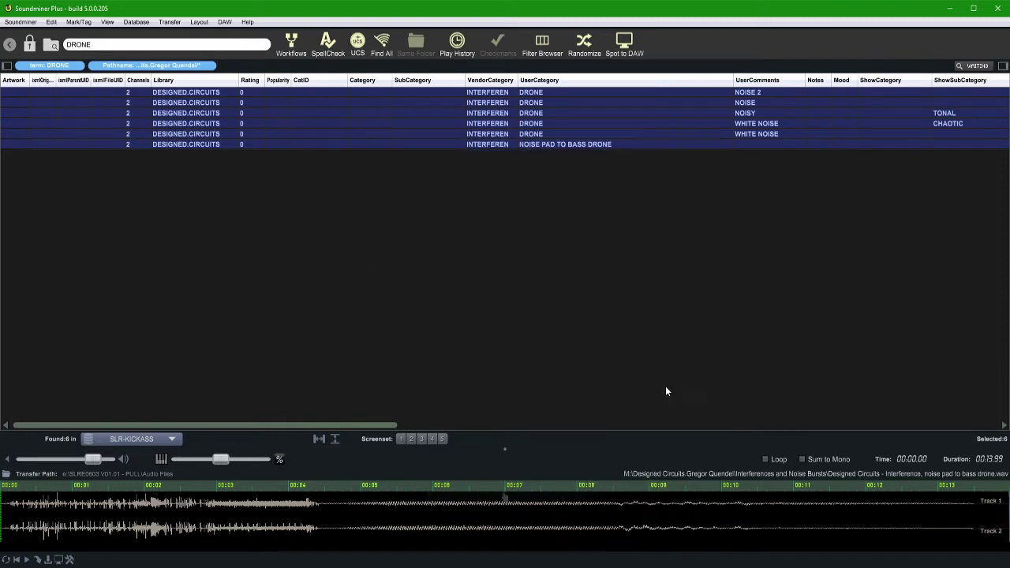
Expand the row height and review the drone records' paths and their CatID, Category and SubCategory fields
scroll(660, 124, "right", 10)
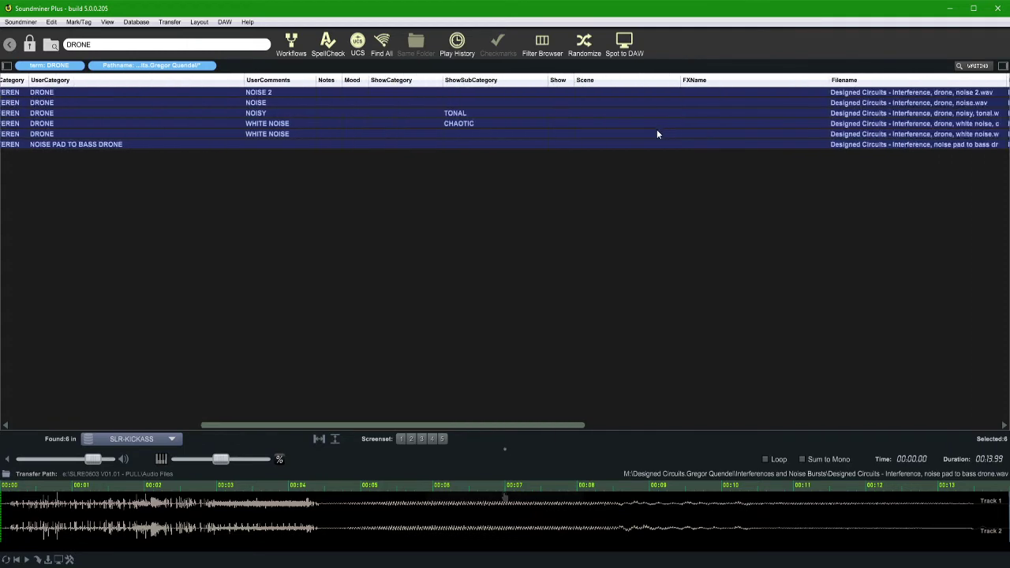
scroll(659, 133, "right", 10)
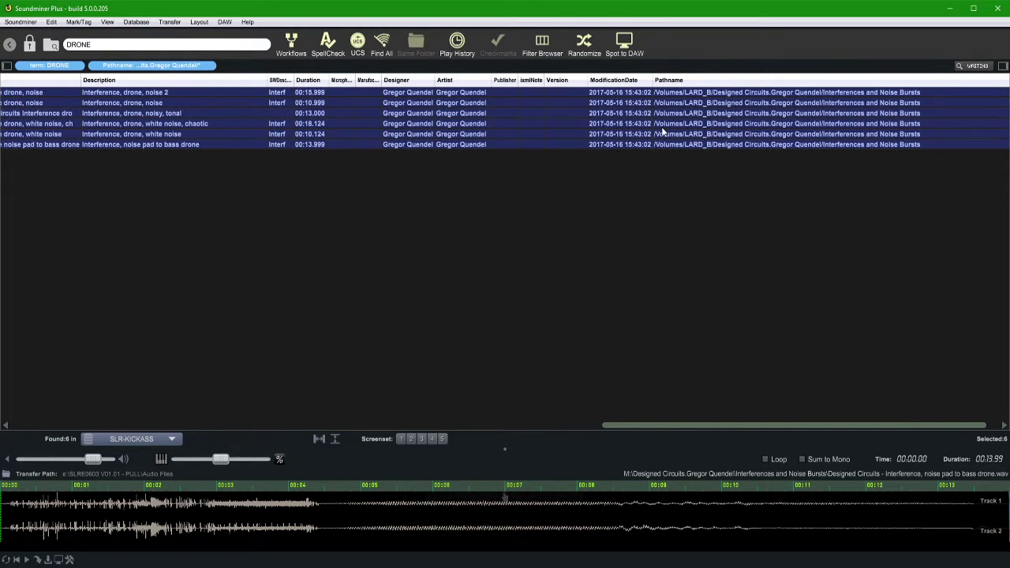
scroll(662, 133, "right", 2)
left_click(335, 440)
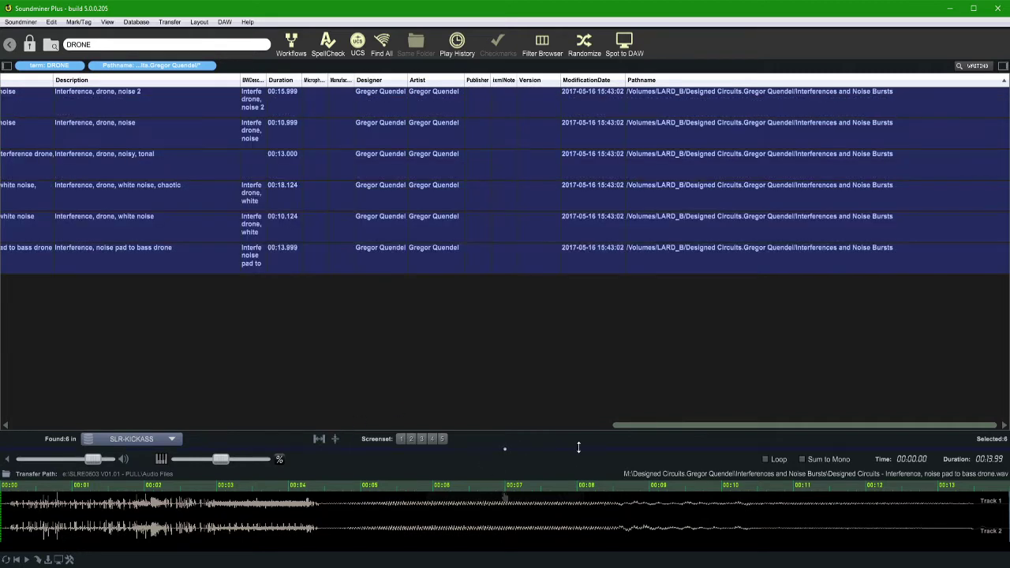
left_click_drag(687, 426, 136, 415)
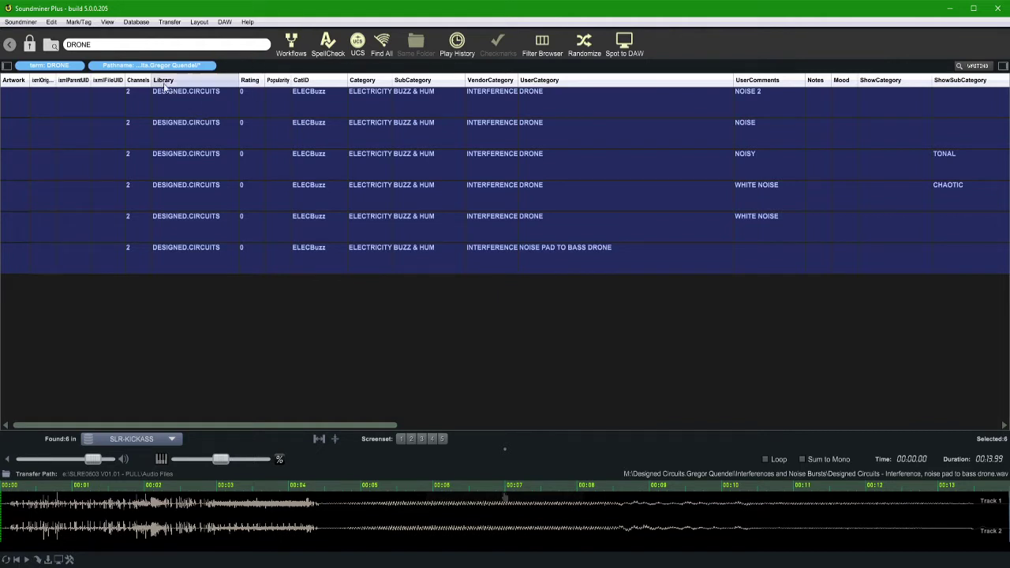
Remove the folder filter from the DRONE search, browse the library-wide matches and their paths, and restore the compact row height
left_click(211, 67)
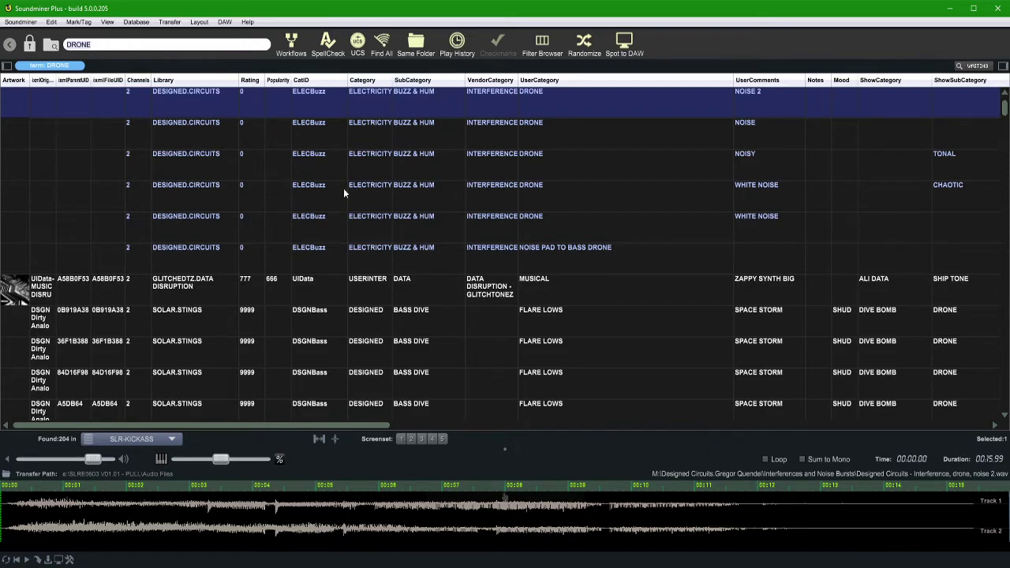
scroll(320, 279, "down", 3)
scroll(268, 228, "up", 3)
scroll(739, 253, "right", 5)
scroll(740, 257, "right", 3)
scroll(766, 260, "down", 10)
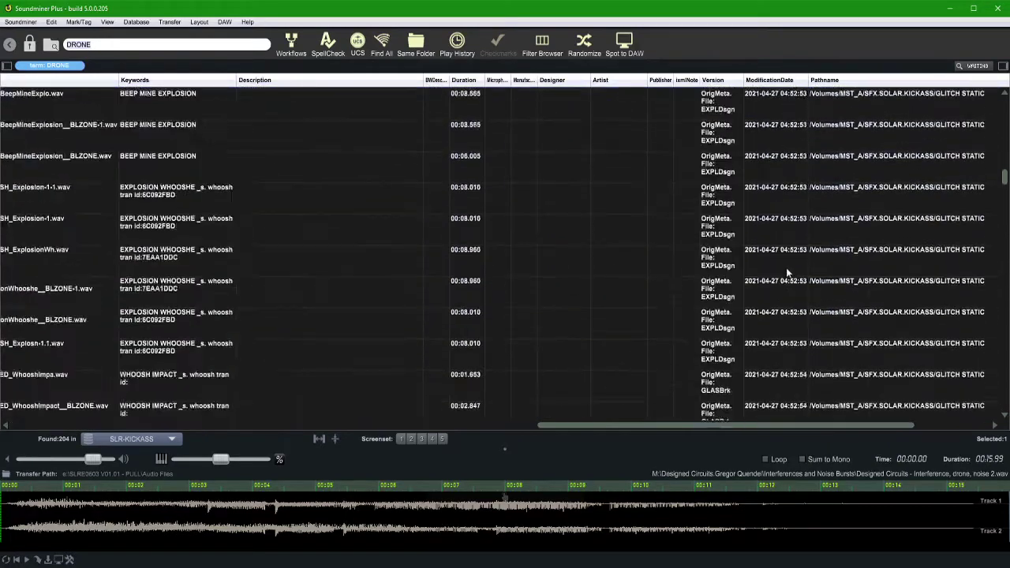
scroll(737, 275, "up", 3)
scroll(739, 272, "right", 4)
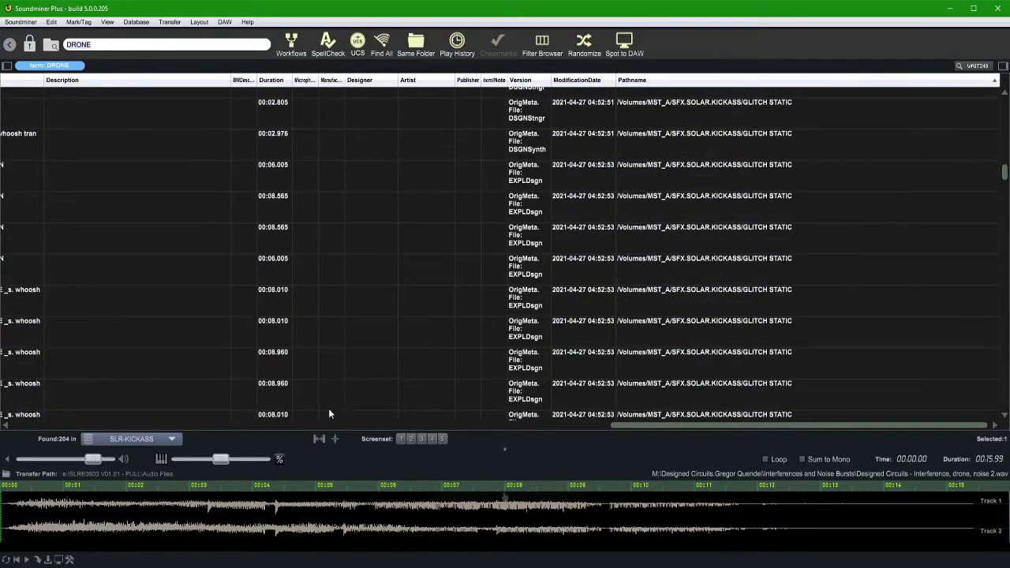
left_click(335, 439)
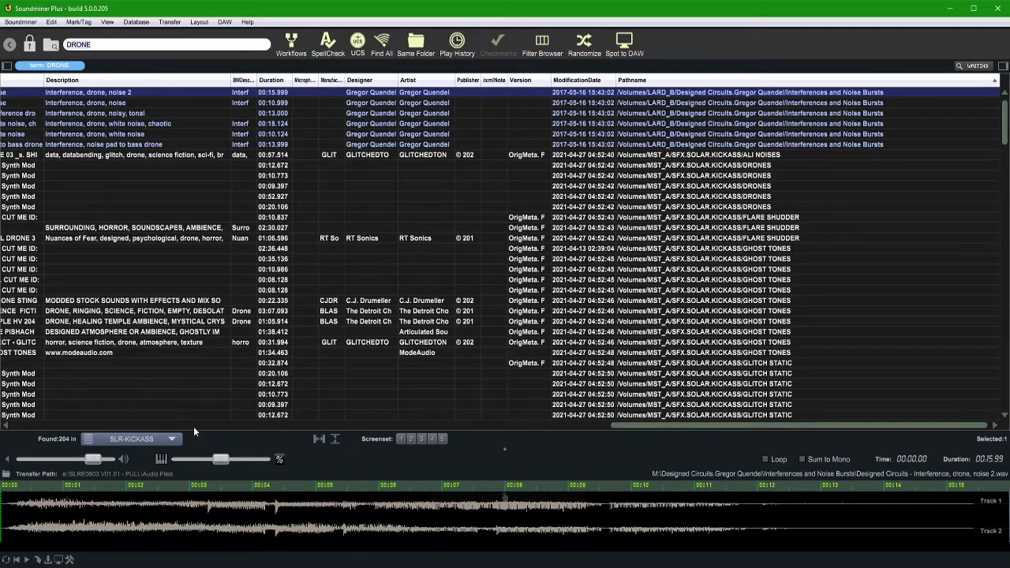
Sort the DRONE matches by CatID and select the last Krill record that has no category
scroll(193, 426, "left", 5)
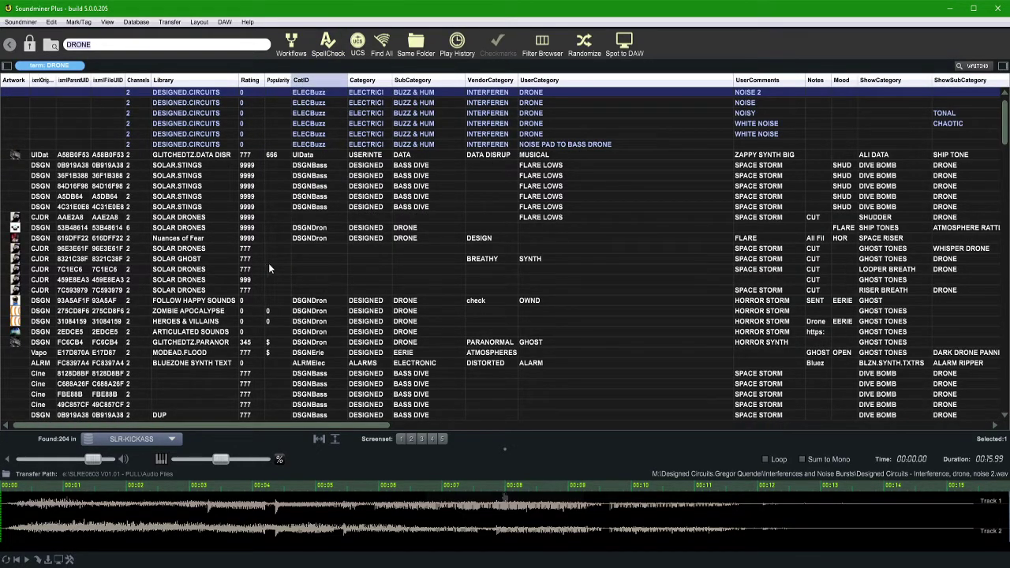
scroll(300, 252, "down", 2)
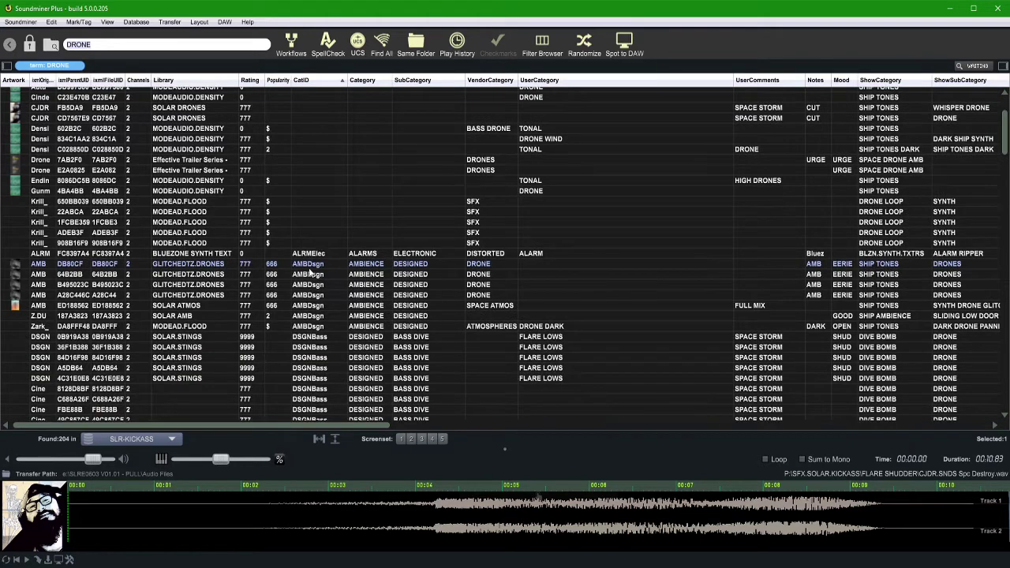
left_click(318, 246)
scroll(323, 229, "up", 2)
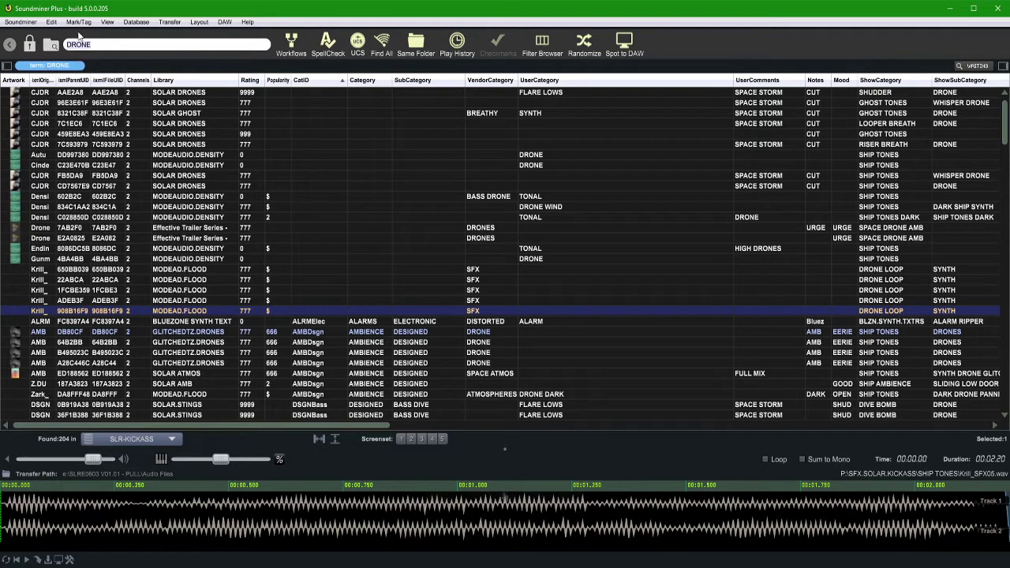
Unlock the database, list all Designed Circuits folder records on the LARD_B drive, and clear the DRONE search text
left_click(30, 49)
left_click(52, 46)
mouse_move(97, 53)
mouse_move(178, 53)
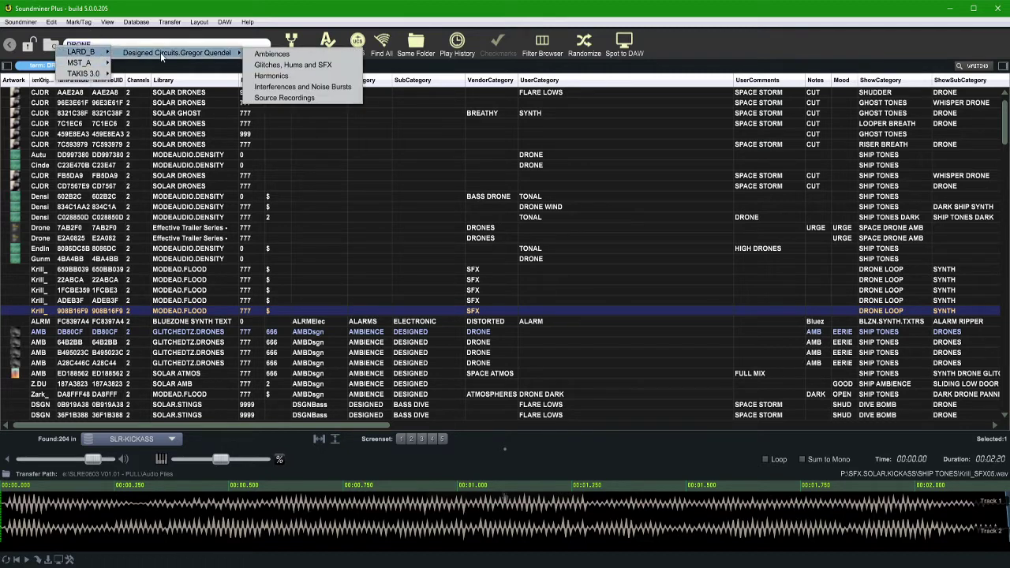
left_click(292, 87)
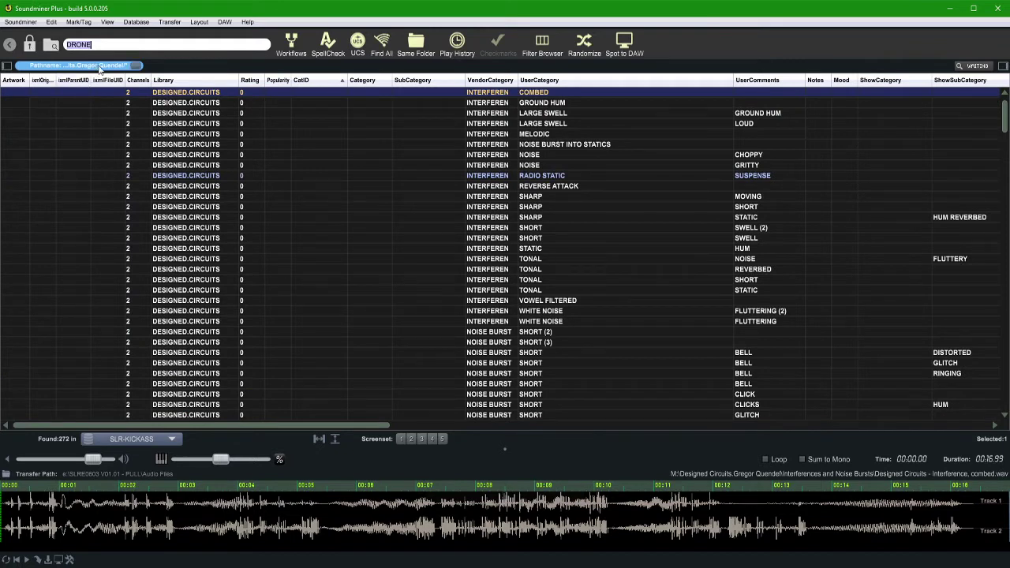
key("BackSpace")
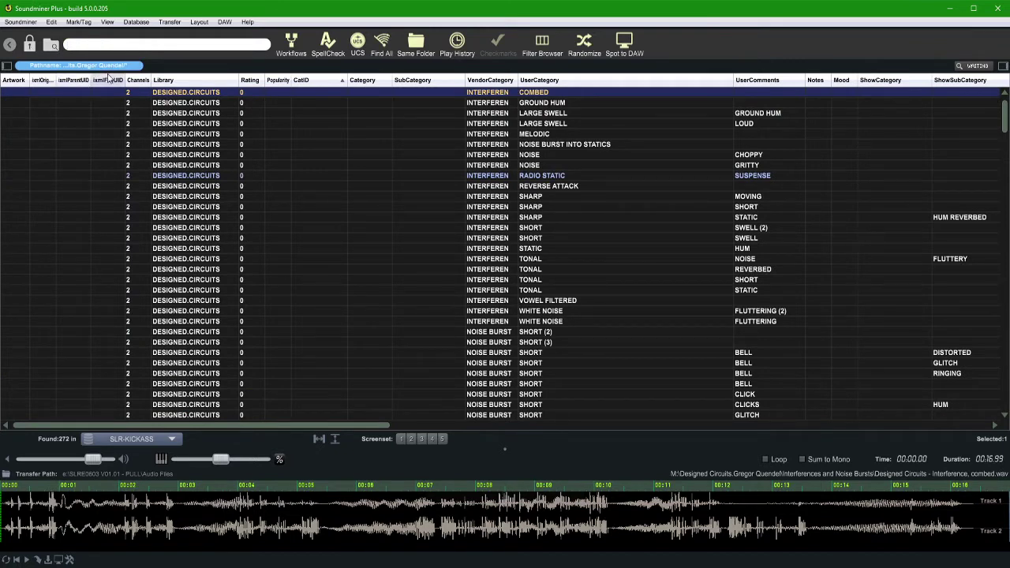
Look through the CatID-sorted Designed Circuits records to see which are still uncategorized, and return to the start of the list
scroll(457, 221, "down", 10)
scroll(457, 222, "down", 15)
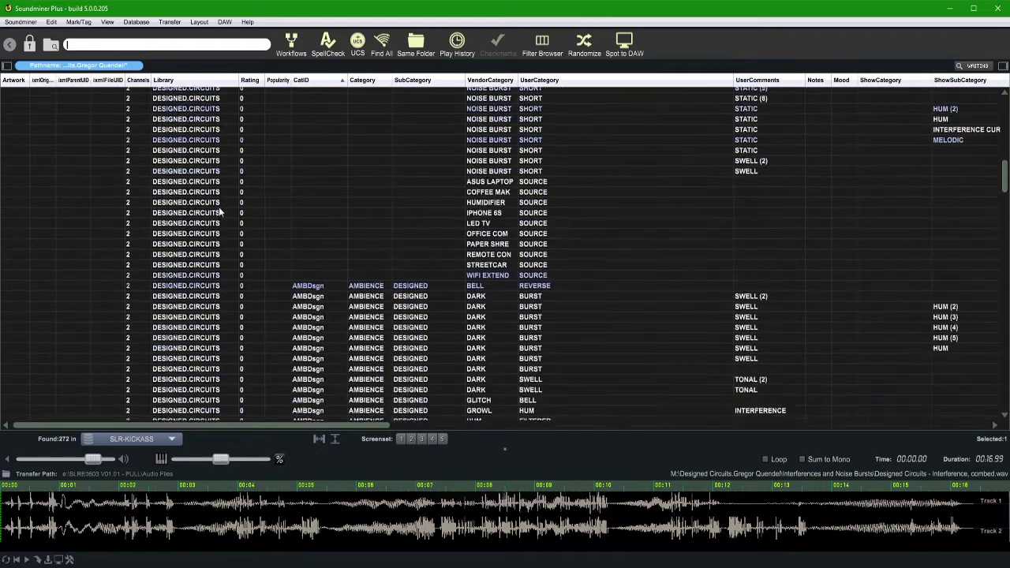
scroll(465, 237, "down", 15)
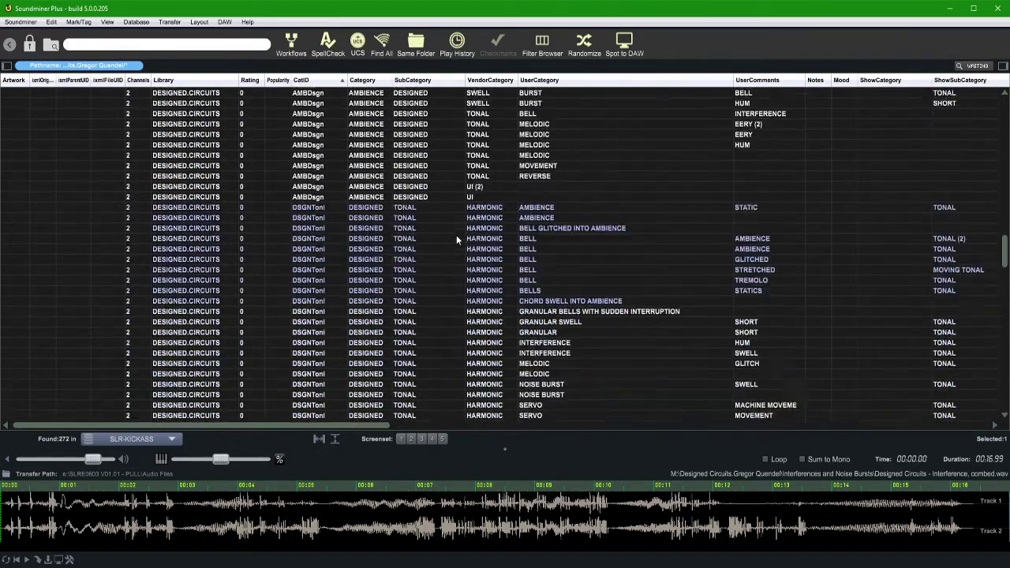
scroll(458, 258, "down", 10)
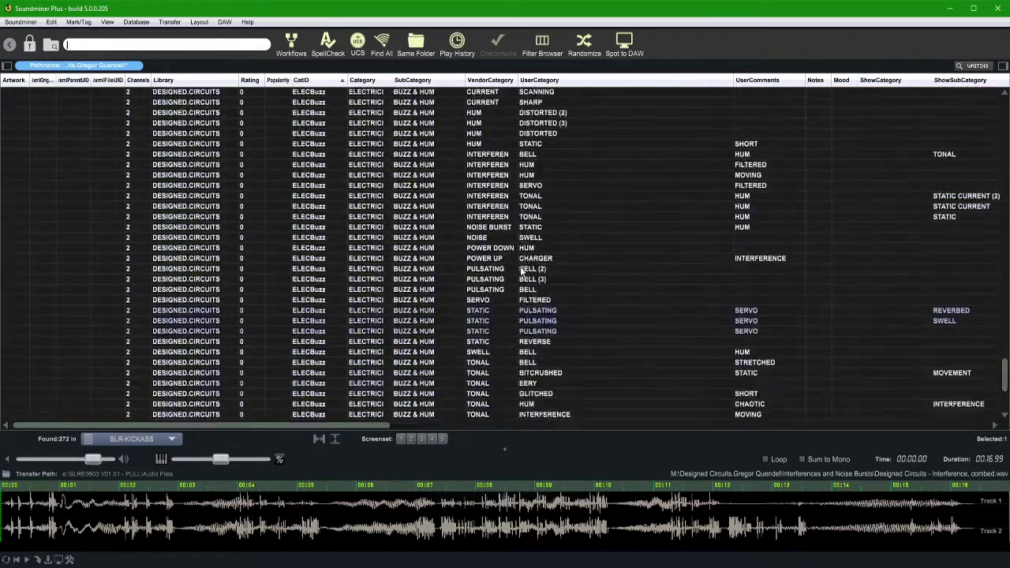
scroll(631, 260, "up", 7)
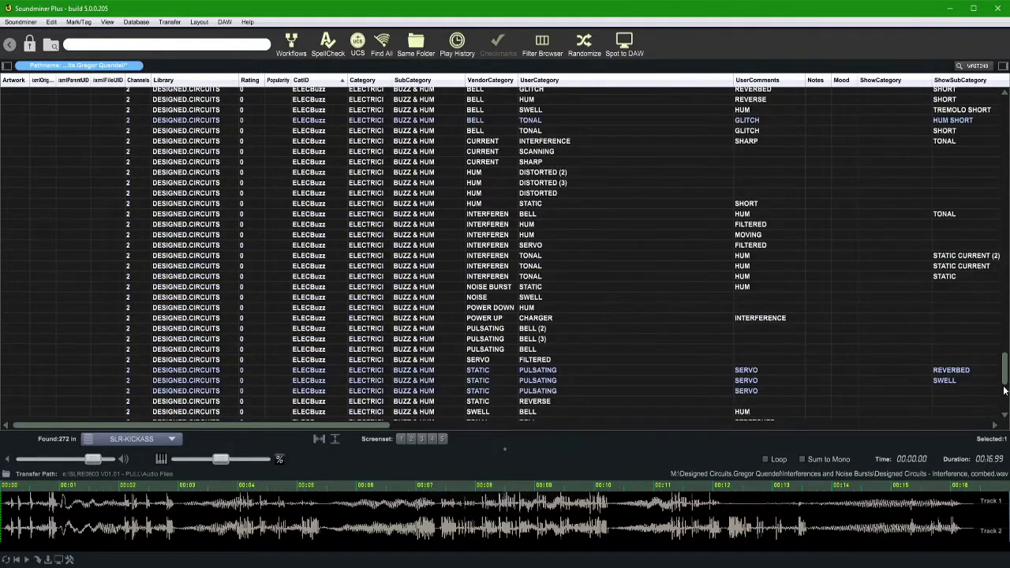
left_click_drag(1004, 364, 984, 107)
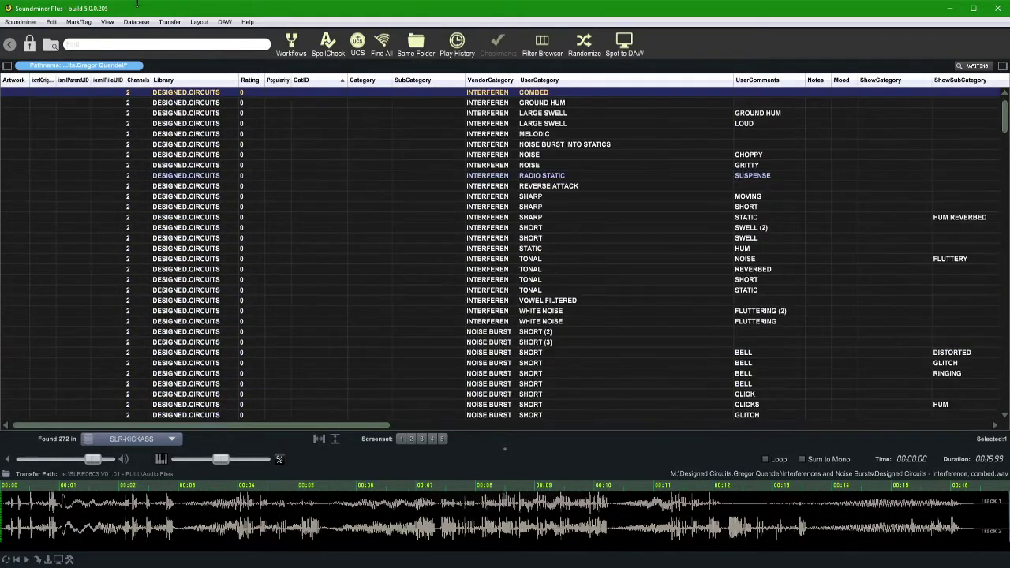
Check the pathnames of the uncategorized records and select all those in the Interferences and Noise Bursts folder
scroll(466, 162, "right", 3)
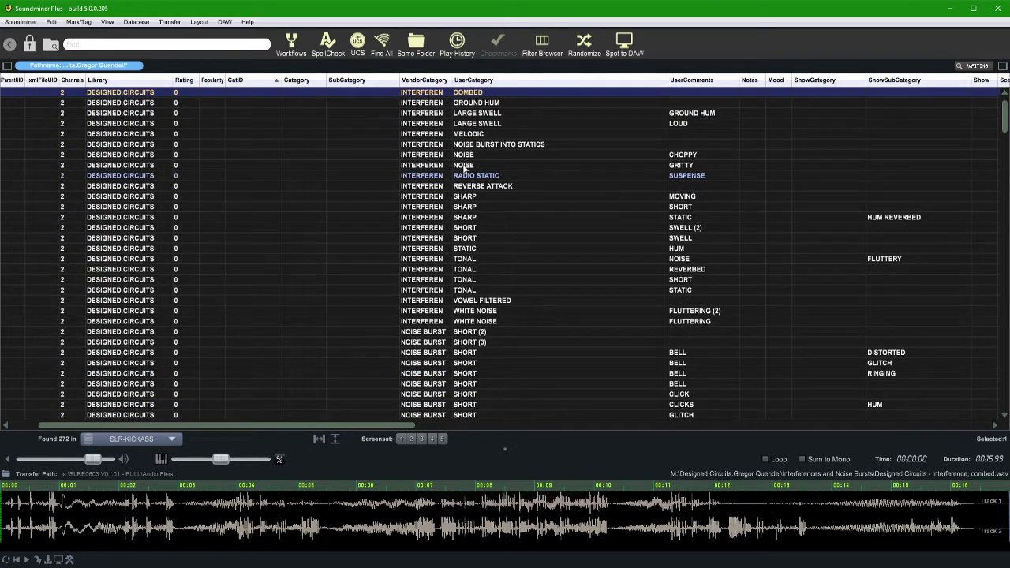
scroll(464, 170, "right", 10)
left_click_drag(417, 425, 897, 433)
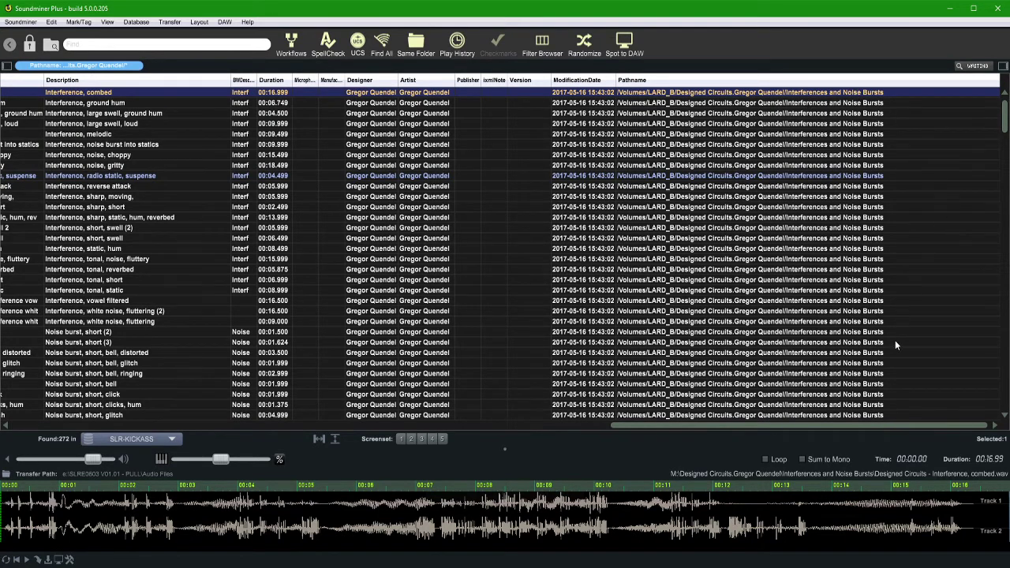
scroll(898, 348, "down", 12)
scroll(844, 363, "down", 2)
left_click(839, 276, "shift")
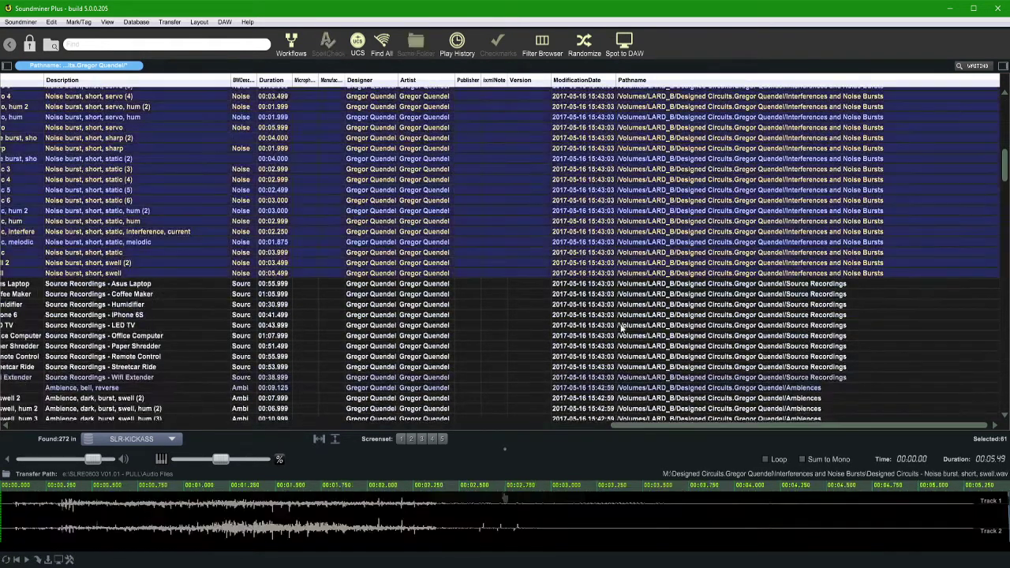
Widen the UserComments column and review the category and comment fields of the selected Interferences and Noise Bursts records
left_click_drag(657, 424, 198, 421)
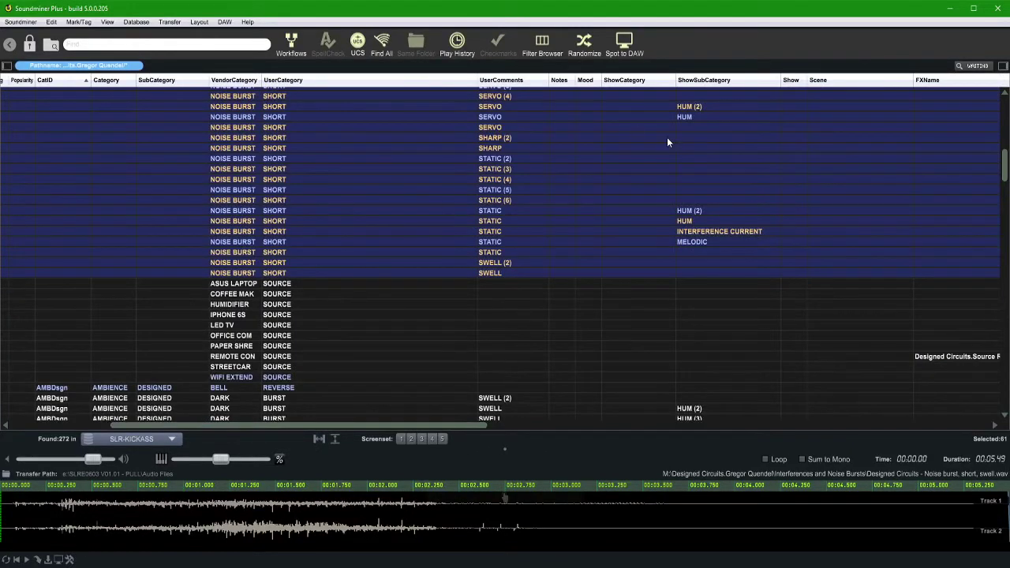
scroll(603, 108, "right", 5)
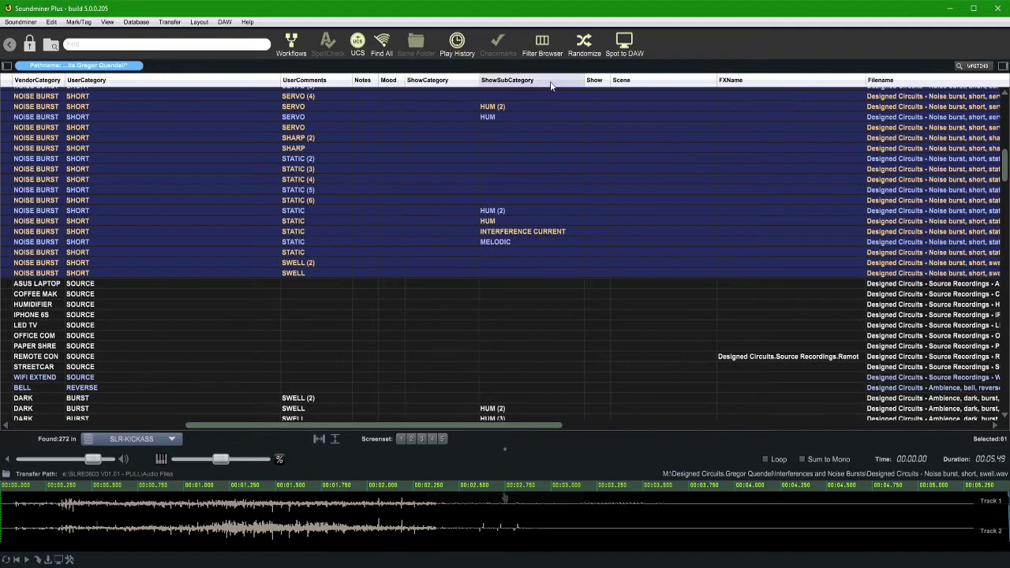
left_click_drag(353, 80, 418, 79)
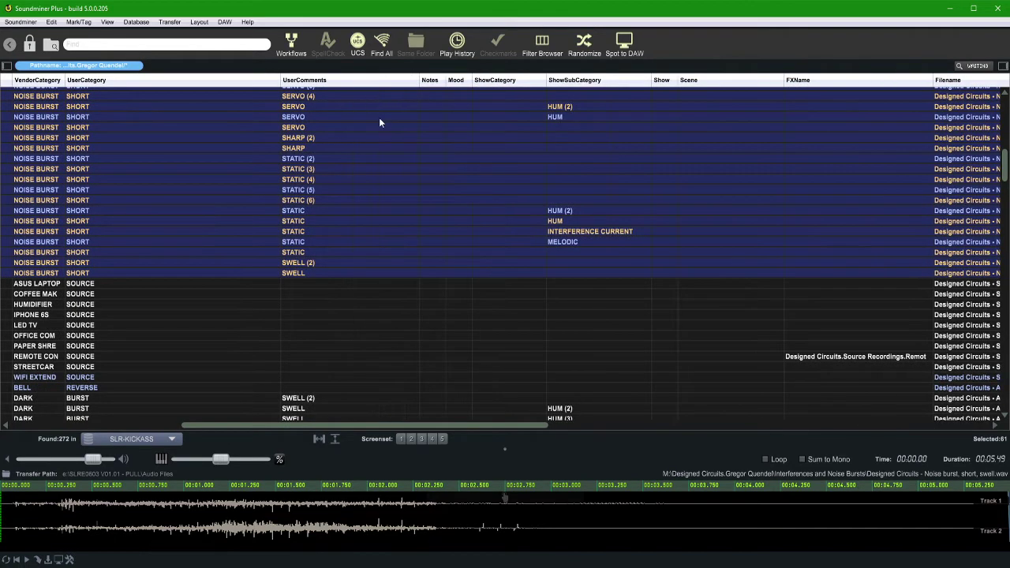
scroll(162, 165, "up", 4)
scroll(162, 160, "left", 9)
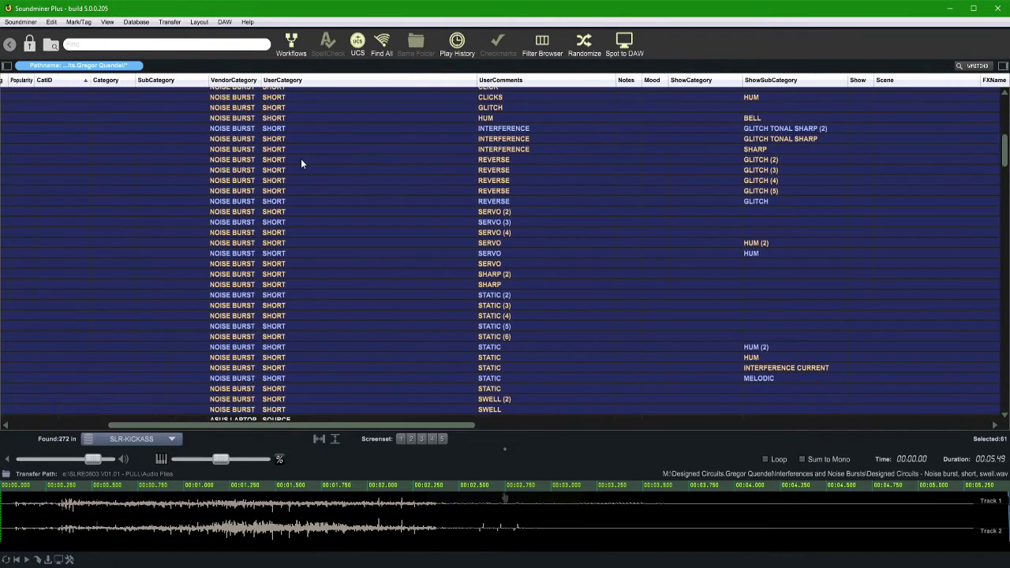
scroll(303, 162, "left", 1)
scroll(448, 126, "up", 9)
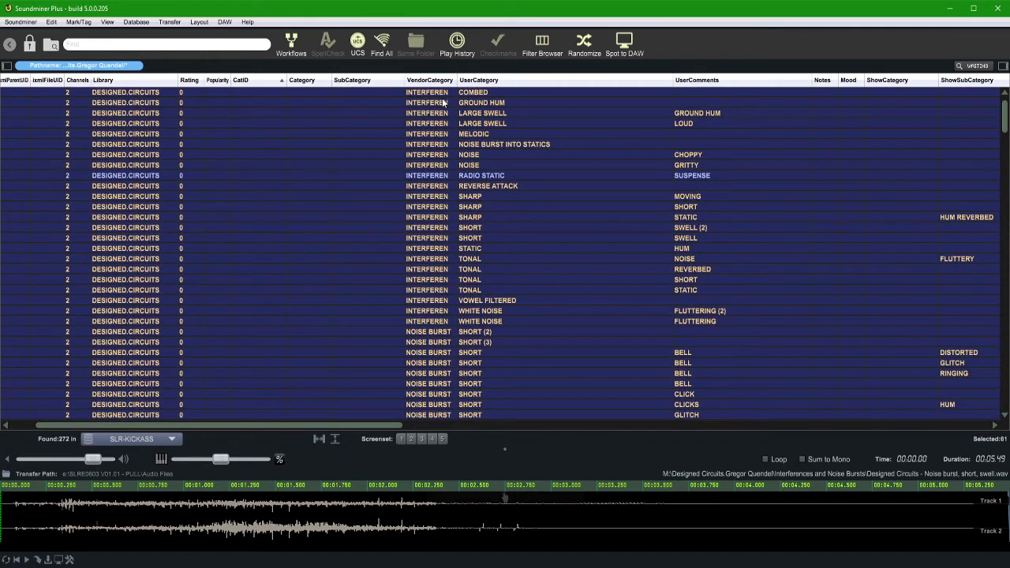
Assign the UCS category COMMUNICATIONS-STATIC to all records whose VendorCategory is Interference, looking it up with STATIC
left_click(442, 102)
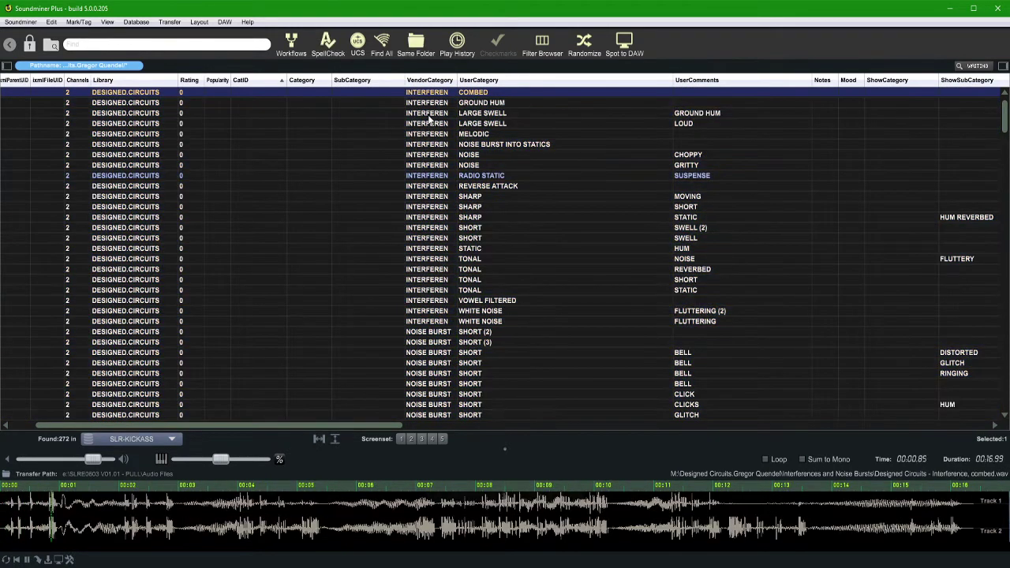
left_click(430, 321)
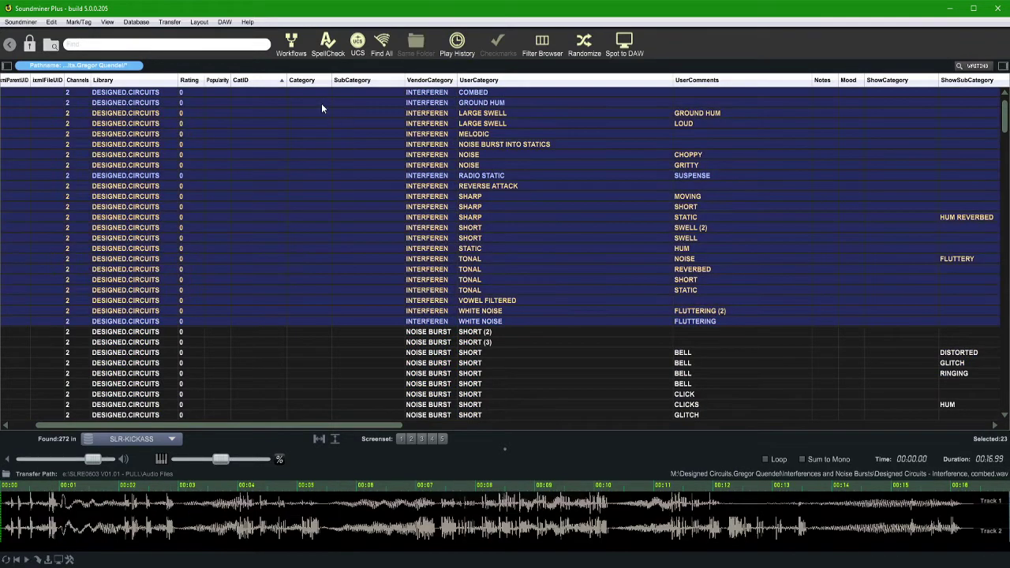
left_click(444, 93, "shift")
left_click(313, 93)
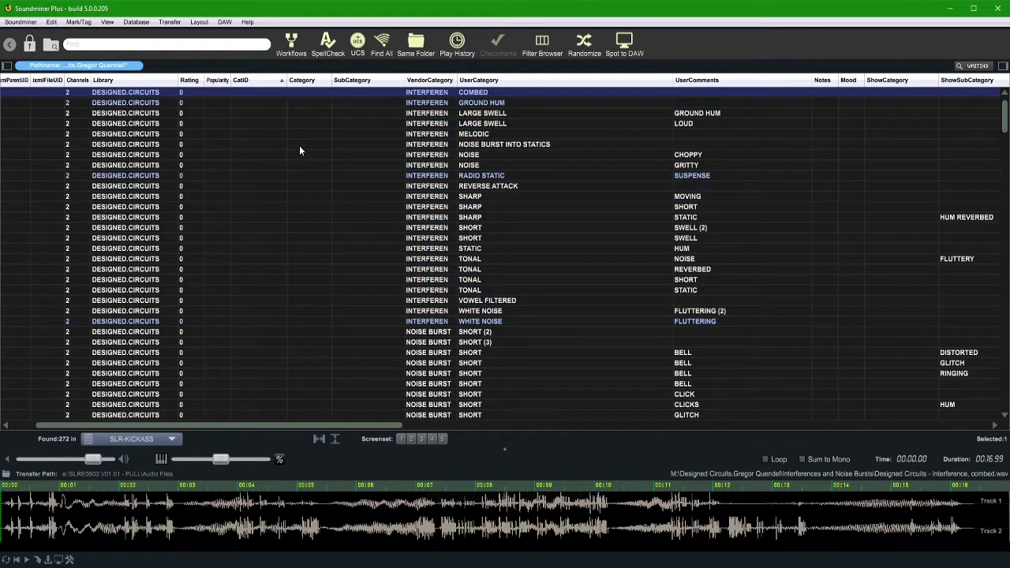
left_click(331, 321, "shift")
right_click(309, 320)
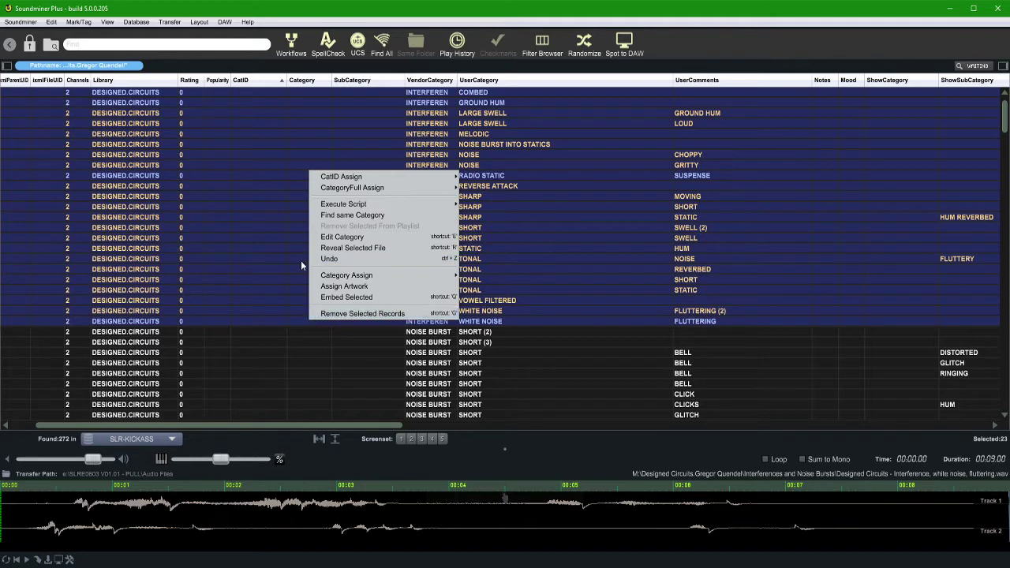
left_click(304, 320)
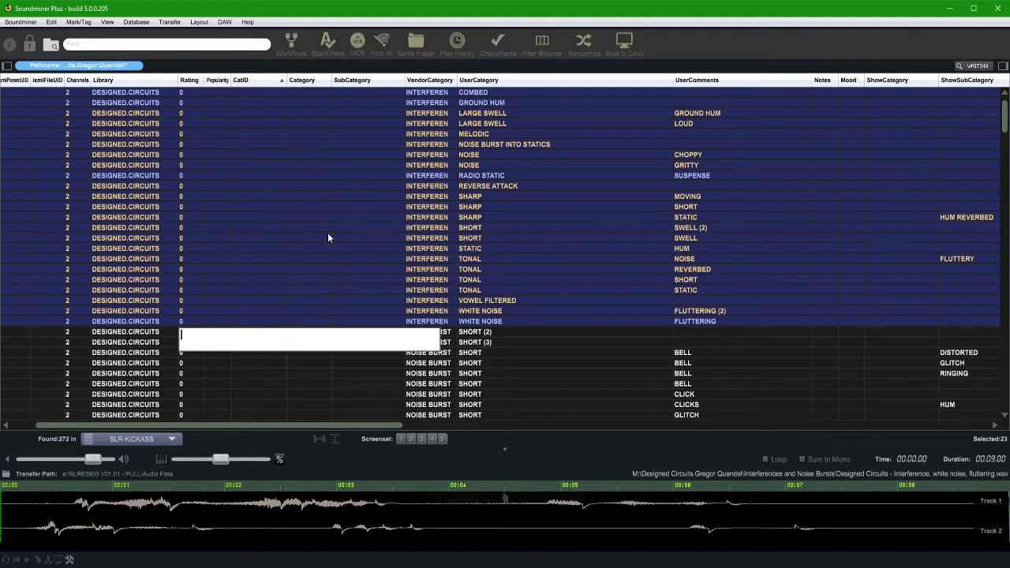
type("STATIC")
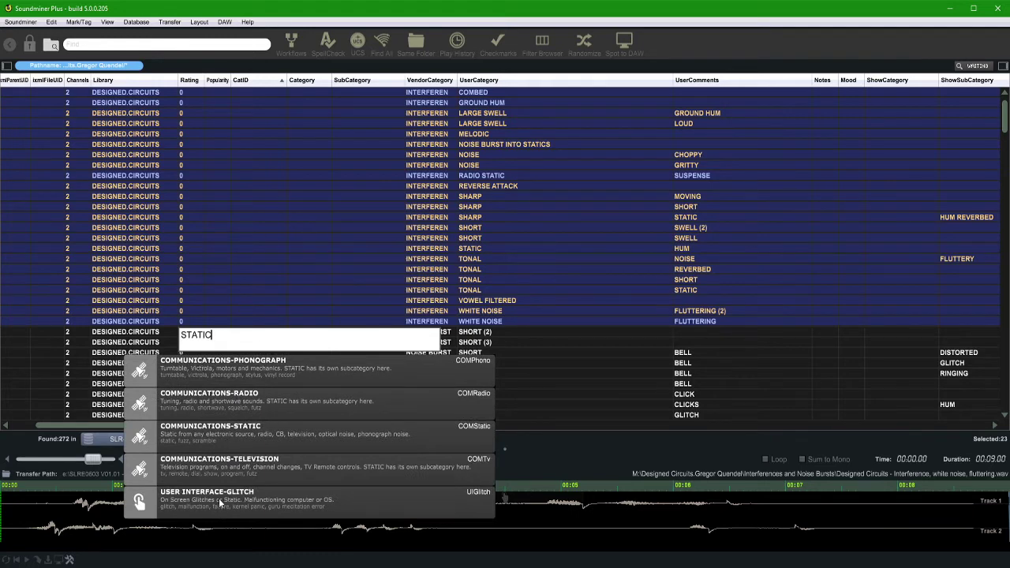
left_click(240, 433)
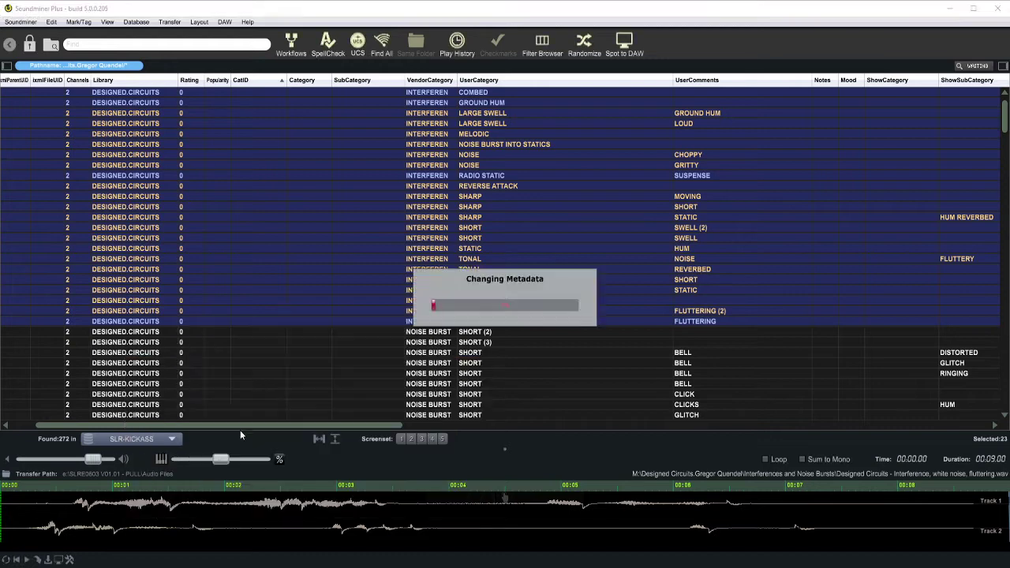
Audition several of the uncategorized Noise Burst records, including the short, bell and reverse glitch variants
scroll(406, 174, "down", 4)
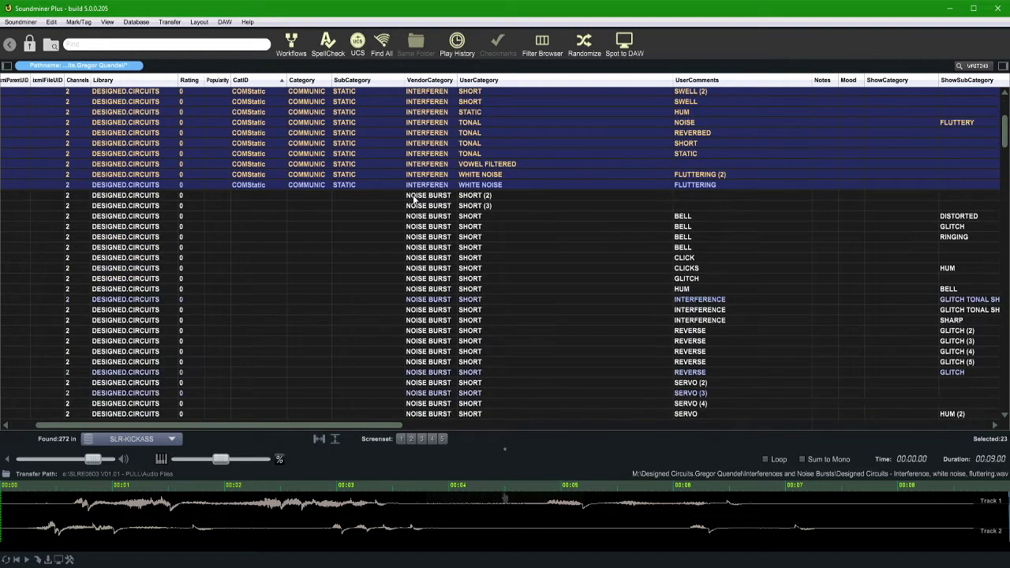
left_click(424, 201)
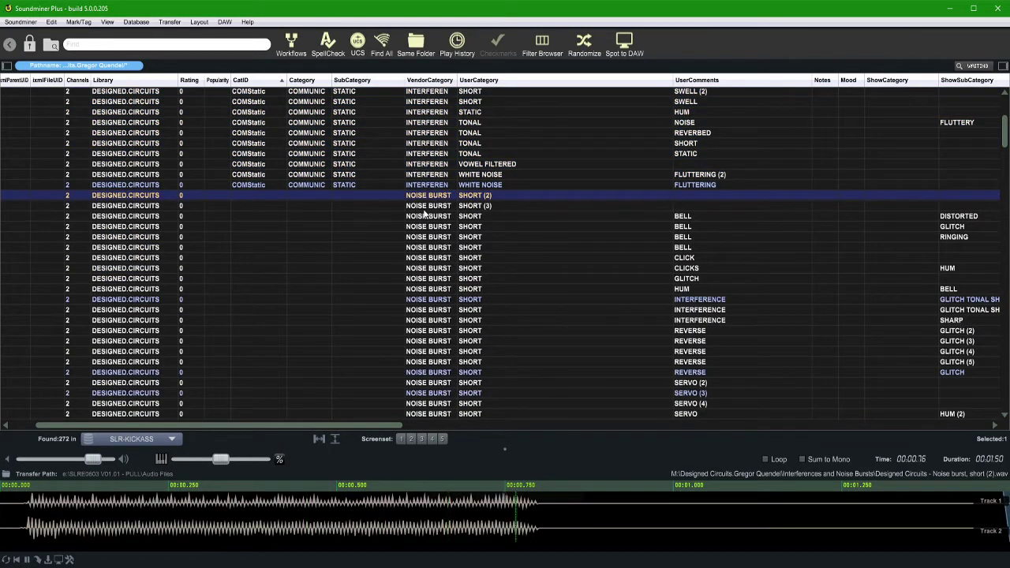
key("Down")
key("Down")
key("Down")
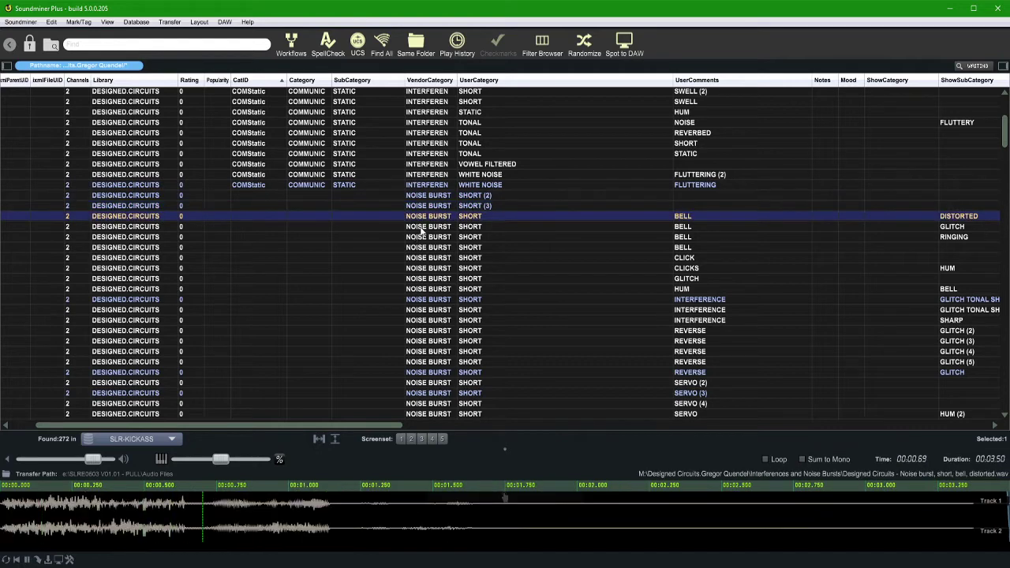
left_click(404, 340)
Select all uncategorized Noise Burst records, from the short swell back up to short (2)
scroll(426, 331, "down", 3)
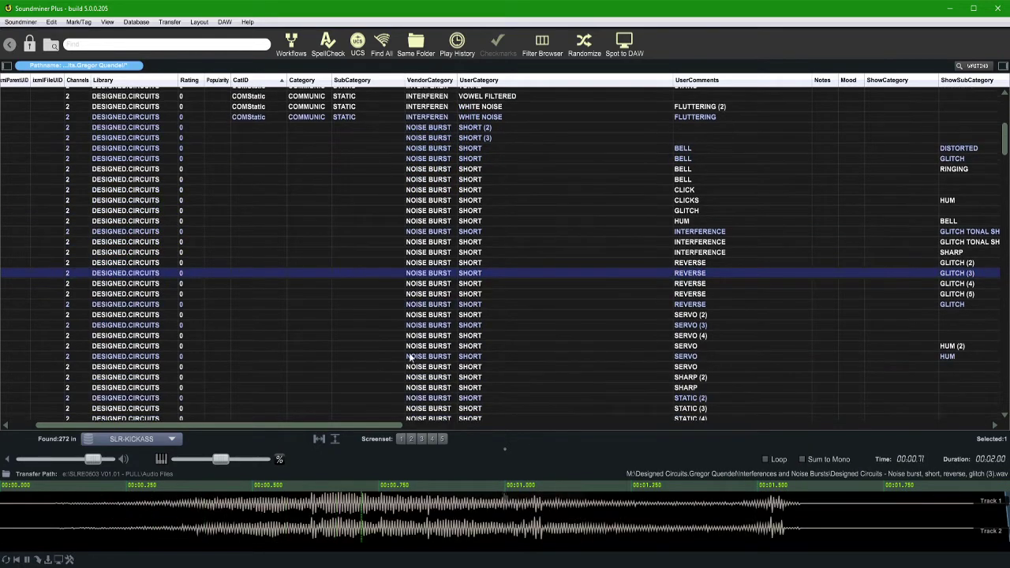
scroll(446, 327, "down", 5)
left_click(427, 313)
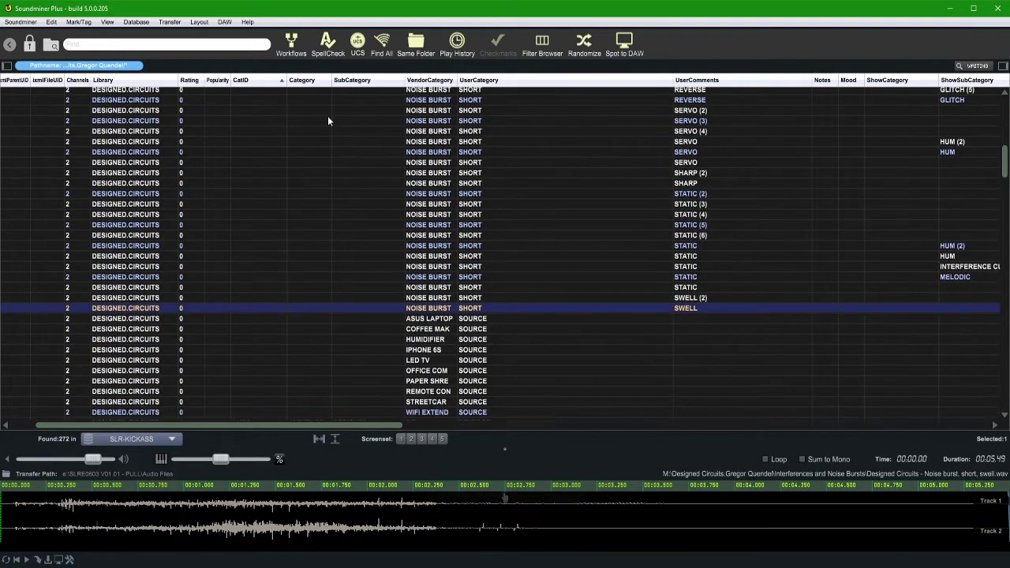
scroll(331, 126, "up", 3)
scroll(338, 150, "up", 5)
left_click(309, 194, "shift")
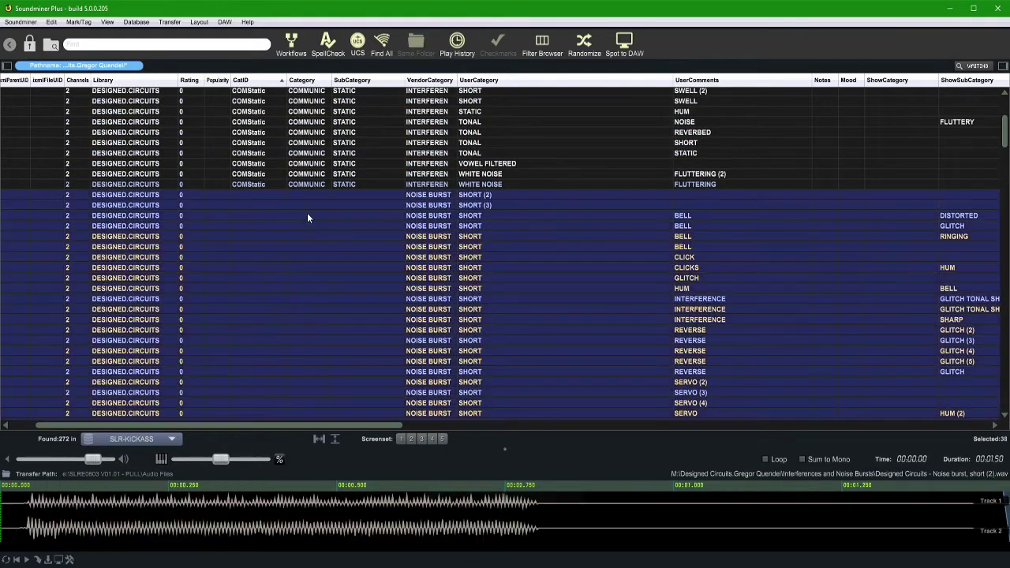
Assign the UCS category USER INTERFACE-GLITCH to all selected short noise burst records
double_click(324, 214)
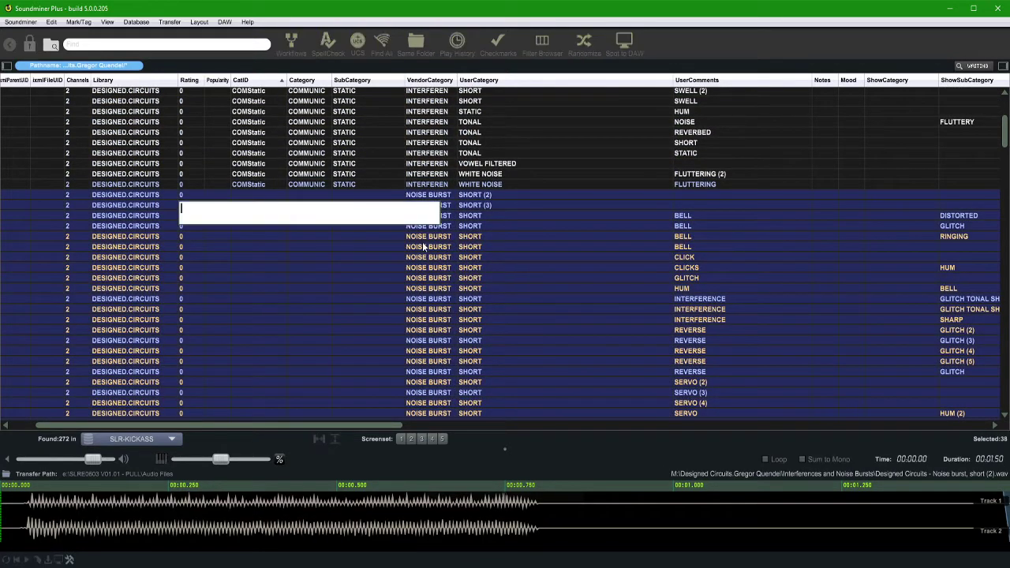
type("GLITC")
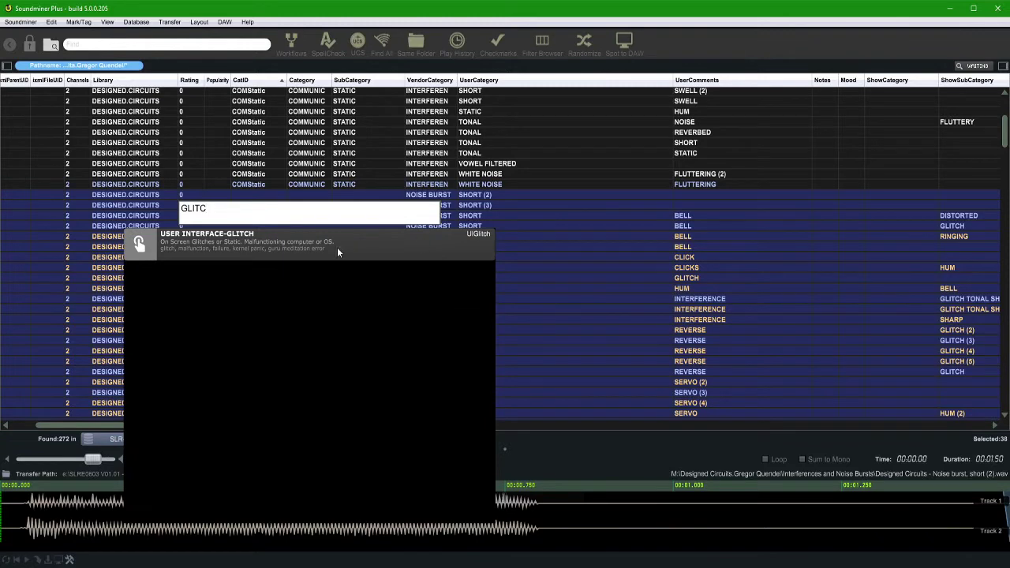
left_click(263, 243)
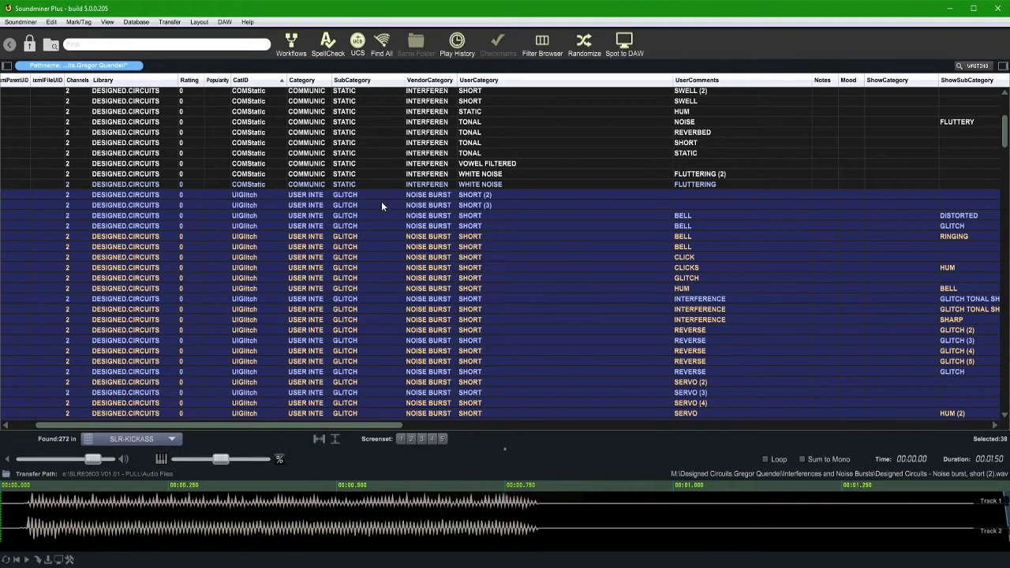
Audition the Asus Laptop source recording around its louder section and assign it the UCS category COMMUNICATIONS-STATIC
left_click(416, 296)
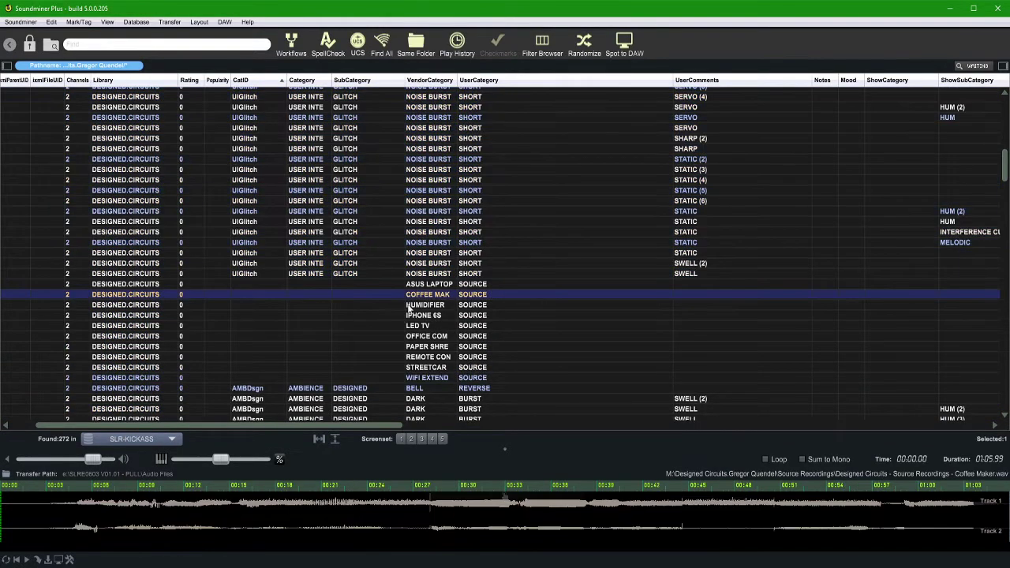
left_click(419, 285)
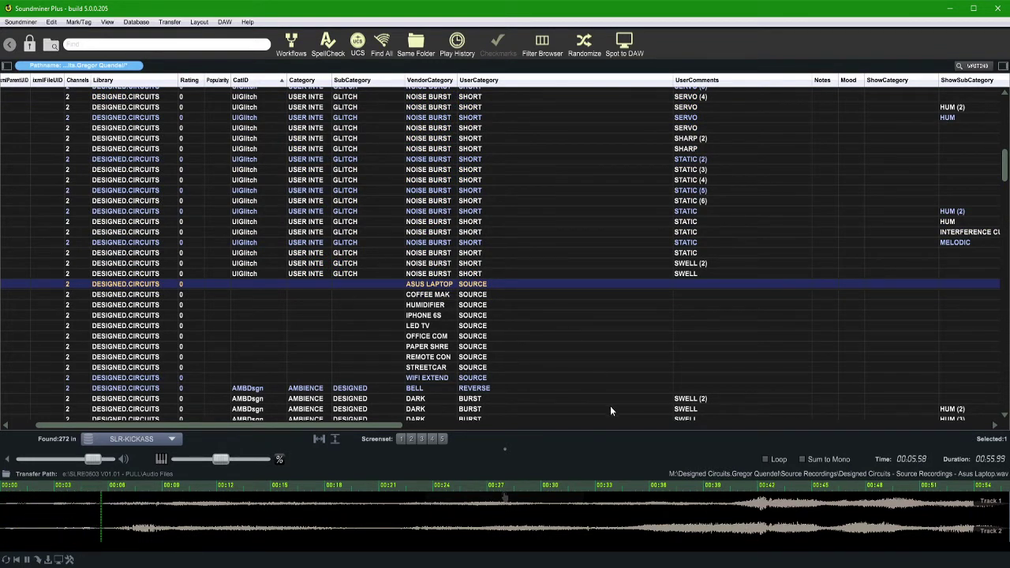
left_click(751, 527)
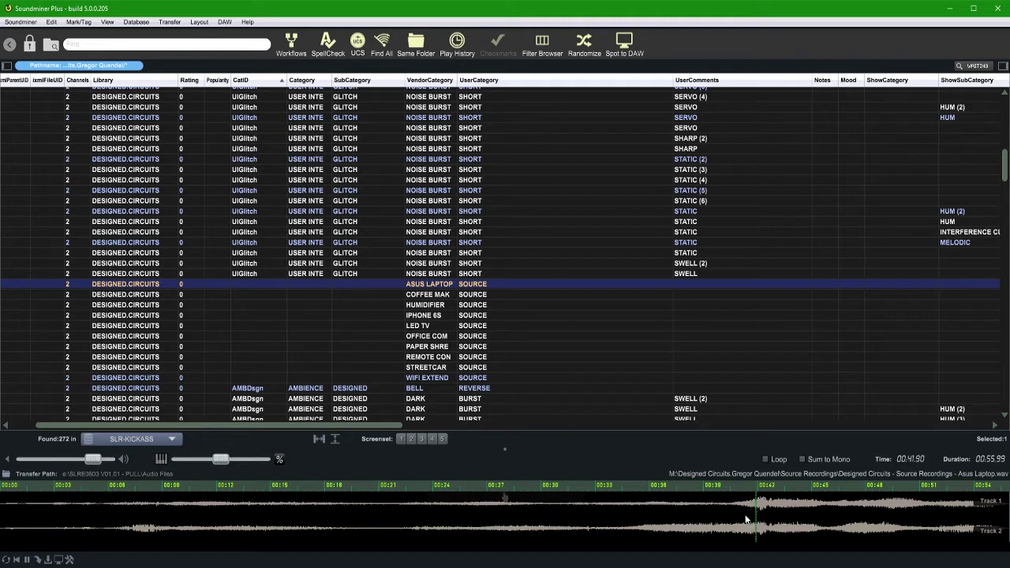
left_click(643, 522)
double_click(356, 287)
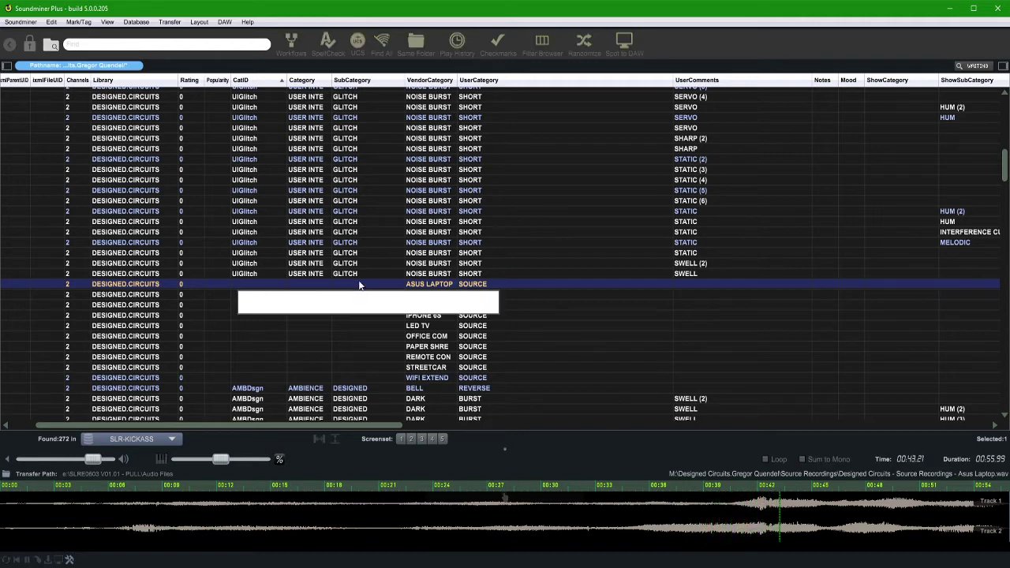
type("STAT")
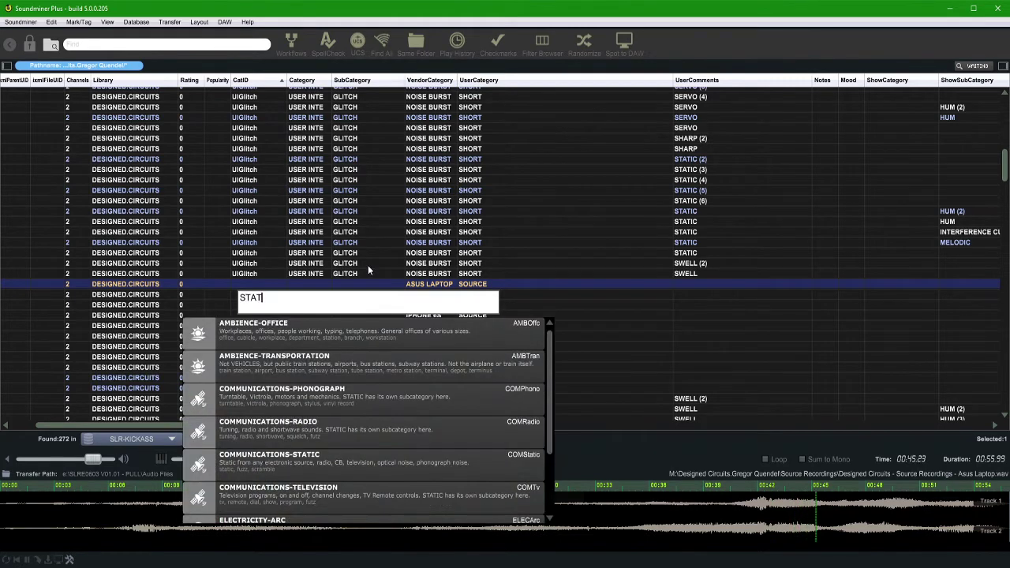
left_click(294, 462)
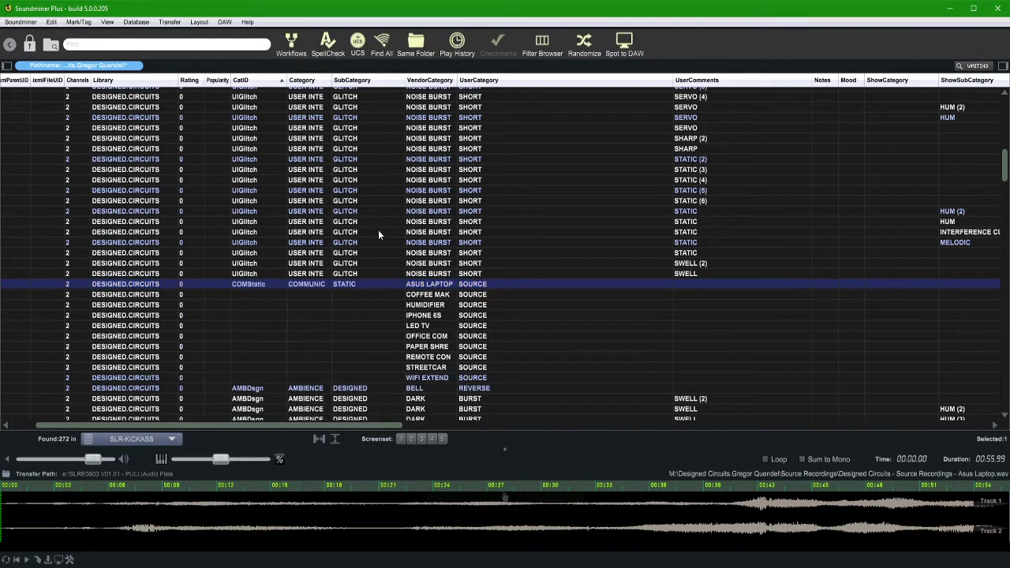
Audition the Coffee Maker source recording at several points along its waveform
left_click(398, 295)
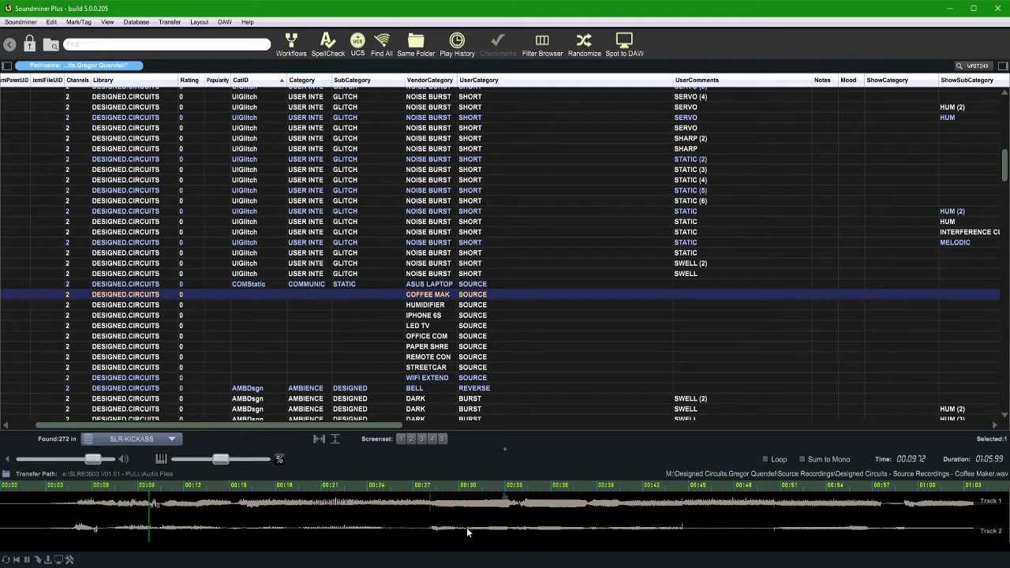
left_click(597, 526)
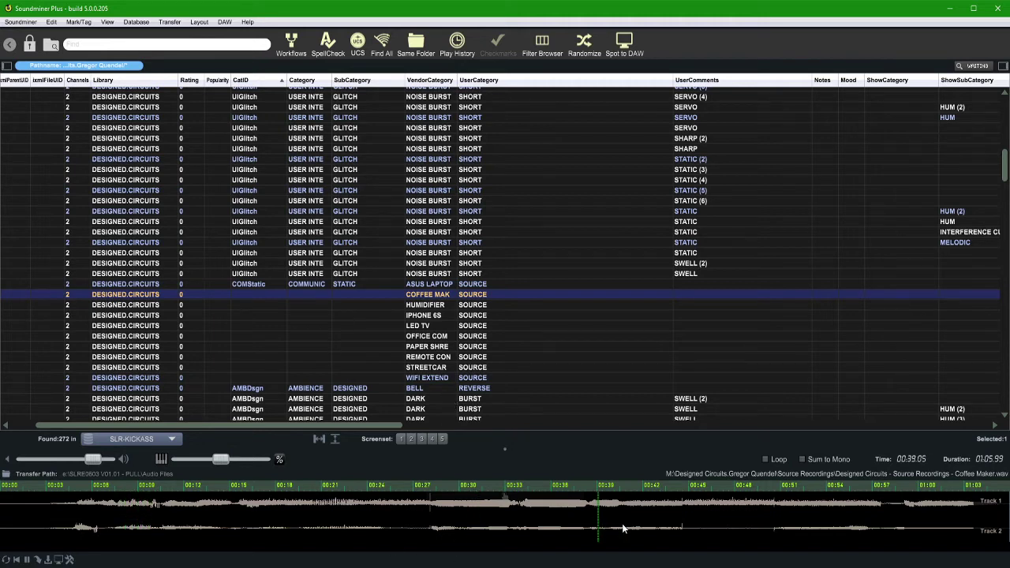
left_click(748, 525)
left_click(857, 529)
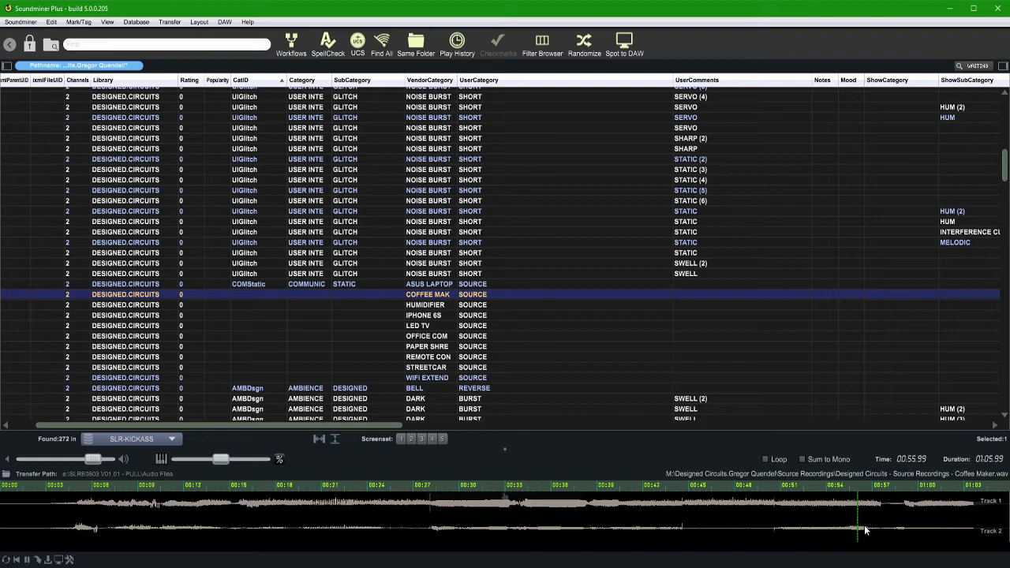
left_click(904, 527)
Audition the Humidifier source recording at several points along its waveform
key("Down")
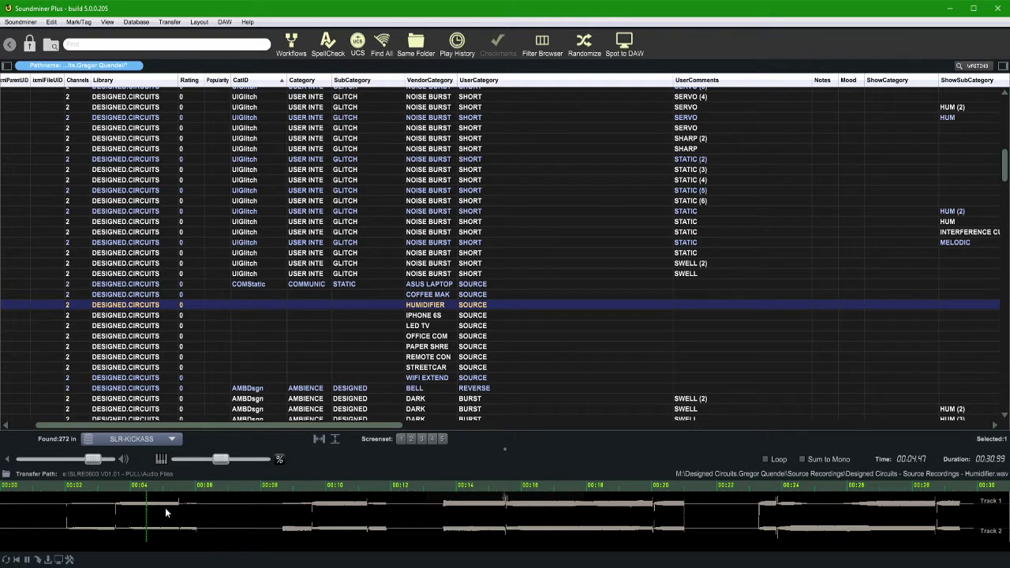
left_click(163, 507)
left_click(325, 515)
left_click(493, 520)
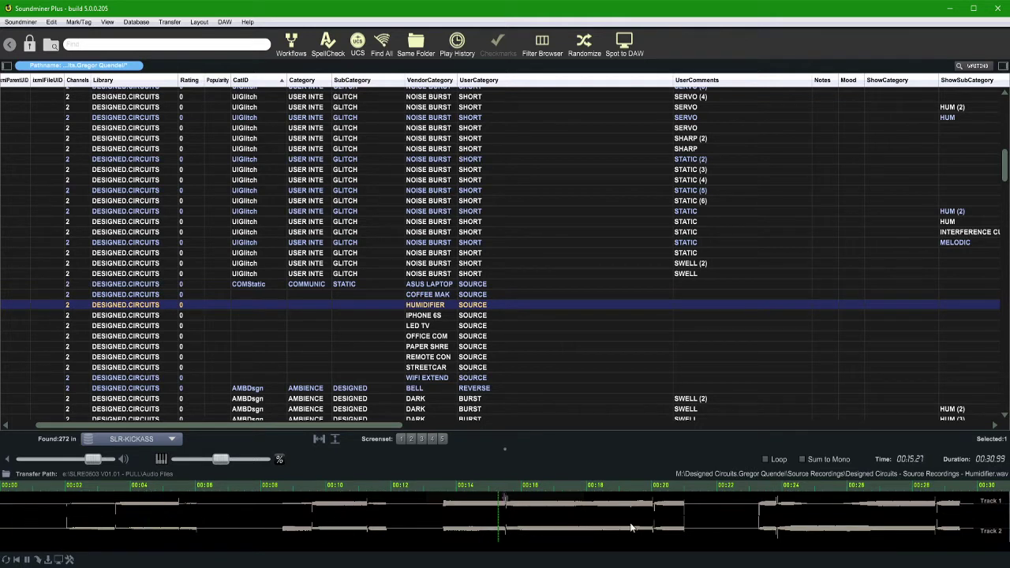
left_click(747, 516)
Audition the iPhone 6S and LED TV source recordings at several points along their waveforms
left_click(412, 317)
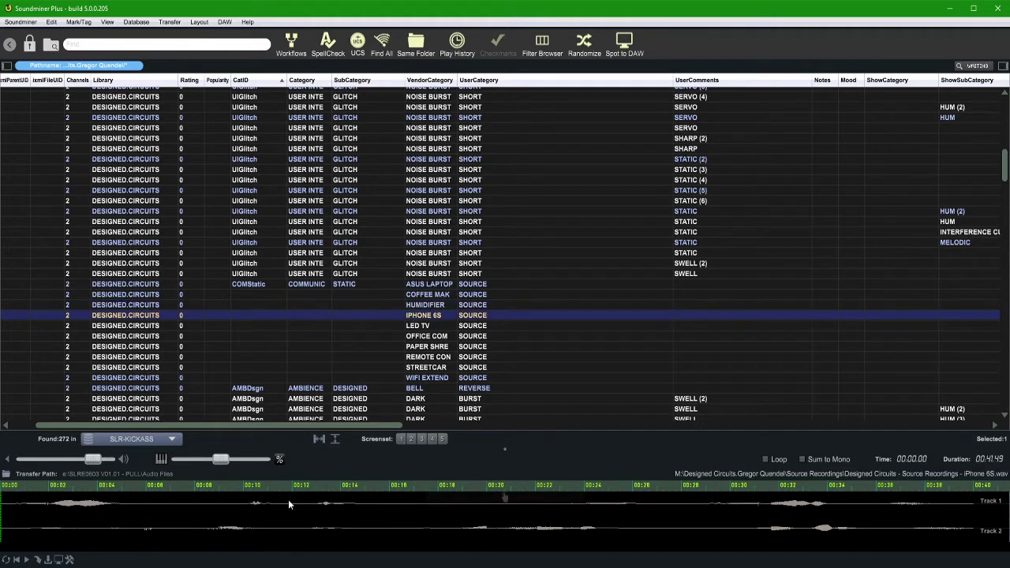
left_click(66, 508)
left_click(220, 524)
left_click(773, 516)
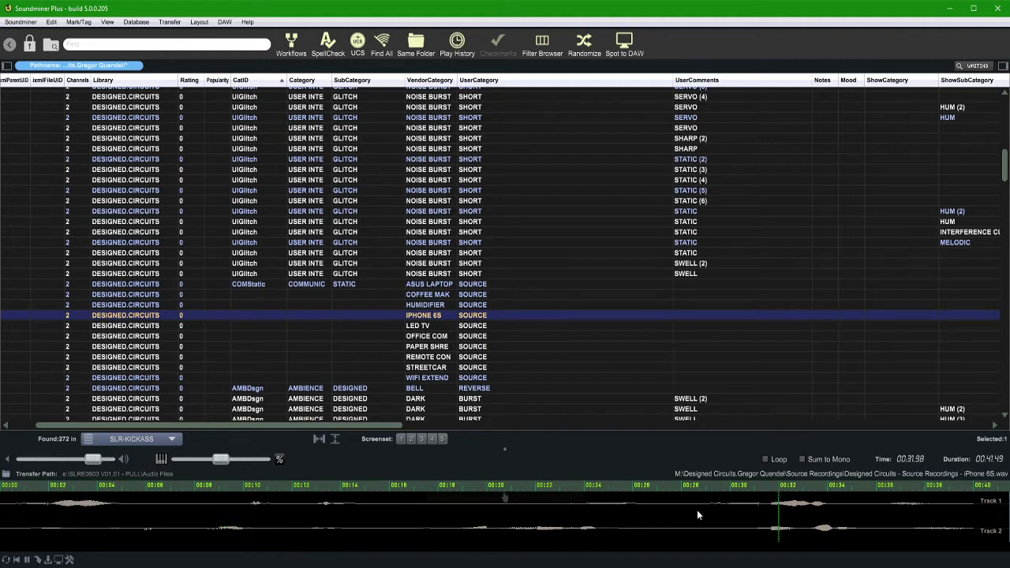
left_click(417, 327)
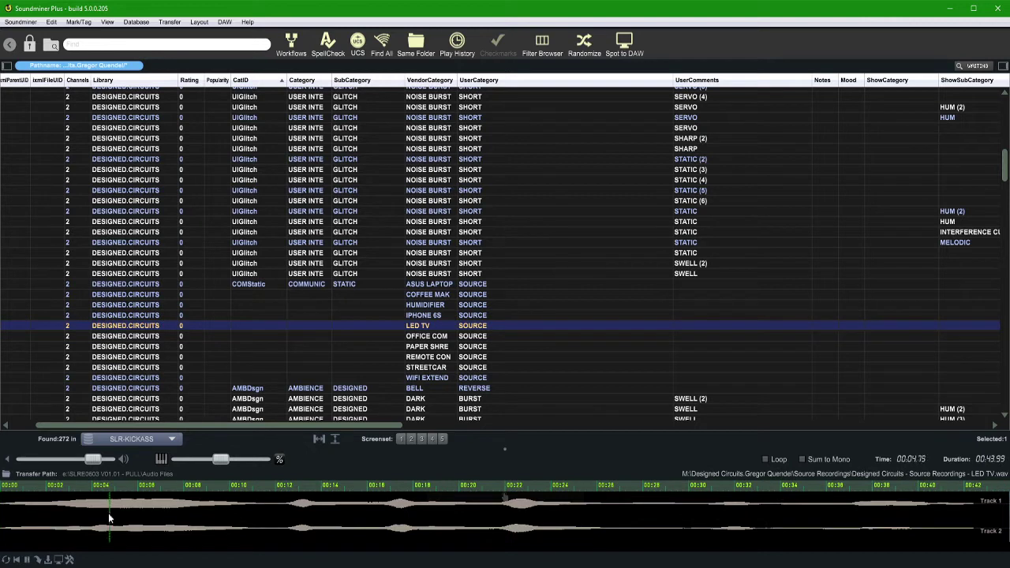
left_click(394, 511)
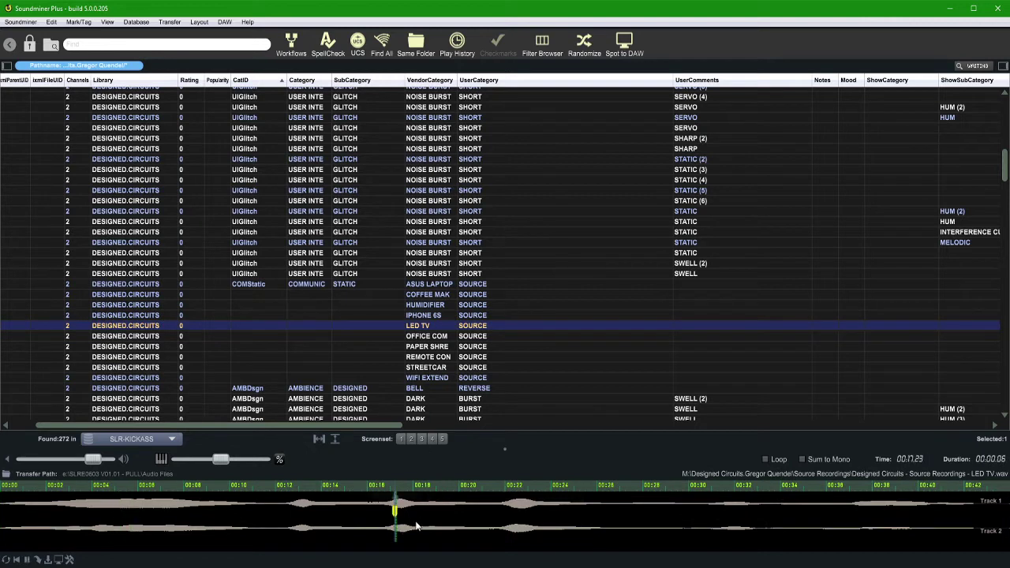
Audition parts of the Office Computer and Paper Shredder source recordings
key("Down")
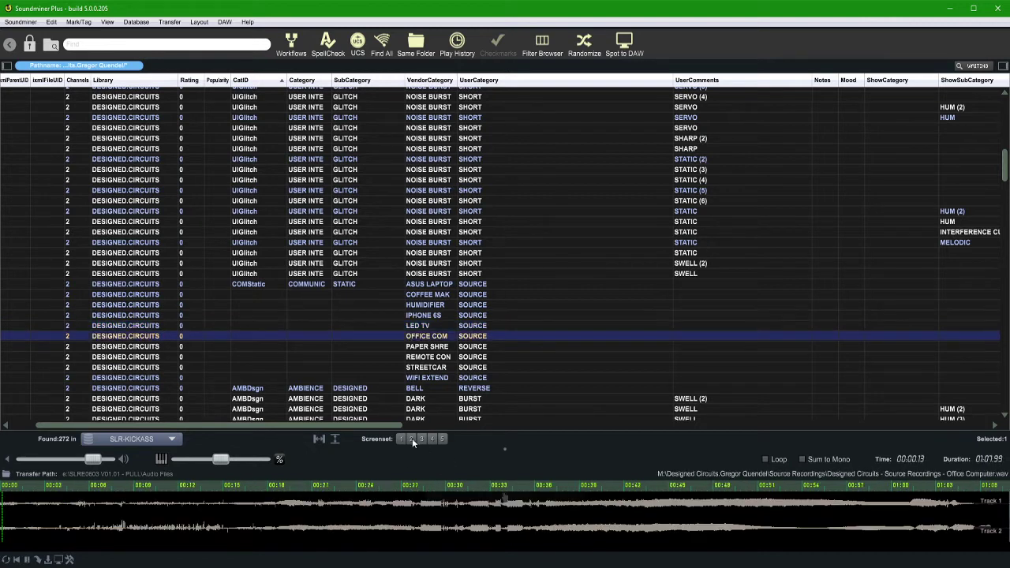
left_click(149, 513)
key("Down")
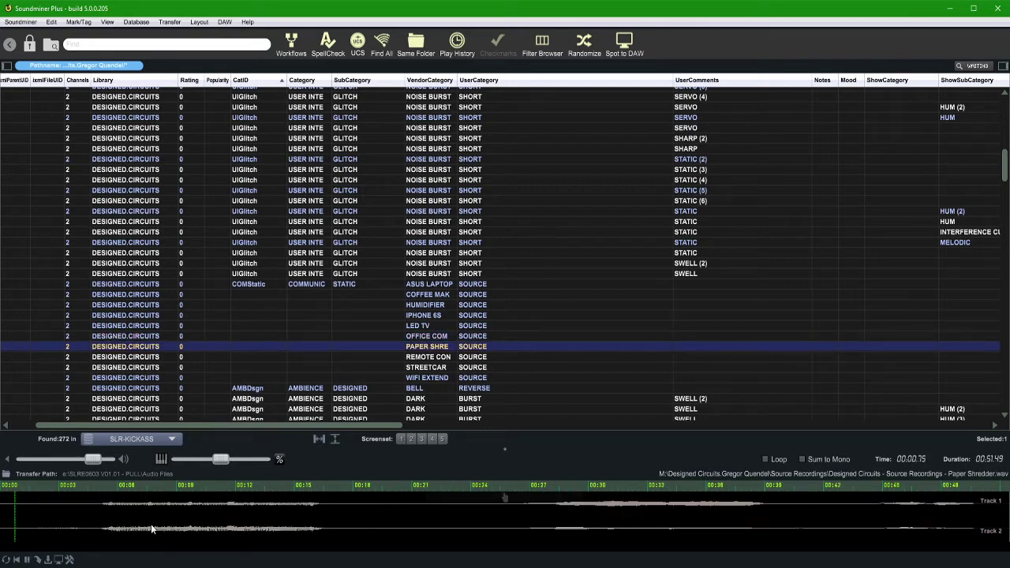
left_click(601, 513)
left_click(646, 512)
Audition the Remote Control, Streetcar Ride and Wifi Extender source recordings, and replay Asus Laptop for comparison
left_click(425, 360)
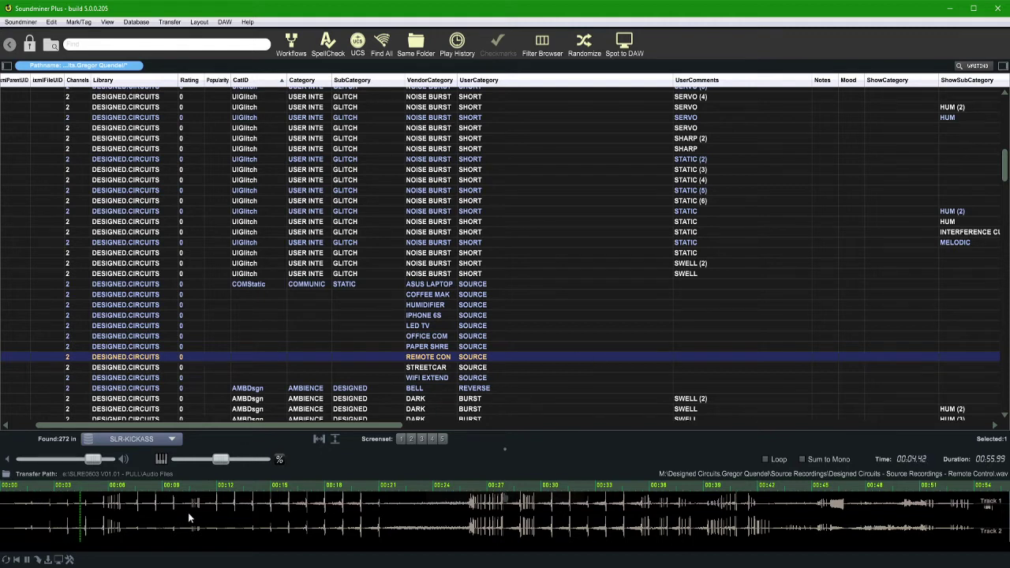
left_click(367, 368)
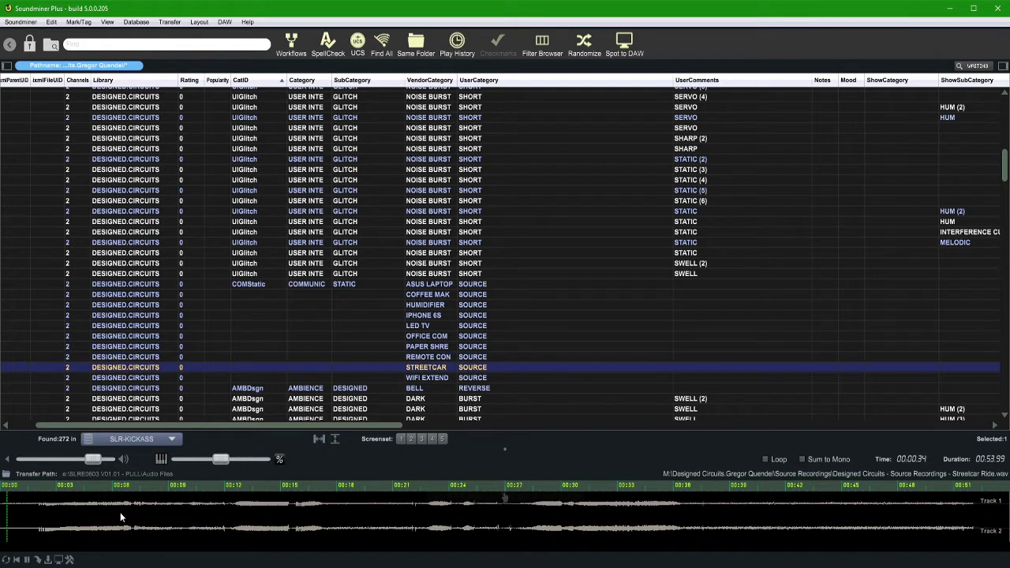
left_click(422, 377)
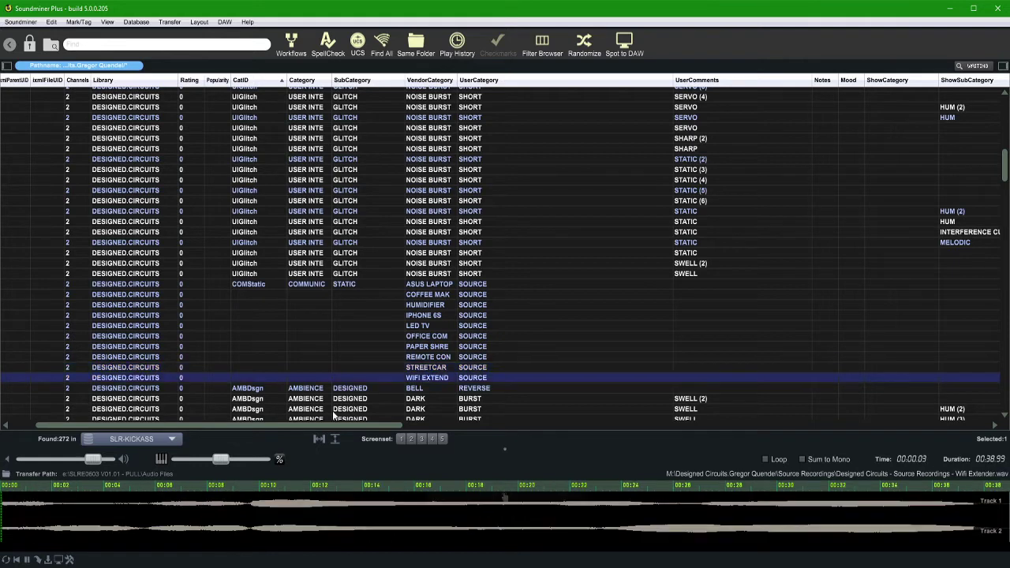
left_click(432, 286)
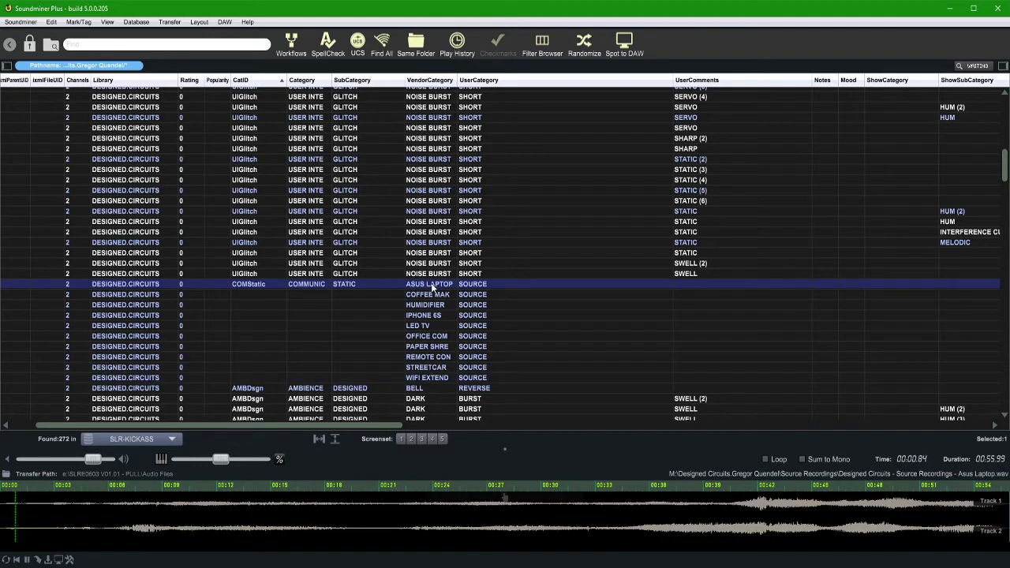
Assign the UCS category COMMUNICATIONS-STATIC to the nine source recordings from Coffee Maker through Wifi Extender
left_click(408, 380)
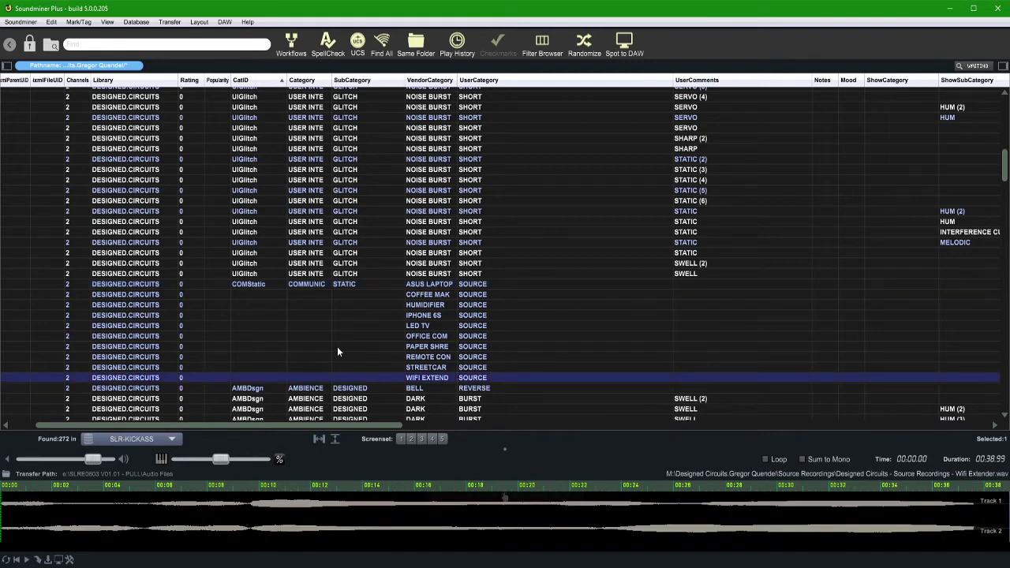
left_click(357, 298, "shift")
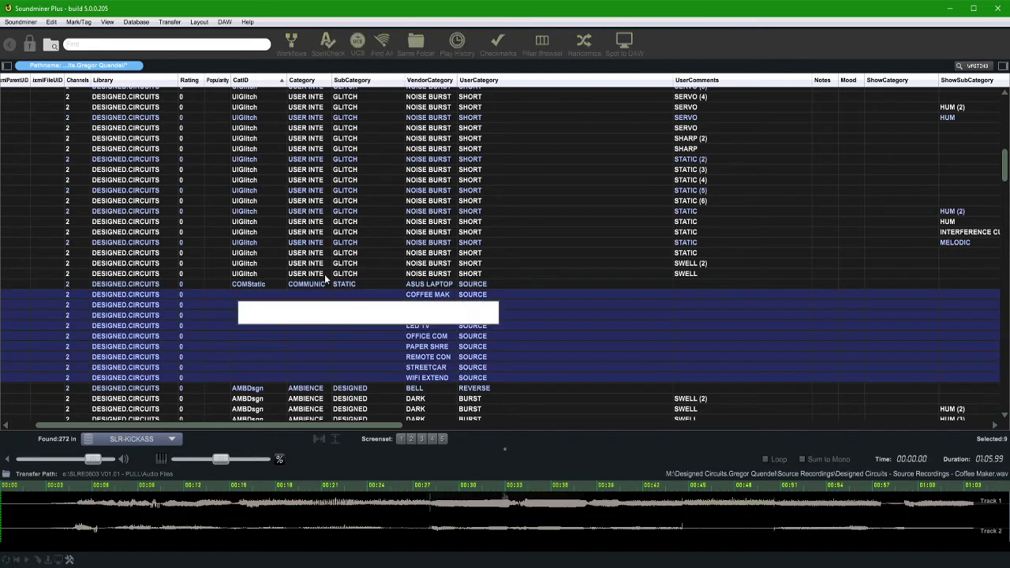
type("CELL")
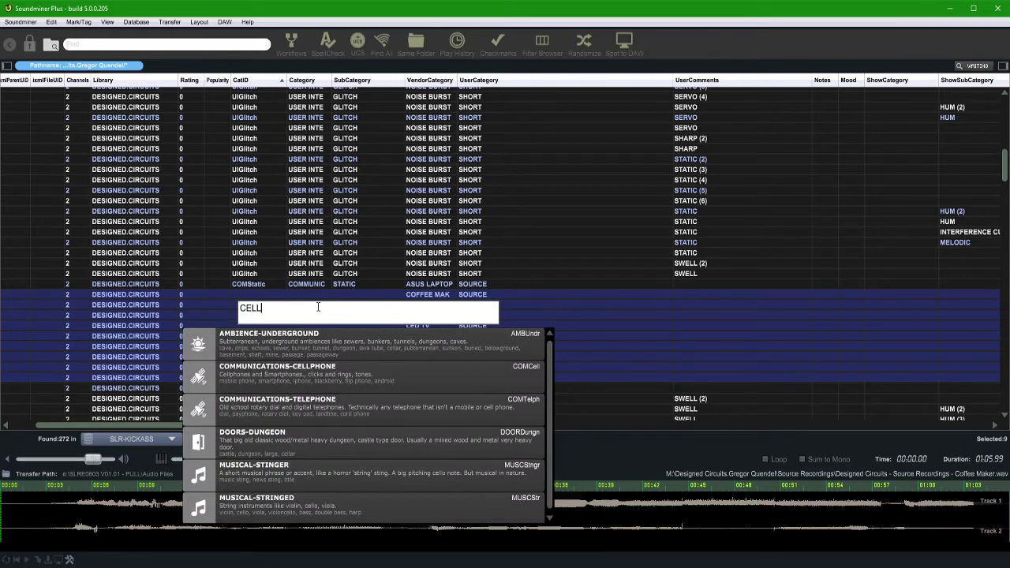
key("BackSpace")
key("BackSpace")
key("BackSpace")
key("BackSpace")
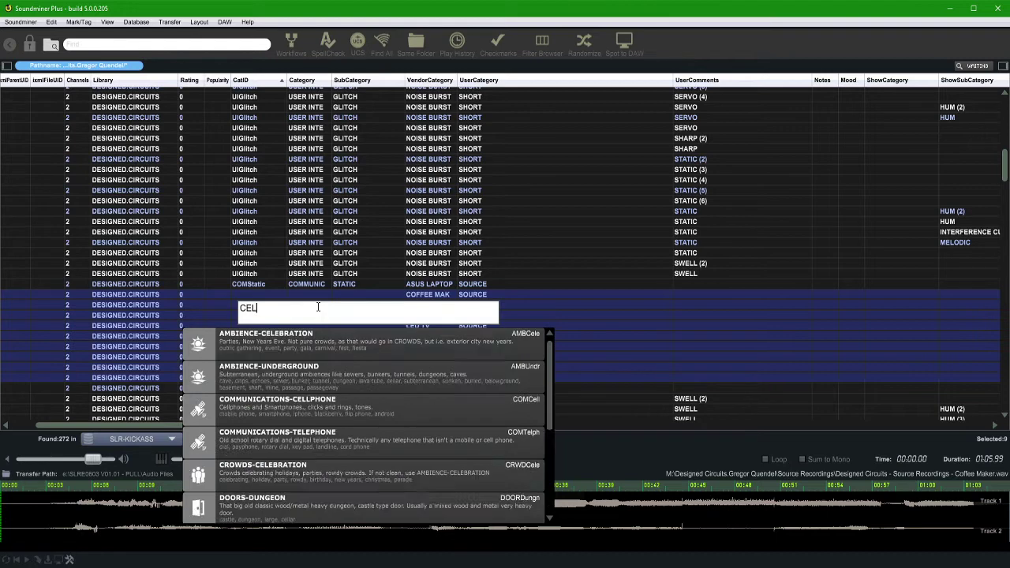
type("STAT")
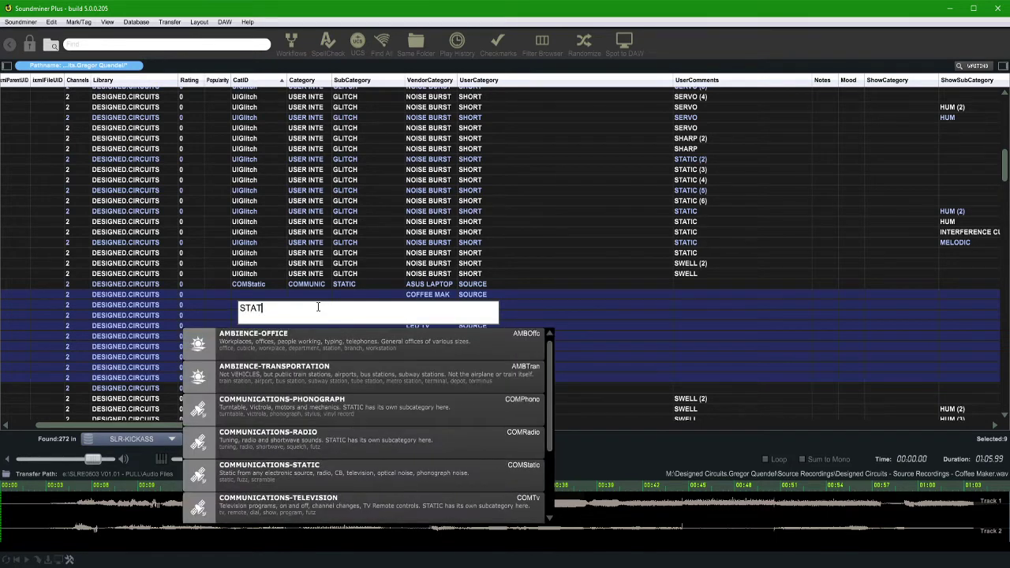
left_click(323, 476)
Review the CatID, Category and SubCategory assignments throughout the DESIGNED.CIRCUITS records for any left uncategorised
scroll(348, 282, "right", 5)
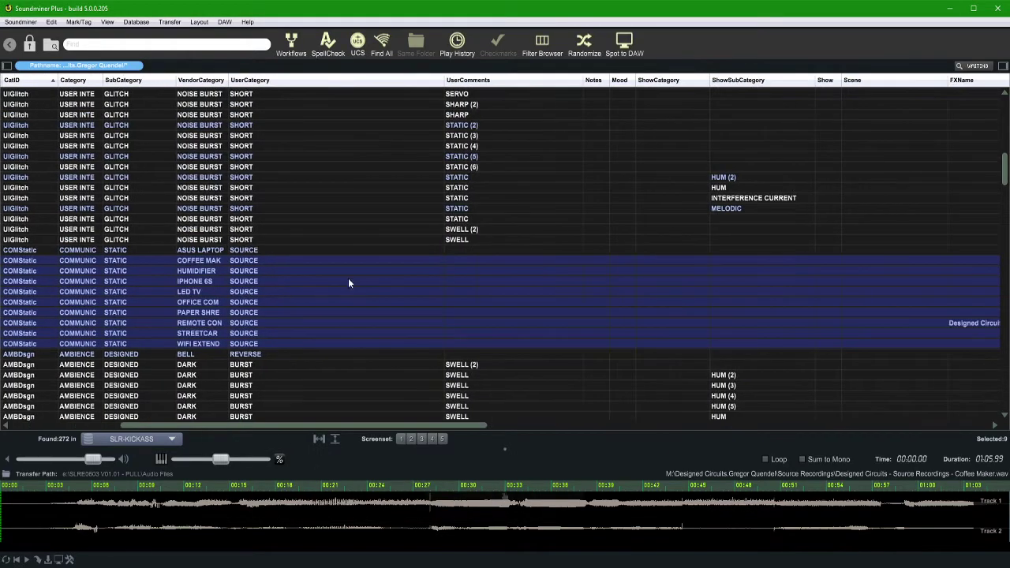
scroll(348, 283, "down", 20)
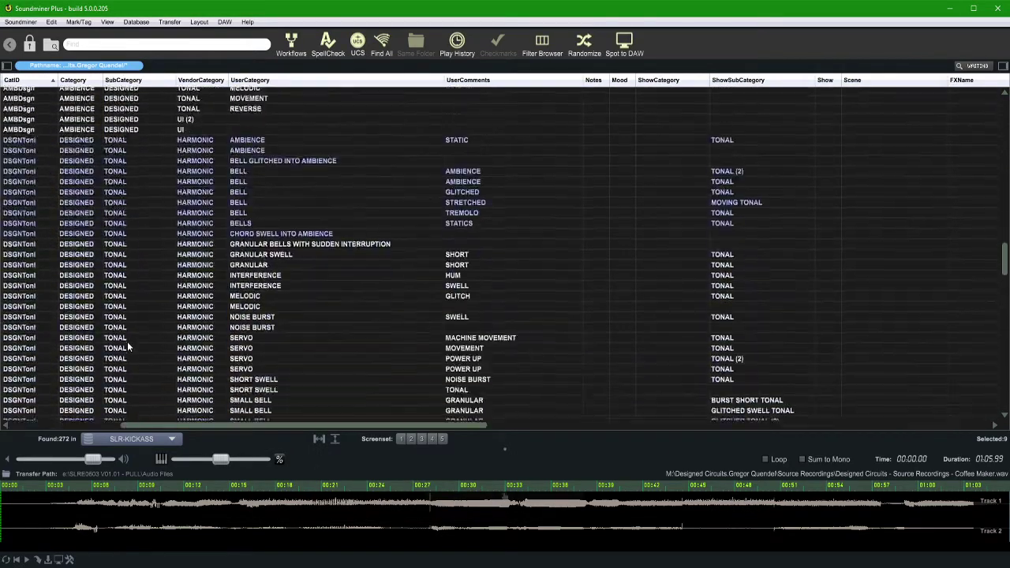
scroll(129, 347, "down", 20)
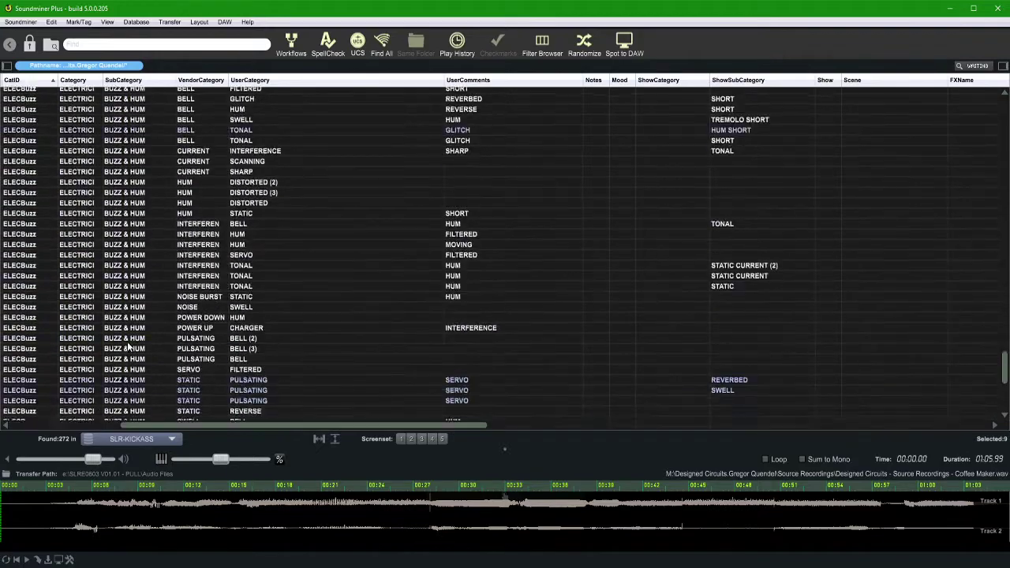
scroll(128, 347, "down", 5)
scroll(139, 232, "left", 5)
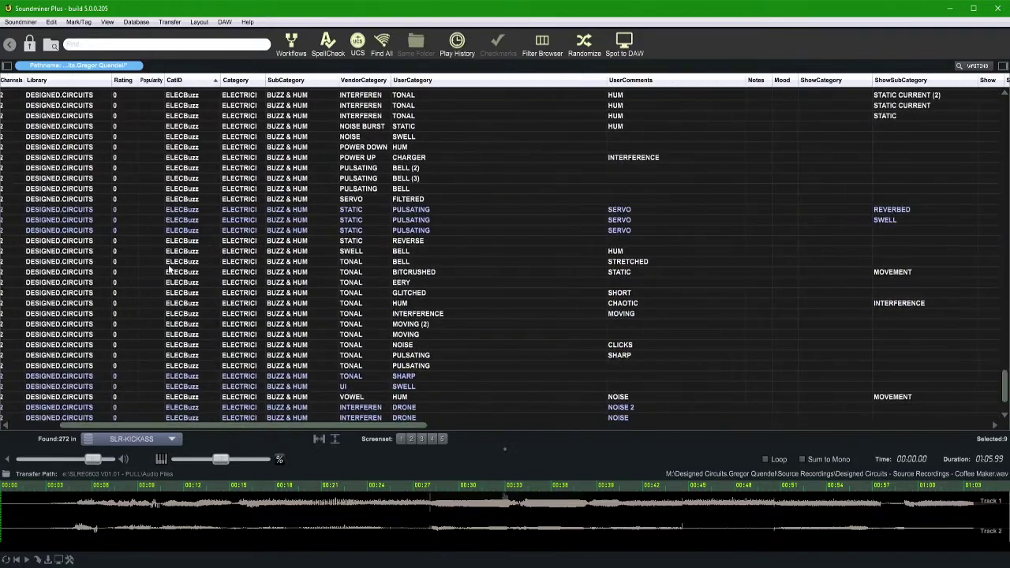
scroll(213, 290, "down", 2)
scroll(211, 293, "up", 15)
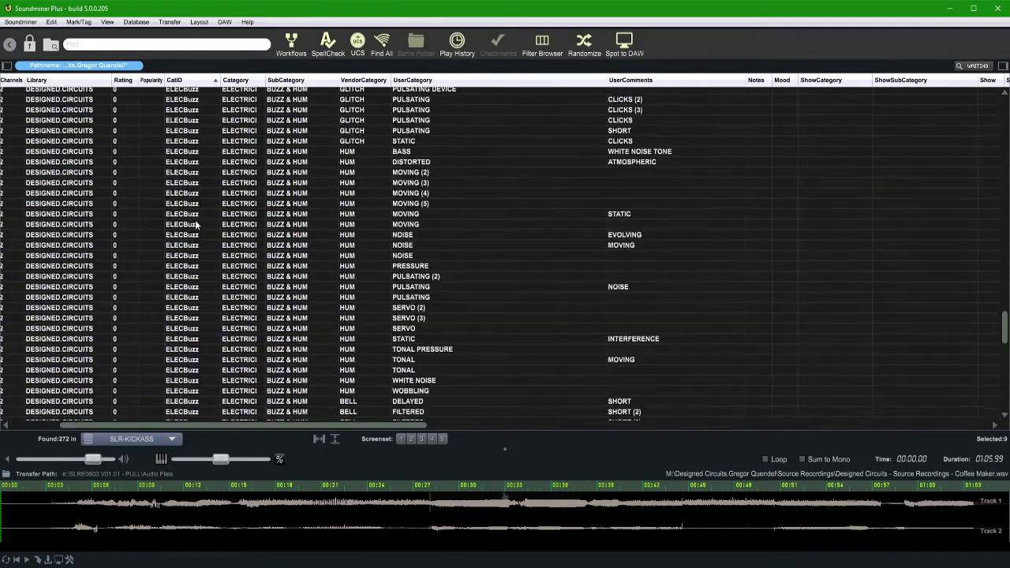
scroll(201, 217, "up", 20)
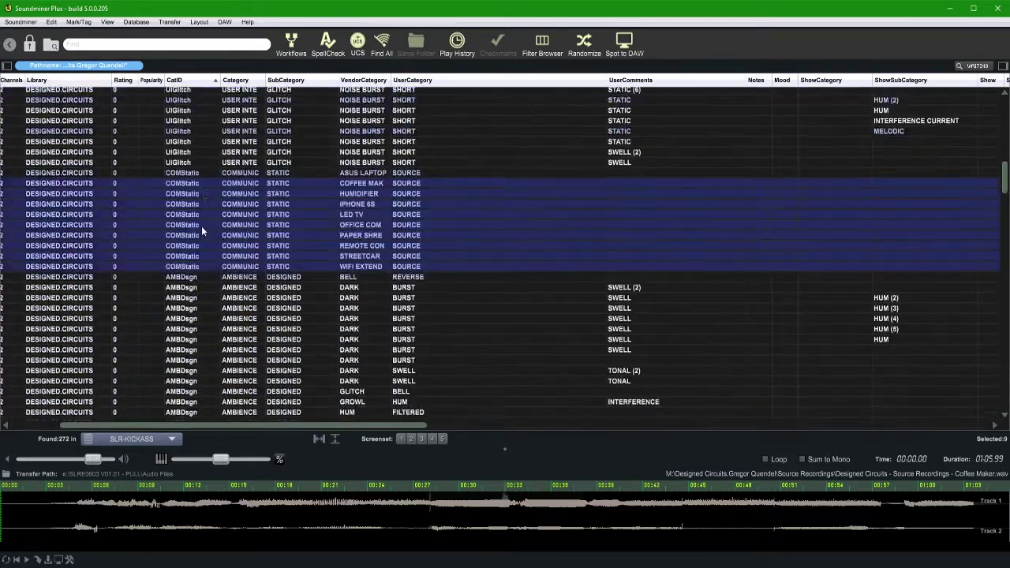
Examine the FXName, Filename, Keywords, Description and Pathname fields across the DESIGNED.CIRCUITS records
scroll(202, 227, "up", 10)
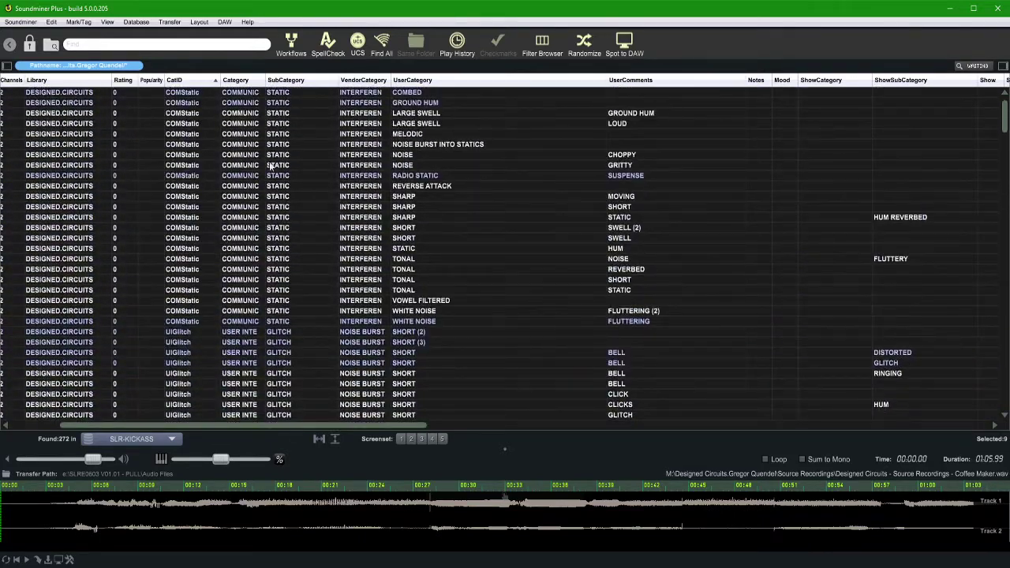
scroll(205, 124, "right", 10)
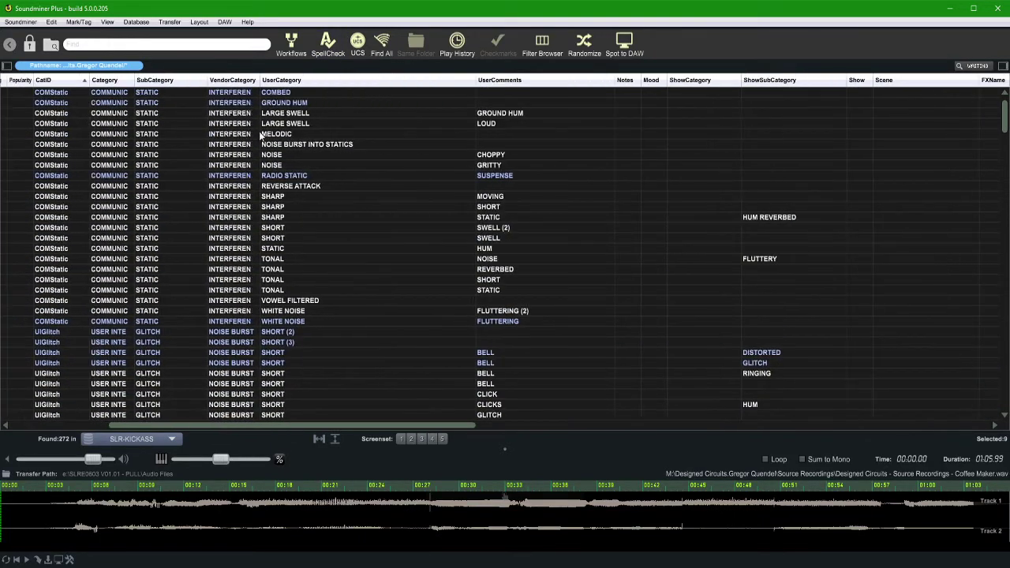
scroll(575, 197, "right", 10)
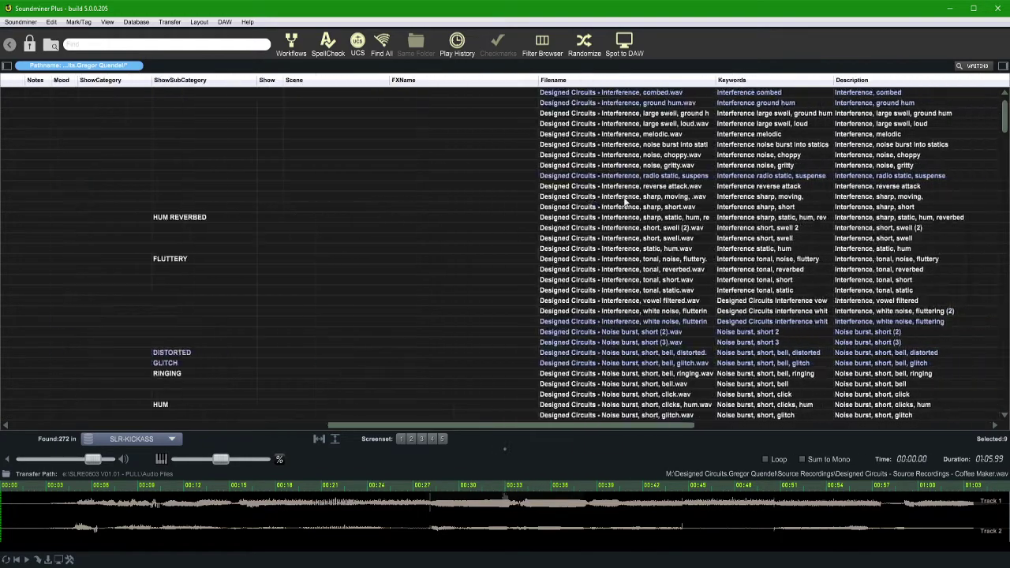
scroll(477, 184, "right", 10)
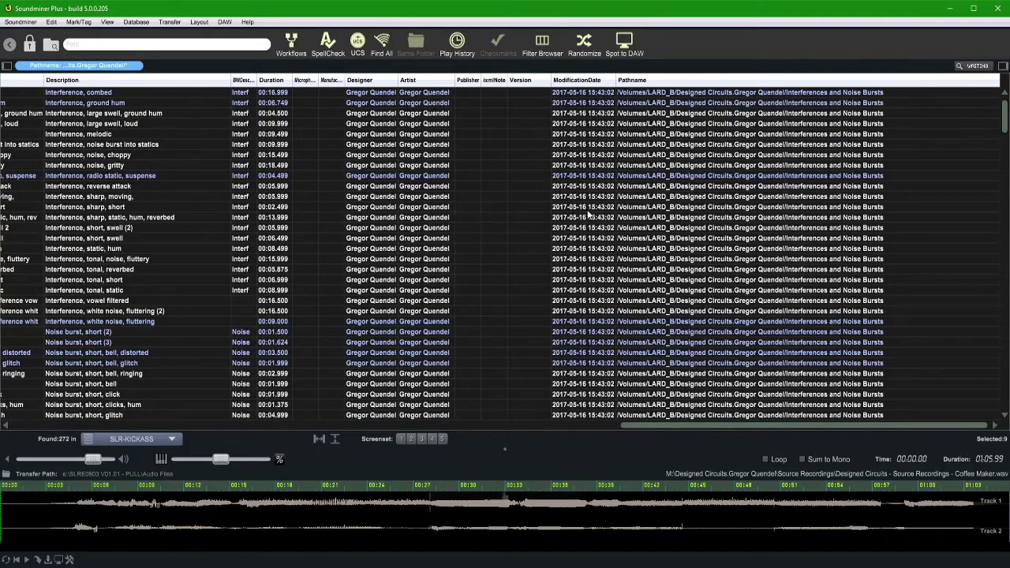
scroll(596, 209, "left", 5)
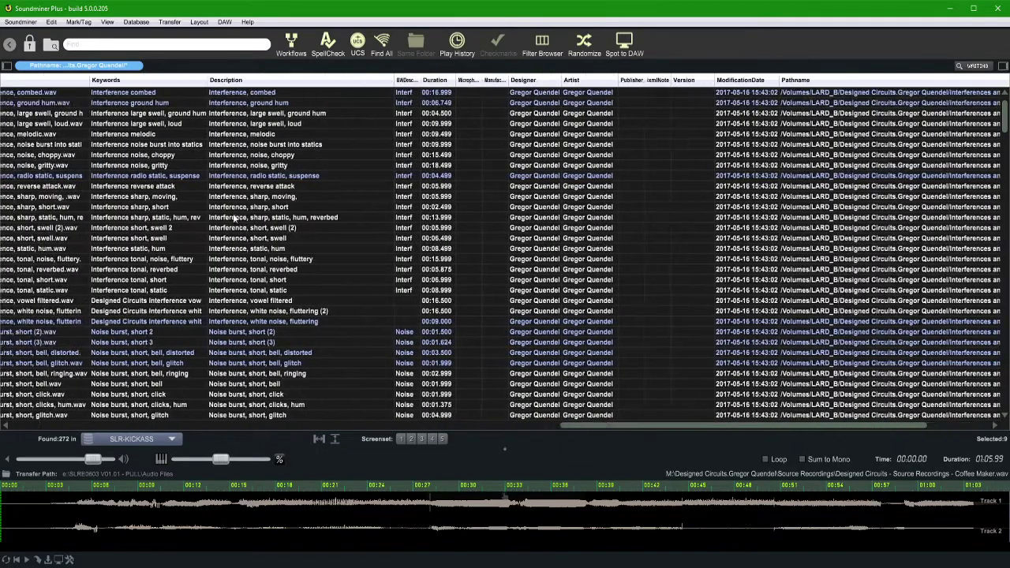
scroll(226, 202, "left", 10)
scroll(520, 134, "down", 10)
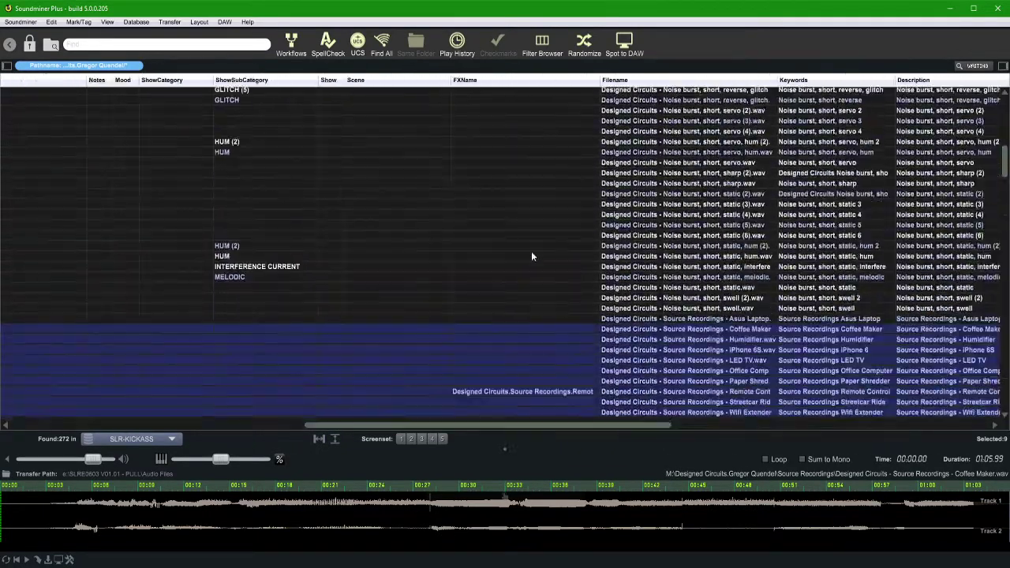
scroll(531, 256, "down", 5)
Open the workflow for the Office Computer source recording and bypass its last Find & Replace action on FXName
left_click(511, 199)
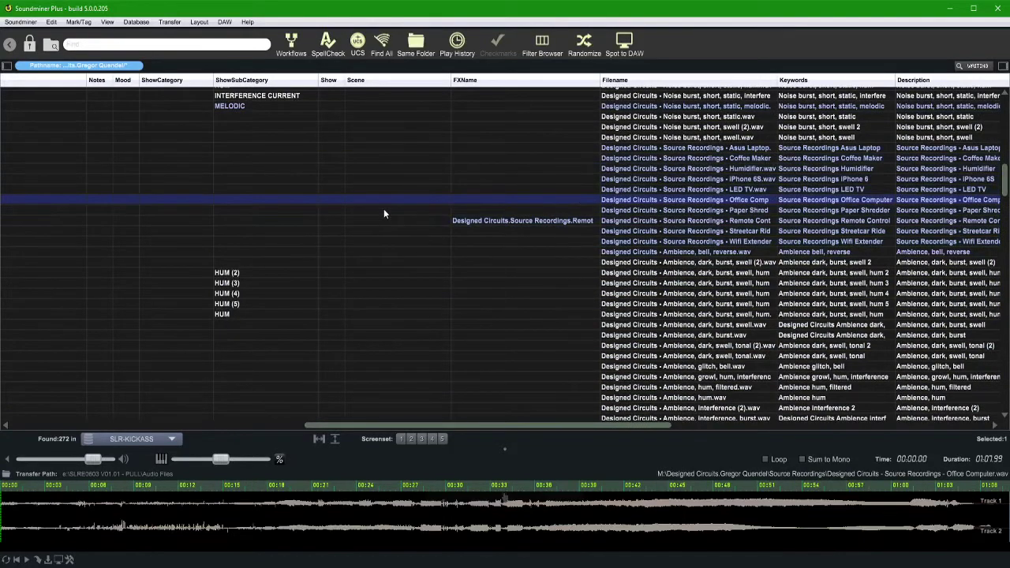
key("ctrl+shift+w")
left_click_drag(822, 166, 796, 250)
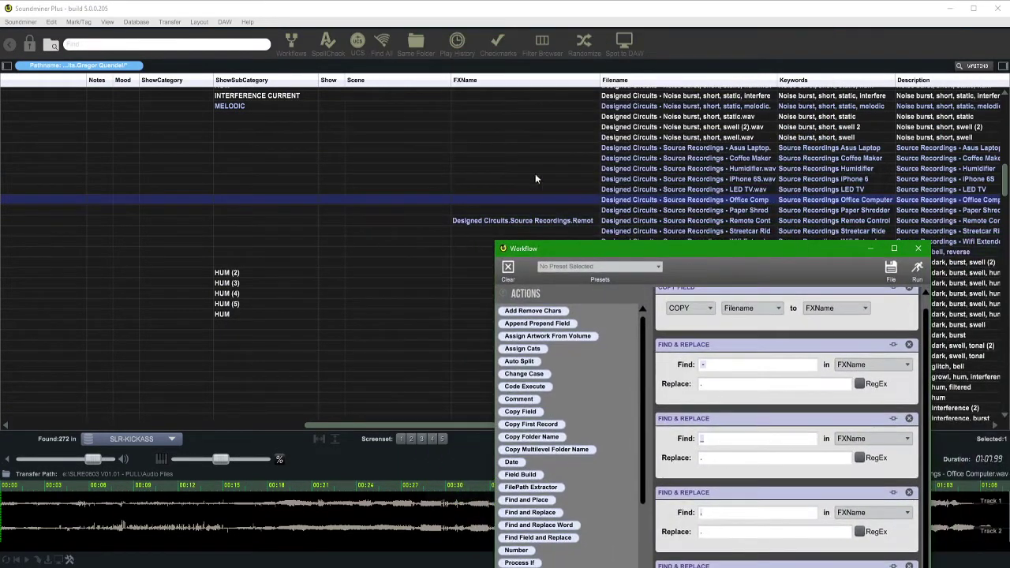
left_click(709, 535)
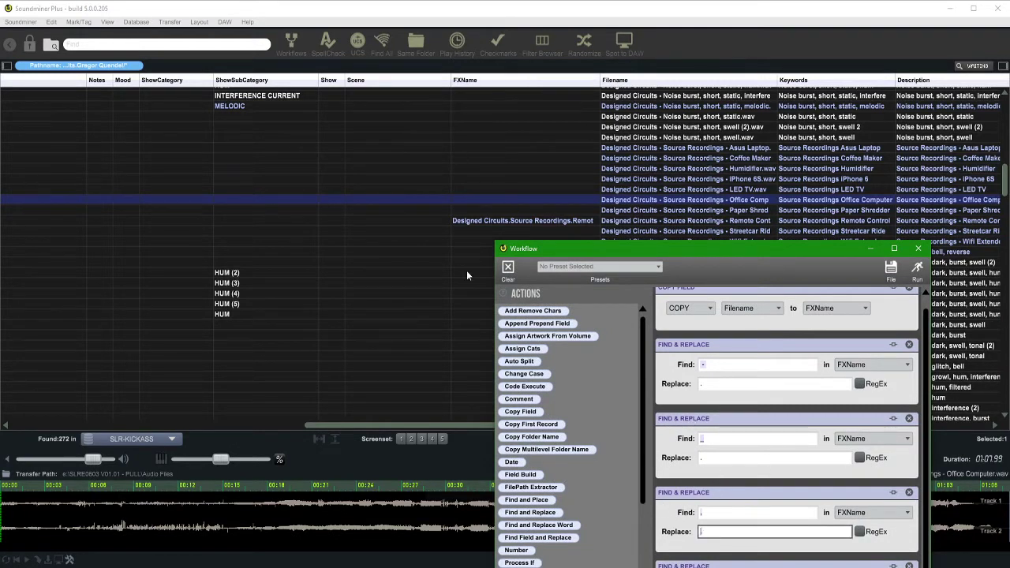
left_click_drag(747, 254, 665, 98)
left_click(631, 428)
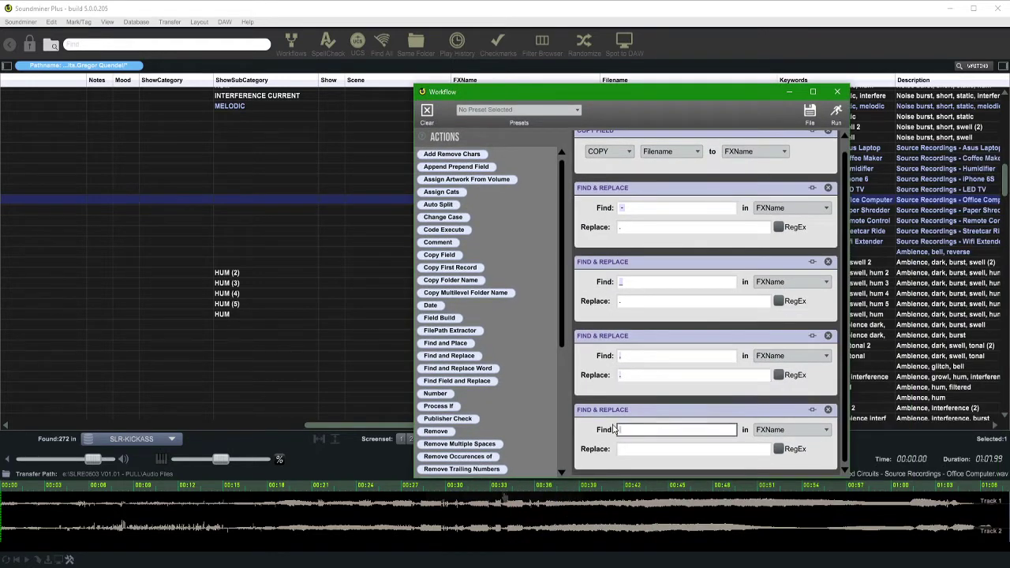
left_click(812, 410)
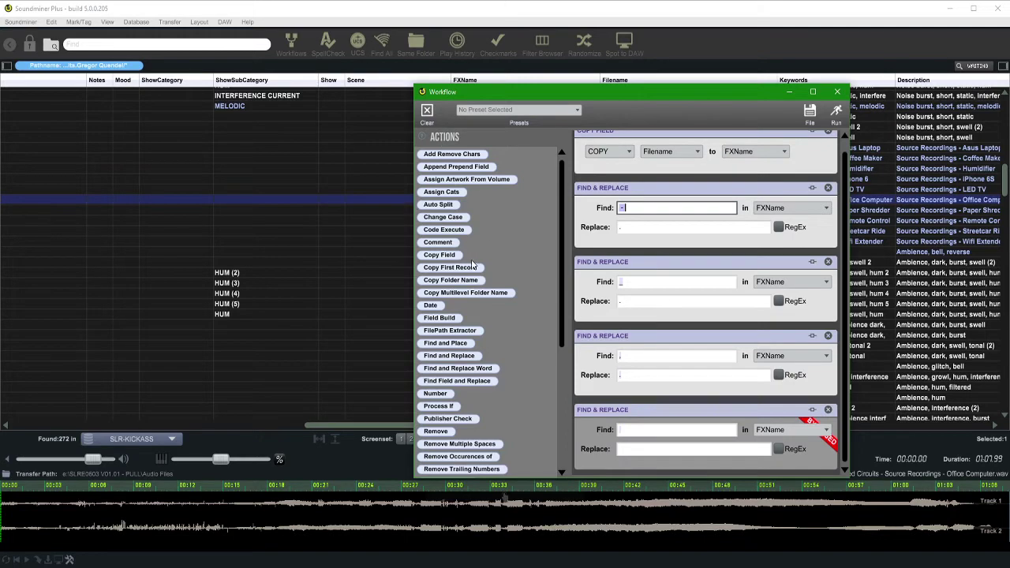
left_click_drag(546, 89, 558, 224)
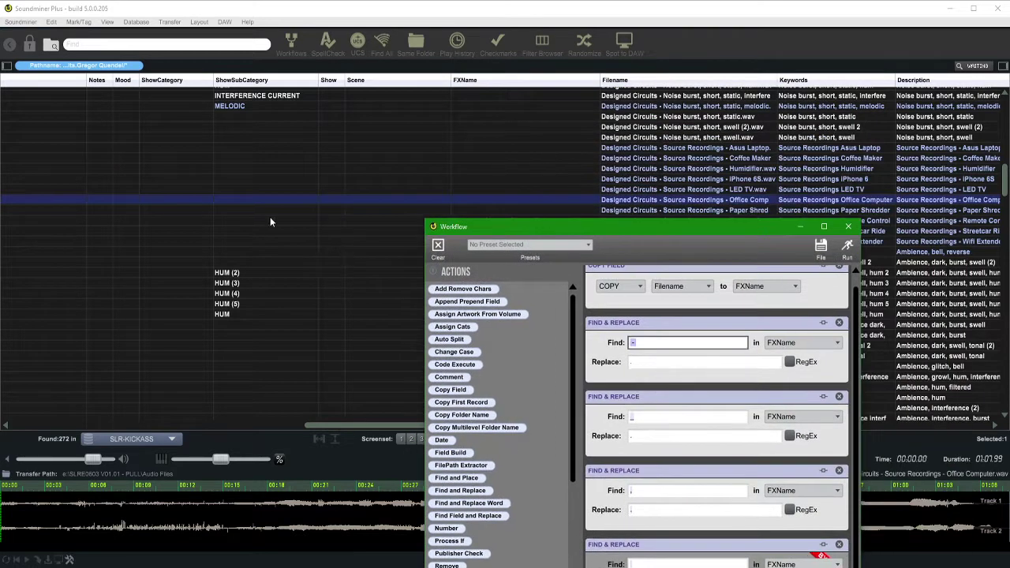
Compare the category, VendorCategory and UserCategory fields of the source recordings with the FXName replacements in the workflow
scroll(253, 217, "left", 5)
scroll(256, 221, "left", 4)
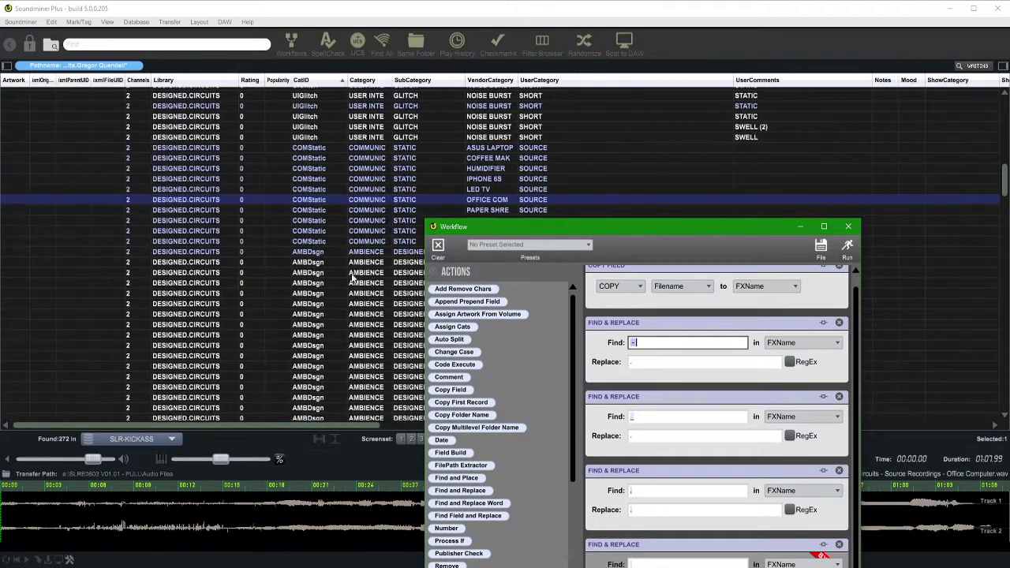
scroll(332, 203, "right", 4)
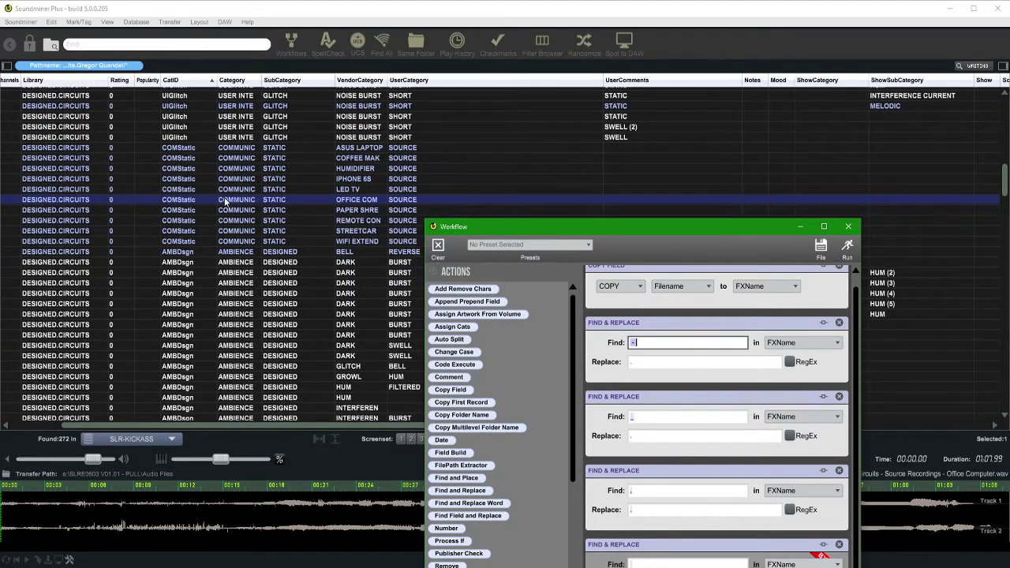
scroll(114, 210, "right", 2)
scroll(118, 202, "right", 3)
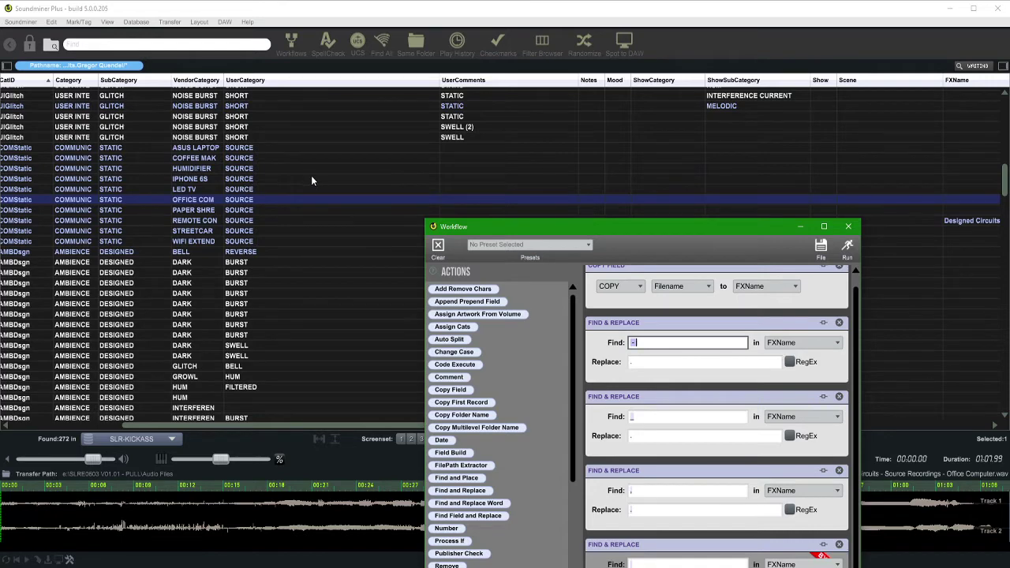
scroll(311, 180, "right", 5)
Close the workflow and widen the FXName column to fit the full name of the Remote Control recording
left_click(848, 226)
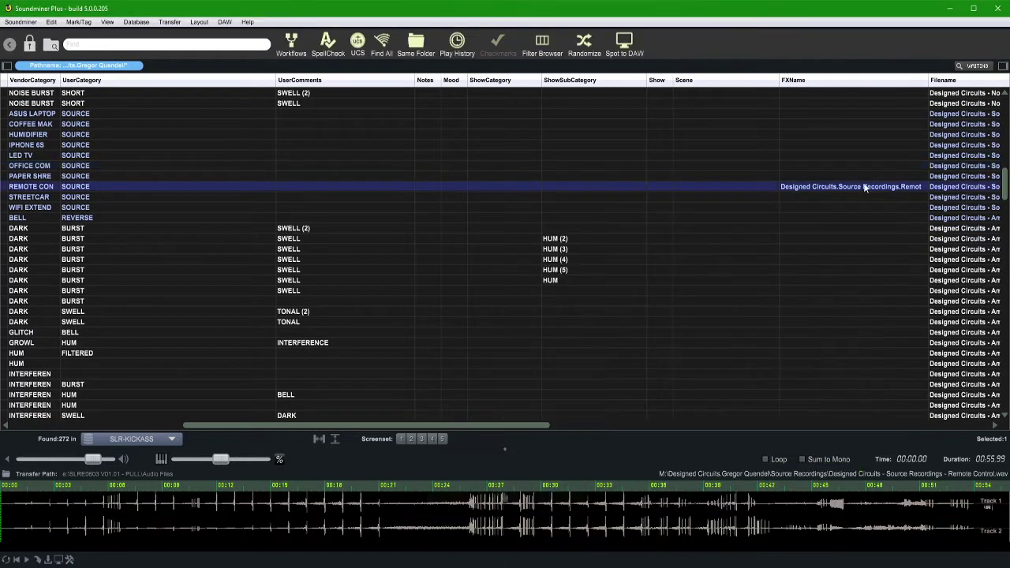
scroll(139, 185, "left", 3)
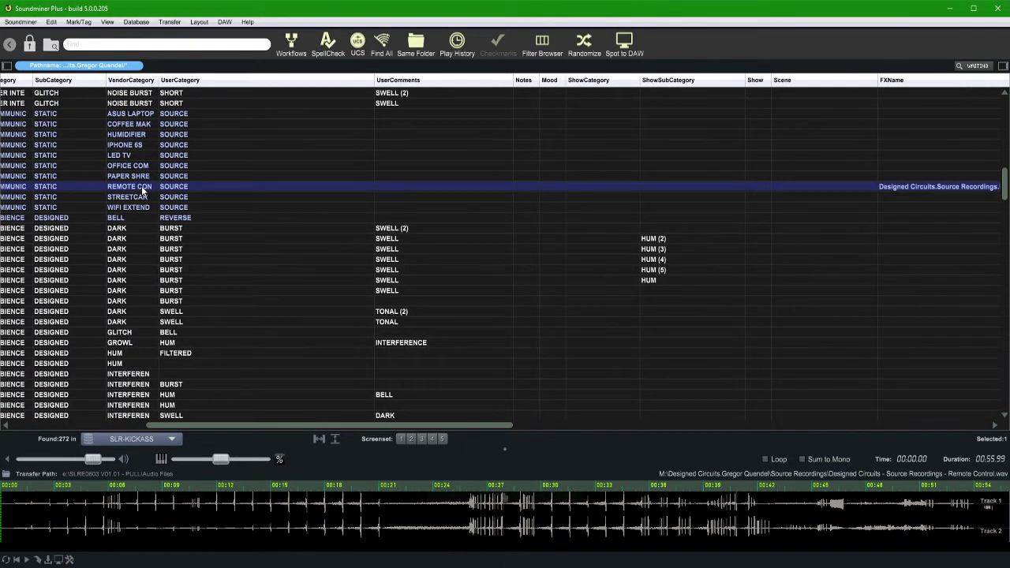
scroll(481, 193, "right", 6)
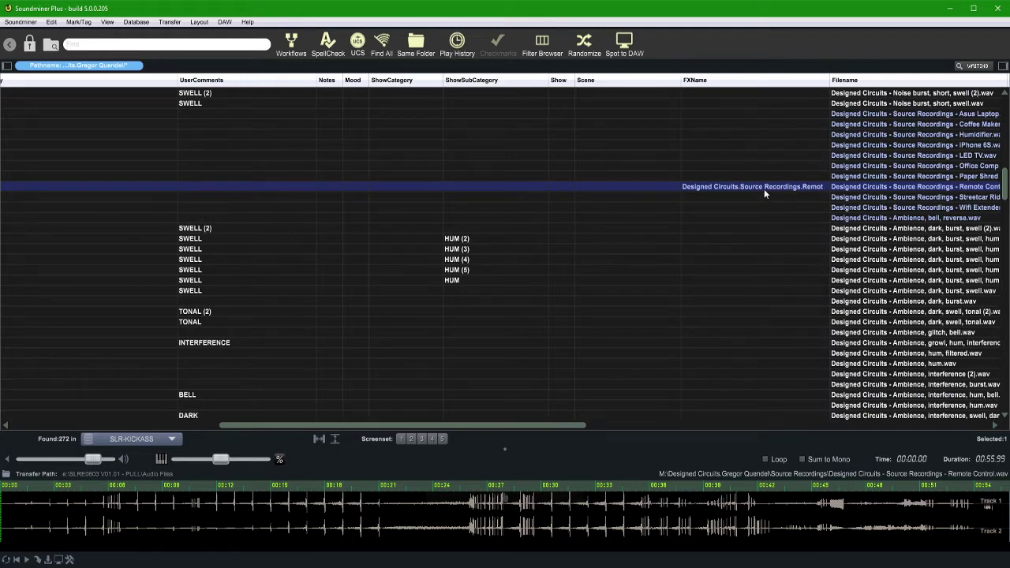
scroll(806, 164, "right", 3)
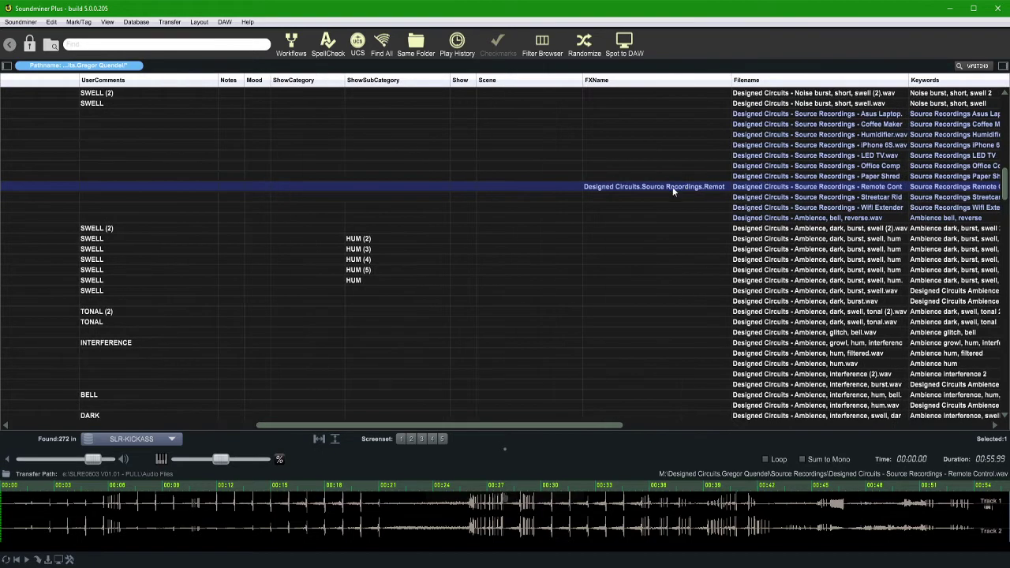
double_click(730, 80)
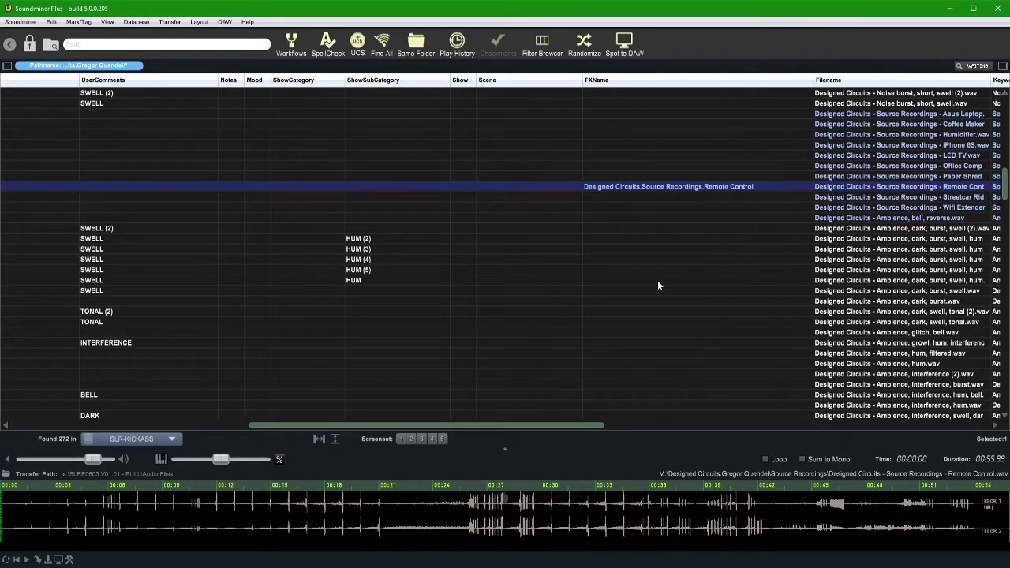
Reopen the workflow and add a Find Field and Replace action just before the bypassed Find & Replace action
key("ctrl+w")
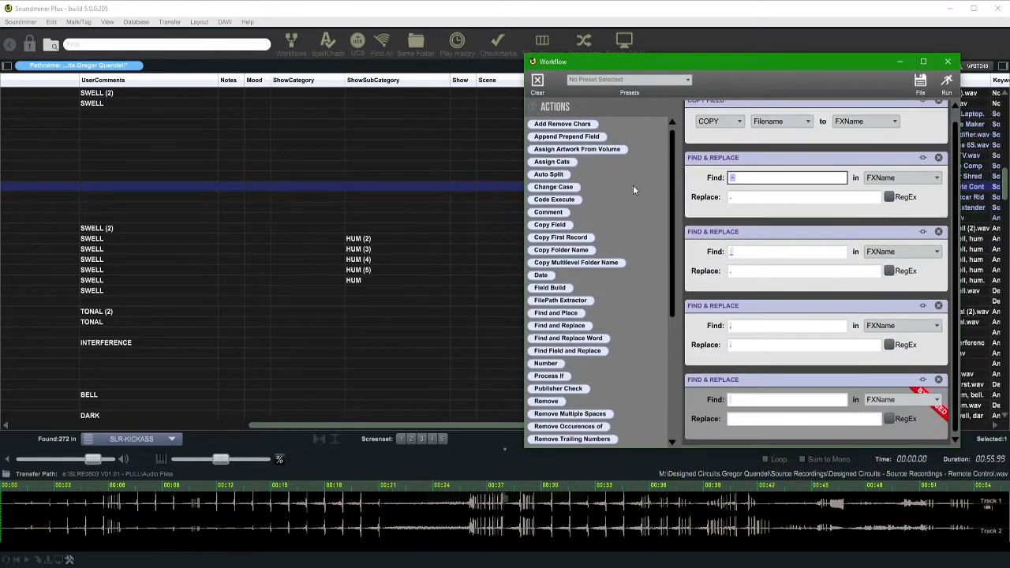
scroll(584, 237, "down", 4)
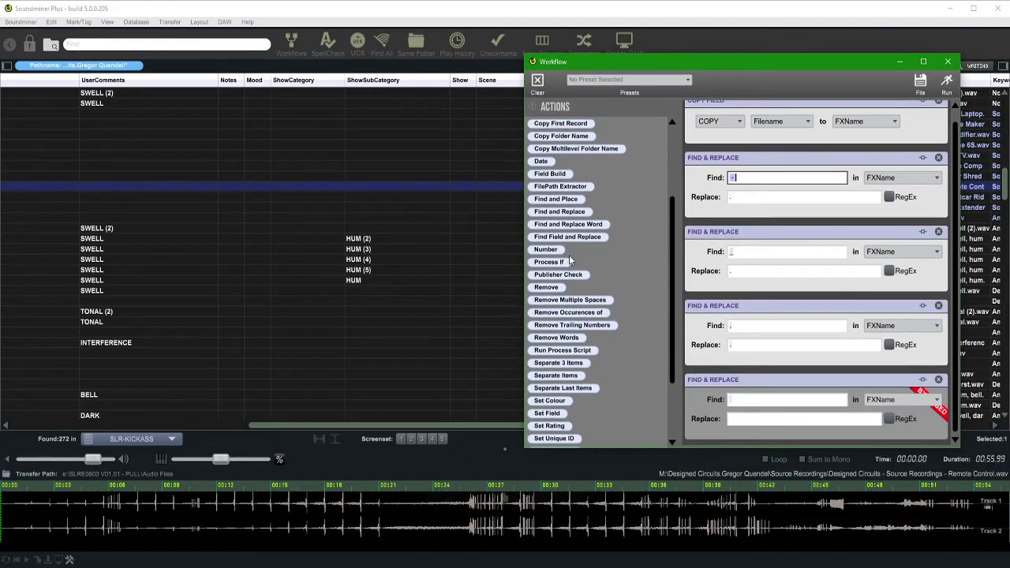
scroll(569, 261, "up", 4)
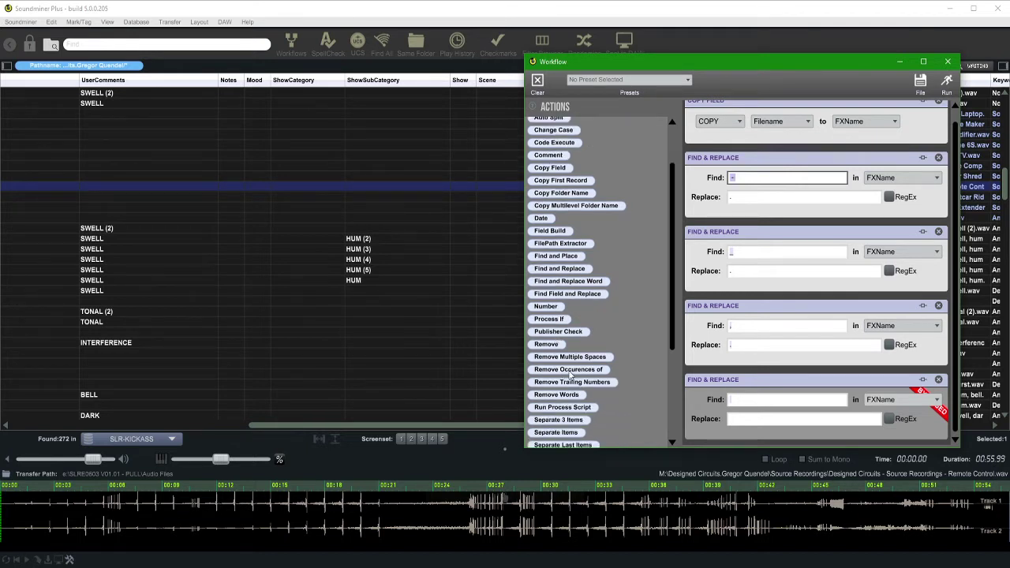
scroll(571, 375, "down", 2)
scroll(563, 391, "down", 2)
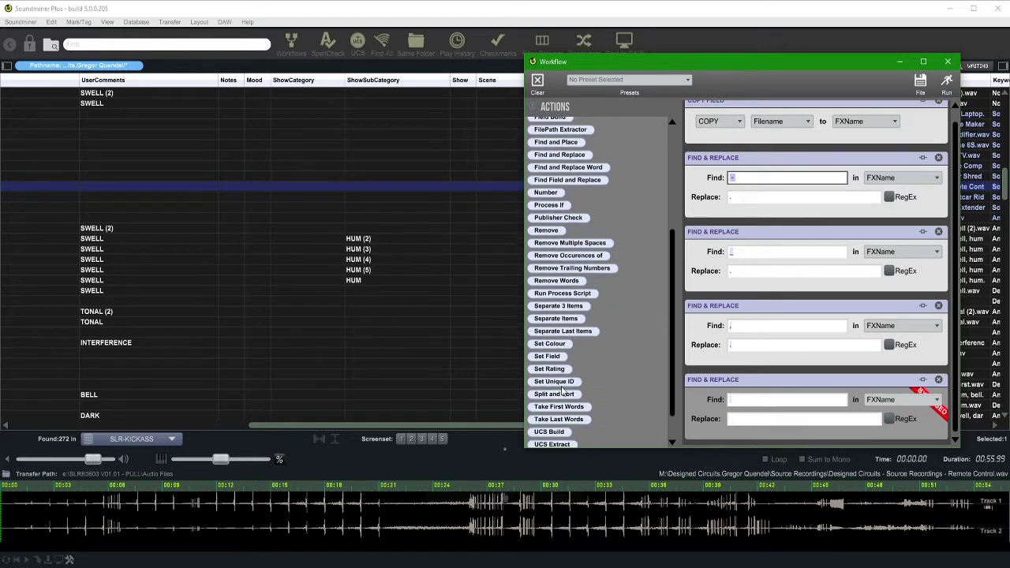
scroll(562, 391, "down", 1)
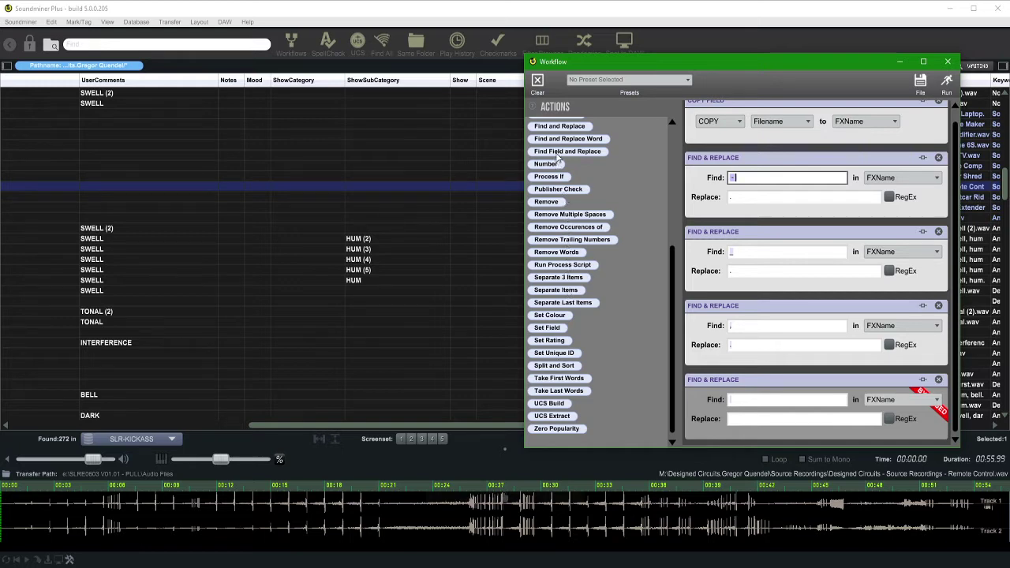
scroll(560, 151, "up", 3)
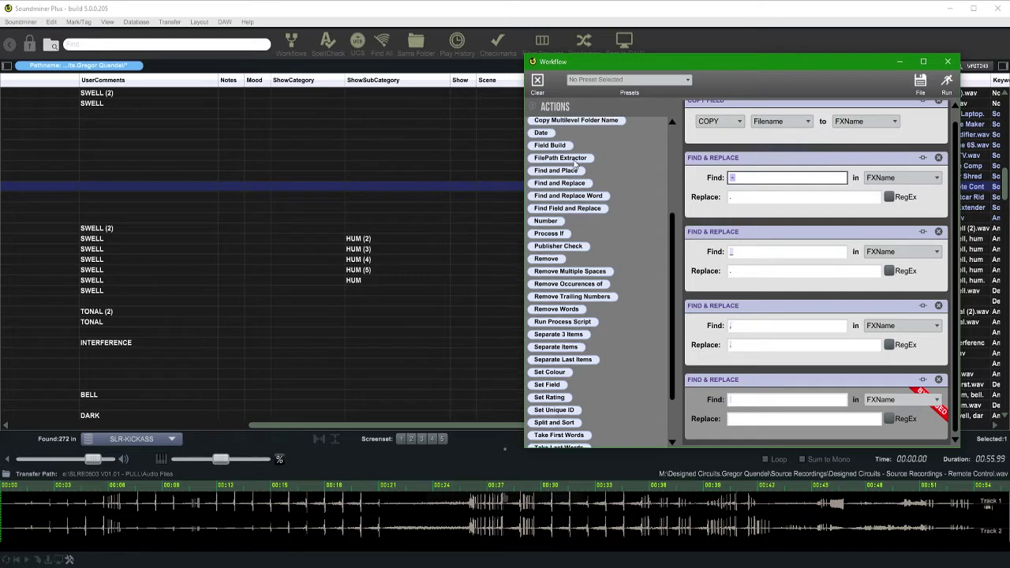
scroll(578, 172, "up", 2)
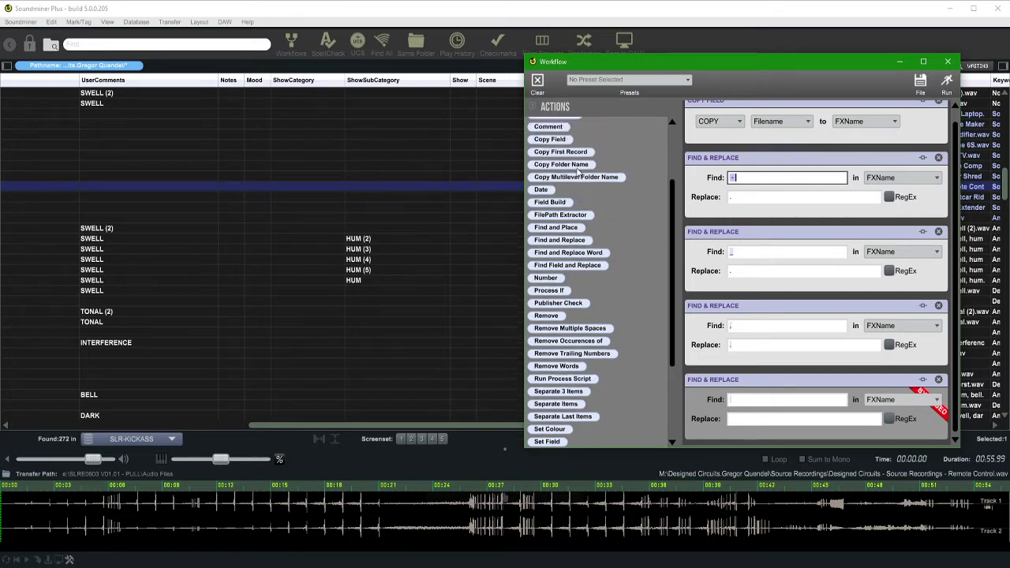
scroll(579, 172, "up", 1)
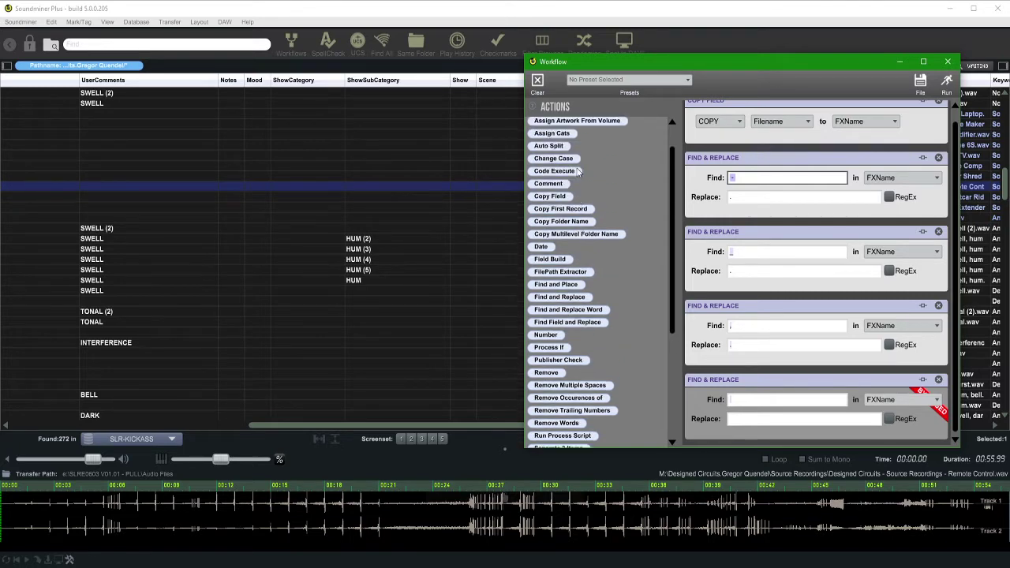
scroll(578, 172, "up", 1)
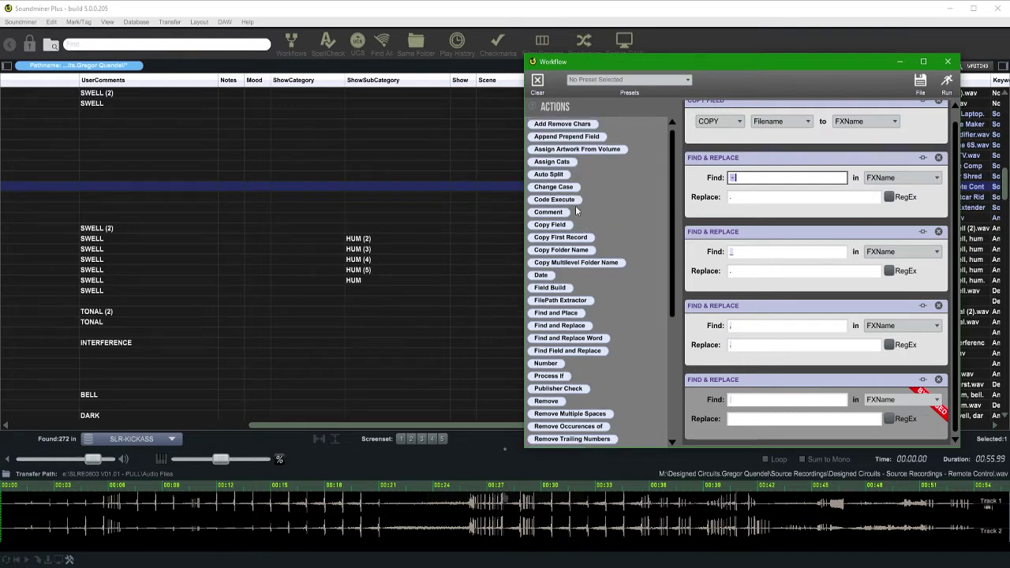
left_click(566, 354)
left_click_drag(566, 354, 709, 374)
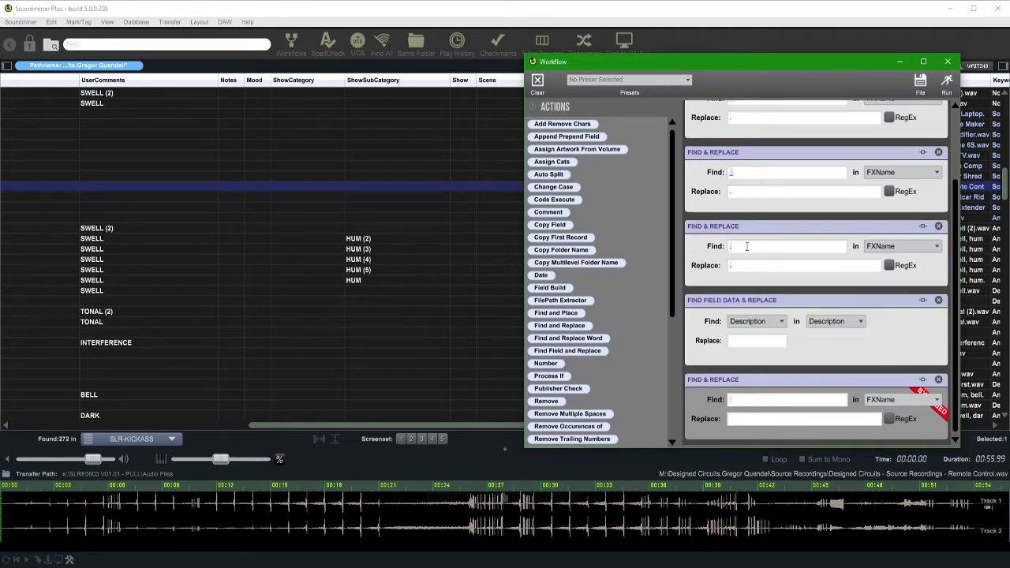
Set the new Find Field and Replace action to find Category in FXName with an empty replacement
scroll(330, 282, "left", 3)
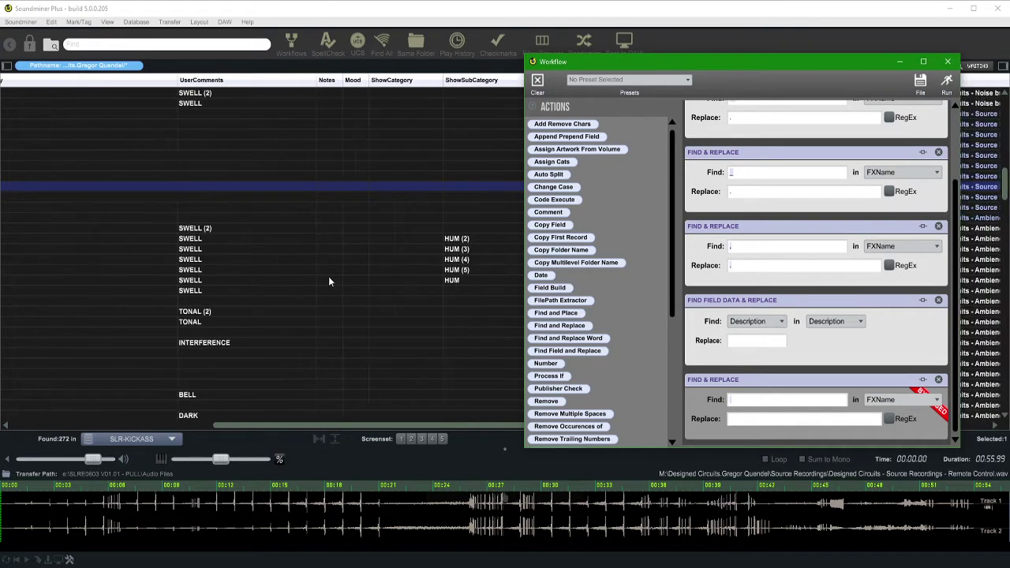
scroll(330, 281, "left", 3)
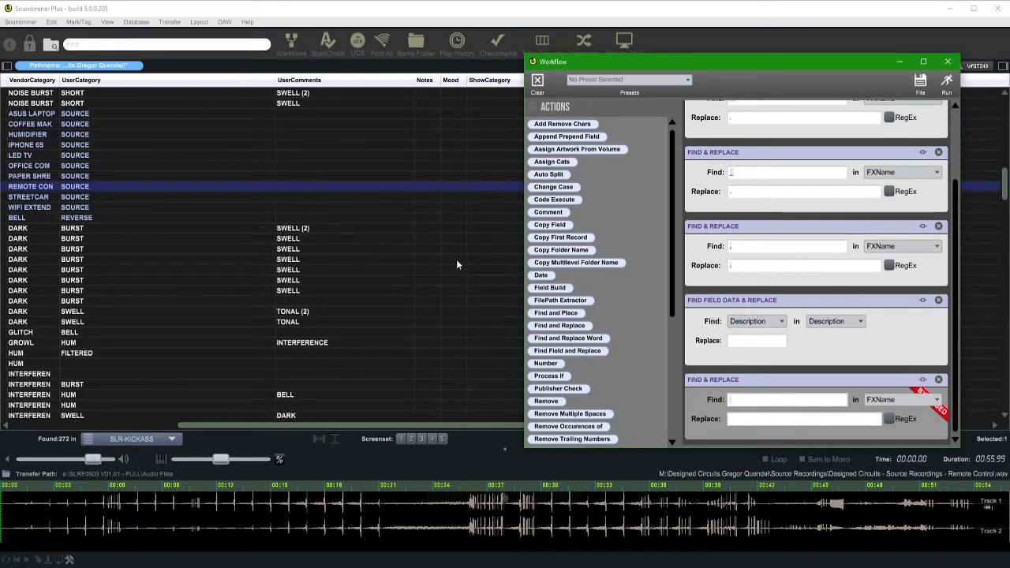
scroll(163, 188, "left", 3)
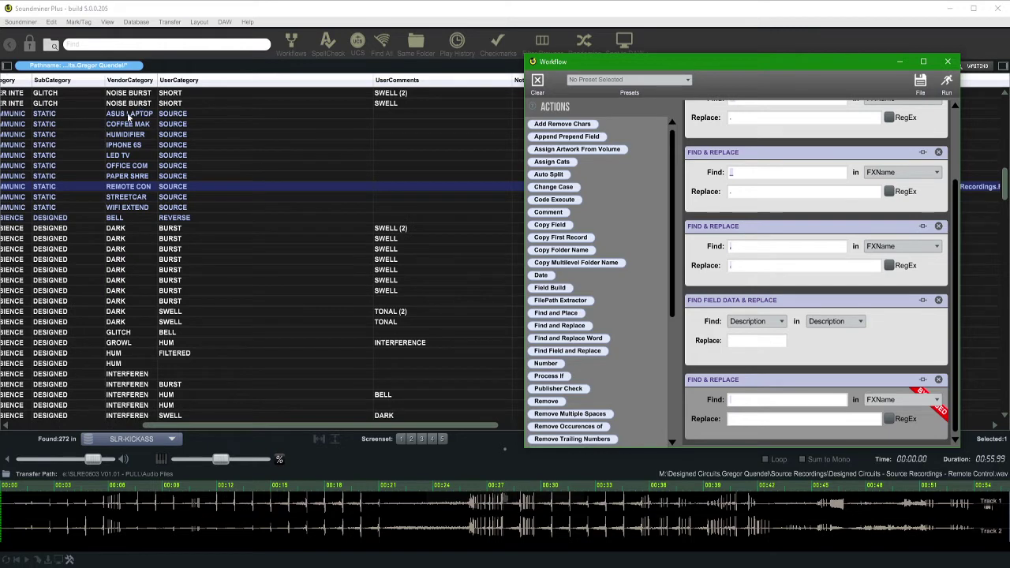
scroll(128, 117, "left", 2)
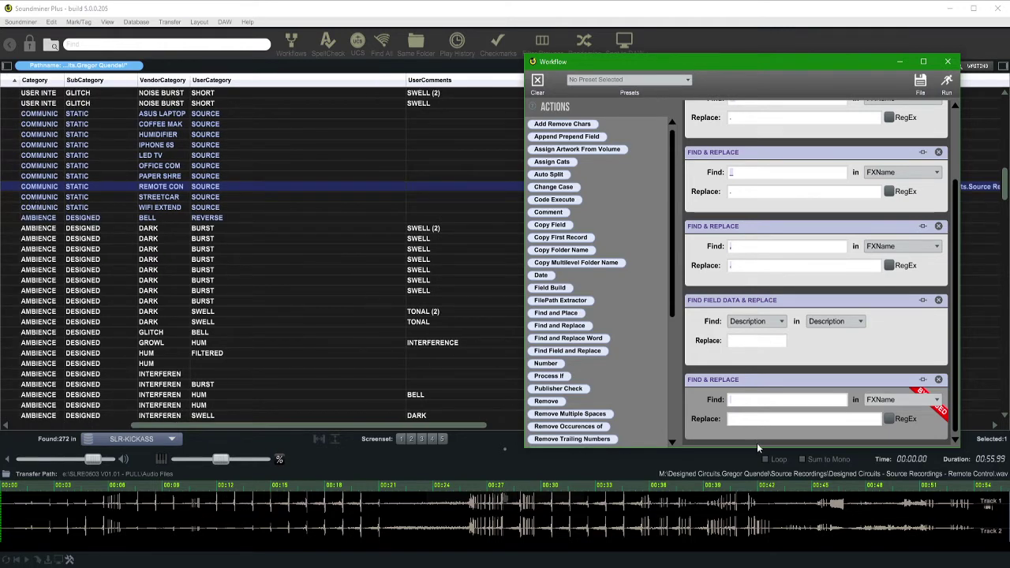
left_click(754, 322)
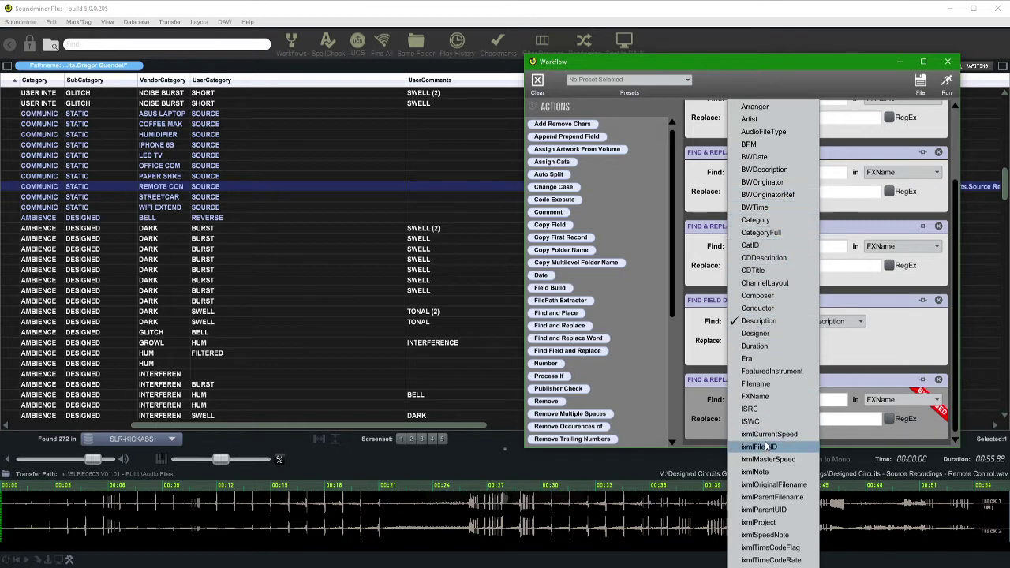
left_click(757, 136)
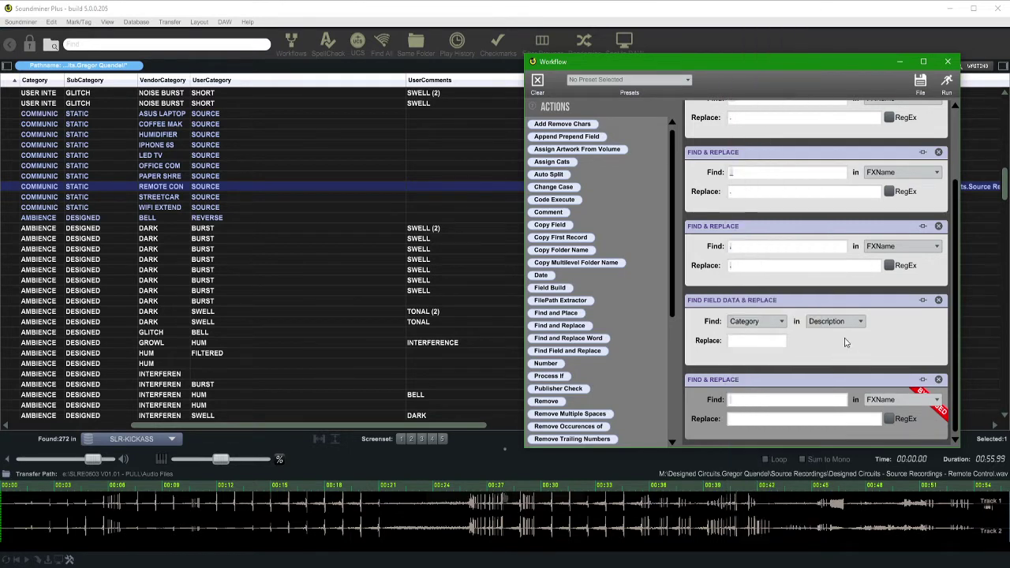
left_click(828, 321)
left_click(842, 400)
left_click(760, 340)
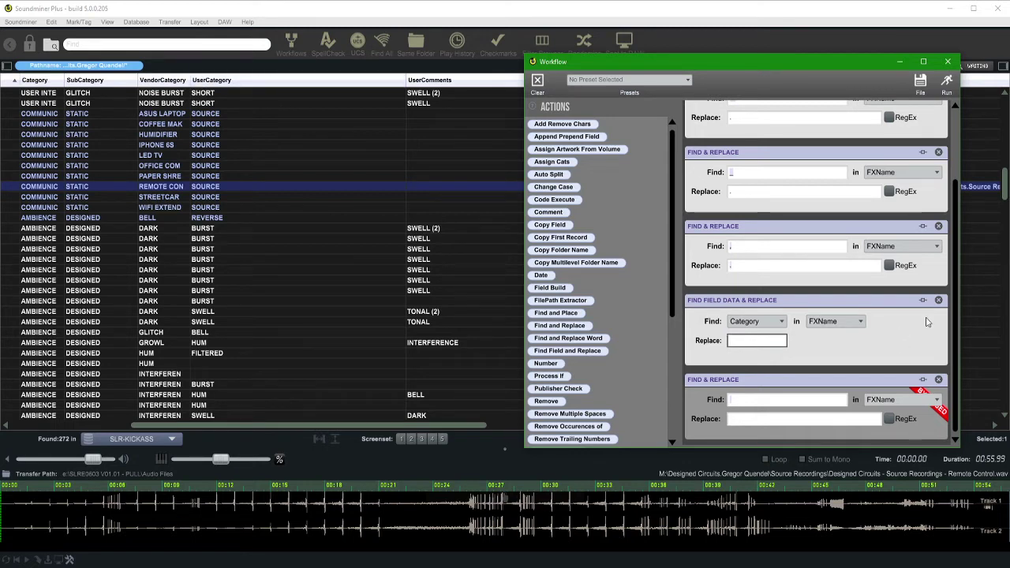
Duplicate the Category Find Field and Replace action and set the copy to find SubCategory in FXName
right_click(786, 302)
left_click(718, 267)
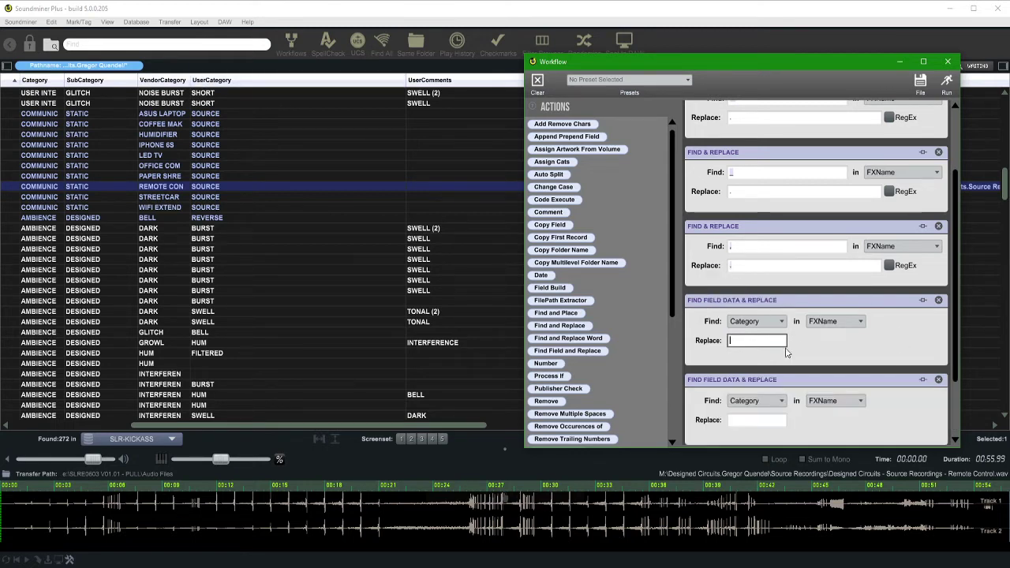
left_click(756, 400)
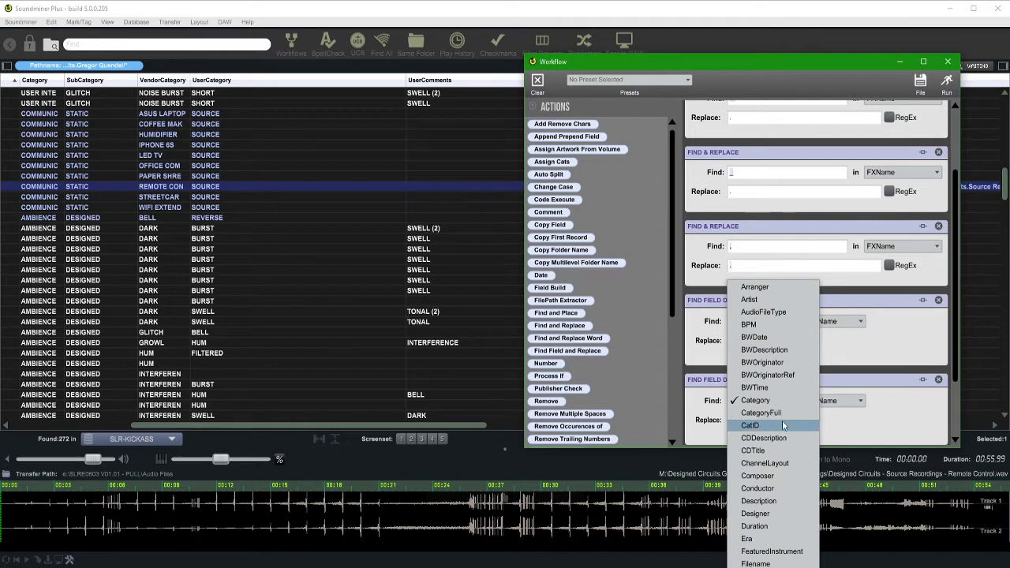
scroll(769, 473, "down", 5)
scroll(771, 513, "up", 2)
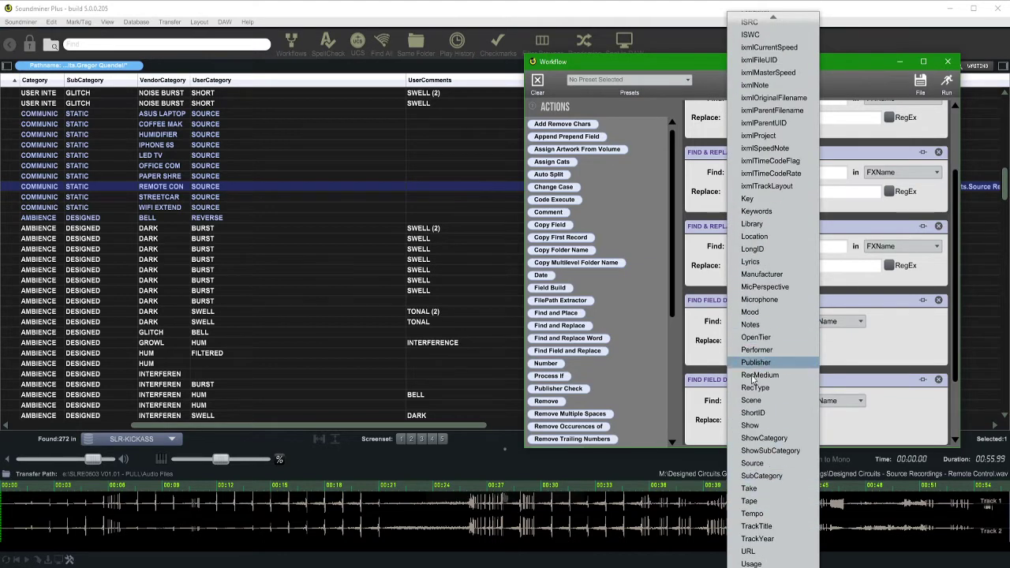
left_click(761, 476)
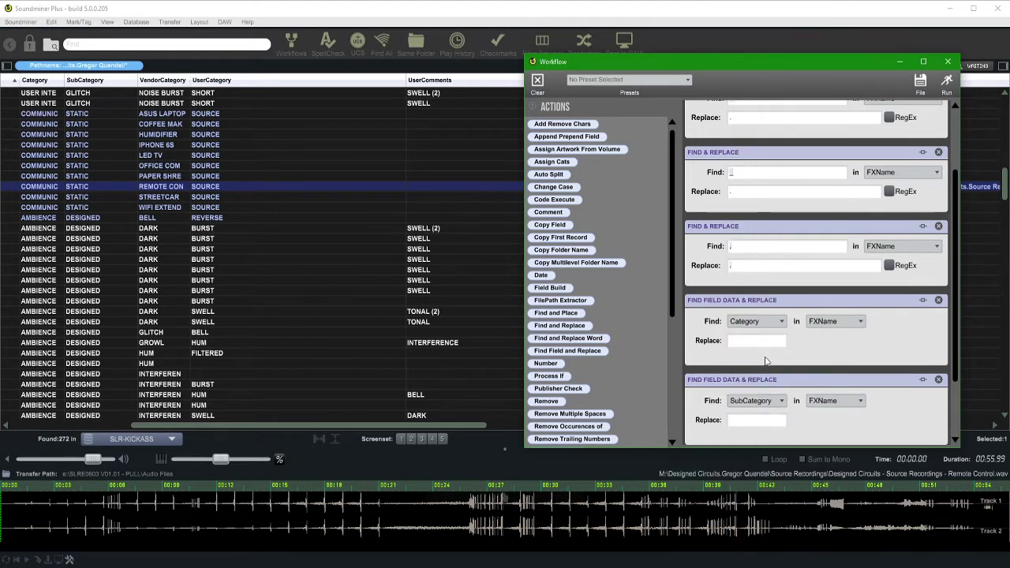
Duplicate the SubCategory action and set the copy to find VendorCategory in FXName
scroll(762, 336, "down", 1)
right_click(765, 309)
left_click(729, 264)
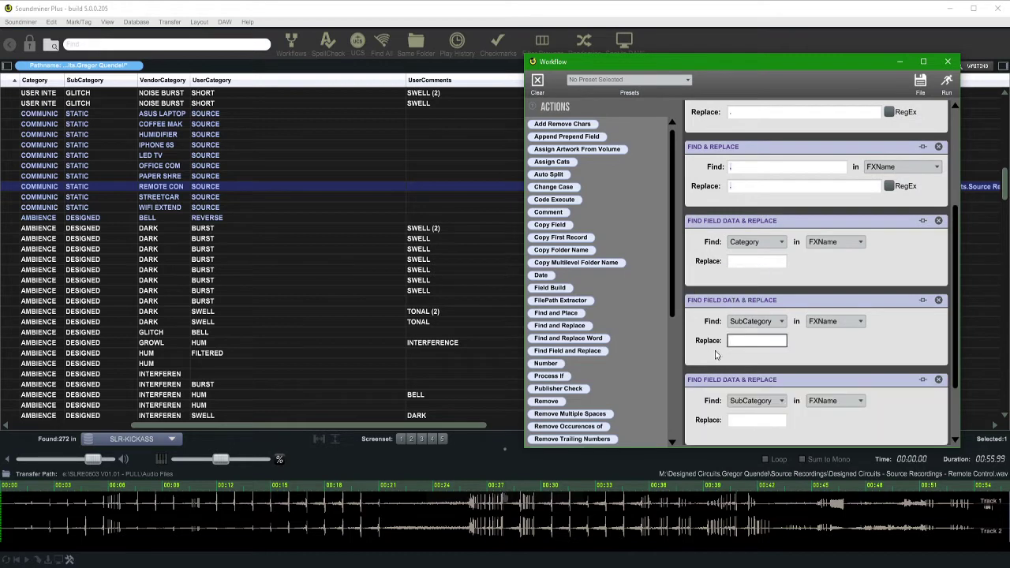
scroll(756, 382, "down", 1)
left_click(756, 346)
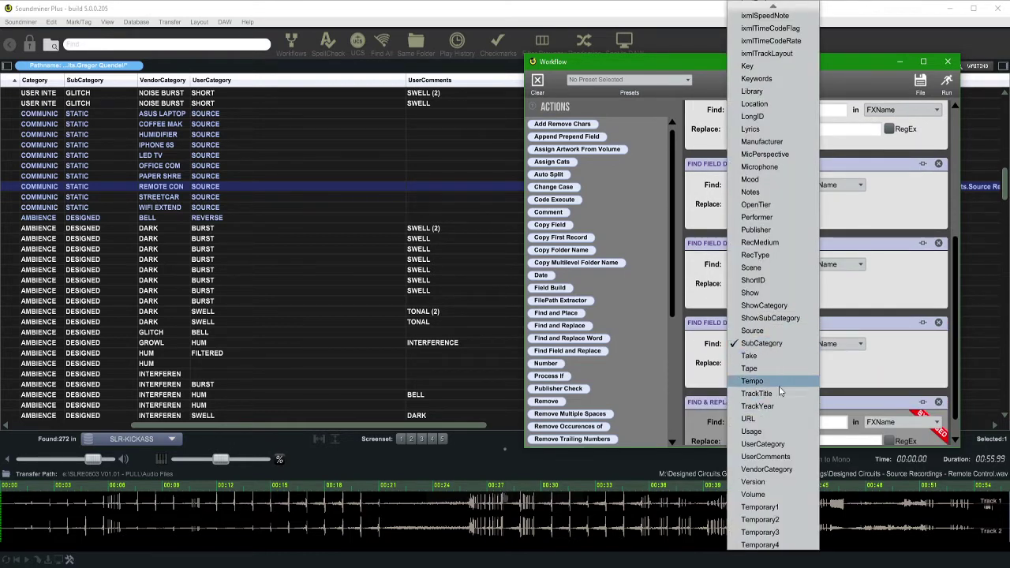
left_click(761, 469)
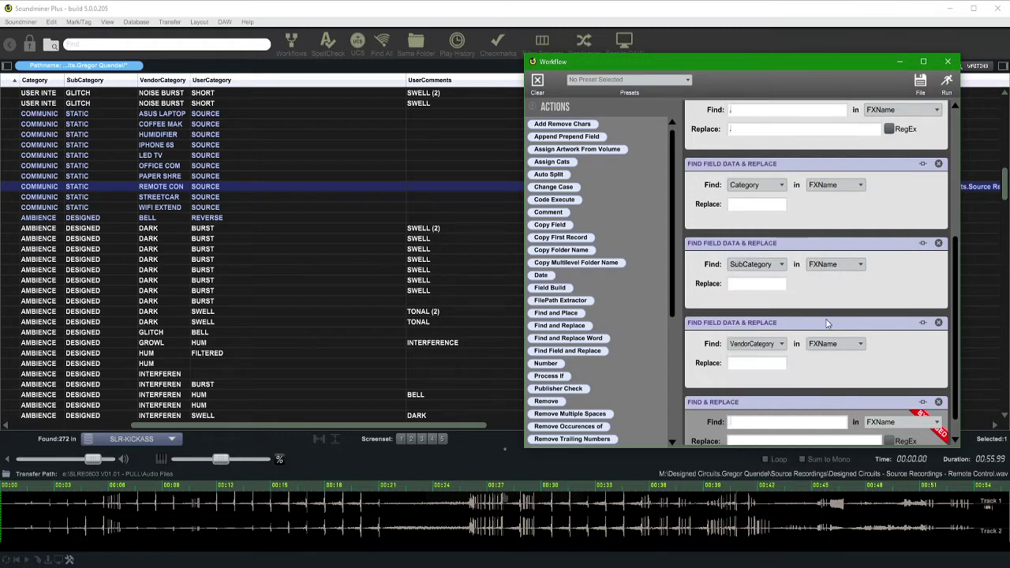
Duplicate the VendorCategory action and set the copy to find UserCategory in FXName
right_click(781, 325)
left_click(740, 296)
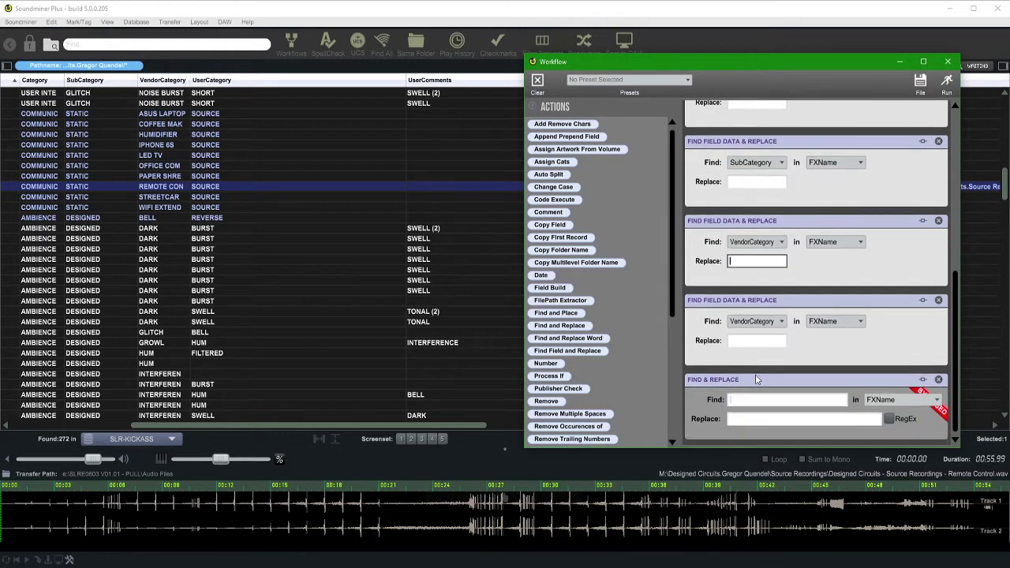
left_click(745, 322)
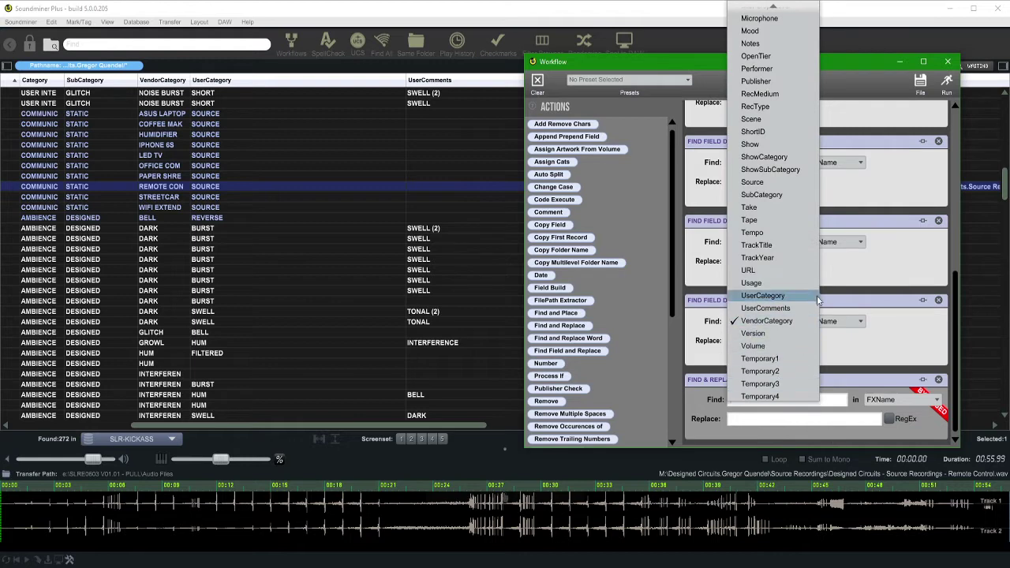
left_click(776, 297)
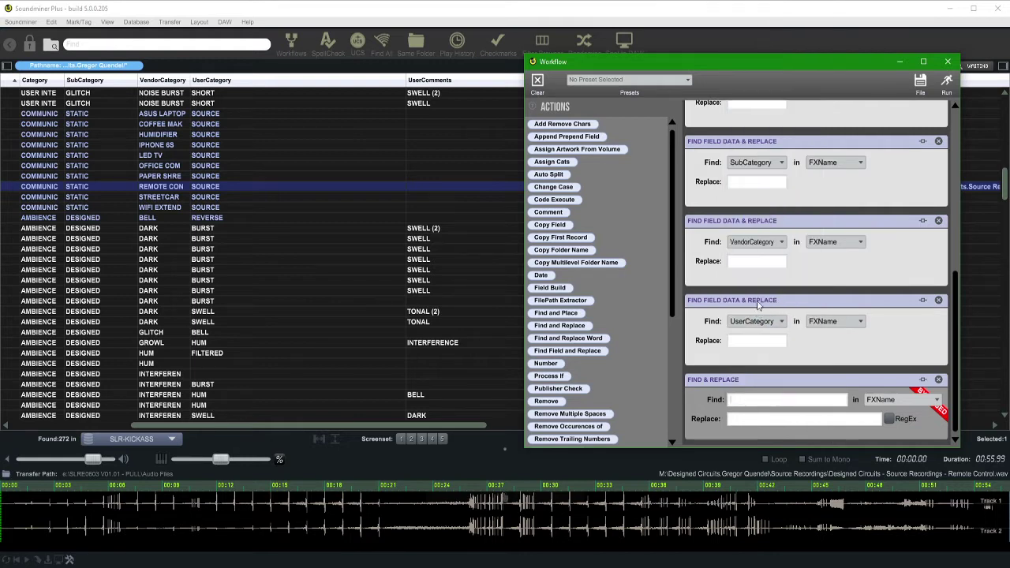
Duplicate the UserCategory action and set the copy to find UserComments in FXName
scroll(813, 308, "up", 1)
scroll(805, 312, "down", 1)
scroll(389, 123, "right", 5)
scroll(350, 123, "left", 1)
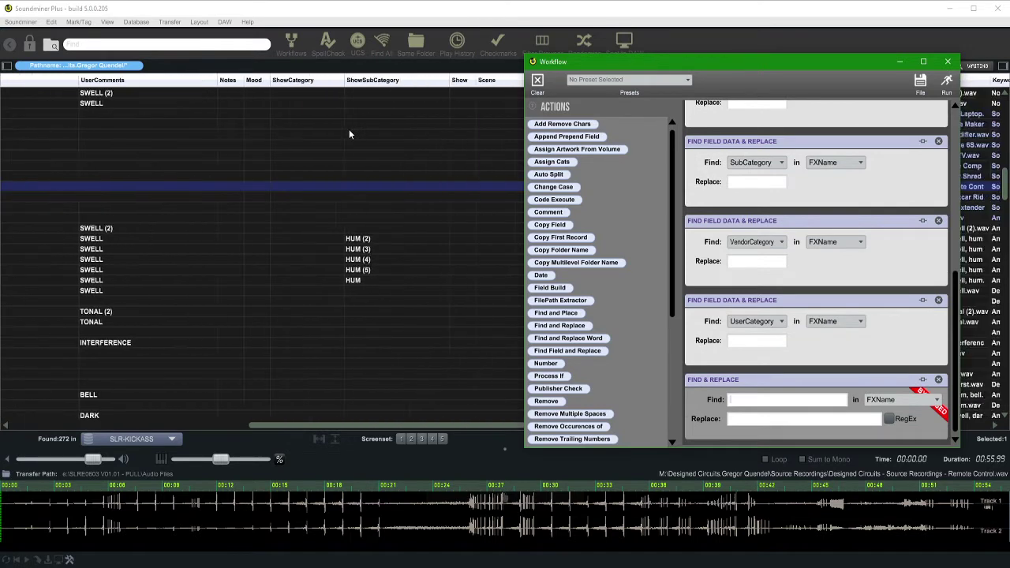
right_click(742, 310)
left_click(712, 286)
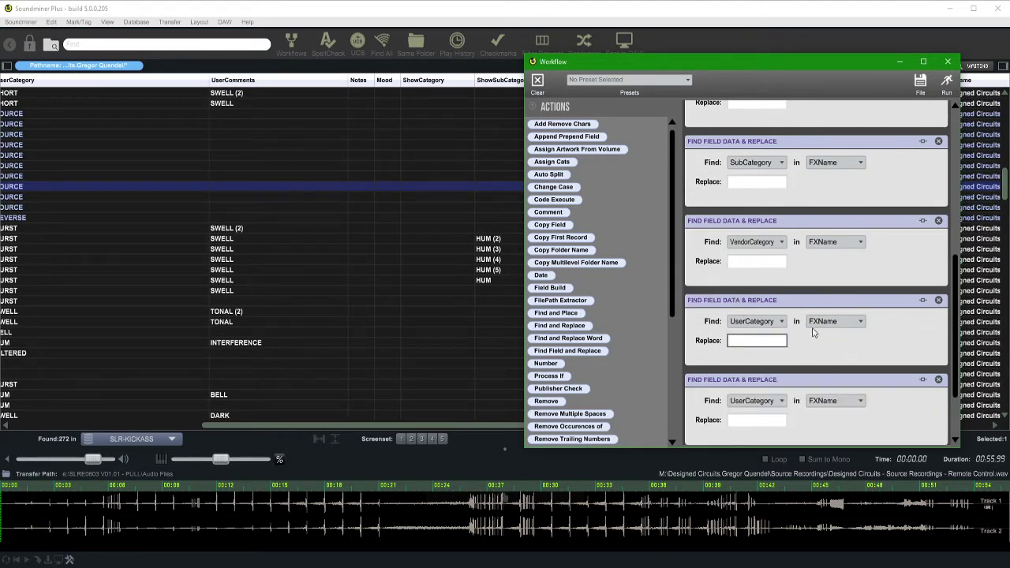
scroll(710, 289, "down", 1)
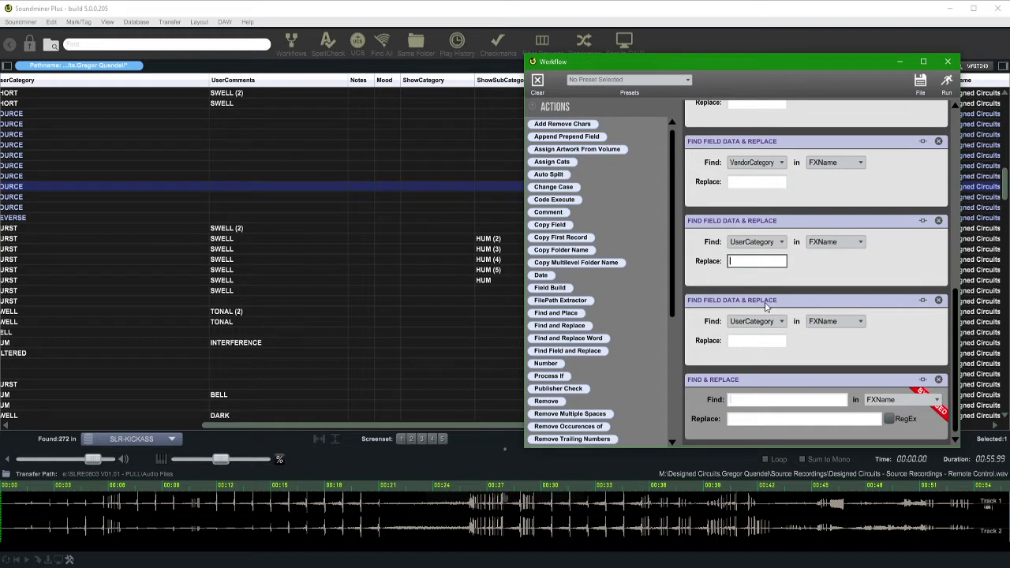
left_click(755, 321)
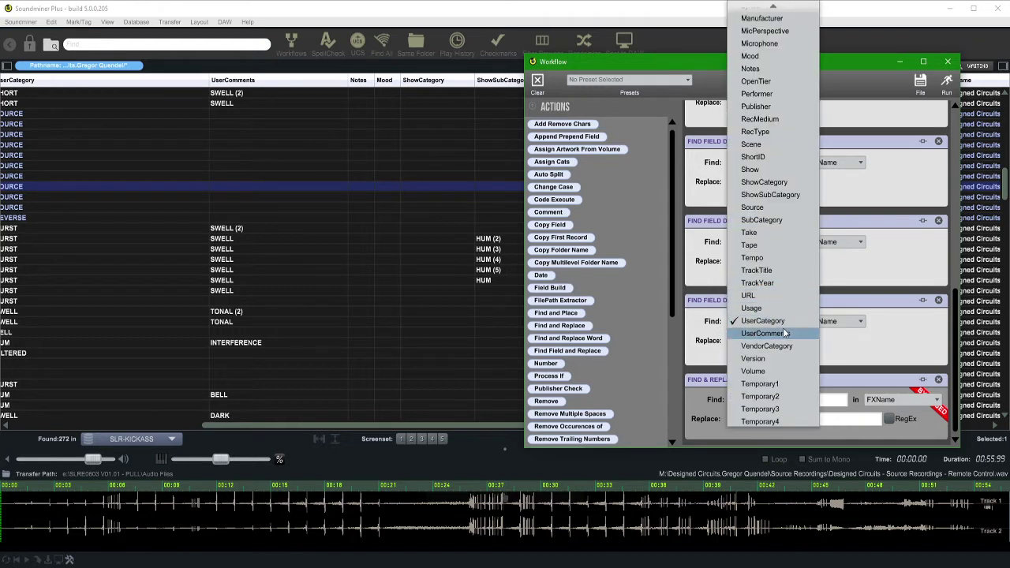
scroll(757, 142, "up", 4)
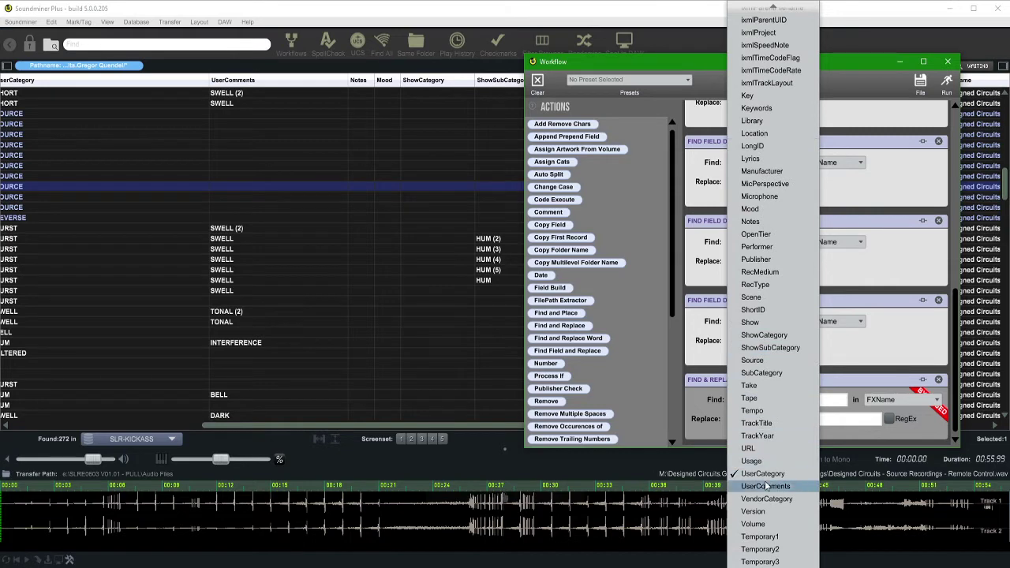
left_click(784, 488)
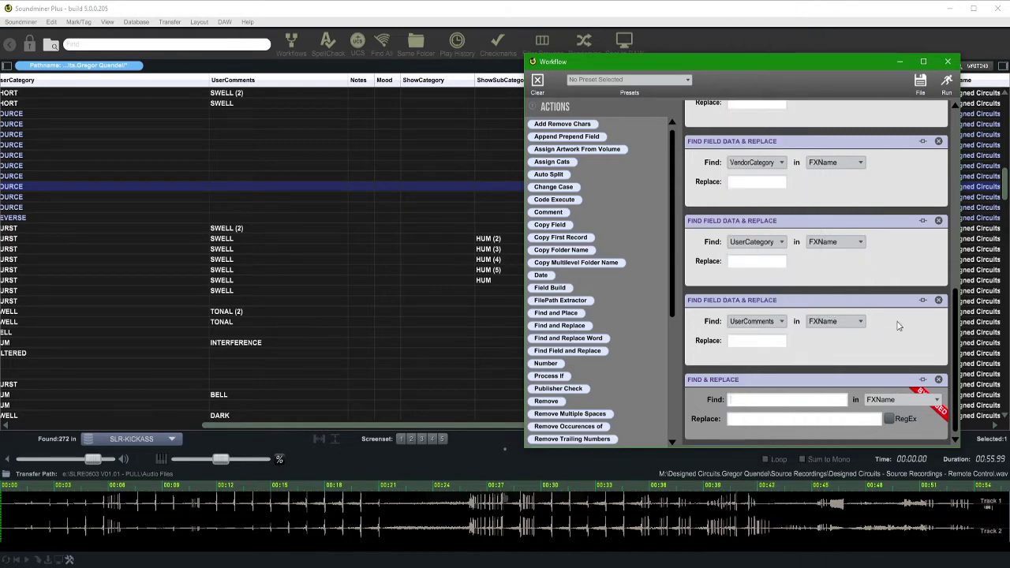
Move the workflow window off the Remote Control row and compare its category fields with its FXName
left_click_drag(737, 67, 715, 263)
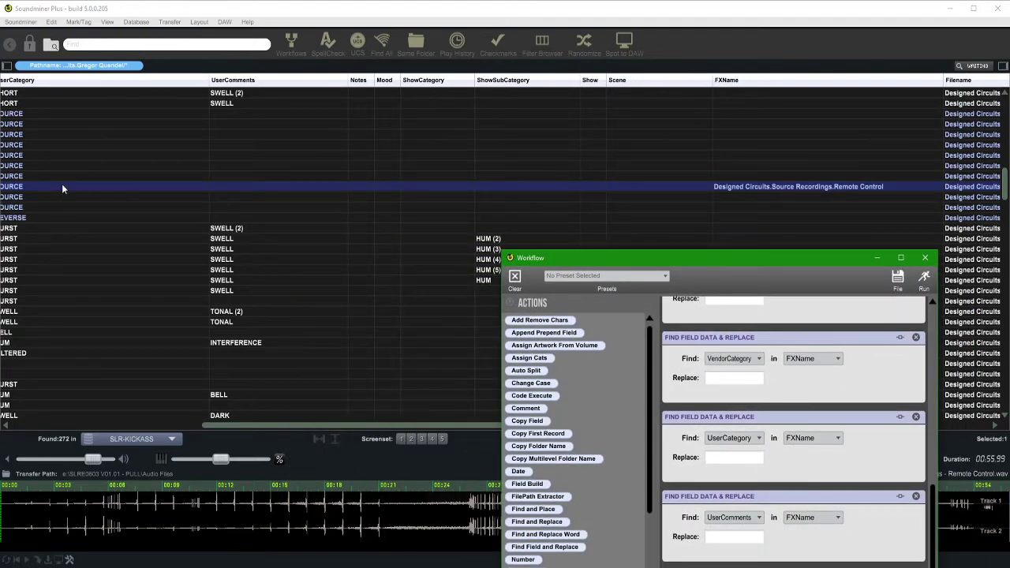
scroll(63, 187, "left", 5)
scroll(675, 192, "right", 5)
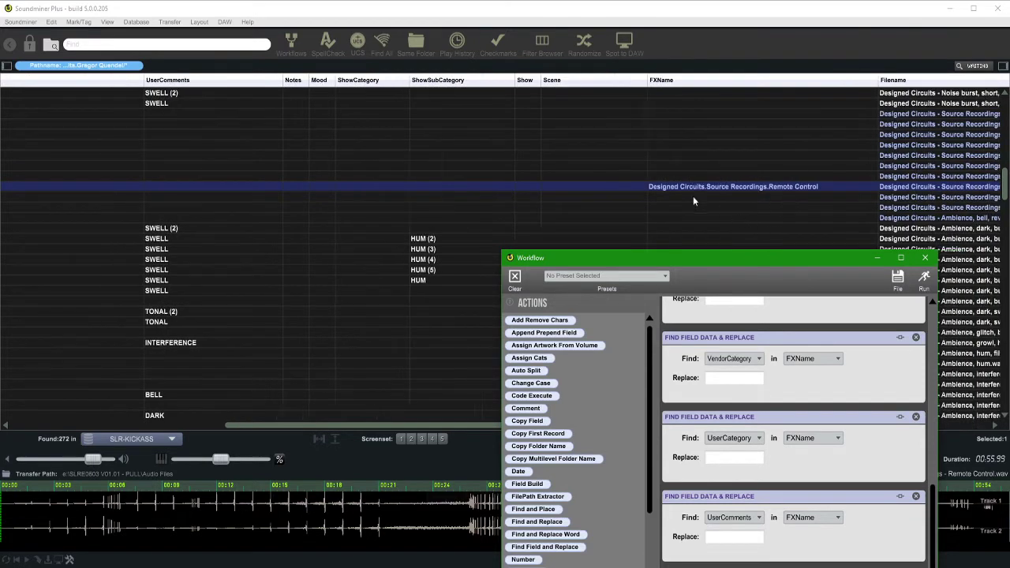
scroll(611, 185, "left", 5)
scroll(164, 198, "left", 2)
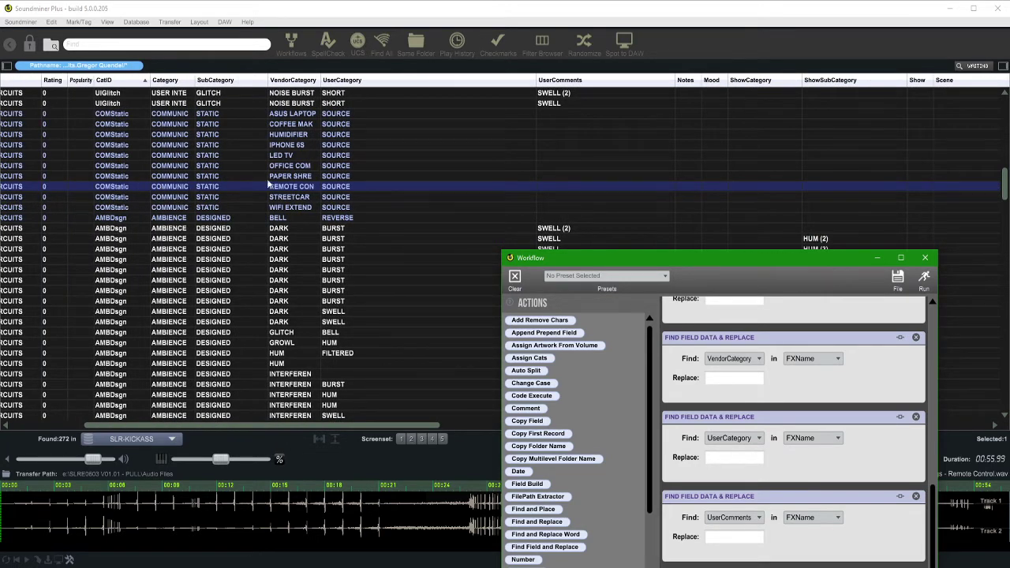
scroll(826, 213, "right", 3)
scroll(467, 189, "right", 1)
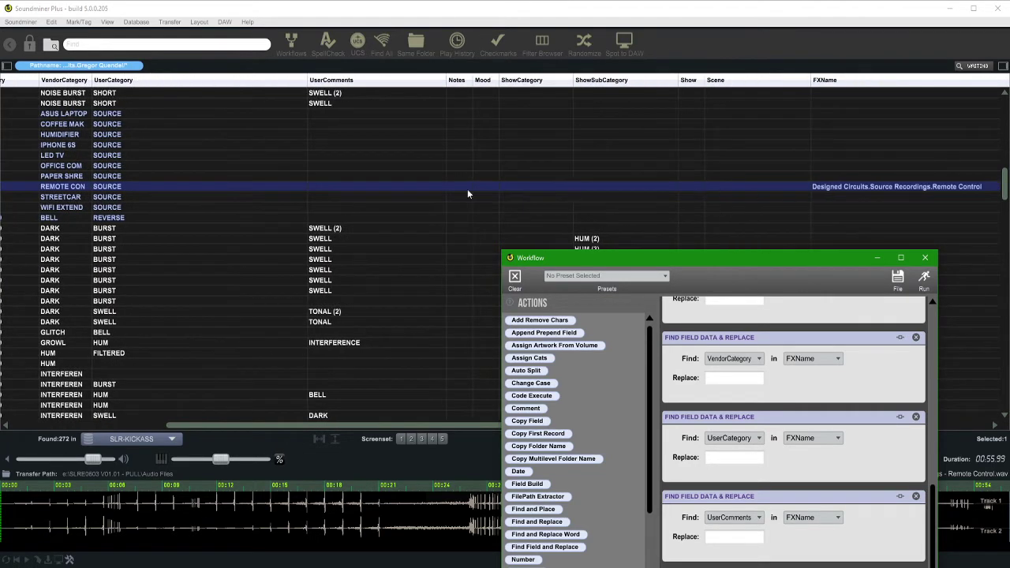
Run the workflow on the Remote Control recording and check its resulting FXName
left_click_drag(803, 258, 753, 219)
left_click(880, 235)
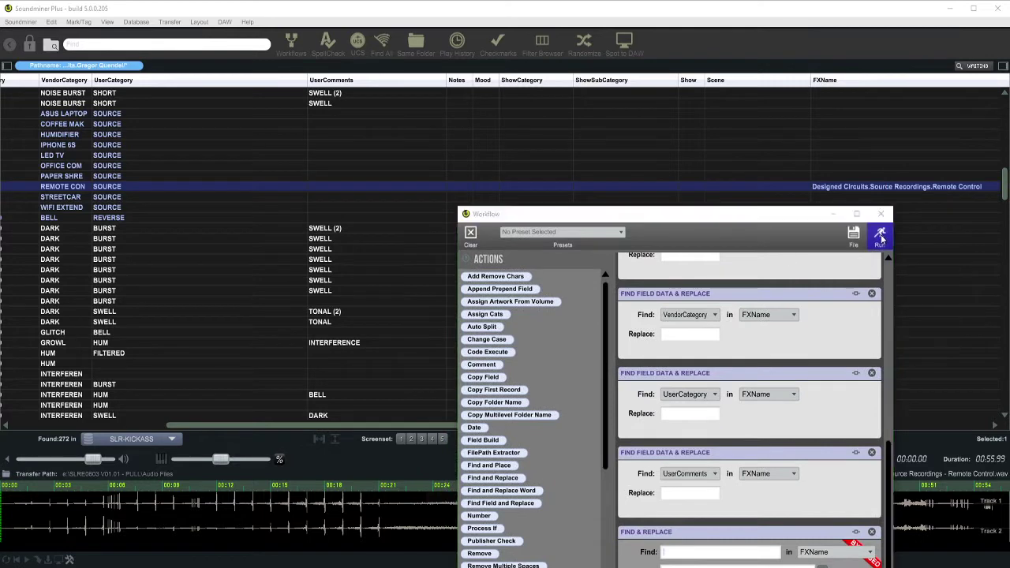
scroll(799, 169, "right", 5)
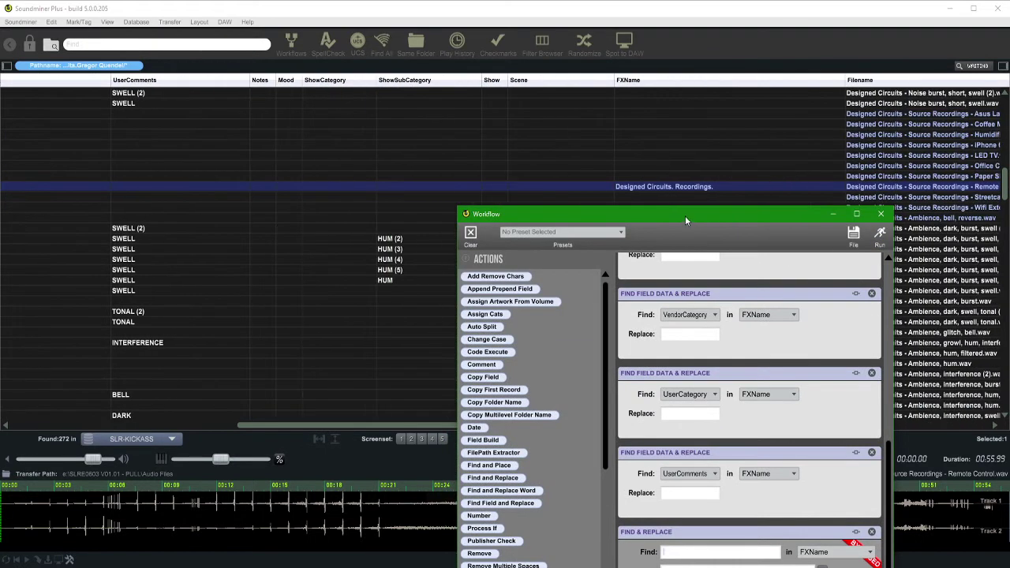
scroll(698, 190, "right", 3)
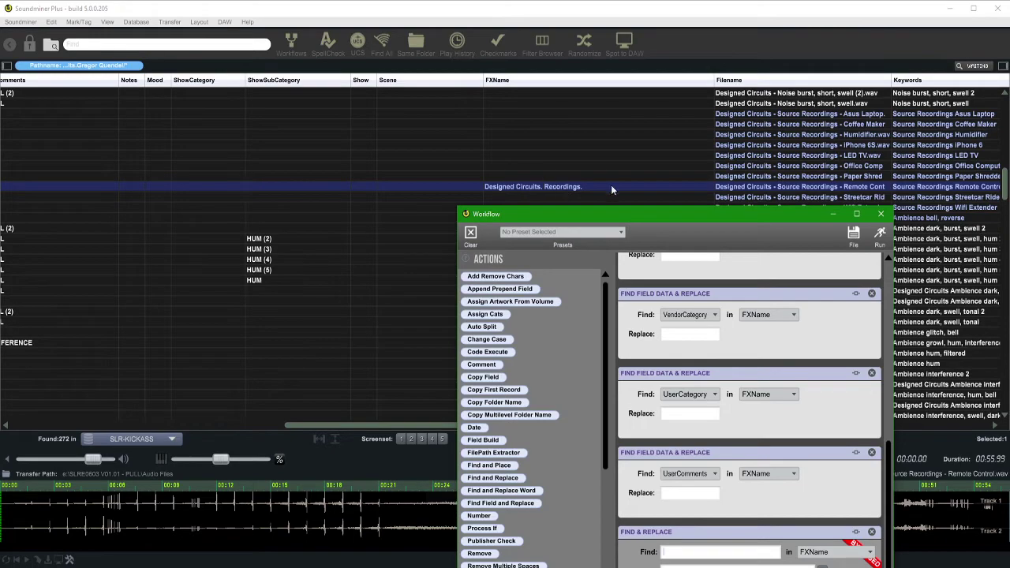
Re-enable the bypassed last Find & Replace action on FXName and run the workflow again on the Remote Control recording
left_click_drag(750, 222, 309, 108)
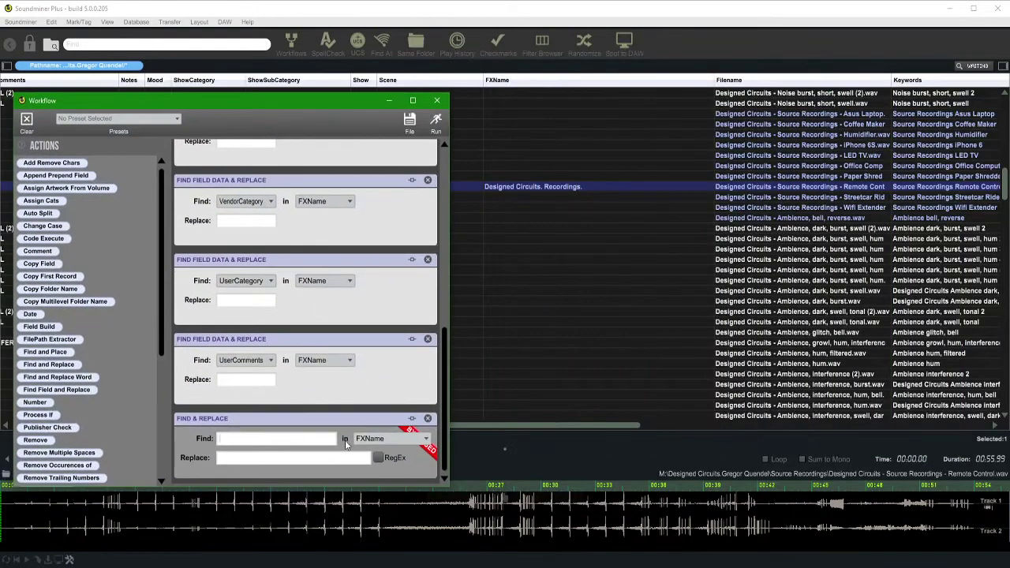
left_click(222, 439)
left_click(413, 418)
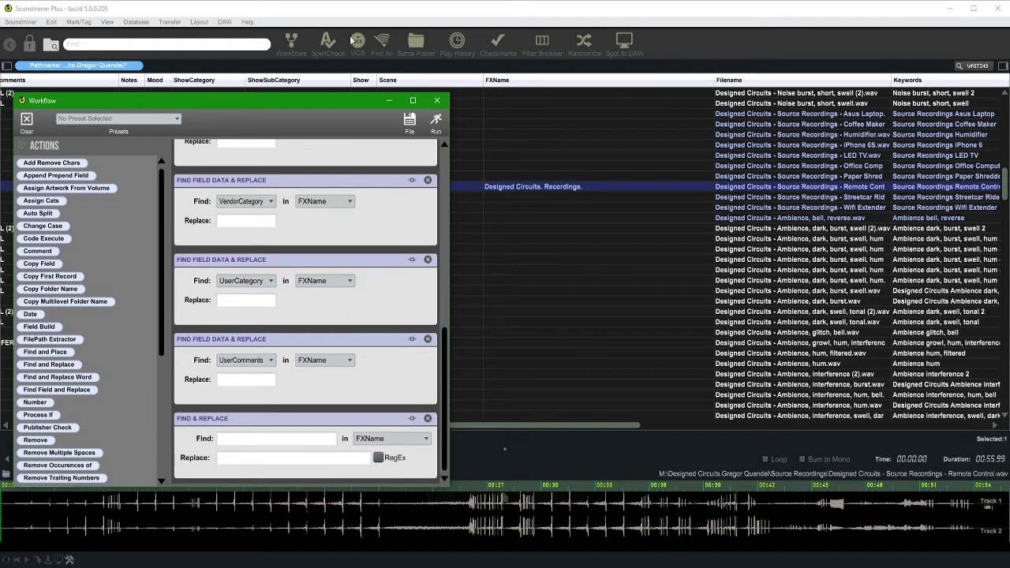
left_click_drag(366, 100, 590, 201)
left_click(660, 225)
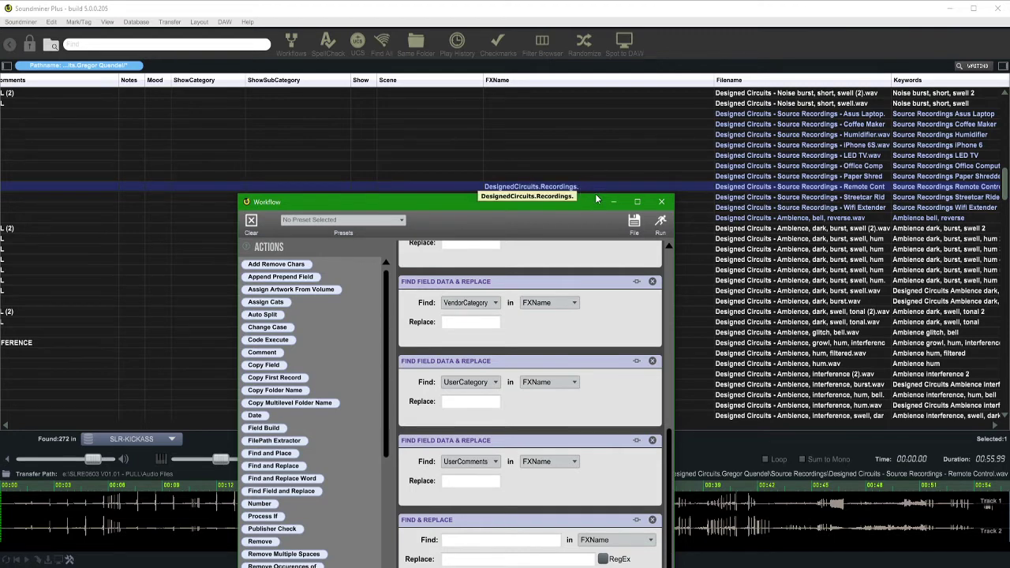
left_click_drag(580, 201, 702, 228)
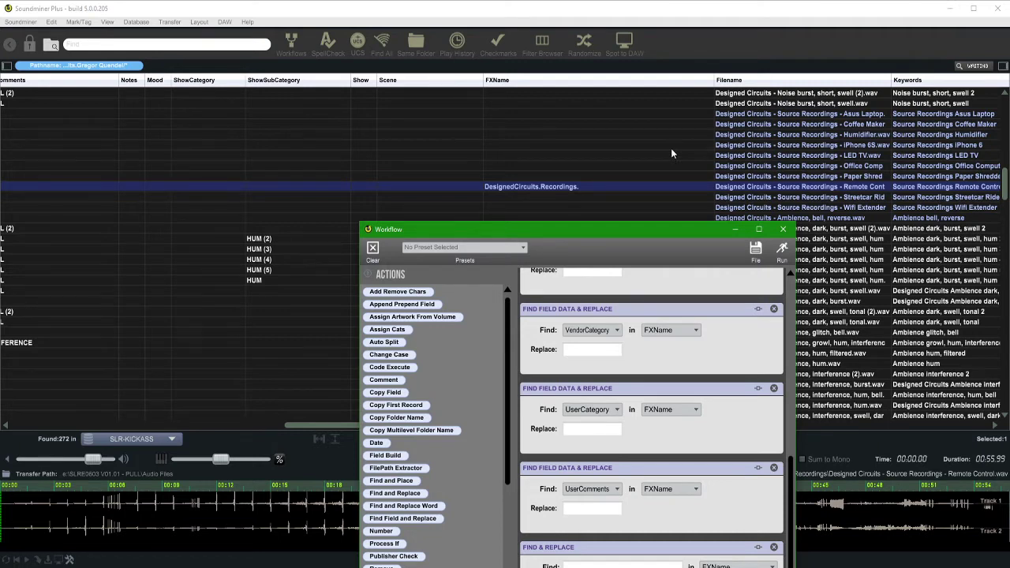
scroll(670, 154, "left", 10)
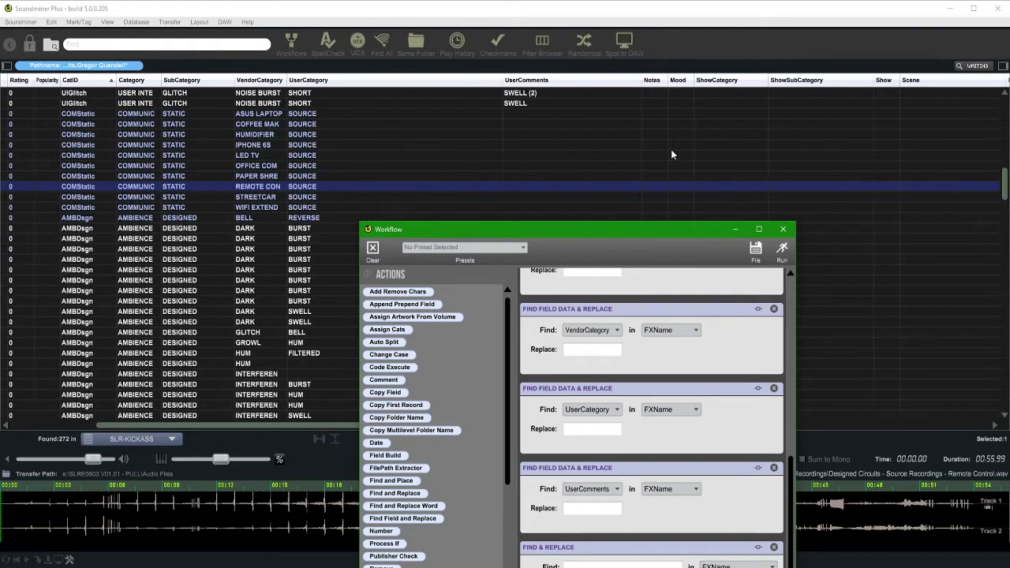
Save the current workflow as a new preset named "!- COPY FILENAME TO FXNAME - REMOVE CATS AND SPACE"
scroll(671, 155, "right", 10)
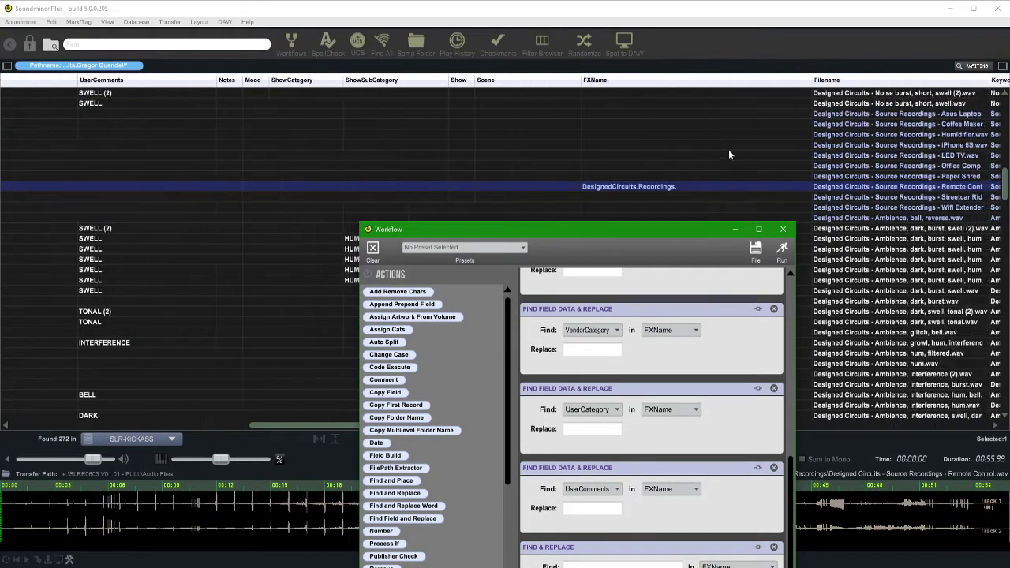
scroll(547, 150, "down", 3)
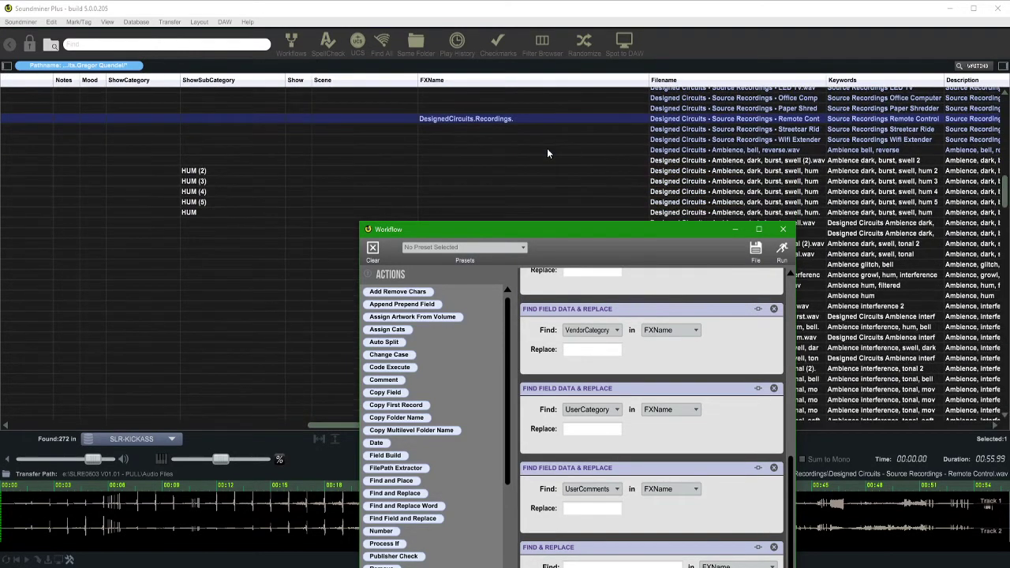
scroll(619, 189, "up", 4)
scroll(611, 180, "down", 3)
left_click(755, 249)
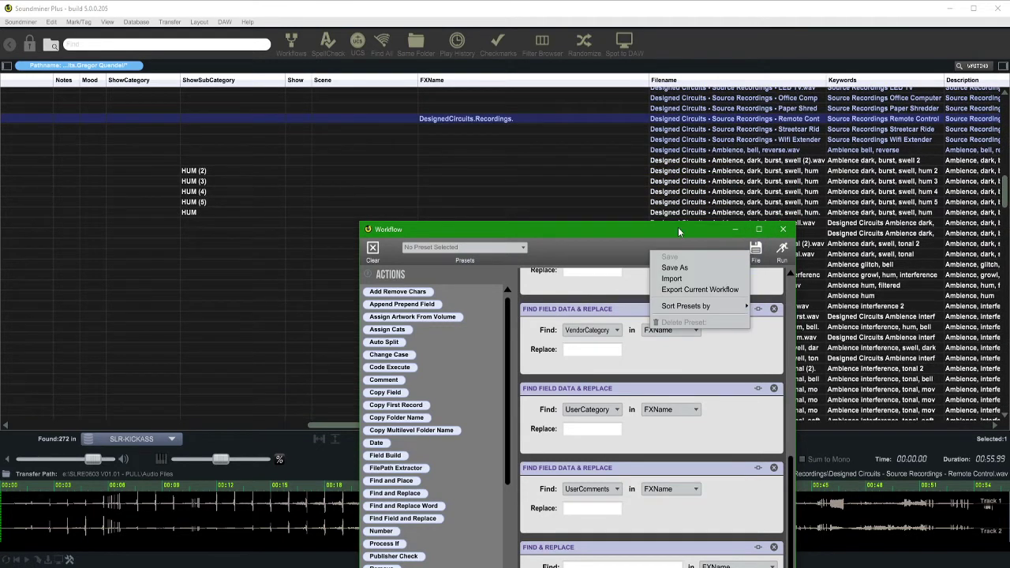
left_click(663, 269)
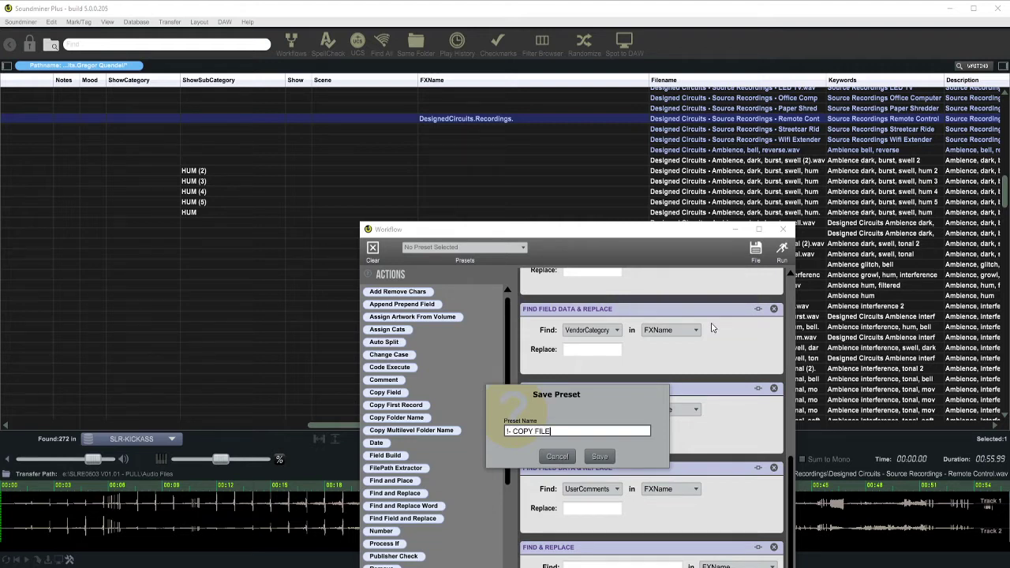
type("!- COPY FILENAME TO")
type(" FXNA")
type("ME - REMOVE CATS")
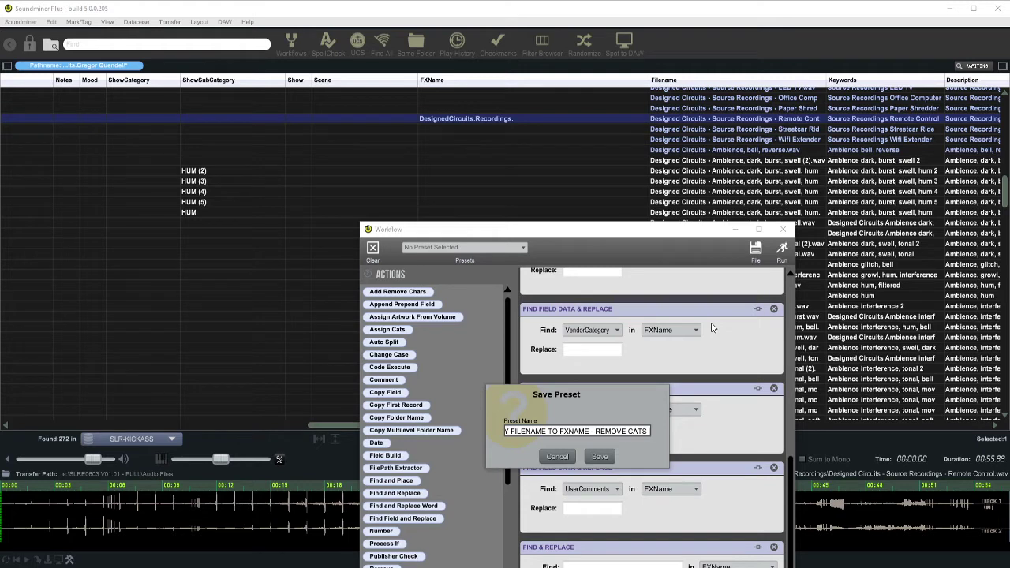
type("AND SPACE")
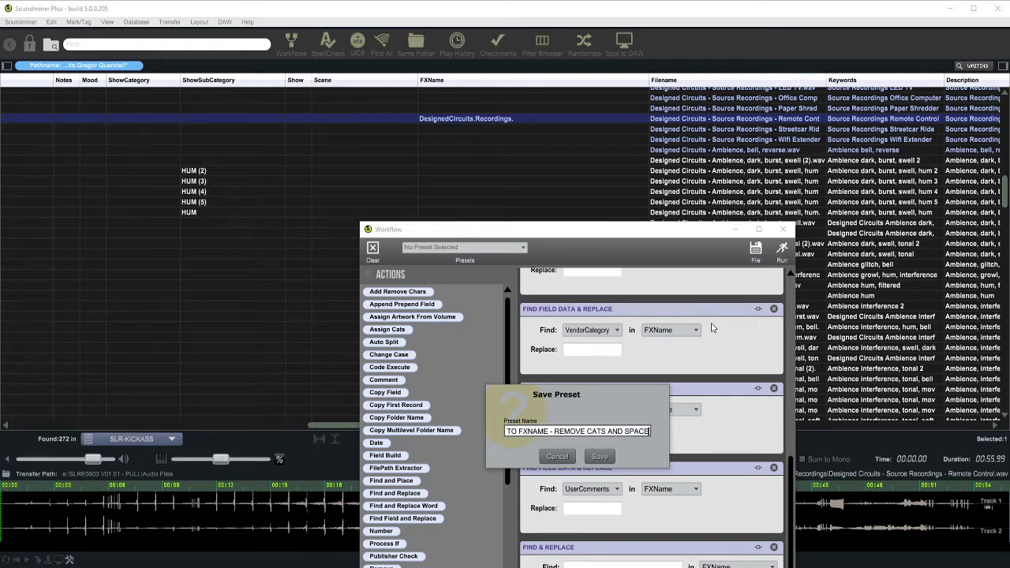
left_click(600, 456)
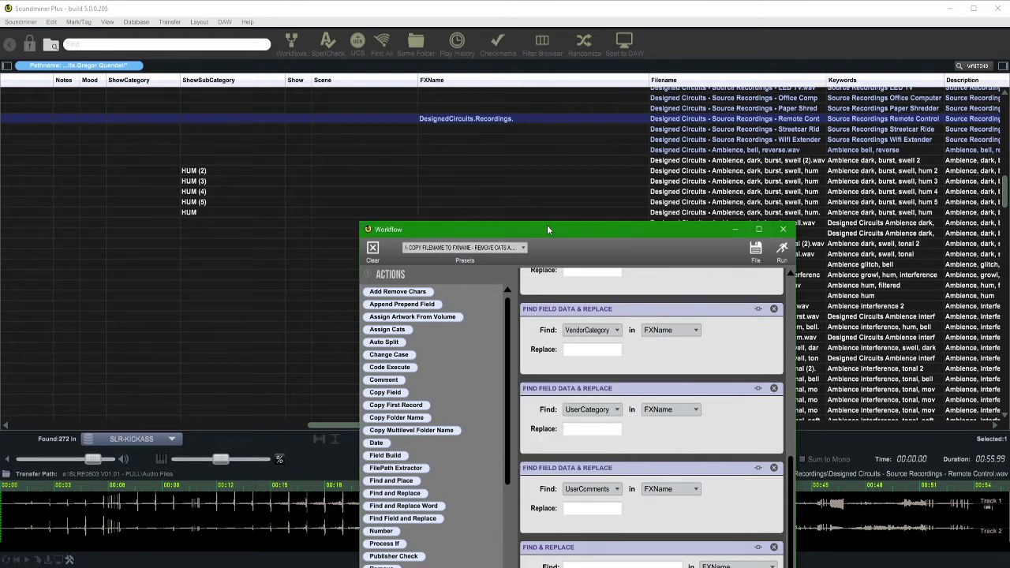
Run the saved workflow on the records from "Ambience, interference, tonal, movement (2)" through "Harmonic, bell glitched into ambience"
left_click_drag(547, 225, 616, 200)
left_click(687, 150)
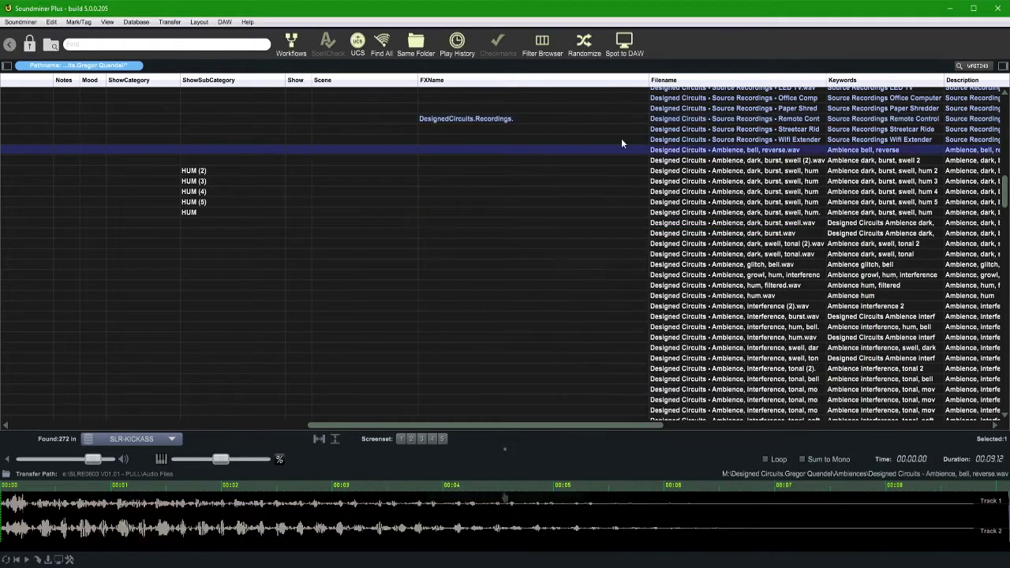
scroll(685, 162, "up", 4)
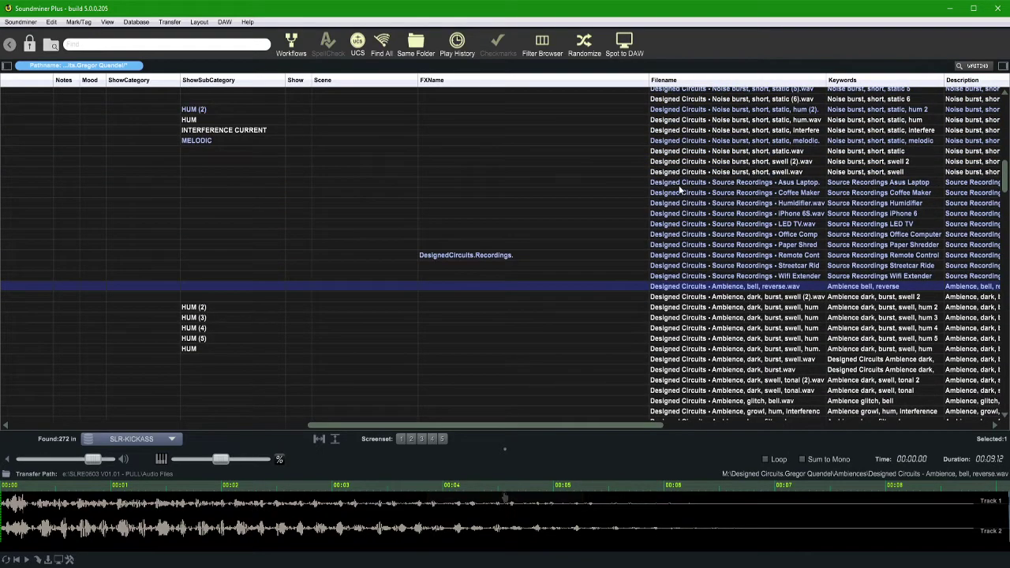
left_click(680, 188, "shift")
scroll(683, 188, "down", 14)
left_click(691, 184)
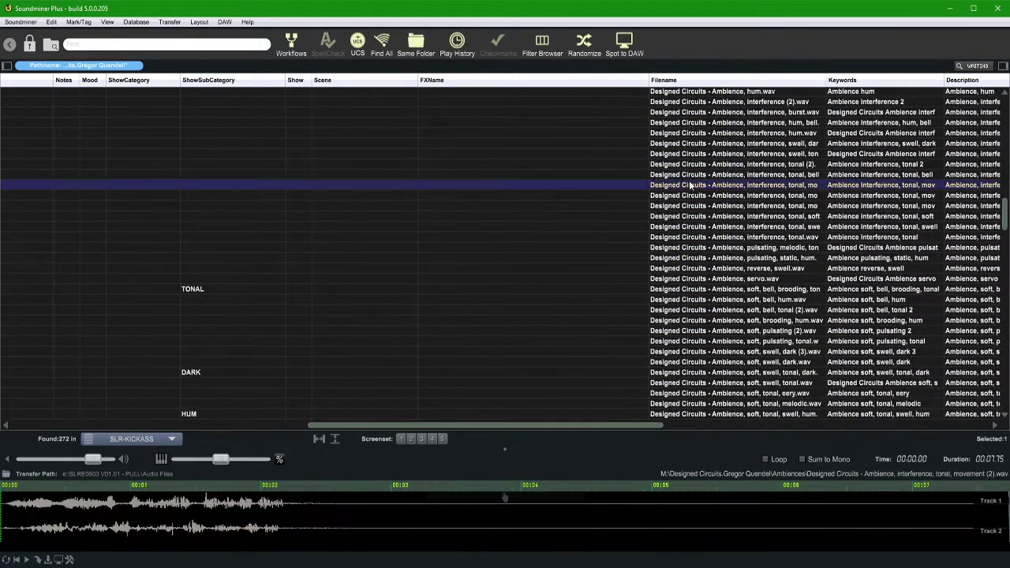
scroll(690, 238, "down", 10)
left_click(667, 265, "shift")
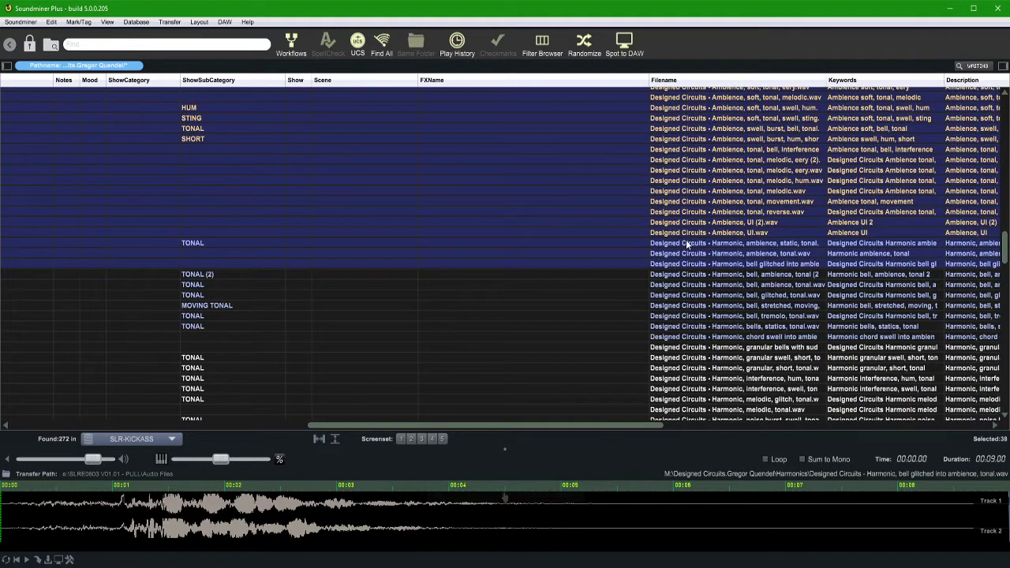
key("alt+Tab")
left_click(850, 225)
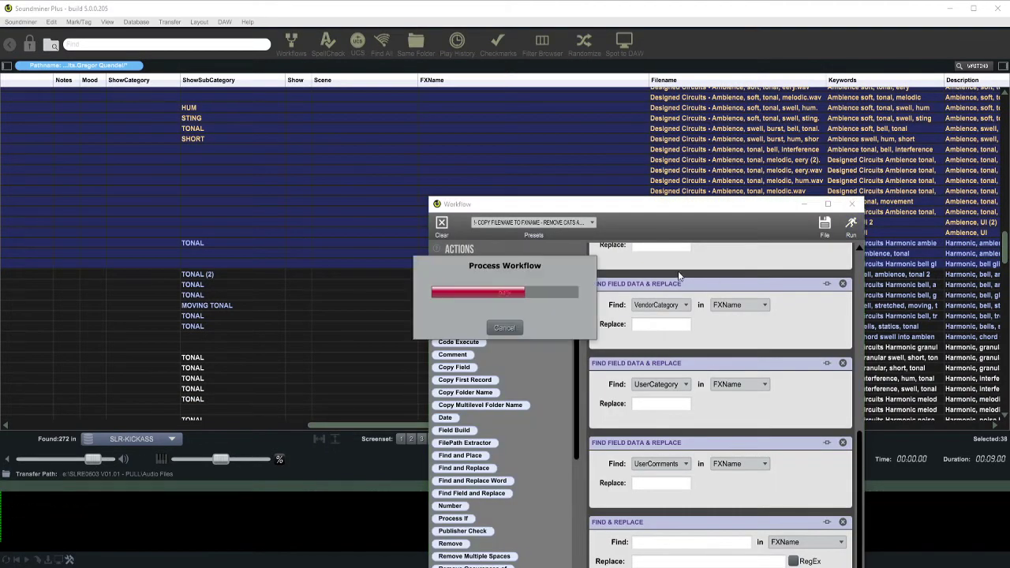
Examine the FXName values of the processed Ambience and Harmonic records against their filenames for leftover words and periods
scroll(463, 138, "up", 7)
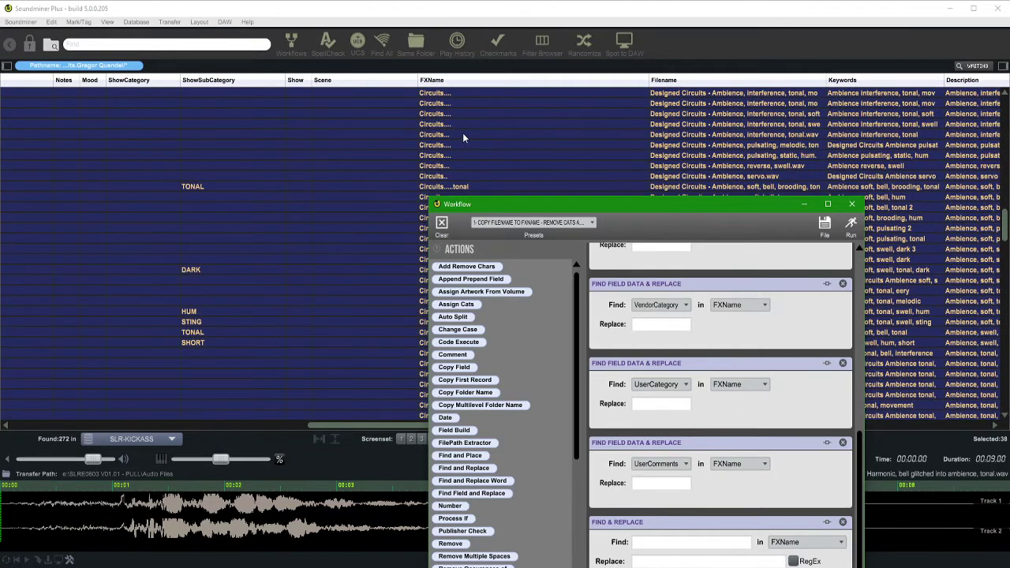
scroll(462, 133, "up", 1)
left_click(462, 133)
scroll(486, 139, "down", 3)
scroll(469, 153, "down", 4)
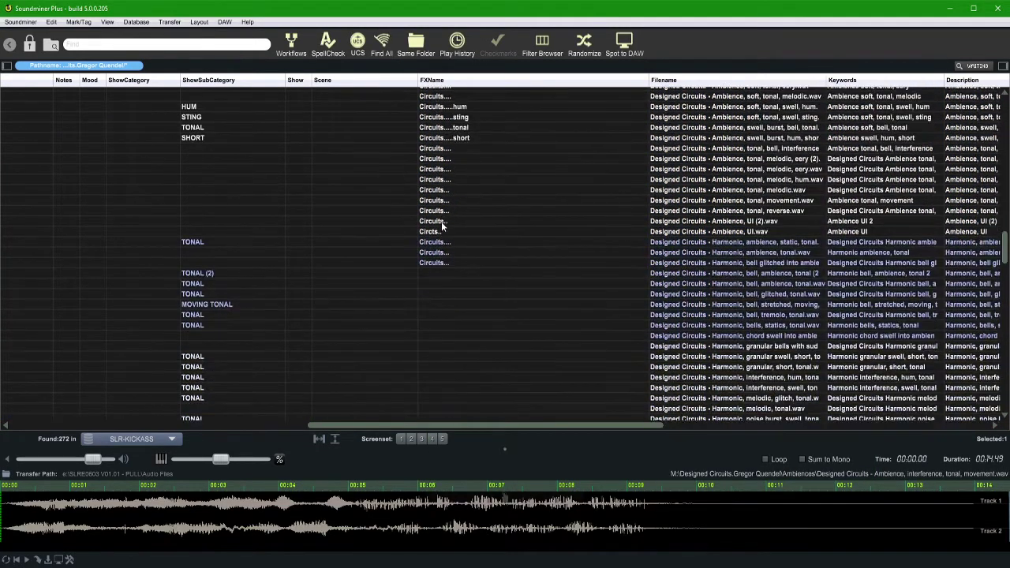
left_click(442, 221)
left_click(444, 223)
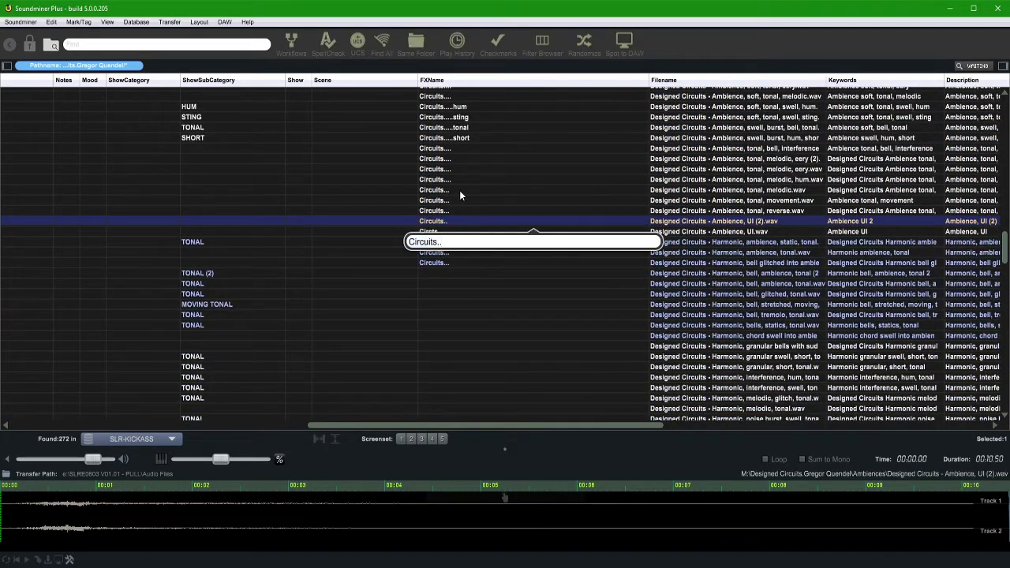
left_click(463, 192)
left_click(463, 179)
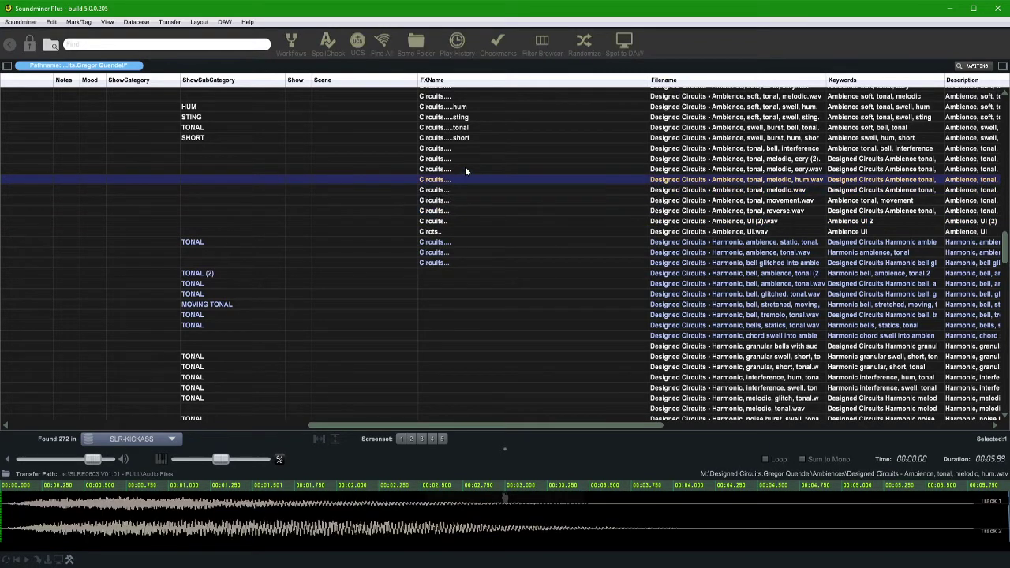
left_click(467, 160)
left_click(532, 140)
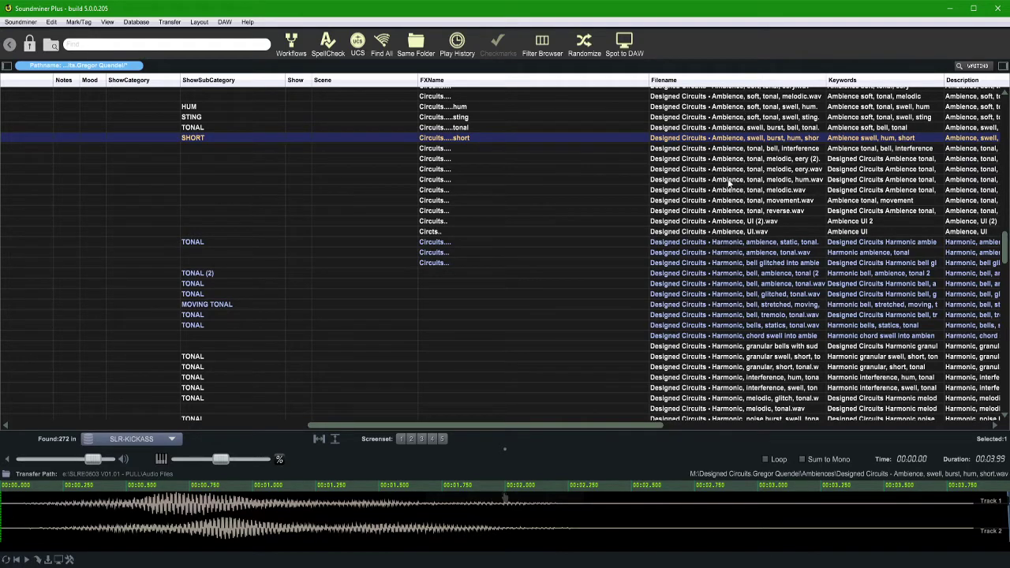
scroll(651, 162, "up", 3)
key("ctrl+w")
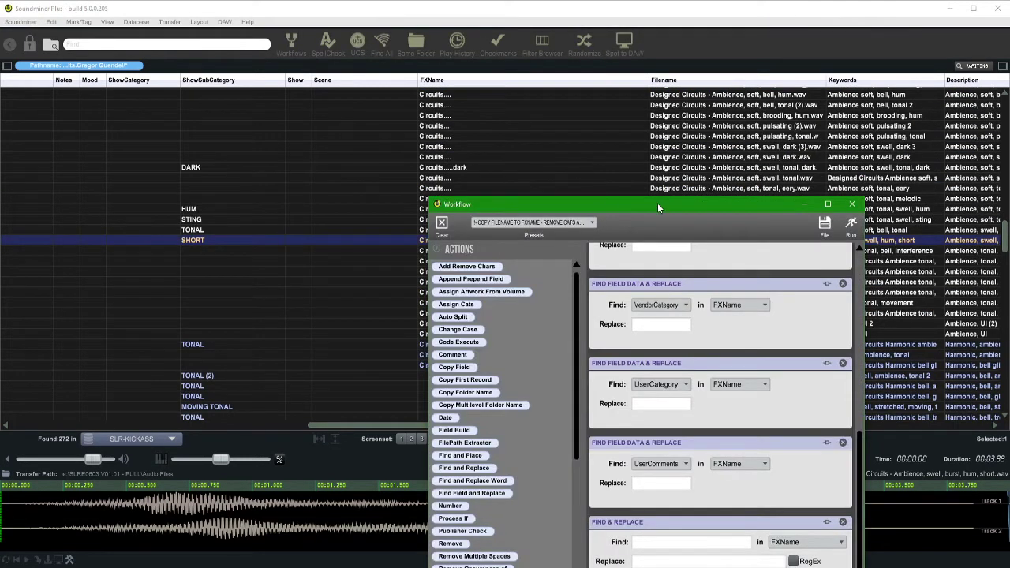
left_click(448, 163)
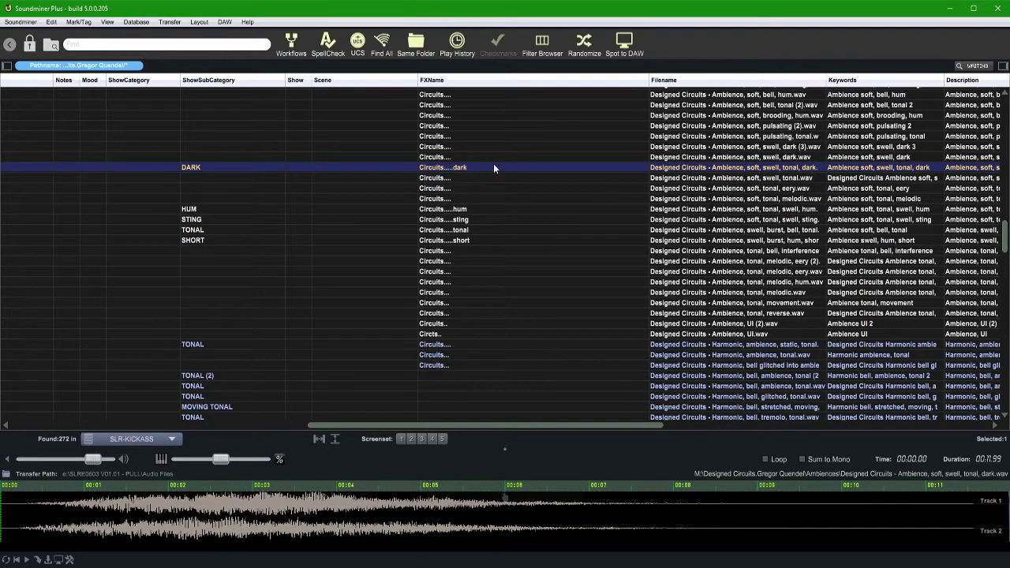
Undo the last workflow run and clear the replacement text of the Find & Replace action that finds commas in FXName
scroll(600, 170, "down", 4)
key("ctrl+w")
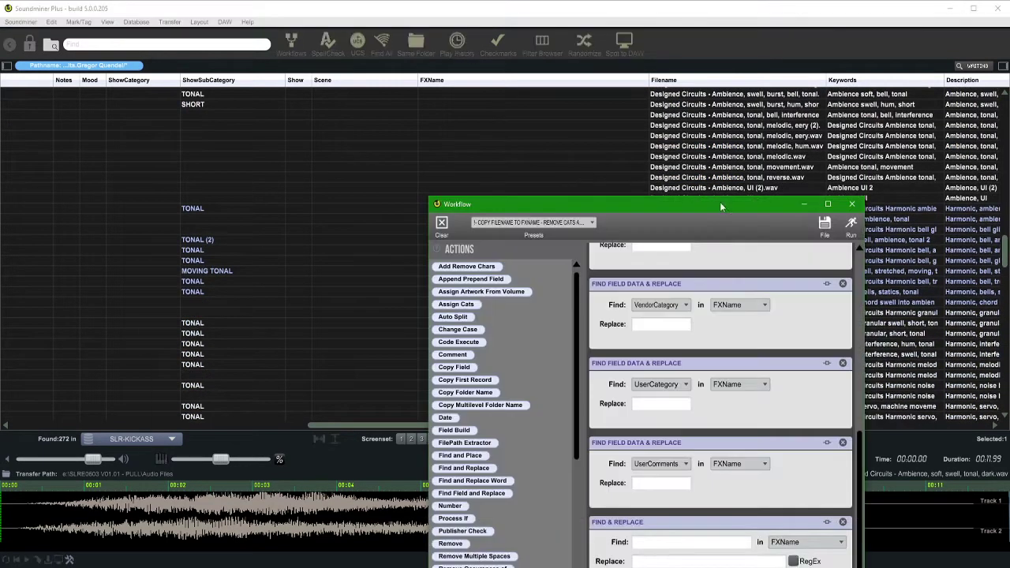
scroll(713, 497, "down", 5)
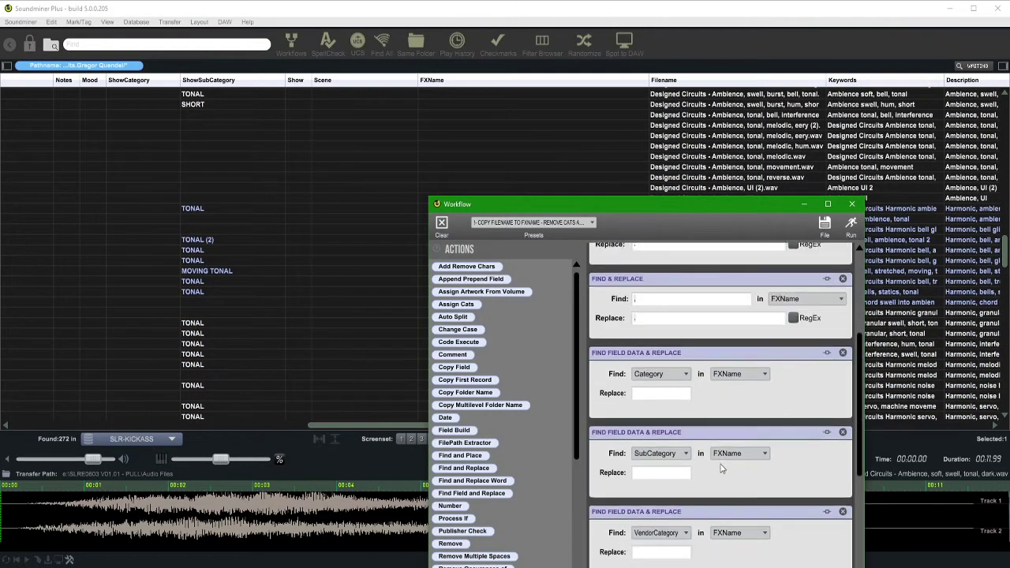
scroll(603, 332, "up", 2)
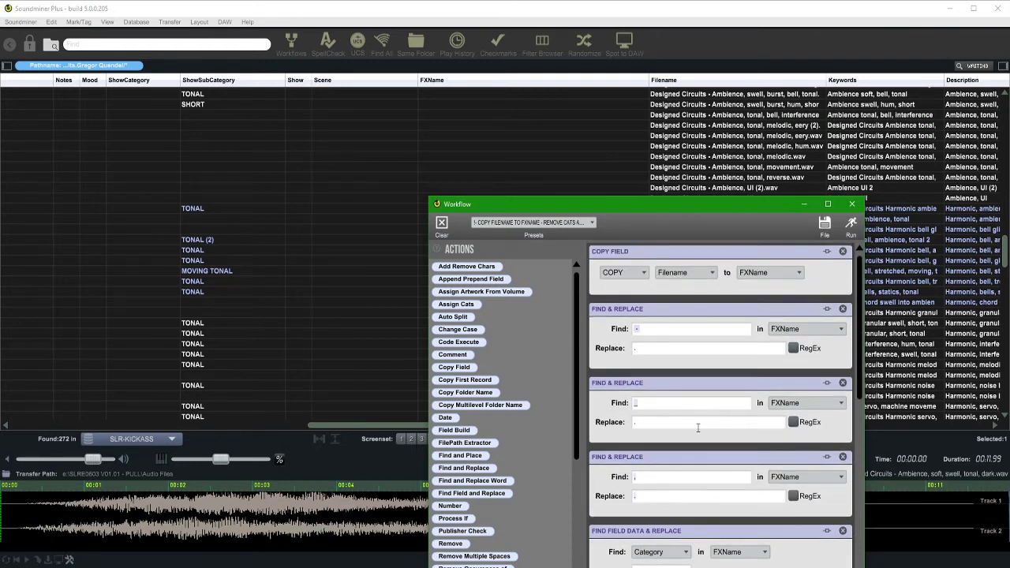
left_click(637, 476)
left_click(635, 496)
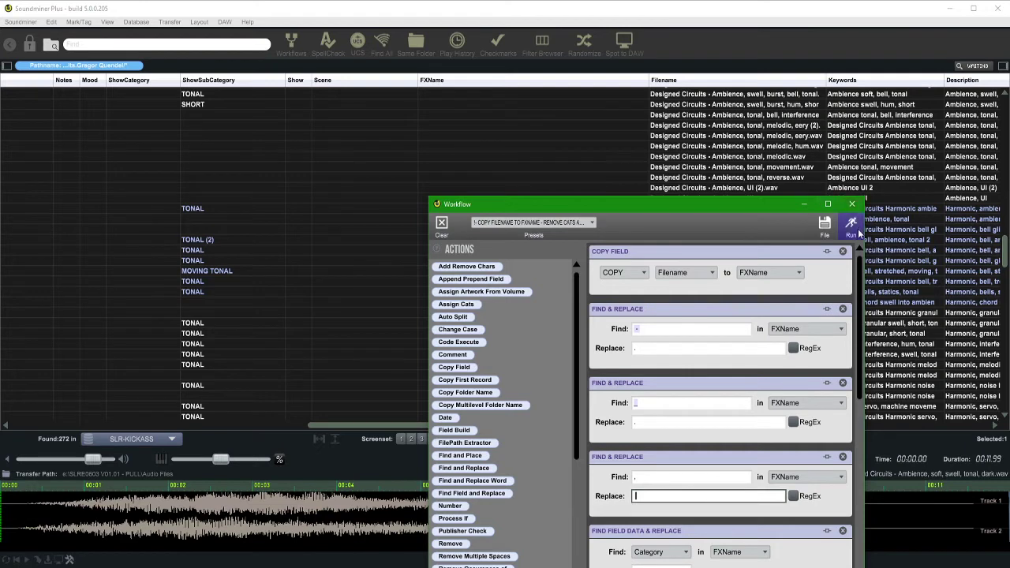
Run the revised workflow on the "Harmonic, ambience, static, tonal" record
left_click(765, 209)
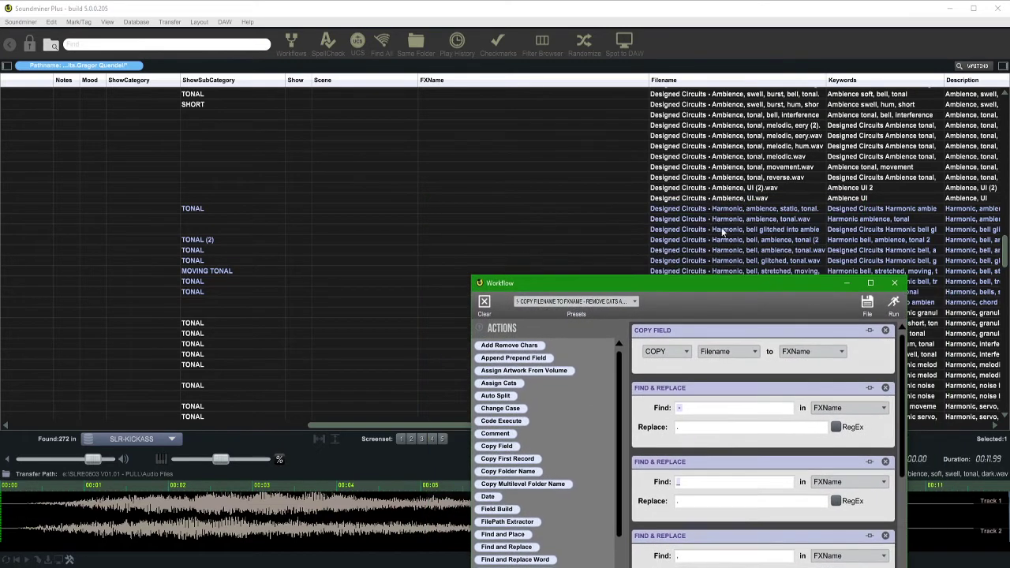
key("alt+Tab")
left_click(893, 304)
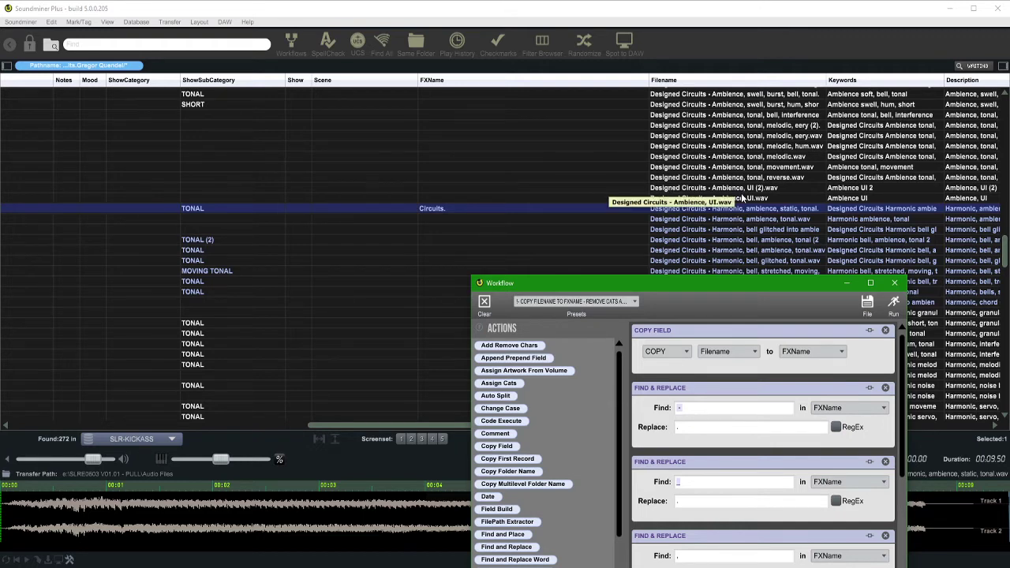
Compare the FXName of the "Harmonic, ambience, static, tonal" record with its Library, category, UserComments and ShowSubCategory fields
left_click_drag(650, 284, 674, 270)
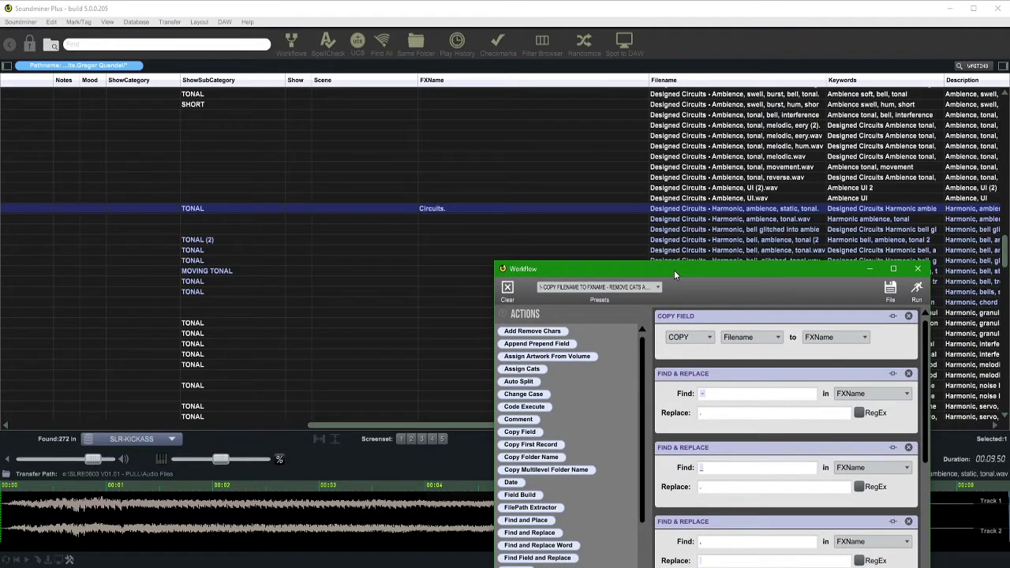
scroll(474, 209, "left", 6)
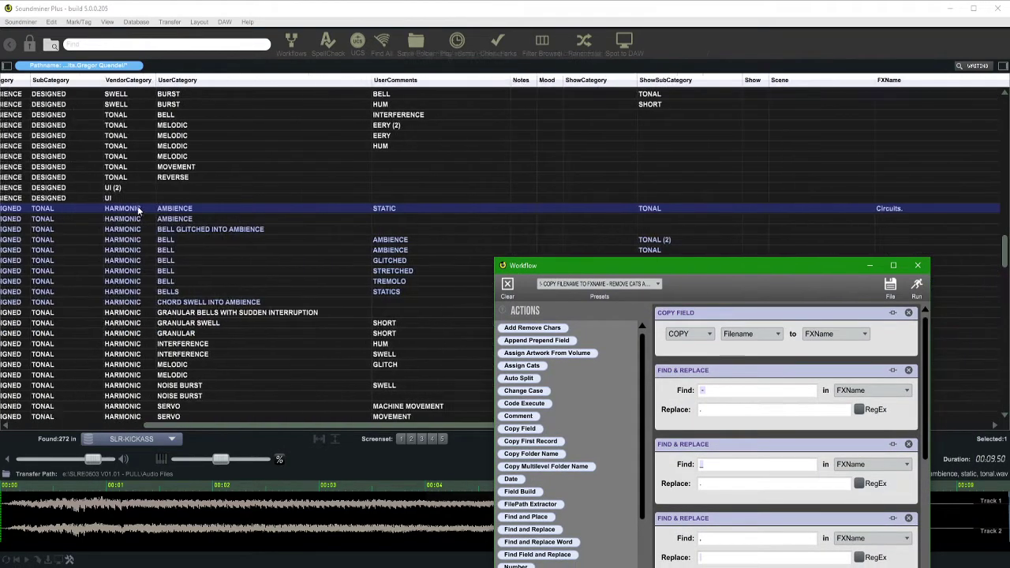
scroll(138, 209, "left", 3)
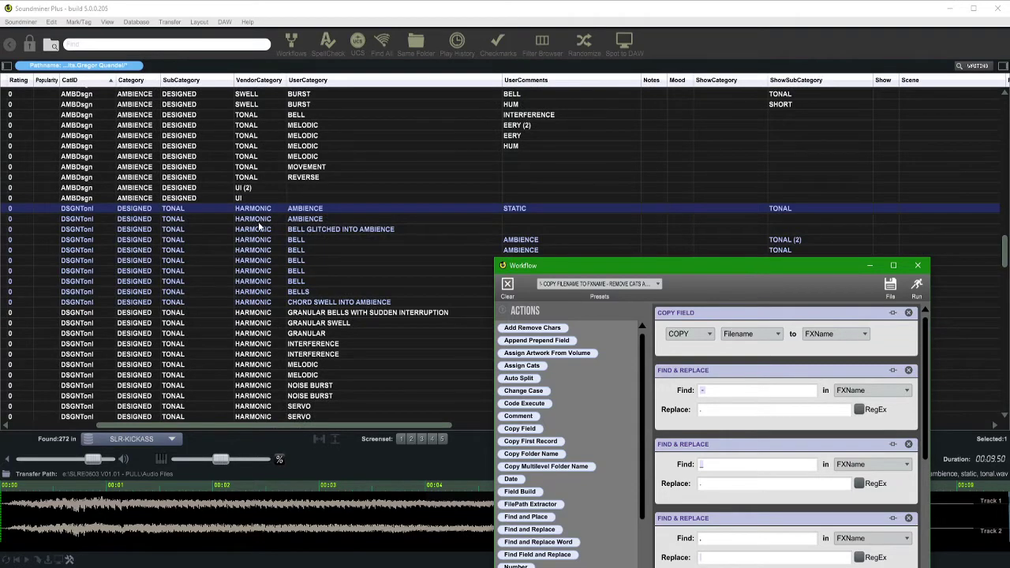
scroll(259, 227, "left", 3)
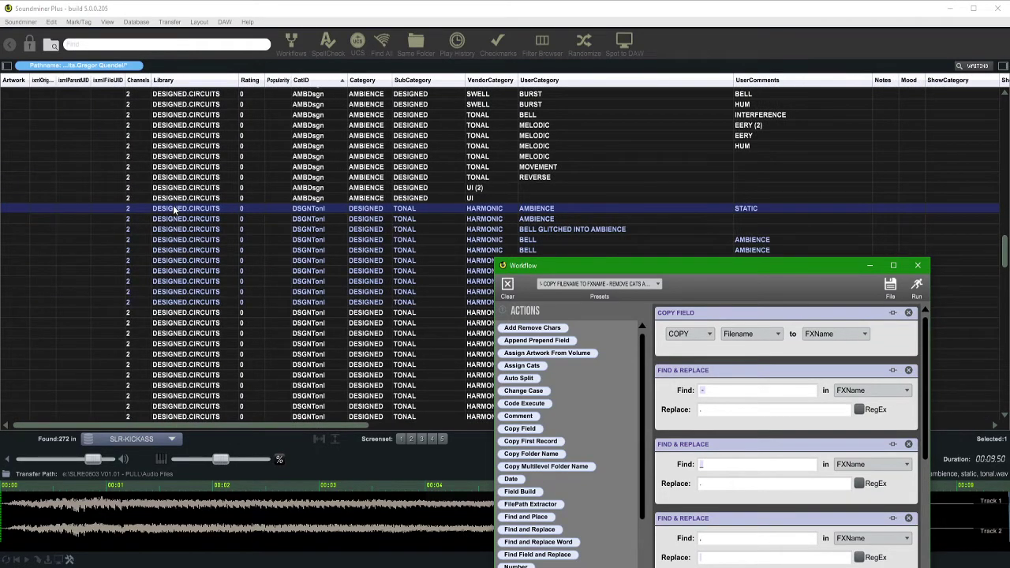
scroll(304, 216, "right", 8)
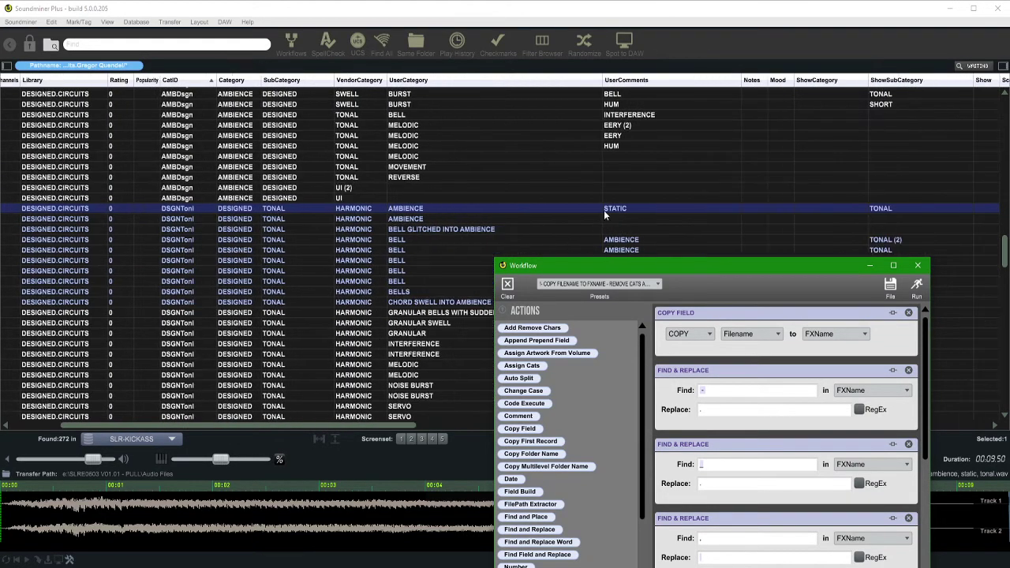
Add a Prepend / Append action at the end of the workflow and set it to append DSN.CIRC
left_click_drag(776, 265, 415, 103)
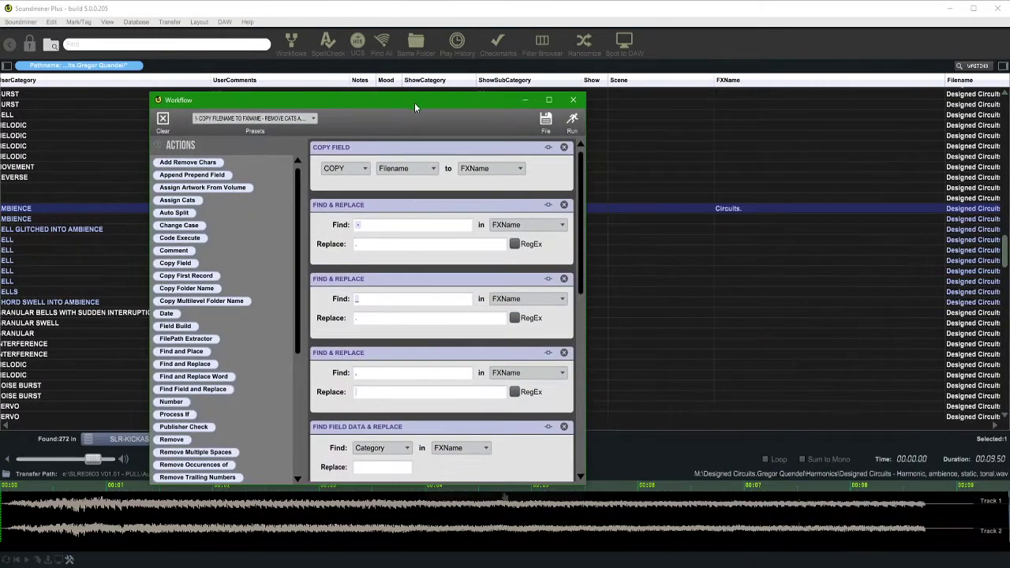
scroll(466, 436, "down", 10)
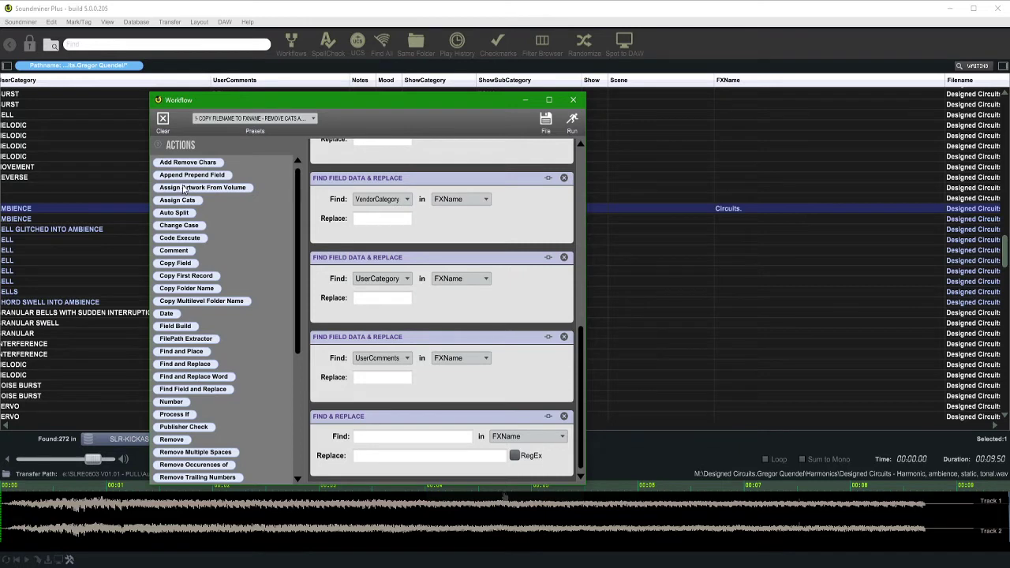
left_click_drag(183, 180, 339, 474)
left_click(342, 427)
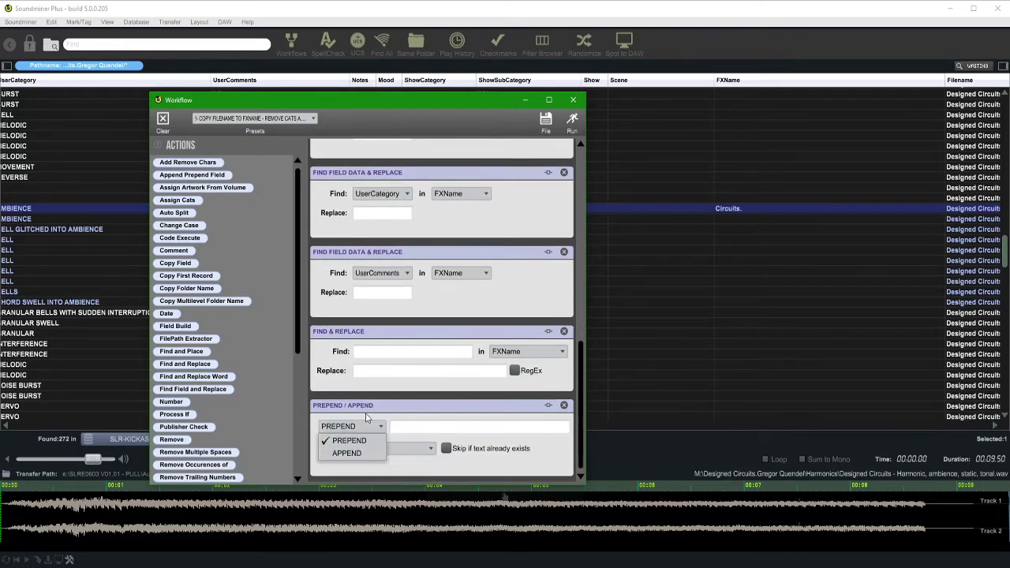
left_click(344, 450)
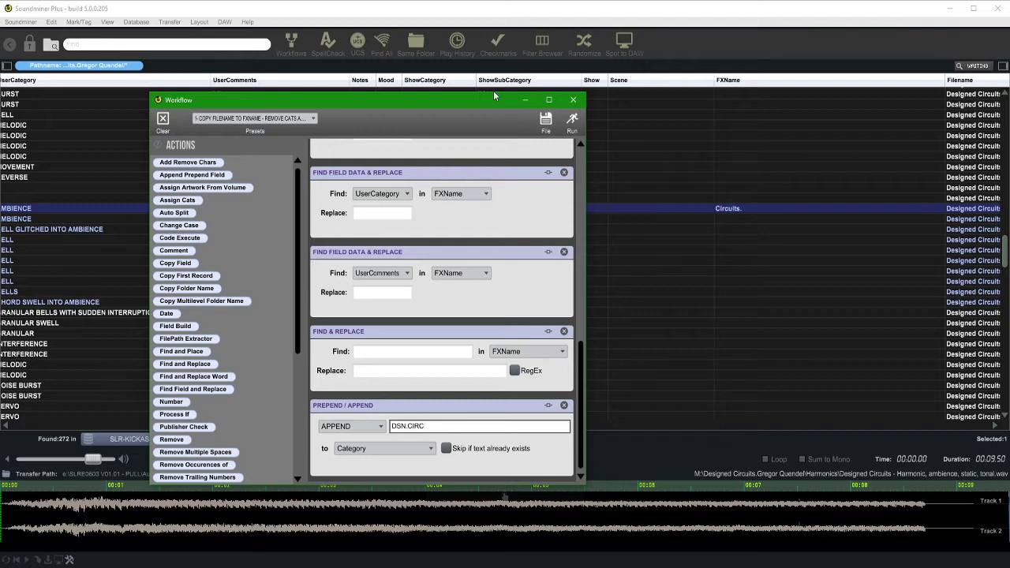
left_click_drag(479, 108, 710, 273)
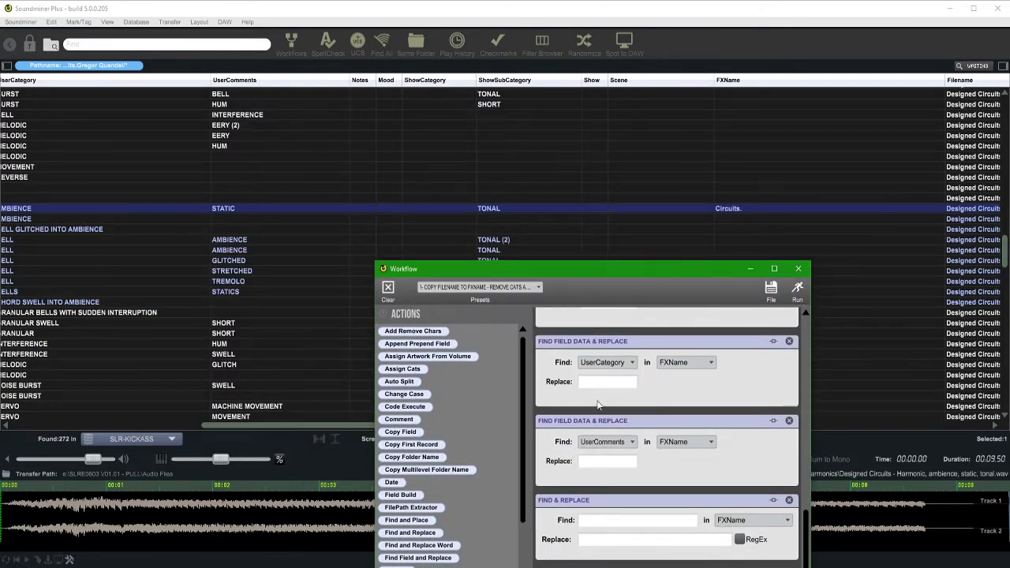
left_click_drag(634, 276, 619, 88)
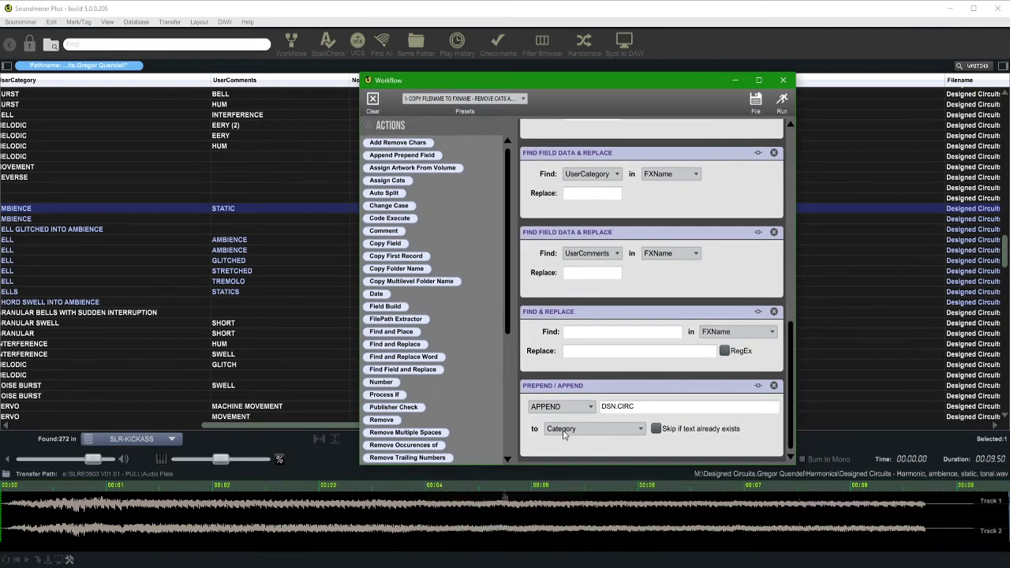
left_click(583, 430)
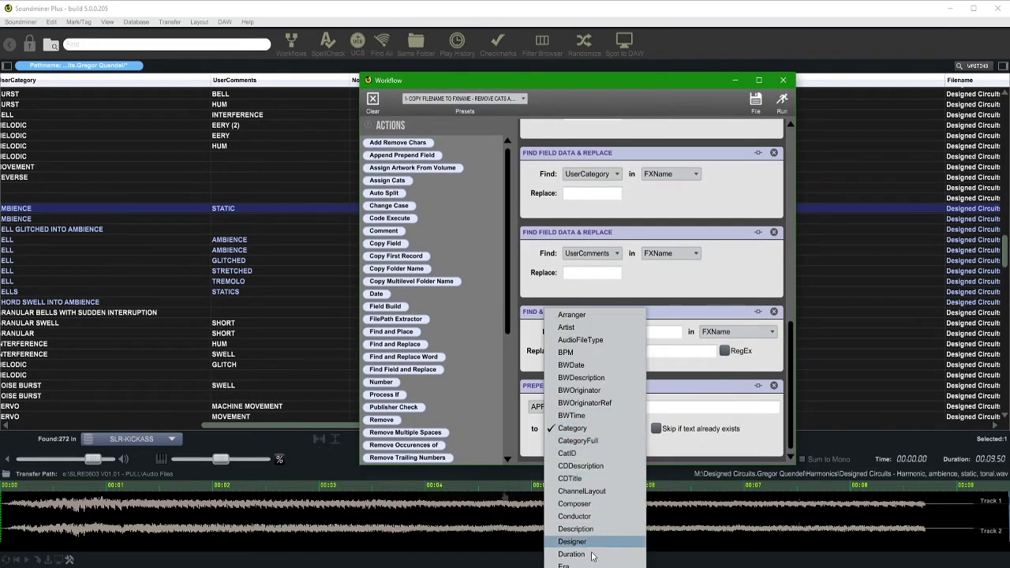
left_click(256, 207)
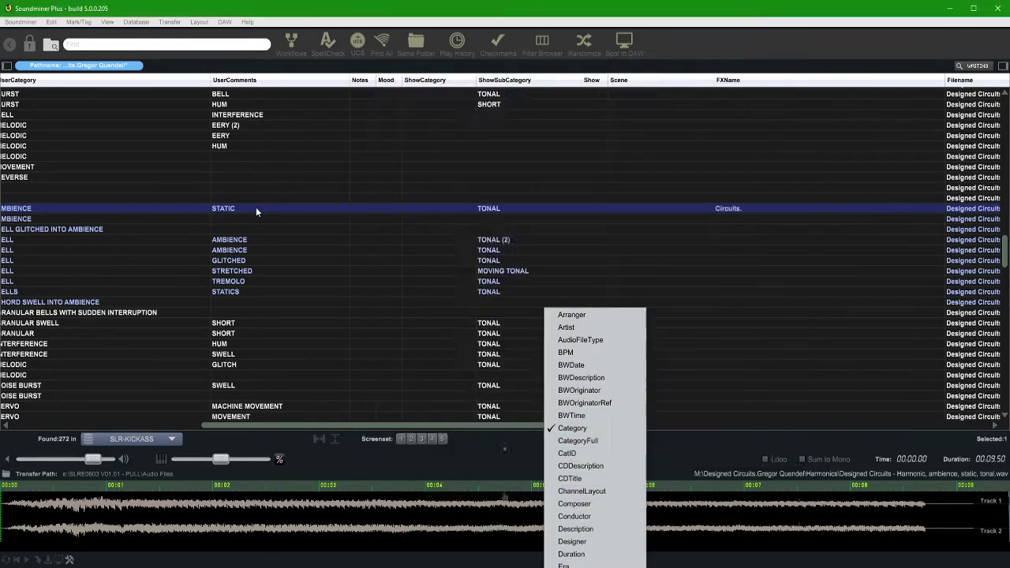
Widen the Category column in the record list
scroll(256, 207, "left", 5)
scroll(329, 227, "right", 5)
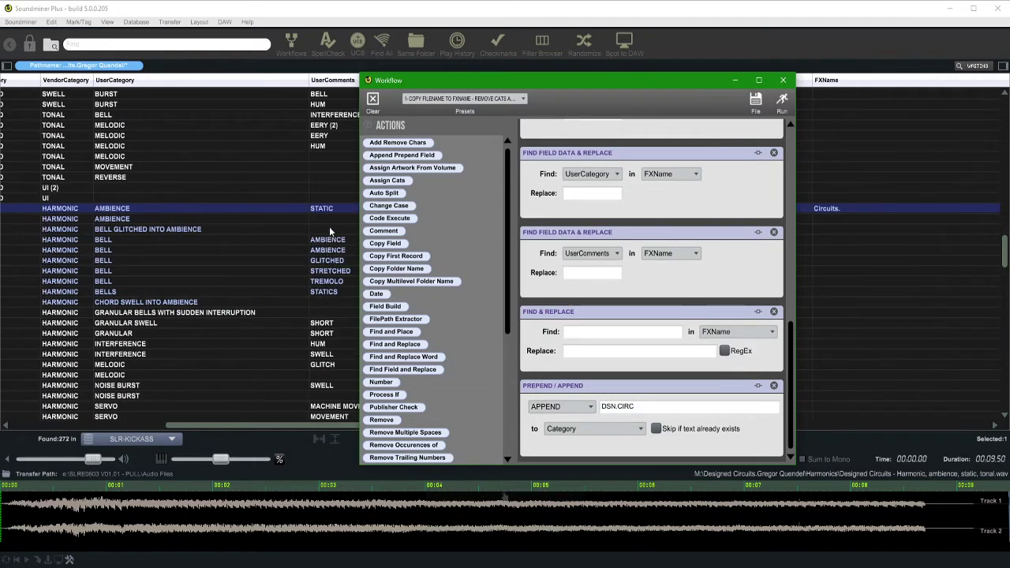
scroll(277, 218, "down", 2)
left_click(259, 207)
scroll(260, 207, "left", 5)
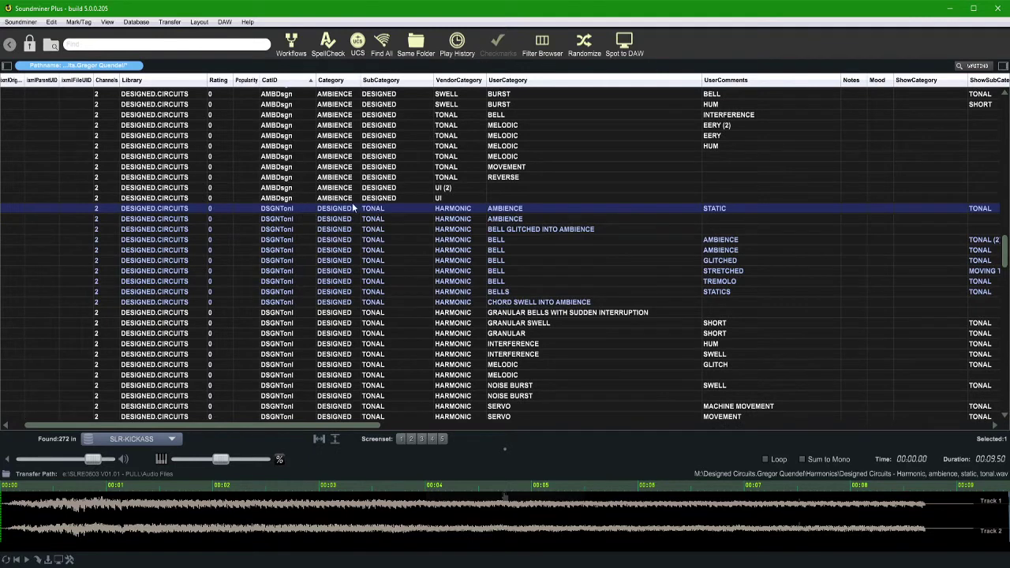
left_click_drag(360, 79, 432, 81)
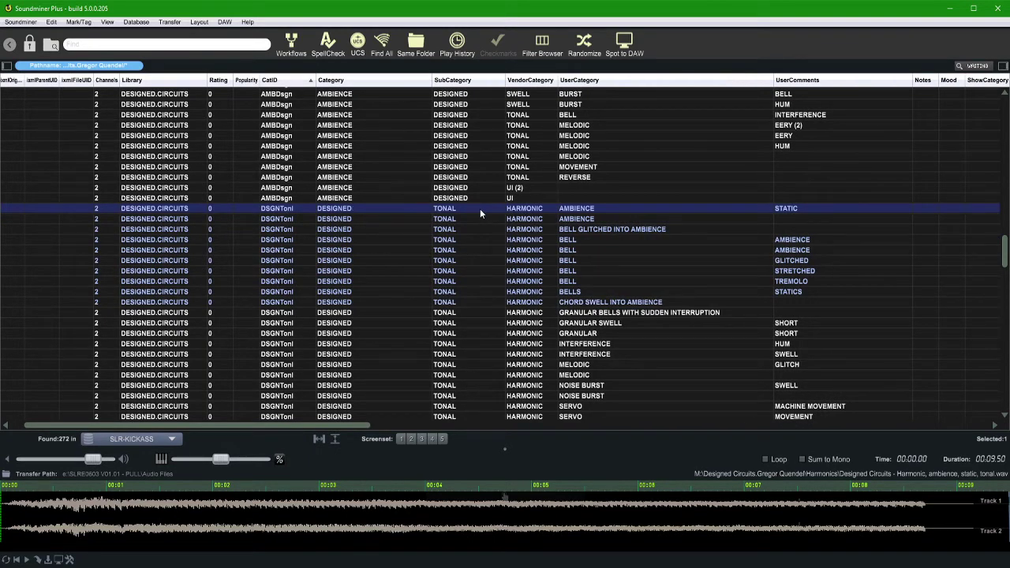
scroll(682, 195, "right", 5)
scroll(697, 205, "right", 2)
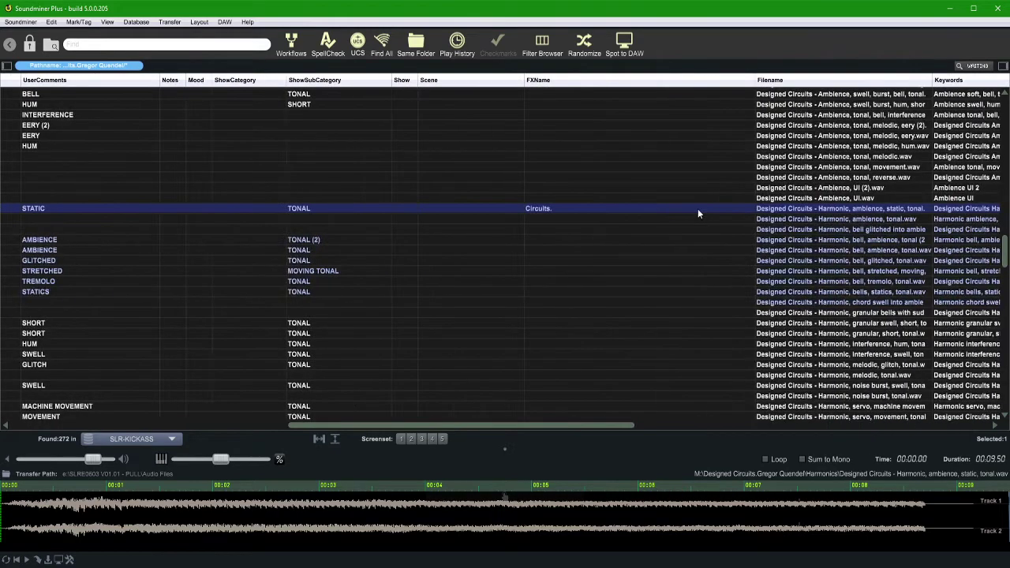
Set the Prepend / Append action's target field to FXName and run the workflow on the "Harmonic, ambience, static, tonal" record
key("alt+Tab")
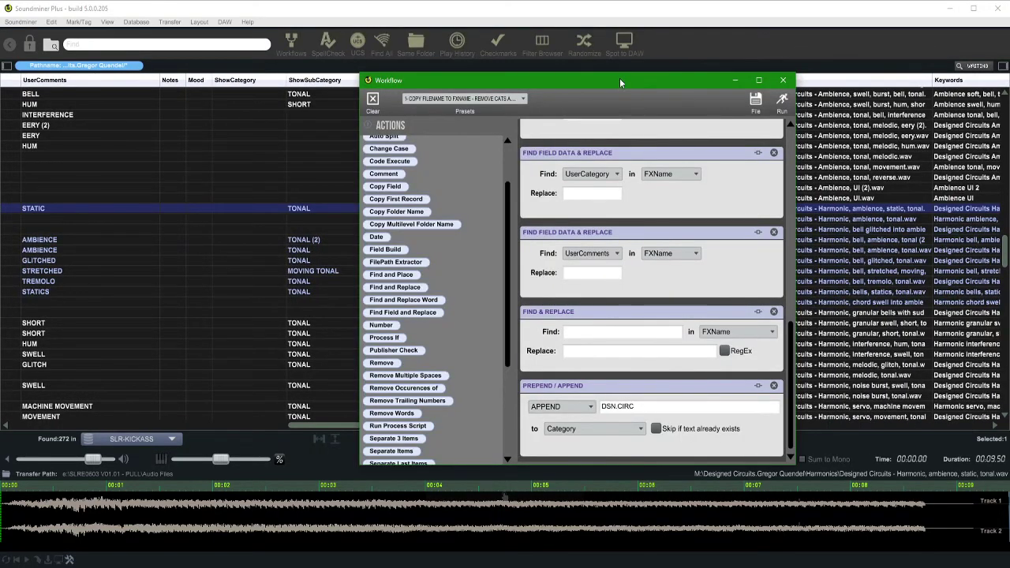
left_click_drag(619, 79, 520, 106)
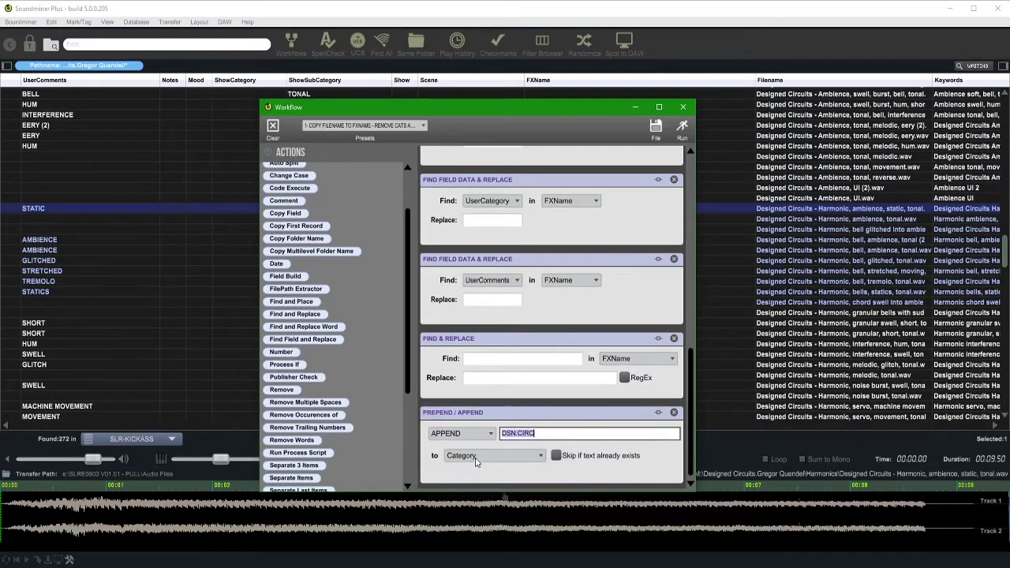
left_click(483, 456)
scroll(481, 509, "down", 10)
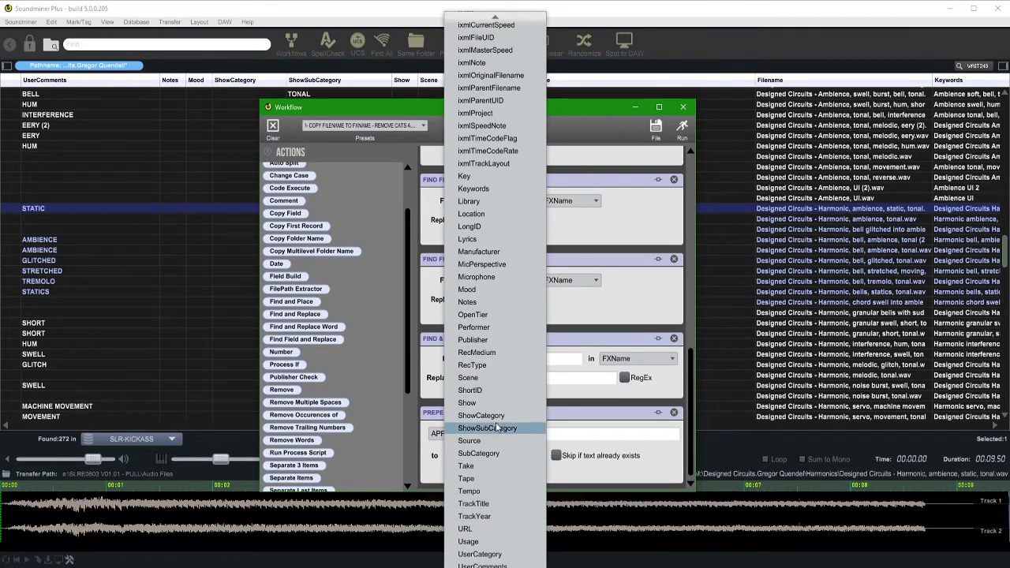
scroll(497, 158, "up", 8)
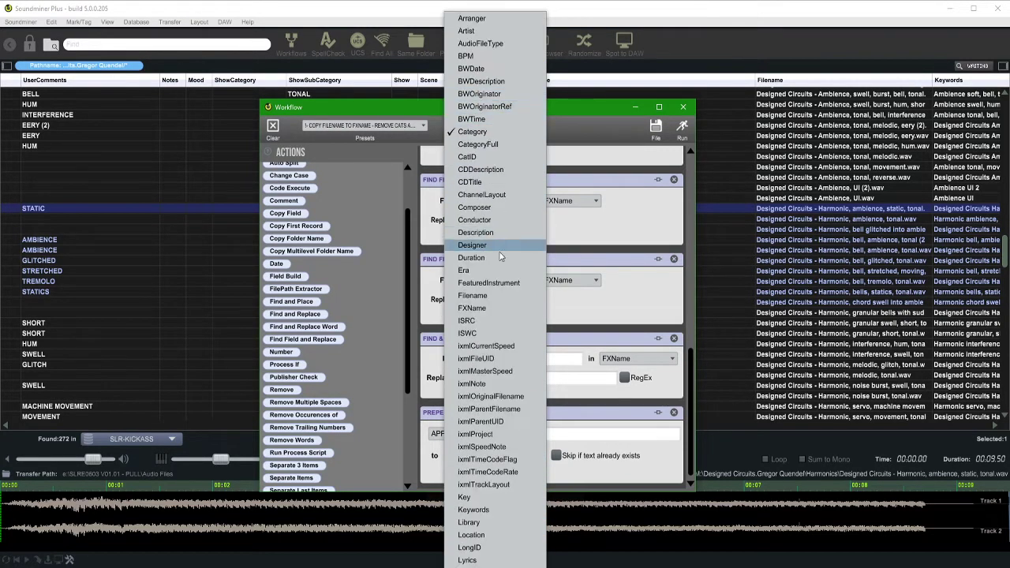
left_click(501, 308)
left_click_drag(553, 110, 533, 254)
left_click(663, 272)
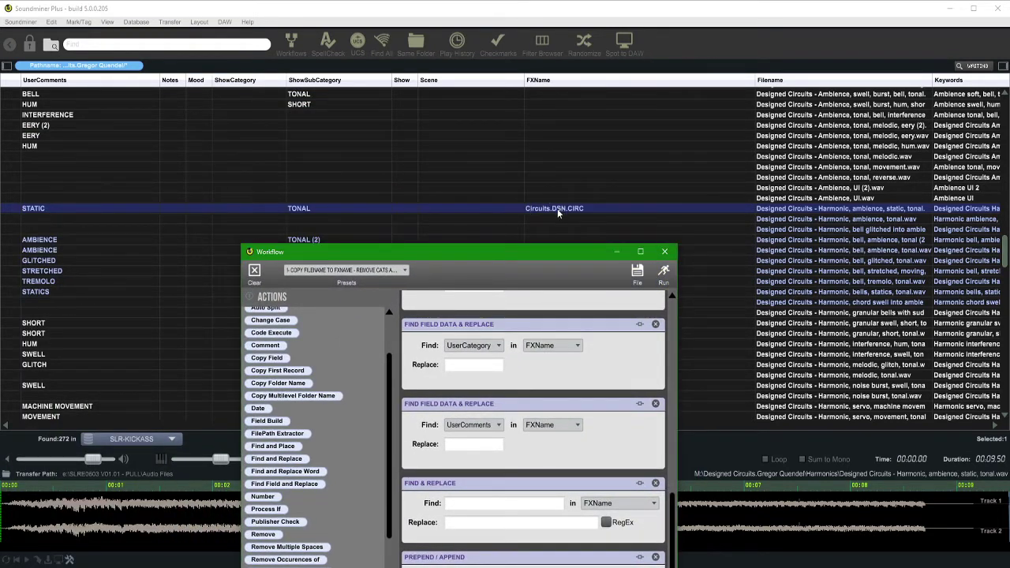
left_click_drag(565, 253, 758, 239)
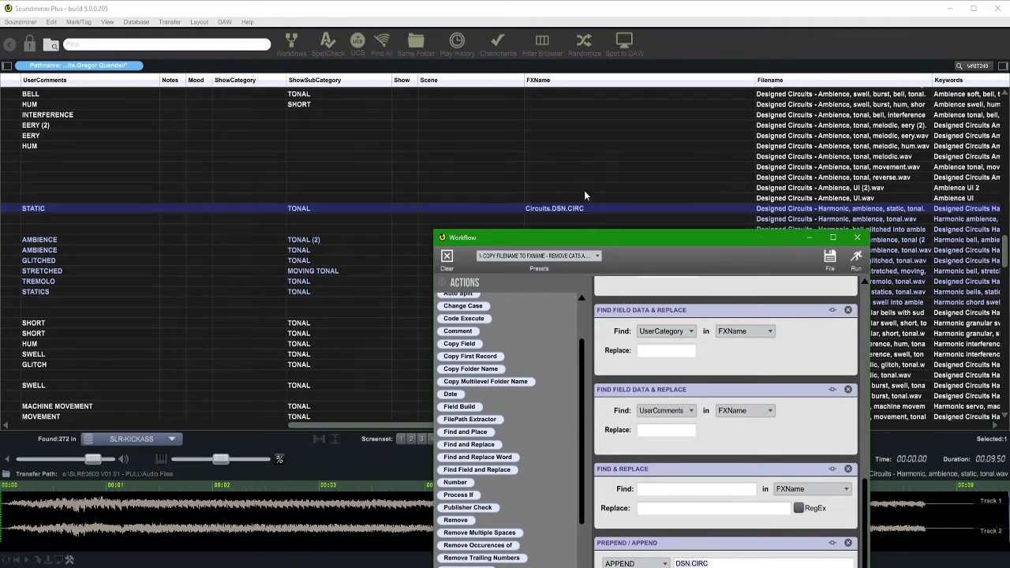
Add a Number action at the end of the workflow and set it to append
left_click_drag(690, 247, 545, 64)
scroll(350, 404, "down", 5)
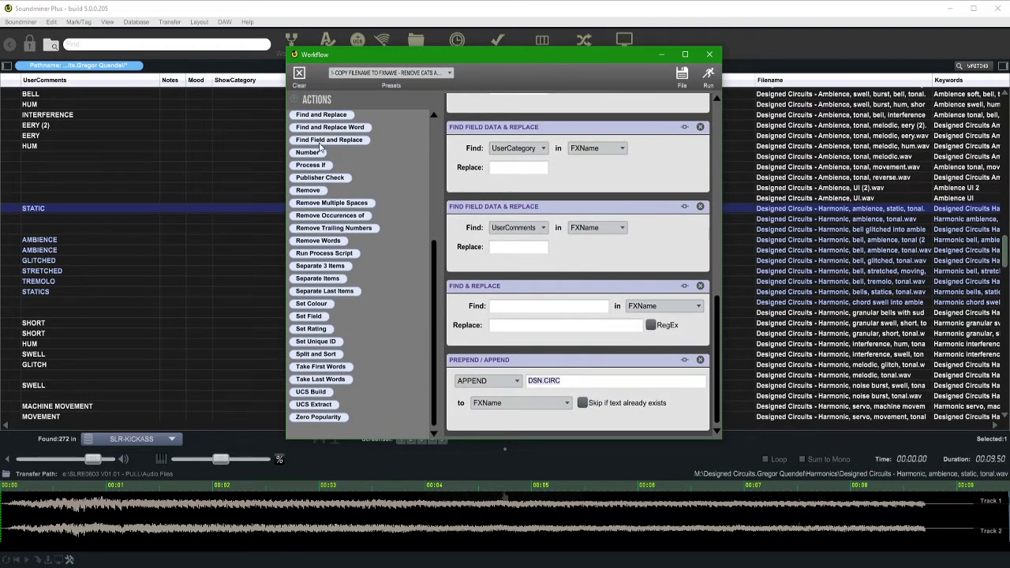
left_click_drag(319, 148, 552, 434)
left_click(485, 380)
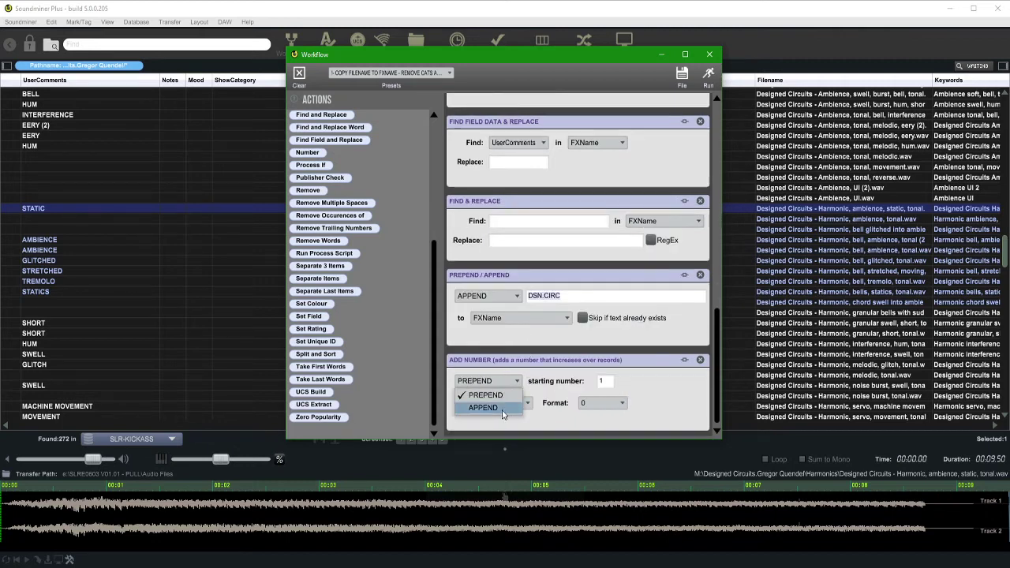
left_click(483, 407)
Set the Add Number action's format to 000
left_click(607, 382)
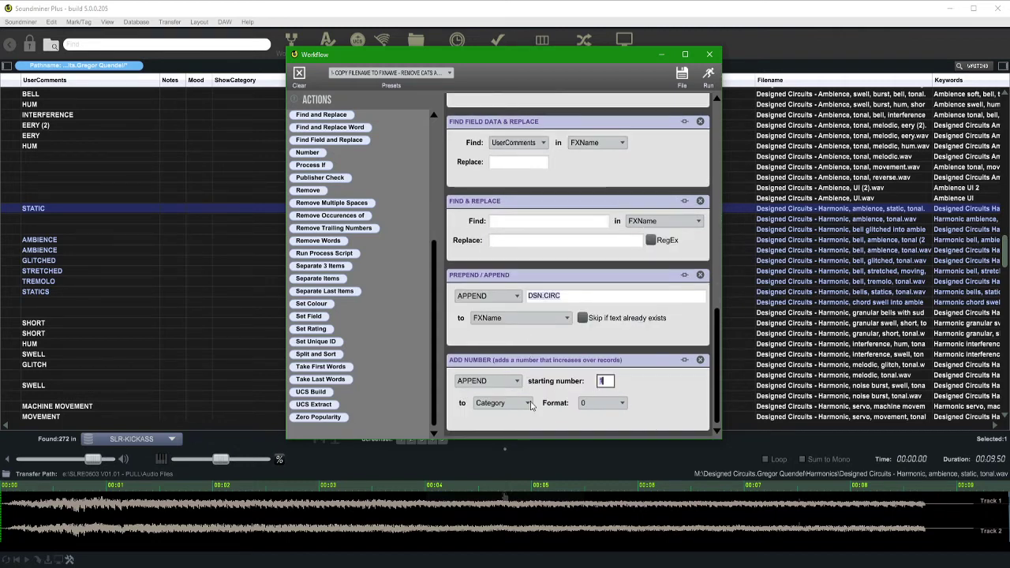
left_click(607, 405)
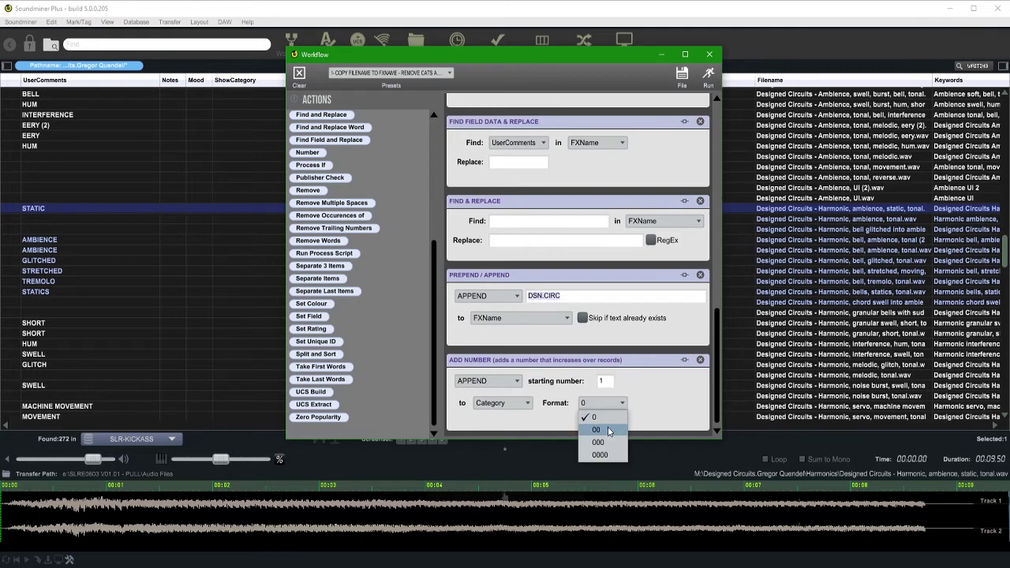
left_click(597, 430)
left_click(596, 404)
left_click(598, 442)
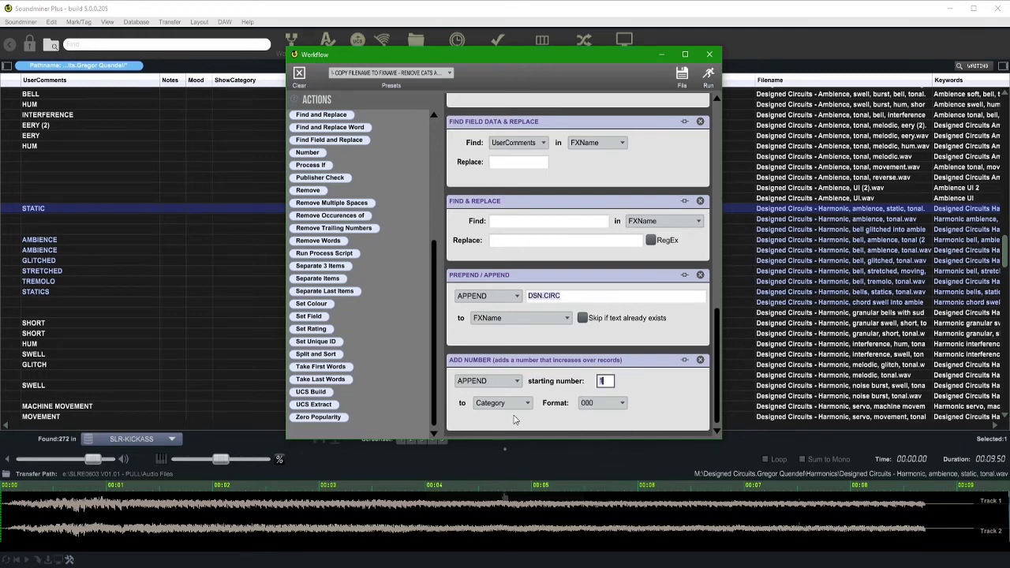
Choose FXName as the field the Add Number action writes to
left_click(482, 406)
scroll(519, 493, "down", 5)
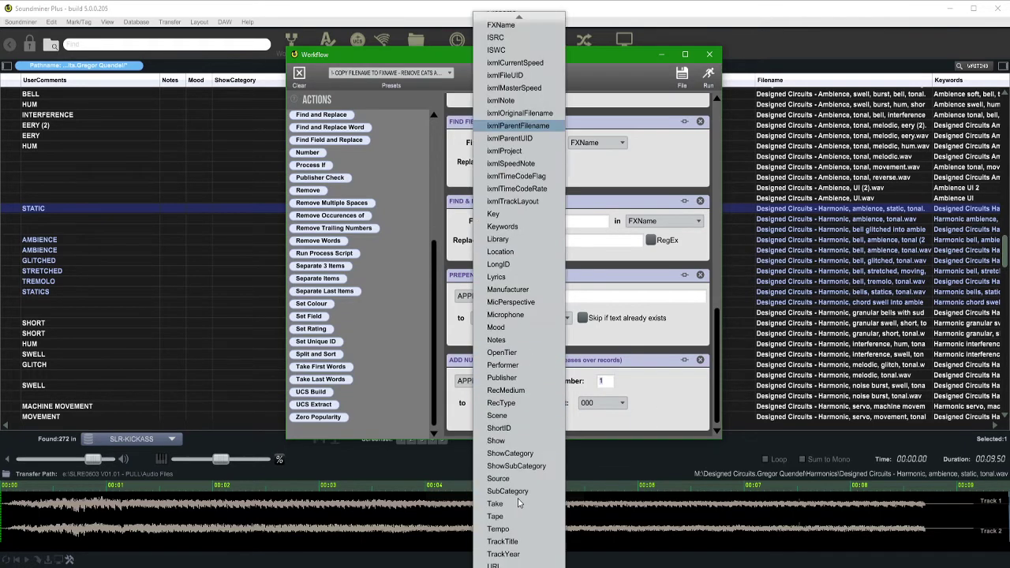
scroll(510, 336, "down", 3)
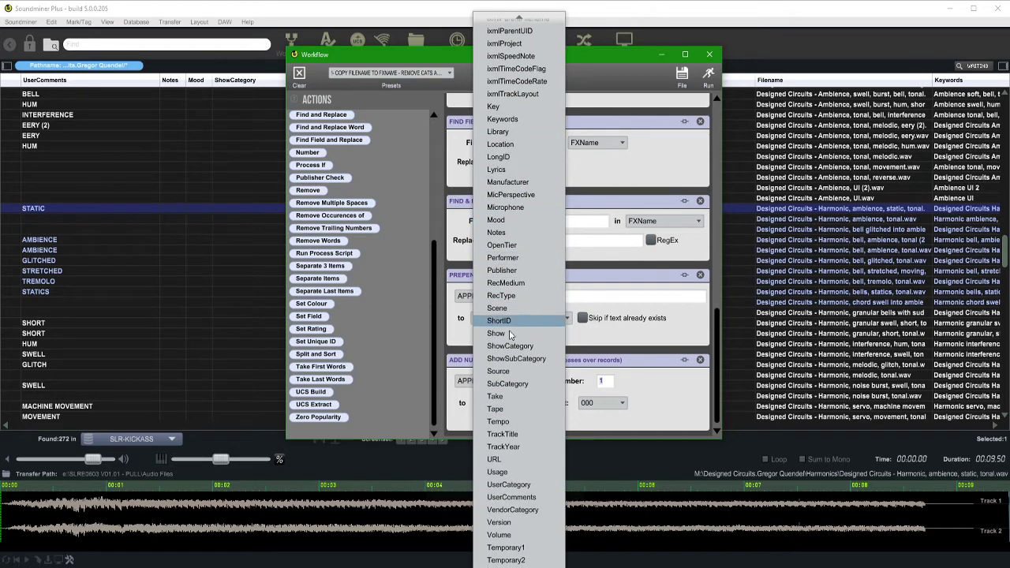
scroll(511, 172, "up", 10)
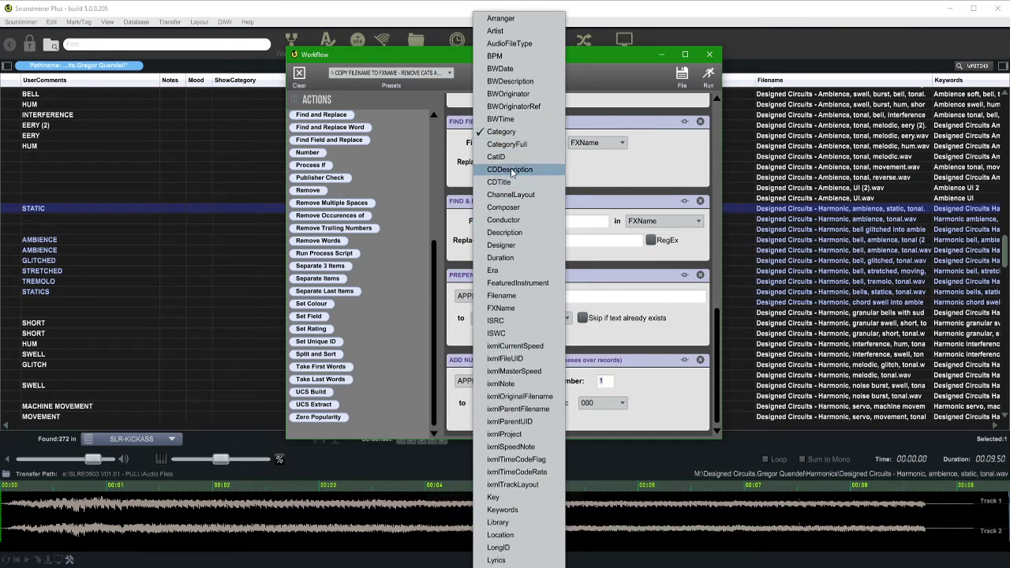
left_click(501, 308)
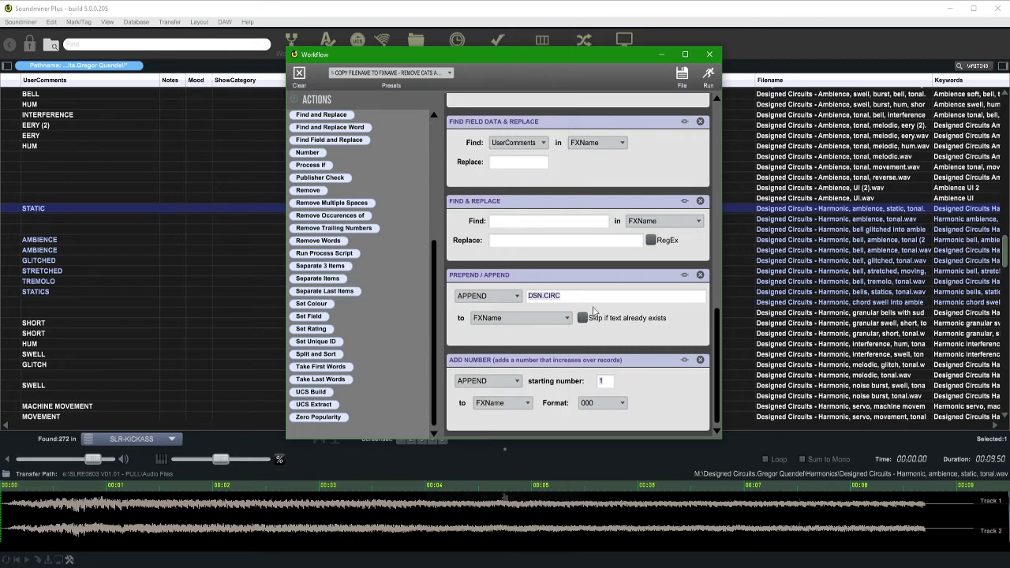
Change the Prepend / Append text to "DSN.CIRC." and run the workflow on the selected record again
left_click_drag(605, 54, 813, 248)
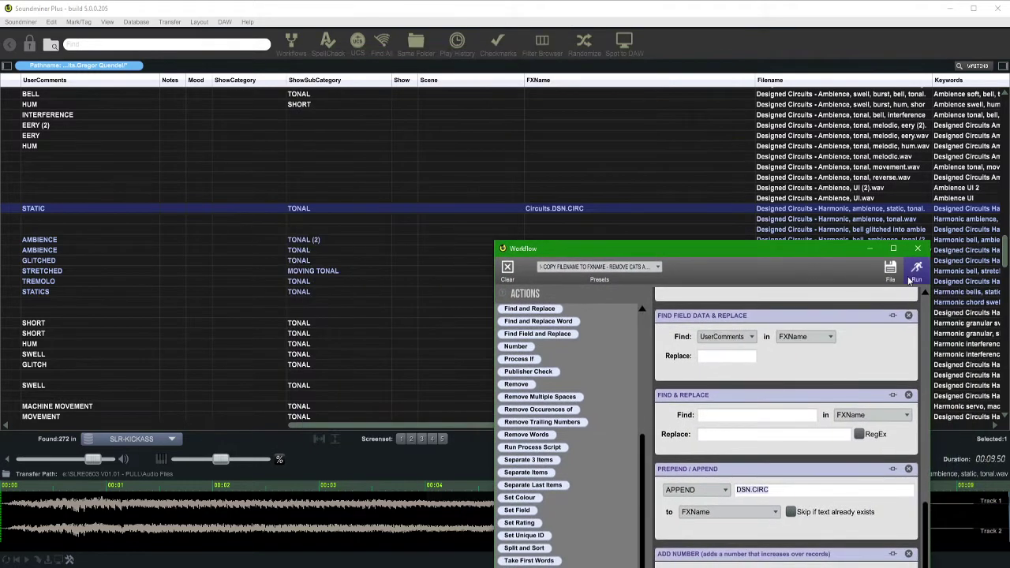
left_click_drag(696, 251, 548, 116)
left_click(629, 356)
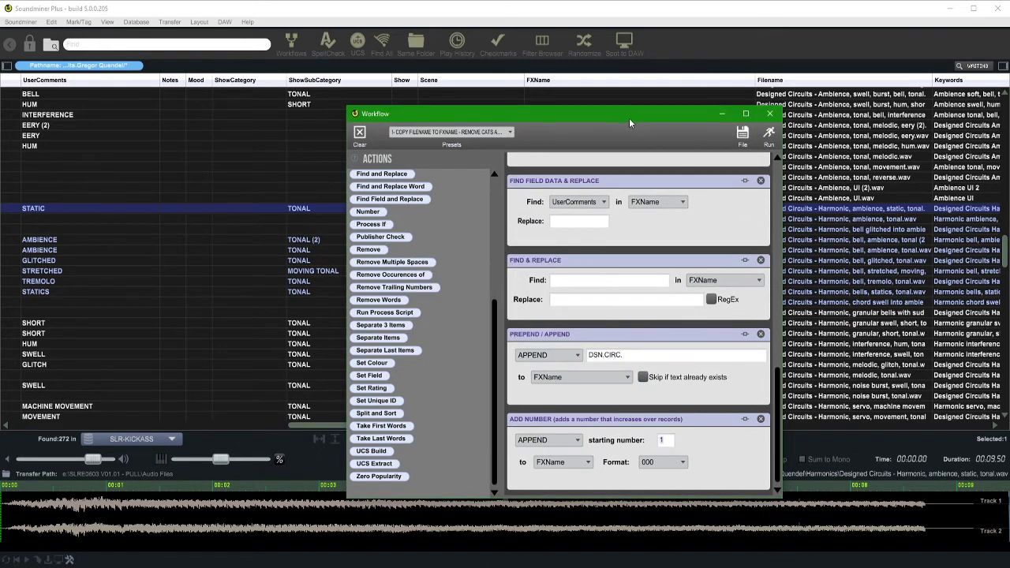
left_click_drag(628, 117, 555, 243)
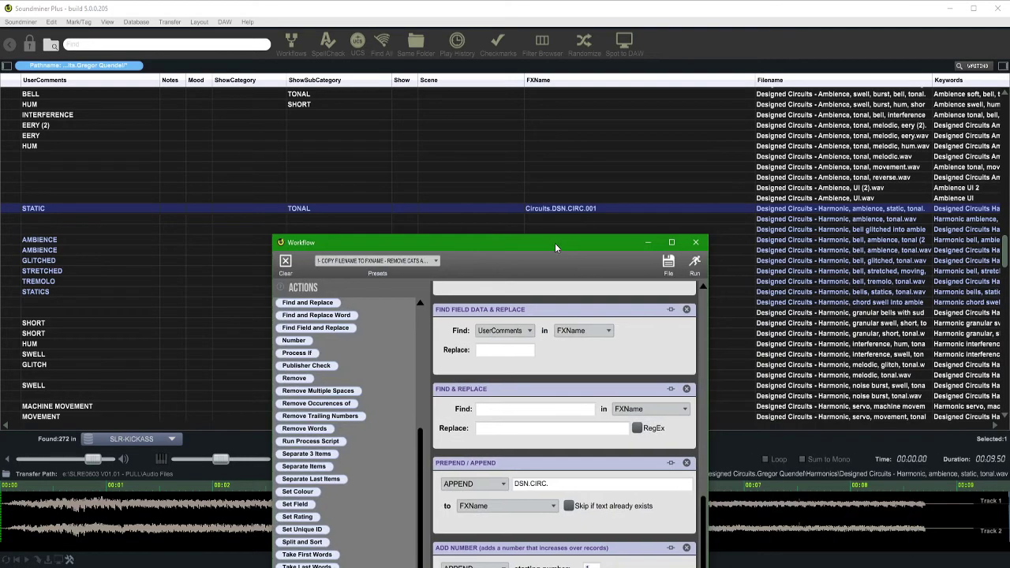
Add a Set Unique ID action at the end of the workflow
scroll(481, 208, "left", 3)
scroll(480, 208, "left", 10)
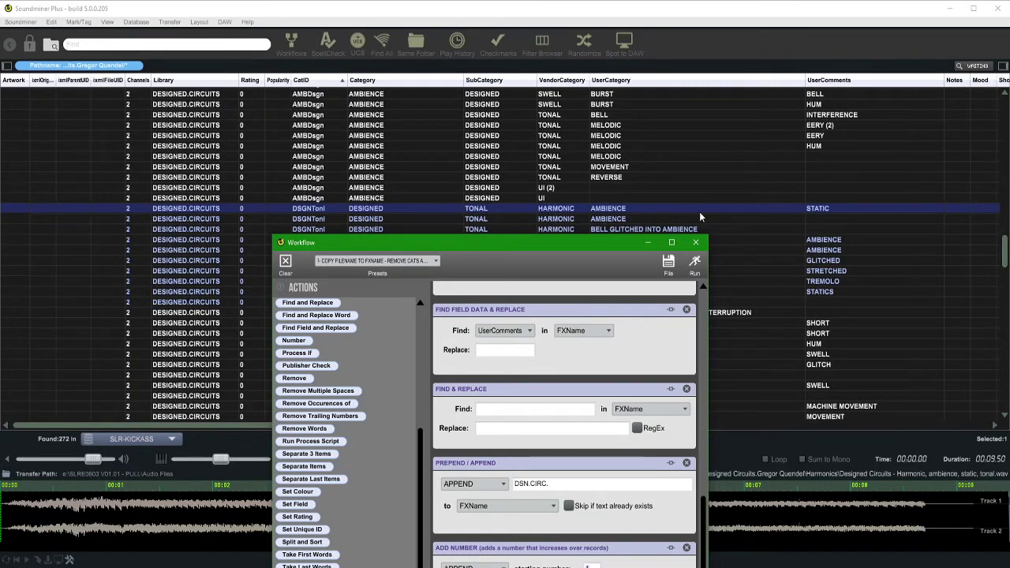
scroll(641, 193, "right", 10)
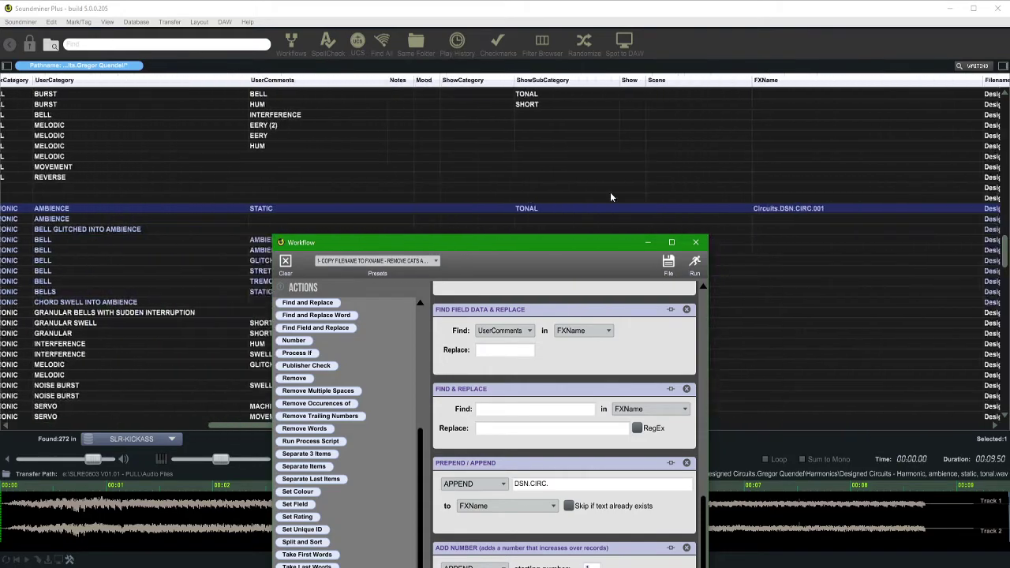
scroll(640, 194, "right", 10)
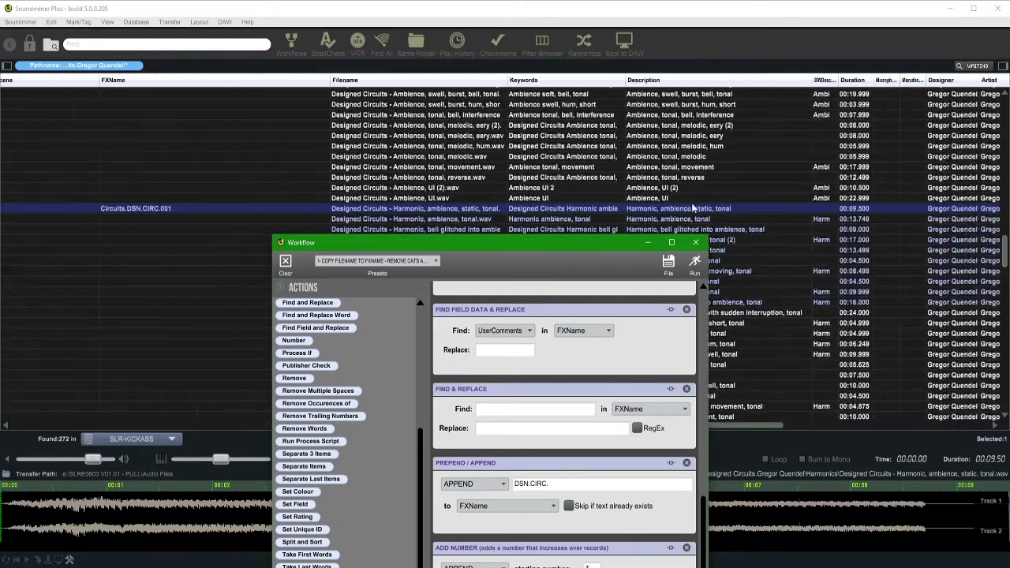
scroll(718, 211, "left", 10)
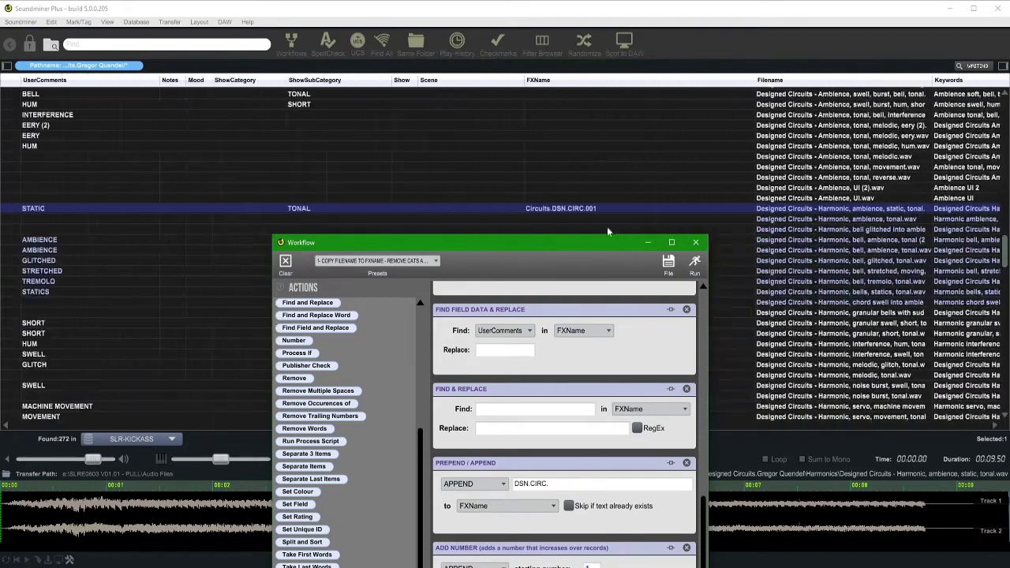
left_click_drag(515, 242, 638, 165)
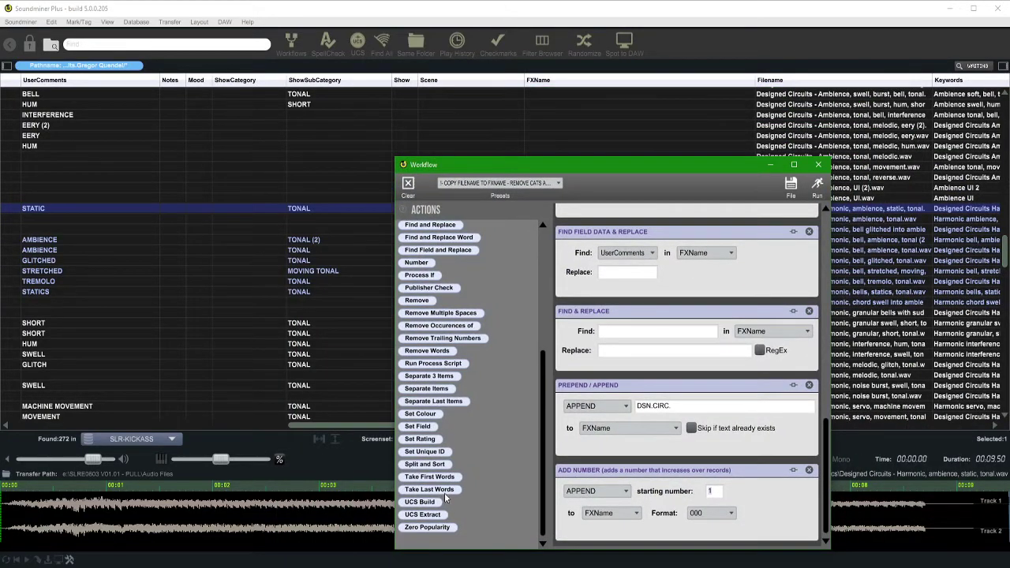
left_click_drag(442, 457, 690, 516)
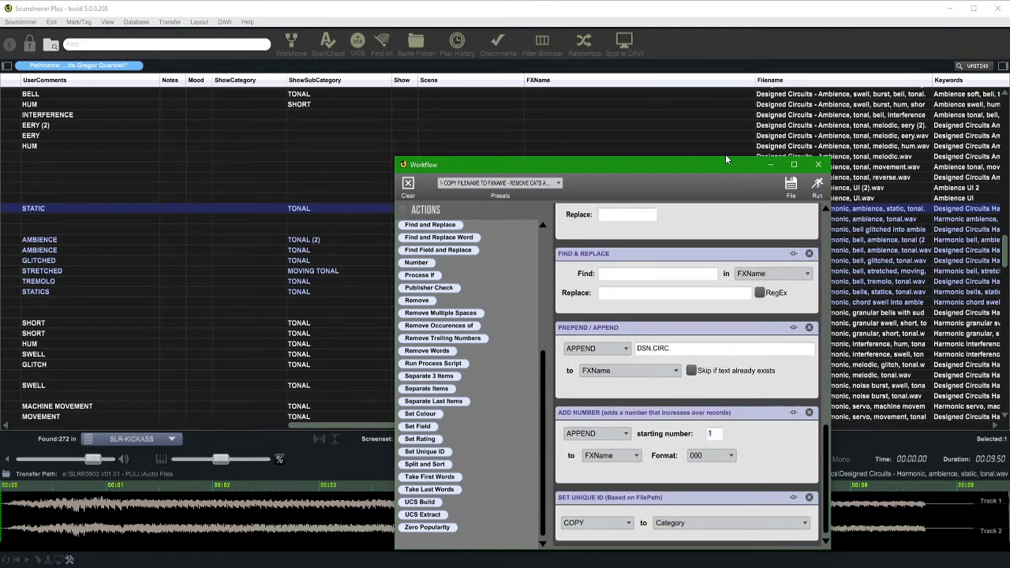
Review the workflow's actions from Copy Field to Set Unique ID against the selected record's category fields
left_click_drag(726, 159, 729, 12)
scroll(669, 416, "down", 1)
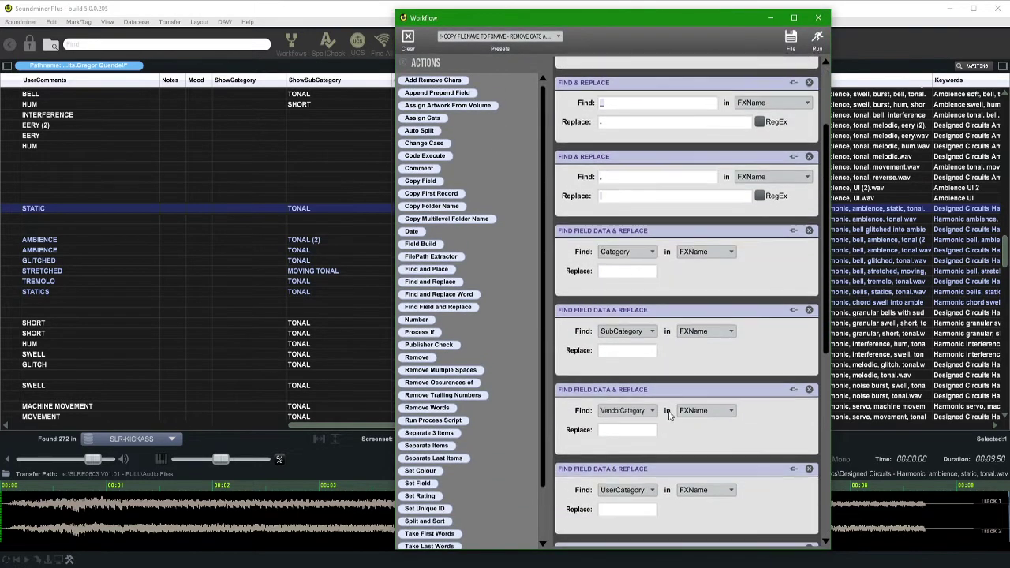
scroll(669, 416, "up", 2)
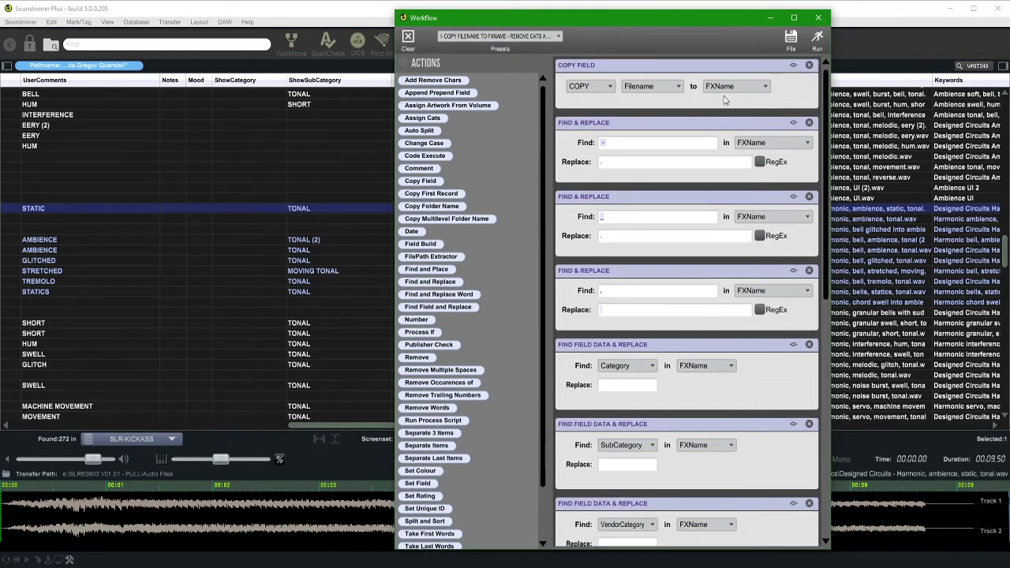
scroll(627, 467, "down", 8)
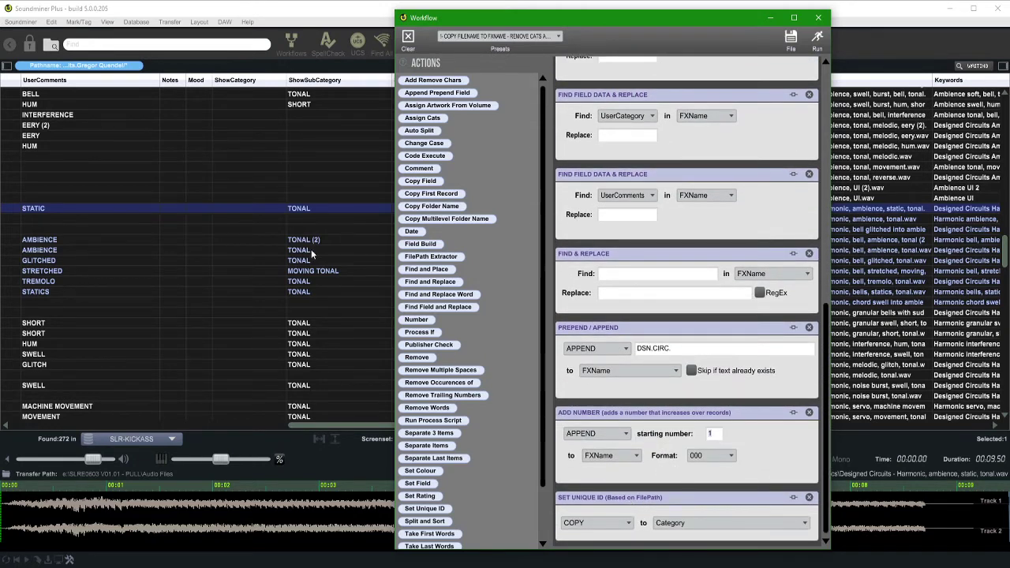
scroll(322, 231, "left", 10)
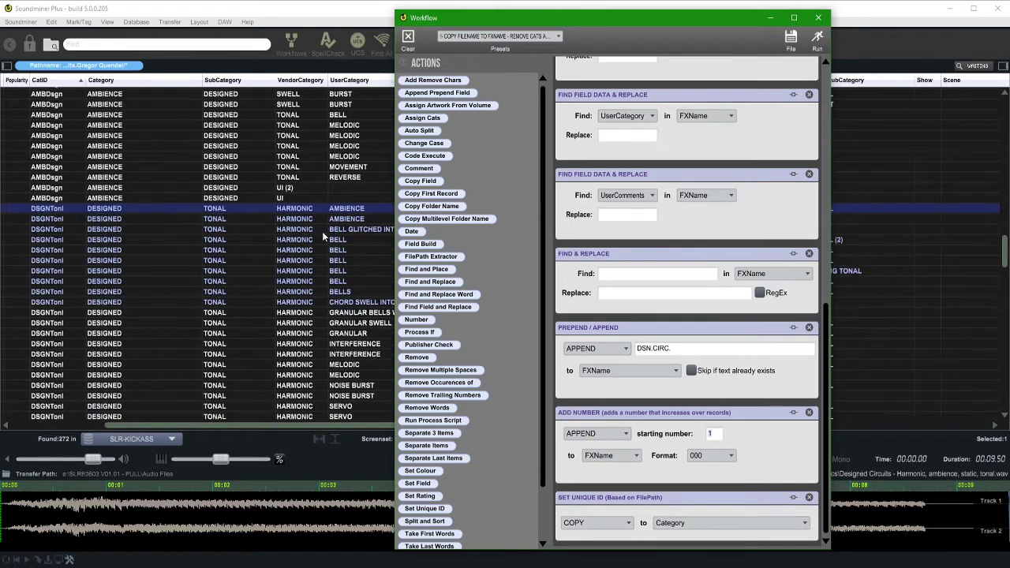
Widen the ixmlOriginalFilename, ixmlParentUID and ixmlFileUID columns in the record list
scroll(322, 231, "left", 5)
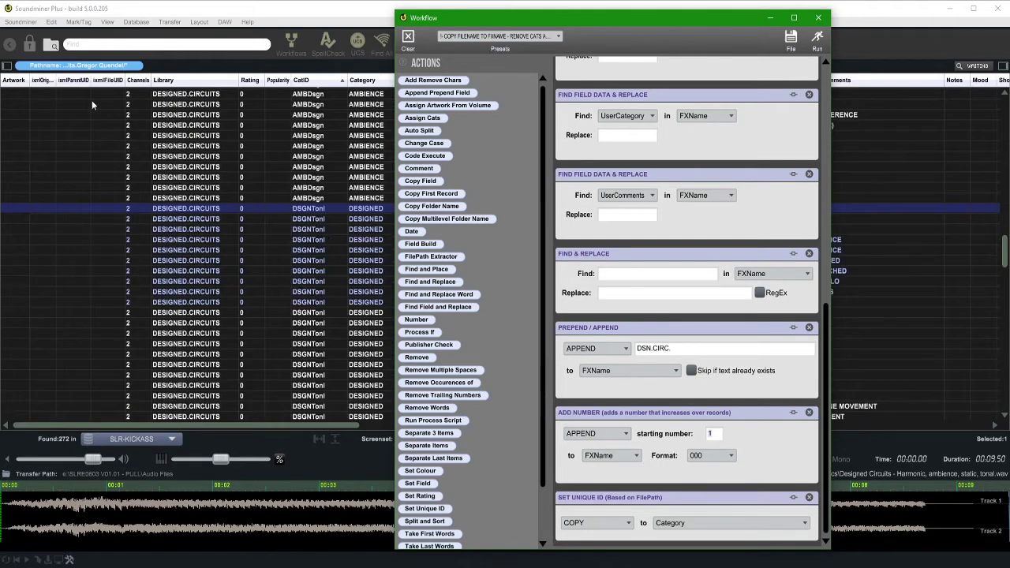
left_click(124, 81)
left_click_drag(124, 81, 185, 79)
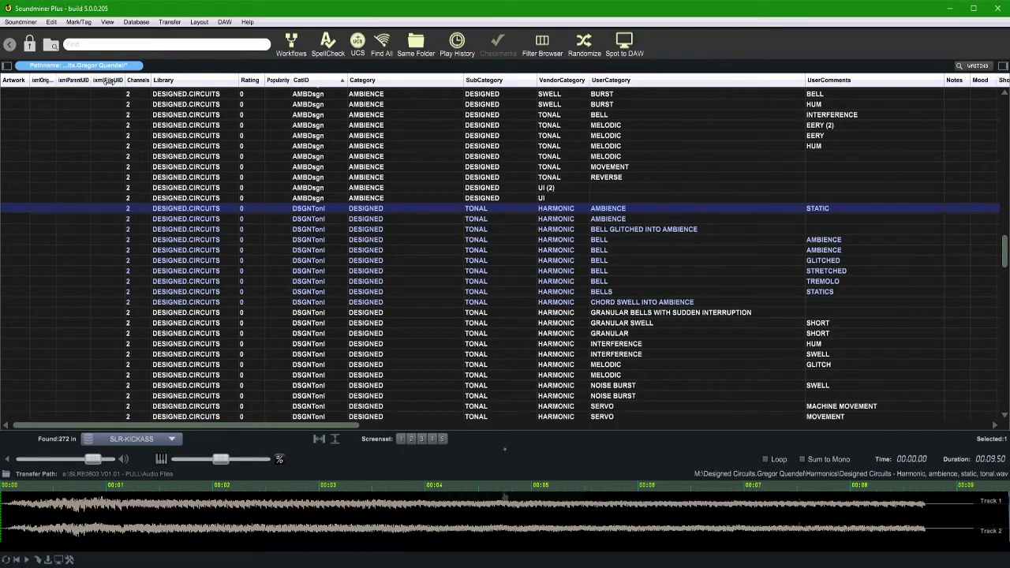
left_click_drag(92, 81, 141, 78)
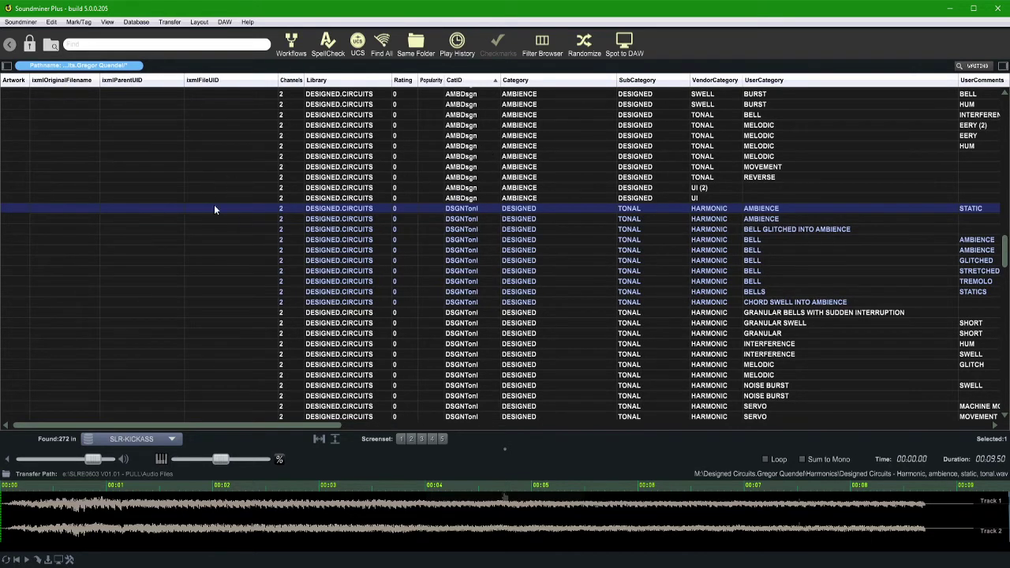
Reopen the workflow and make the Set Unique ID action copy its ID to ixmlFileUID
left_click(291, 43)
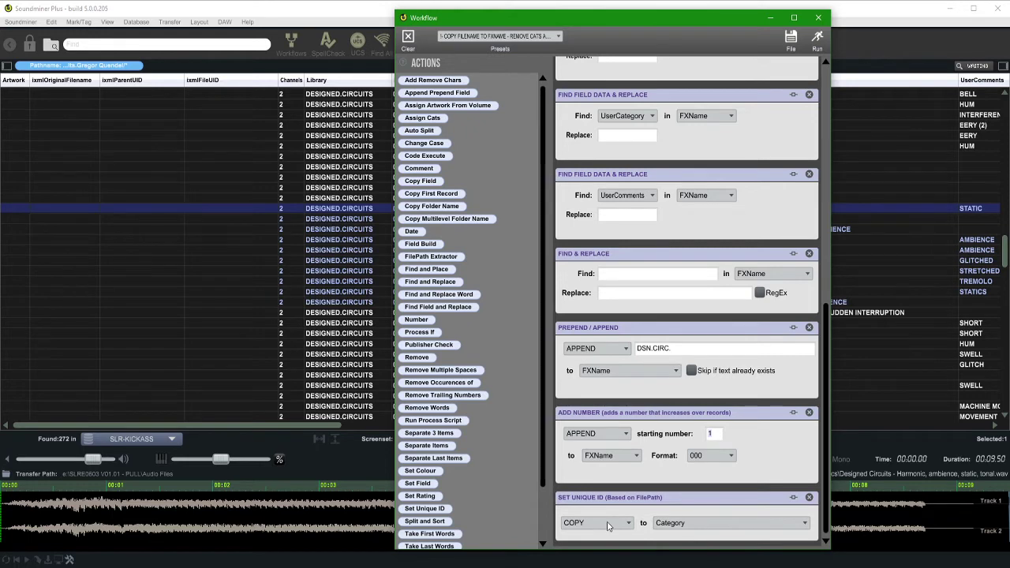
left_click(713, 524)
scroll(731, 484, "down", 10)
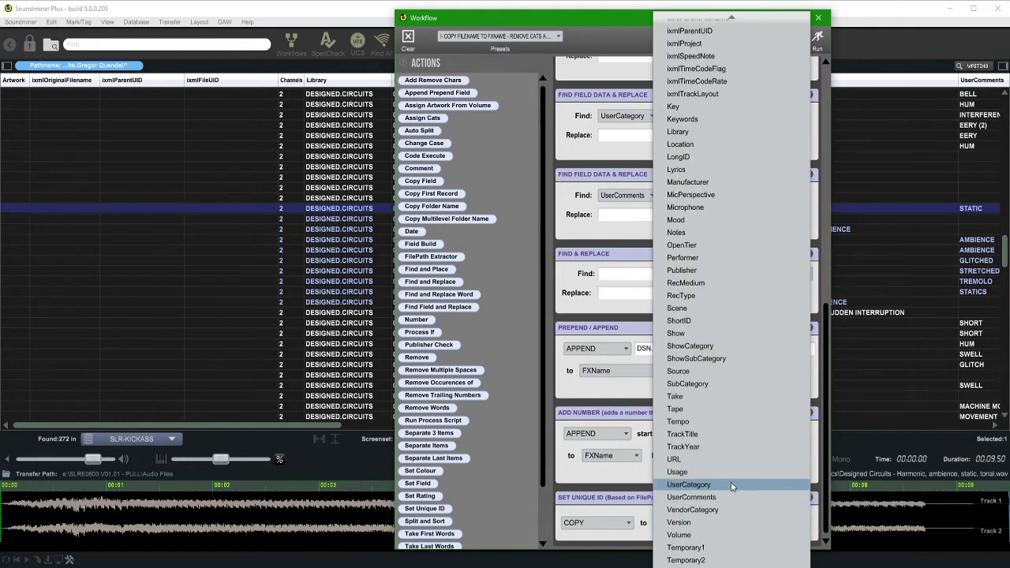
scroll(726, 355, "up", 5)
scroll(725, 411, "down", 5)
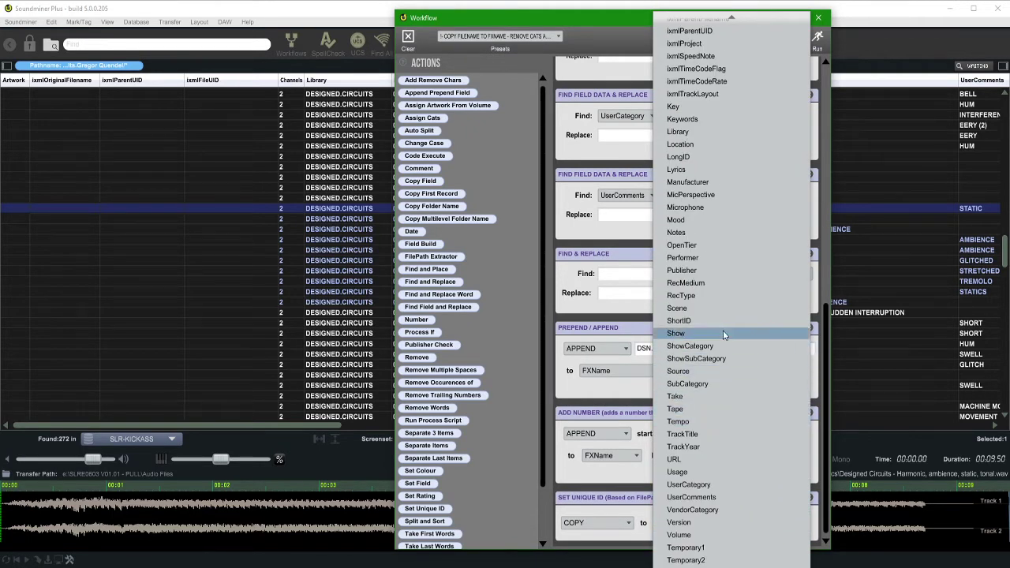
scroll(700, 150, "up", 5)
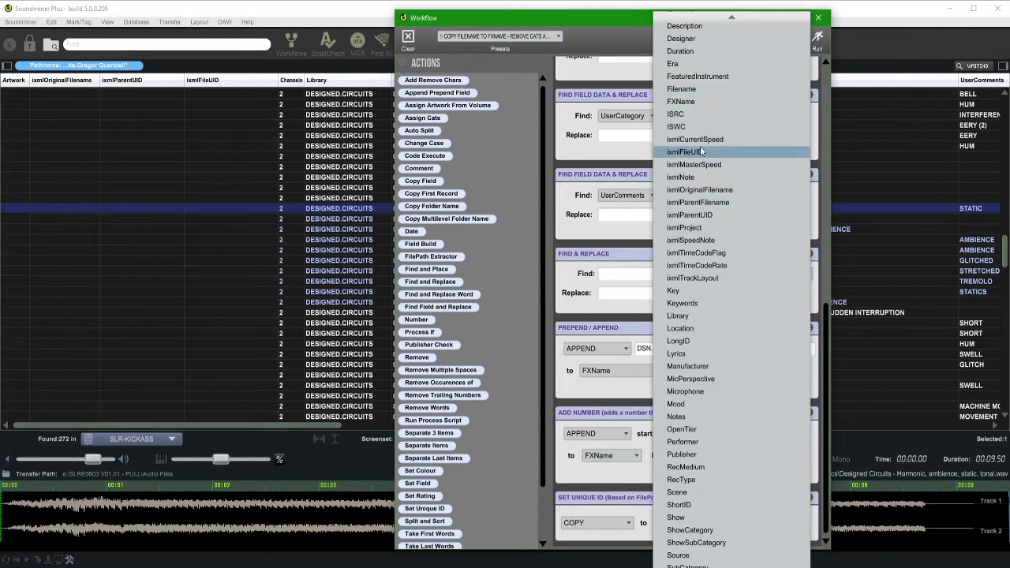
left_click(700, 151)
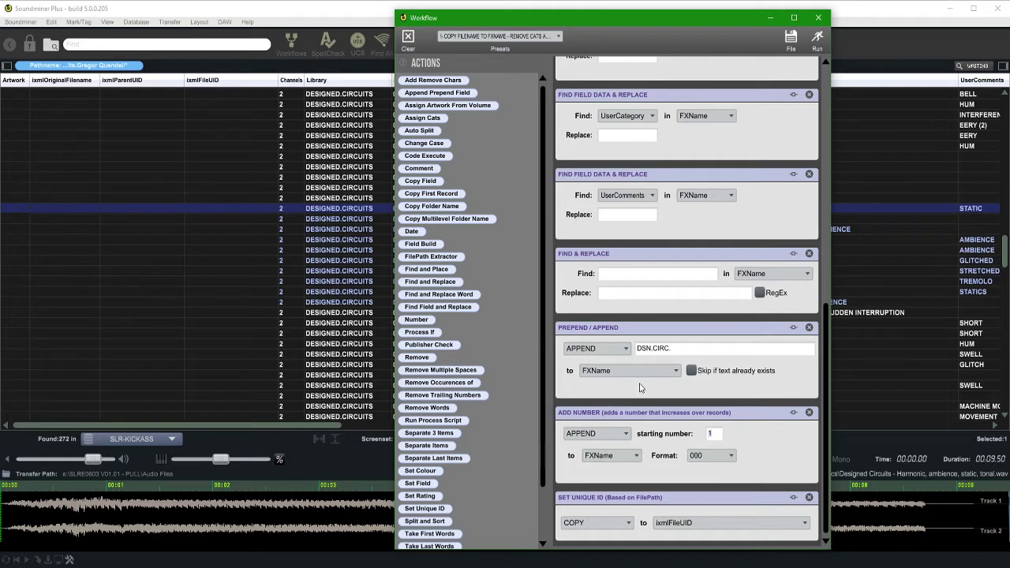
Add a Field Build action at the end of the workflow, below Set Unique ID
scroll(473, 213, "down", 3)
scroll(430, 254, "up", 1)
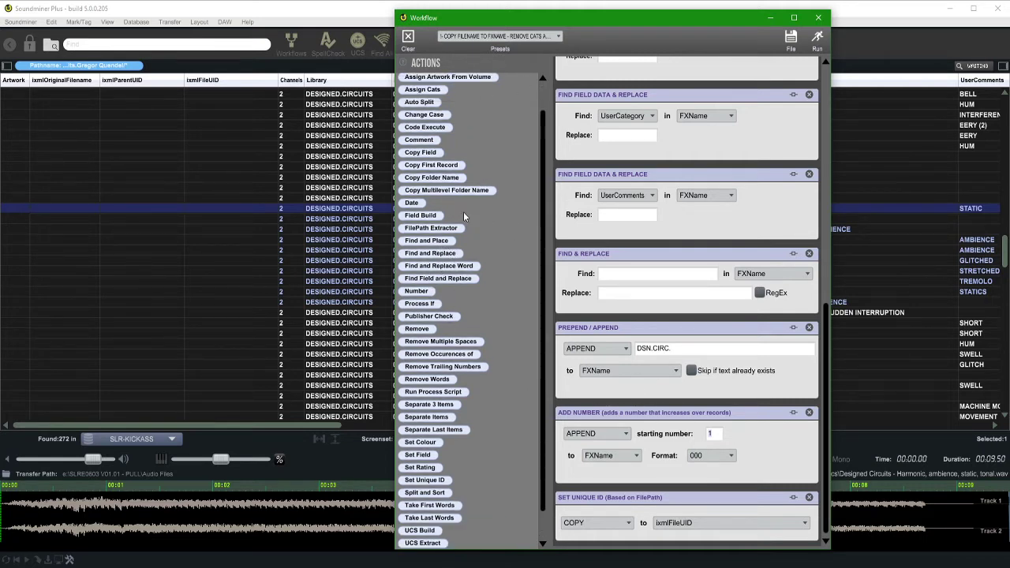
left_click_drag(433, 220, 619, 527)
Change the Field Build formula to "<Filename:1>_<ixmlFileUID:1>"
left_click(651, 526)
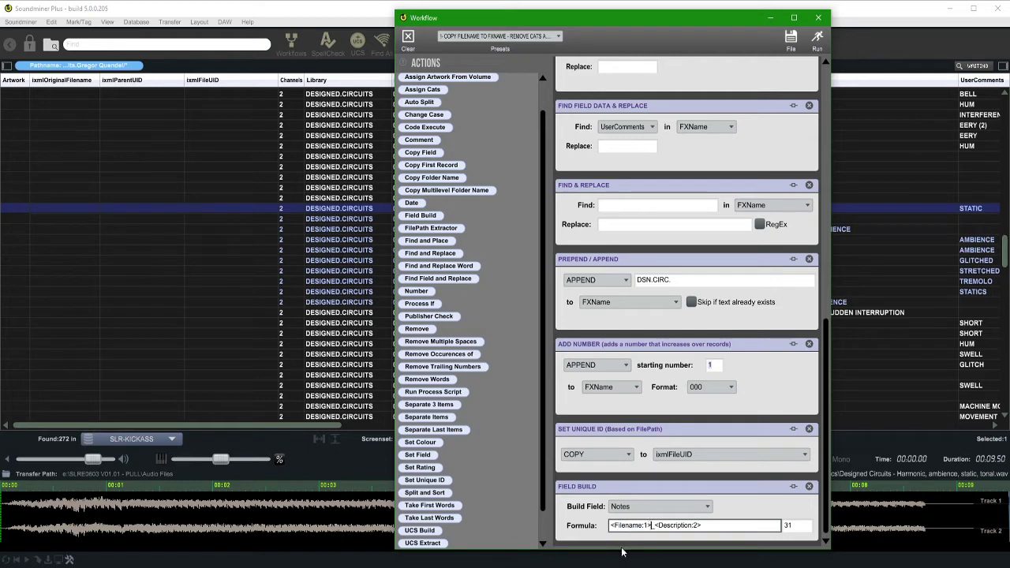
left_click_drag(658, 526, 692, 530)
key("Left")
left_click_drag(691, 525, 660, 526)
type("IX")
type("ix")
type("ml")
type("Fi")
type("le")
type("UID")
key("BackSpace")
type("1")
Set the Field Build length value to 200 and choose ixmlOriginalFilename as the field it builds
left_click(803, 526)
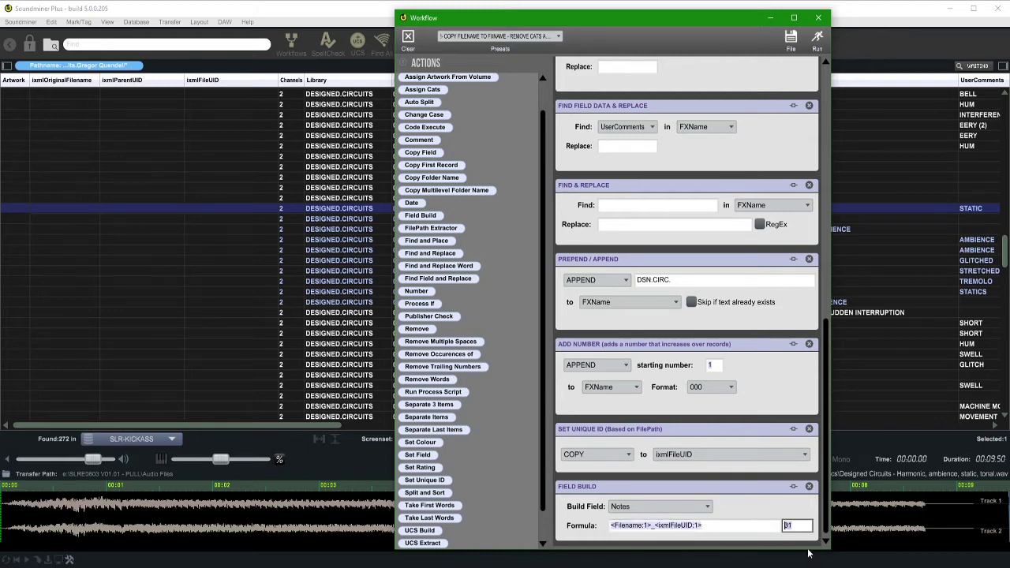
type("200")
key("Tab")
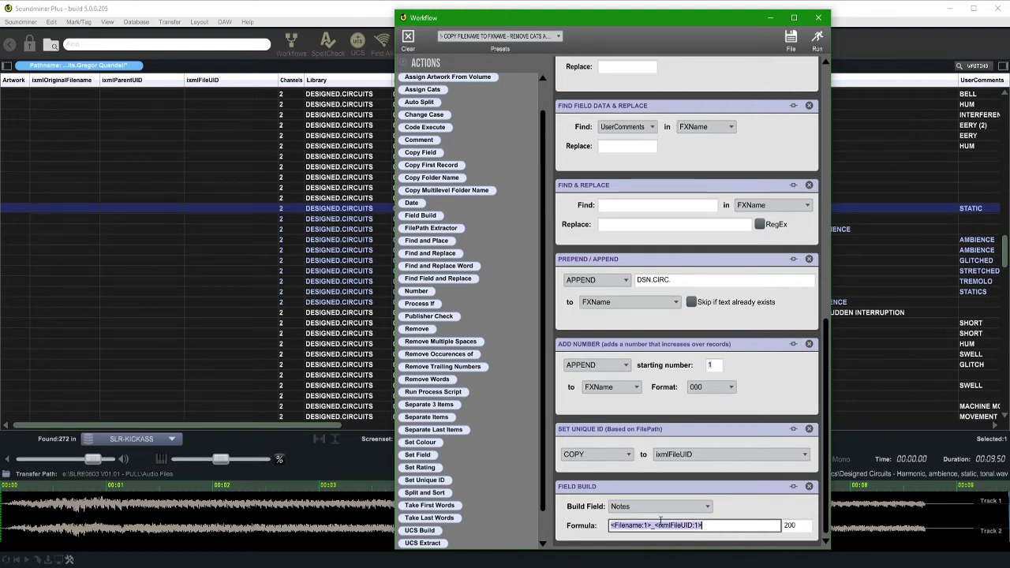
key("End")
left_click(660, 509)
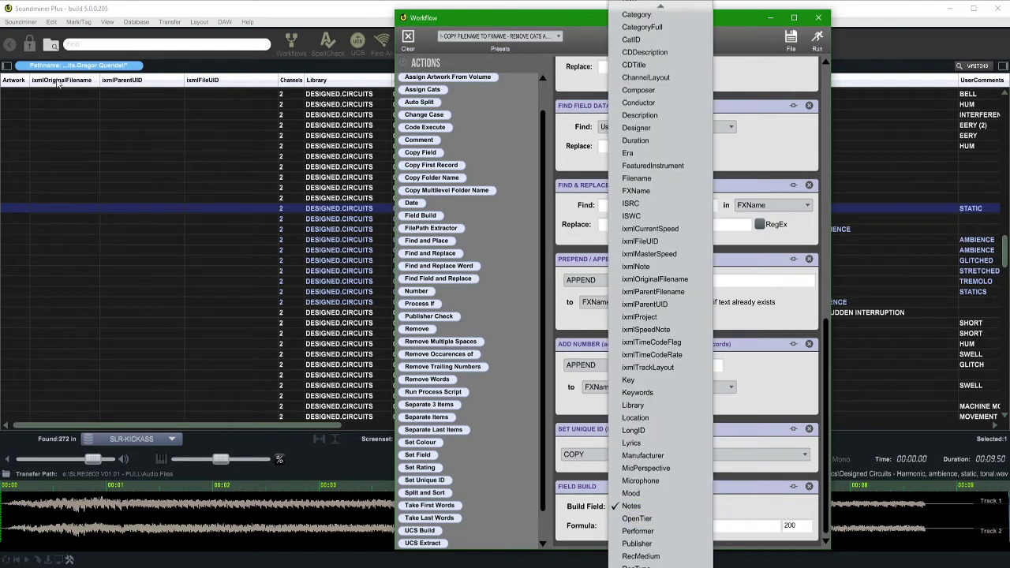
scroll(631, 371, "up", 3)
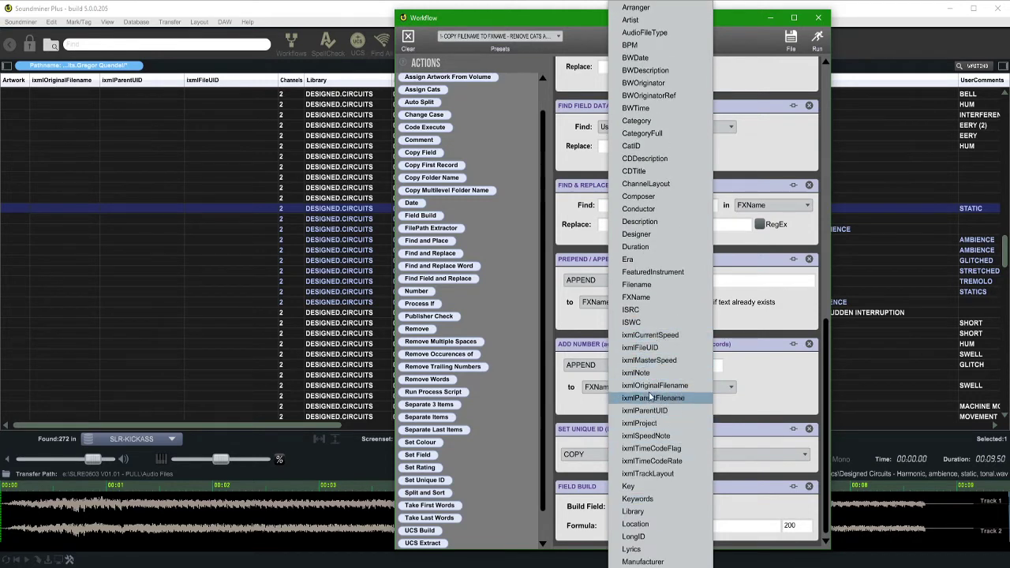
left_click(654, 385)
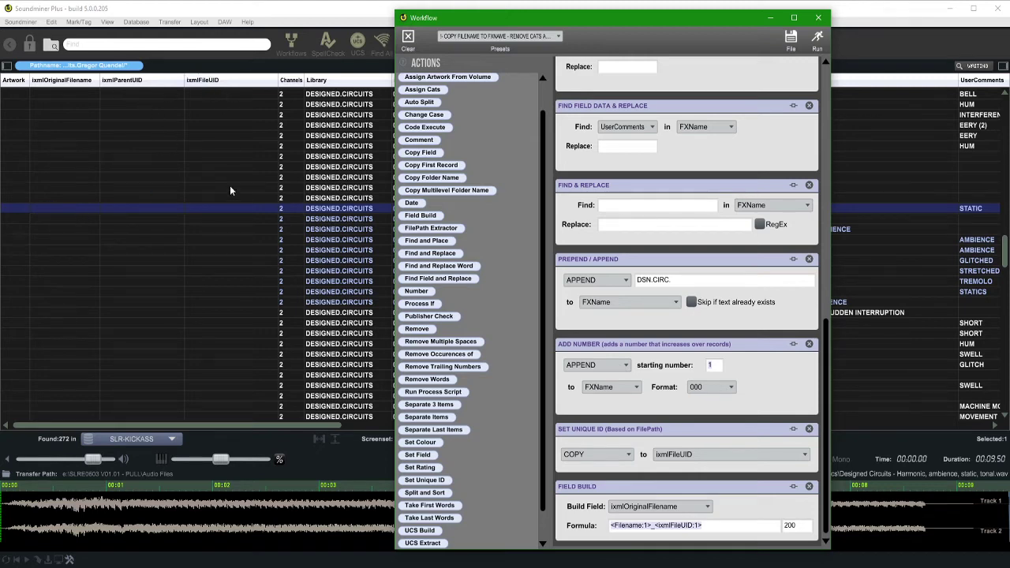
Run the workflow on the selected record and widen the ixmlOriginalFilename column to fit its full text
left_click(660, 525)
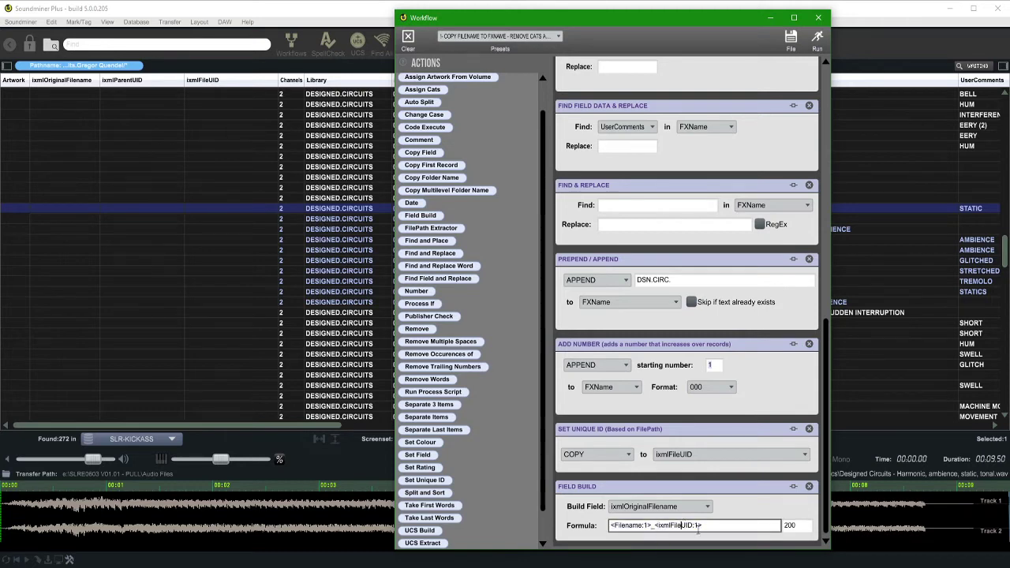
double_click(663, 525)
left_click(817, 39)
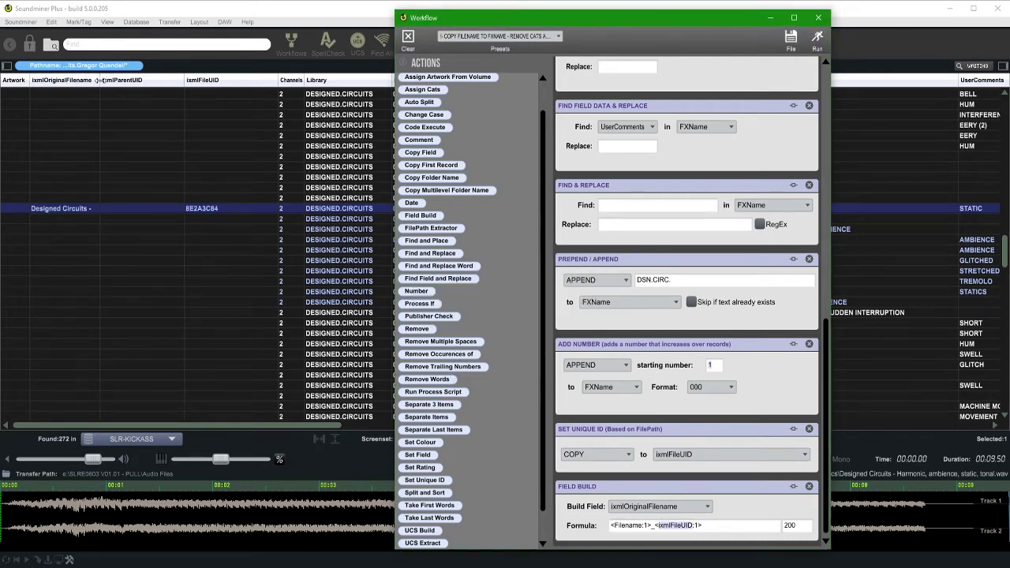
left_click(230, 93)
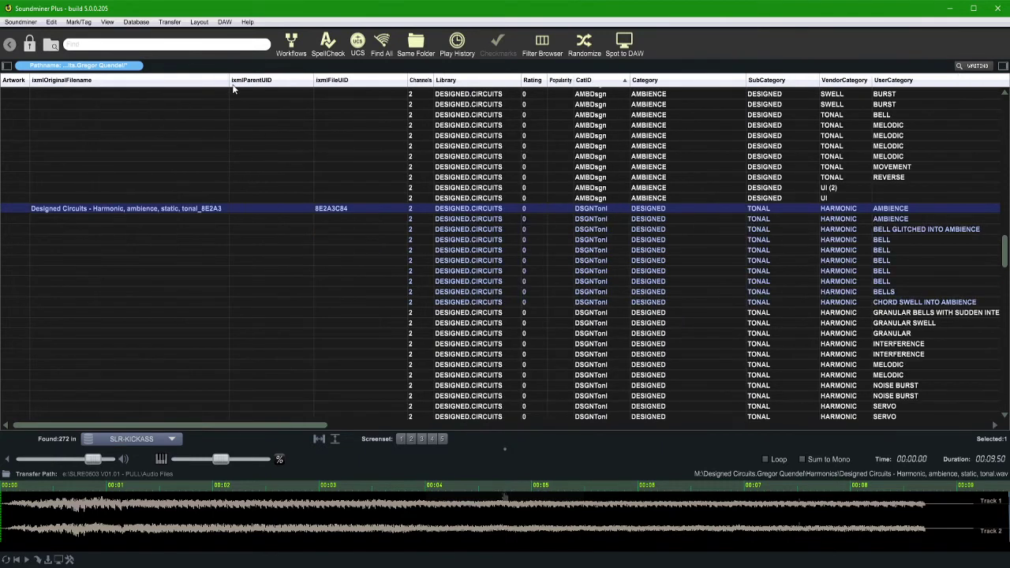
left_click_drag(270, 113, 290, 115)
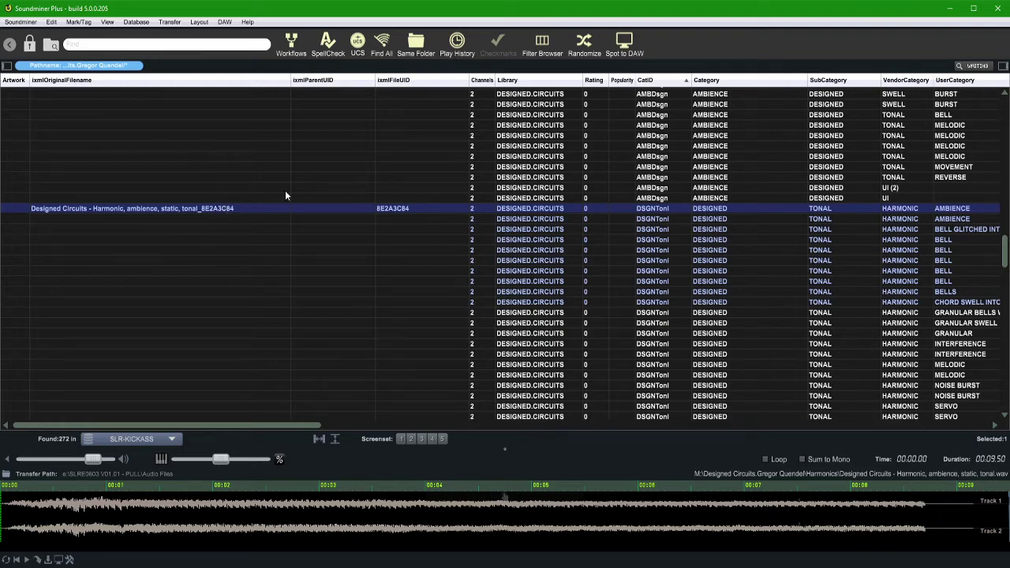
Review the selected record's FXName, filename and category columns after the workflow run
scroll(289, 190, "right", 10)
scroll(290, 190, "down", 1)
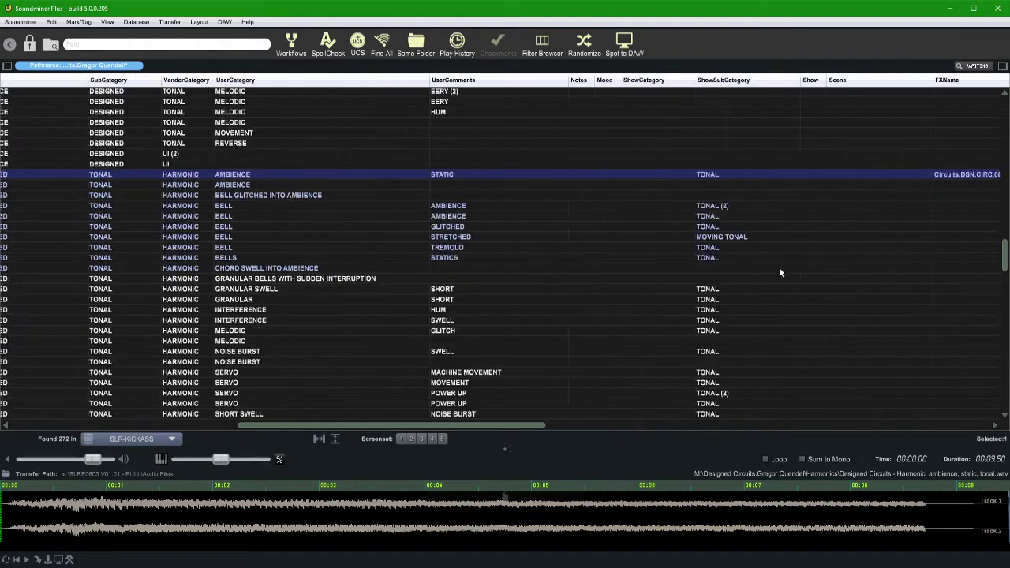
scroll(779, 272, "right", 8)
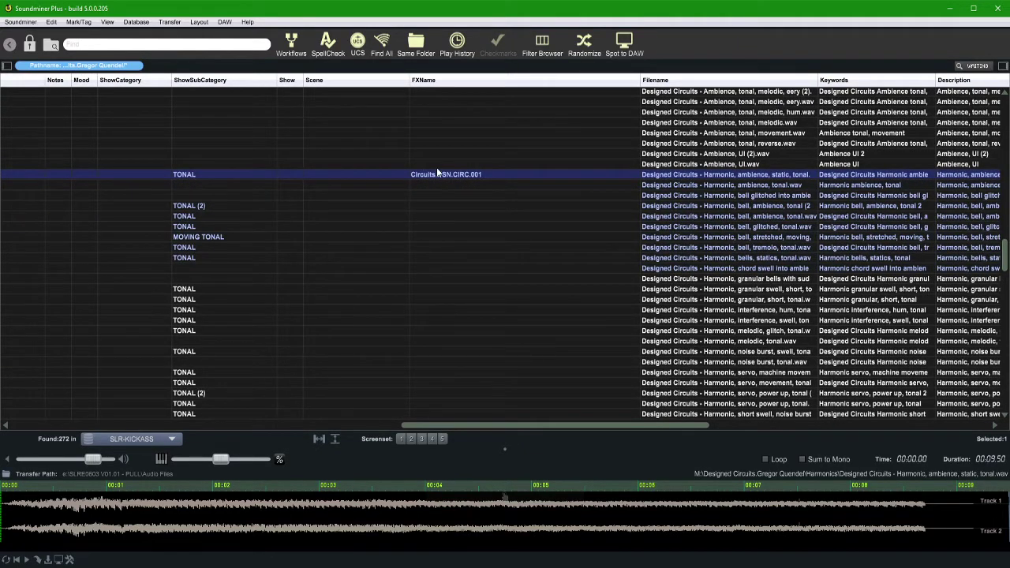
scroll(576, 155, "right", 2)
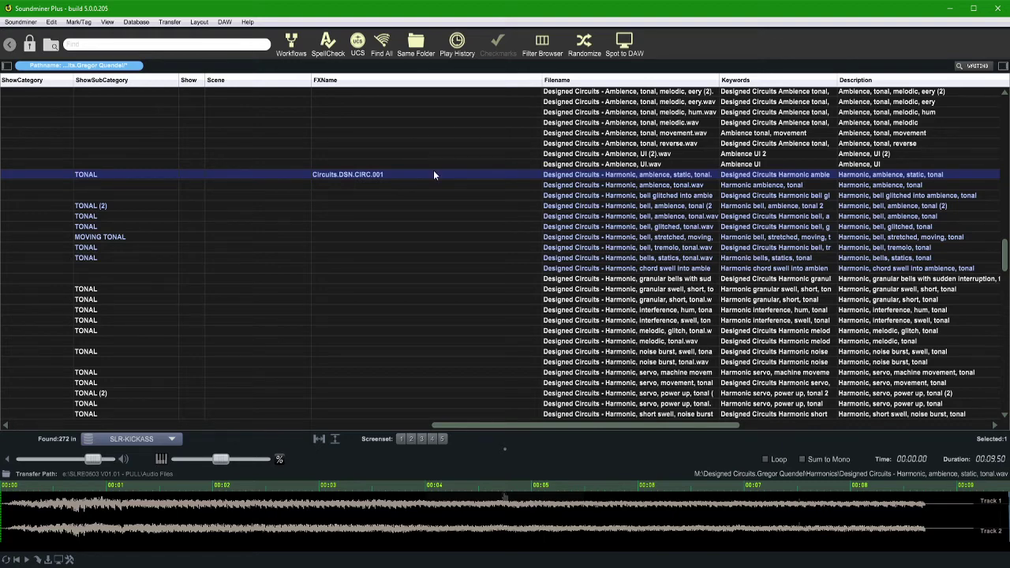
left_click_drag(614, 428, 578, 418)
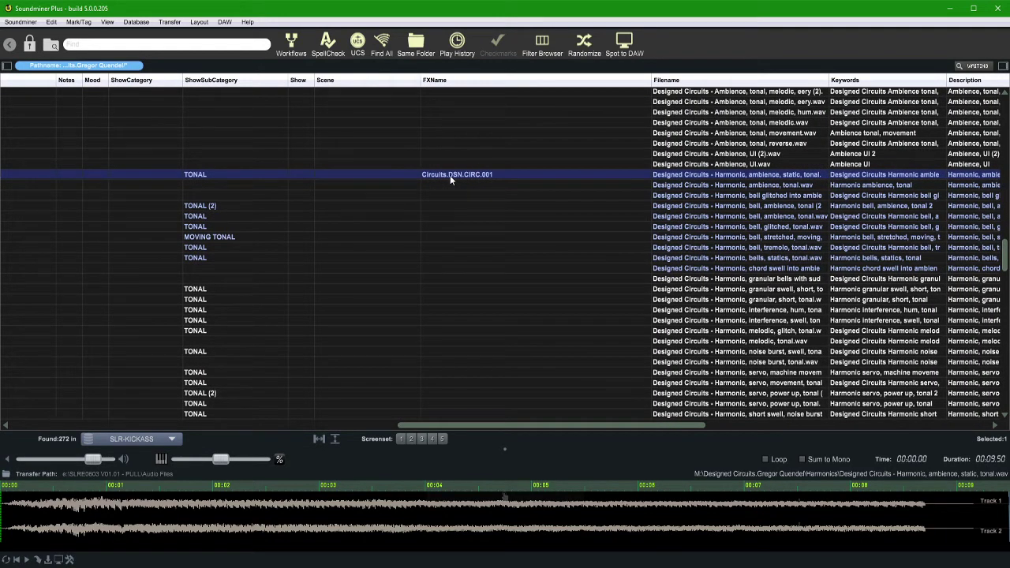
left_click_drag(465, 428, 256, 427)
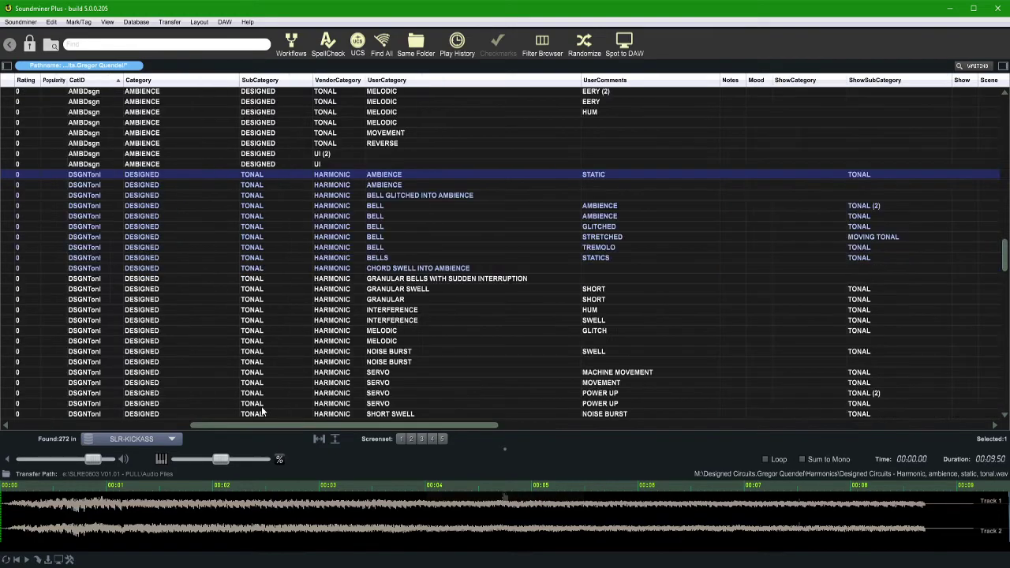
left_click_drag(650, 426, 475, 401)
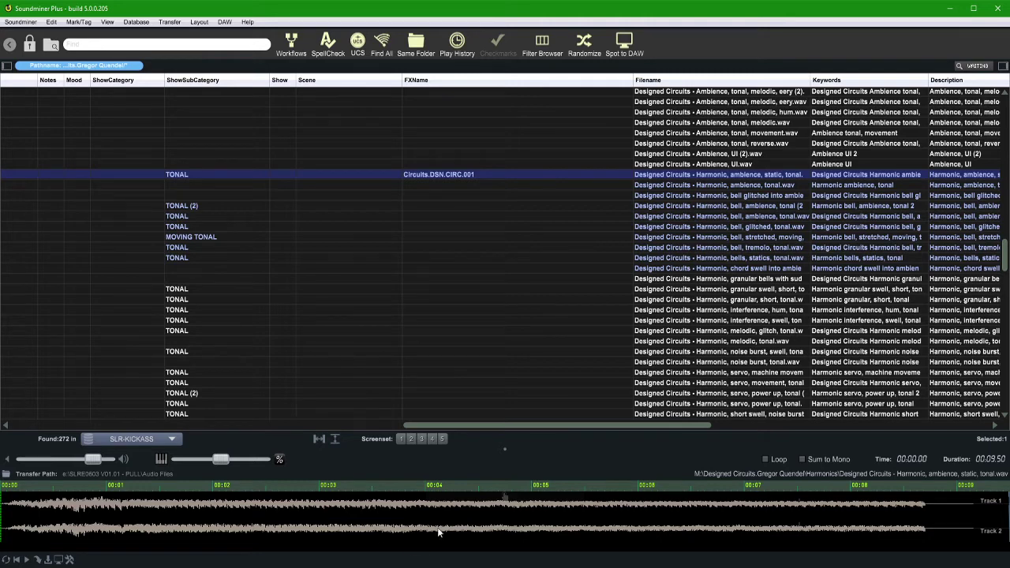
Reopen the workflow and add a UCS Build action after the Field Build action
key("ctrl+shift+w")
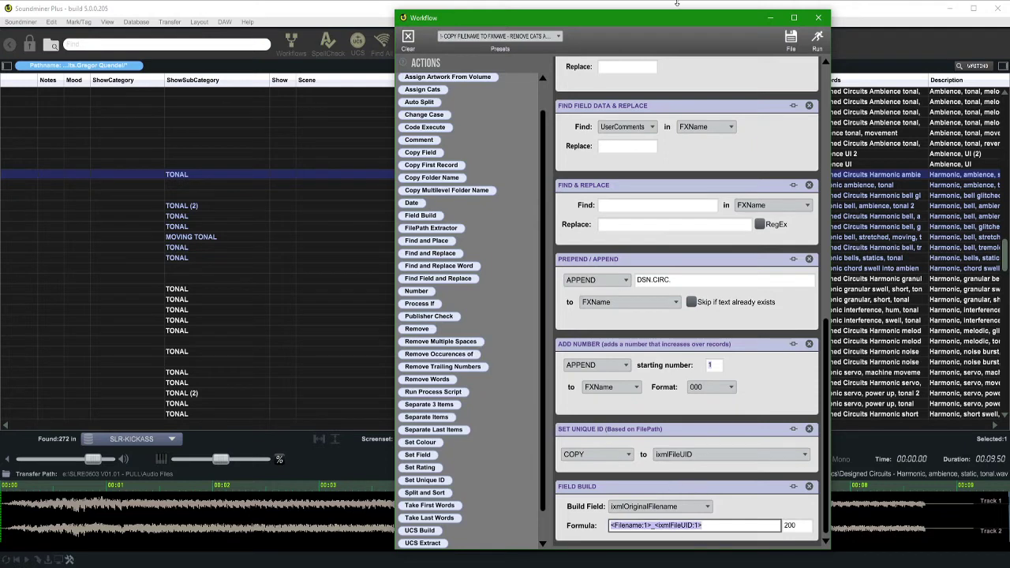
left_click_drag(703, 17, 733, 20)
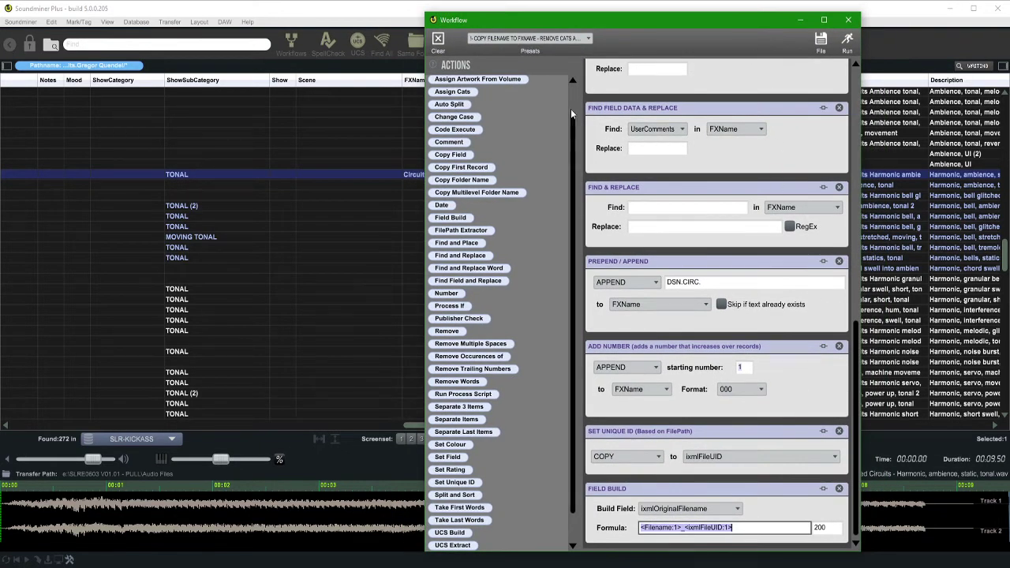
scroll(449, 444, "down", 2)
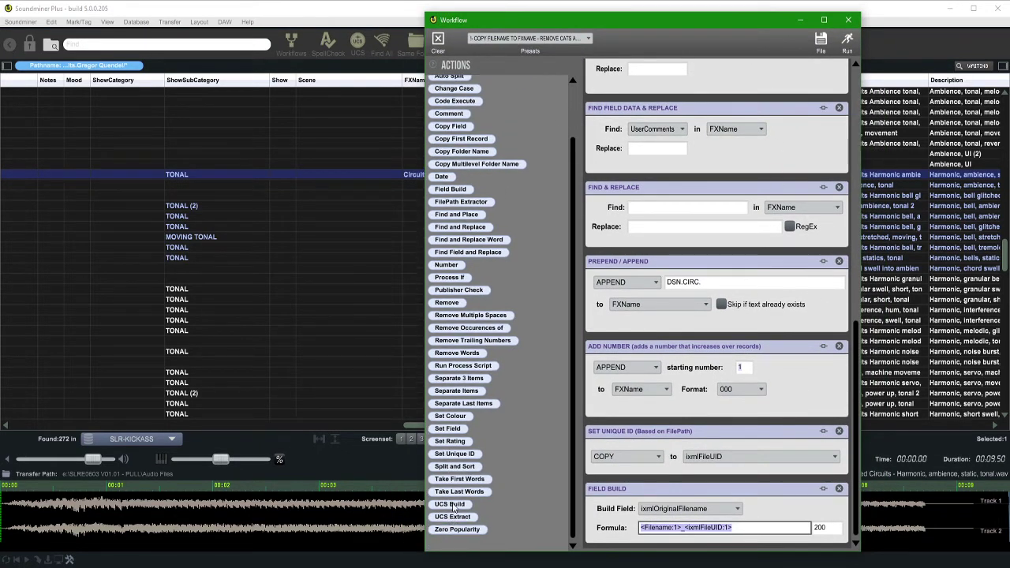
left_click(455, 505)
left_click_drag(456, 509, 716, 489)
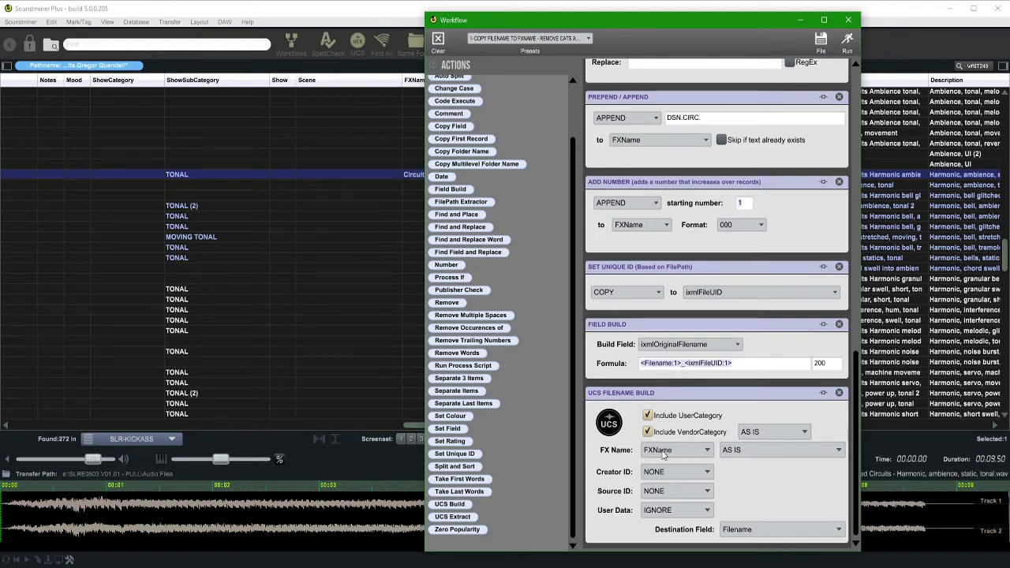
In the UCS Filename Build action, keep FX Name as is, and set Creator ID to Designer and Source ID to Library
left_click(789, 452)
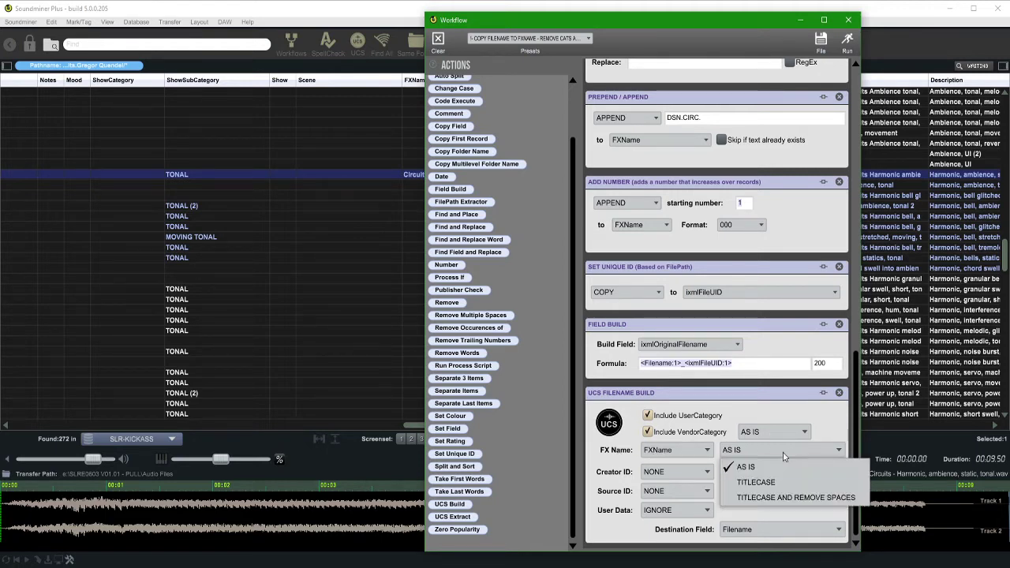
left_click(749, 466)
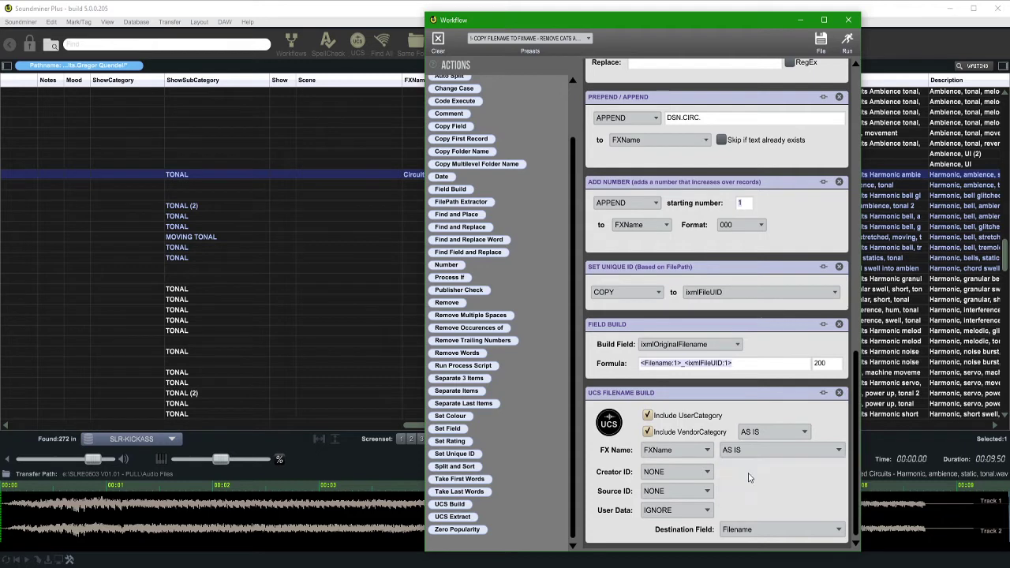
left_click(655, 473)
left_click(683, 506)
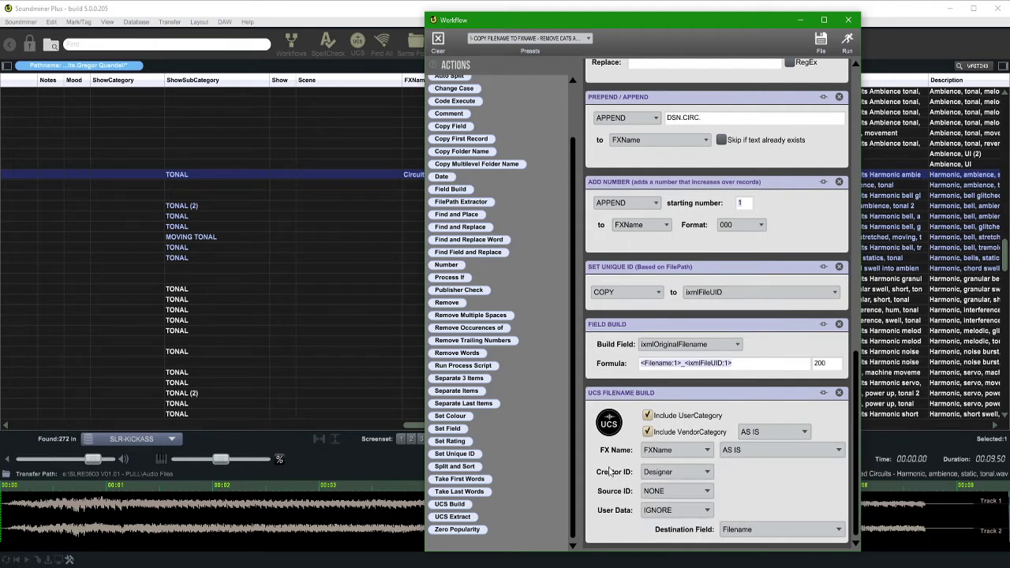
left_click(654, 491)
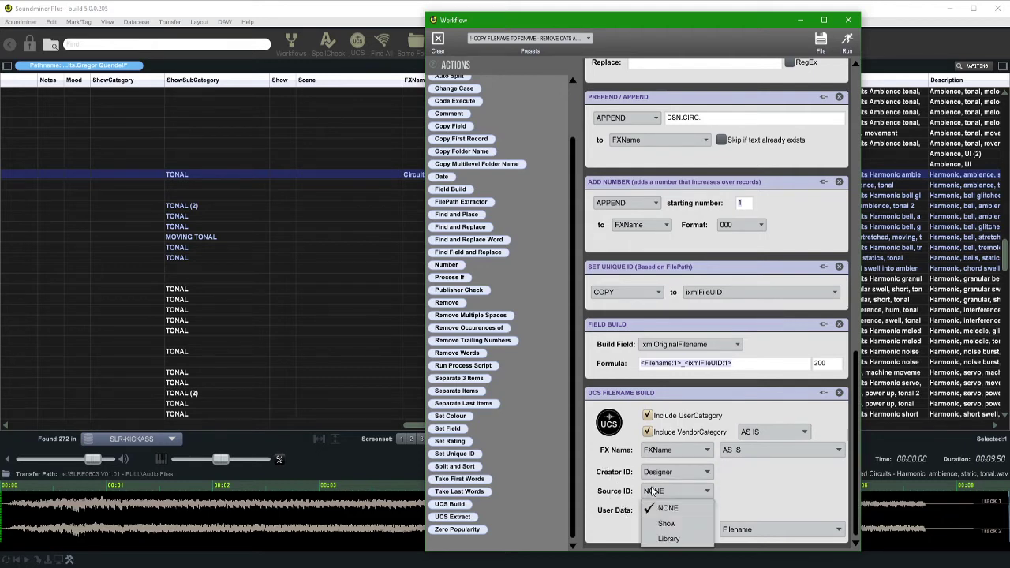
left_click(668, 542)
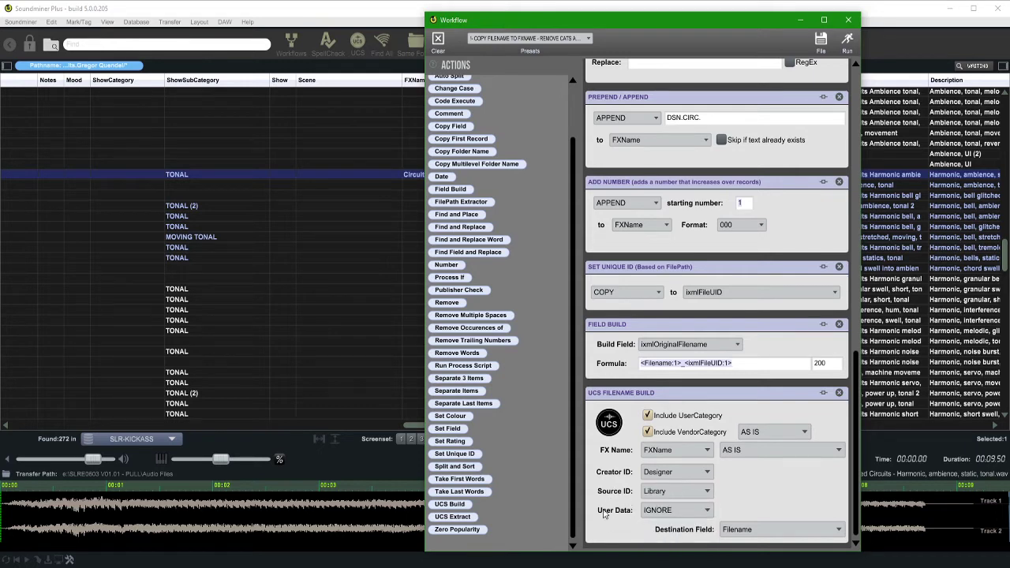
Set the User Data of the UCS Filename Build action to ixmlParentUID
left_click(671, 511)
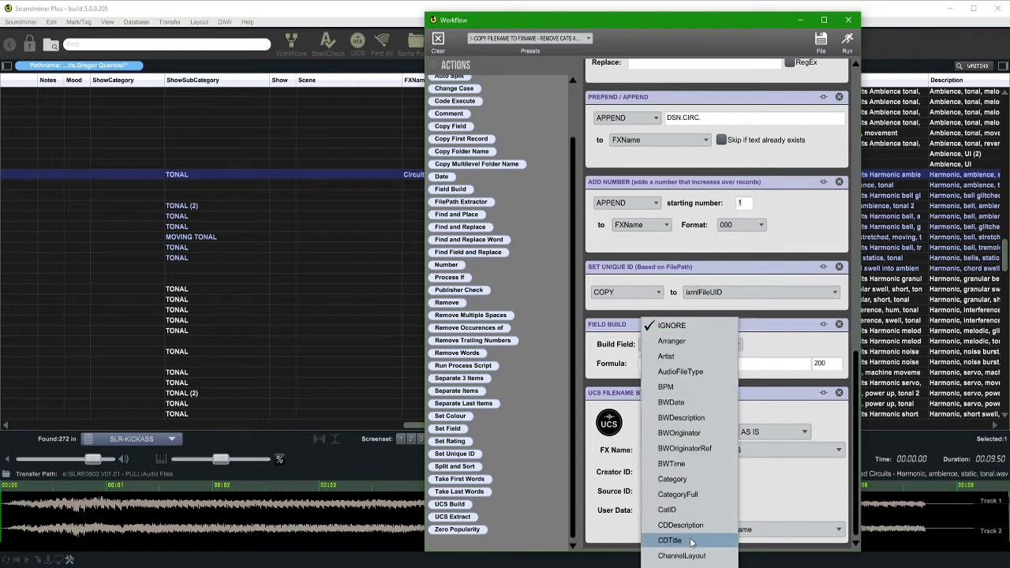
scroll(699, 536, "down", 3)
scroll(699, 536, "down", 10)
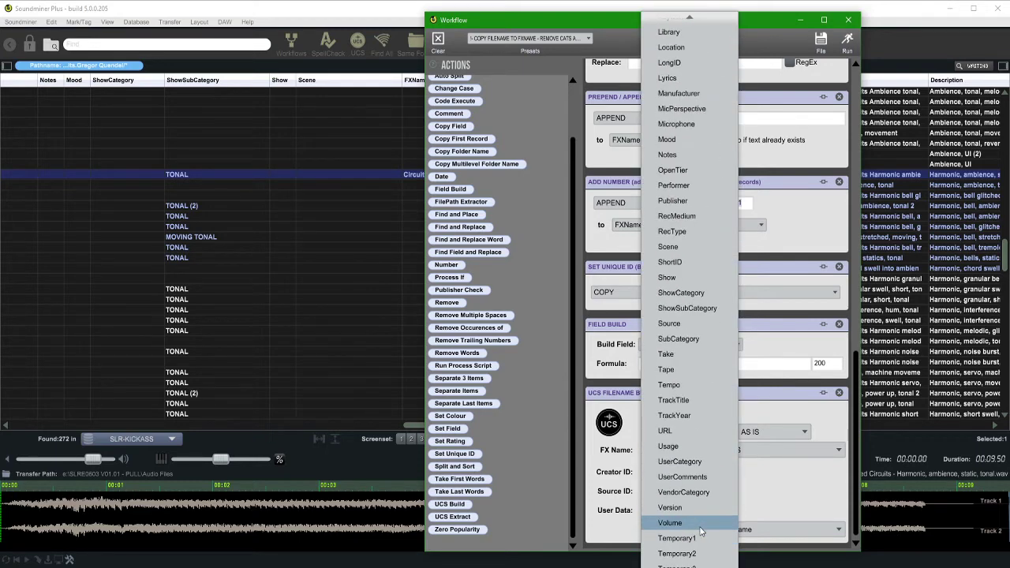
scroll(701, 533, "up", 12)
scroll(700, 533, "up", 4)
scroll(700, 520, "down", 6)
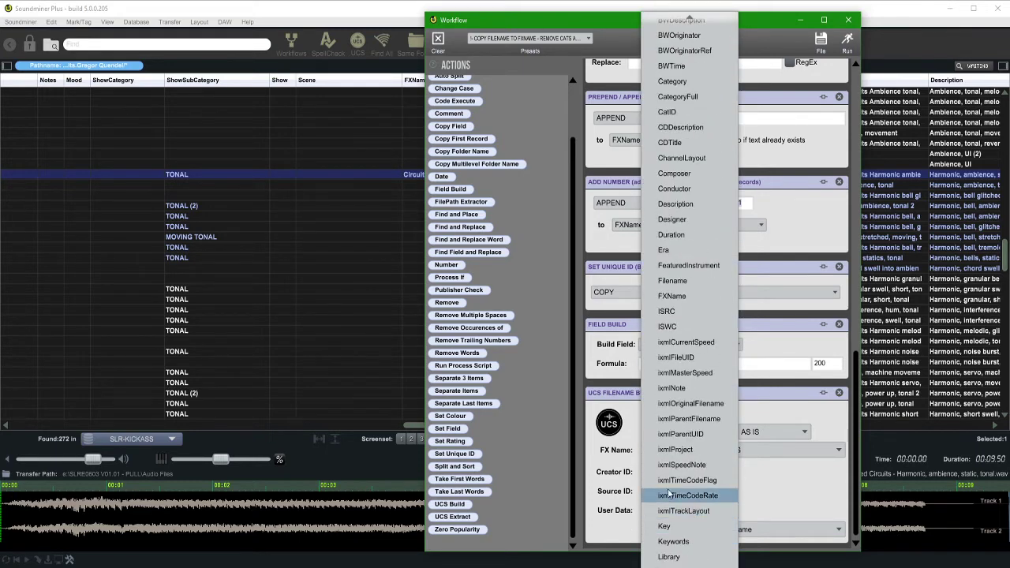
left_click(701, 437)
Set the User Data of the UCS Filename Build action to ixmlFileUID
left_click(661, 513)
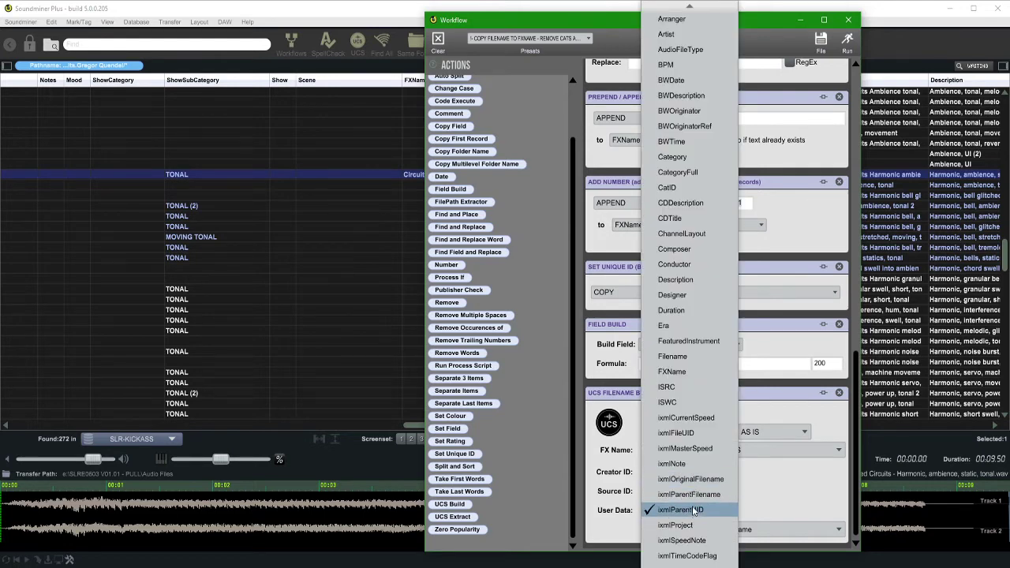
scroll(694, 513, "down", 4)
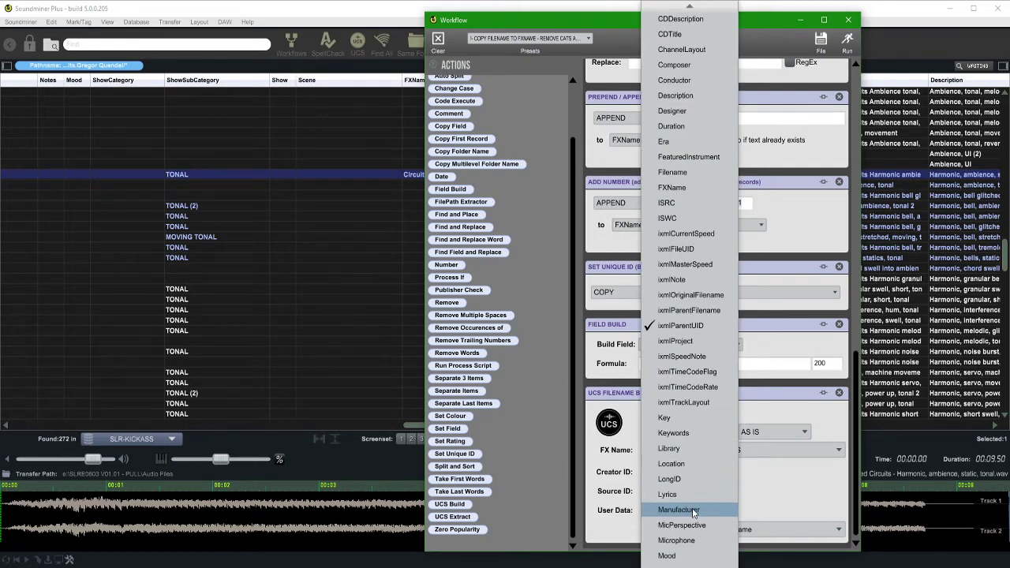
left_click(689, 251)
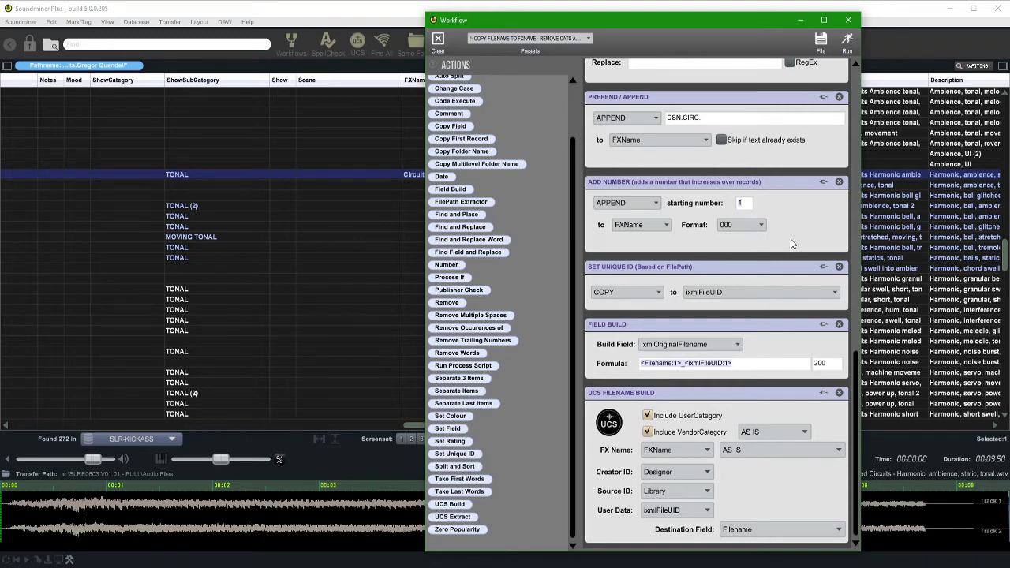
Uncover the record list and run the workflow on the selected harmonic ambience record to build its UCS filename
left_click_drag(752, 22, 759, 222)
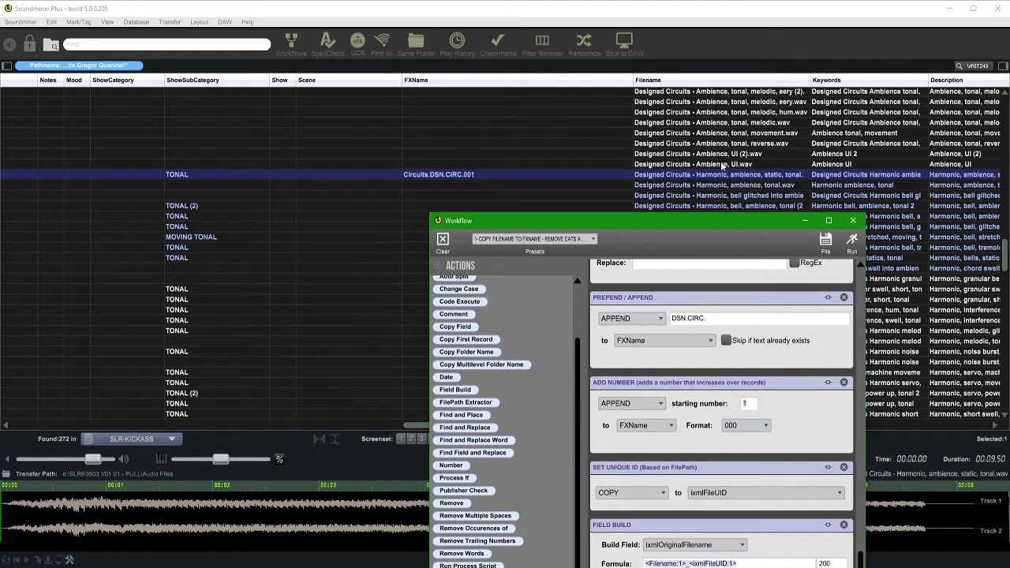
scroll(706, 165, "right", 3)
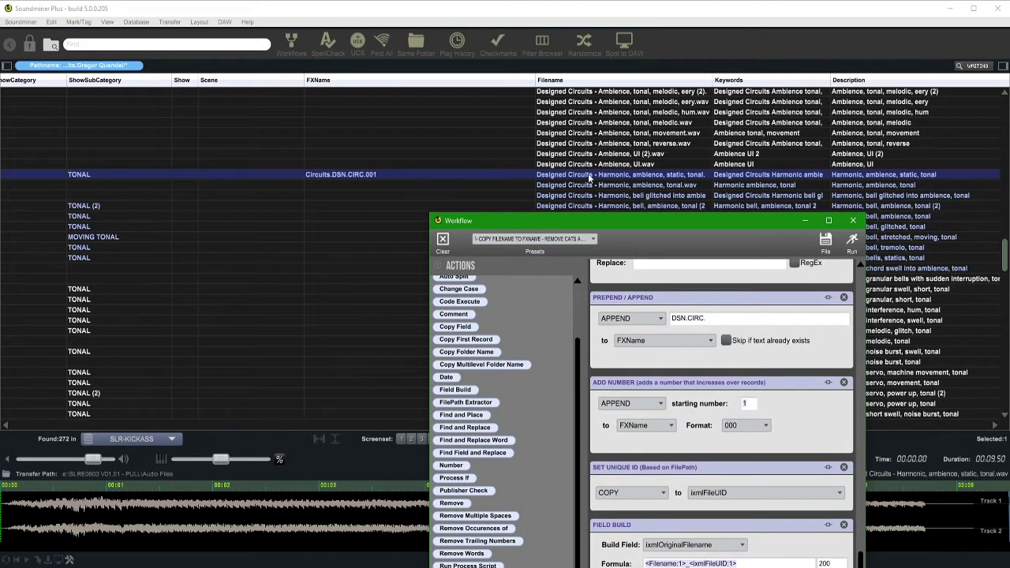
key("Escape")
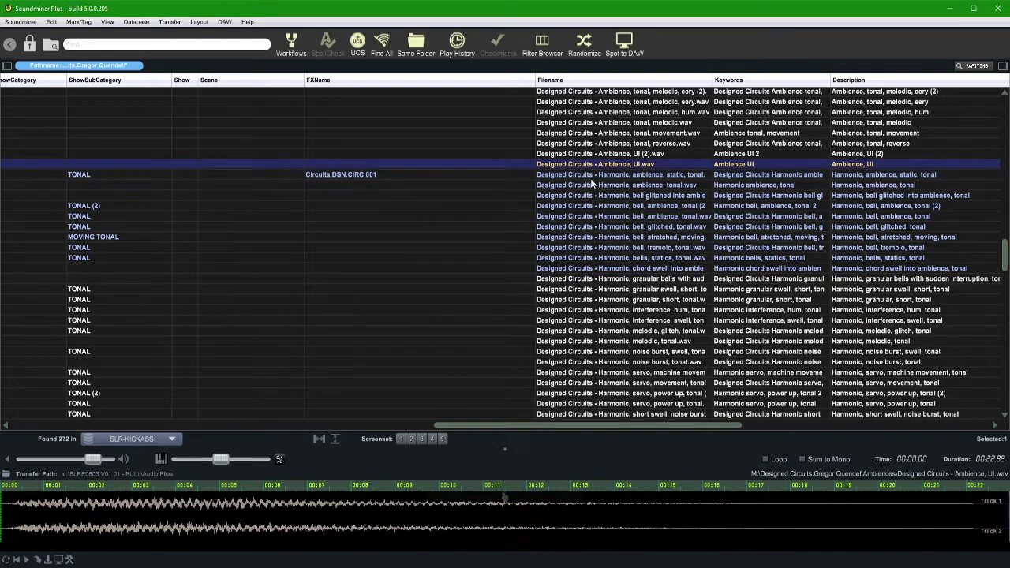
key("ctrl+w")
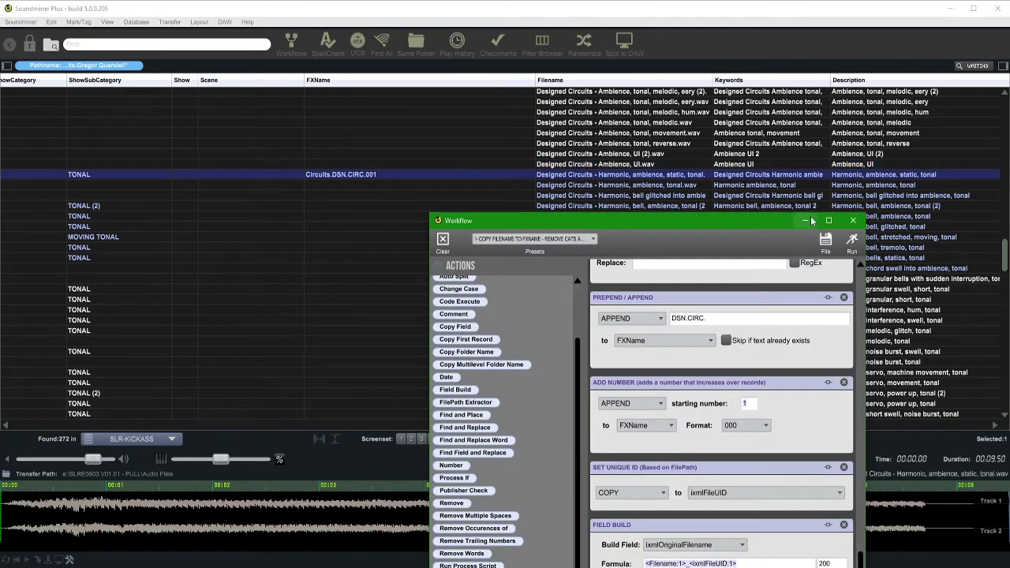
left_click(851, 243)
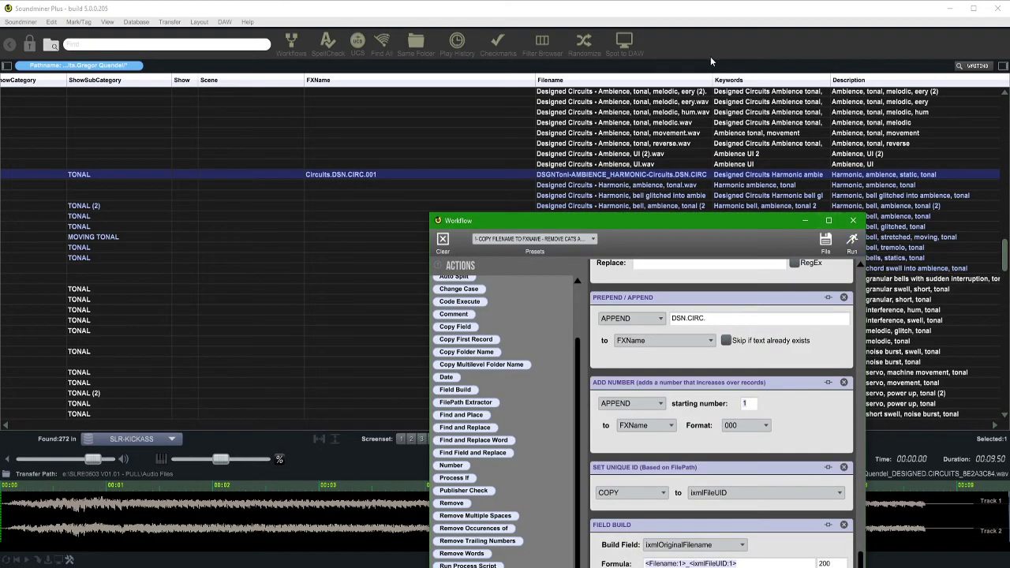
Close the workflow and widen the Filename column until the selected record's full filename fits
key("Escape")
left_click_drag(712, 80, 839, 82)
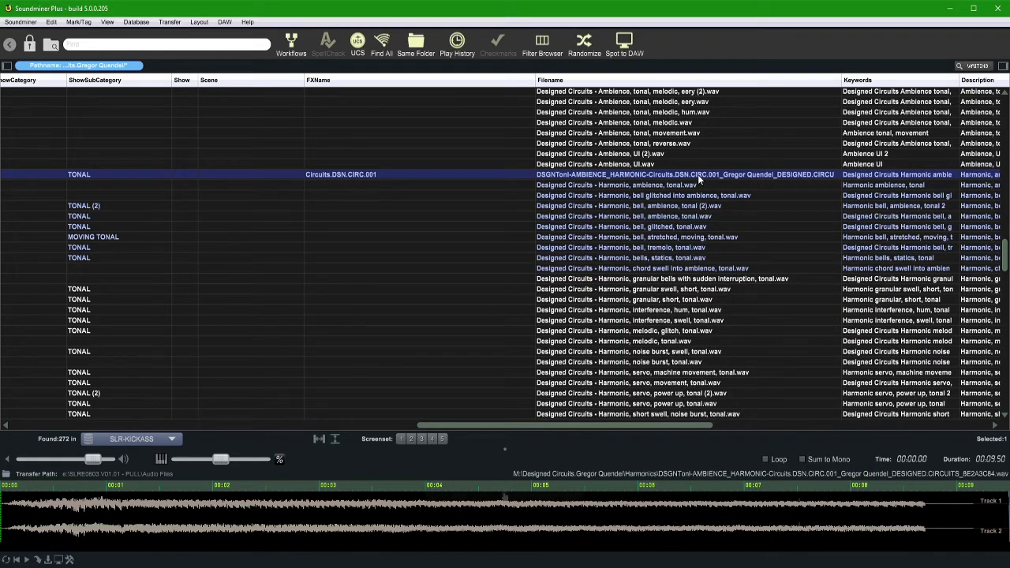
left_click_drag(839, 82, 911, 91)
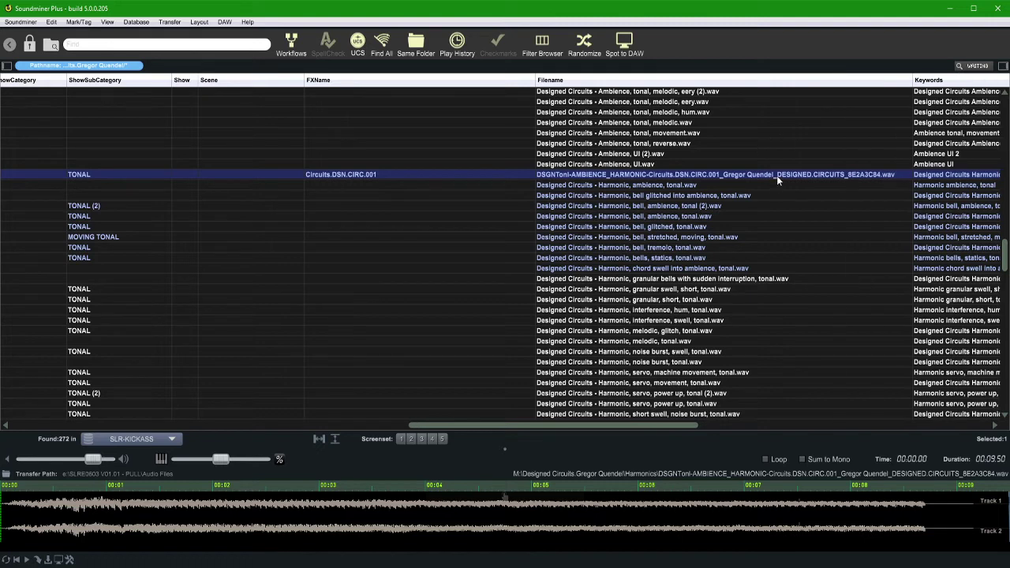
scroll(818, 139, "right", 5)
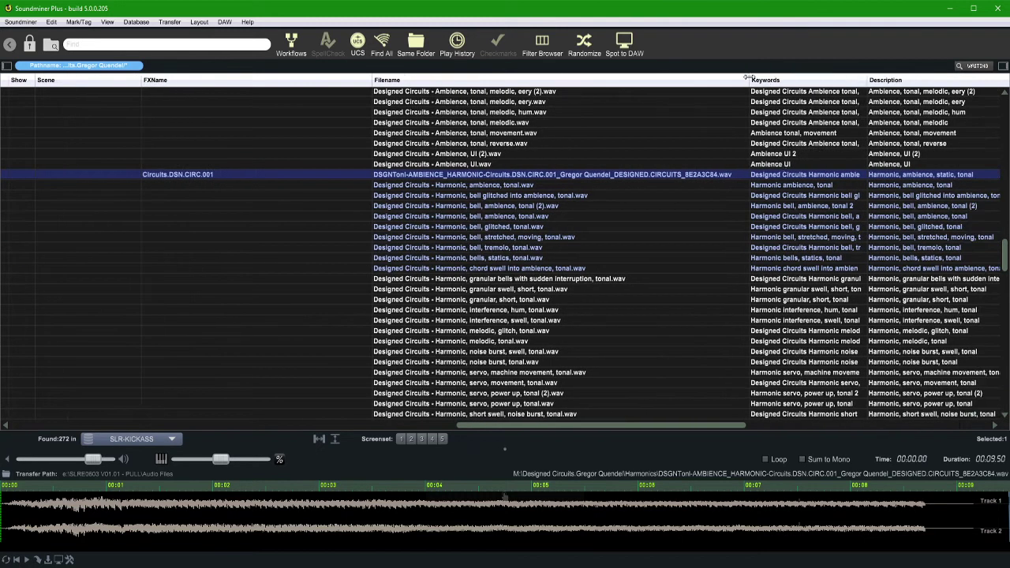
left_click_drag(747, 77, 773, 77)
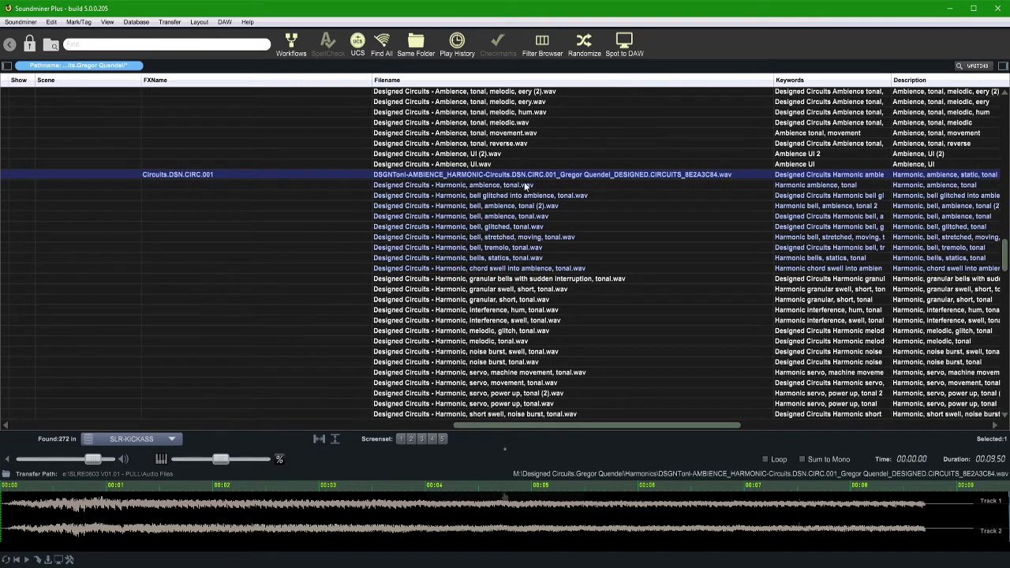
scroll(587, 162, "up", 5)
scroll(587, 170, "down", 3)
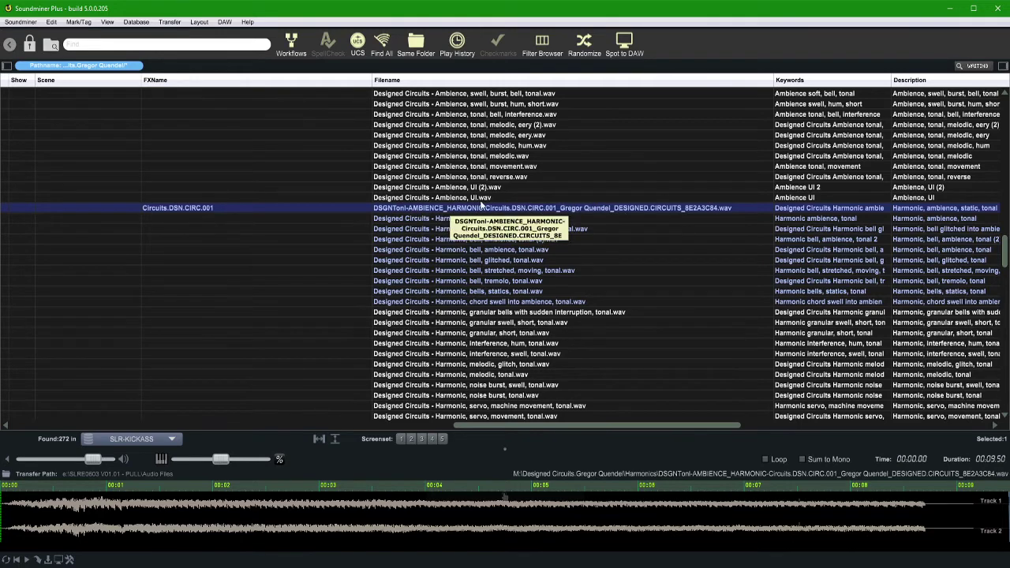
Reopen the workflow and add a Find and Replace action after the UCS Filename Build action
key("alt+Tab")
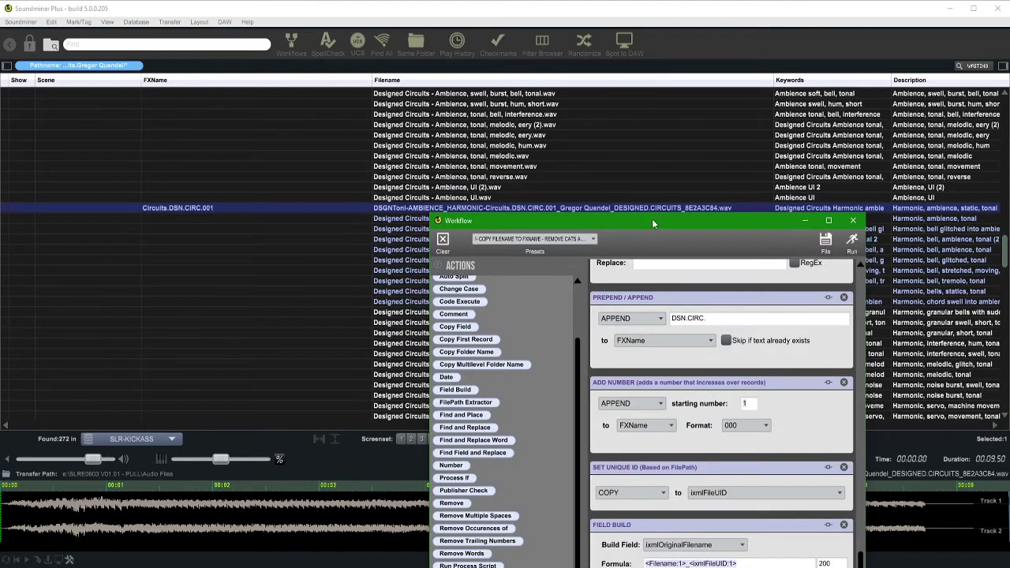
left_click_drag(652, 219, 886, 28)
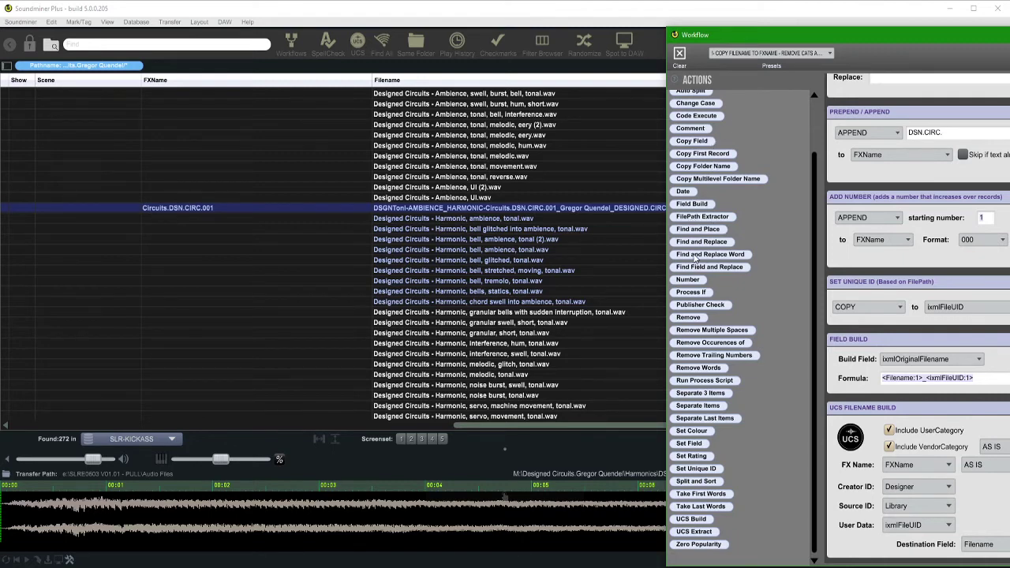
left_click_drag(706, 243, 900, 558)
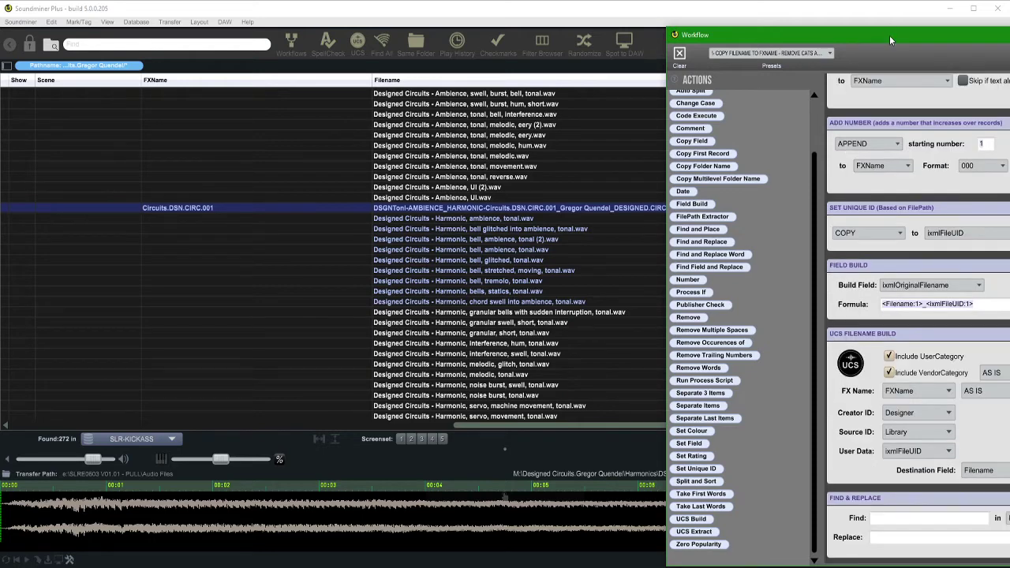
left_click_drag(889, 35, 780, 27)
scroll(385, 157, "right", 5)
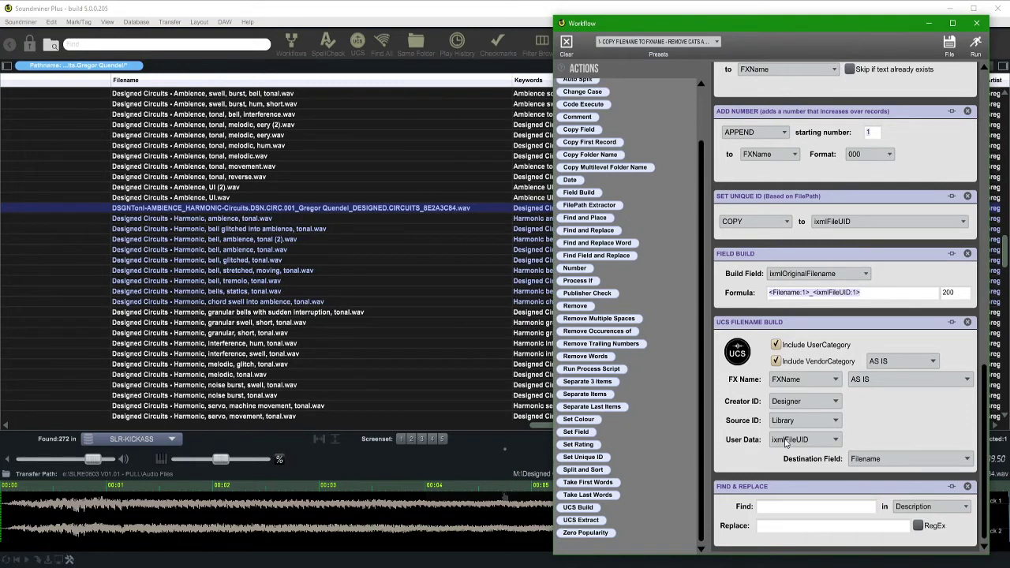
Set the new Find & Replace action to replace AMBIENCE with AMB in the Filename field
left_click(924, 509)
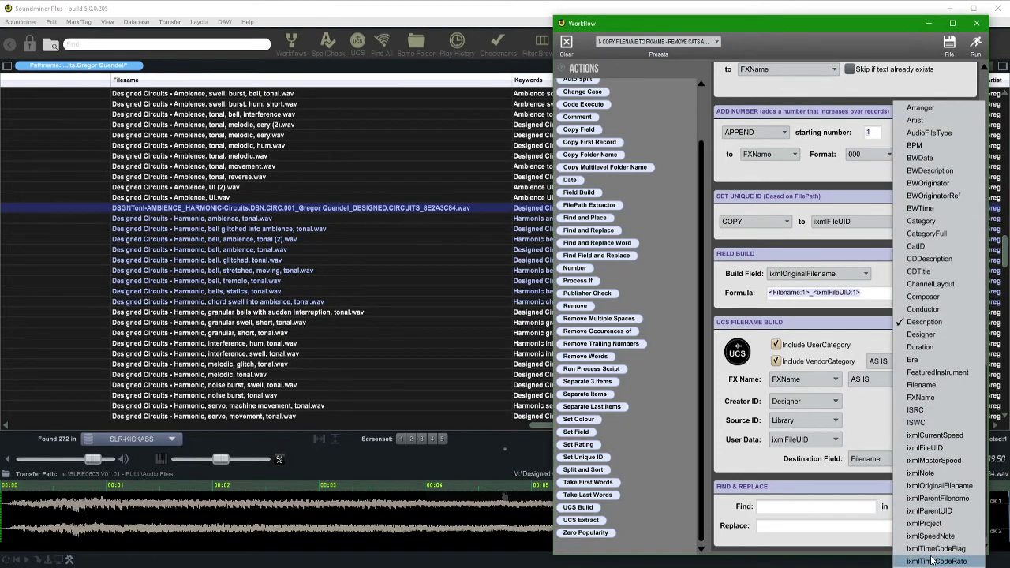
left_click(927, 385)
left_click(798, 507)
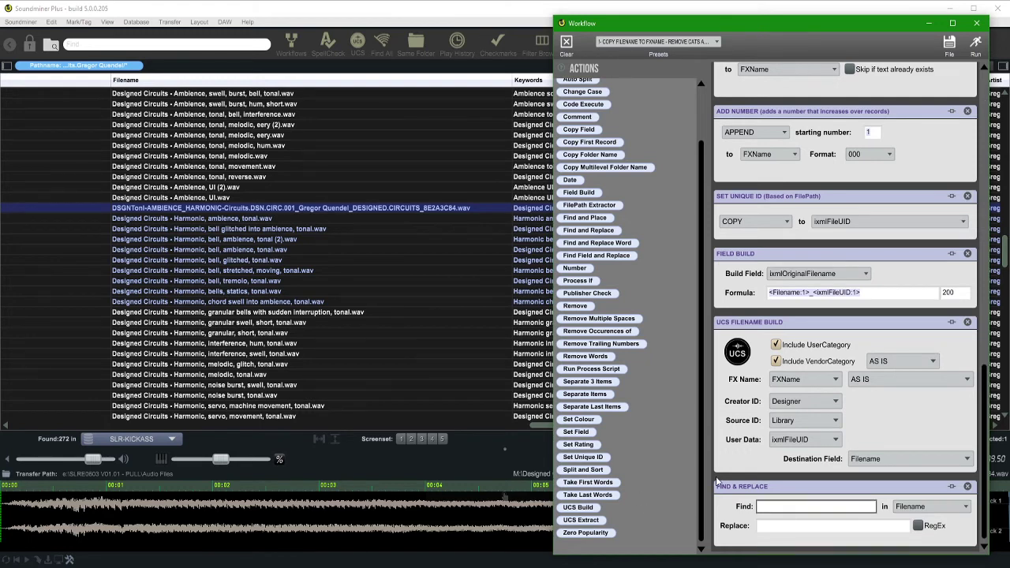
type("AMBIENCE")
key("Tab")
type("AMB")
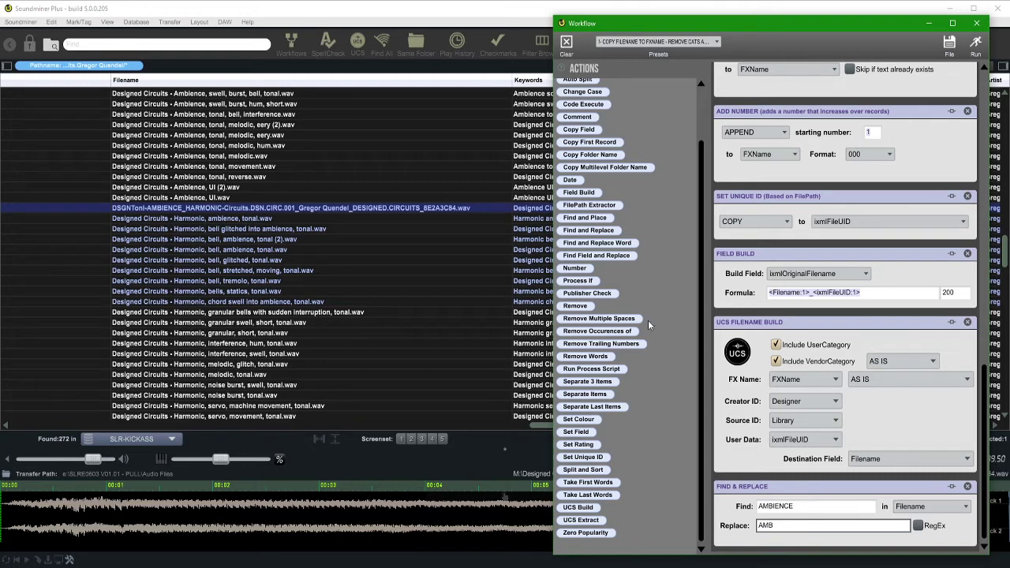
Duplicate the AMBIENCE Find & Replace action and set the copy to replace HARMONIC with TONAL in Filename
right_click(870, 486)
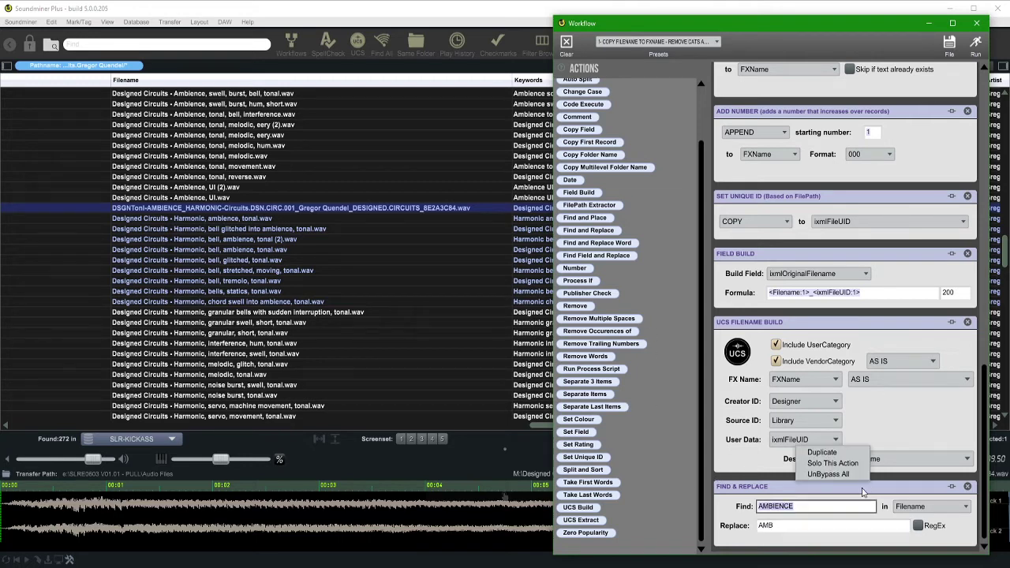
left_click(813, 450)
left_click(781, 505)
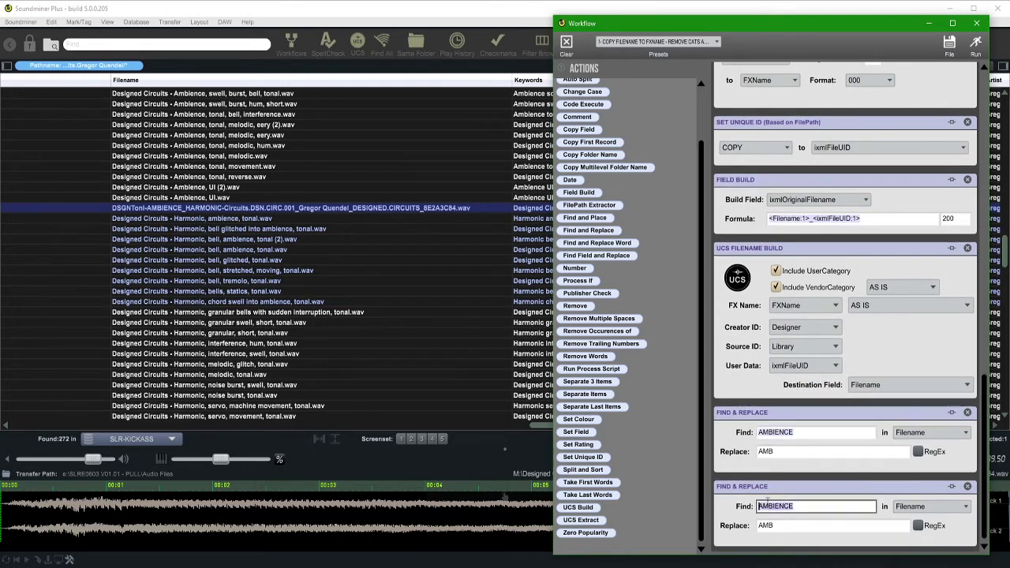
type("HARM")
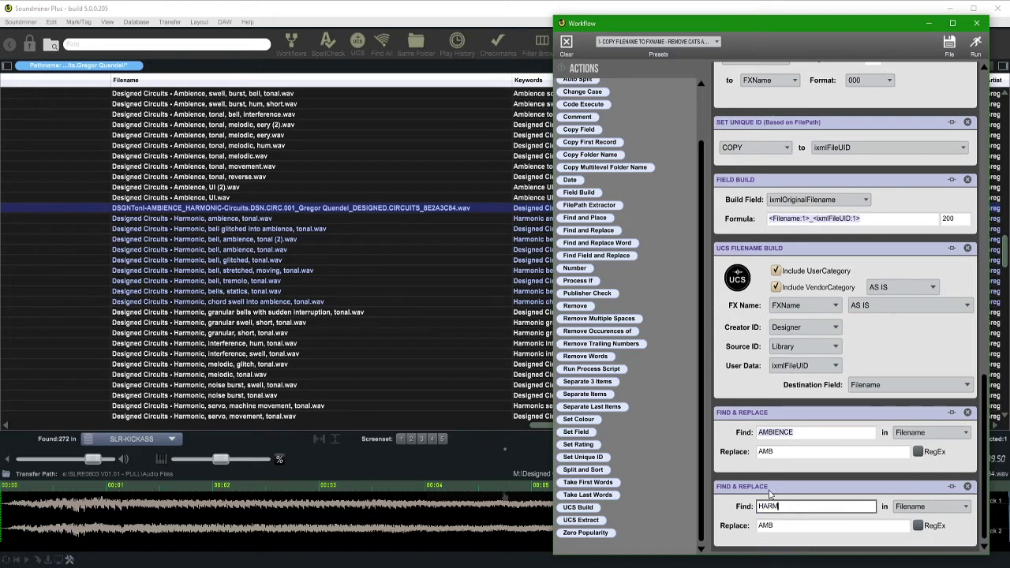
type("ONIC")
key("Tab")
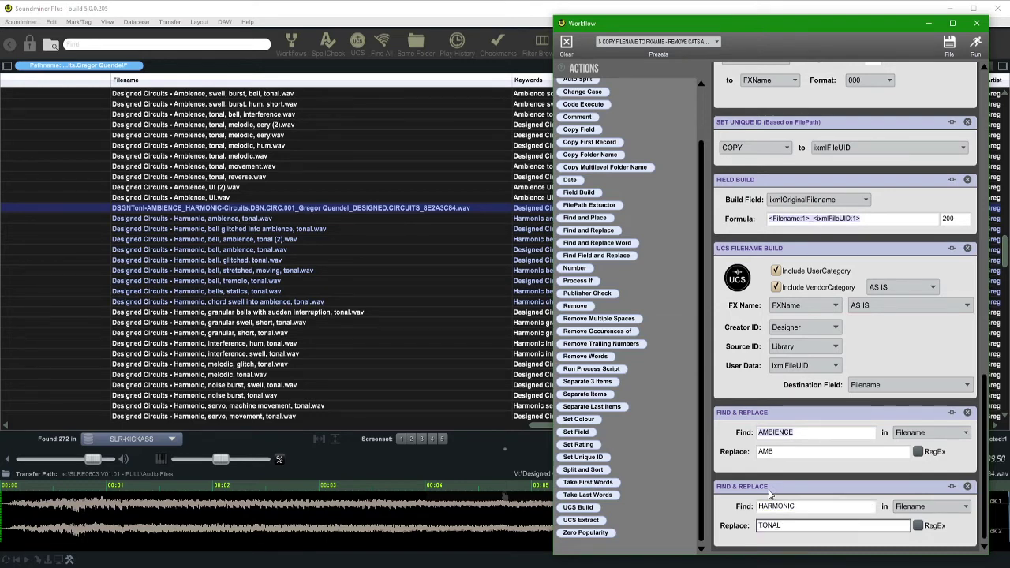
key("shift+Tab")
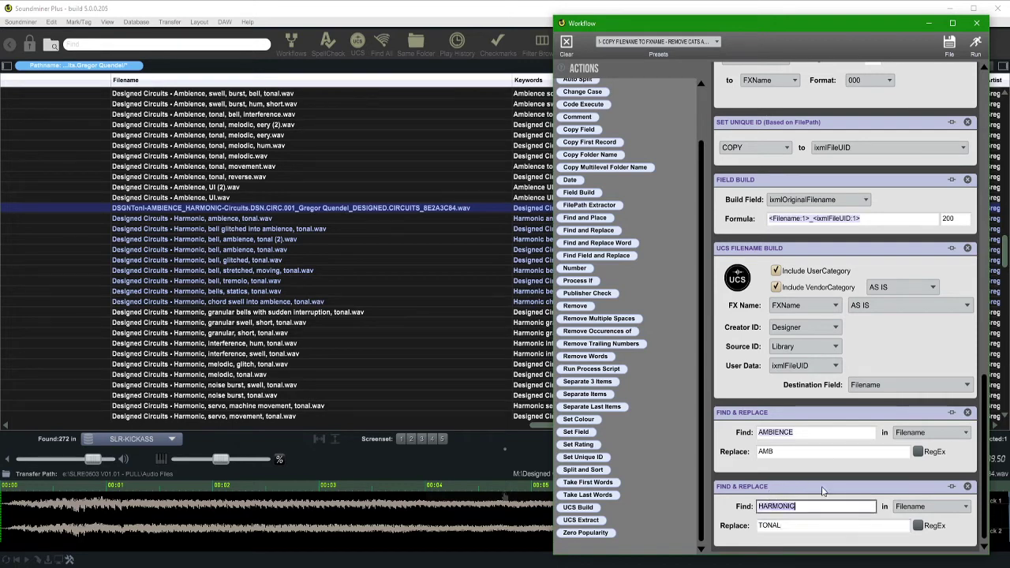
Duplicate the HARMONIC Find & Replace action and set the copy to replace the designer's full name with GrgQnd in Filename
right_click(822, 491)
left_click(781, 456)
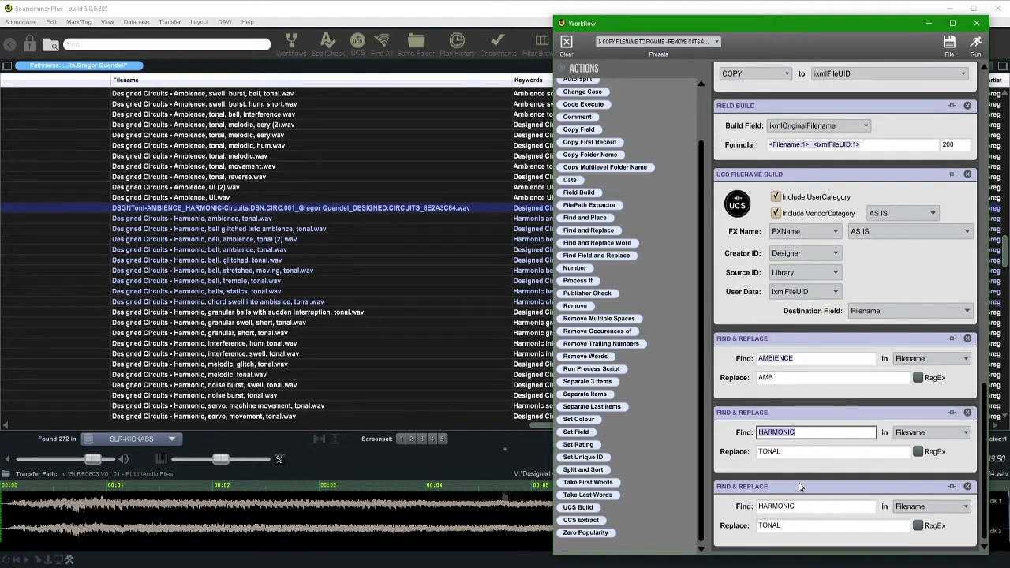
left_click(788, 504)
type("d")
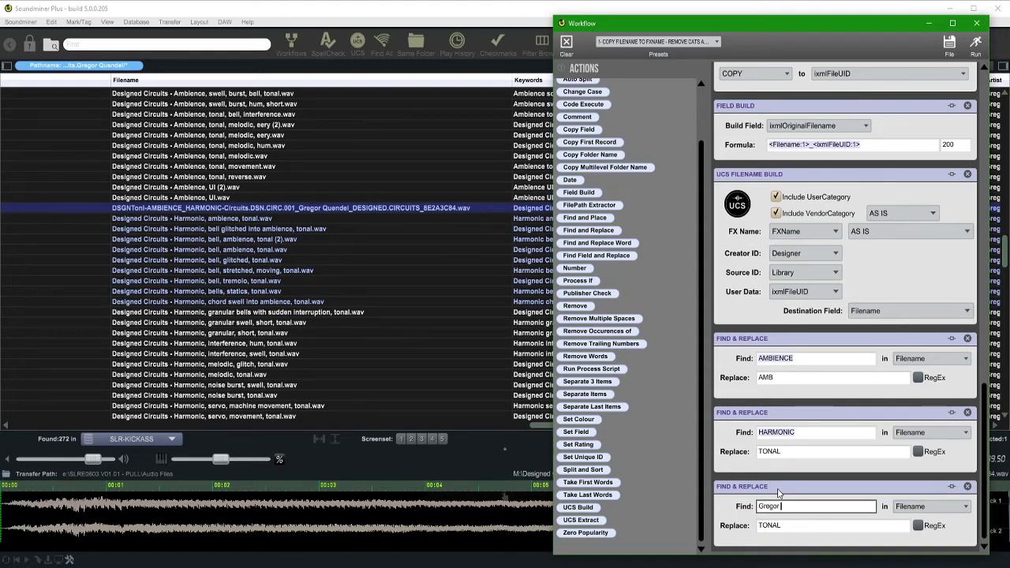
type("uendel")
key("Tab")
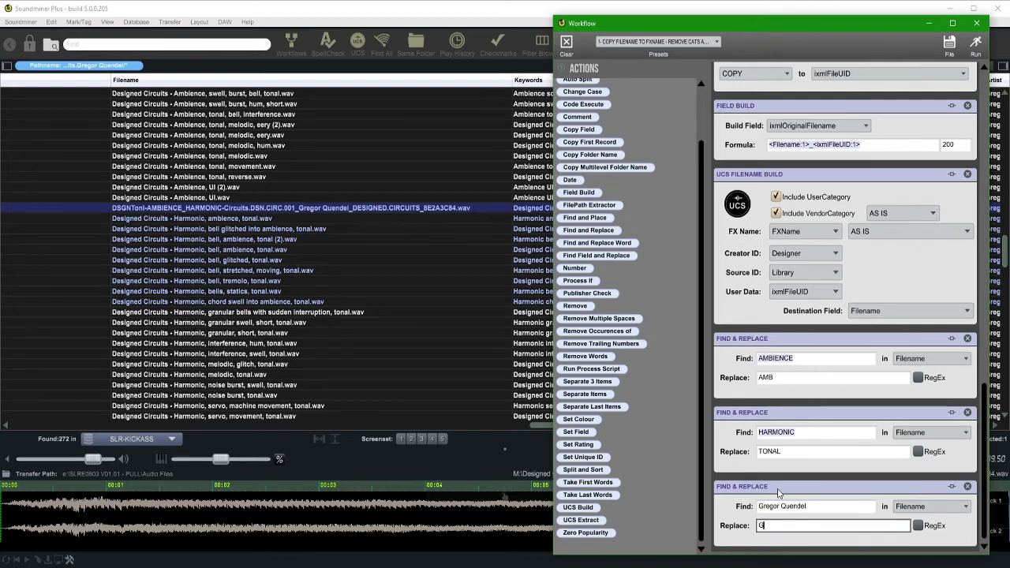
type("GrgQnd")
Duplicate the designer-name Find & Replace action and set the copy to replace DESIGNED.CIRCUITS with DesCircuits in Filename
right_click(773, 492)
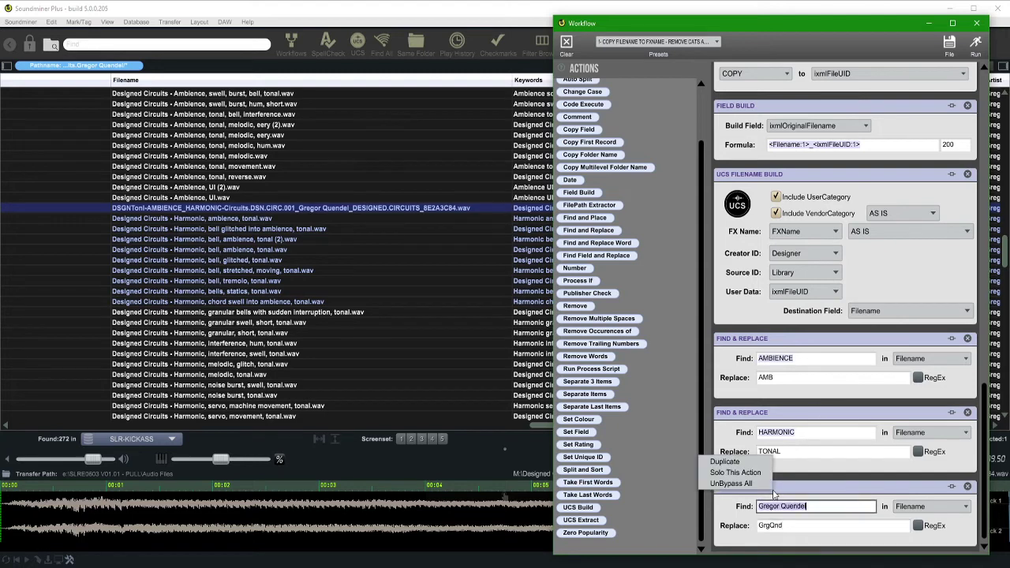
left_click(707, 462)
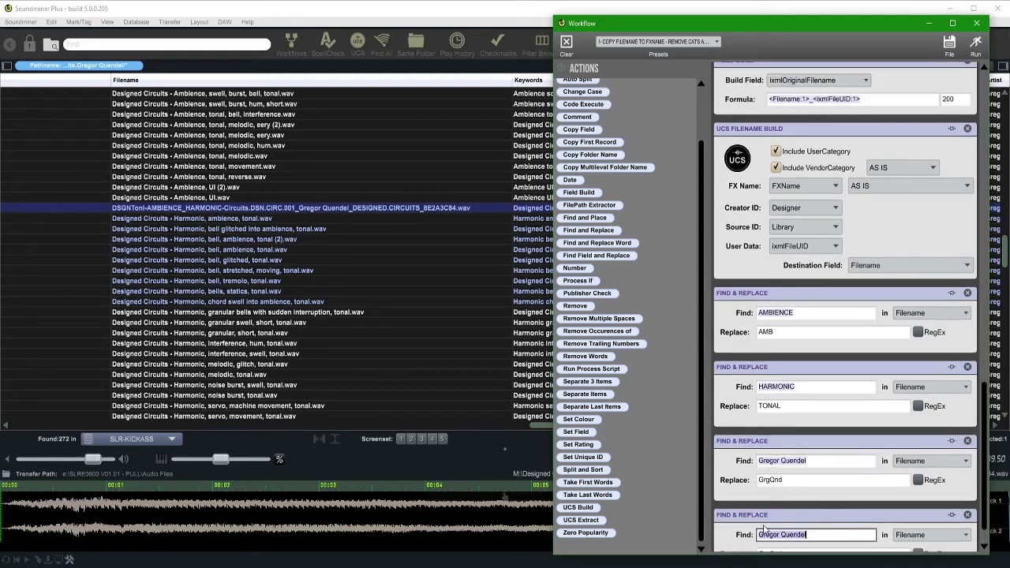
type("D")
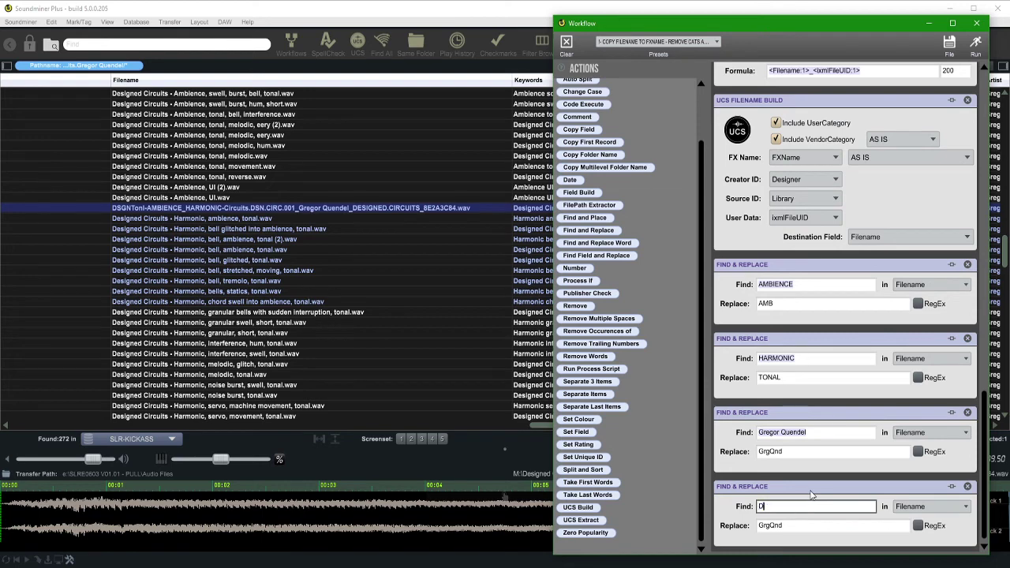
type("ESIGNED.CIRCUITS")
key("Tab")
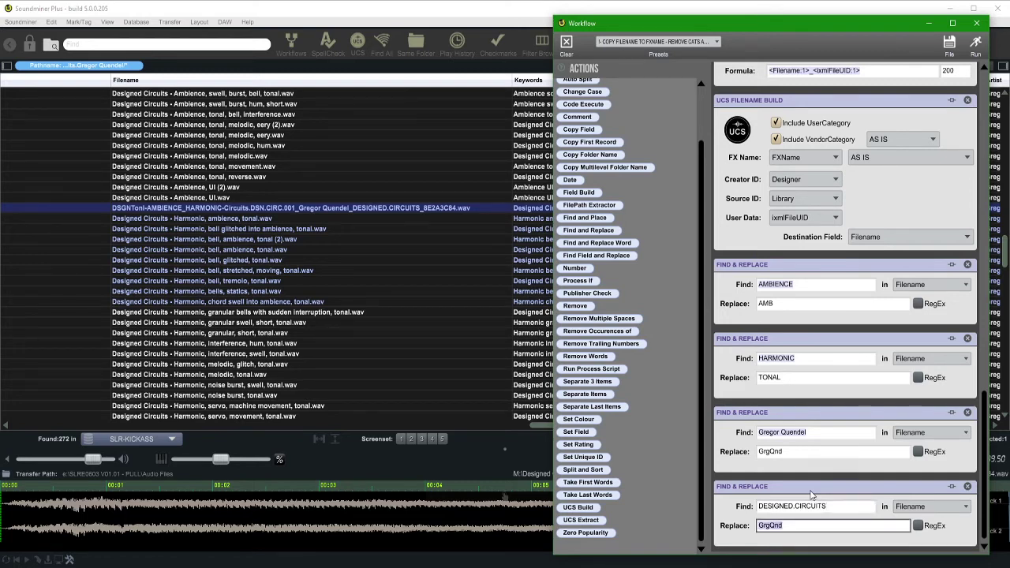
type("DSN")
type(".Circ")
key("BackSpace")
key("BackSpace")
key("BackSpace")
type("I")
type("IR")
key("BackSpace")
key("BackSpace")
key("BackSpace")
key("BackSpace")
key("BackSpace")
key("BackSpace")
key("BackSpace")
key("BackSpace")
key("BackSpace")
key("BackSpace")
key("BackSpace")
key("ctrl+a")
type("DesCircuits")
Try running the full workflow on the already renamed DSGNTonl-AMBIENCE_HARMONIC record, undo the run and return to the workflow
left_click(975, 47)
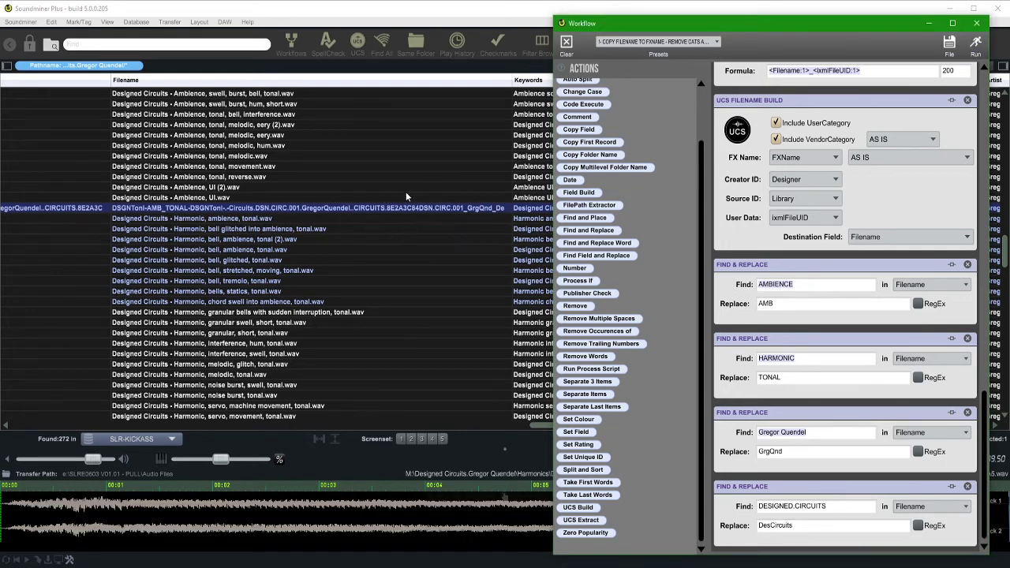
left_click(332, 45)
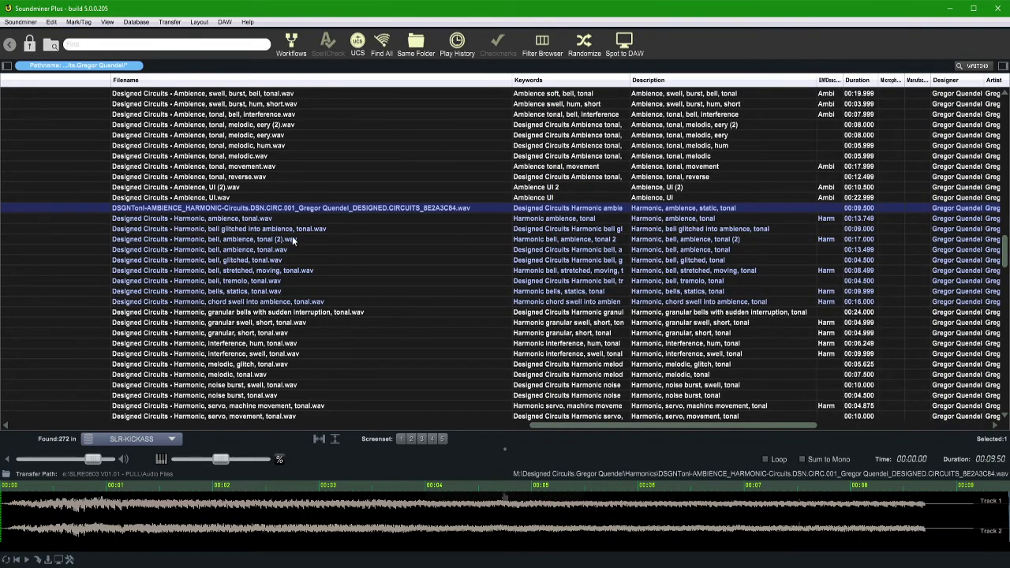
scroll(338, 218, "left", 5)
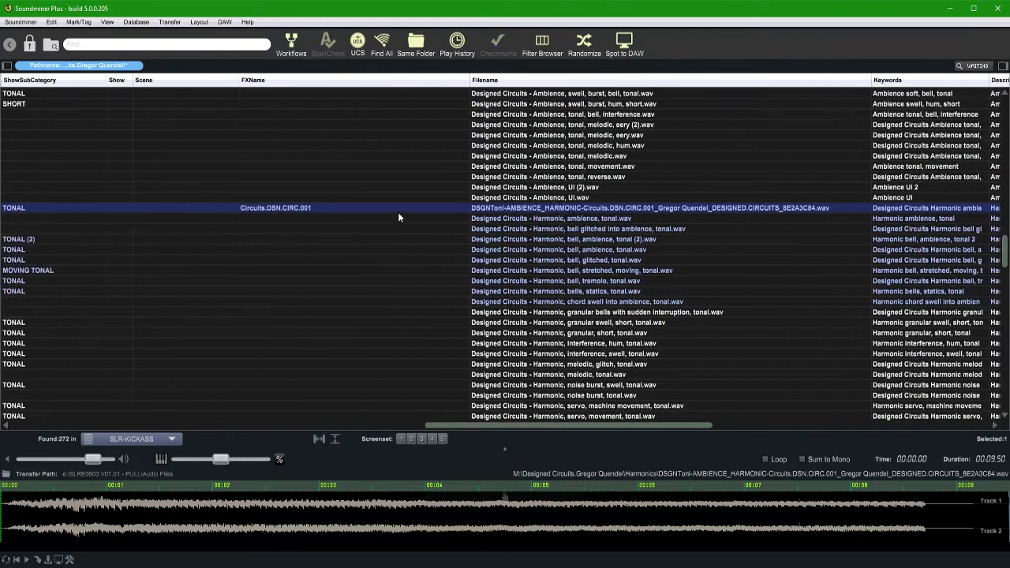
left_click(564, 199)
left_click(544, 209)
key("ctrl+w")
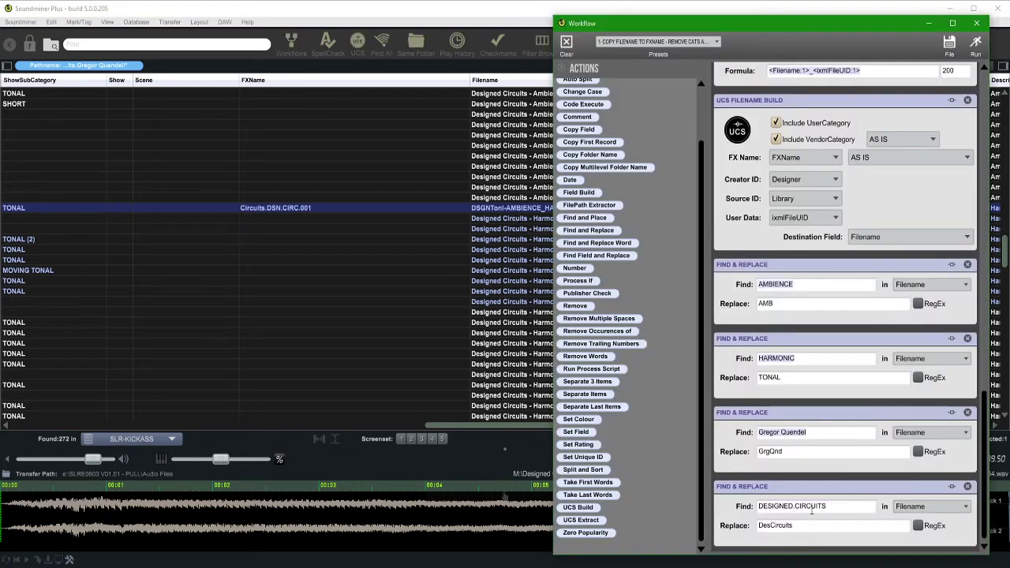
scroll(534, 247, "right", 5)
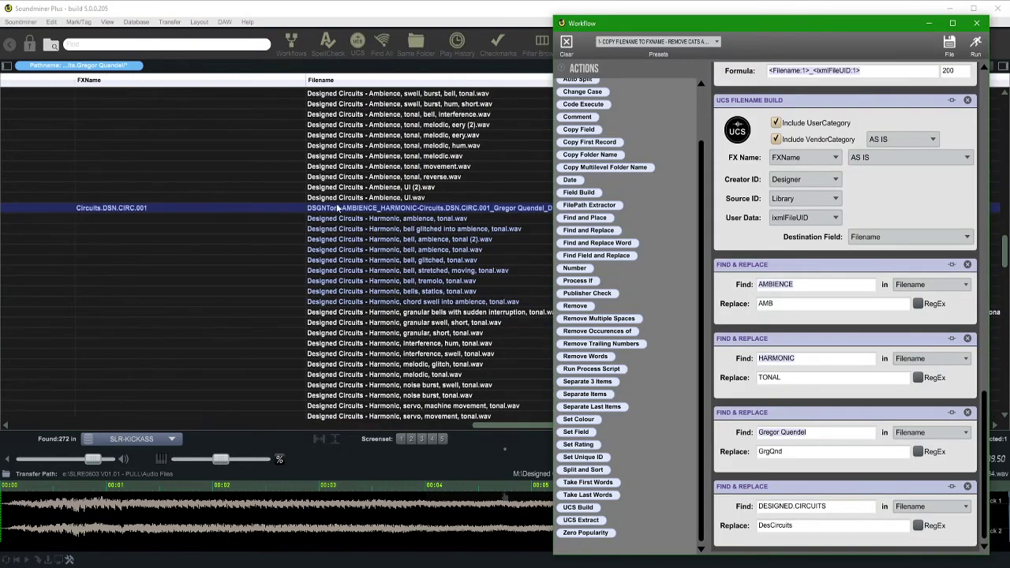
scroll(397, 230, "right", 3)
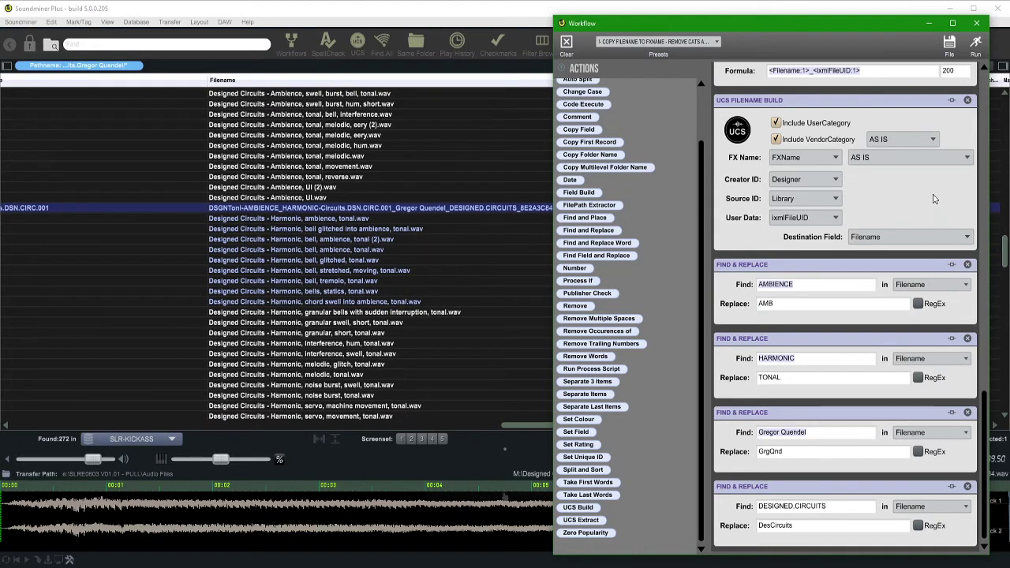
left_click(952, 100)
scroll(941, 135, "up", 3)
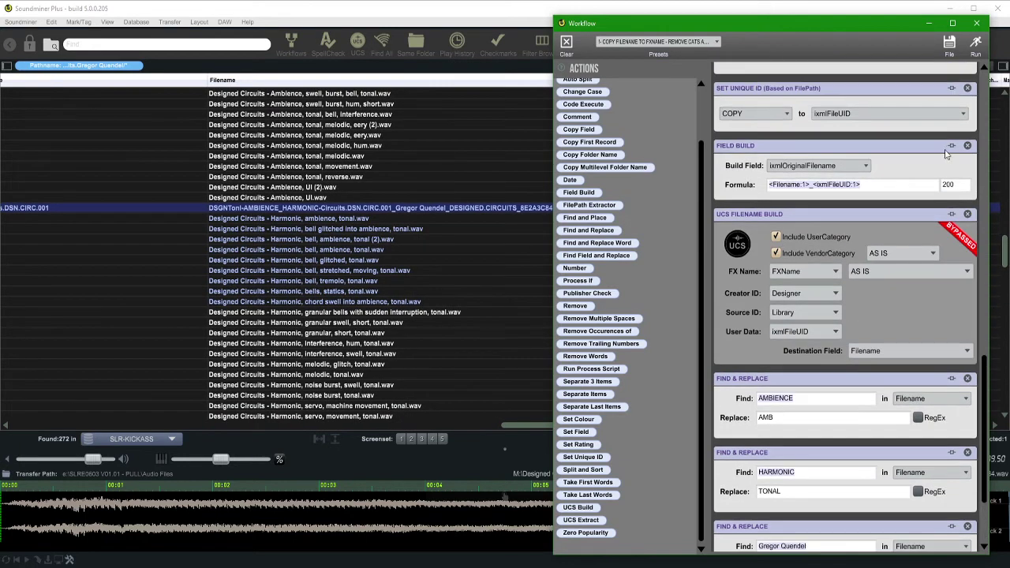
left_click(952, 215)
scroll(951, 221, "down", 3)
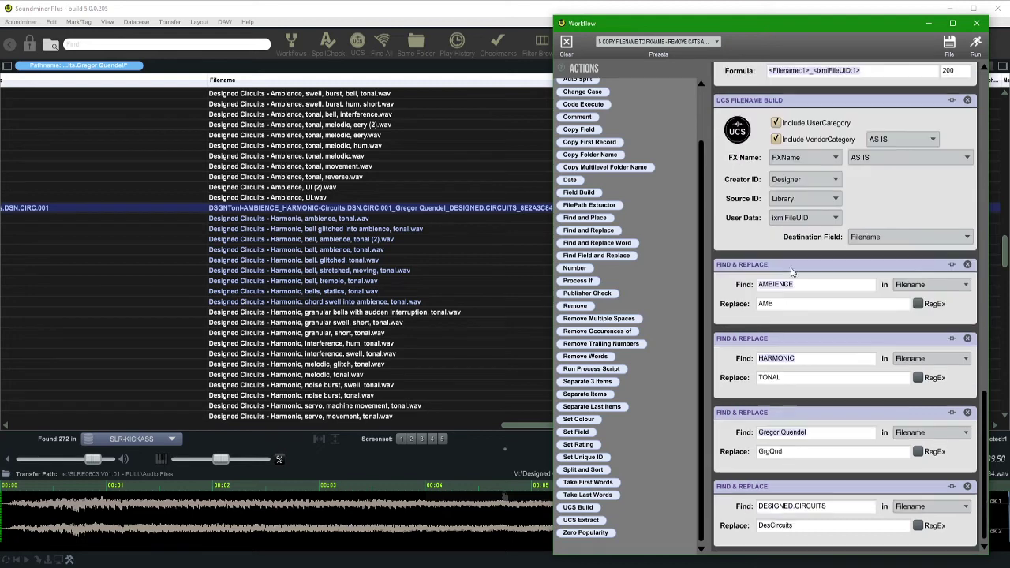
Run the full workflow on the Designed Circuits - Ambience, UI.wav record
left_click(273, 198)
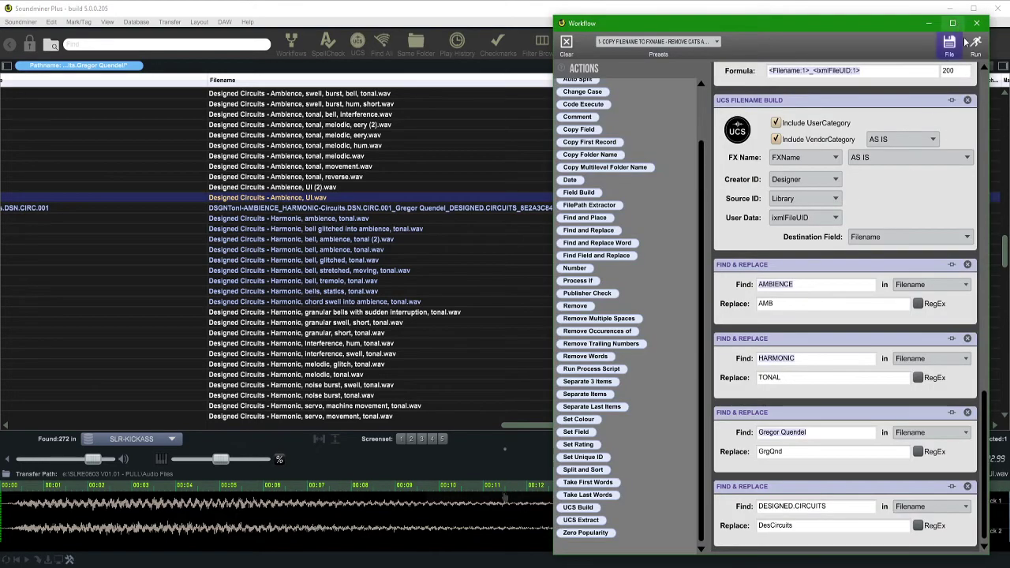
left_click(975, 44)
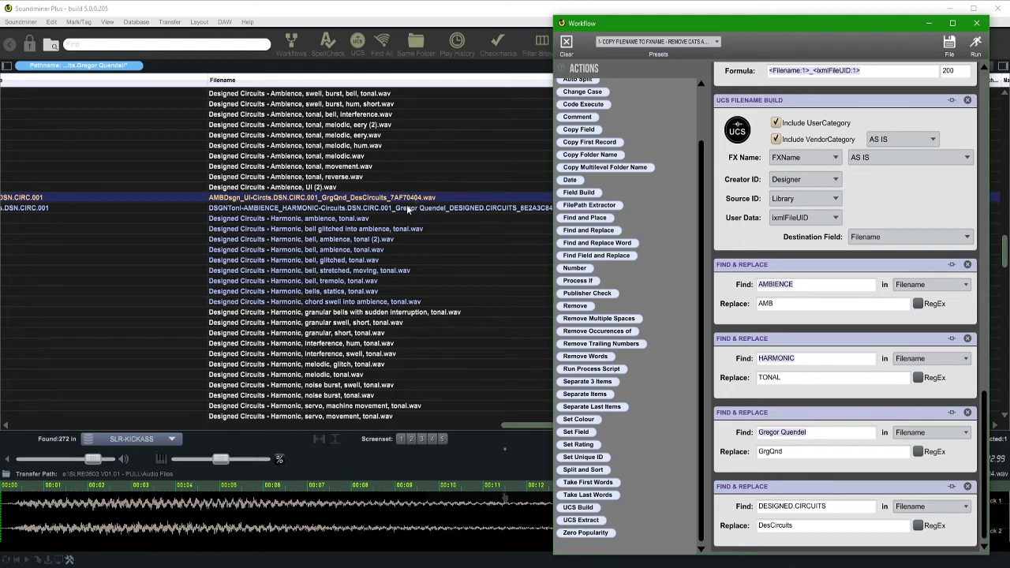
Select the DSGNTonl-AMBIENCE_HARMONIC record and bypass every workflow action except the four Find & Replace actions
left_click(407, 208)
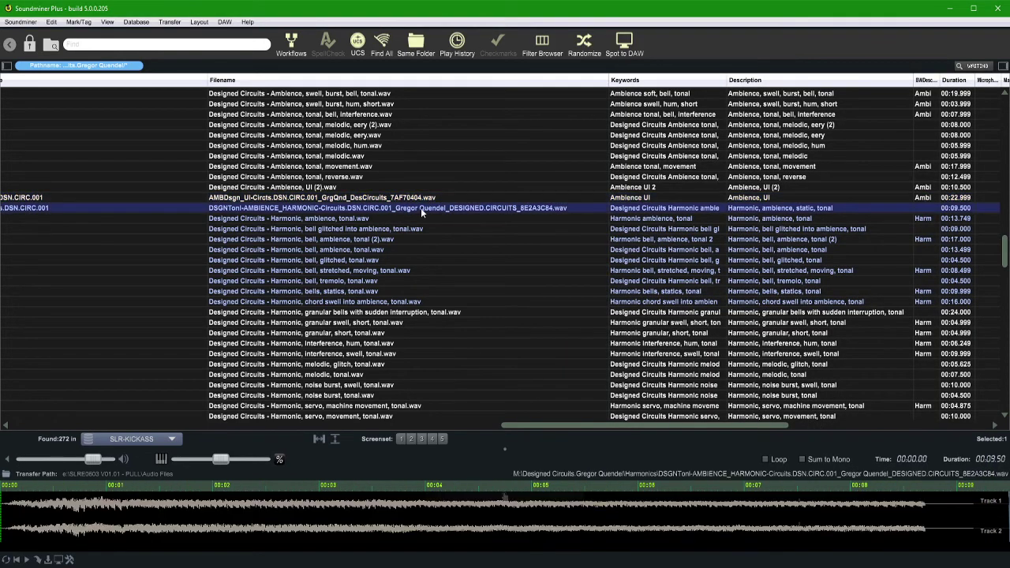
key("alt+Tab")
scroll(955, 247, "up", 5)
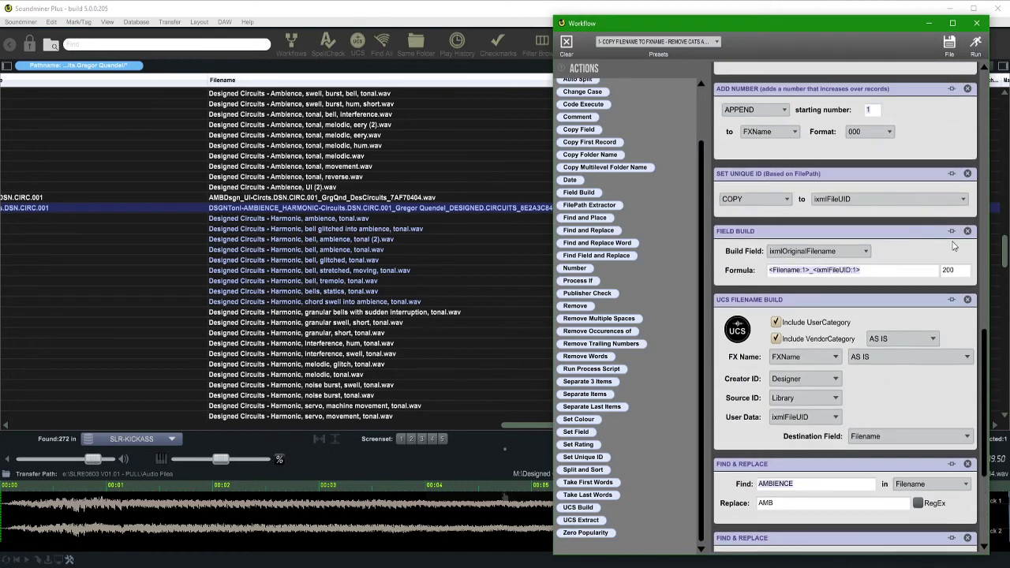
left_click(952, 300)
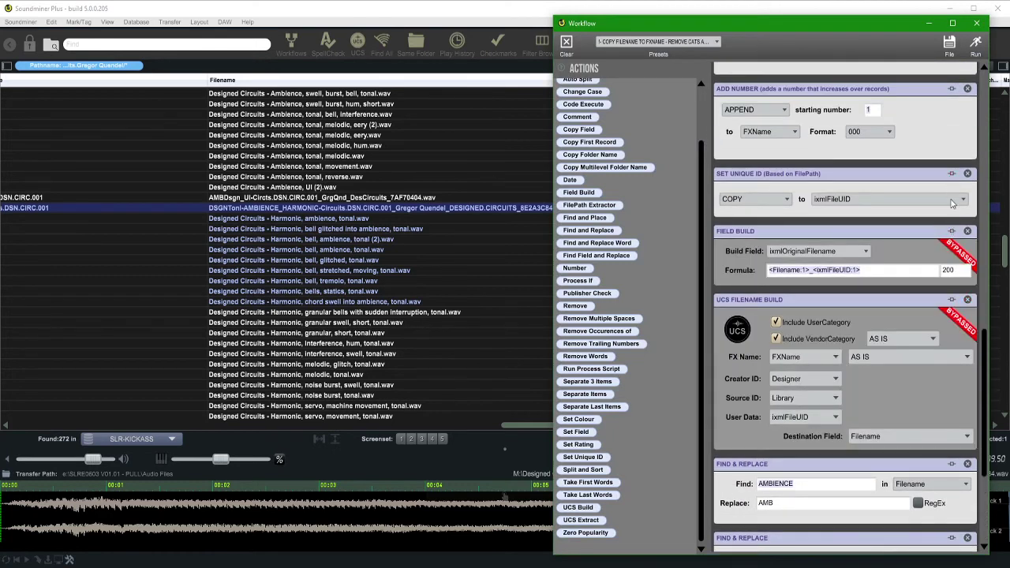
left_click(951, 300)
scroll(907, 315, "down", 5)
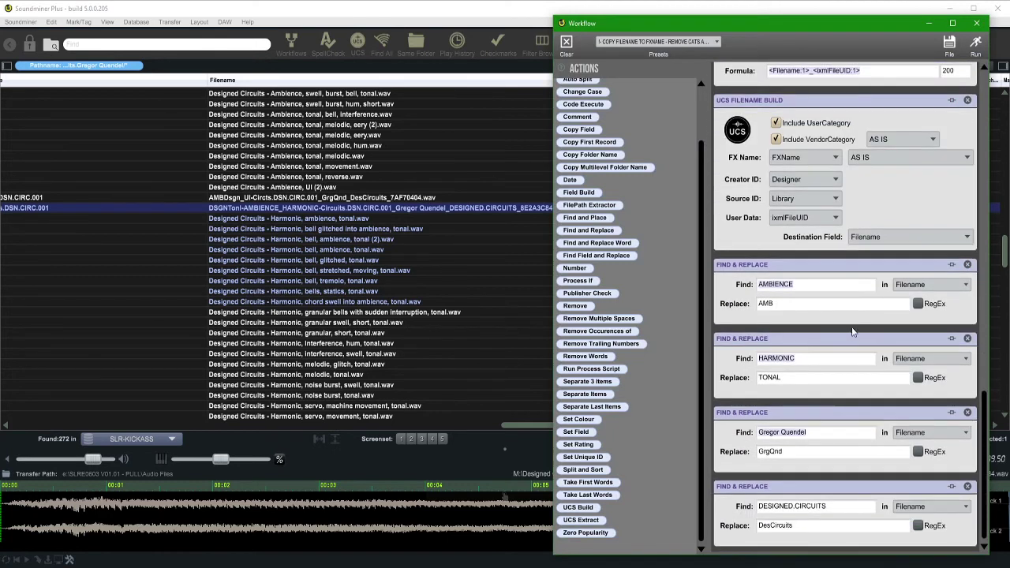
right_click(804, 304)
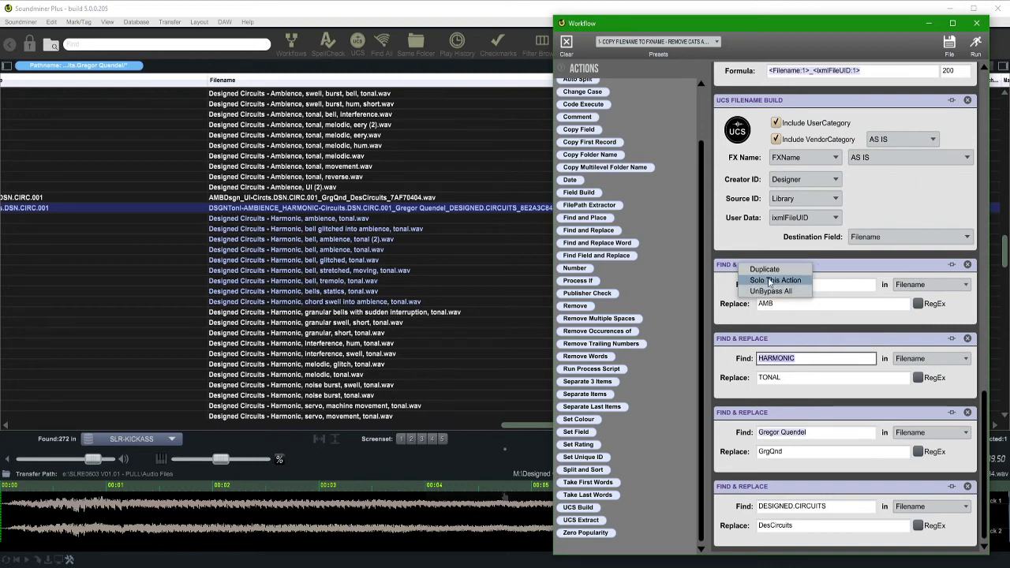
left_click(840, 319)
right_click(790, 340)
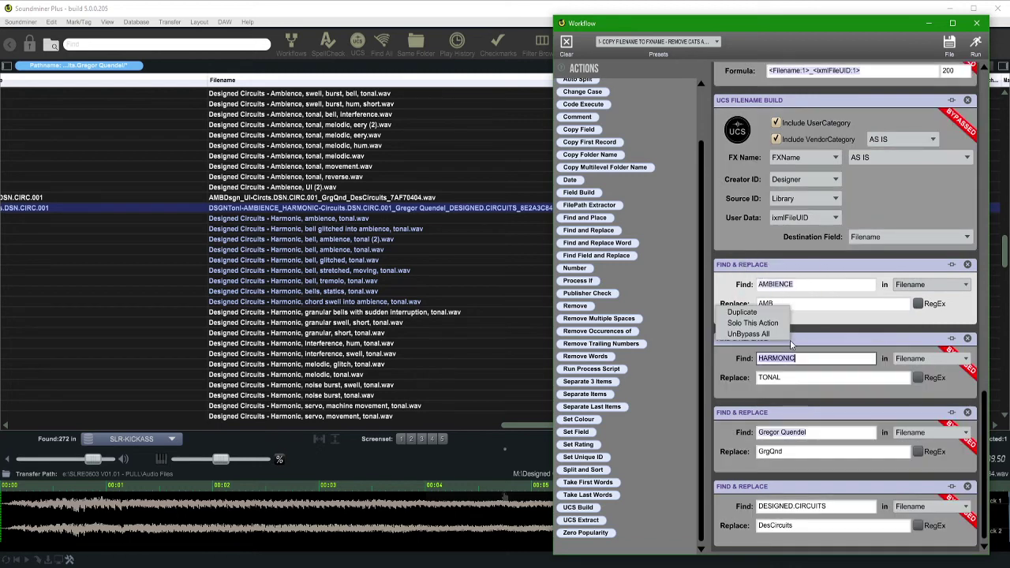
left_click(754, 322)
left_click(952, 264)
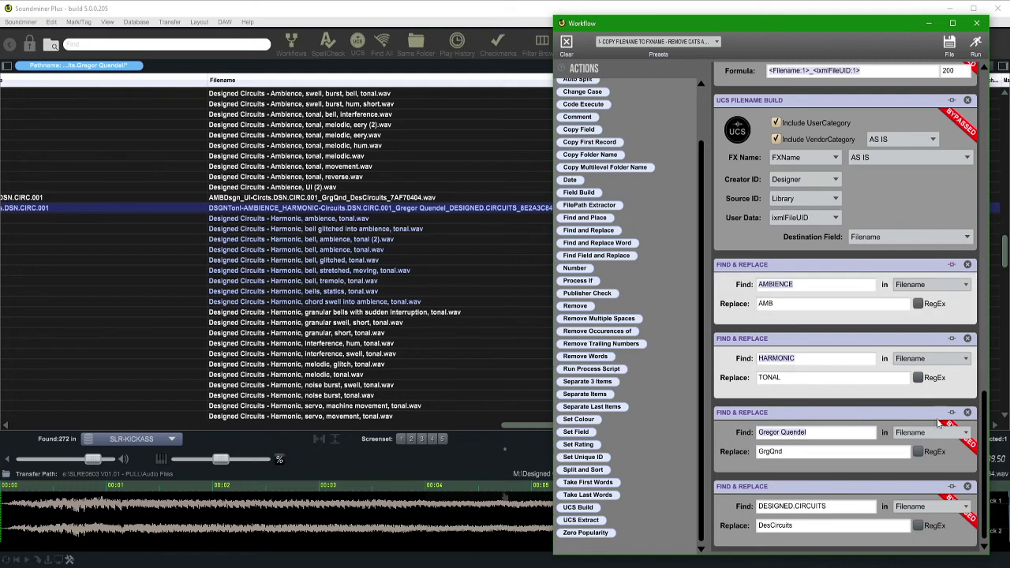
left_click(951, 412)
left_click(952, 486)
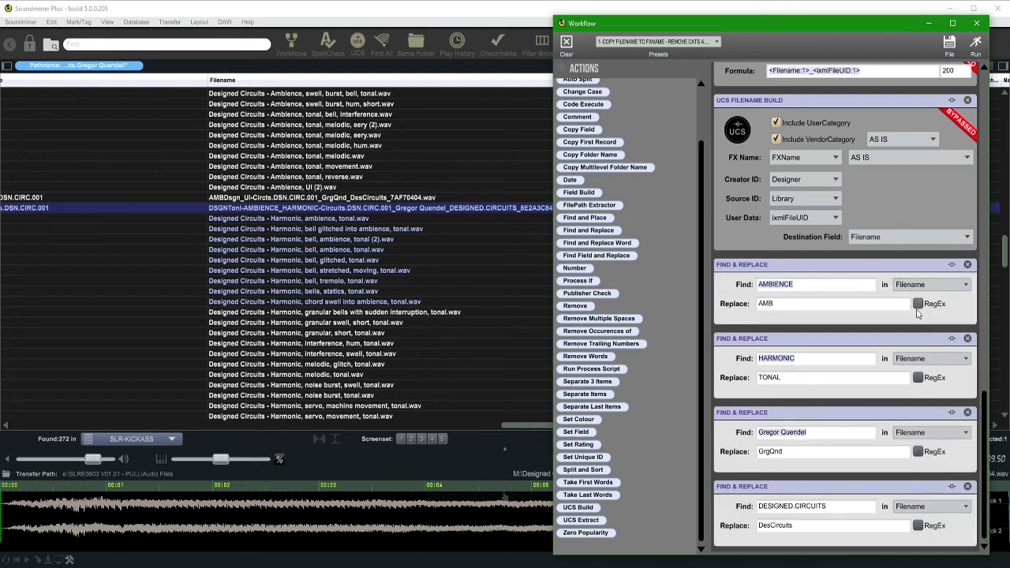
Run the Find & Replace actions on the selected DSGNTonl record and check its metadata fields
left_click(976, 46)
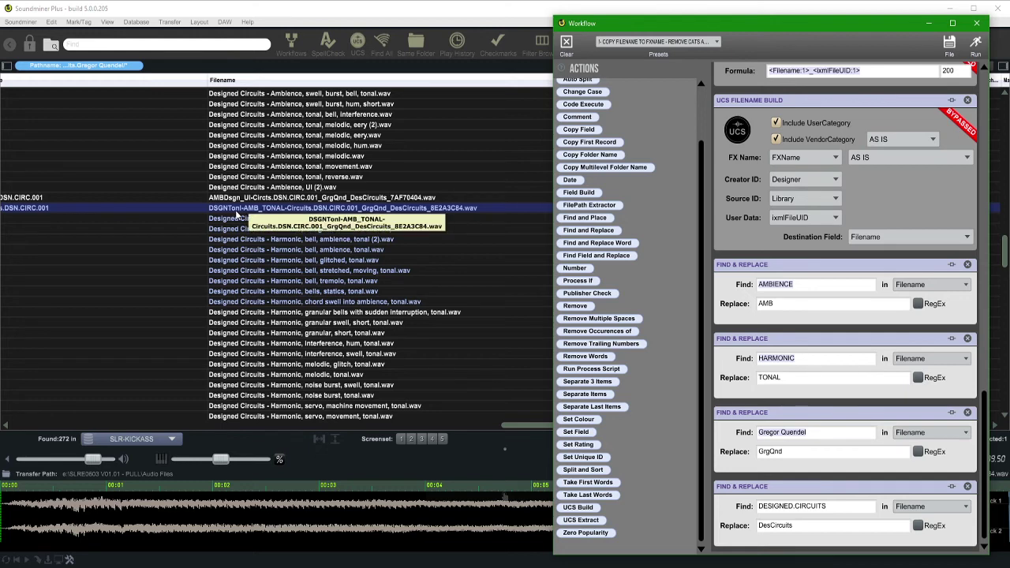
scroll(280, 208, "left", 5)
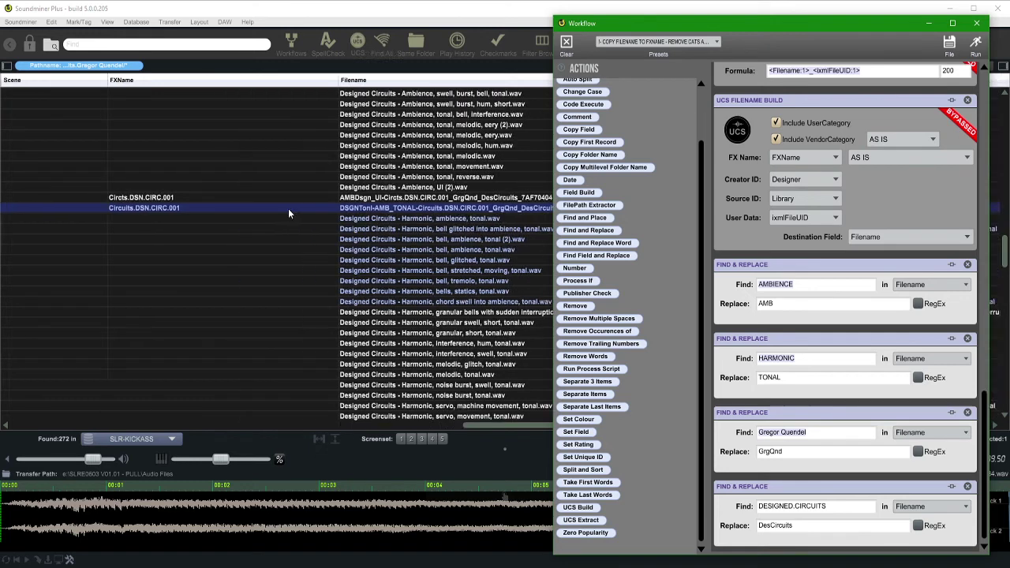
scroll(288, 201, "left", 6)
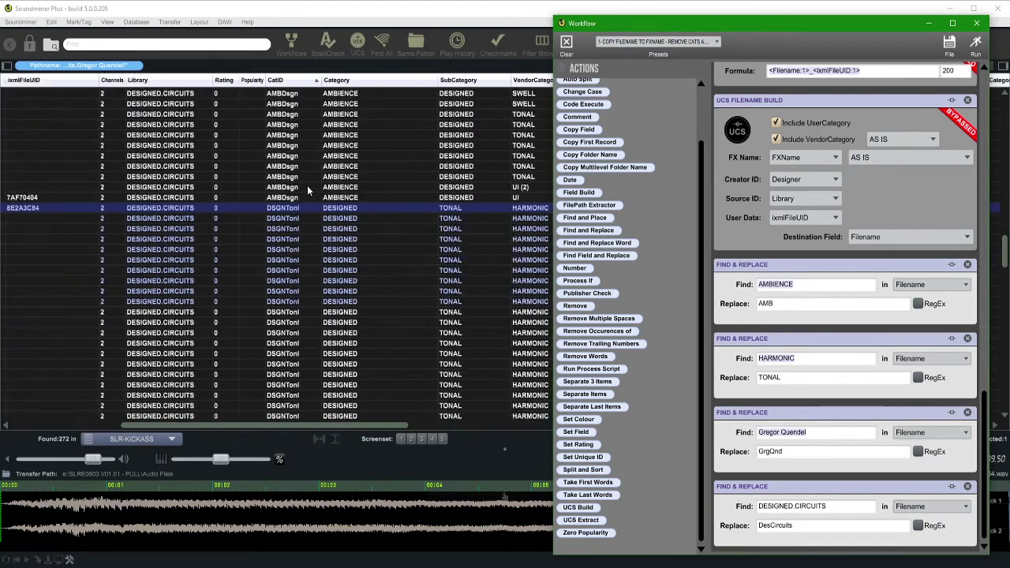
scroll(316, 201, "left", 2)
scroll(355, 204, "right", 10)
scroll(380, 205, "right", 10)
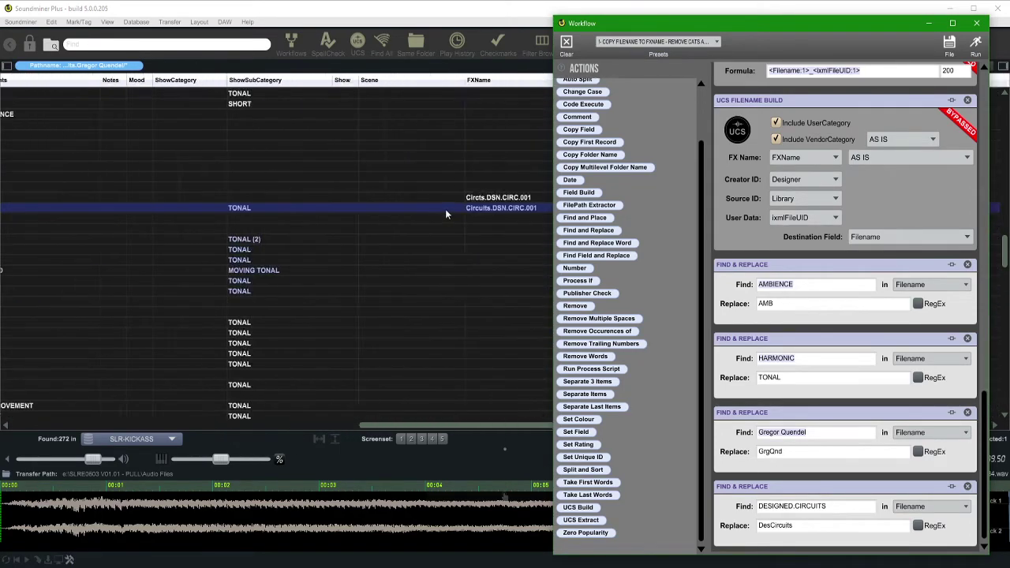
Return to the library's record list and sort it by Filename
left_click(360, 203)
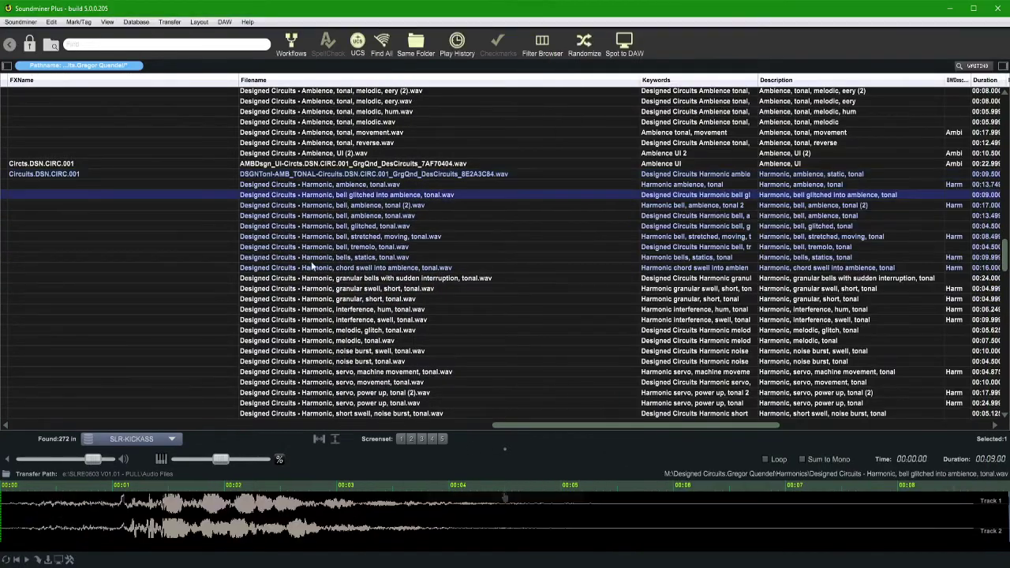
scroll(391, 201, "down", 10)
scroll(446, 198, "up", 15)
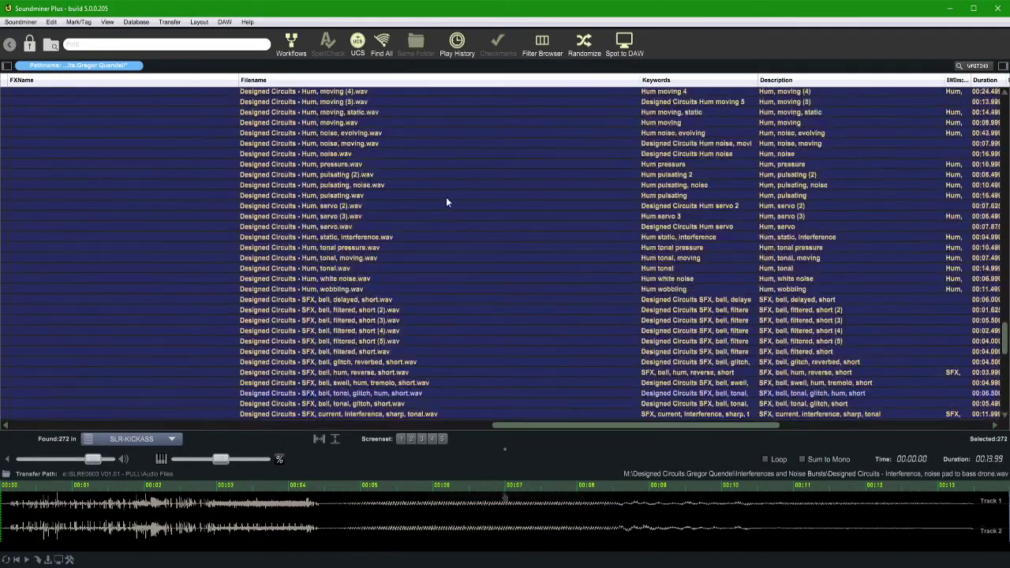
left_click_drag(1007, 235, 1002, 110)
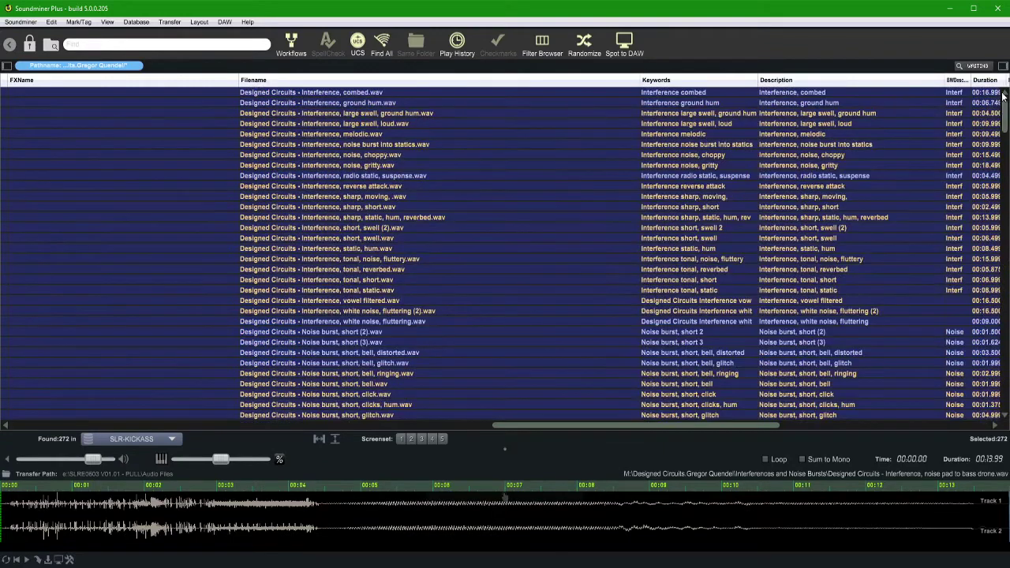
scroll(261, 142, "left", 10)
left_click(417, 82)
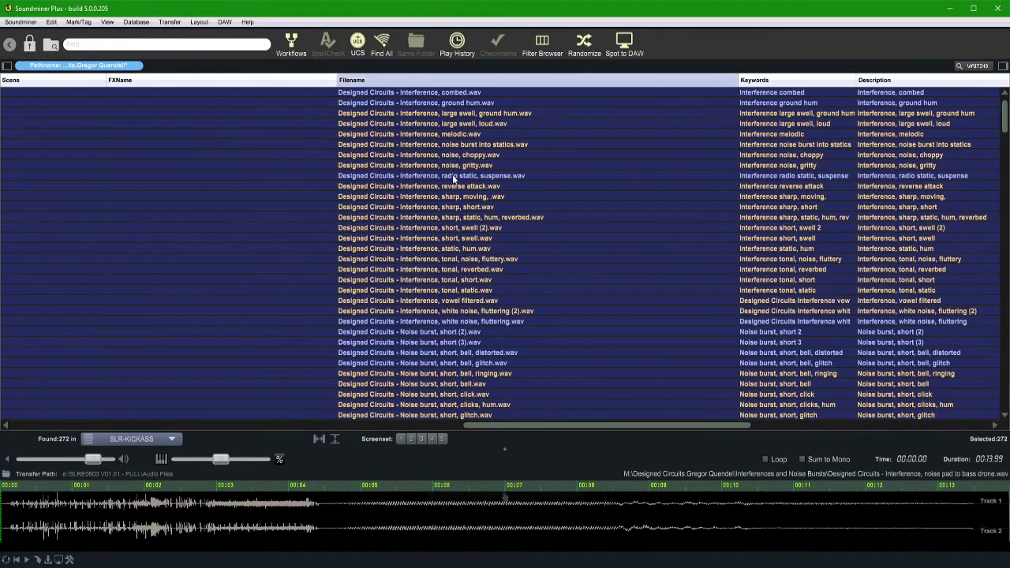
Select every record still to be renamed, from Ambience, bell, reverse.wav through Source Recordings - Wifi Extender.wav, leaving out the two already renamed ones
left_click(372, 103)
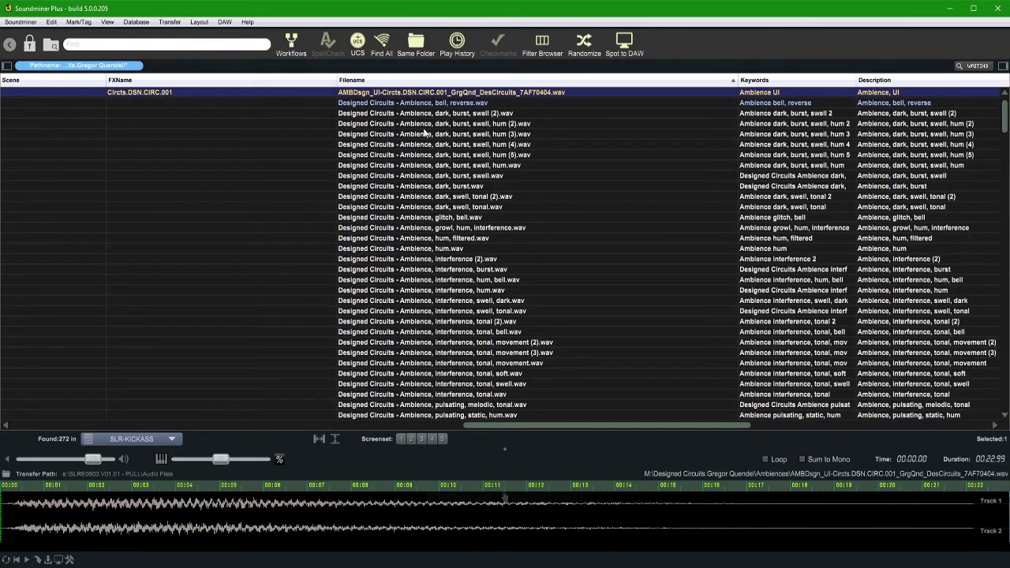
scroll(435, 221, "down", 20)
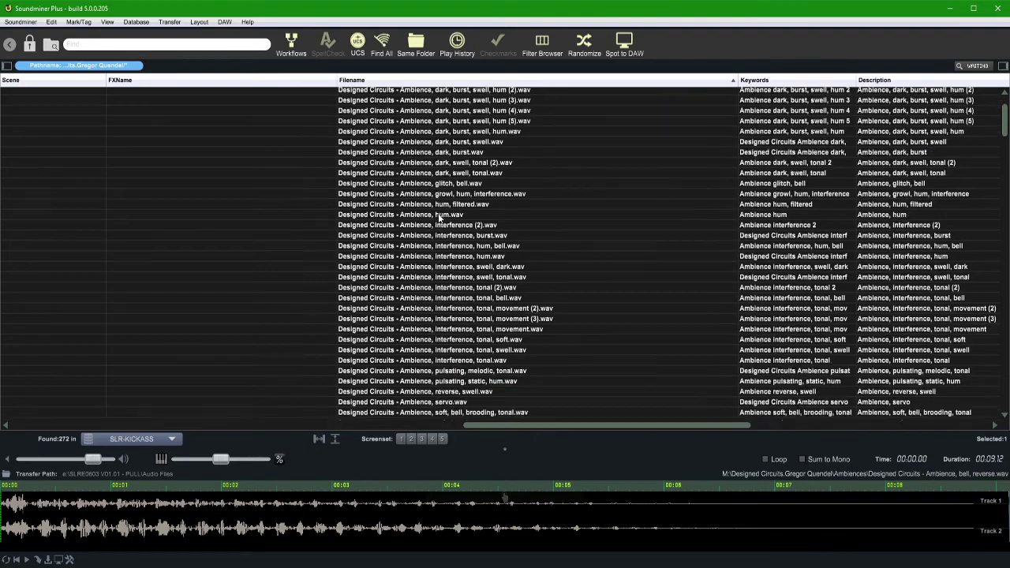
scroll(513, 236, "down", 20)
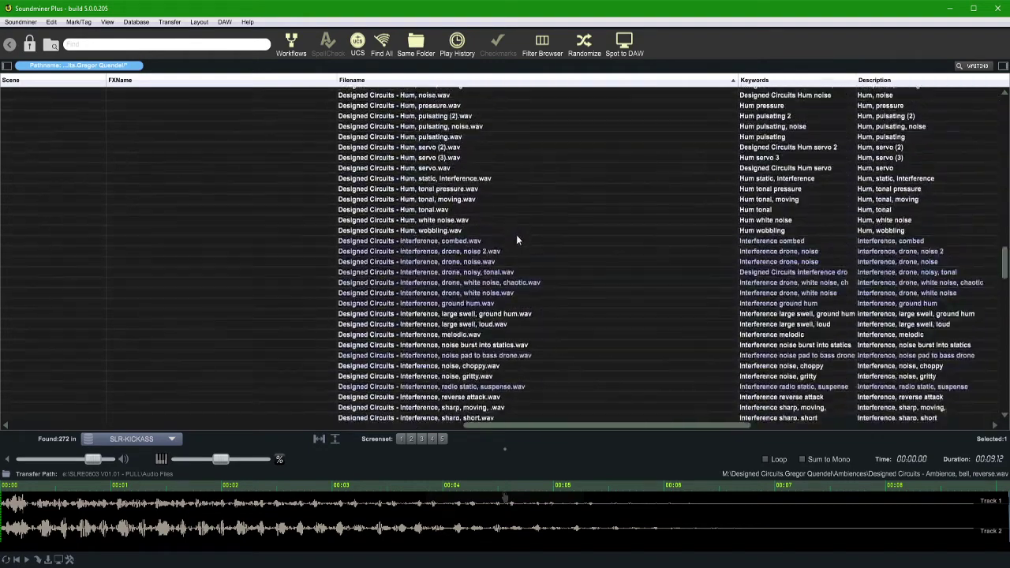
scroll(502, 317, "down", 10)
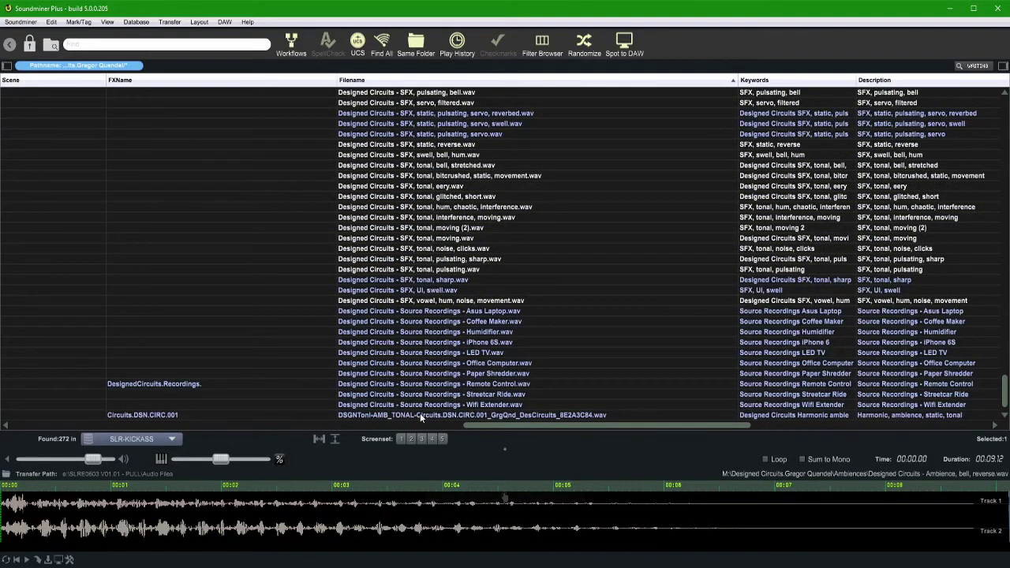
left_click(419, 408)
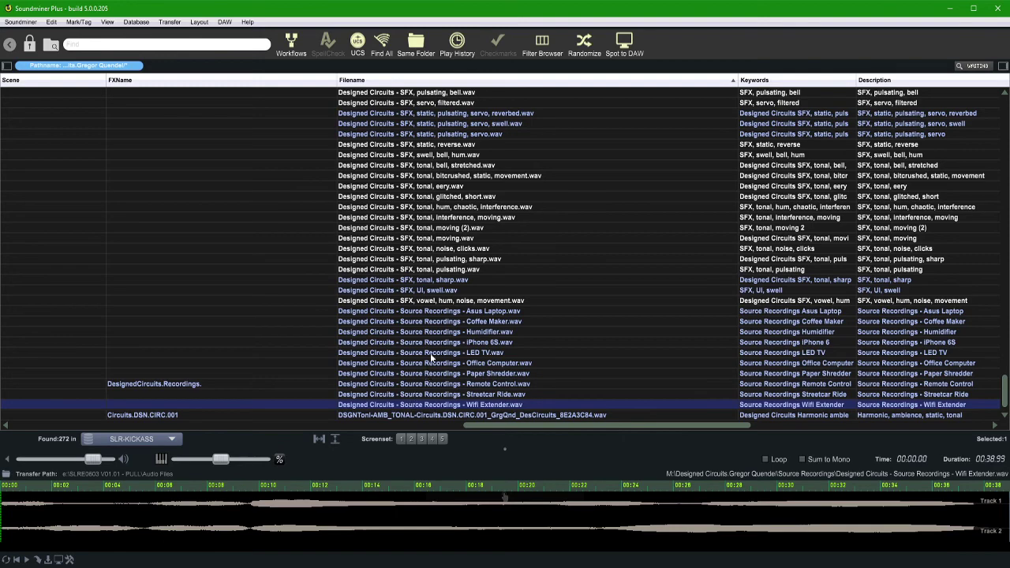
scroll(432, 359, "up", 8)
left_click_drag(1005, 365, 1004, 107)
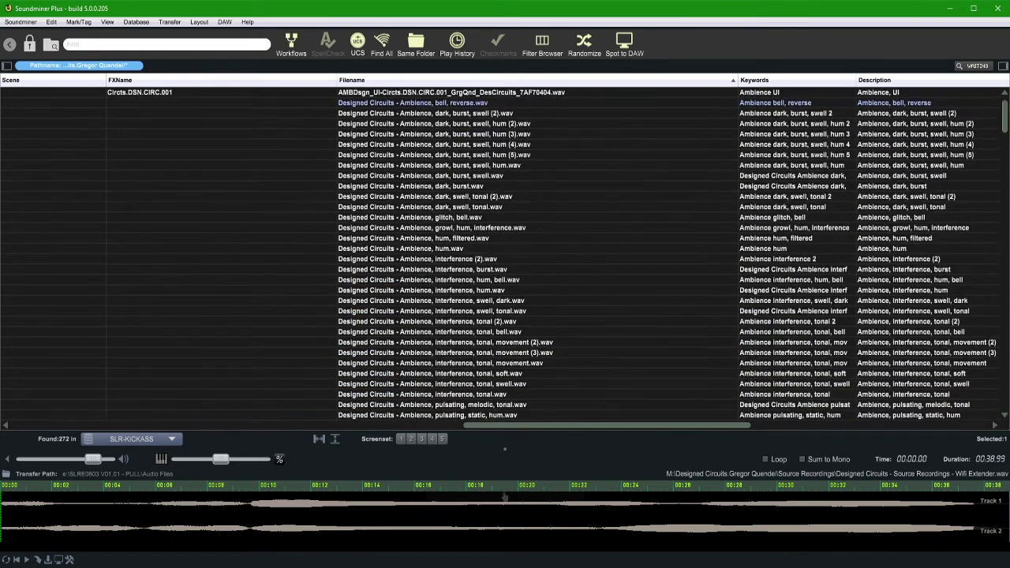
key("ctrl+a")
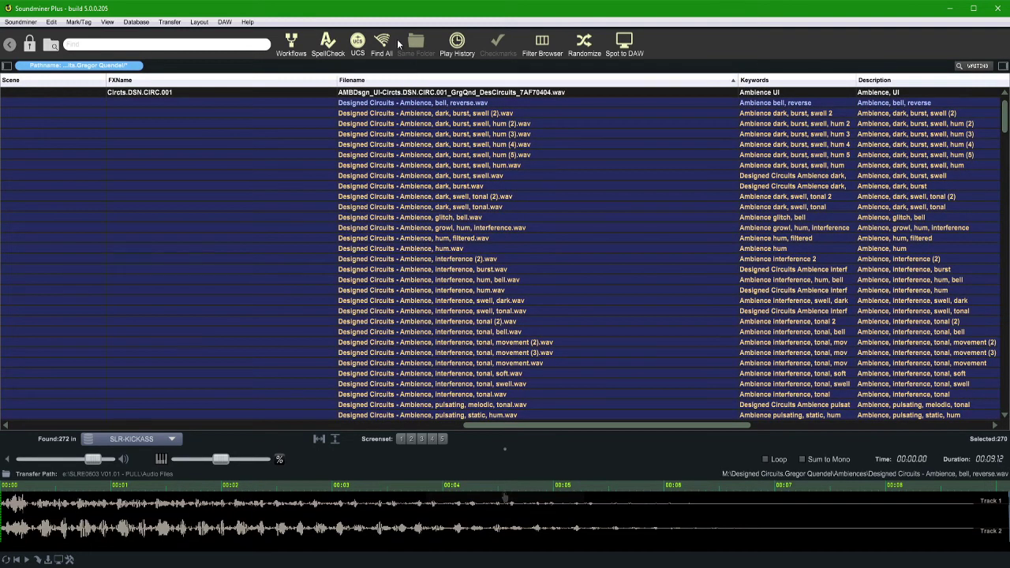
Unbypass all workflow actions, run the full workflow on the selected records, and check the resulting FXNames and filenames
left_click(301, 46)
scroll(859, 234, "up", 1)
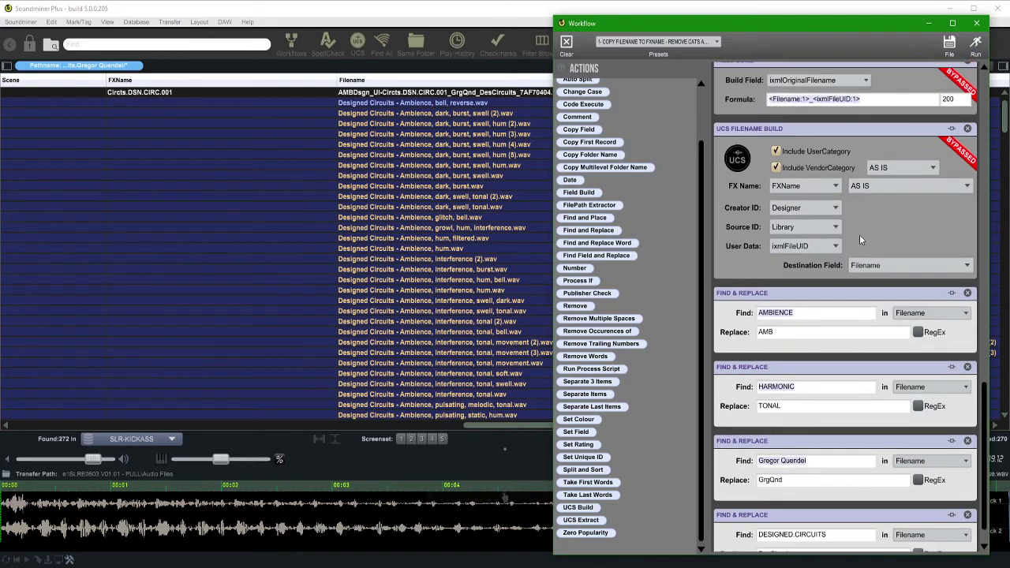
right_click(773, 312)
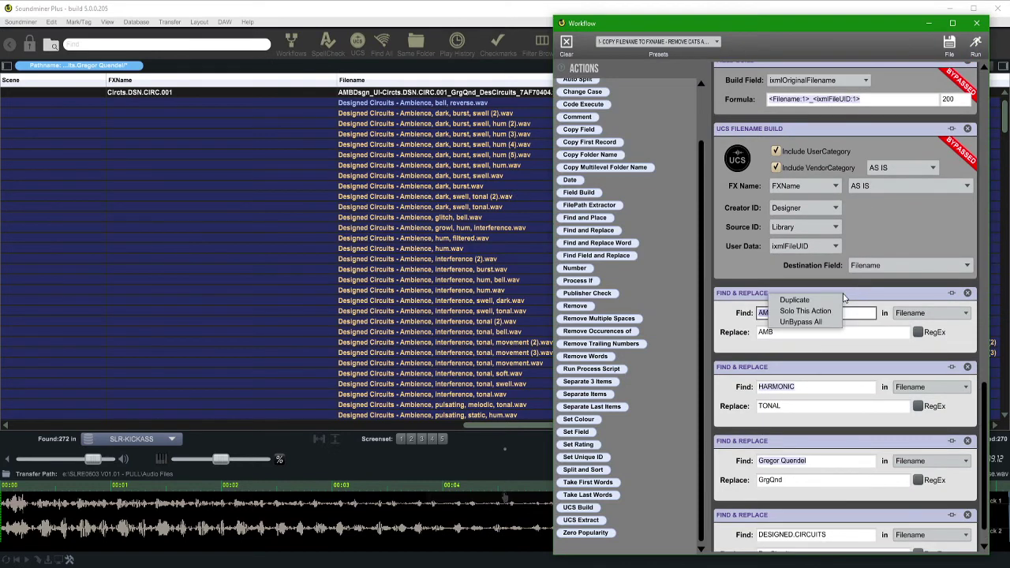
left_click(806, 326)
scroll(807, 326, "up", 8)
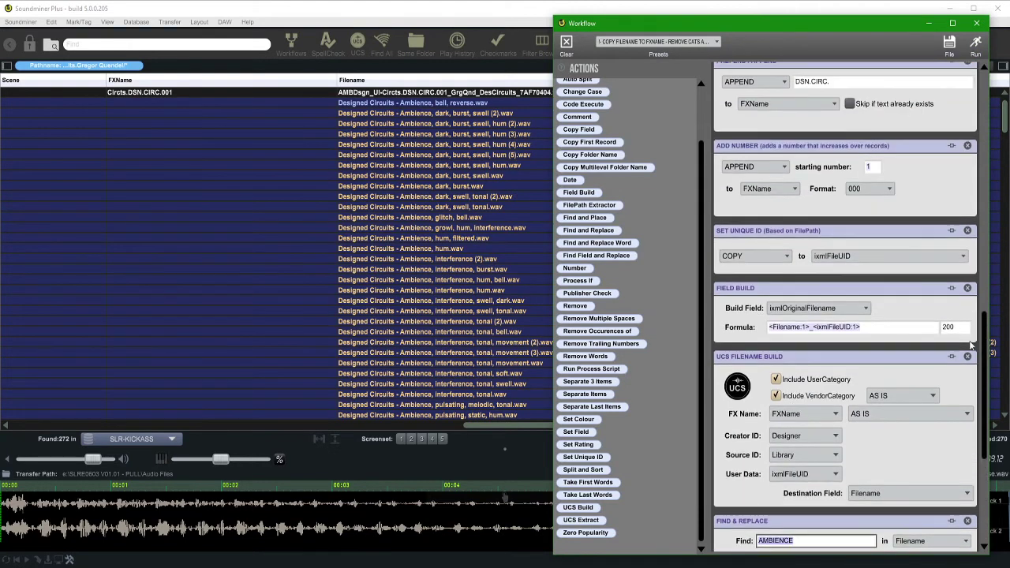
scroll(984, 340, "up", 15)
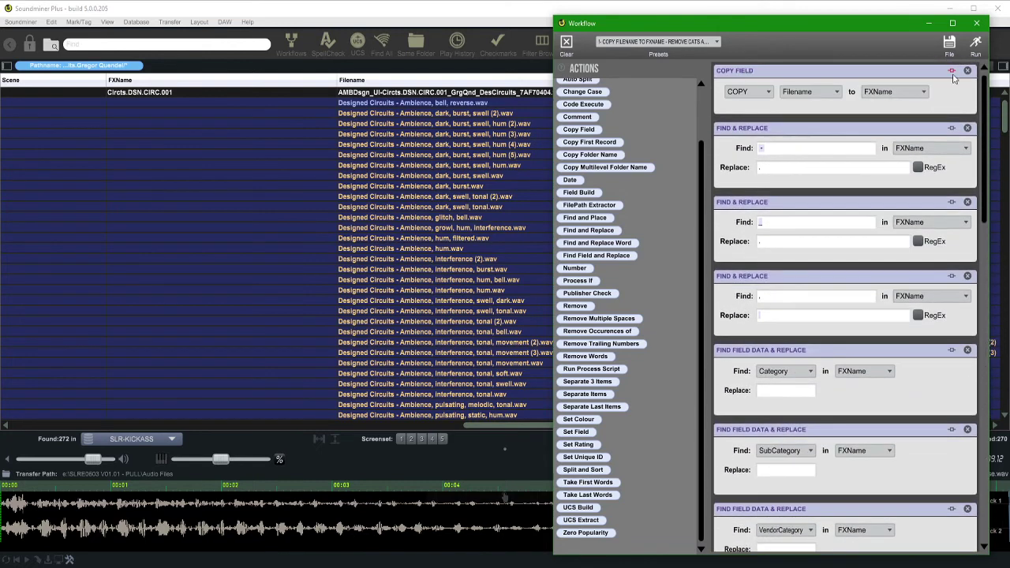
left_click(975, 47)
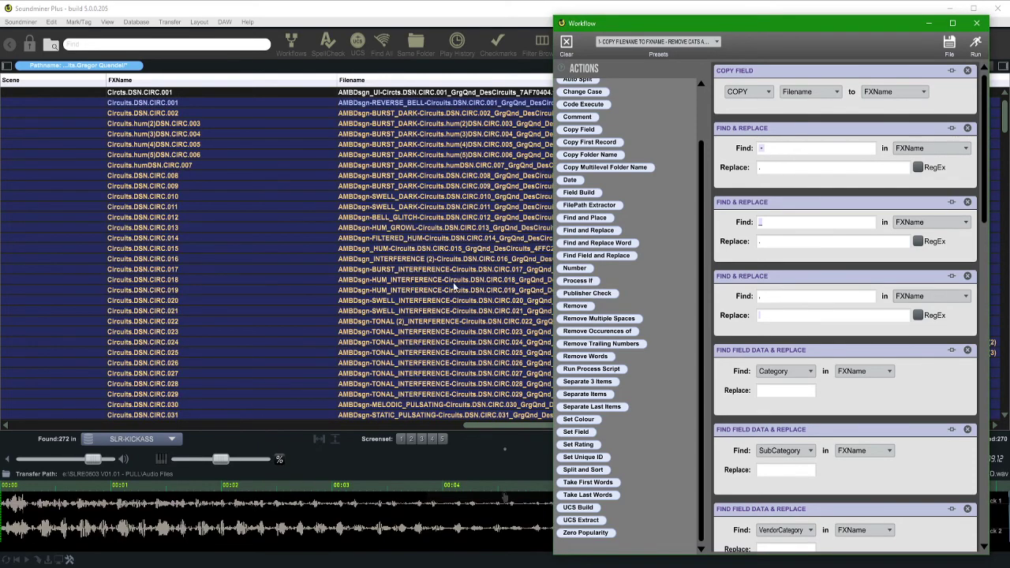
scroll(296, 316, "down", 15)
scroll(368, 291, "right", 5)
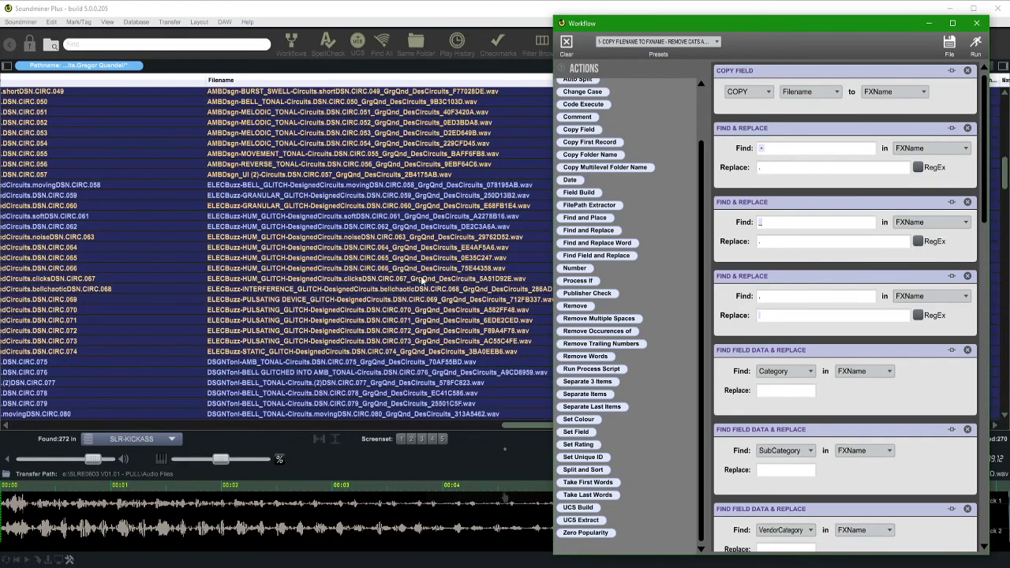
scroll(379, 280, "left", 10)
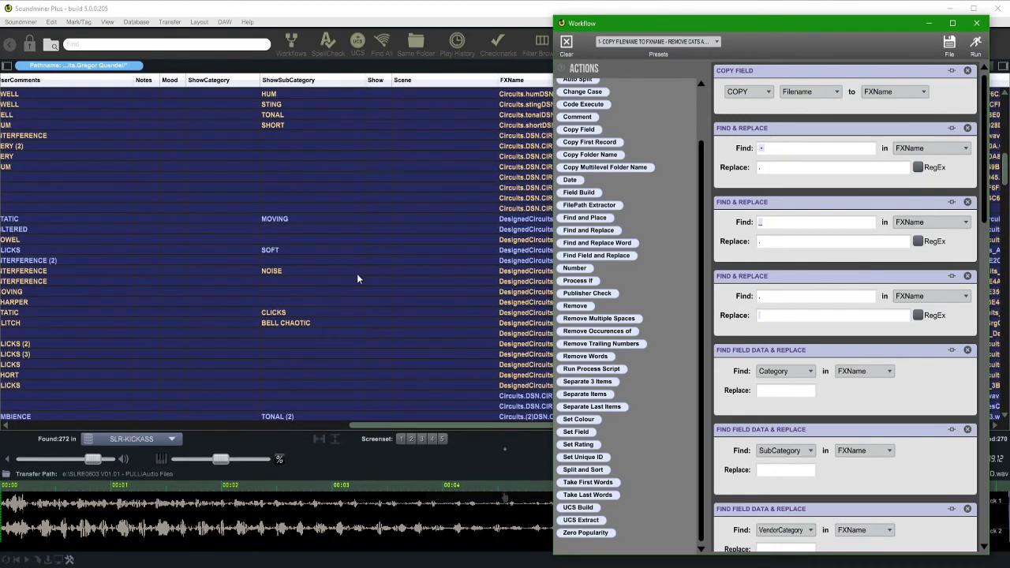
Attach the Designed Circuits cover artwork to the selected records
key("alt+Tab")
key("alt+Tab")
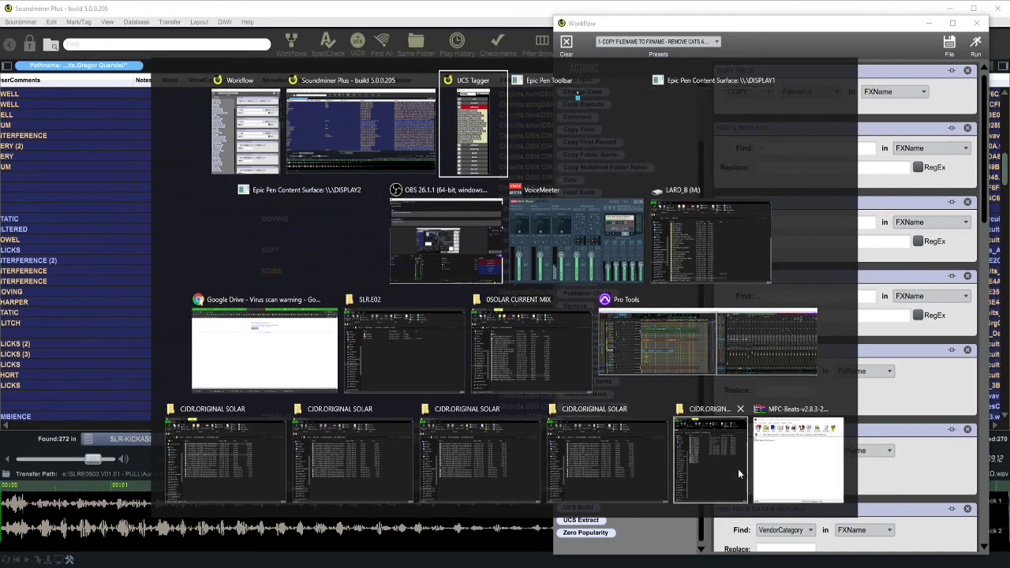
key("Escape")
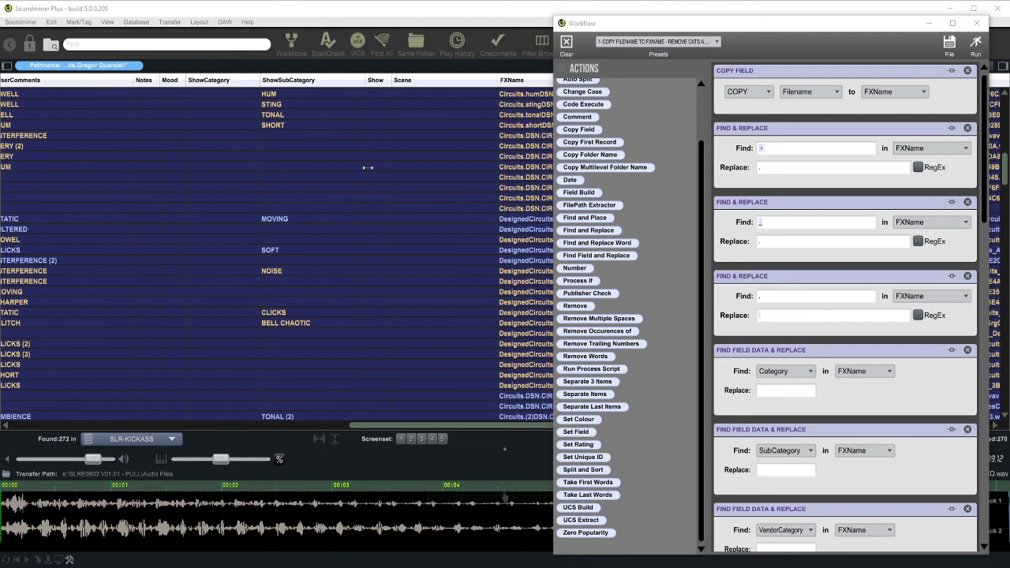
scroll(350, 184, "left", 5)
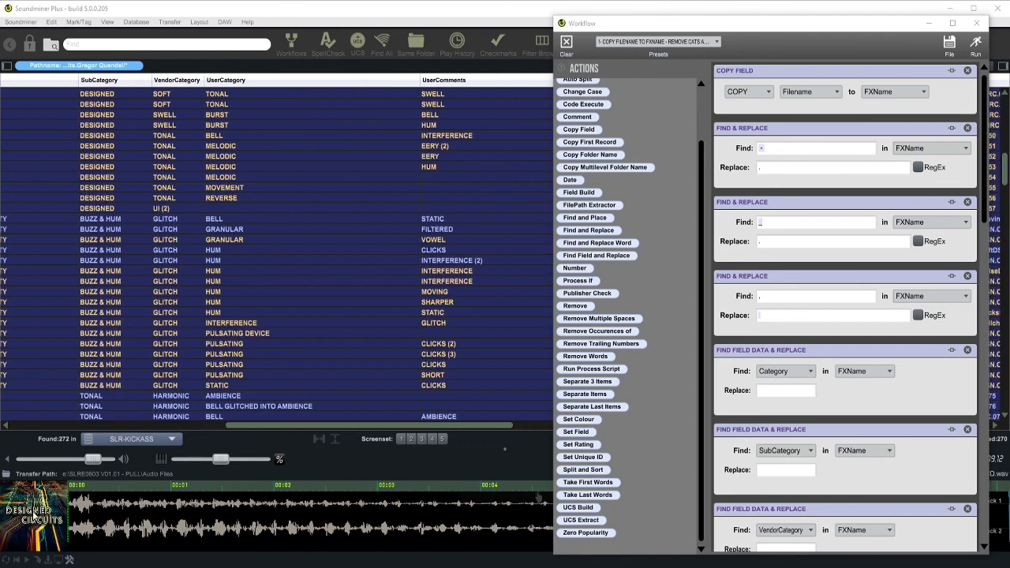
Review the processed records' categories, FXNames, original filenames, unique IDs and artwork throughout the list
left_click(457, 468)
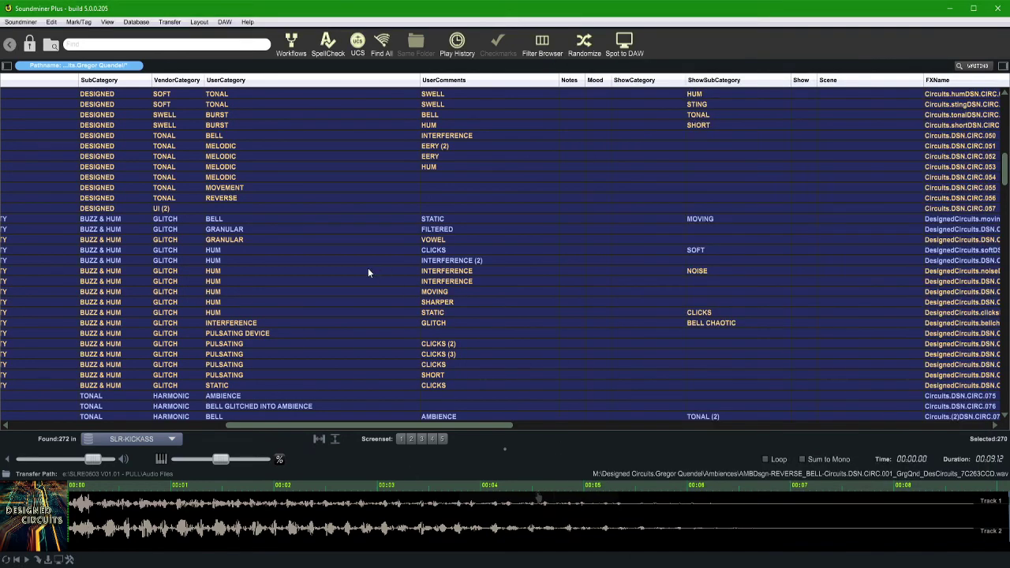
scroll(367, 273, "right", 5)
scroll(297, 392, "left", 3)
scroll(323, 363, "up", 2)
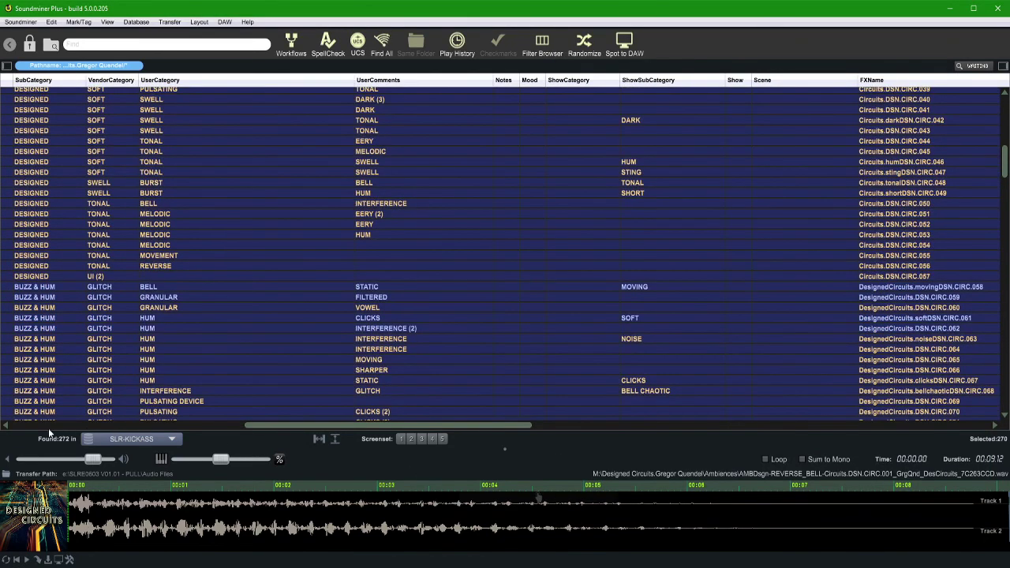
scroll(46, 391, "left", 5)
scroll(222, 371, "down", 20)
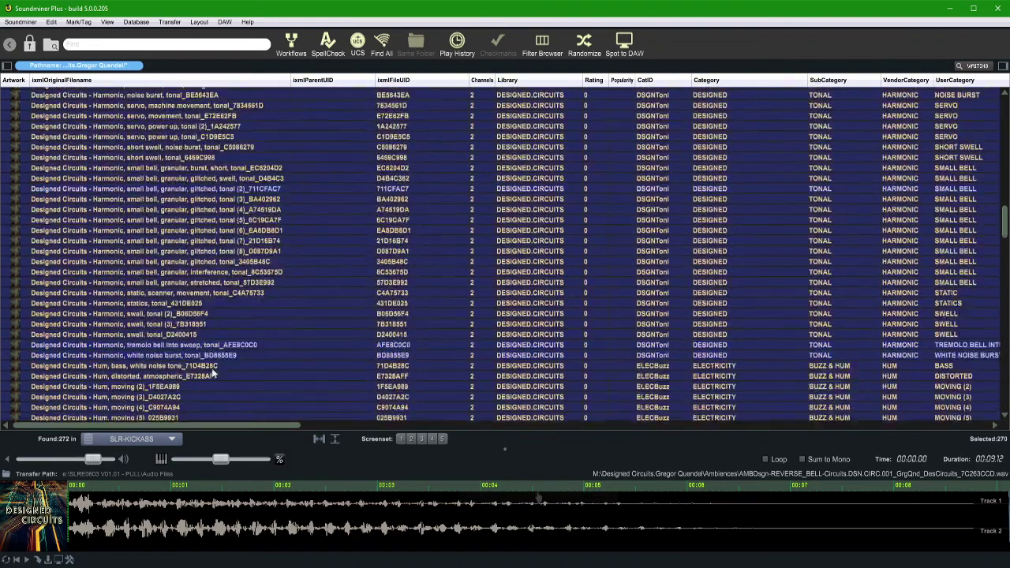
scroll(280, 387, "down", 15)
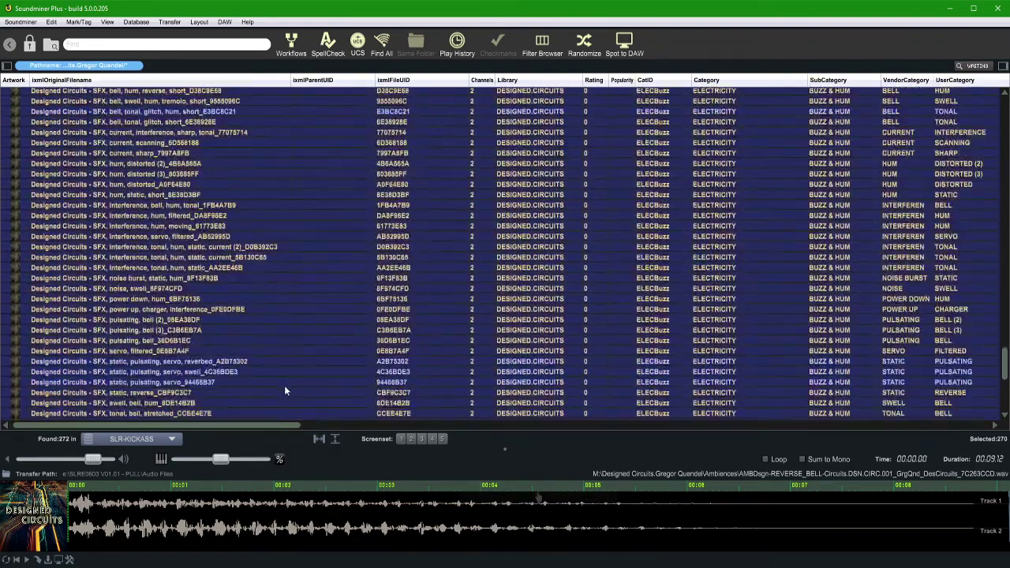
Select the two previously renamed records, DSGNTonl-AMB_TONAL and AMBDsgn_UI, and attach the Designed Circuits cover artwork
left_click(119, 416)
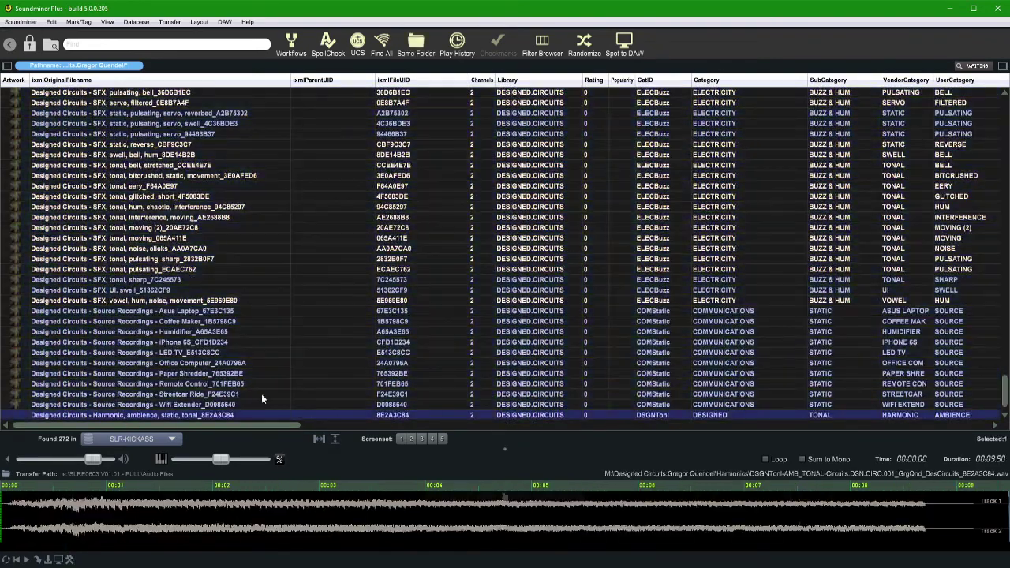
left_click_drag(1002, 400, 1003, 111)
left_click(85, 93, "ctrl")
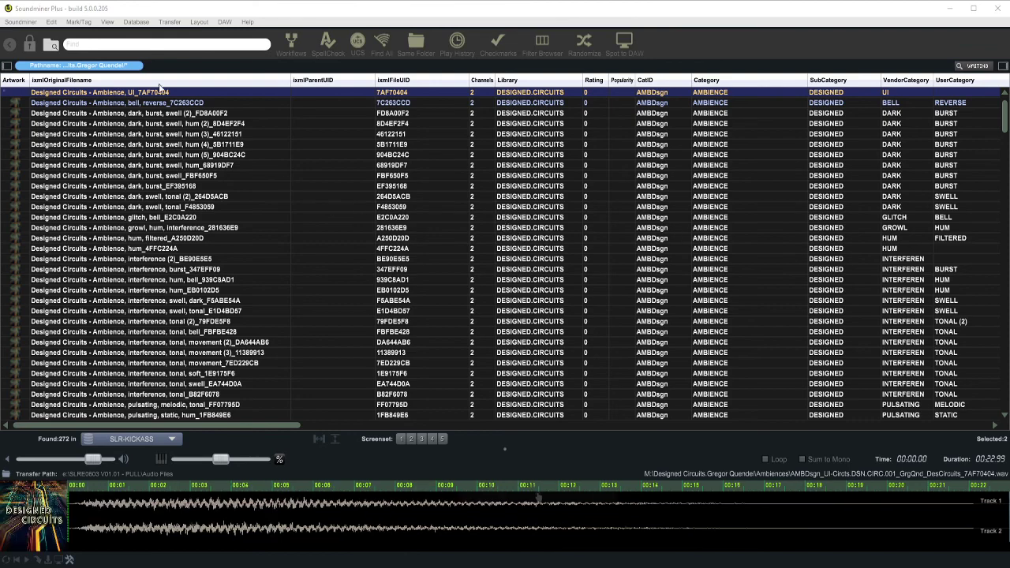
Select all records in the library and embed their metadata into the files
scroll(153, 200, "down", 5)
scroll(626, 190, "down", 10)
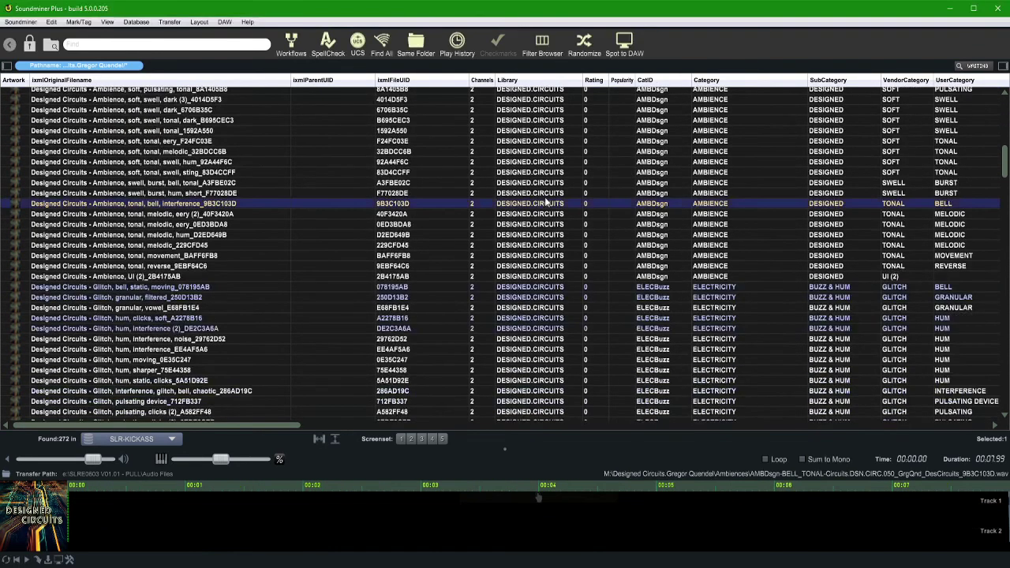
key("ctrl+a")
key("ctrl+e")
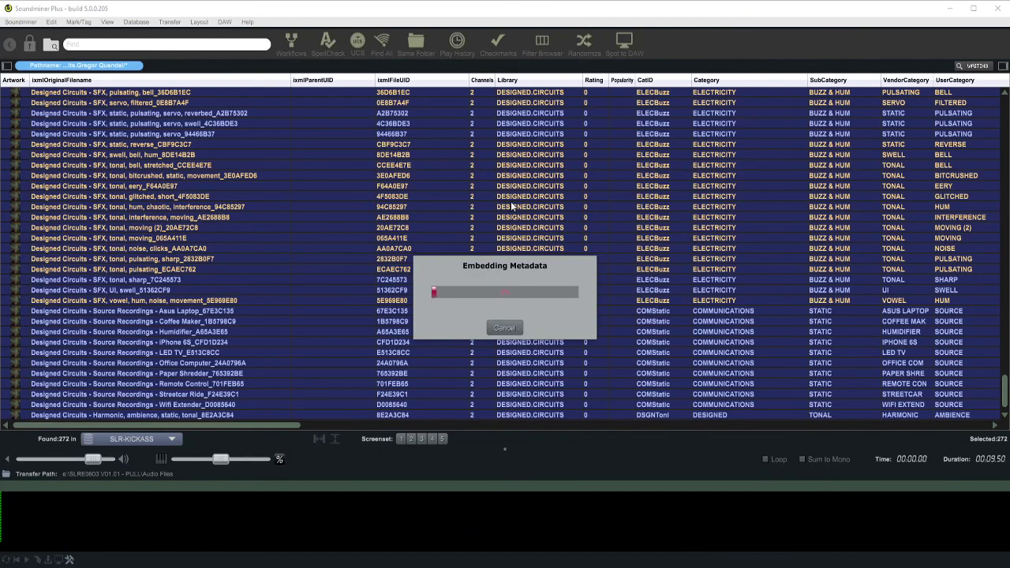